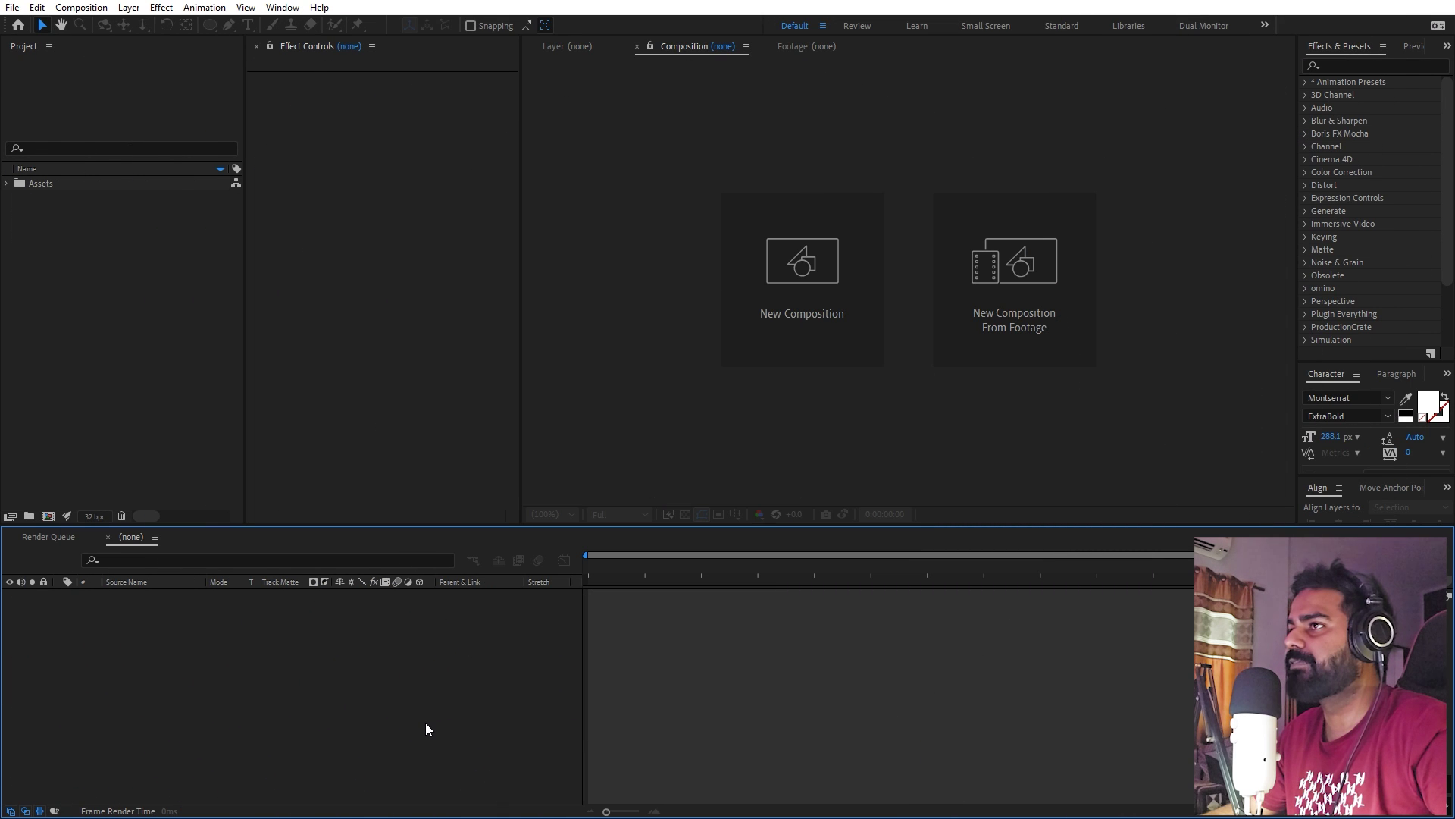
Create a composition named Main at 1920×1080 px, 30 fps, with a 30-second duration.
{"action": "left_click", "coordinate": [81, 7]}
{"action": "left_click", "coordinate": [94, 23]}
{"action": "type", "text": "Main"}
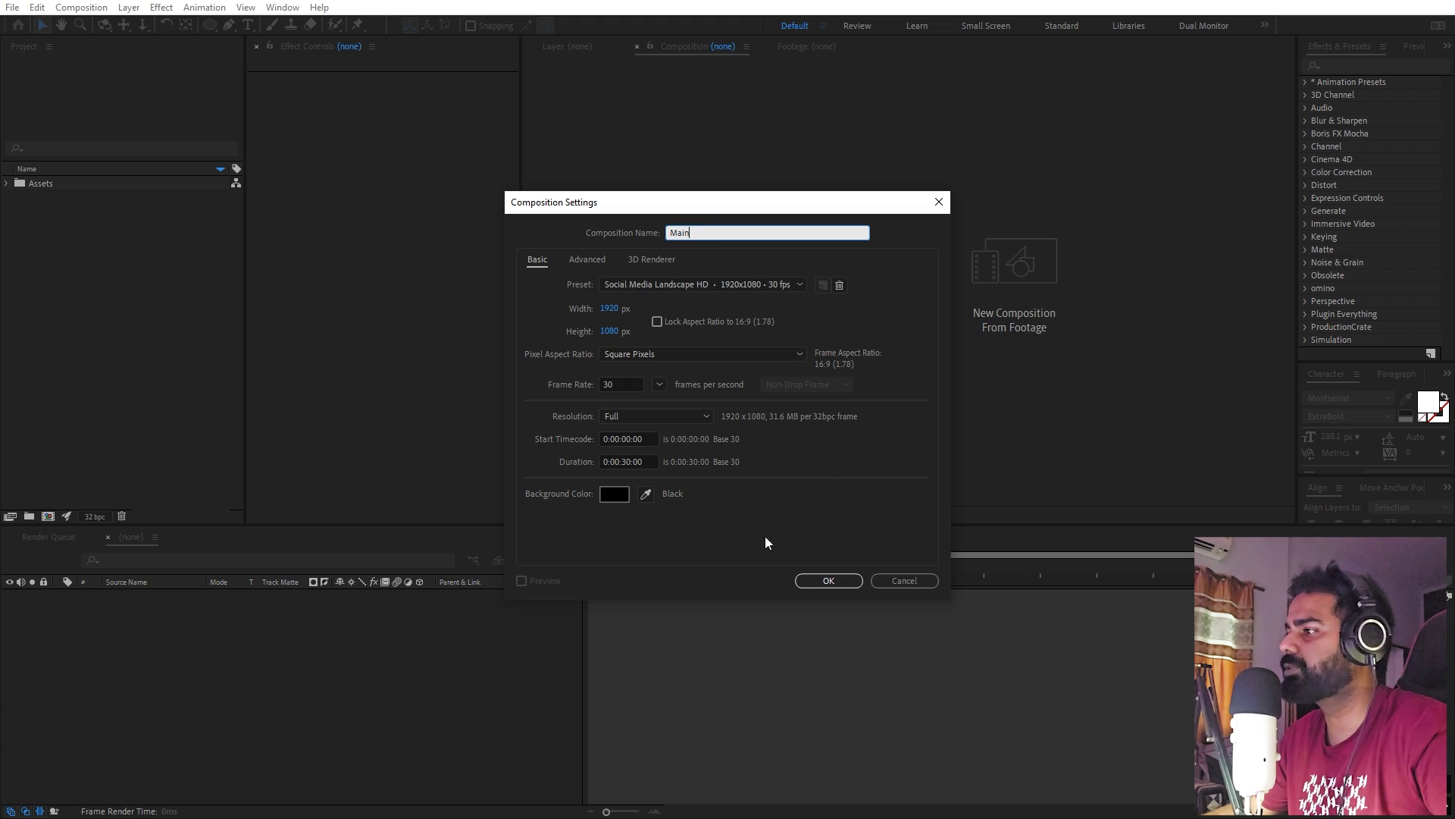
{"action": "left_click", "coordinate": [829, 582]}
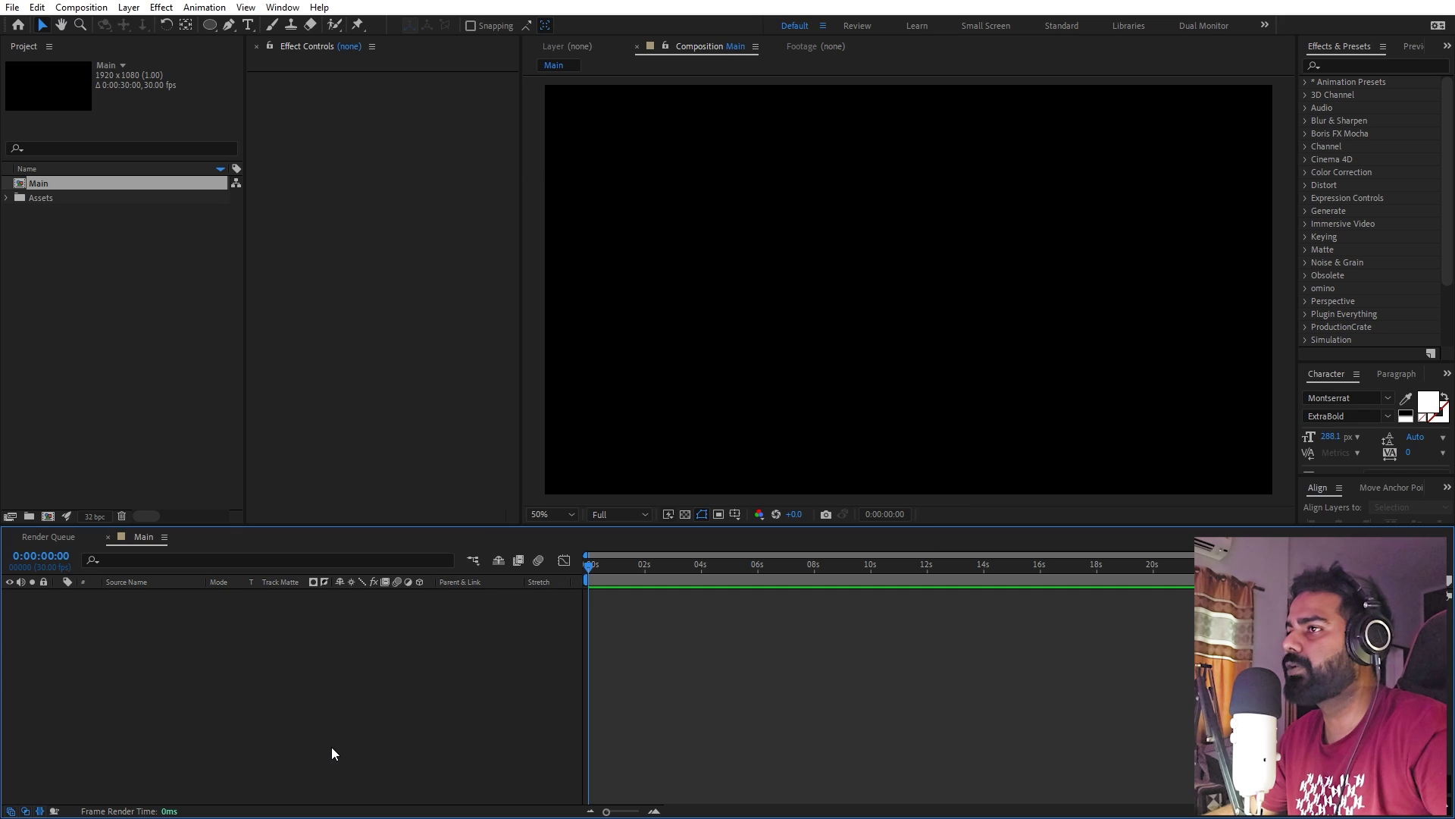
Add a full-frame background solid with the off-white colour F0F0F0.
{"action": "right_click", "coordinate": [335, 711]}
{"action": "mouse_move", "coordinate": [506, 530]}
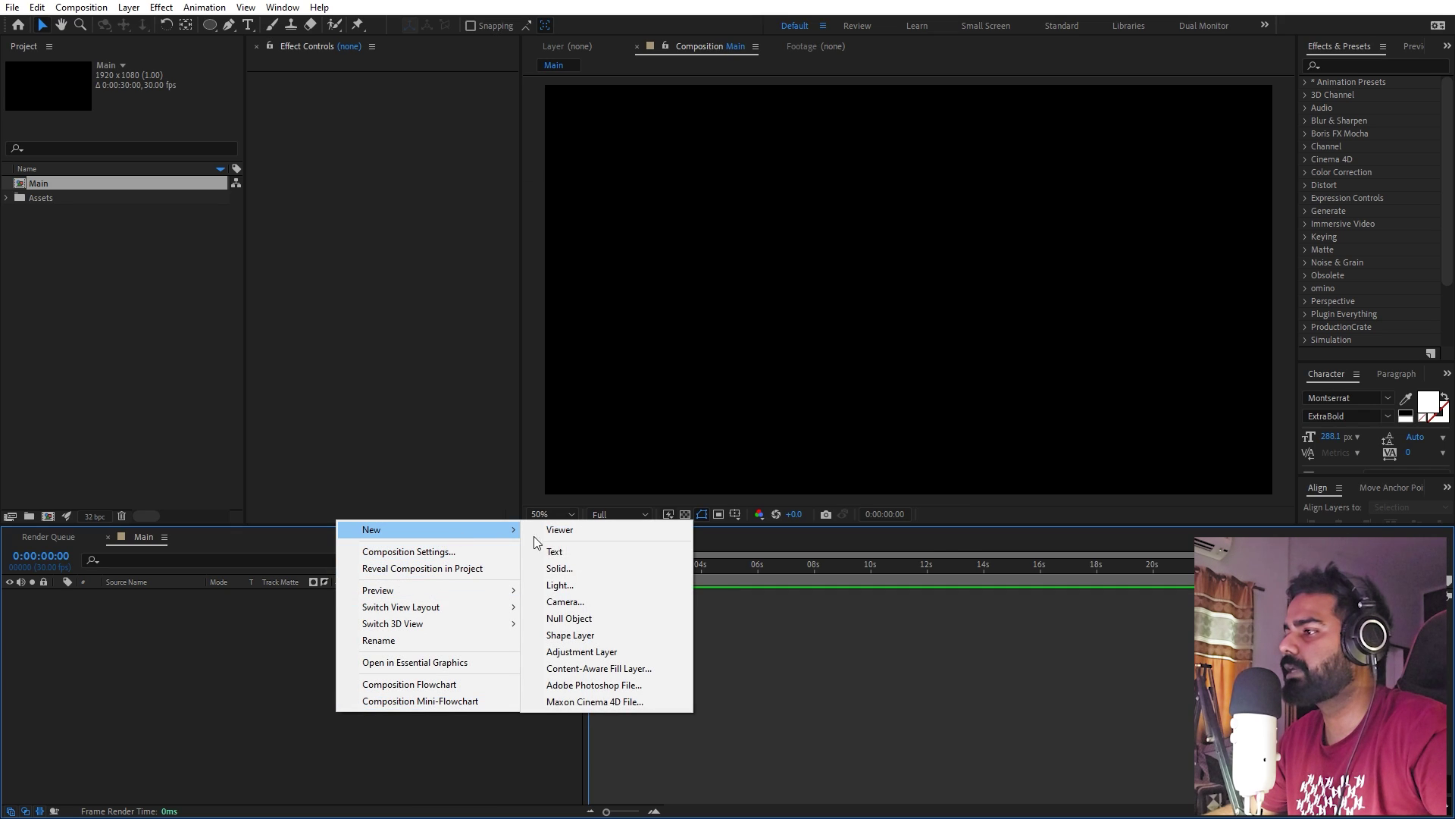
{"action": "left_click", "coordinate": [594, 572]}
{"action": "left_click", "coordinate": [719, 499]}
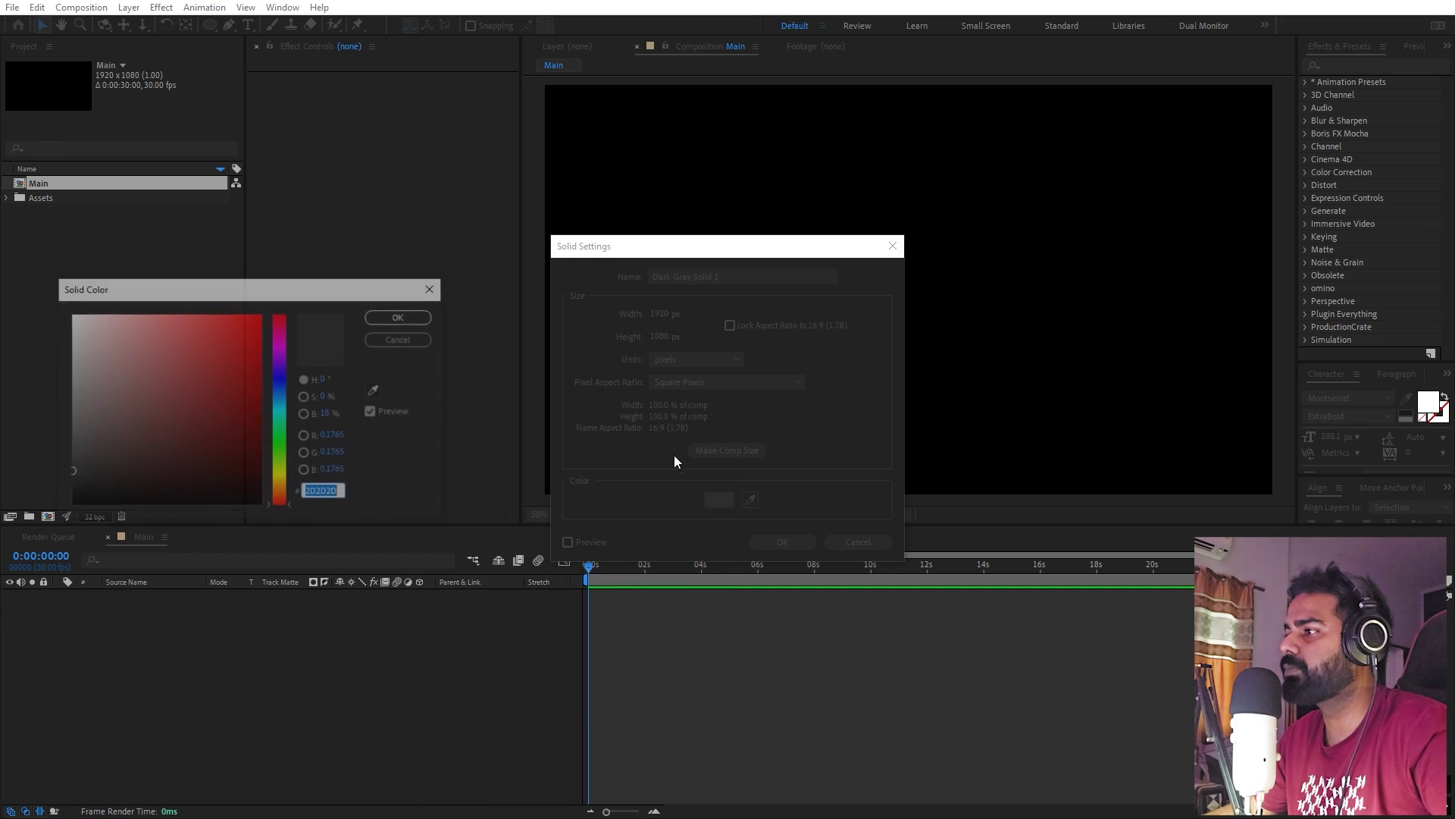
{"action": "left_click_drag", "start_coordinate": [75, 330], "coordinate": [54, 325]}
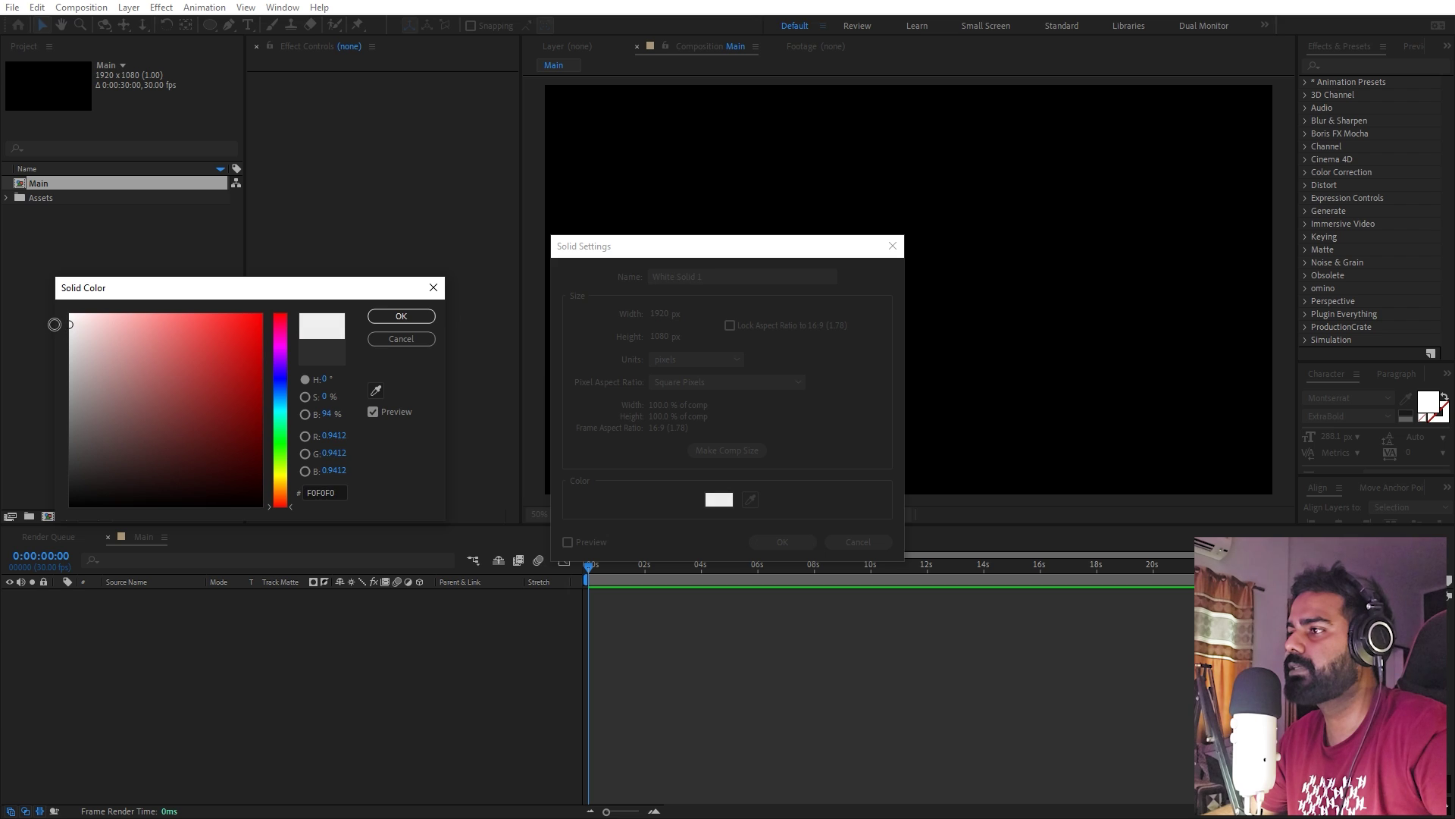
{"action": "left_click", "coordinate": [408, 316]}
{"action": "left_click", "coordinate": [782, 541]}
{"action": "left_click", "coordinate": [67, 379]}
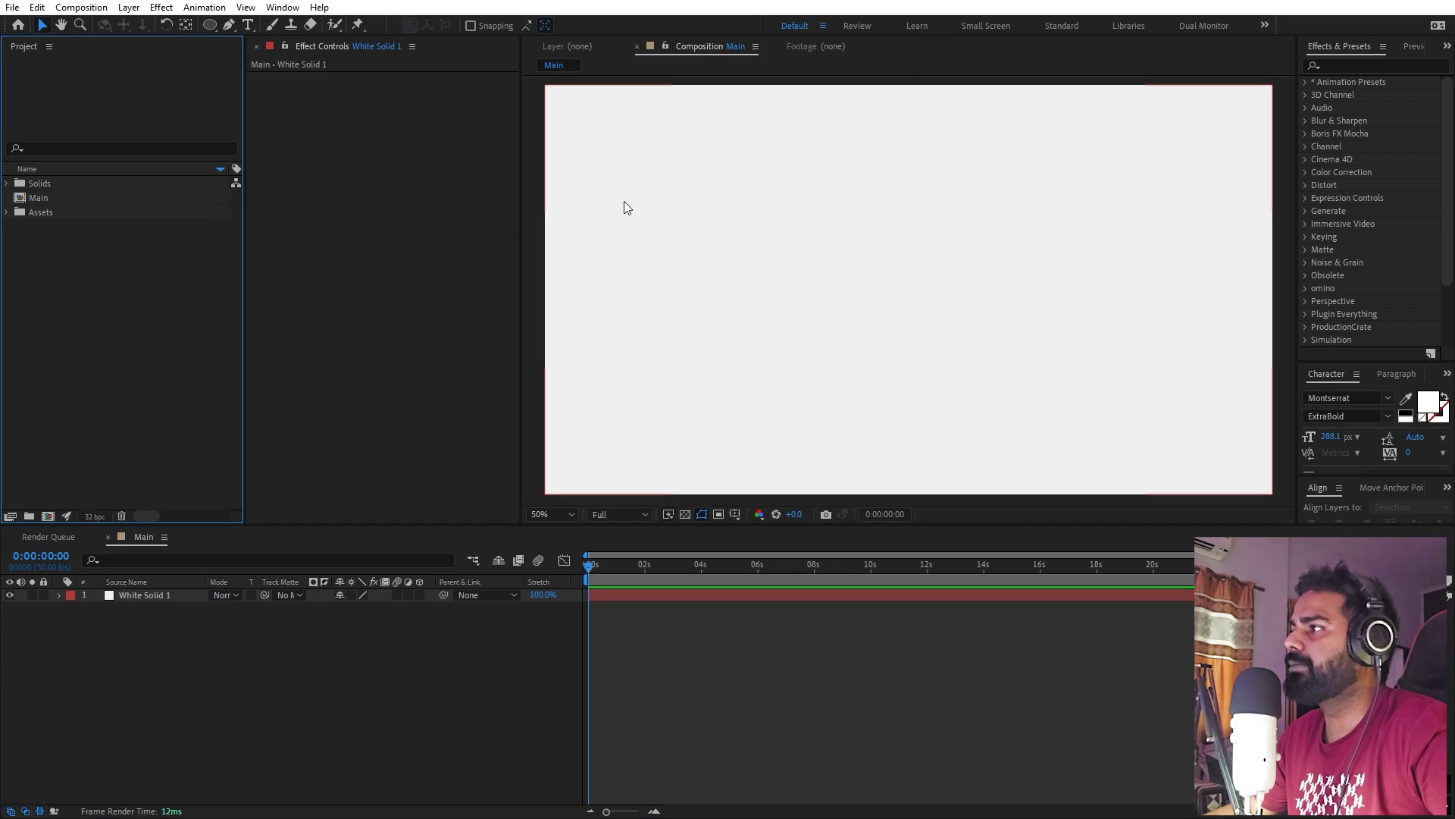
Draw a rounded rectangle about 782 × 148 px near the middle of the composition and fill it with blue.
{"action": "left_click_drag", "start_coordinate": [209, 25], "coordinate": [269, 42]}
{"action": "left_click_drag", "start_coordinate": [766, 235], "coordinate": [1065, 294]}
{"action": "left_click_drag", "start_coordinate": [562, 32], "coordinate": [432, 28]}
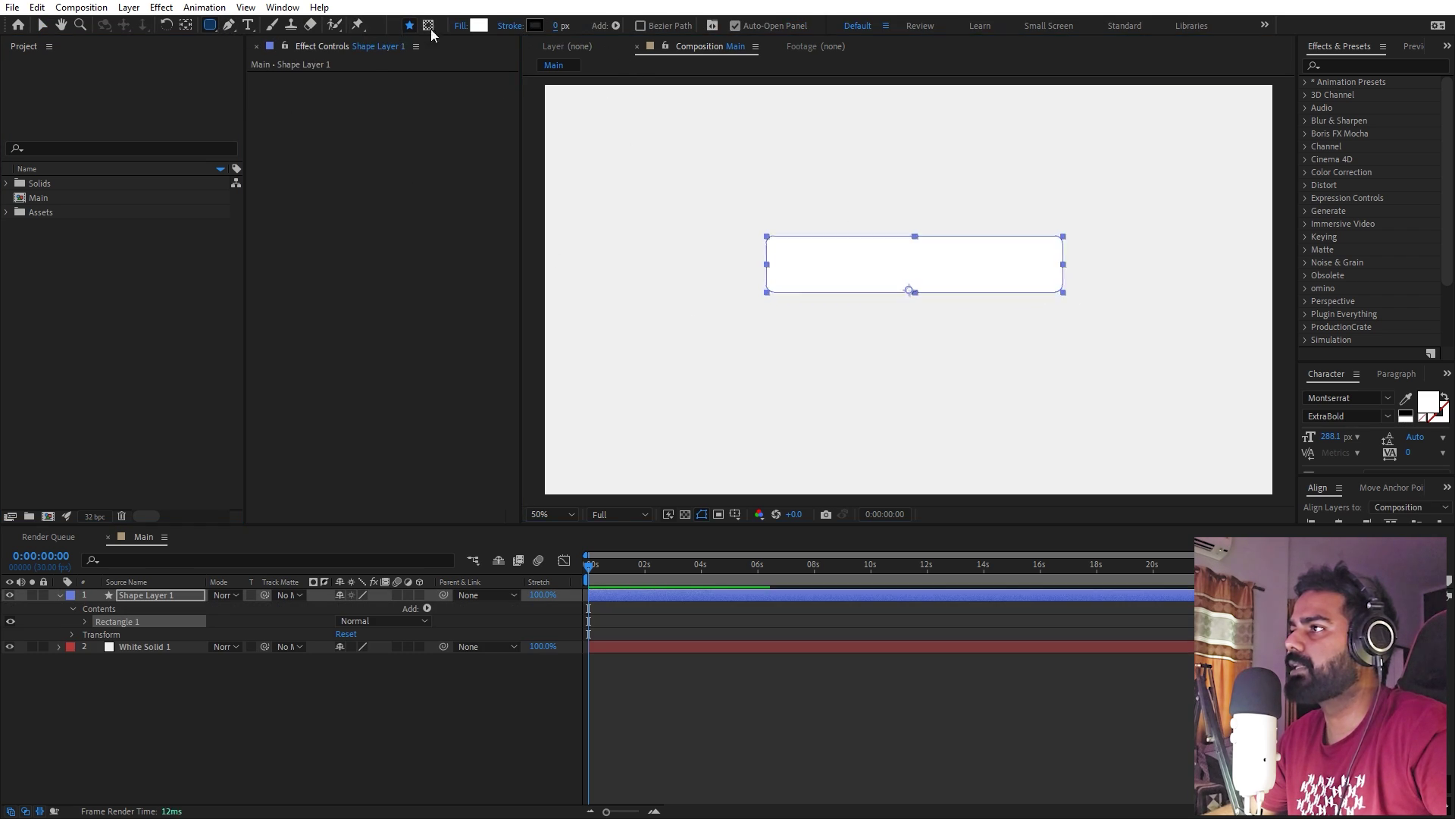
{"action": "left_click", "coordinate": [479, 26]}
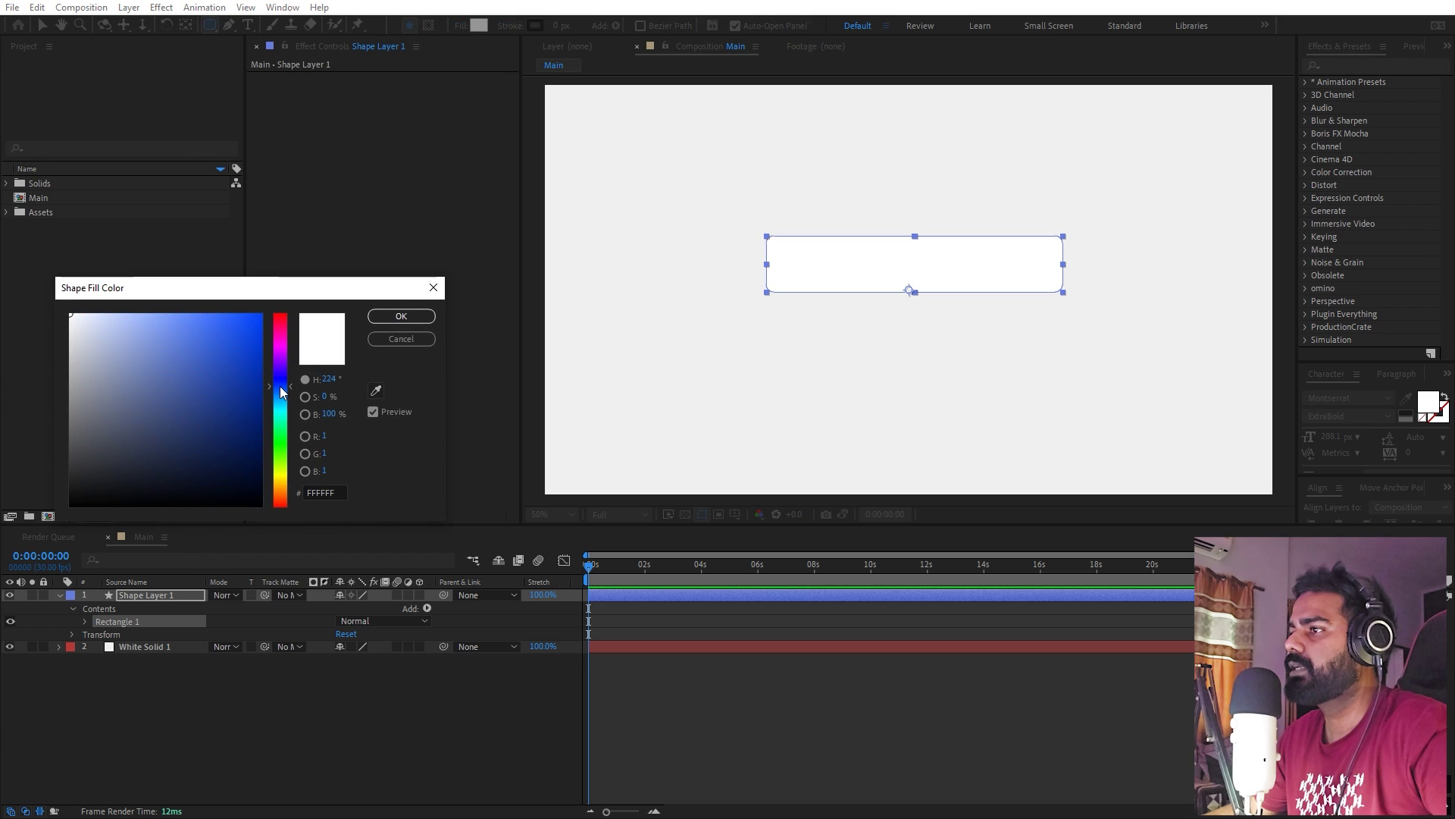
{"action": "left_click", "coordinate": [401, 317]}
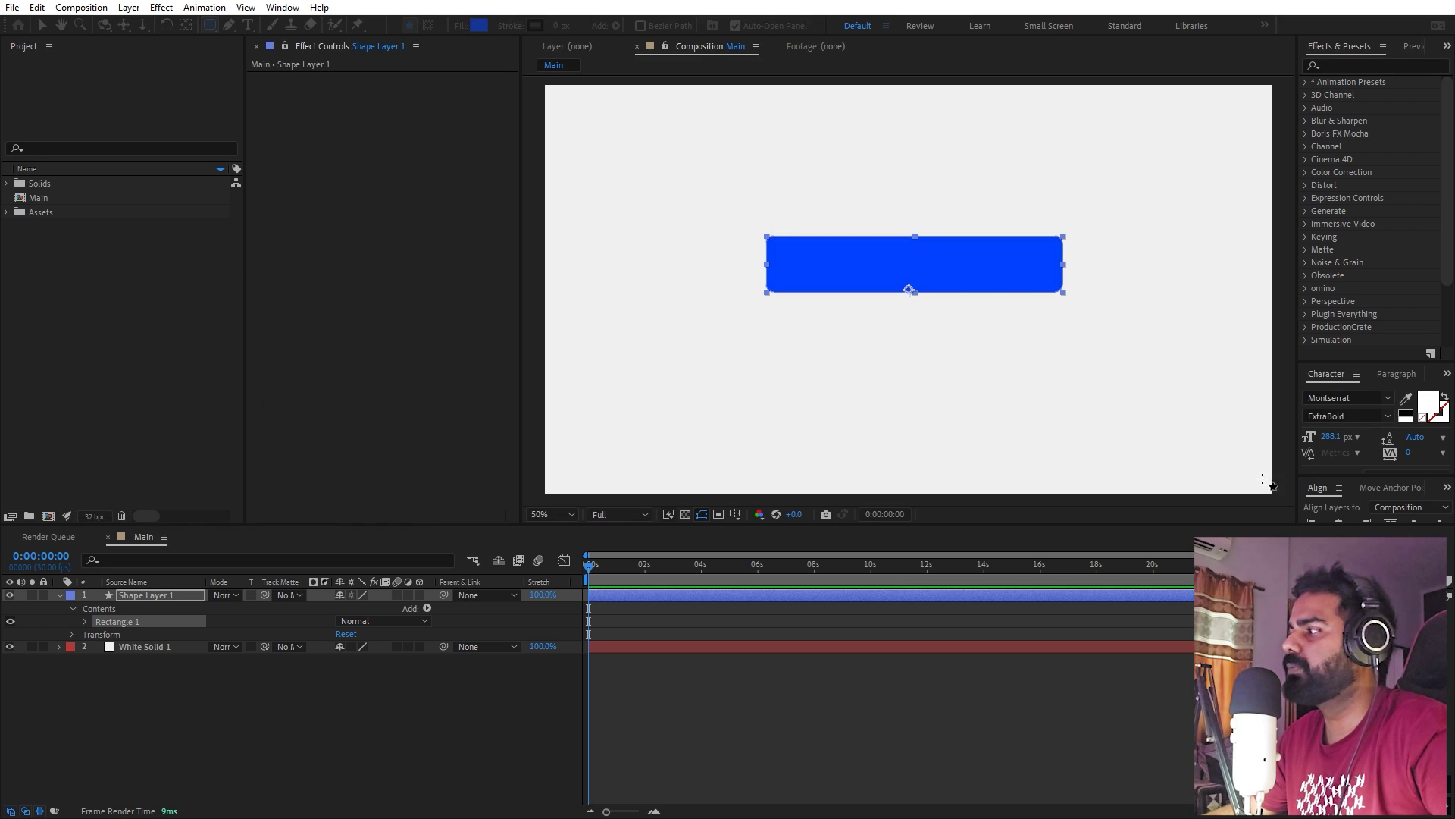
Align the blue rectangle to the horizontal and vertical centre of the composition.
{"action": "left_click_drag", "start_coordinate": [1351, 474], "coordinate": [1353, 458]}
{"action": "left_click", "coordinate": [1340, 518]}
{"action": "left_click", "coordinate": [1417, 518]}
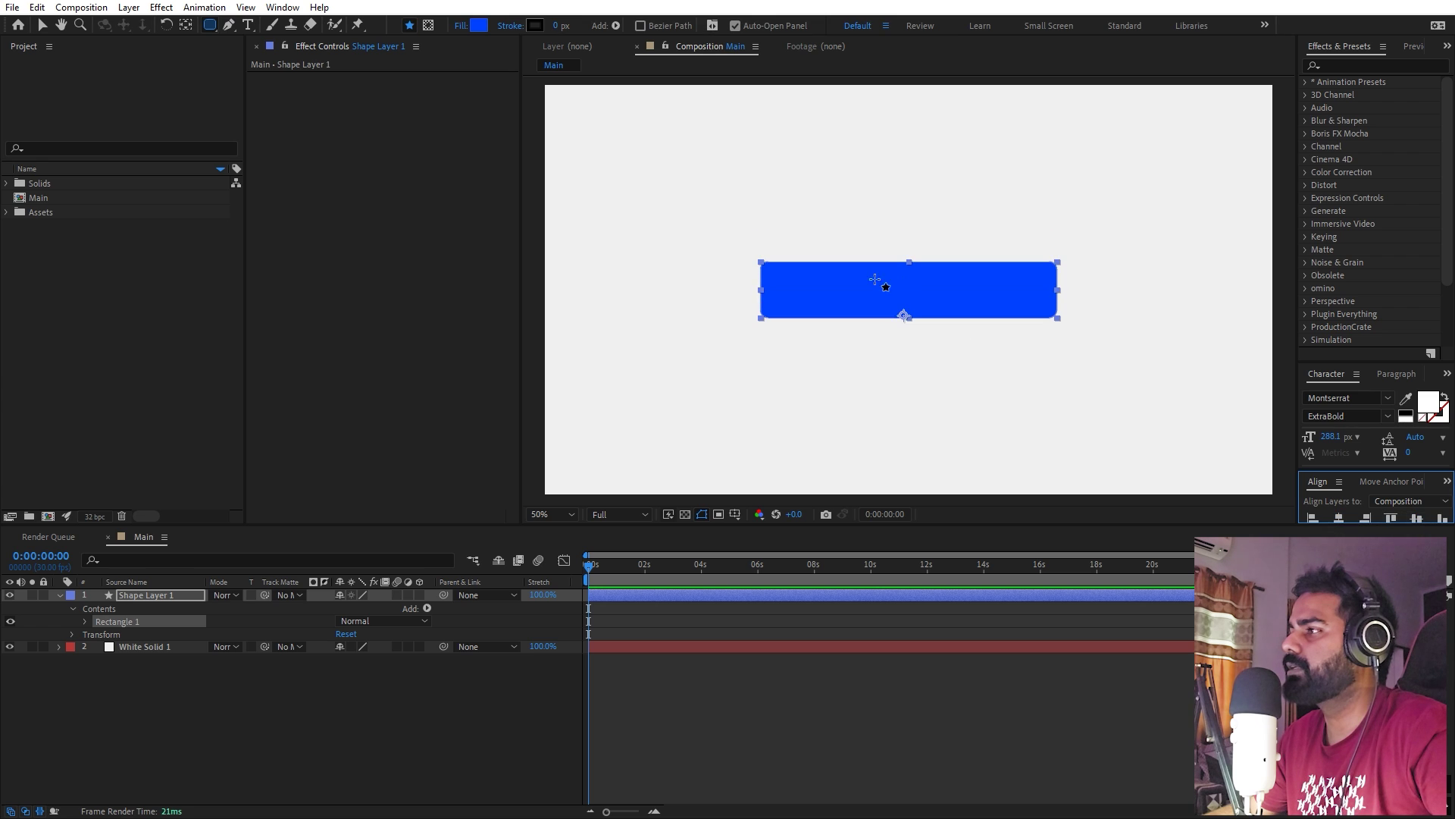
Centre the shape layer's anchor point on the blue rectangle.
{"action": "left_click", "coordinate": [282, 6]}
{"action": "left_click", "coordinate": [858, 276]}
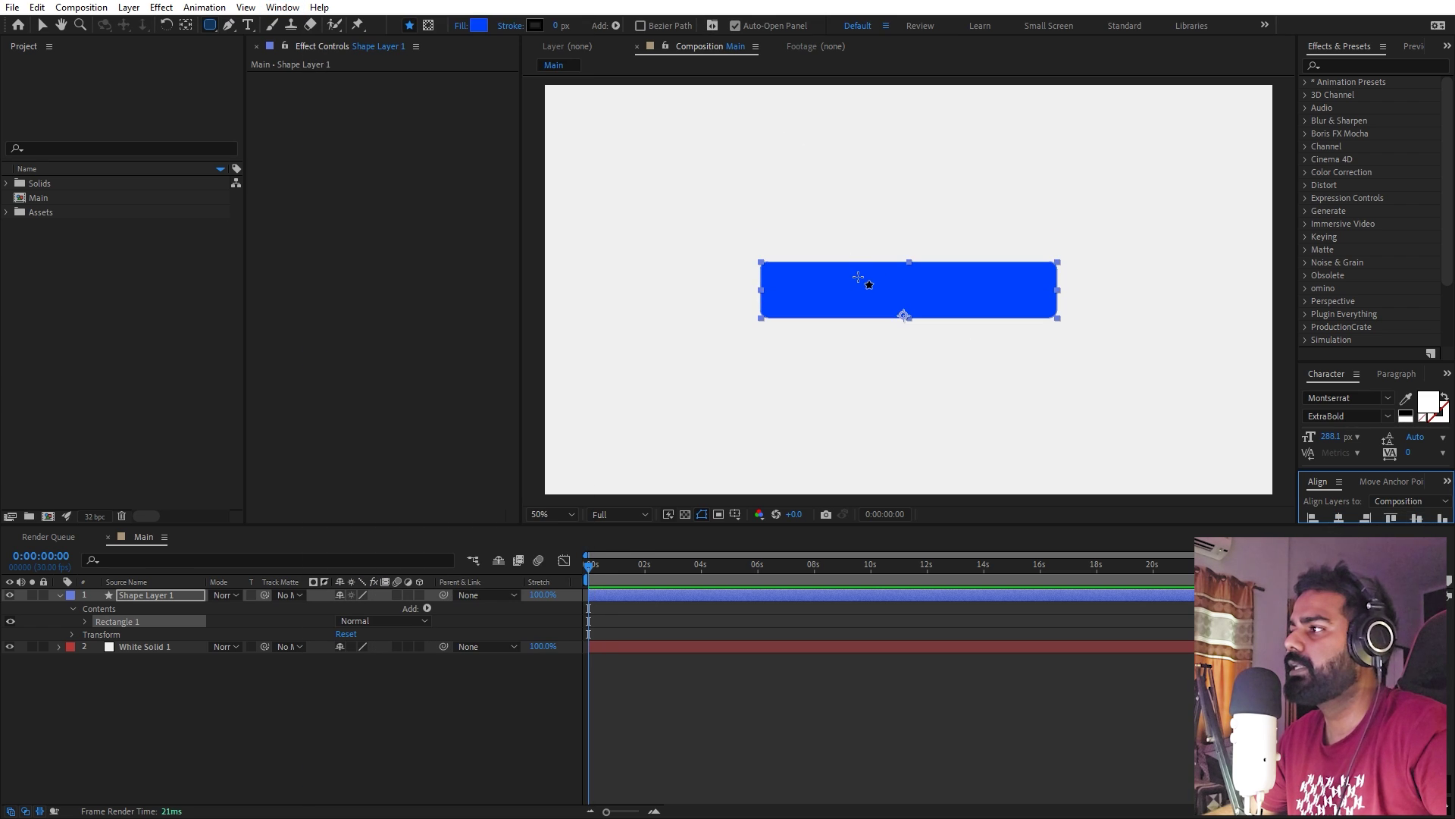
{"action": "left_click", "coordinate": [643, 240]}
{"action": "key", "text": "v"}
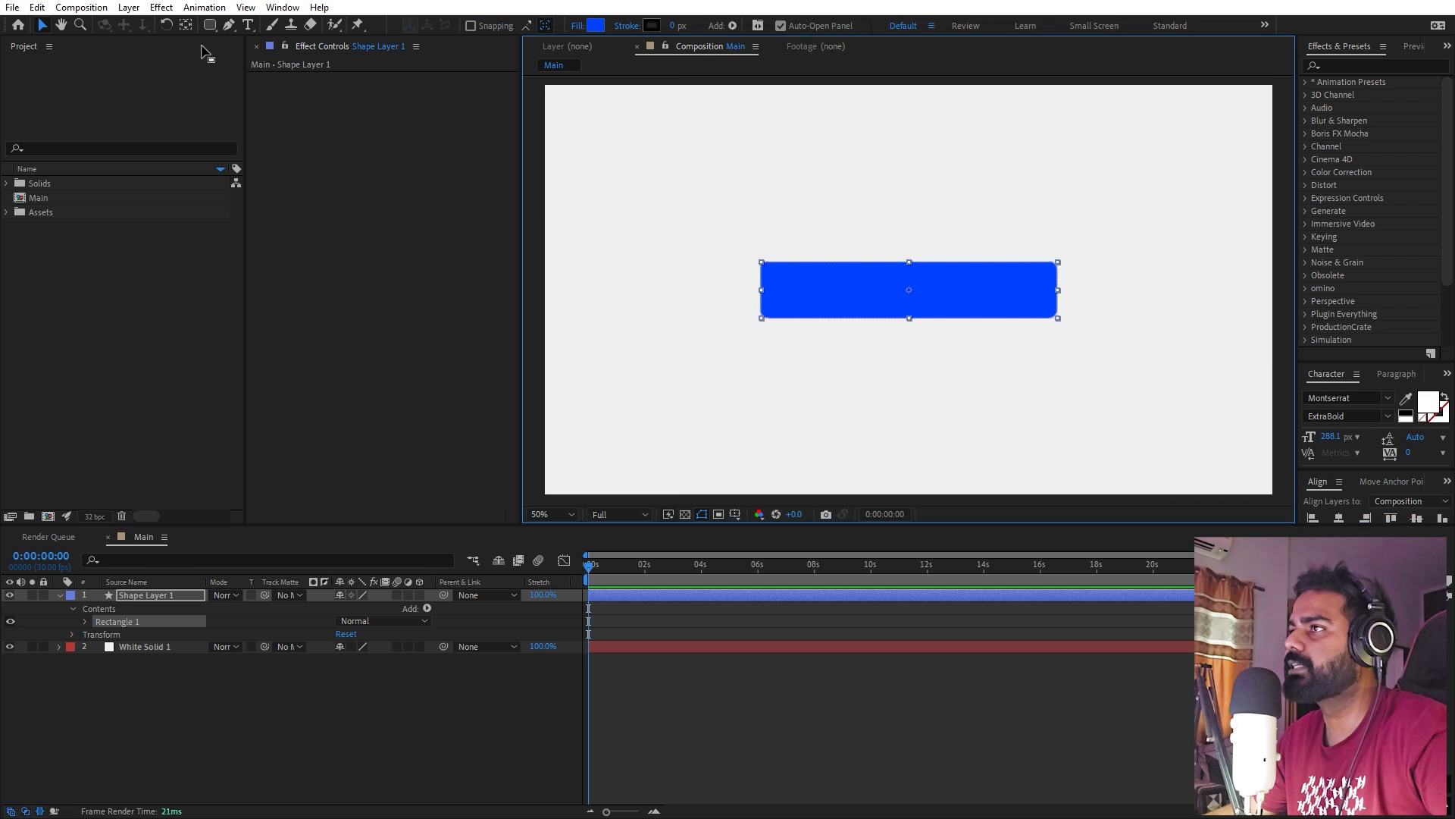
{"action": "left_click", "coordinate": [186, 26]}
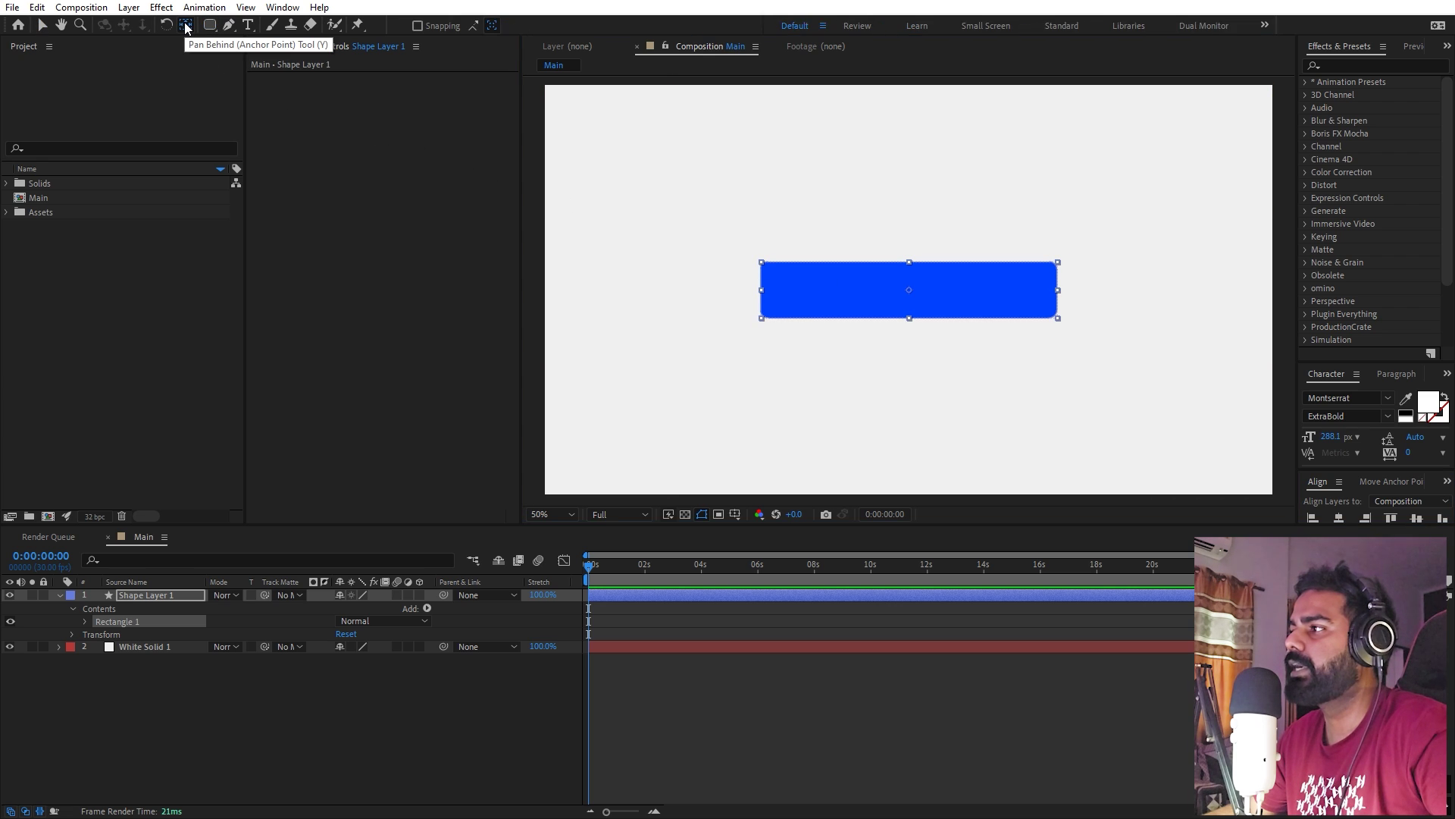
{"action": "left_click", "coordinate": [180, 597]}
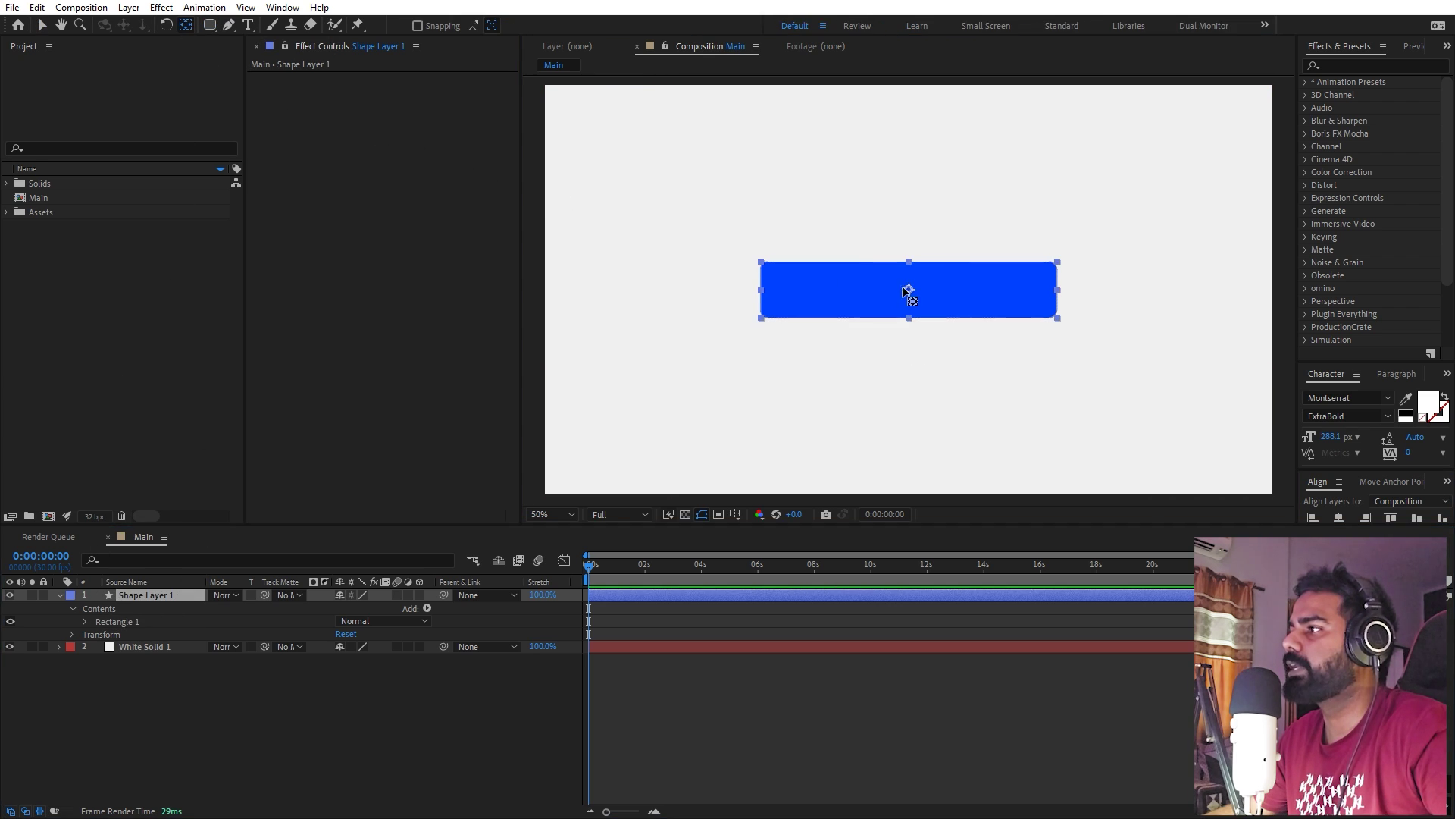
Set the rectangle path's size to 1920 × 1080 so it covers the full composition.
{"action": "left_click", "coordinate": [161, 559]}
{"action": "type", "text": "size"}
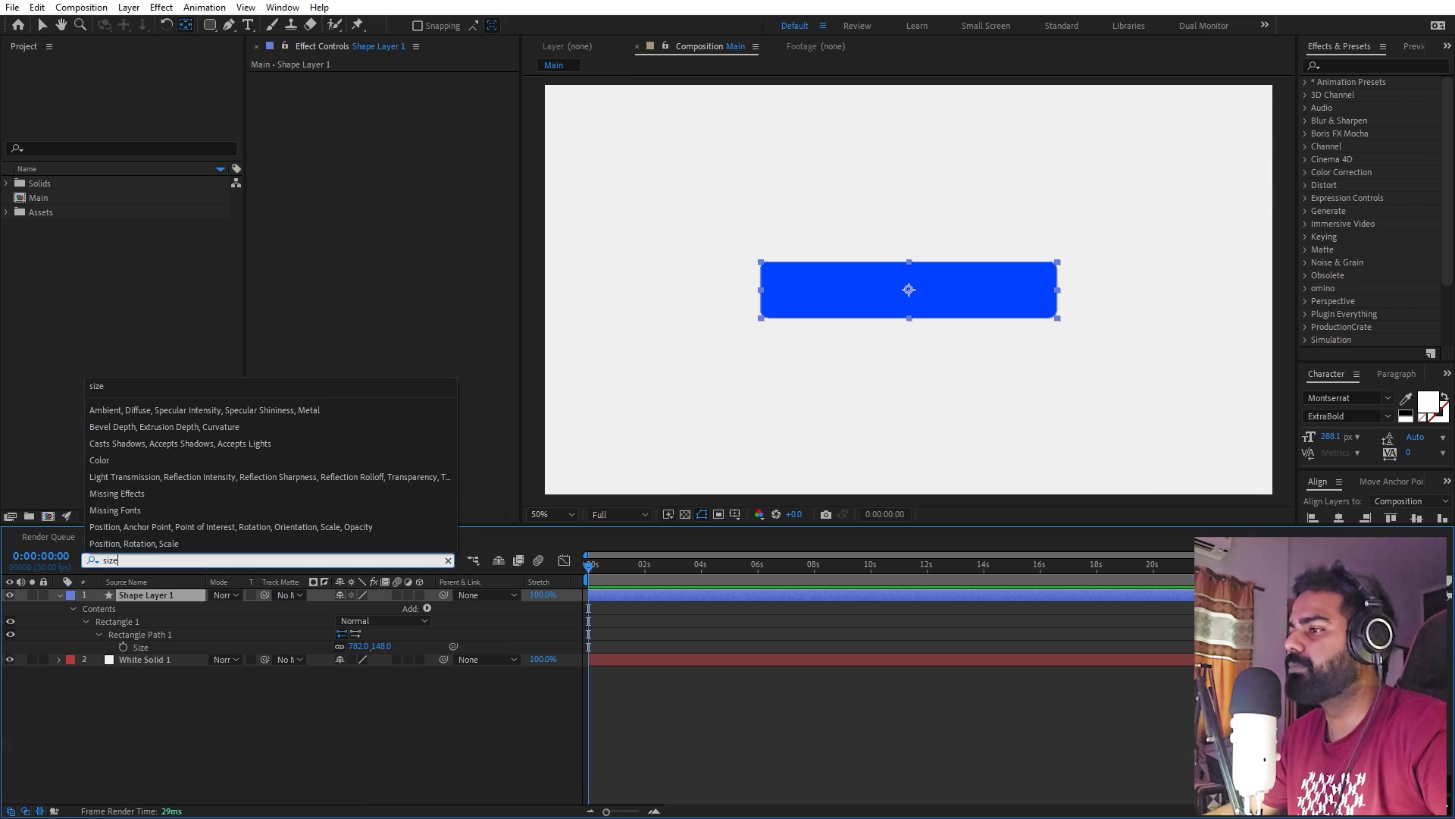
{"action": "left_click", "coordinate": [312, 690]}
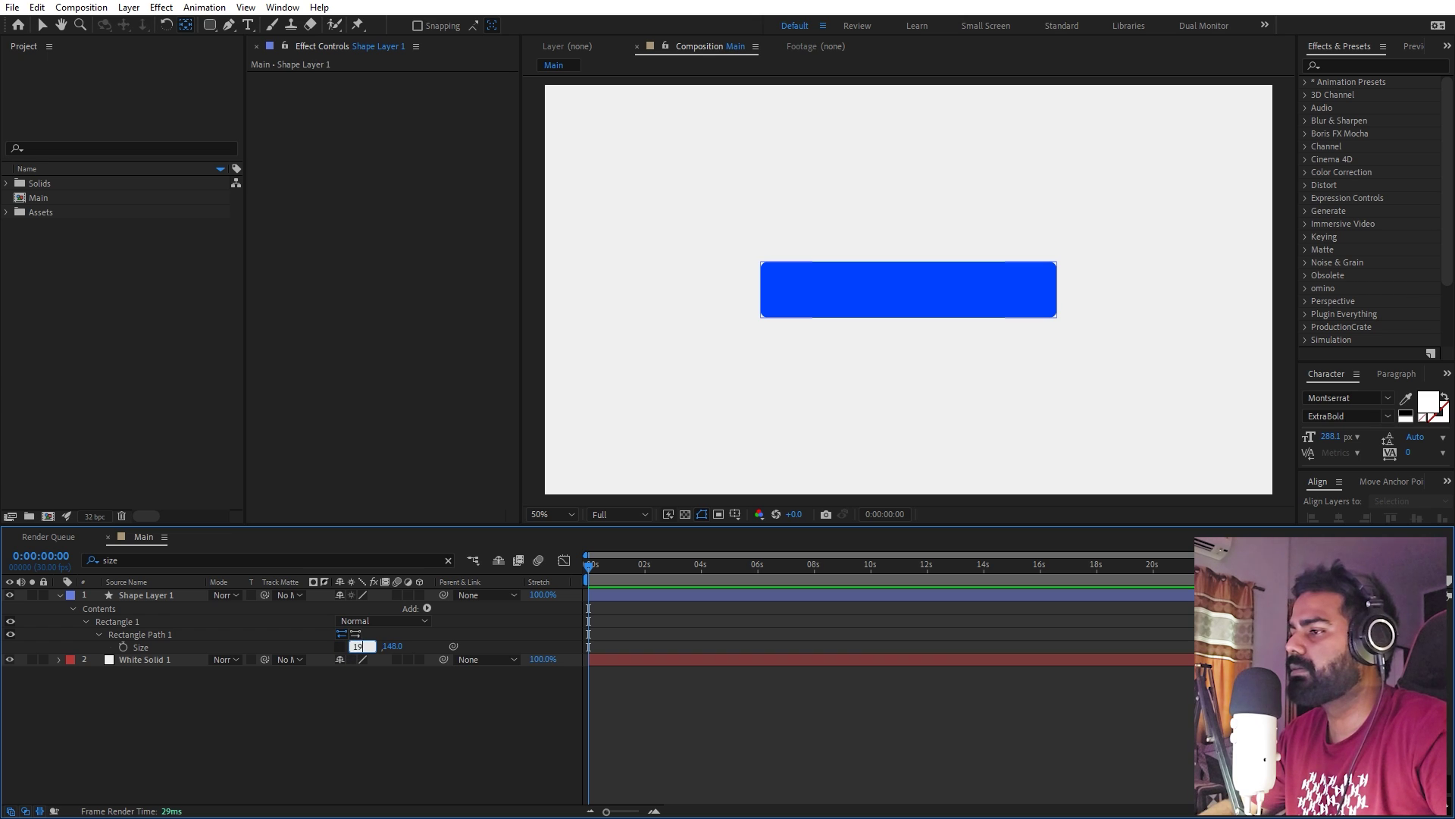
{"action": "key", "text": "Tab"}
{"action": "type", "text": "1"}
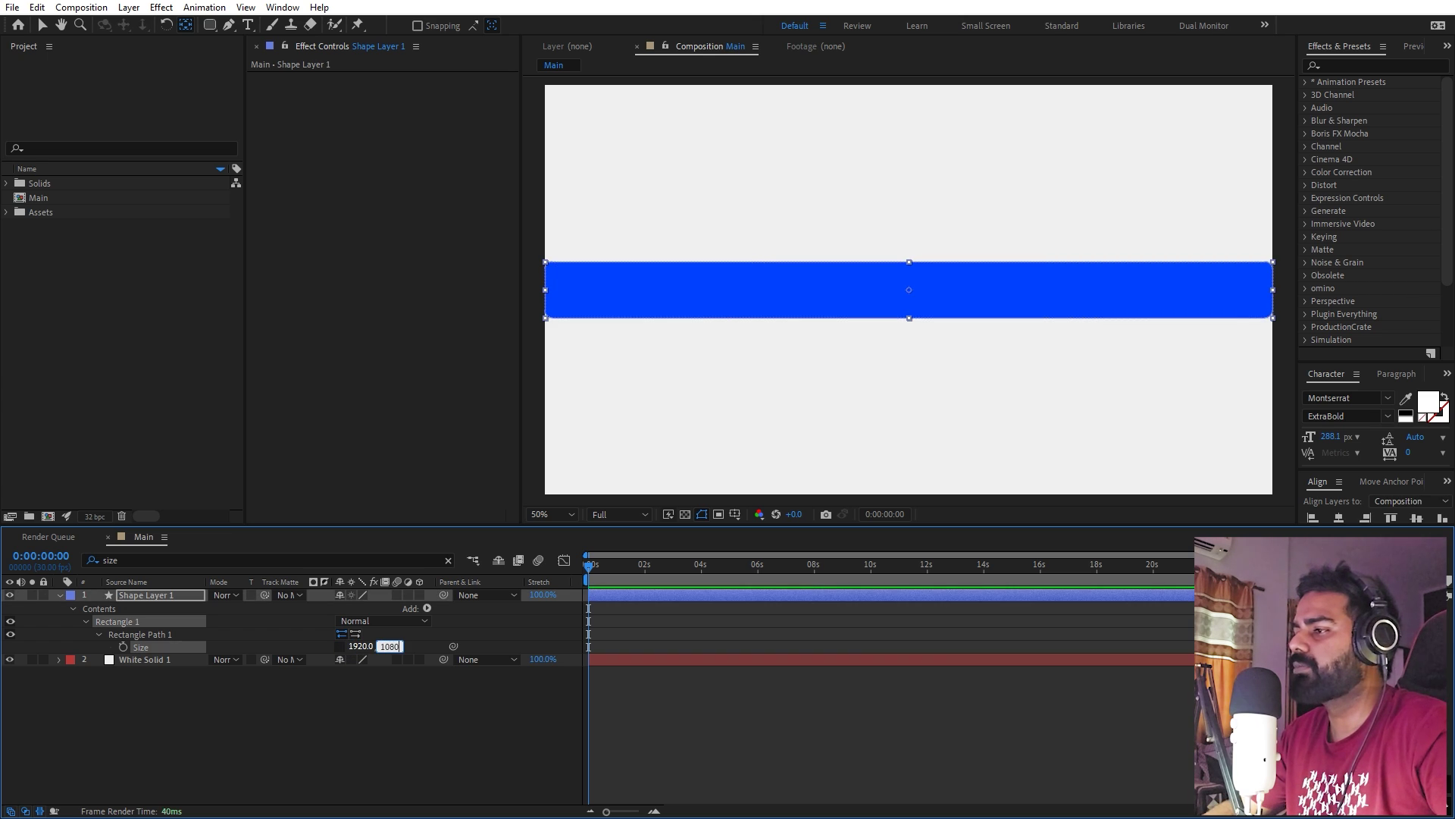
{"action": "key", "text": "Return"}
{"action": "scroll", "coordinate": [871, 308], "scroll_direction": "down", "scroll_amount": 2}
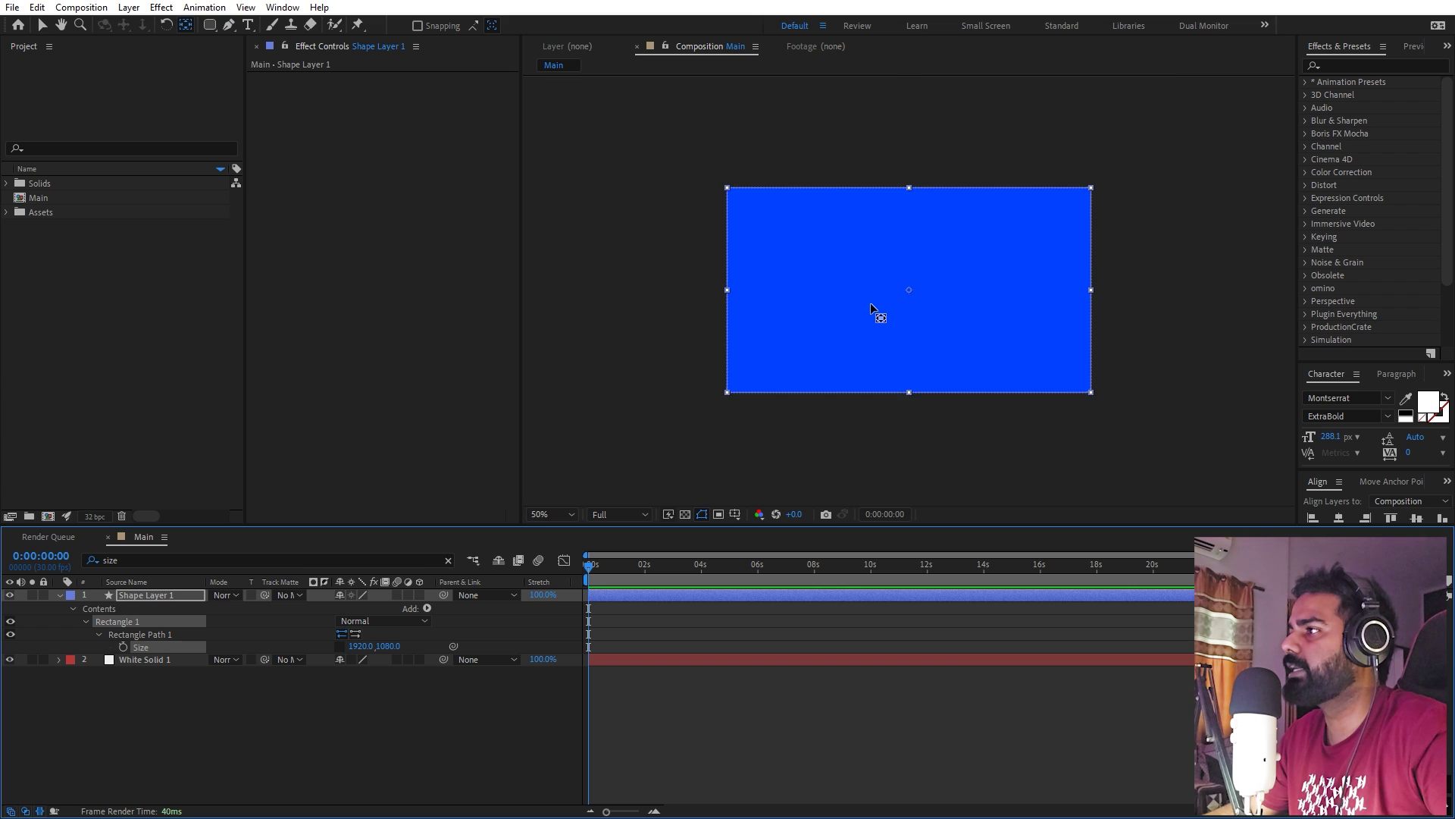
{"action": "scroll", "coordinate": [871, 308], "scroll_direction": "up", "scroll_amount": 2}
Set the rectangle path's roundness to 40.
{"action": "left_click", "coordinate": [186, 558]}
{"action": "type", "text": "round"}
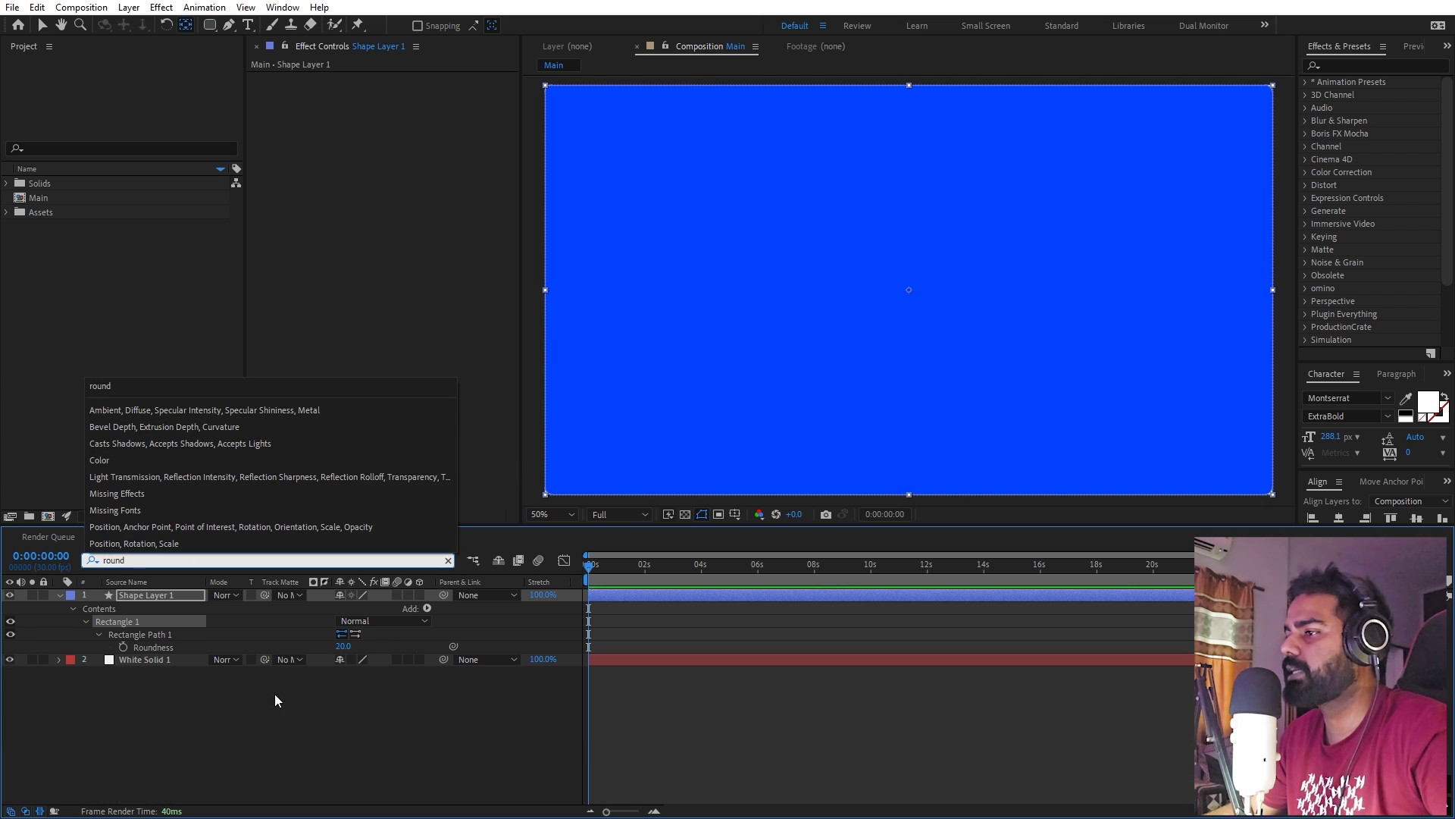
{"action": "left_click", "coordinate": [343, 647]}
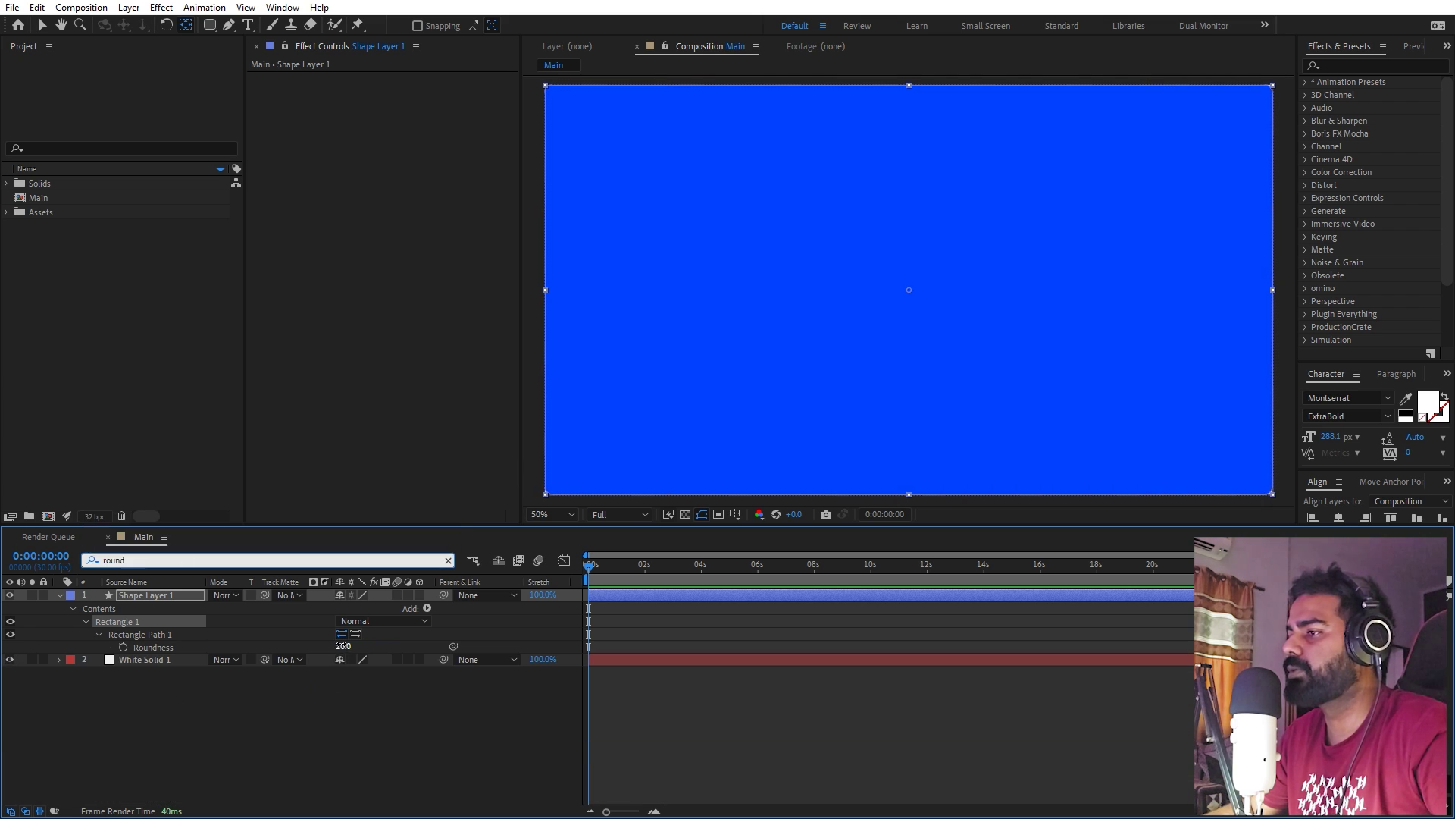
{"action": "type", "text": "40"}
{"action": "key", "text": "Return"}
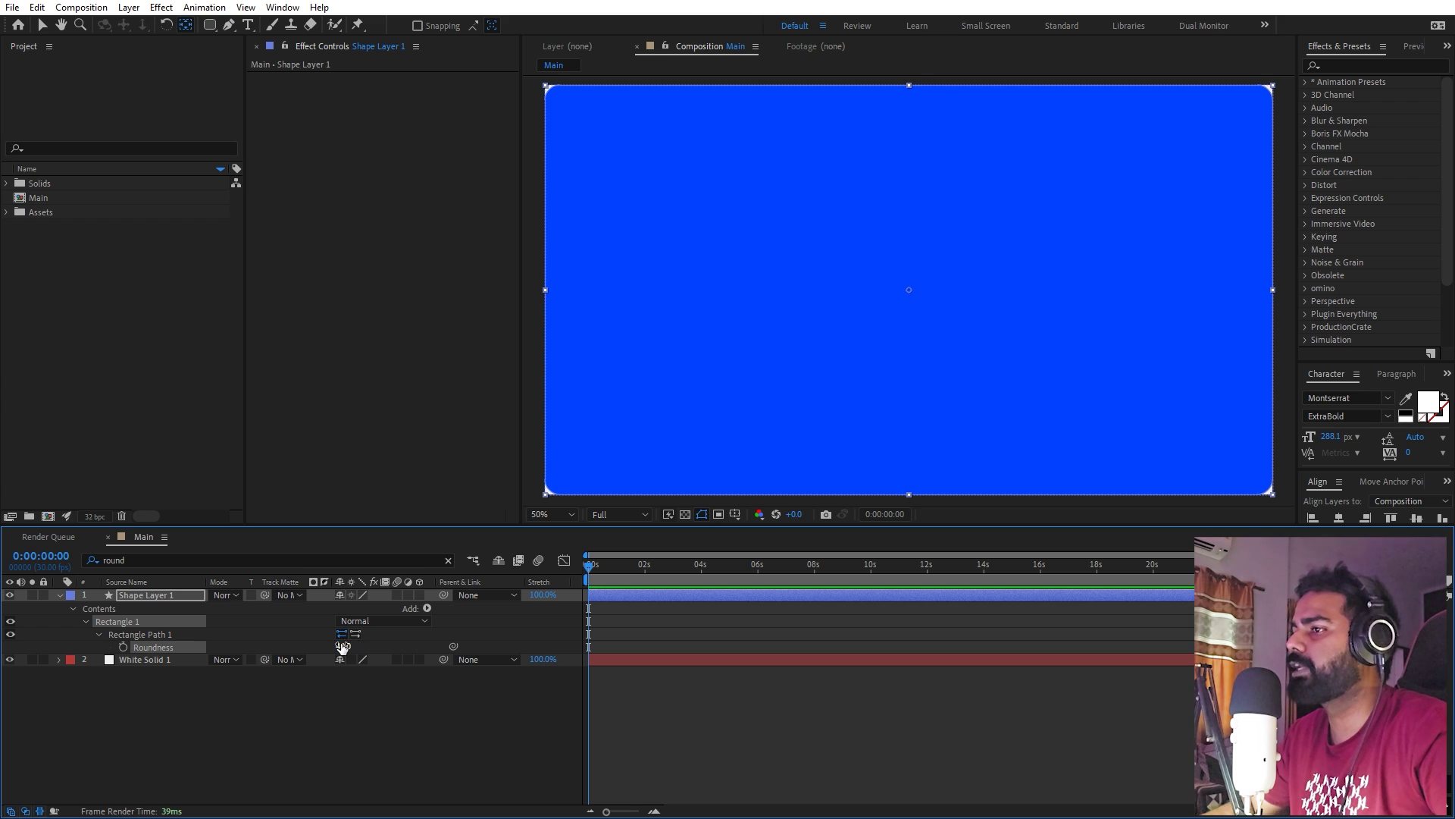
Keyframe the rectangle's Size at the start of the timeline and widen it to about 2001 × 1080.
{"action": "left_click", "coordinate": [180, 561]}
{"action": "type", "text": "siz"}
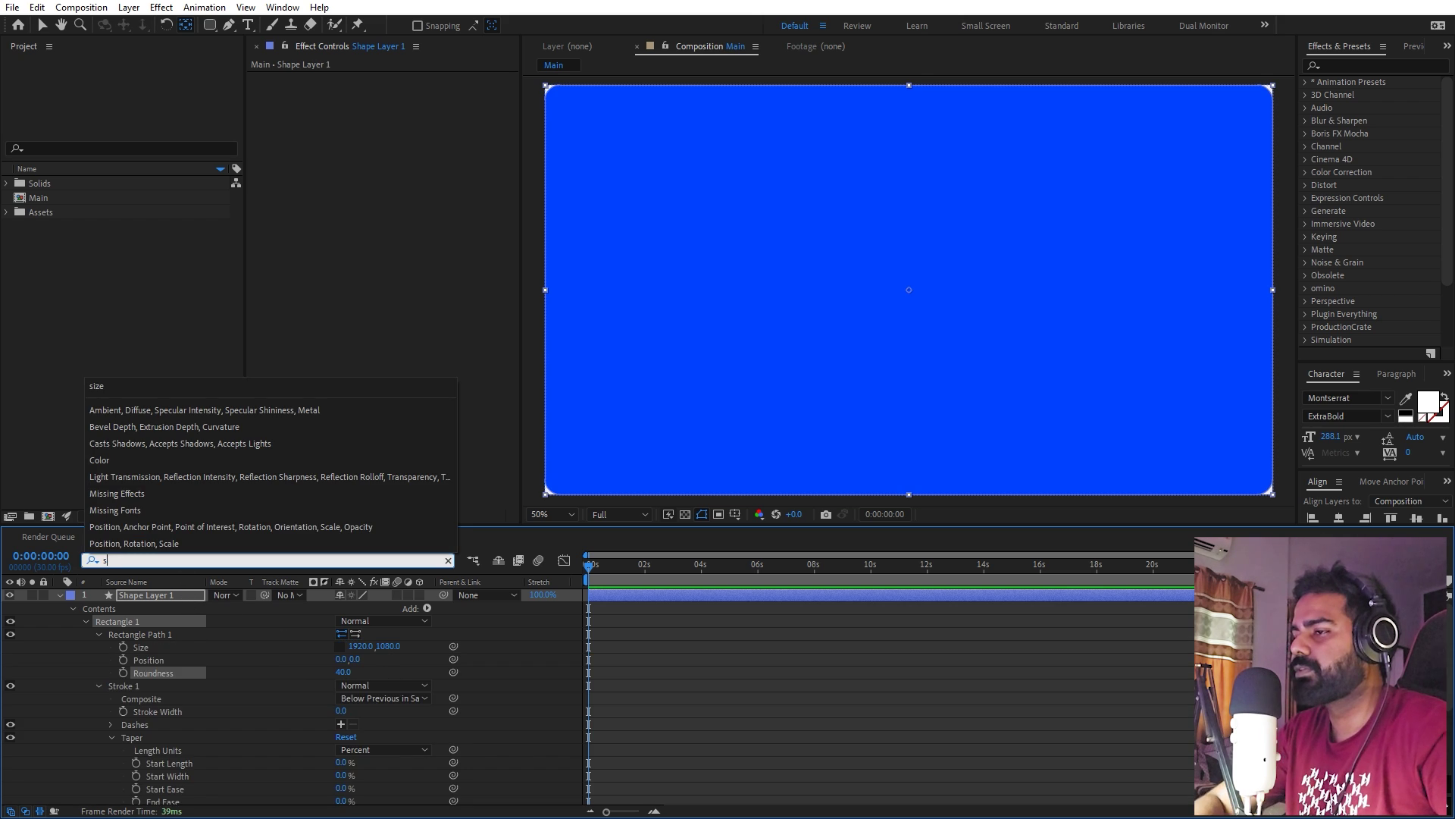
{"action": "left_click", "coordinate": [116, 652]}
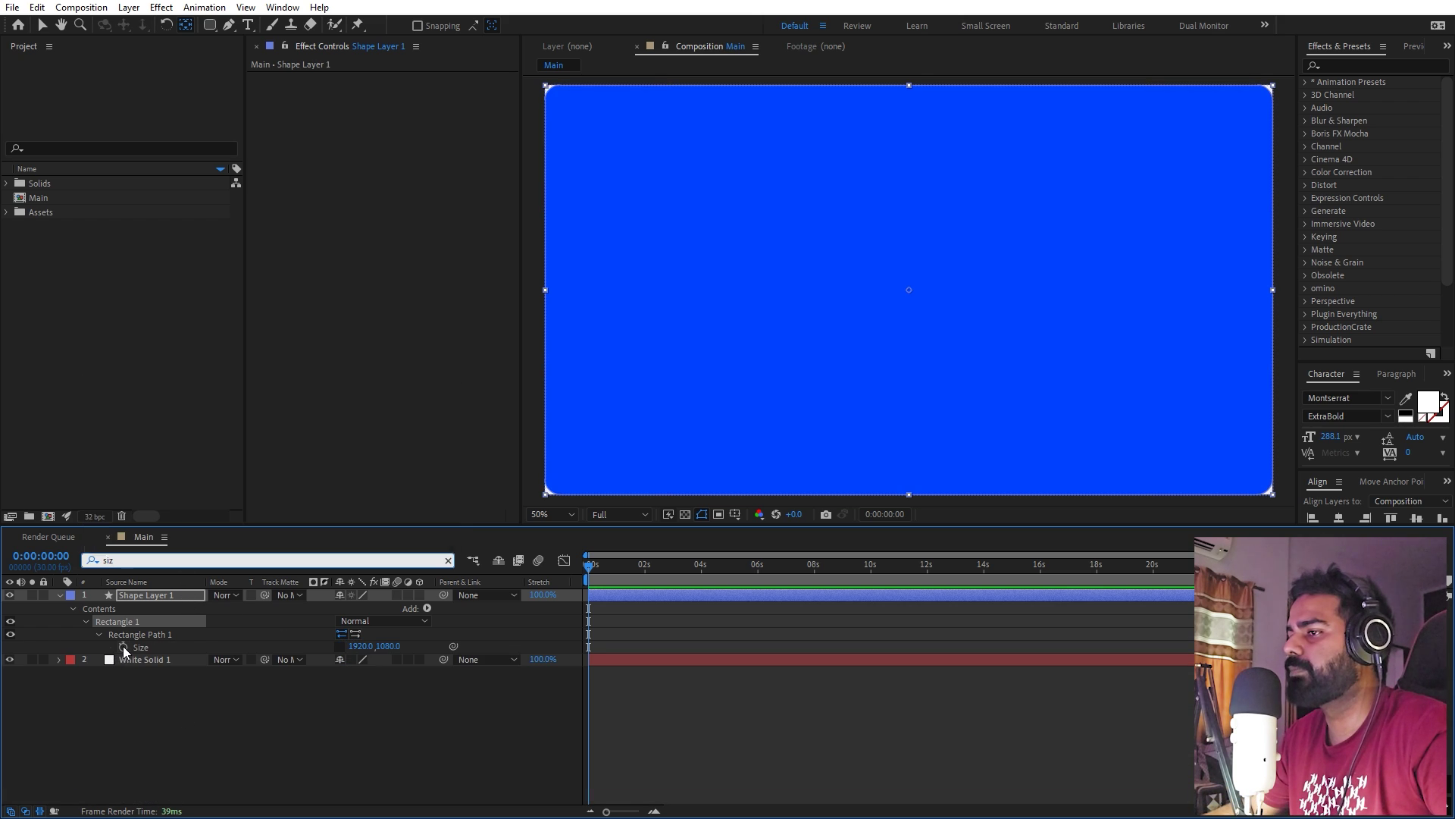
{"action": "left_click", "coordinate": [123, 647]}
{"action": "left_click_drag", "start_coordinate": [360, 646], "coordinate": [545, 486]}
{"action": "left_click", "coordinate": [648, 636]}
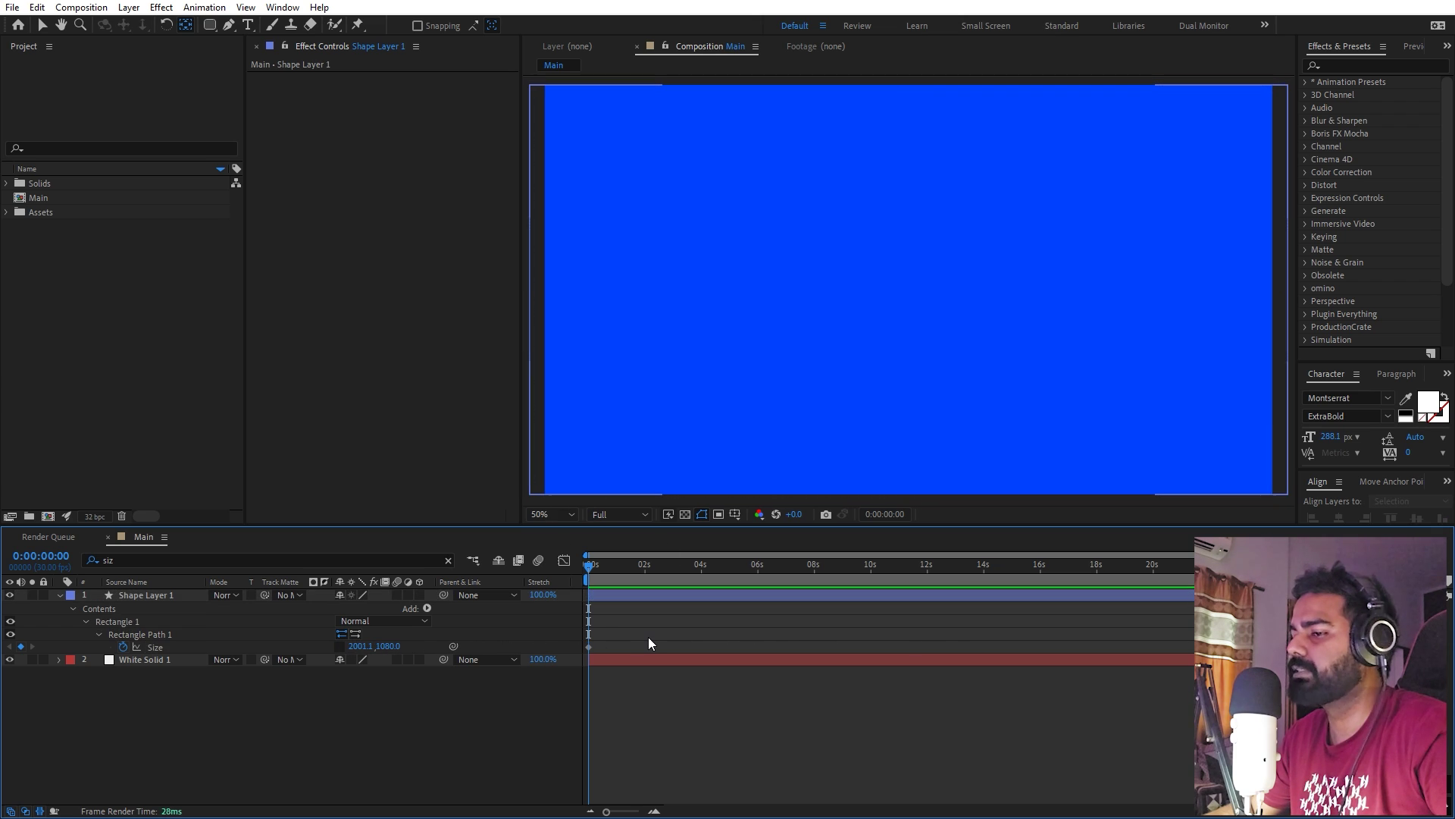
At 0:00:00:15, shrink the rectangle's keyframed Size to about 603 × 123.
{"action": "left_click_drag", "start_coordinate": [606, 811], "coordinate": [630, 811]}
{"action": "mouse_move", "coordinate": [637, 575]}
{"action": "left_mouse_down"}
{"action": "mouse_move", "coordinate": [726, 573]}
{"action": "mouse_move", "coordinate": [639, 573]}
{"action": "left_mouse_up"}
{"action": "left_click_drag", "start_coordinate": [361, 646], "coordinate": [284, 725]}
{"action": "left_click_drag", "start_coordinate": [366, 650], "coordinate": [507, 514]}
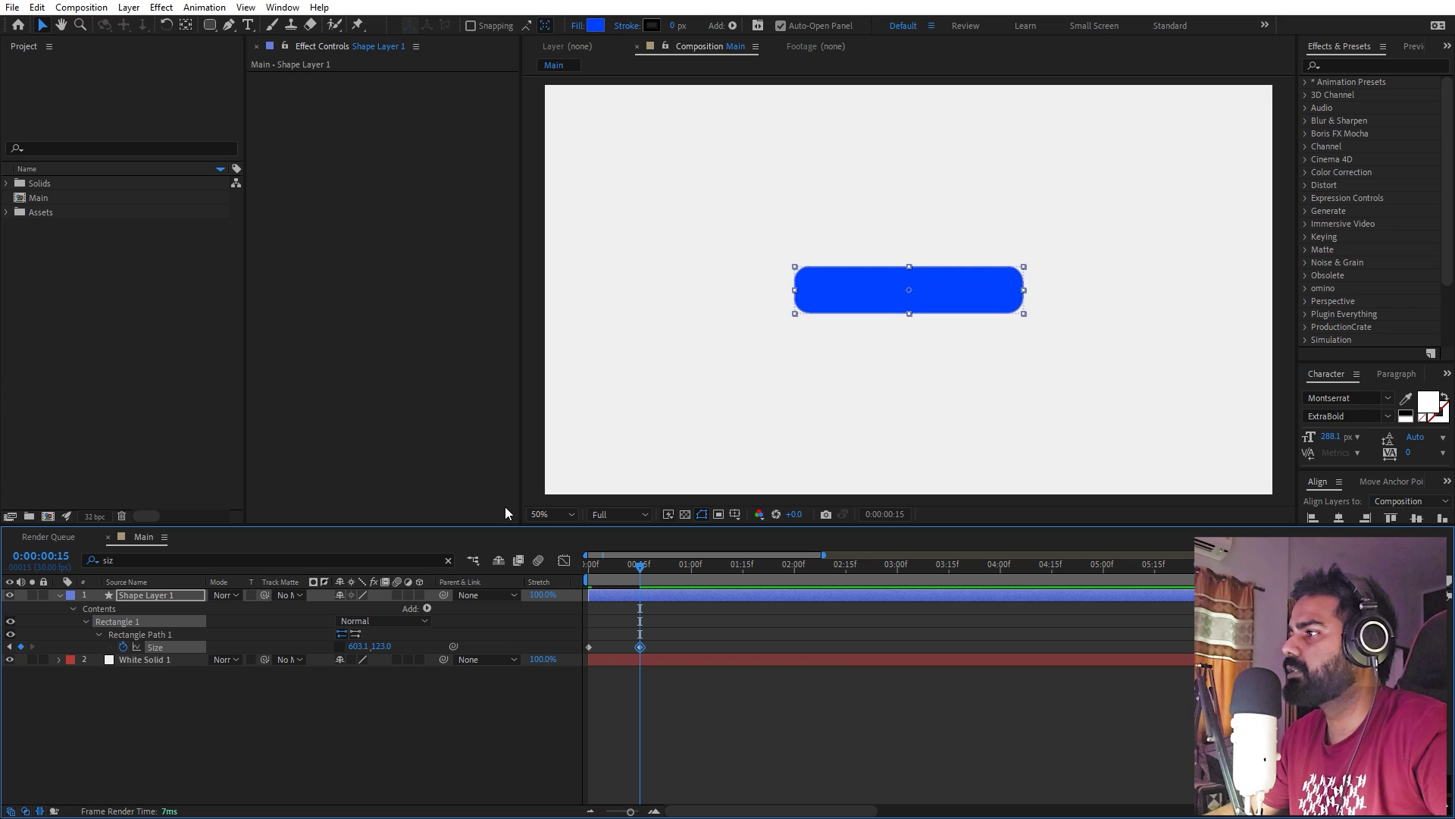
{"action": "left_click", "coordinate": [296, 693]}
Add a "Workout" text layer, align it to the centre of the composition, and centre its anchor point.
{"action": "left_click", "coordinate": [245, 27]}
{"action": "left_click", "coordinate": [829, 306]}
{"action": "type", "text": "Workout"}
{"action": "key", "text": "ctrl+a"}
{"action": "left_click", "coordinate": [1340, 519]}
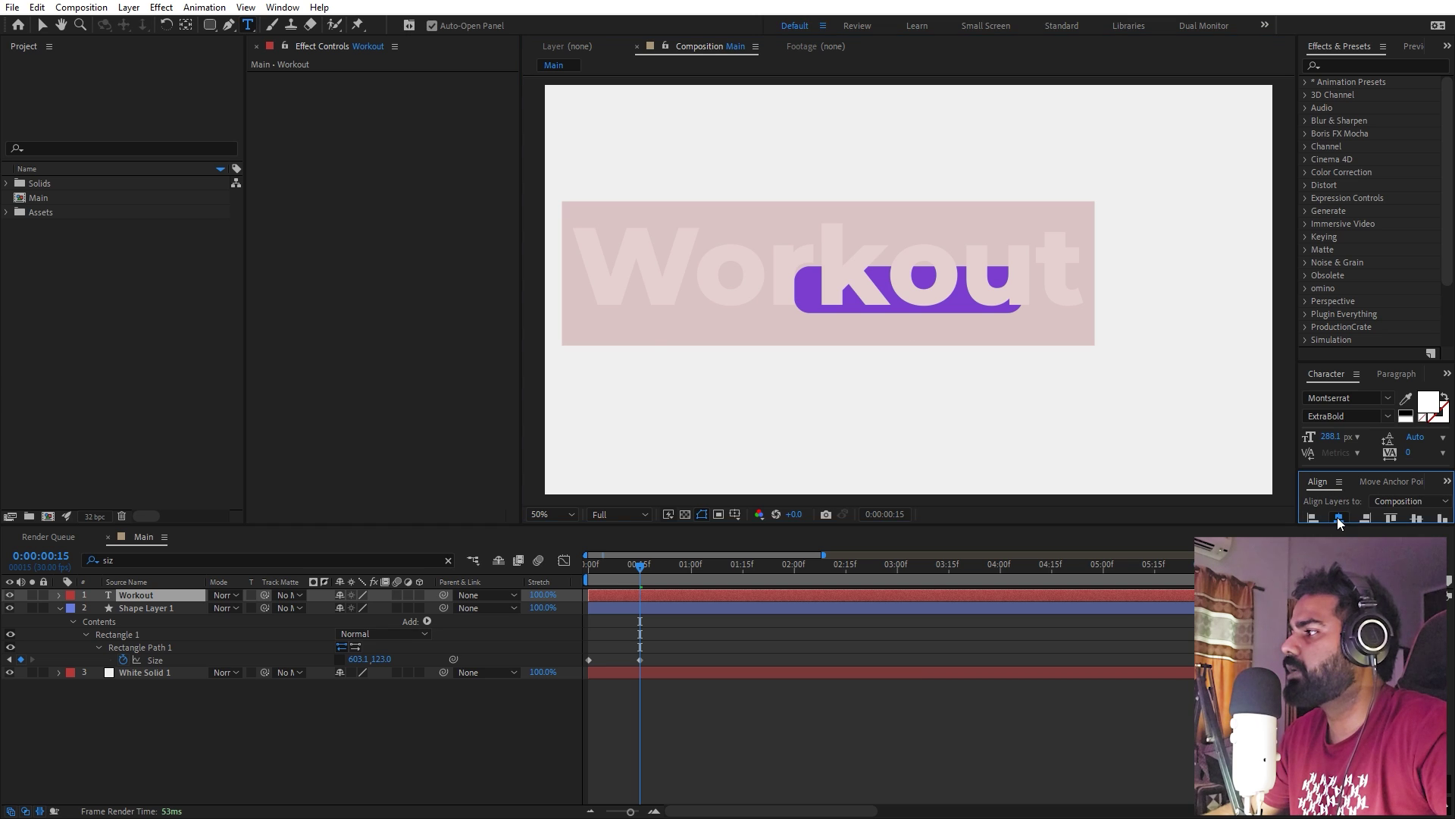
{"action": "left_click", "coordinate": [1416, 518]}
{"action": "double_click", "coordinate": [186, 25]}
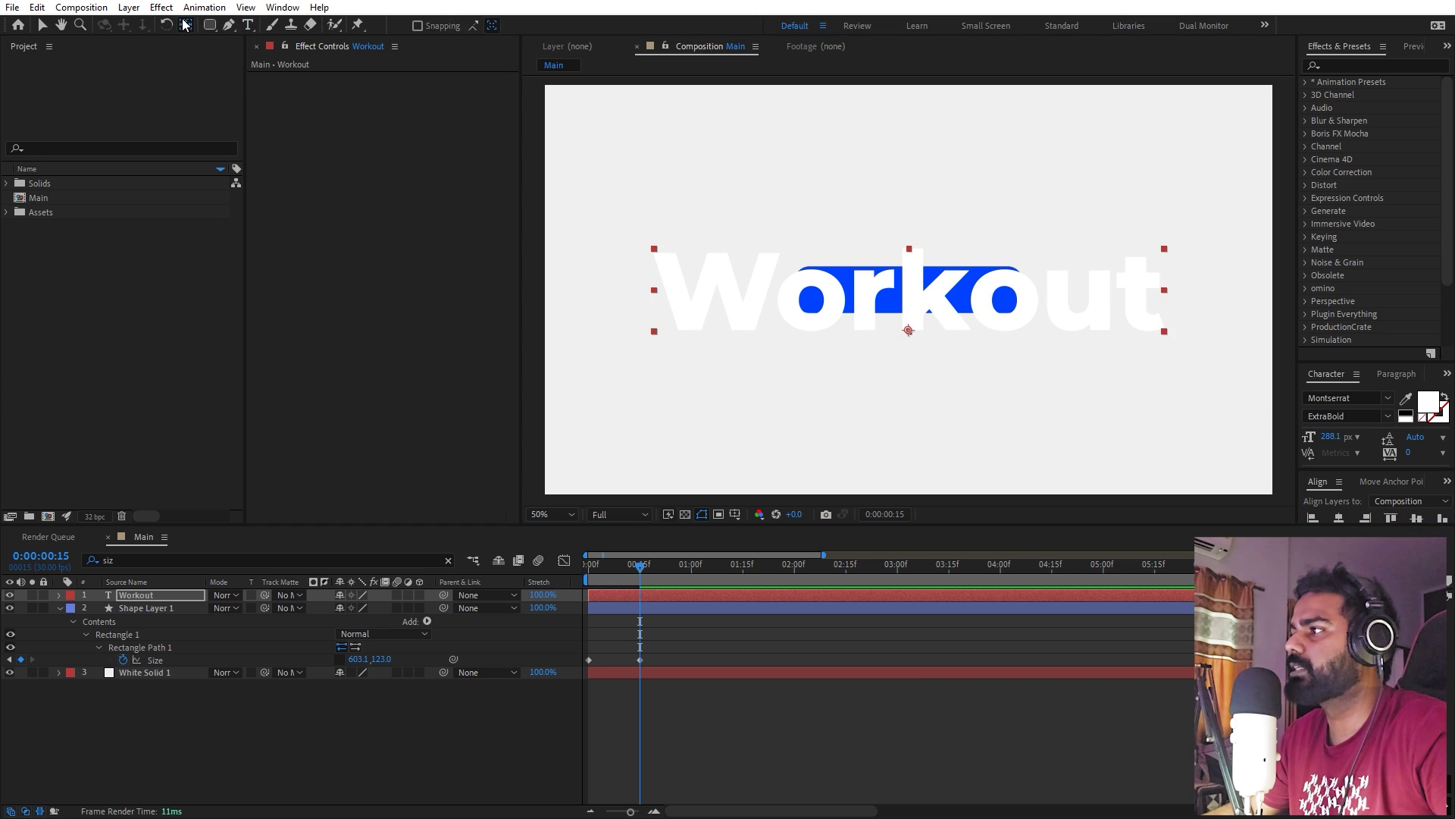
Scale the Workout text down to about 26.3% so it fits inside the blue bar.
{"action": "key", "text": "s"}
{"action": "left_click_drag", "start_coordinate": [357, 608], "coordinate": [303, 608]}
{"action": "key", "text": "v"}
{"action": "left_click", "coordinate": [893, 325]}
Reveal the keyframed Size property of the blue shape layer in the timeline.
{"action": "left_click", "coordinate": [130, 624]}
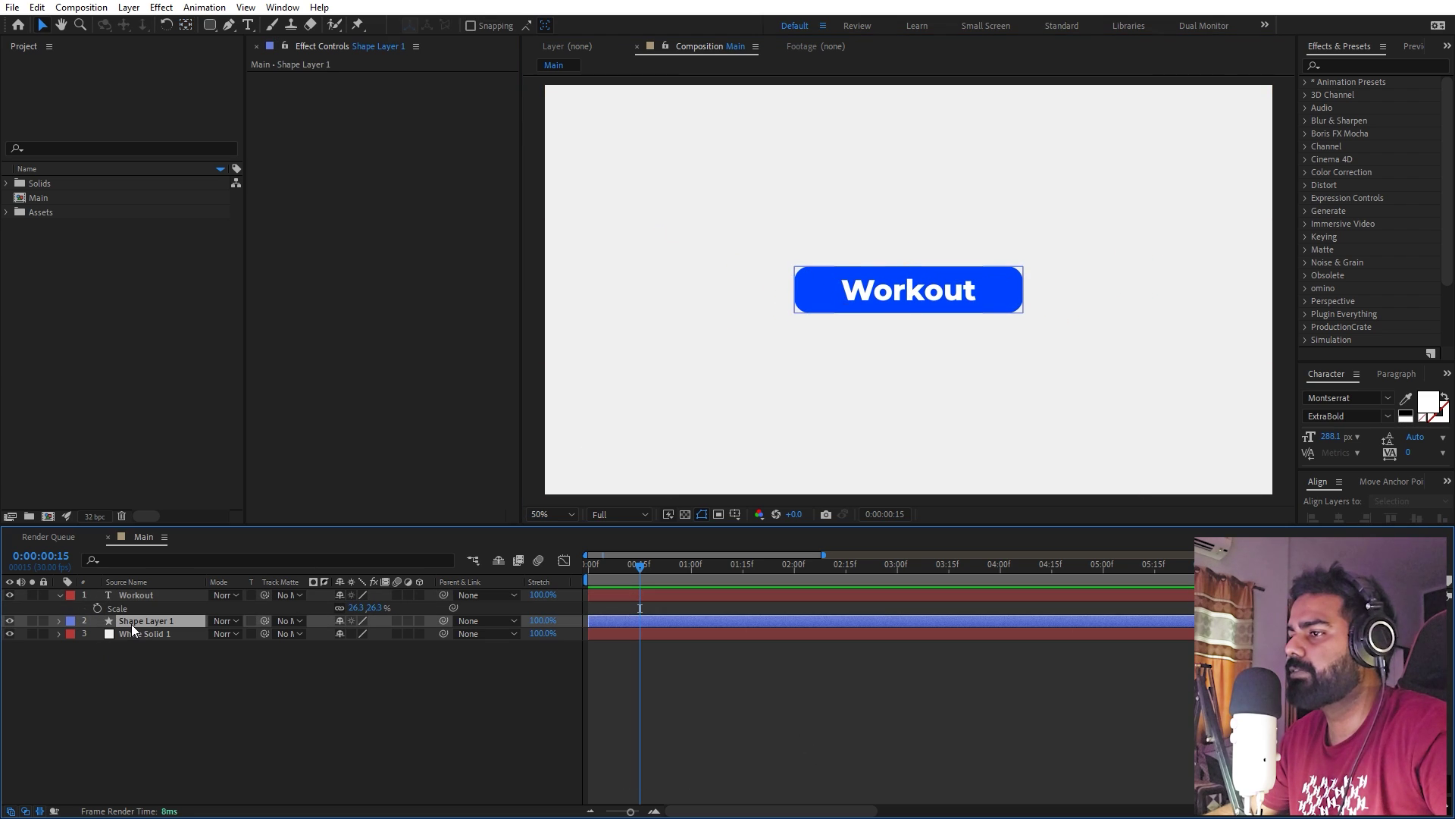
{"action": "key", "text": "u"}
{"action": "left_click", "coordinate": [639, 713]}
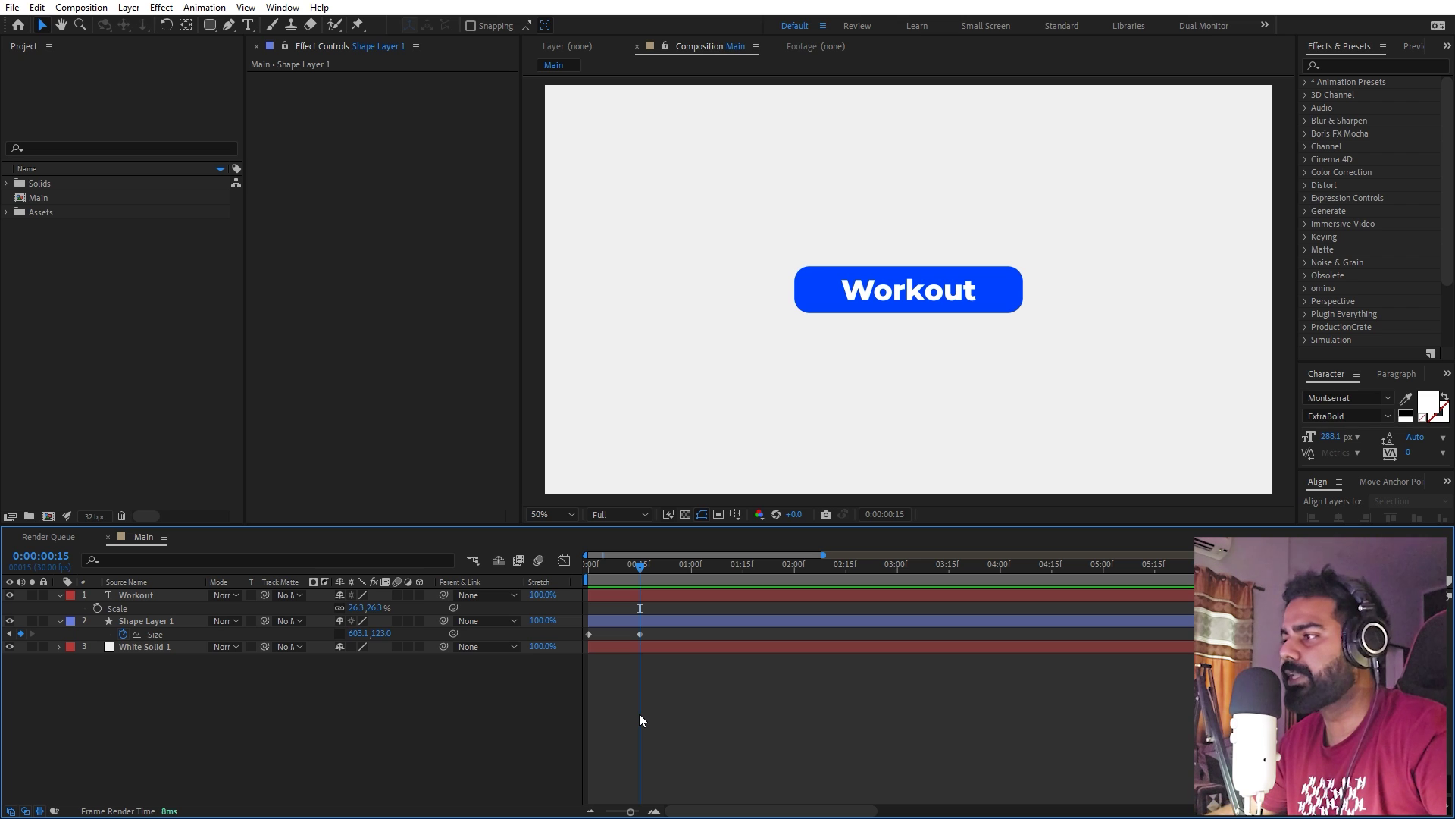
Switch to the browser, copy the keyframe overshoot expression from the Keyframe Overshoot section of the motionscript.com article, and return to After Effects.
{"action": "key", "text": "alt+Tab"}
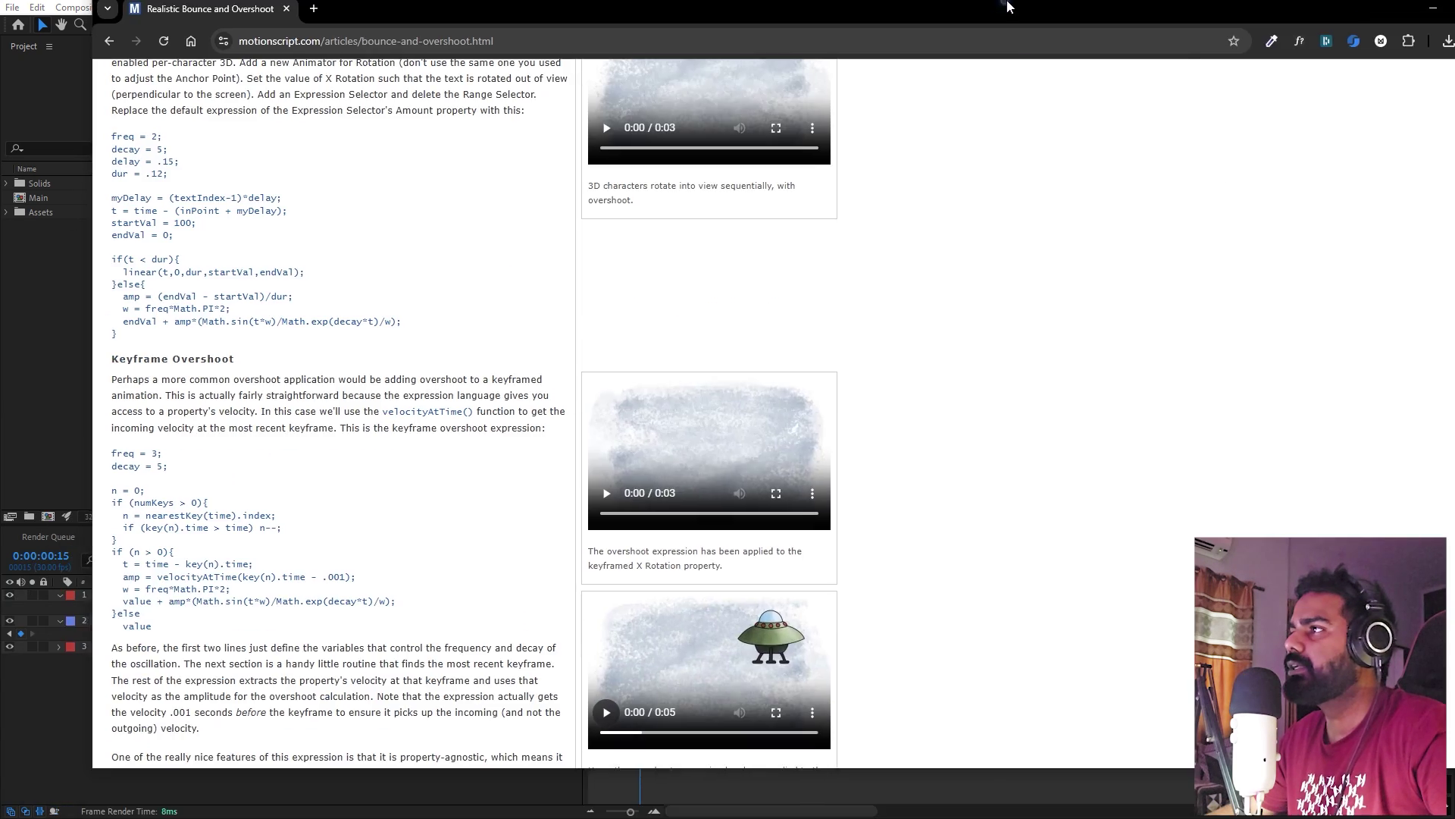
{"action": "double_click", "coordinate": [1008, 6]}
{"action": "scroll", "coordinate": [196, 120], "scroll_direction": "up", "scroll_amount": 2}
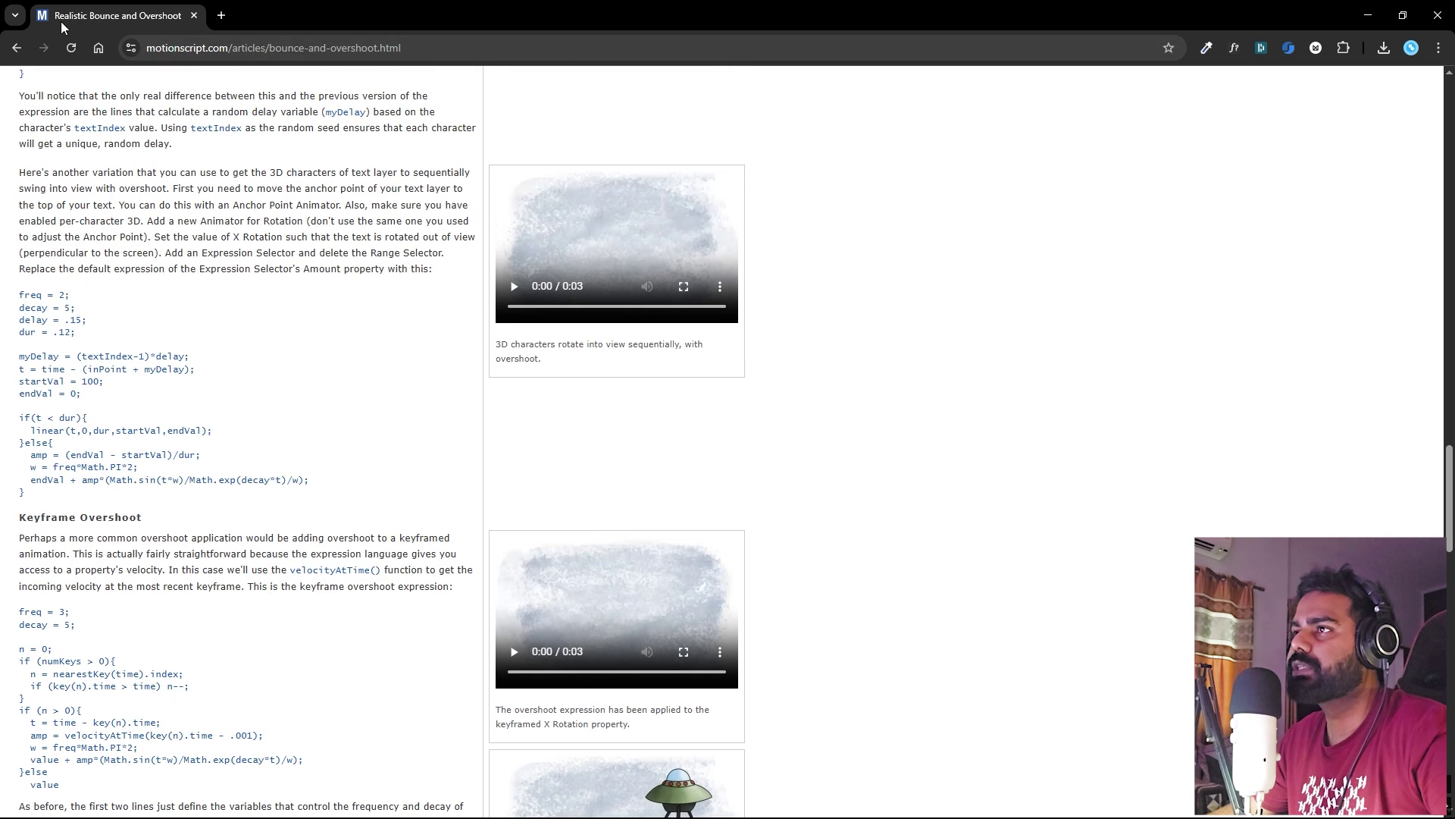
{"action": "scroll", "coordinate": [237, 301], "scroll_direction": "down", "scroll_amount": 1}
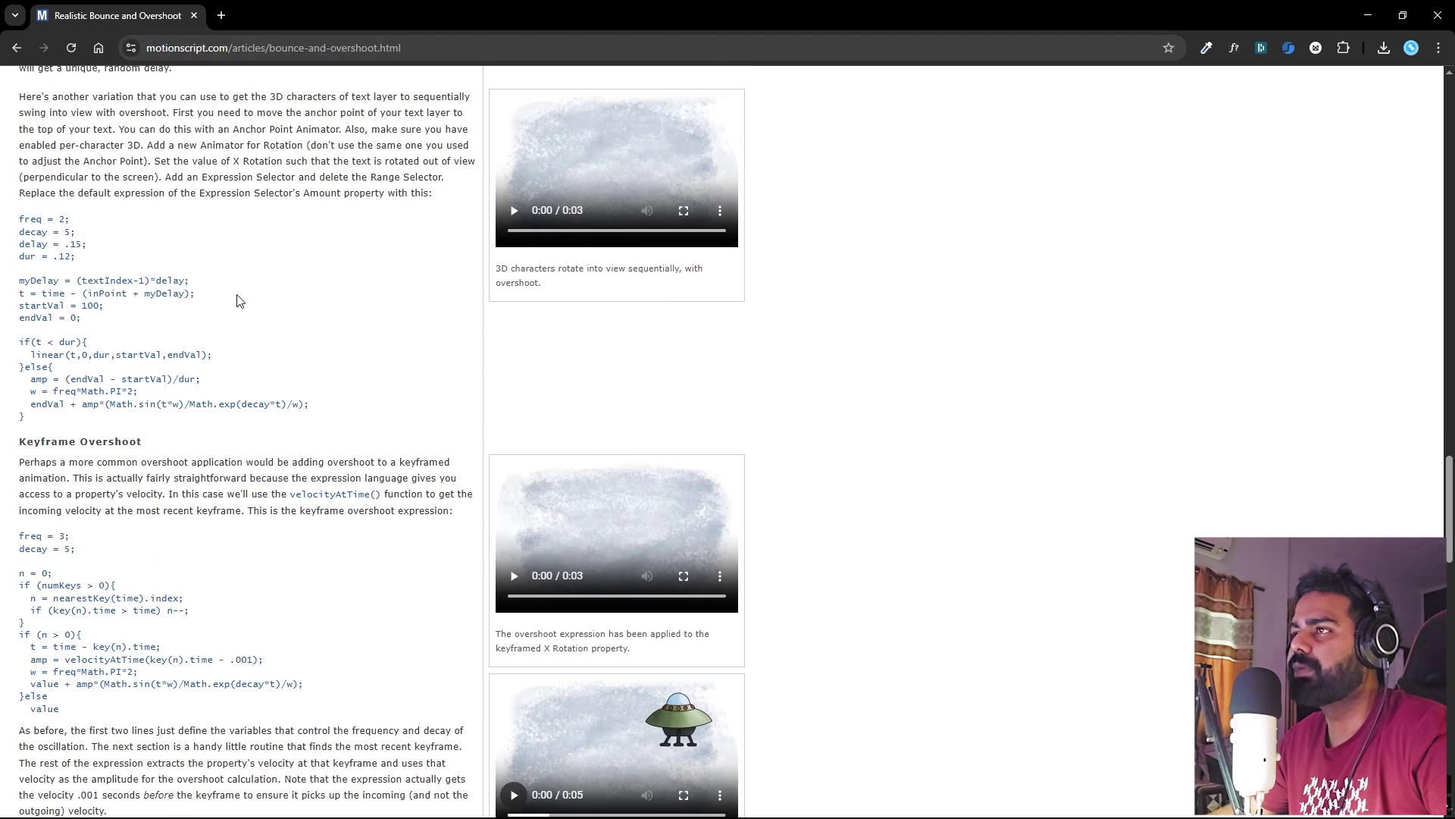
{"action": "scroll", "coordinate": [350, 334], "scroll_direction": "down", "scroll_amount": 15}
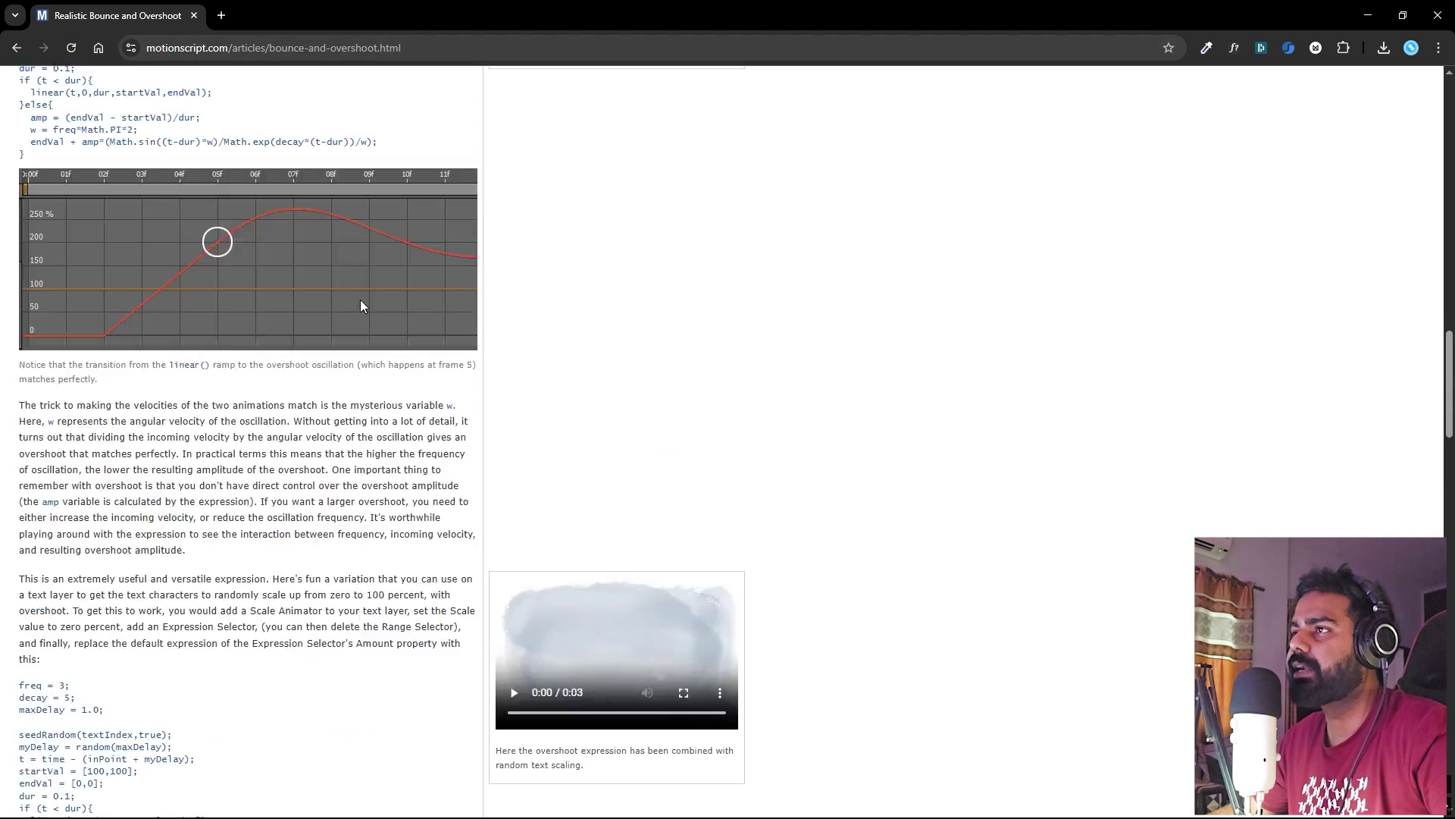
{"action": "scroll", "coordinate": [360, 298], "scroll_direction": "up", "scroll_amount": 15}
{"action": "scroll", "coordinate": [357, 307], "scroll_direction": "down", "scroll_amount": 4}
{"action": "scroll", "coordinate": [354, 307], "scroll_direction": "down", "scroll_amount": 5}
{"action": "scroll", "coordinate": [352, 310], "scroll_direction": "up", "scroll_amount": 11}
{"action": "scroll", "coordinate": [310, 345], "scroll_direction": "down", "scroll_amount": 2}
{"action": "scroll", "coordinate": [308, 348], "scroll_direction": "down", "scroll_amount": 1}
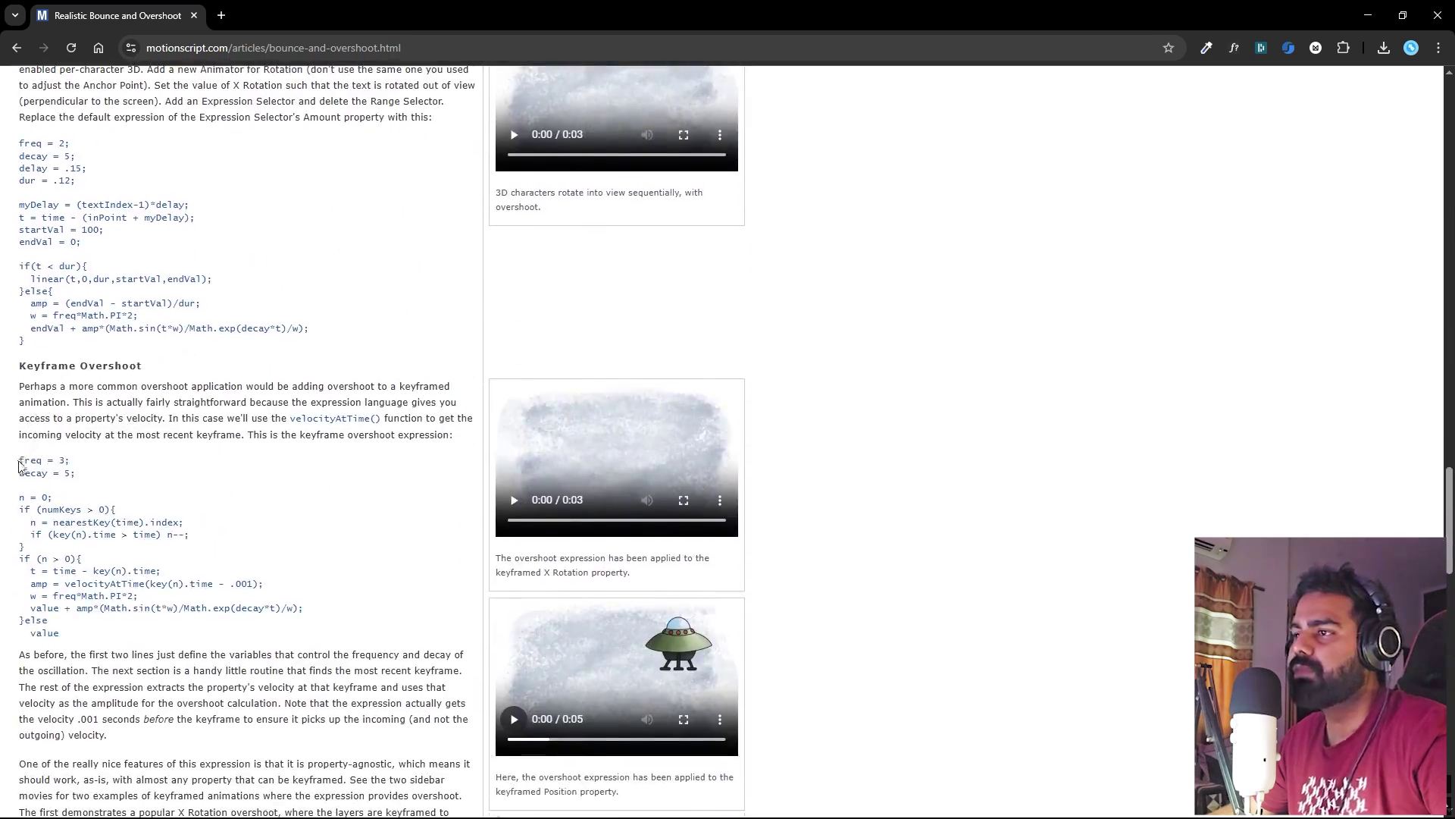
{"action": "left_click_drag", "start_coordinate": [21, 460], "coordinate": [57, 633]}
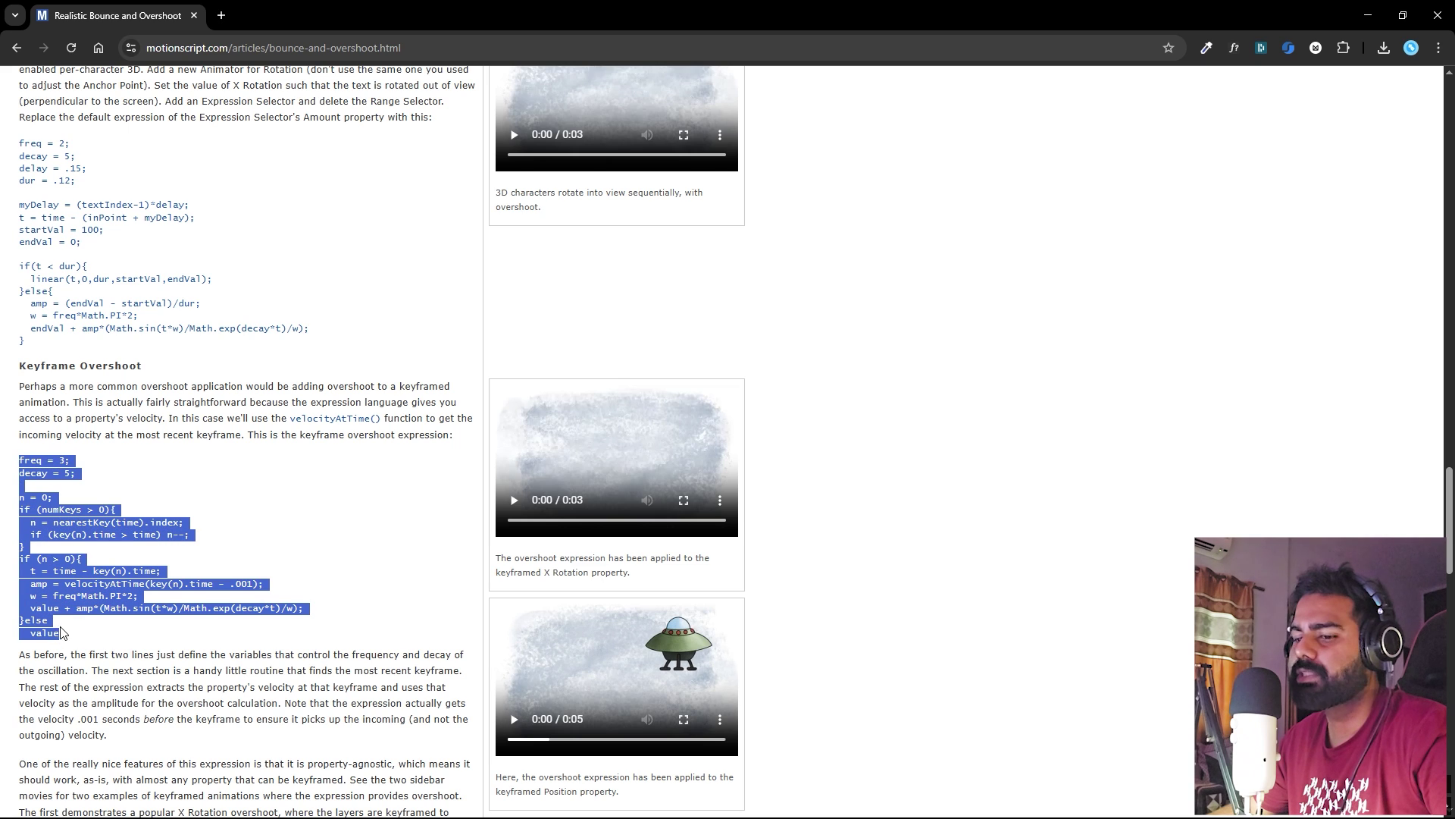
{"action": "left_click", "coordinate": [1368, 15]}
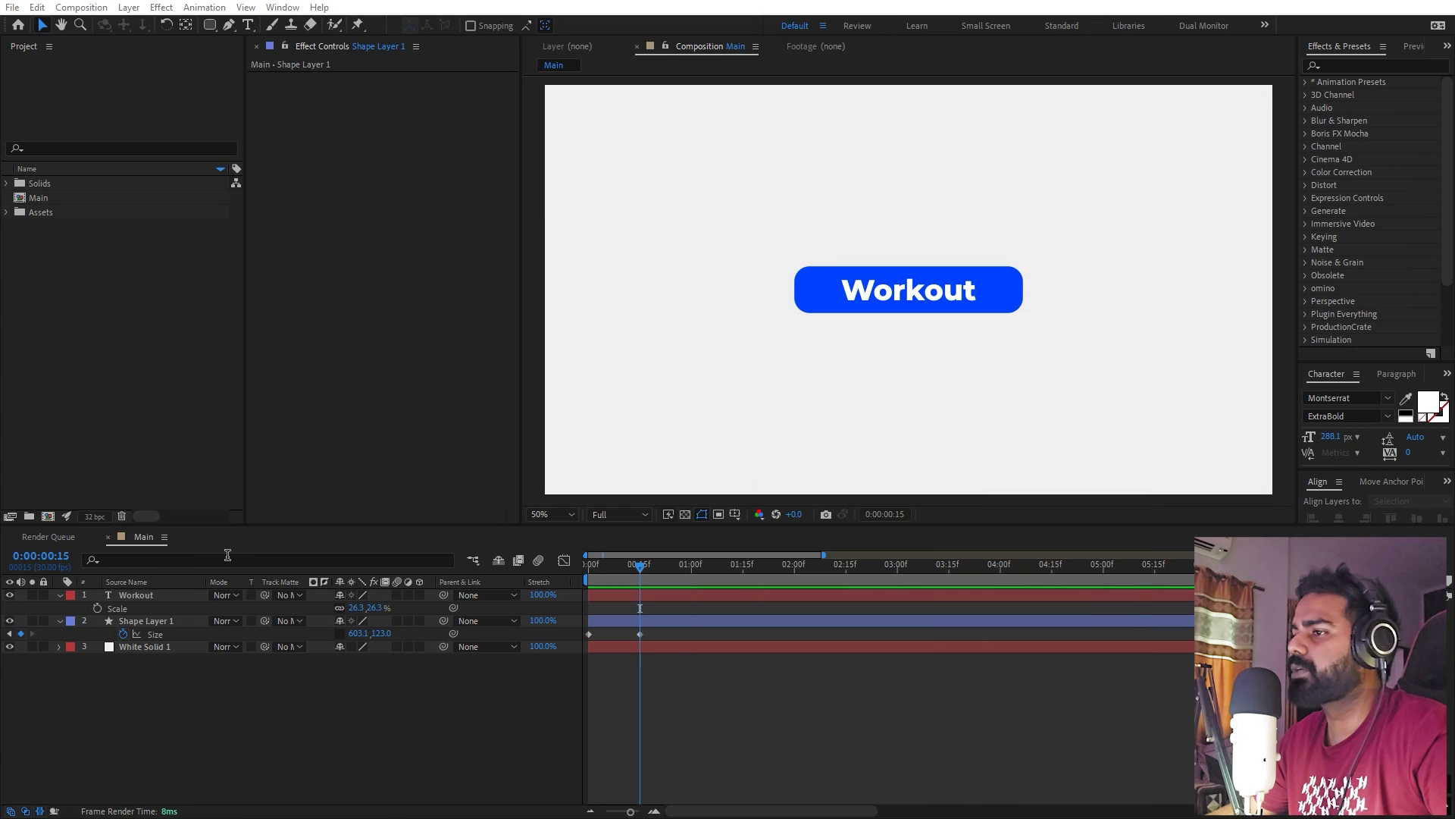
Add the copied overshoot expression (freq = 3, decay = 5) to the blue shape layer's Size property and preview the animation.
{"action": "left_click", "coordinate": [125, 639], "text": "alt"}
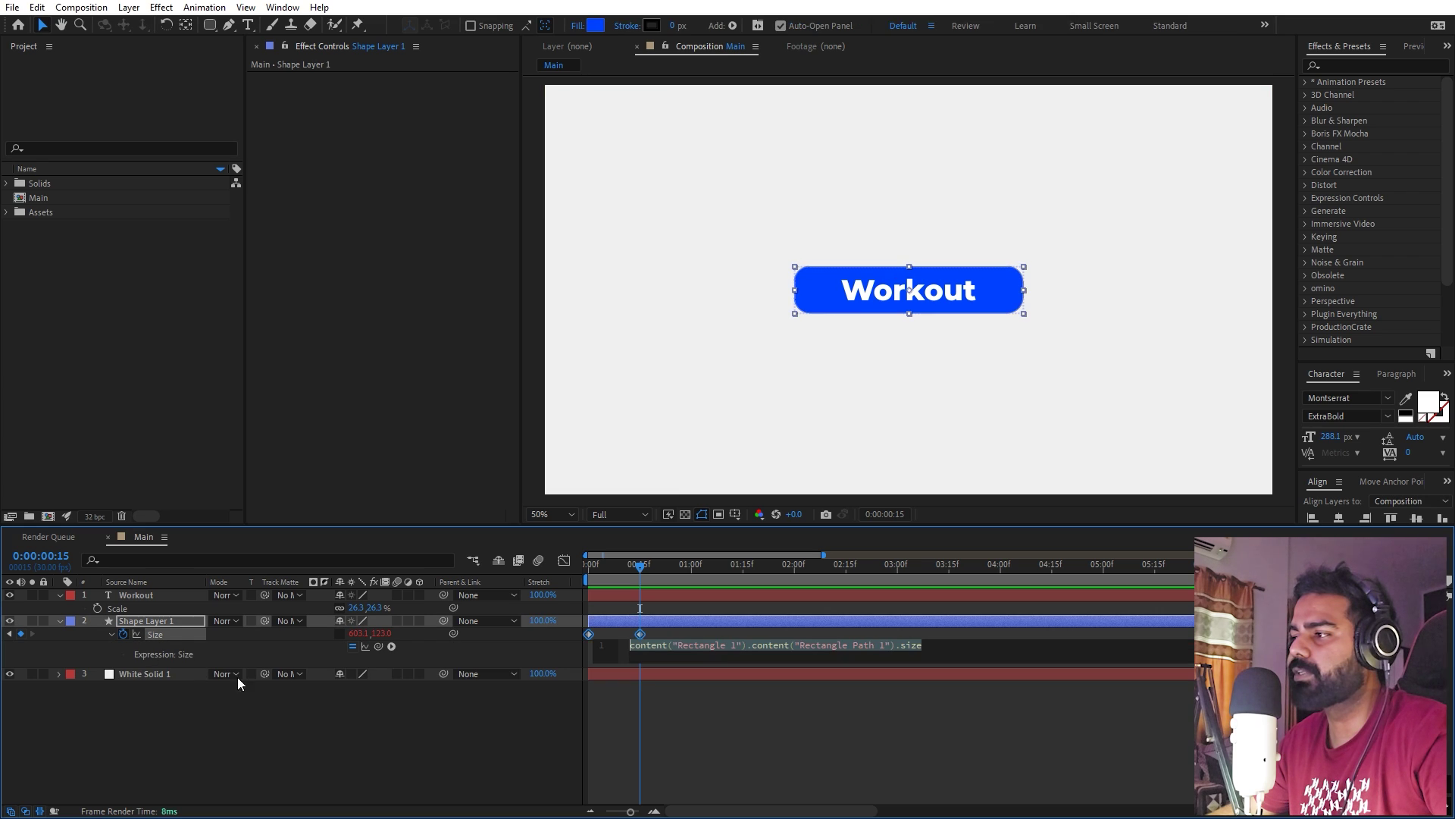
{"action": "key", "text": "ctrl+v"}
{"action": "left_click", "coordinate": [718, 720]}
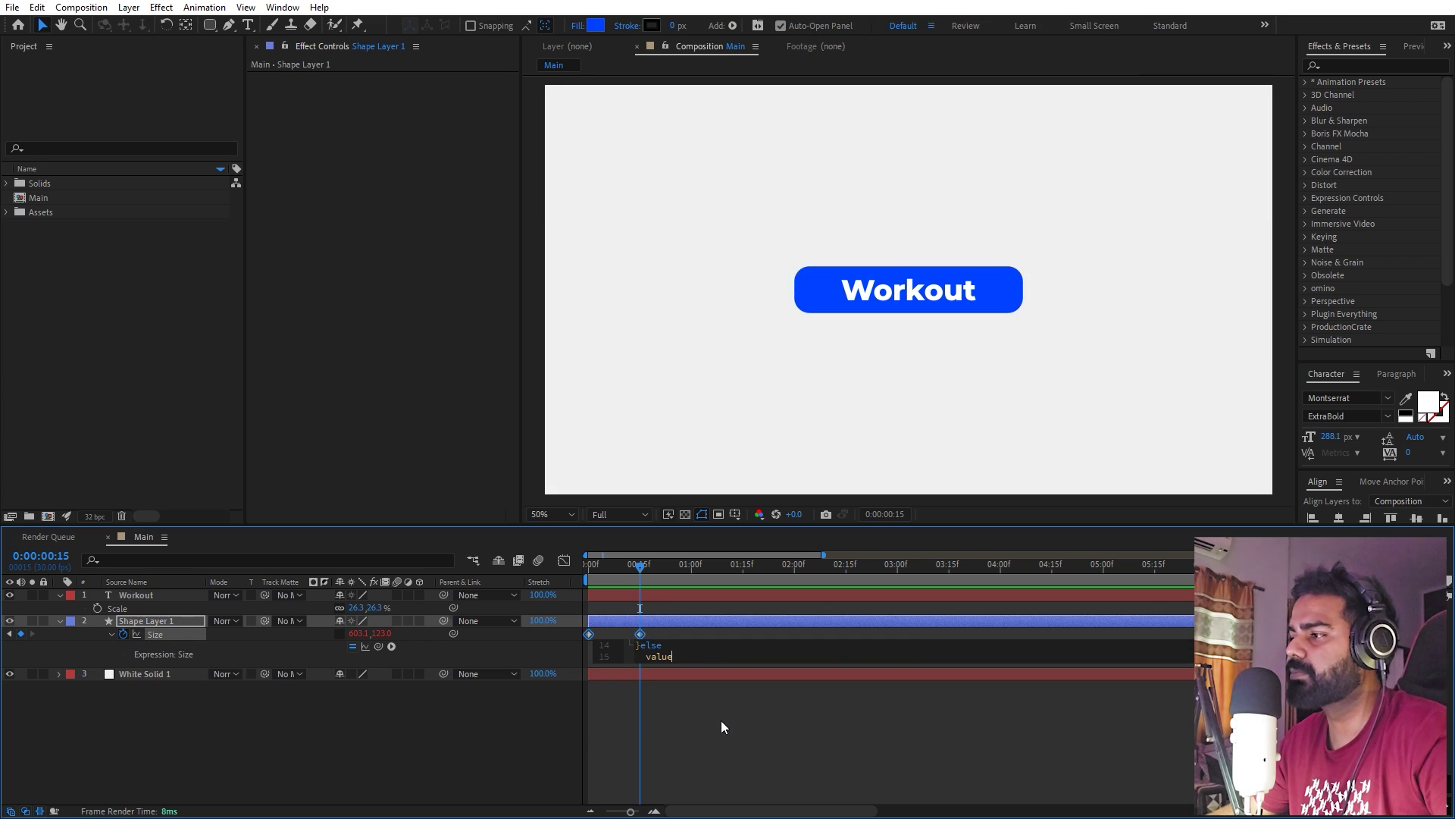
{"action": "key", "text": "Home"}
{"action": "key", "text": "space"}
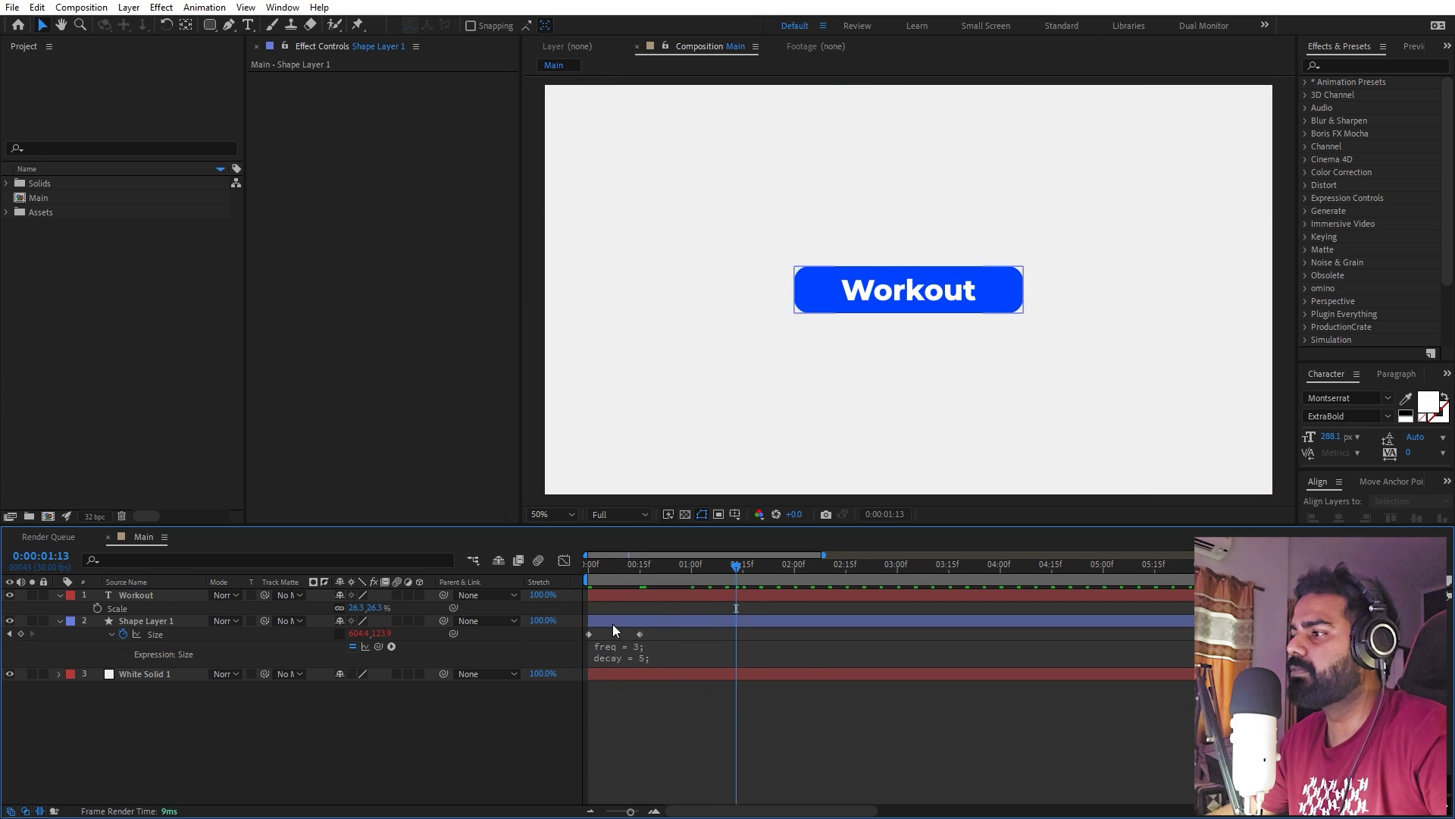
{"action": "key", "text": "space"}
Easy Ease the first Size keyframe, reshape its speed curve so the shrink starts slowly and accelerates, and preview it.
{"action": "left_click", "coordinate": [590, 633]}
{"action": "key", "text": "F9"}
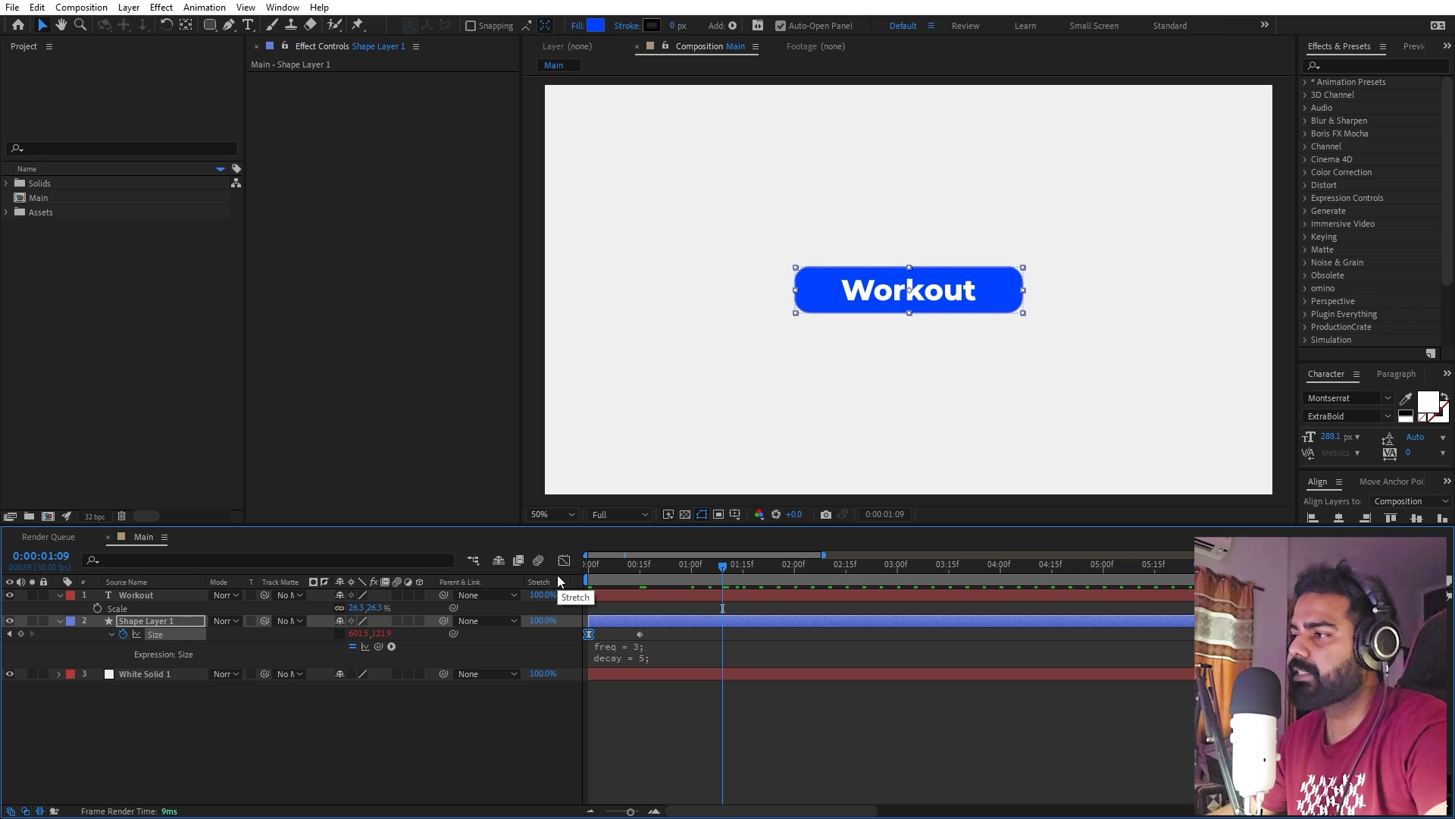
{"action": "left_click", "coordinate": [567, 558]}
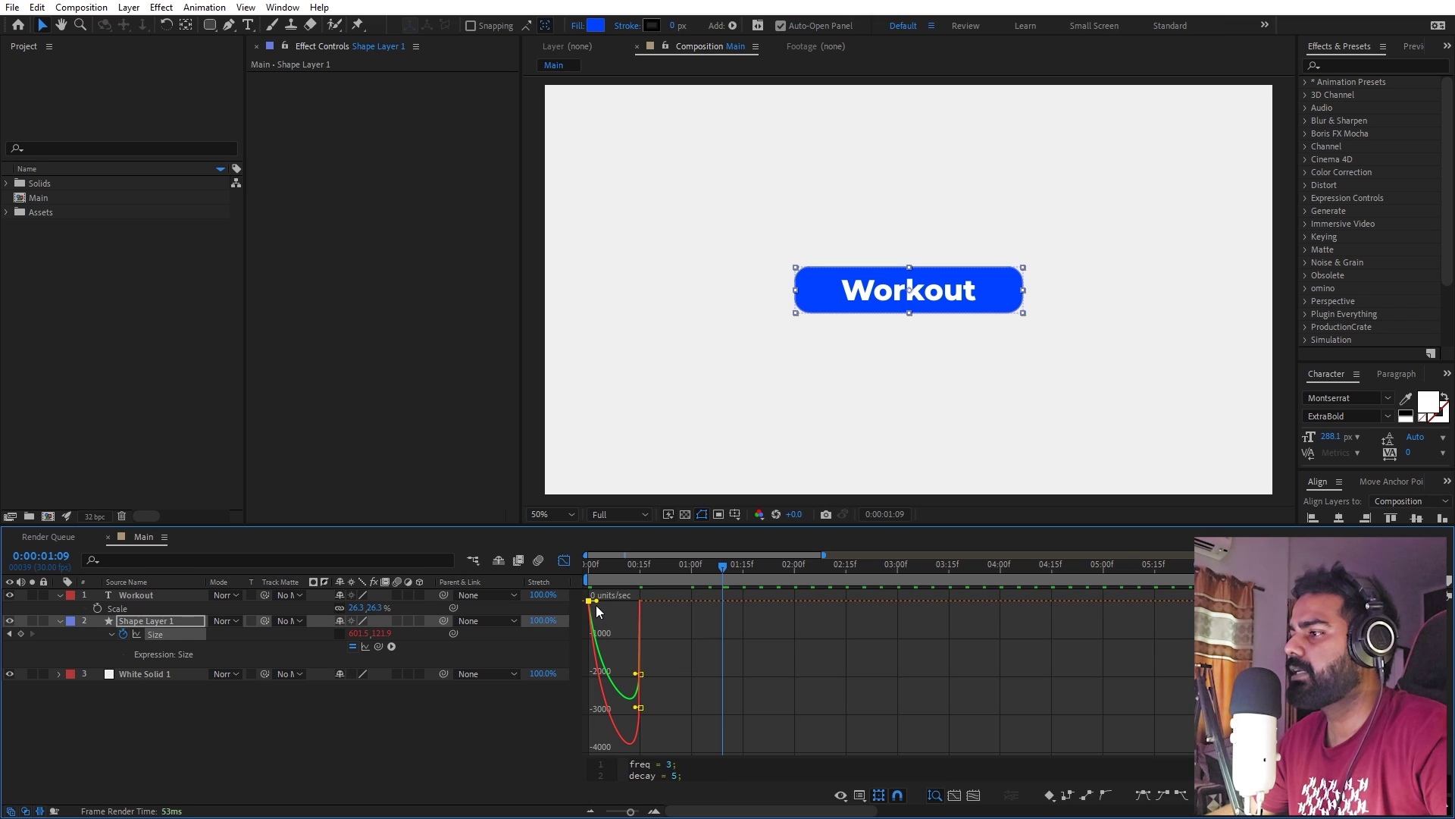
{"action": "left_click_drag", "start_coordinate": [541, 577], "coordinate": [612, 599]}
{"action": "key", "text": "Home"}
{"action": "key", "text": "space"}
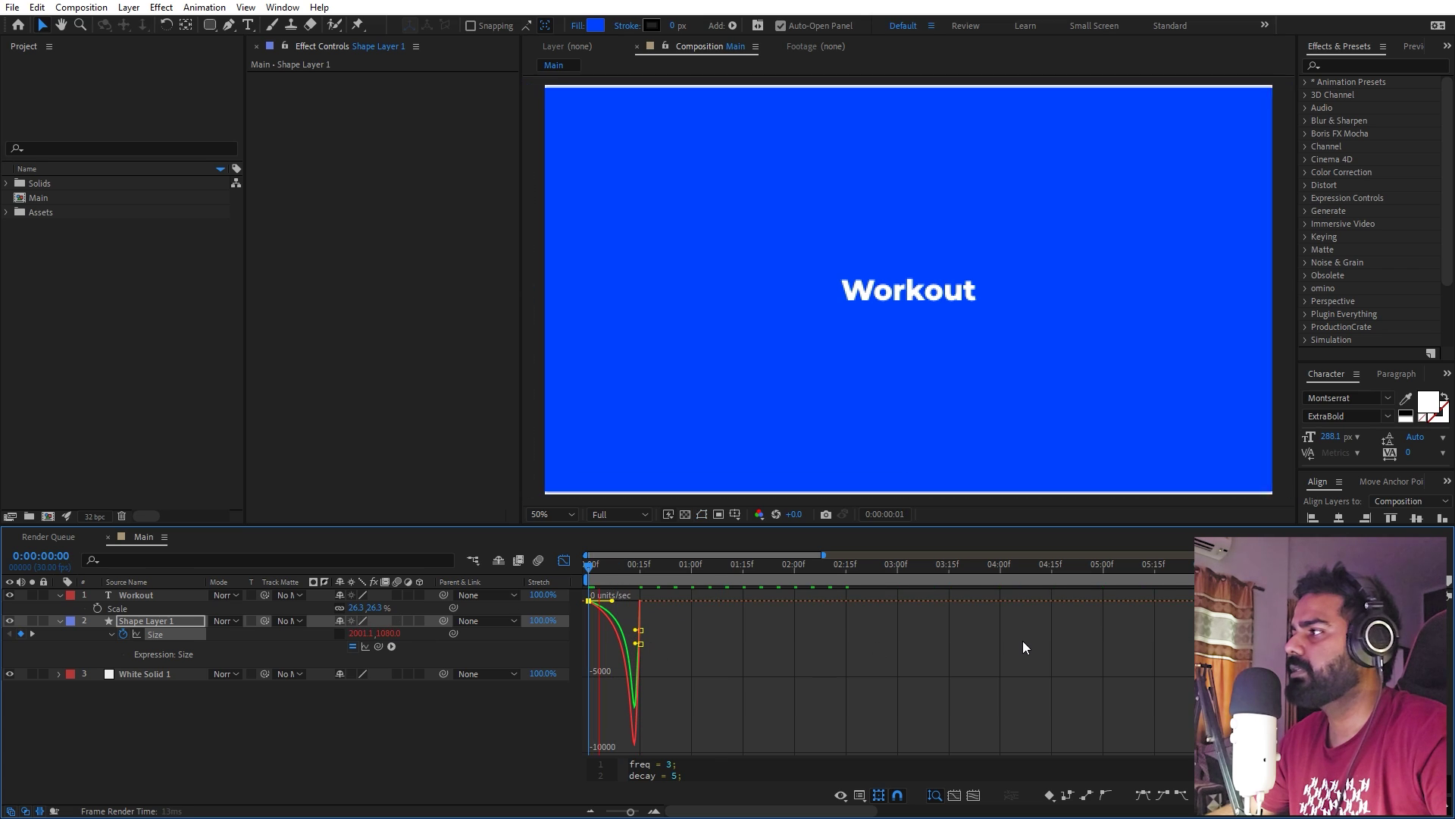
{"action": "key", "text": "space"}
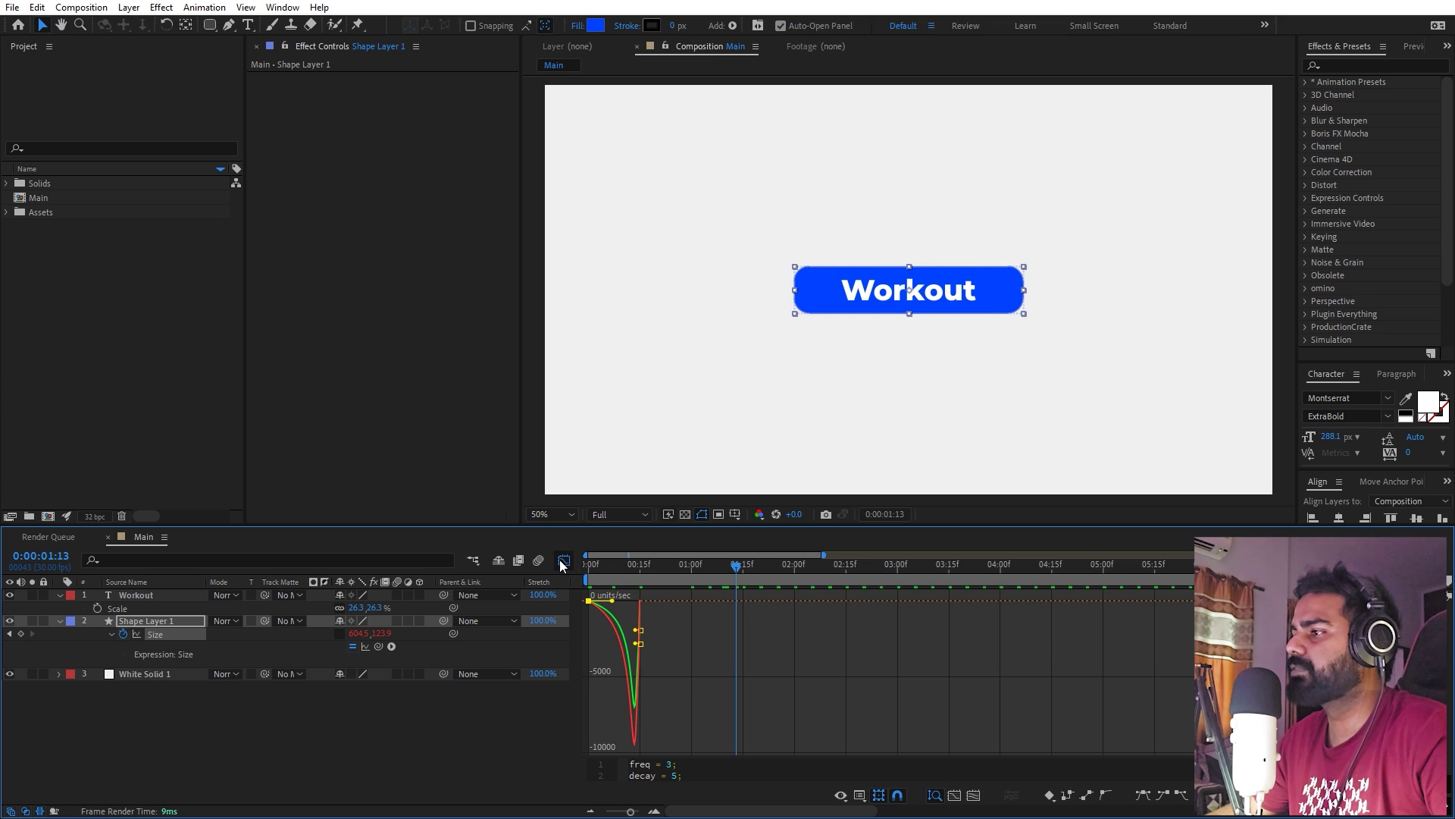
Try the second Size keyframe at different times, including about 0:00:00:07 and 0:00:00:27, previewing the overshoot for each timing.
{"action": "key", "text": "shift+F3"}
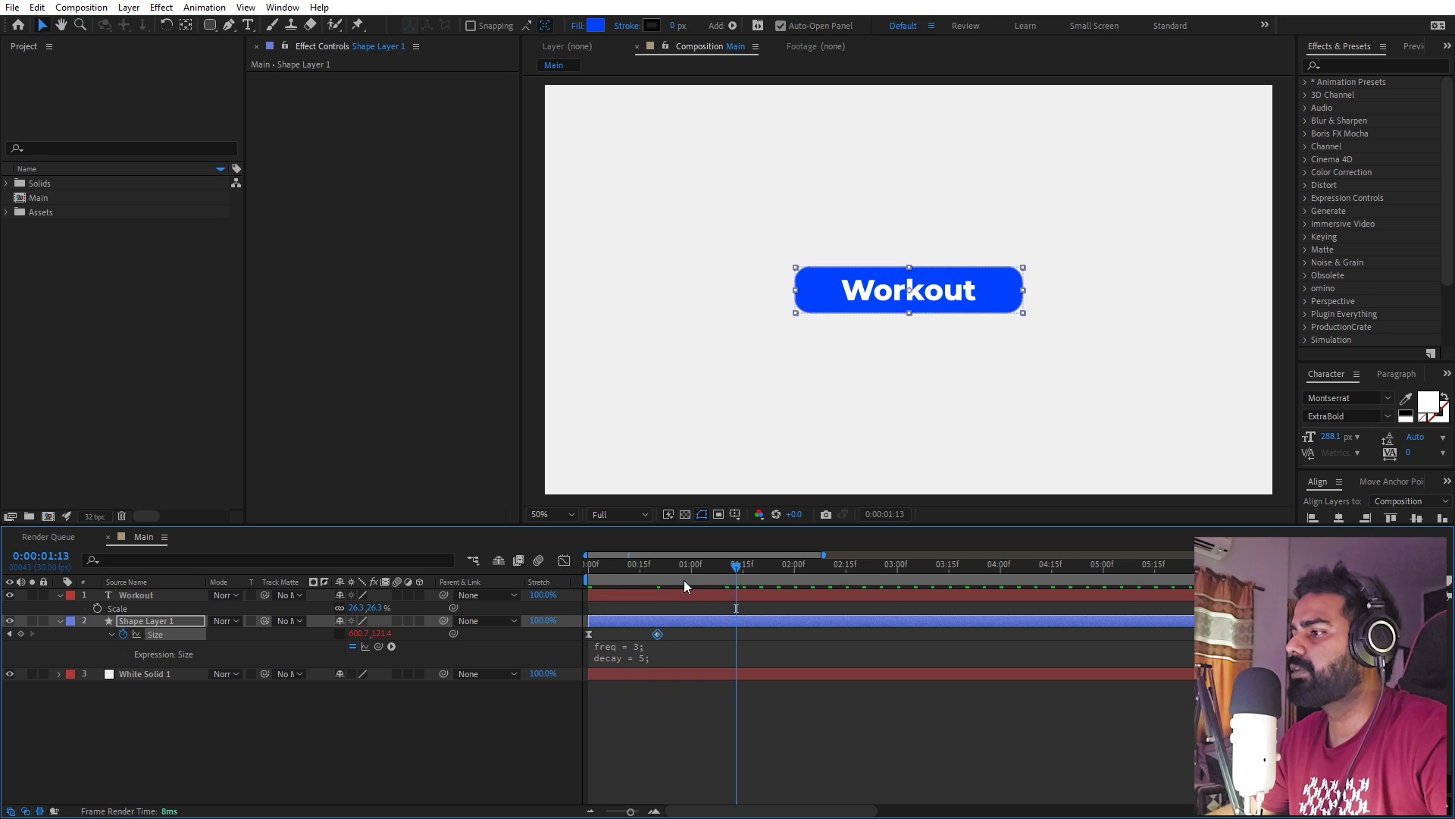
{"action": "key", "text": "Home"}
{"action": "key", "text": "space"}
{"action": "left_click_drag", "start_coordinate": [657, 634], "coordinate": [613, 635]}
{"action": "key", "text": "Home"}
{"action": "key", "text": "space"}
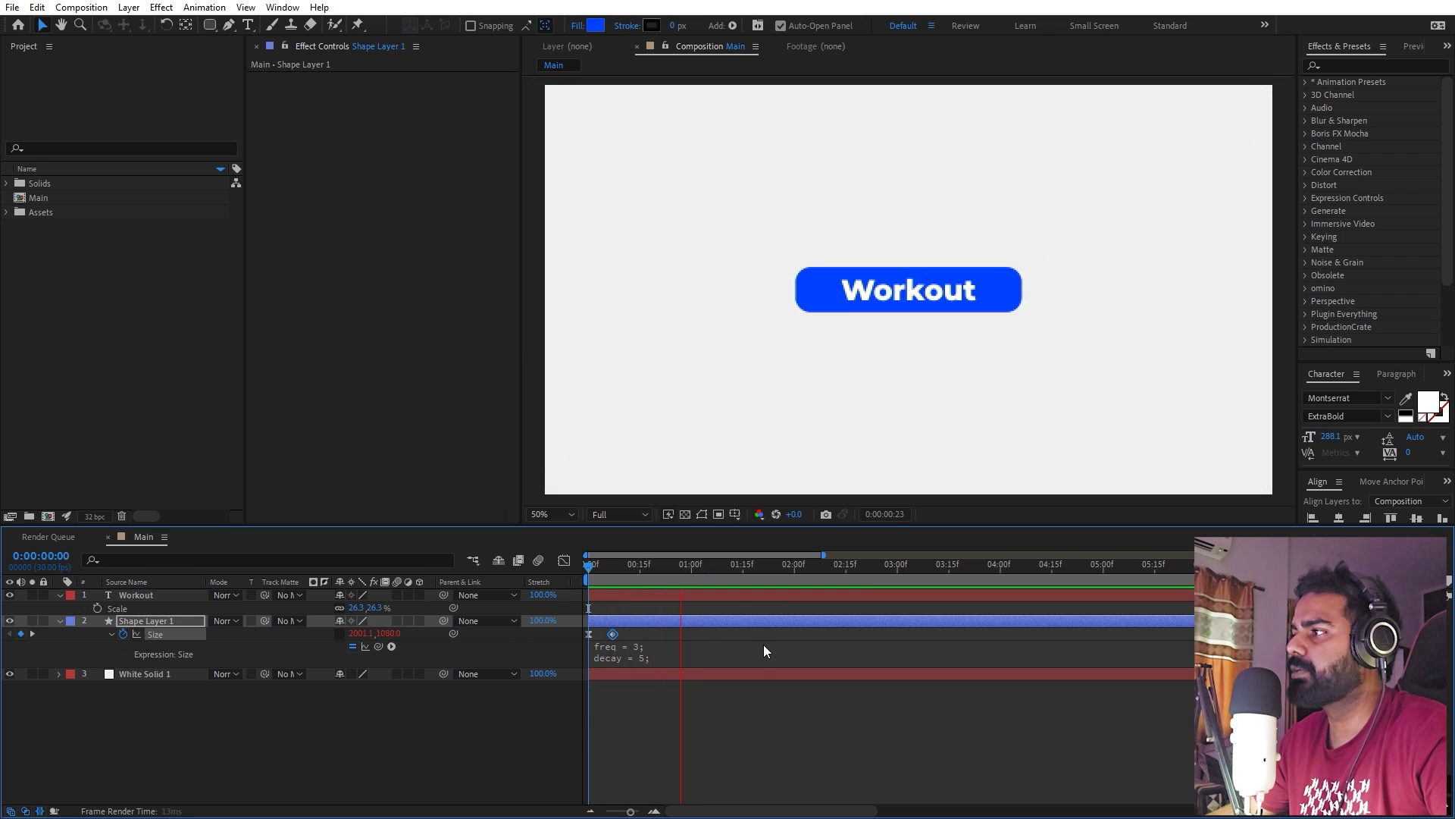
{"action": "left_click_drag", "start_coordinate": [612, 634], "coordinate": [681, 633]}
{"action": "key", "text": "Home"}
{"action": "key", "text": "space"}
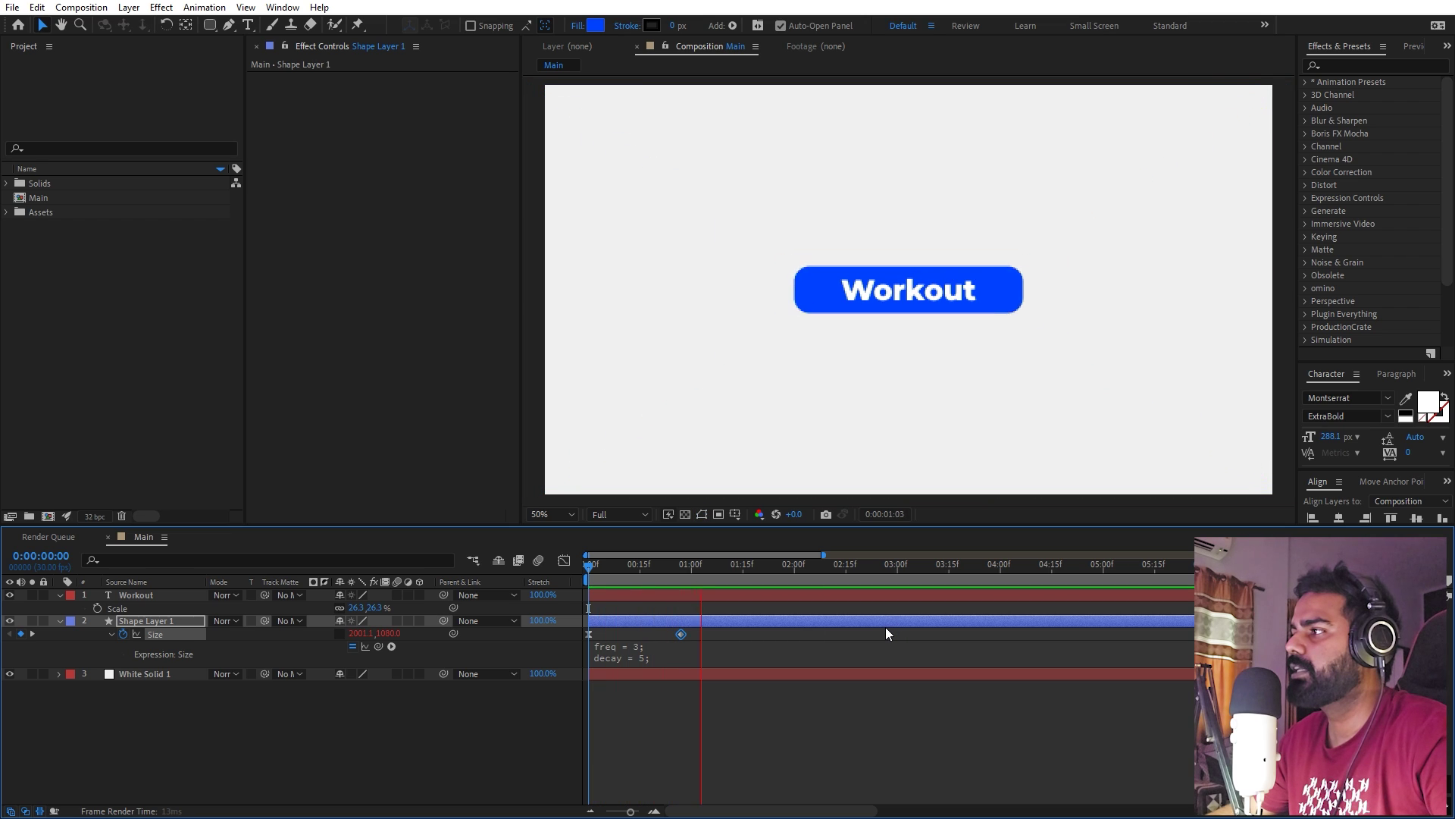
{"action": "key", "text": "space"}
Place the second Size keyframe at about 0:00:00:18 and preview the shrink.
{"action": "left_click_drag", "start_coordinate": [653, 634], "coordinate": [651, 634]}
{"action": "key", "text": "Home"}
{"action": "key", "text": "space"}
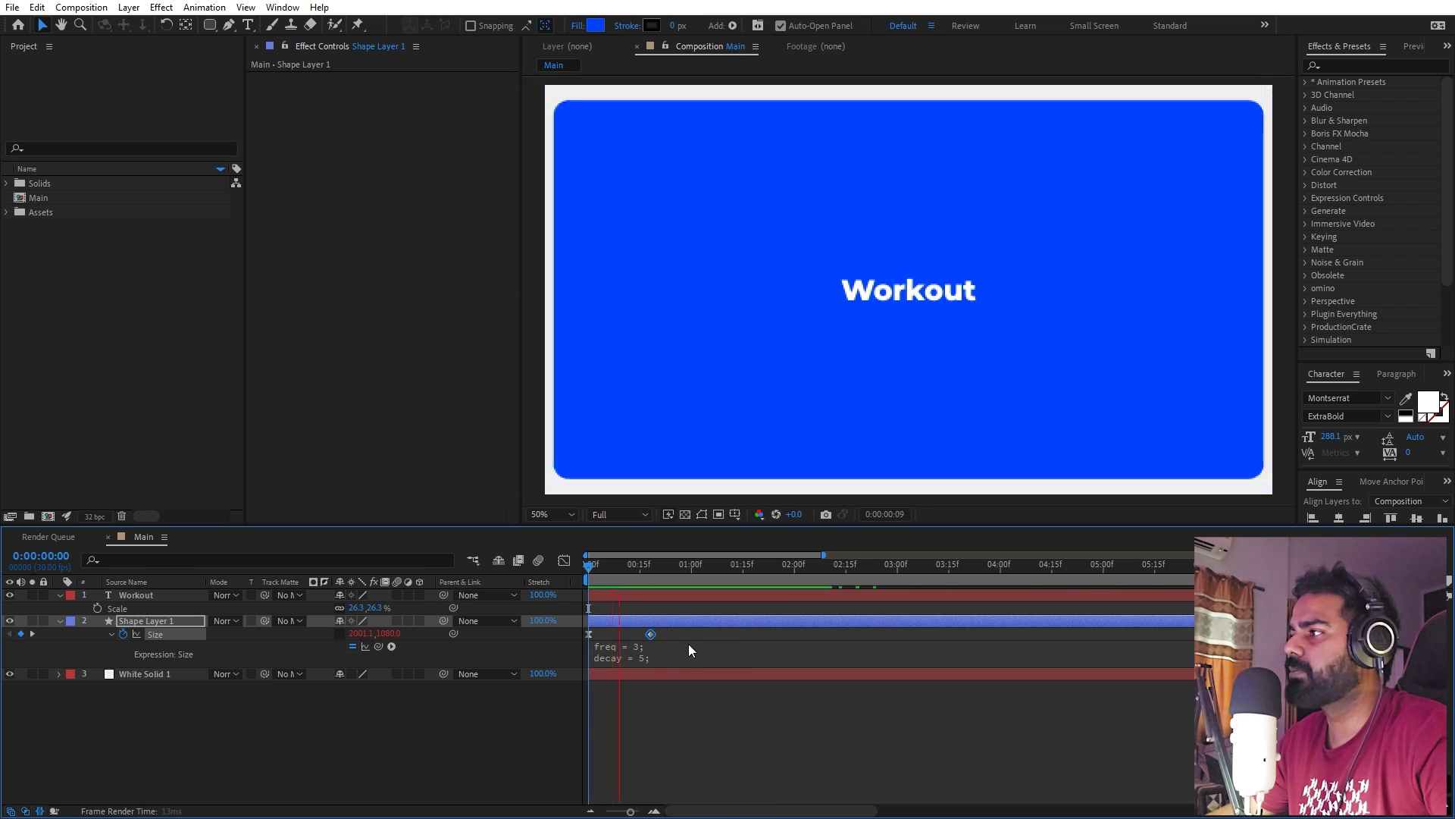
Keyframe the blue shape's Rotation at 0° at the start and at the final Size keyframe, with -2.9° at 0:00:00:07.
{"action": "left_click", "coordinate": [146, 623]}
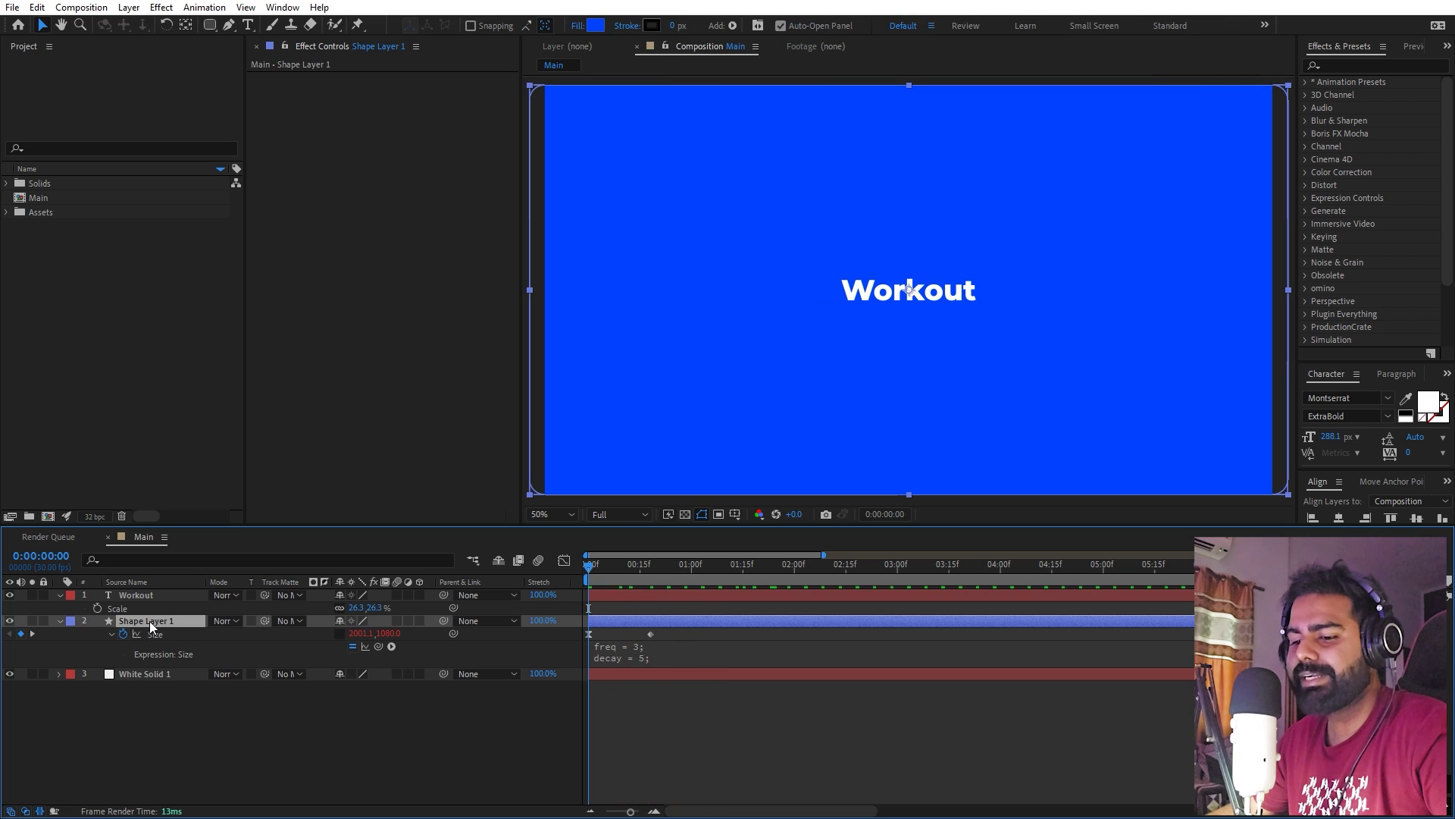
{"action": "key", "text": "r"}
{"action": "left_click", "coordinate": [96, 634]}
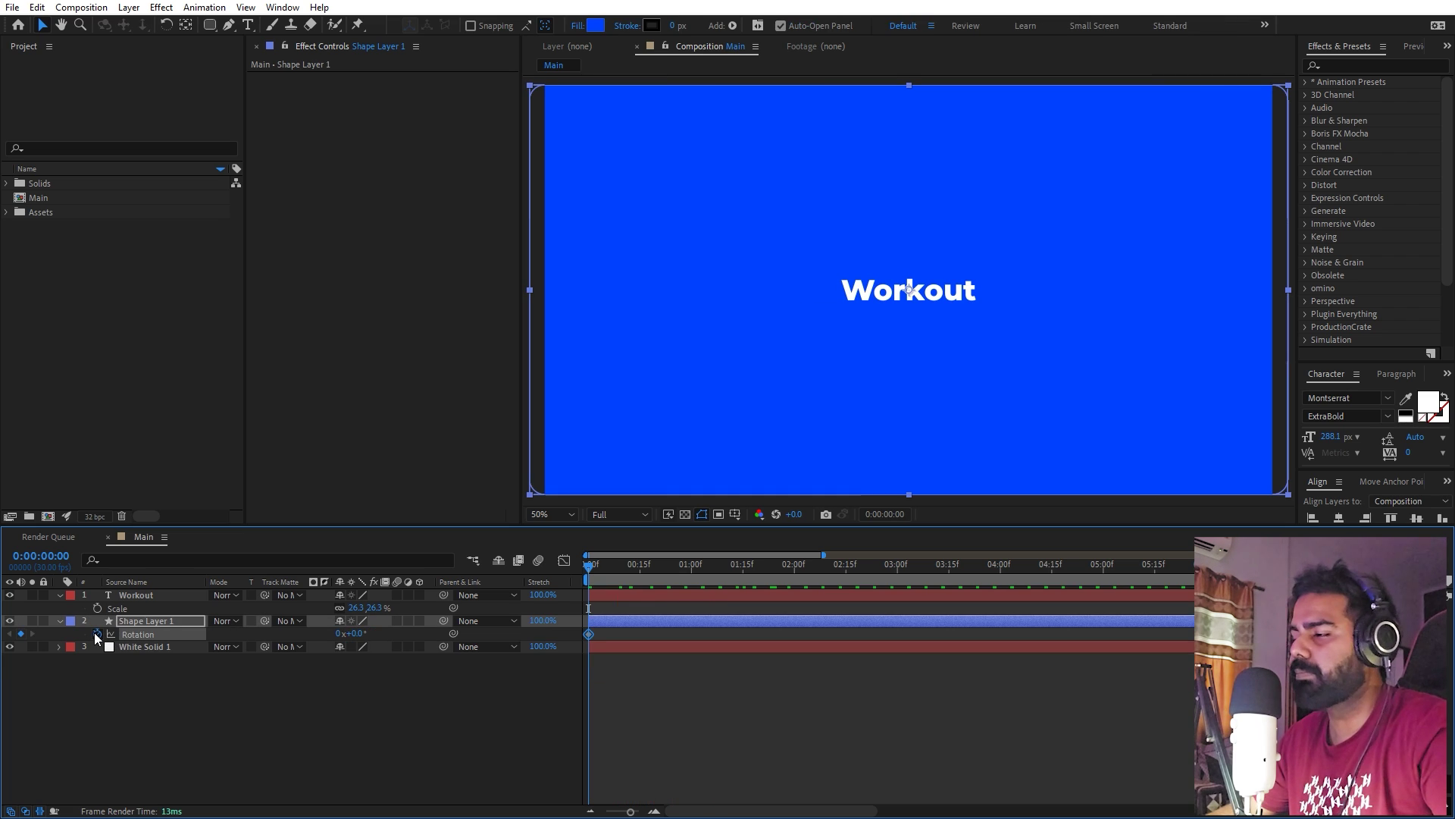
{"action": "key", "text": "u"}
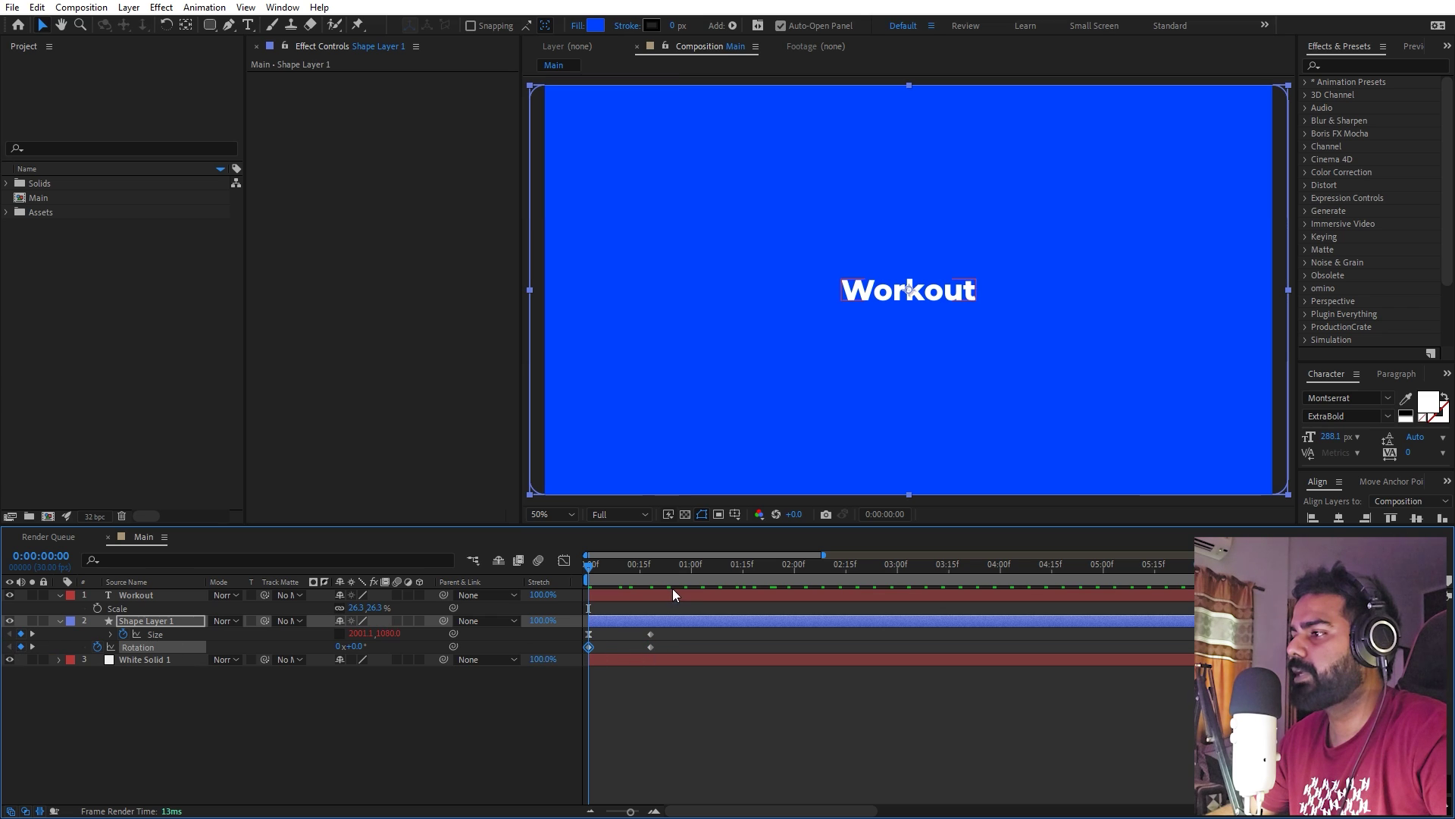
{"action": "left_click", "coordinate": [608, 567]}
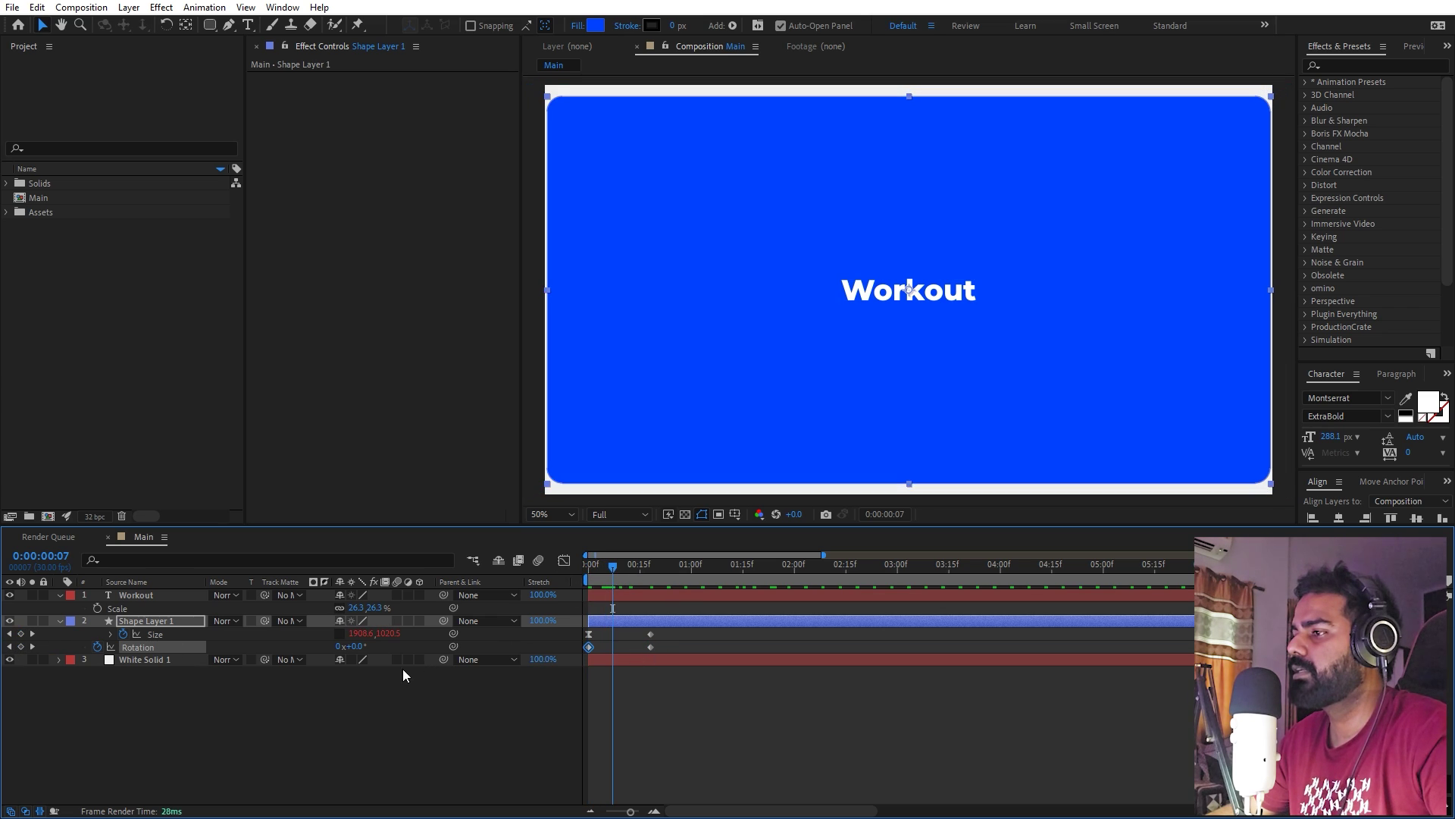
{"action": "left_click_drag", "start_coordinate": [353, 646], "coordinate": [326, 633]}
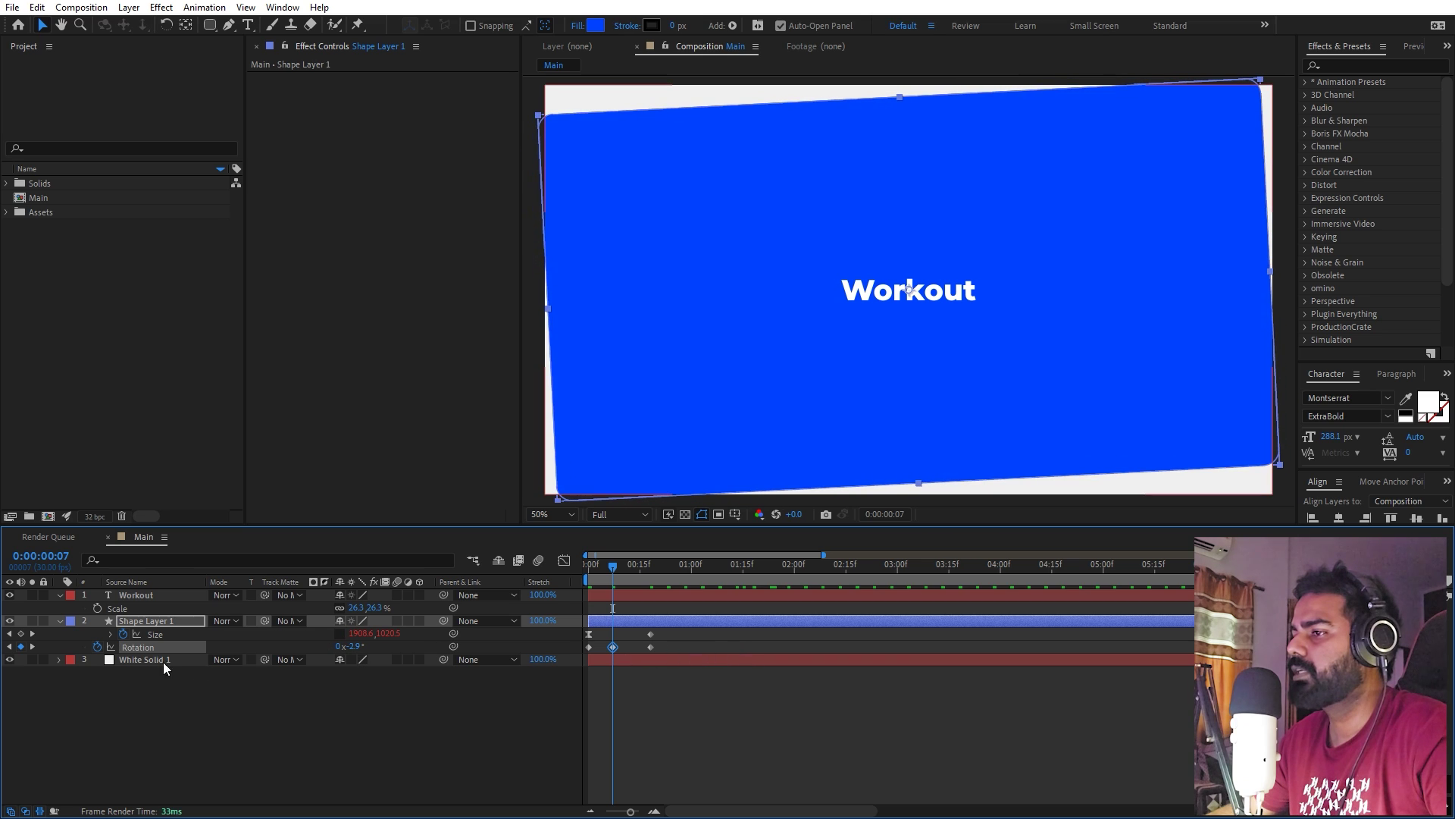
Add the copied overshoot expression to the blue shape layer's Rotation property.
{"action": "left_click", "coordinate": [97, 646], "text": "alt"}
{"action": "key", "text": "ctrl+v"}
{"action": "left_click", "coordinate": [796, 725]}
Easy Ease the first two Rotation keyframes and preview the tilting shrink animation.
{"action": "left_click", "coordinate": [549, 651]}
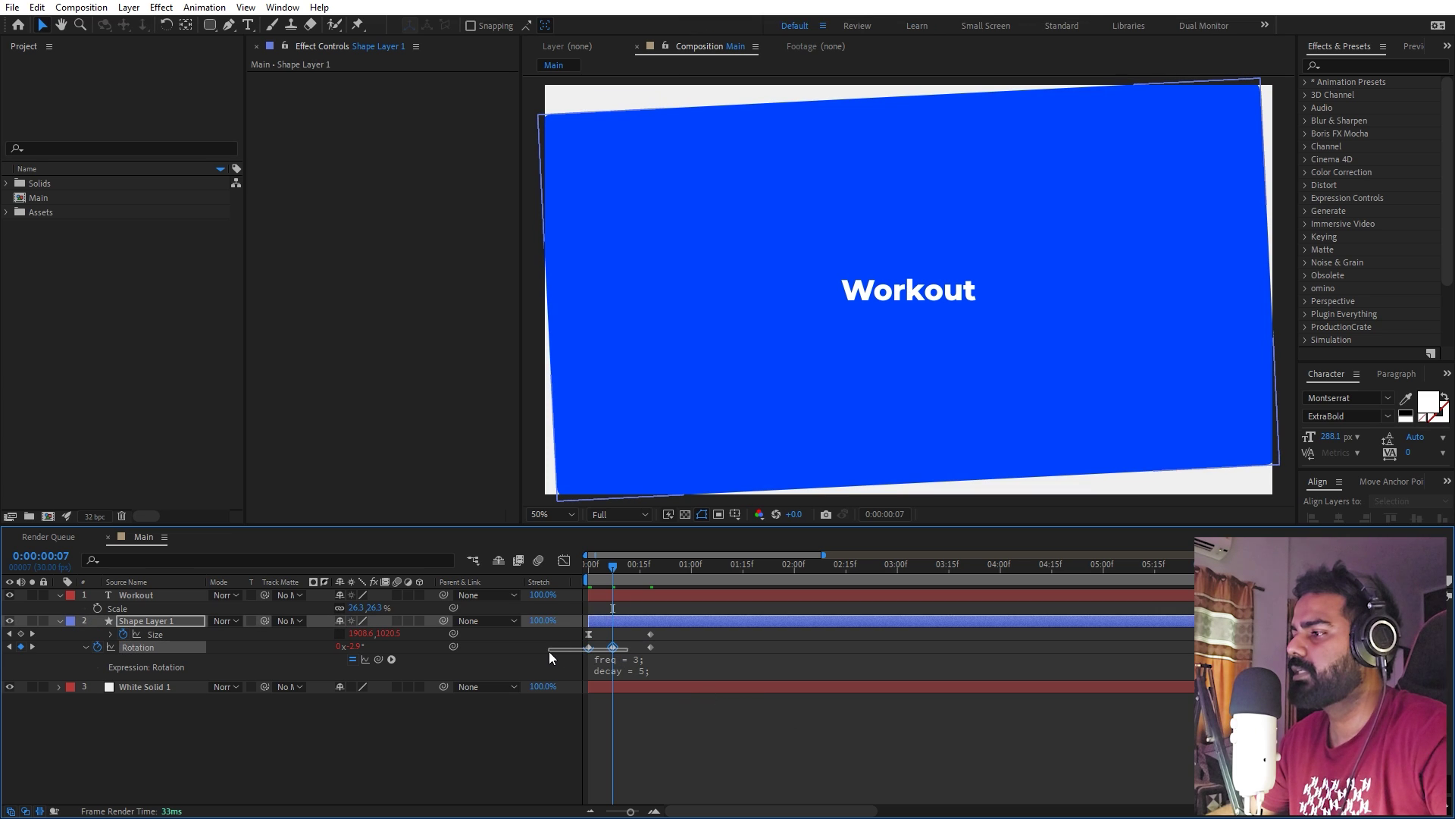
{"action": "left_click", "coordinate": [629, 700]}
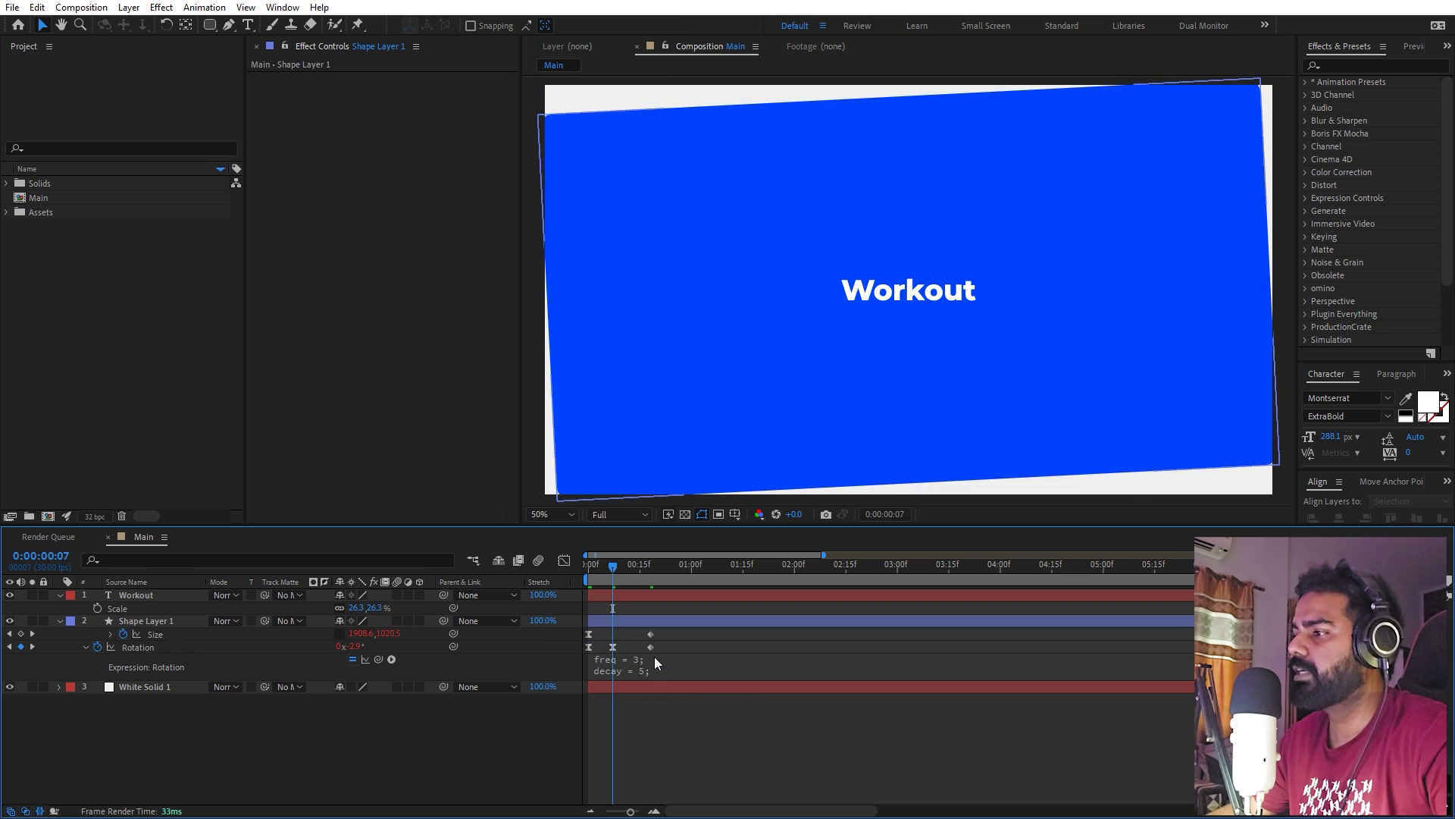
{"action": "left_click", "coordinate": [650, 646]}
{"action": "left_click", "coordinate": [663, 648]}
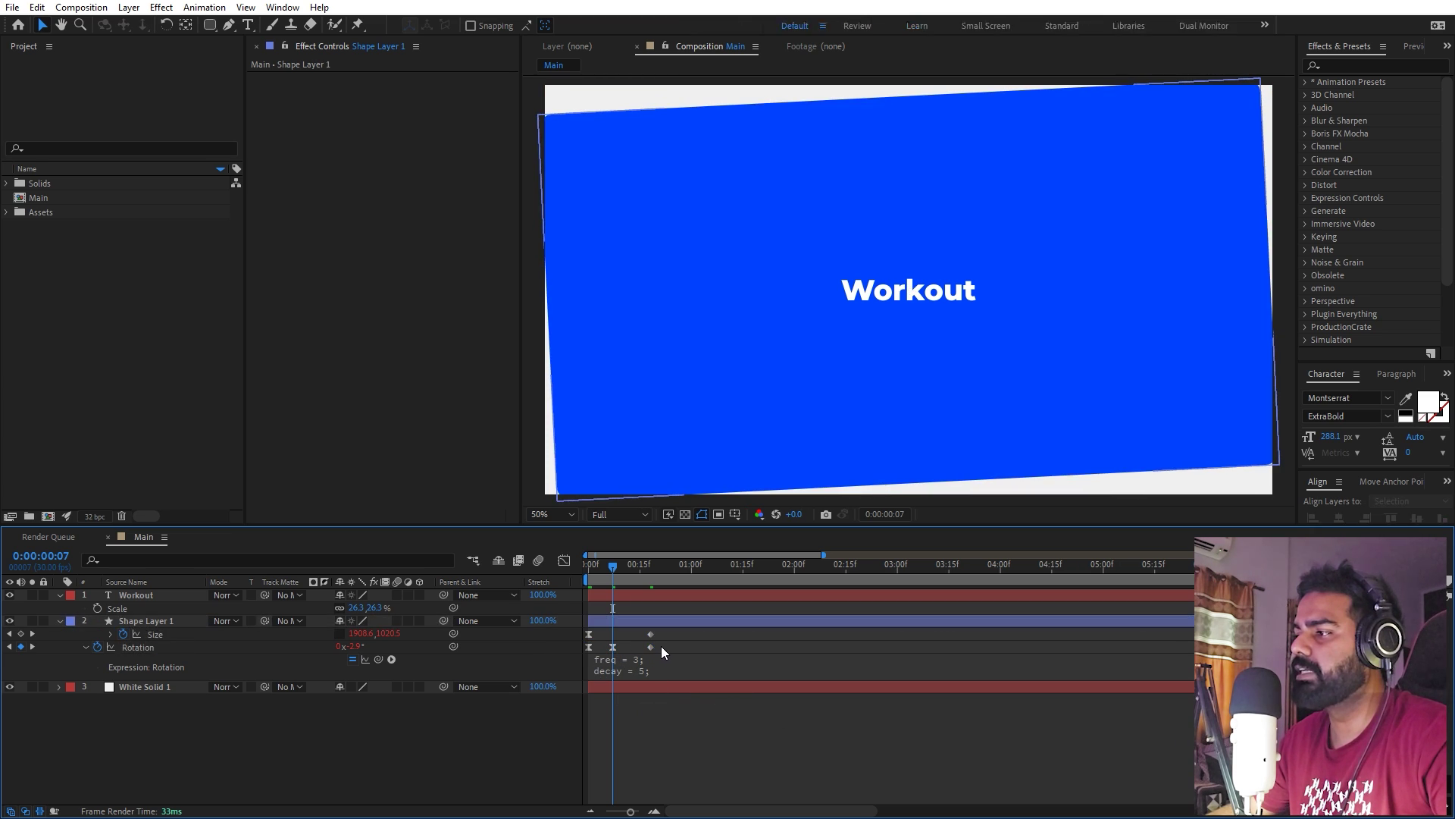
{"action": "left_click", "coordinate": [564, 561]}
{"action": "key", "text": "space"}
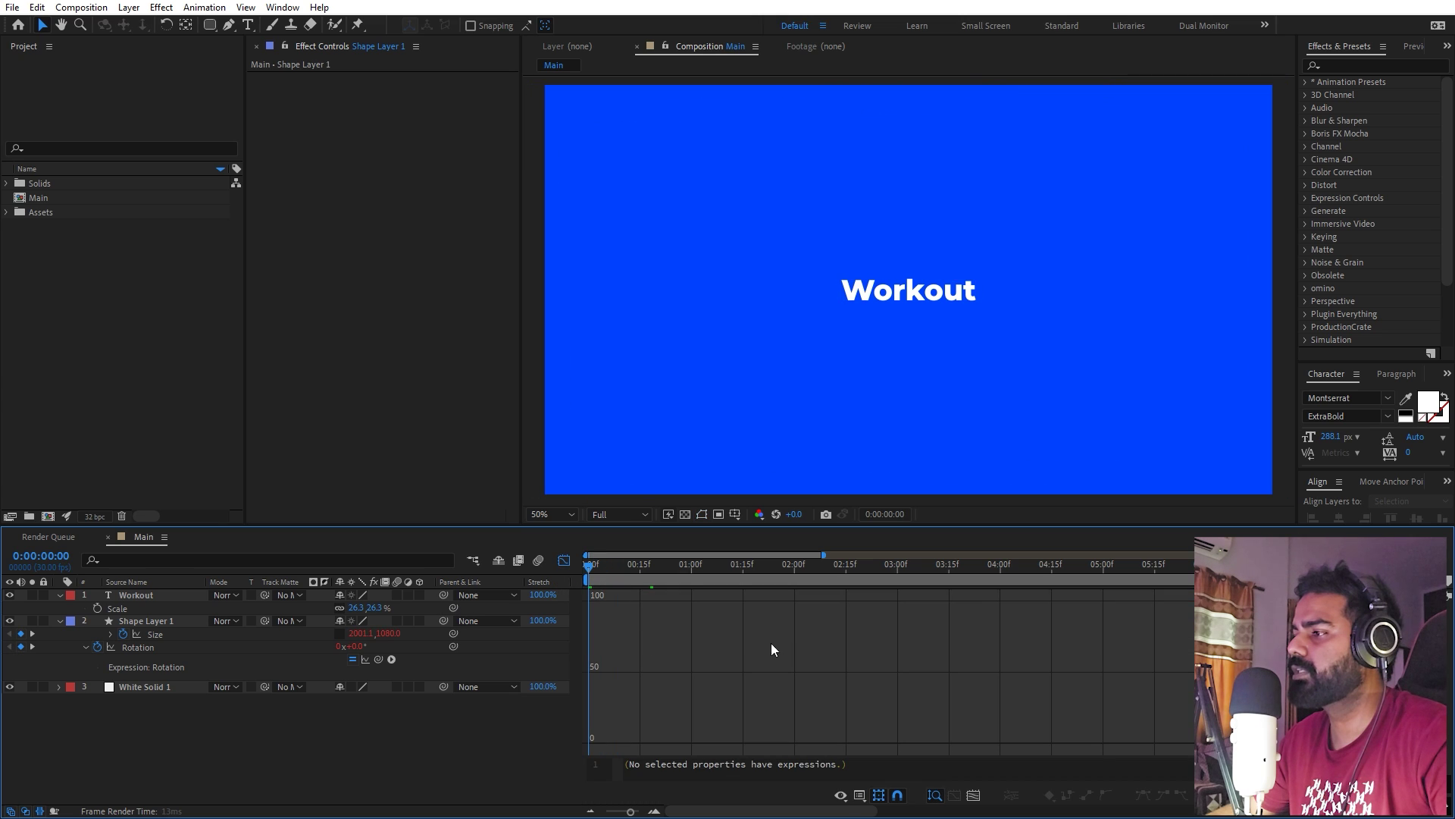
{"action": "key", "text": "shift+F3"}
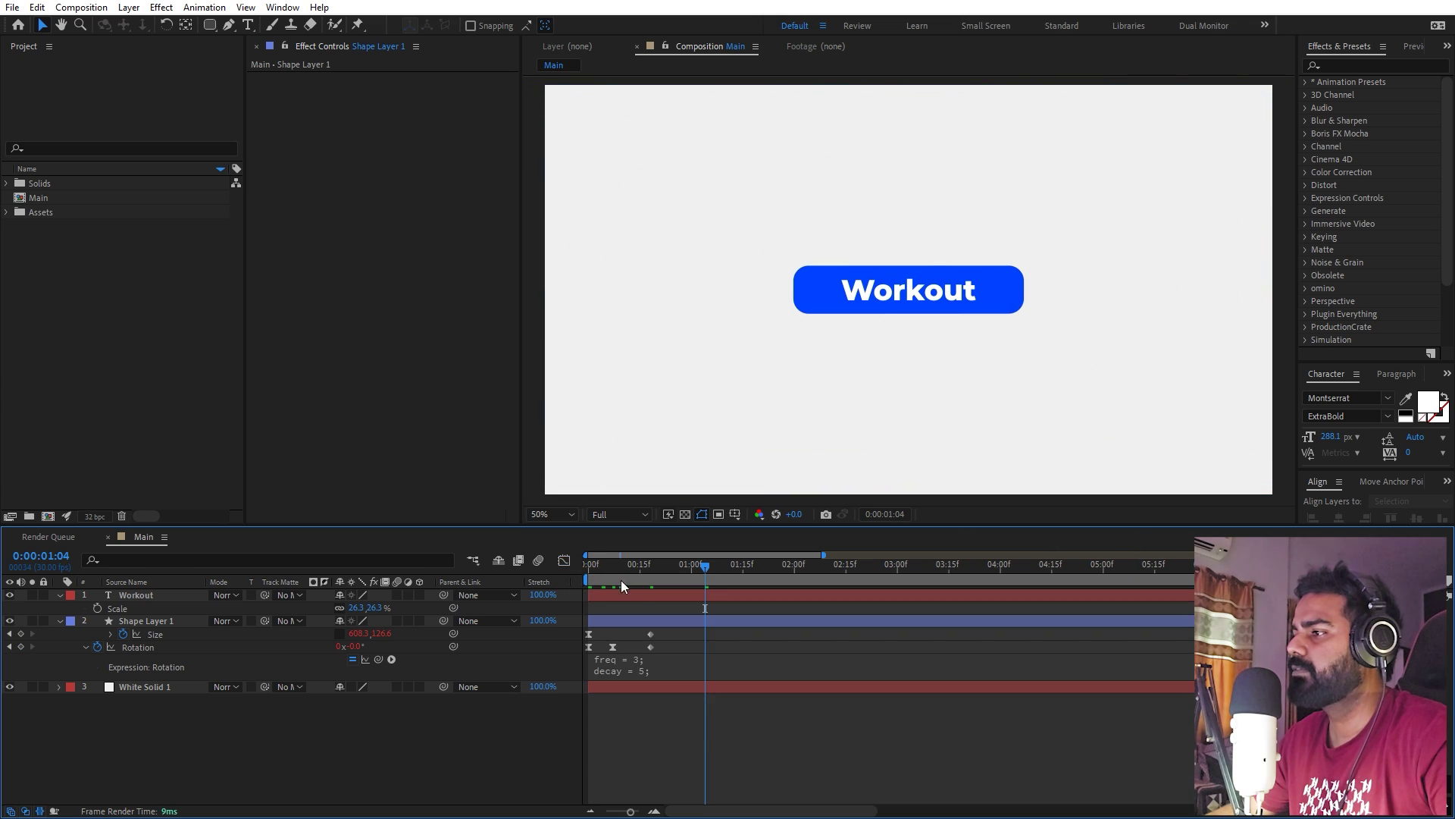
{"action": "key", "text": "space"}
Keyframe the Workout text from position 960, 684 and 0% opacity at 0:00:00:07 to 960, 540 and 100% opacity at about 0:00:00:18.
{"action": "left_click_drag", "start_coordinate": [707, 566], "coordinate": [174, 589]}
{"action": "left_click", "coordinate": [650, 597]}
{"action": "key", "text": "p"}
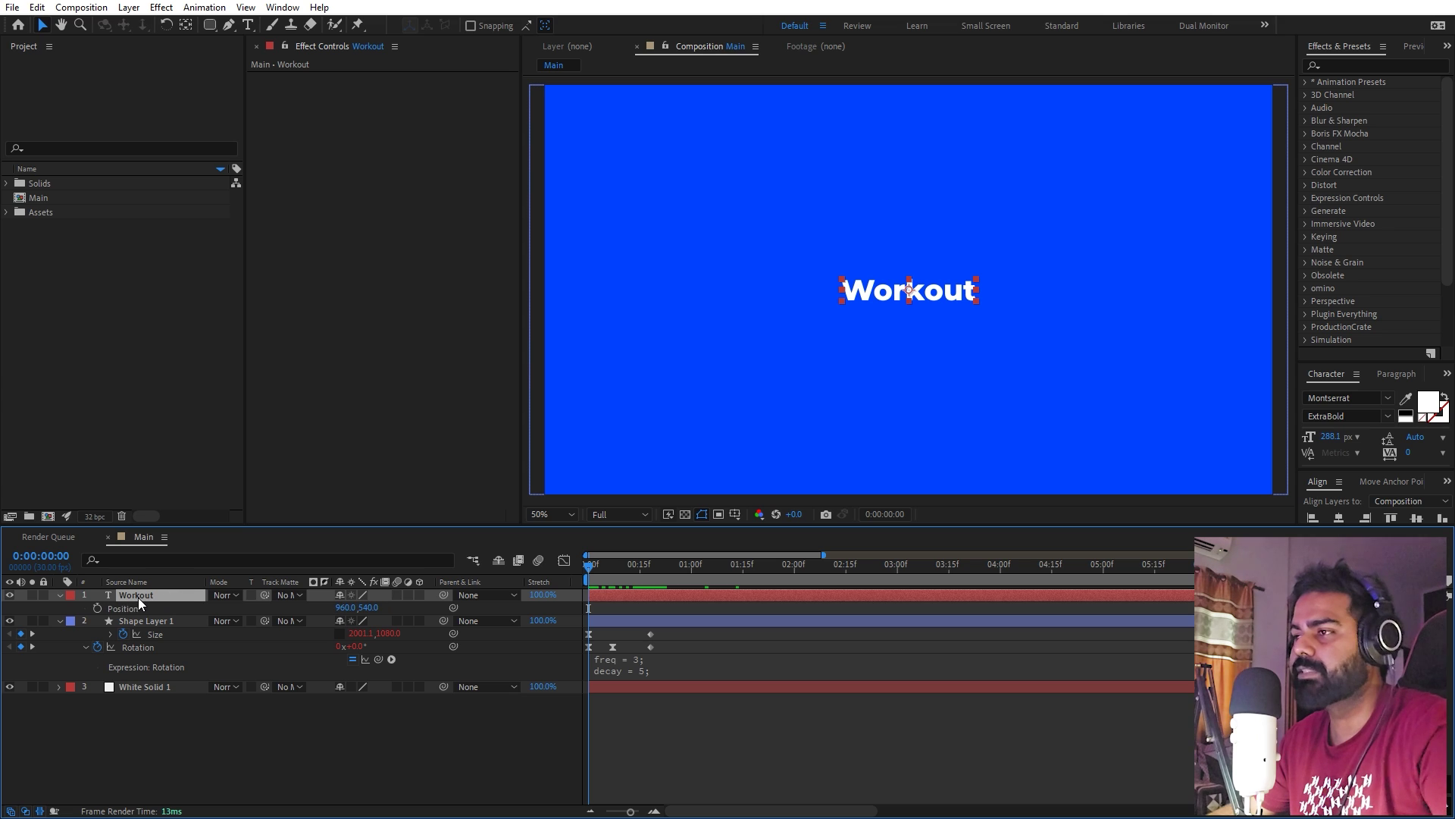
{"action": "key", "text": "t"}
{"action": "left_click", "coordinate": [98, 609]}
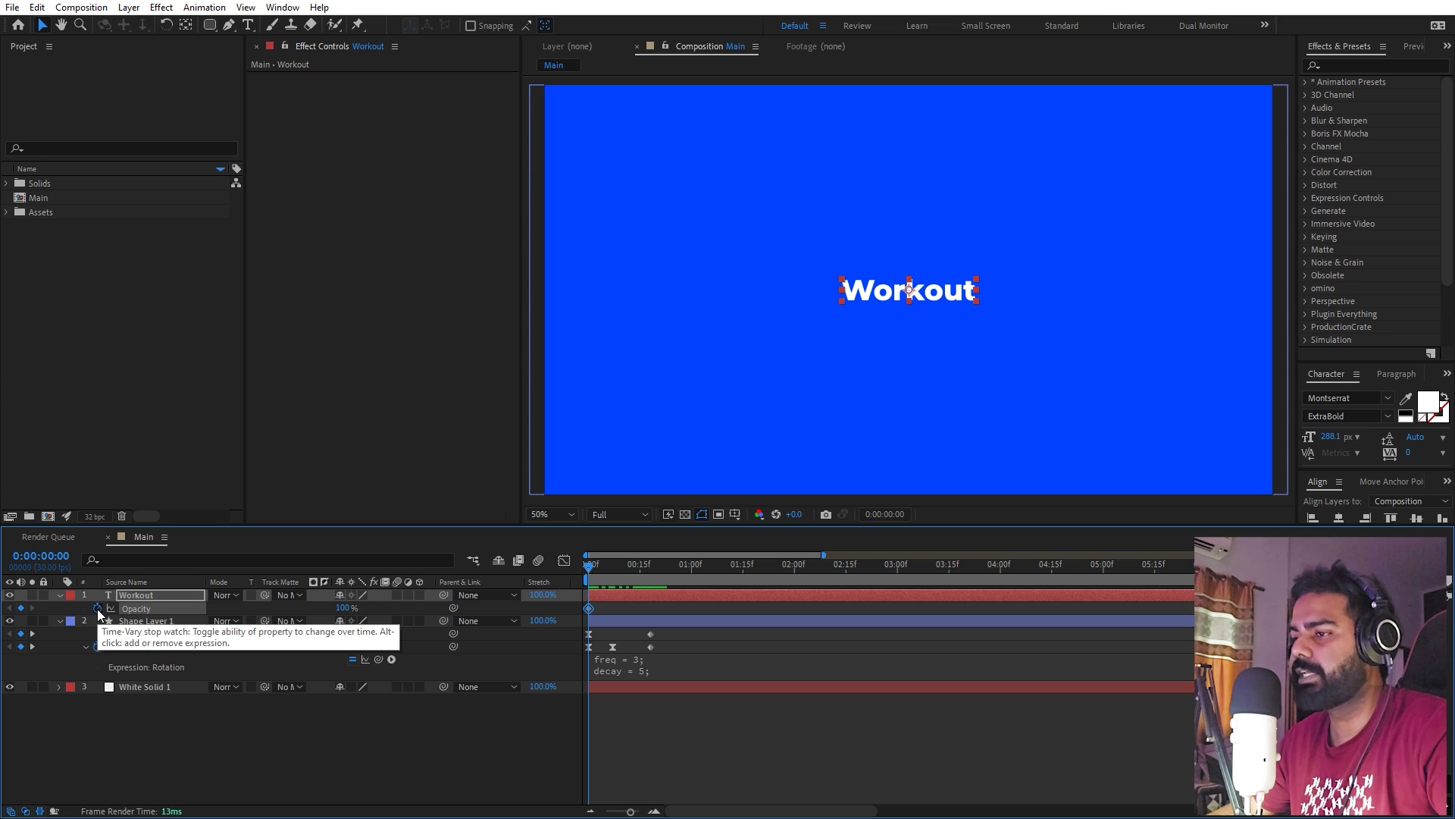
{"action": "key", "text": "shift+p"}
{"action": "left_click_drag", "start_coordinate": [608, 604], "coordinate": [613, 573]}
{"action": "left_click_drag", "start_coordinate": [908, 292], "coordinate": [931, 367]}
{"action": "left_click_drag", "start_coordinate": [352, 623], "coordinate": [311, 623]}
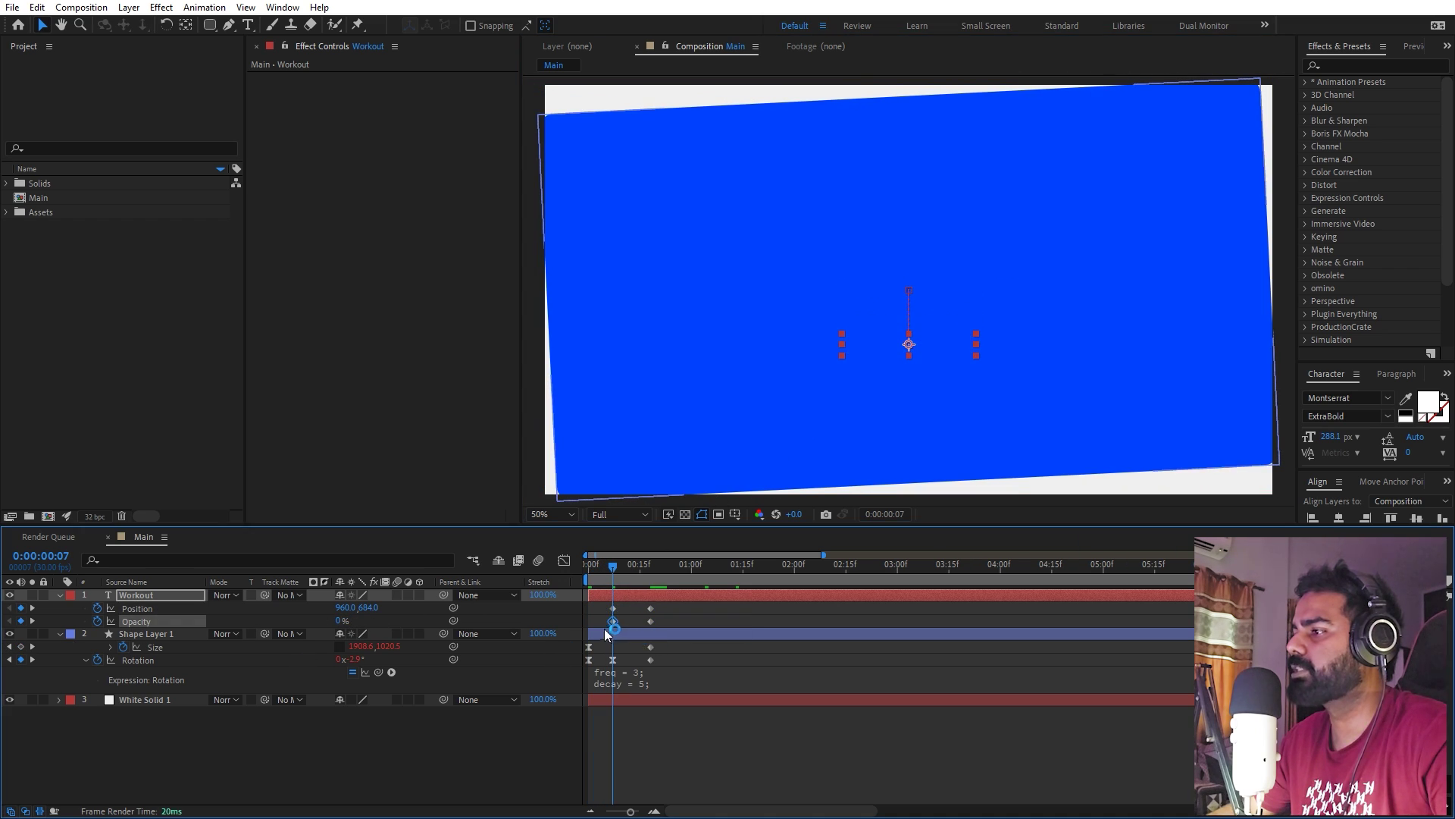
Trim the start of the Workout layer to 0:00:00:07, preview the reveal, and select its Position and Opacity keyframes.
{"action": "left_click_drag", "start_coordinate": [589, 595], "coordinate": [583, 625]}
{"action": "key", "text": "space"}
{"action": "key", "text": "space"}
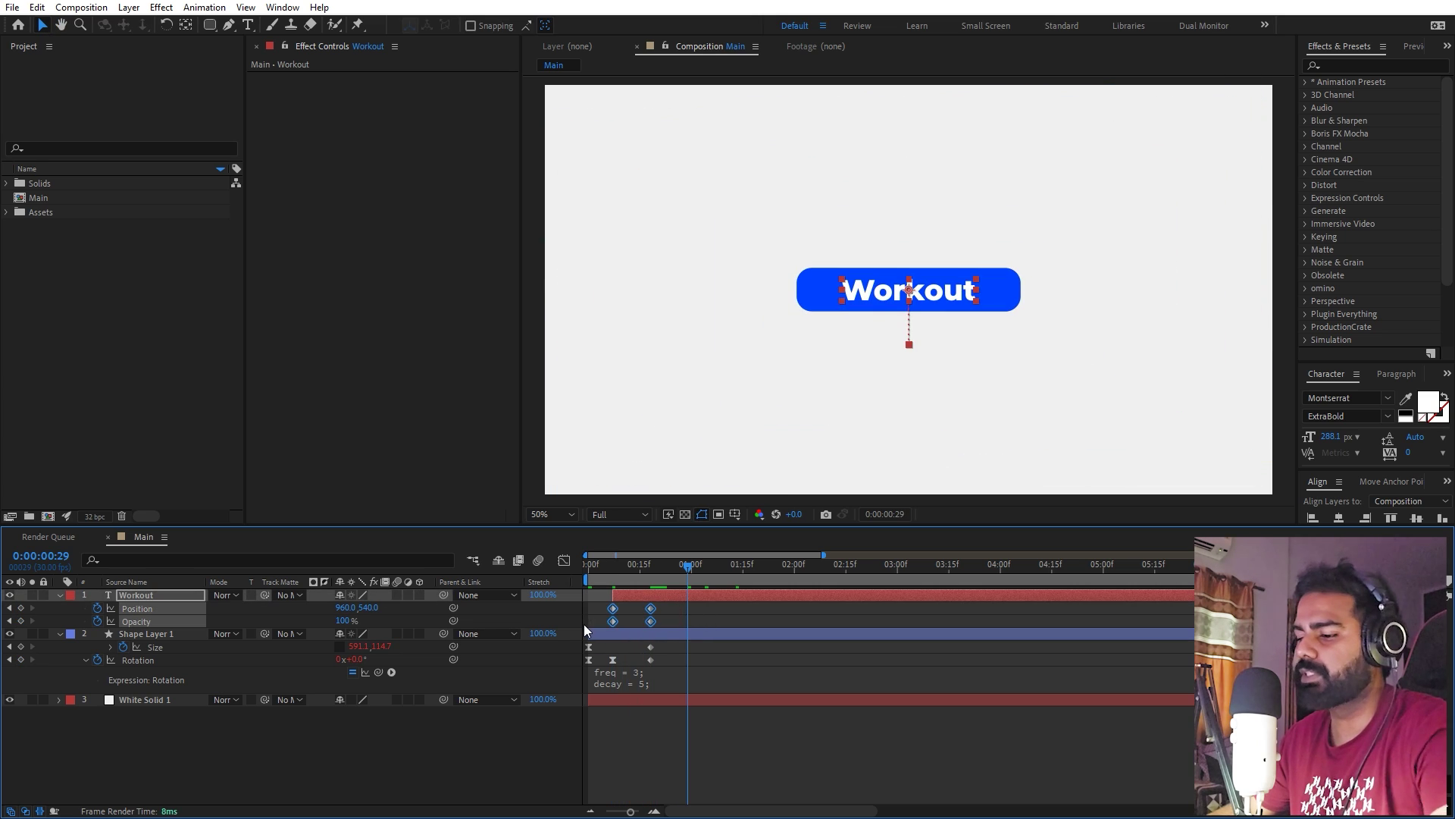
Ease the Workout text's keyframes with an early speed peak, delay the layer's start to about 0:00:00:11 and its last keyframes to about 0:00:00:25.
{"action": "left_click", "coordinate": [564, 560]}
{"action": "left_click_drag", "start_coordinate": [791, 661], "coordinate": [590, 739]}
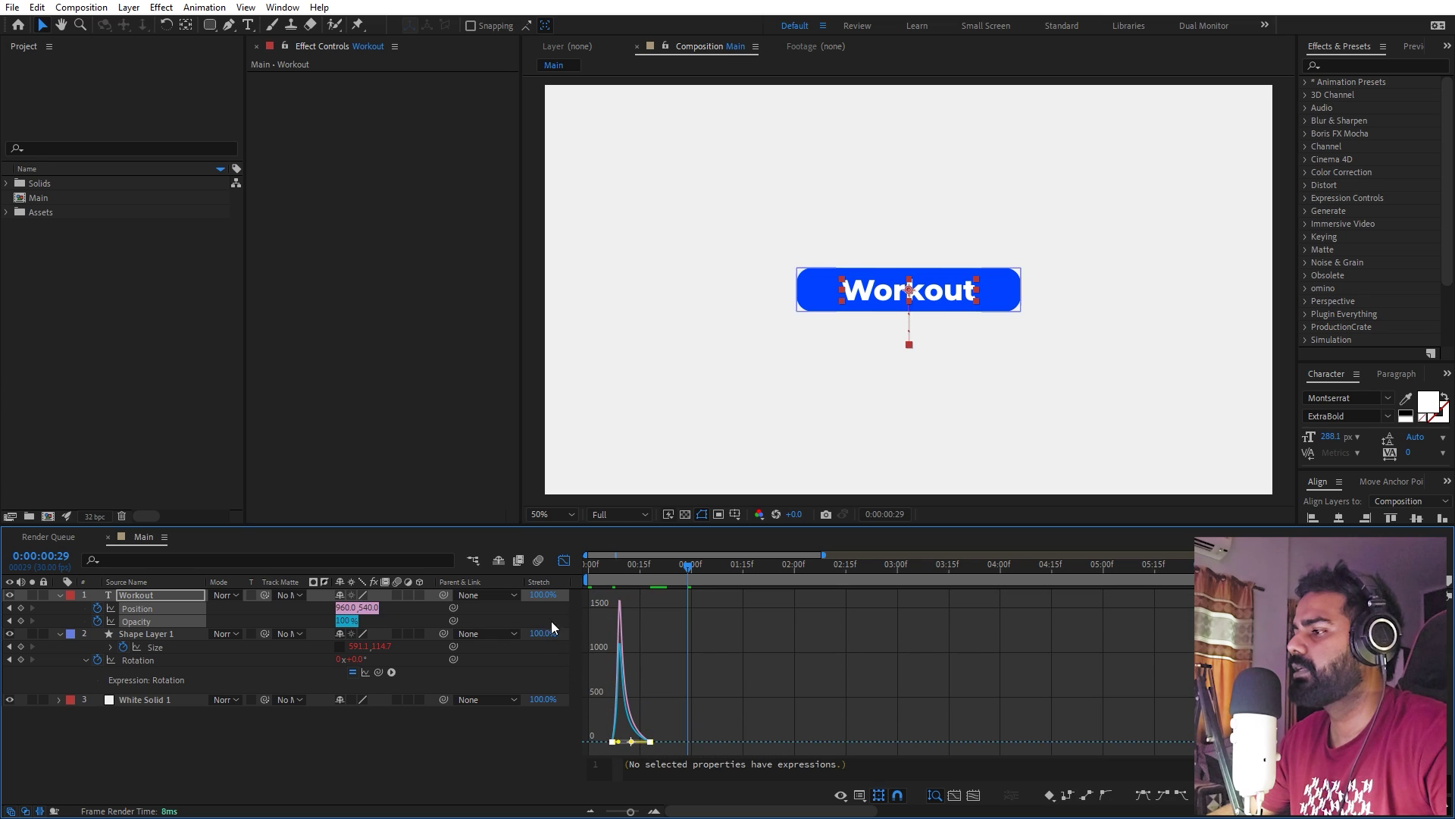
{"action": "left_click", "coordinate": [564, 560]}
{"action": "key", "text": "space"}
{"action": "key", "text": "space"}
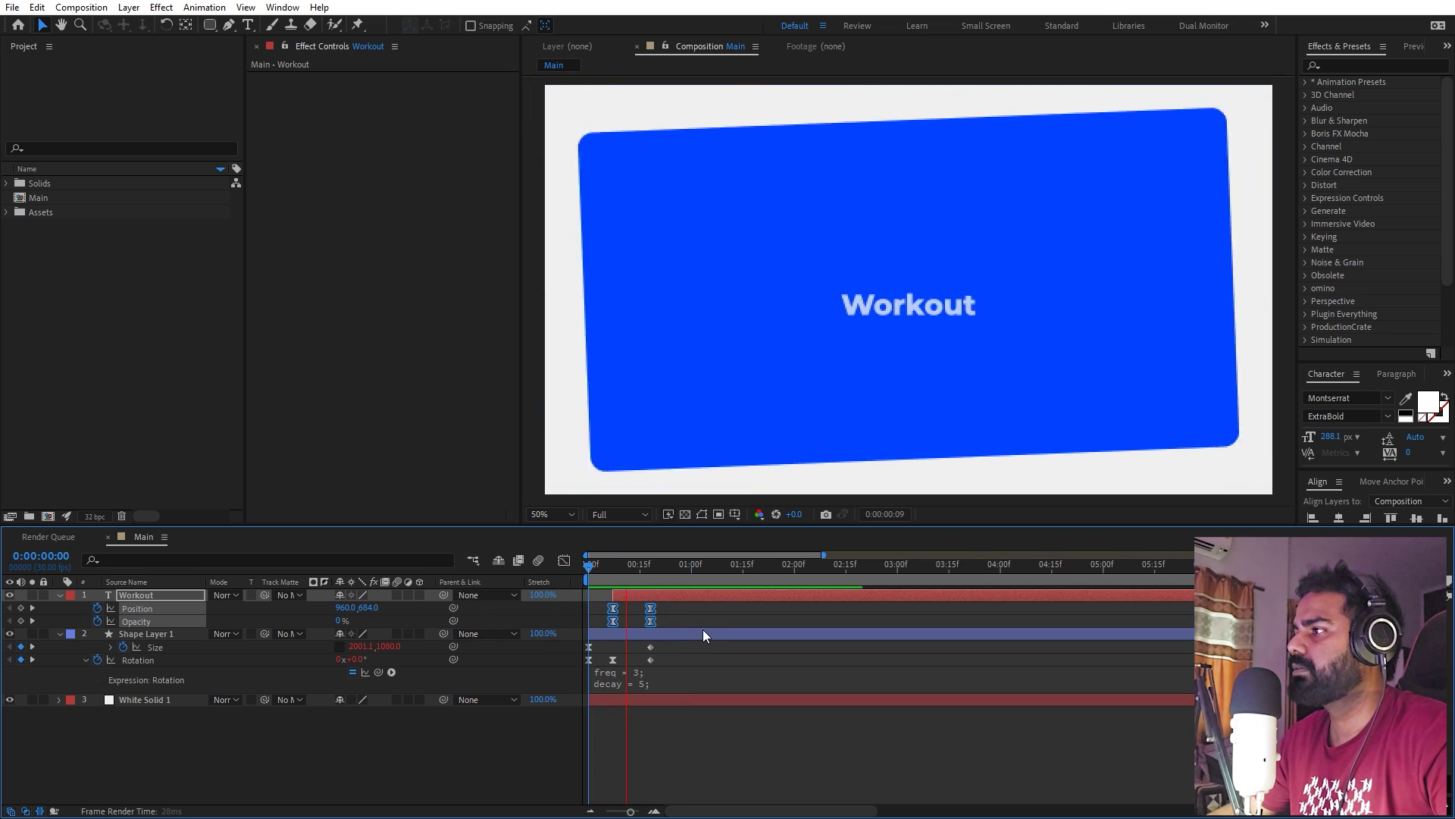
{"action": "left_click_drag", "start_coordinate": [685, 598], "coordinate": [461, 609]}
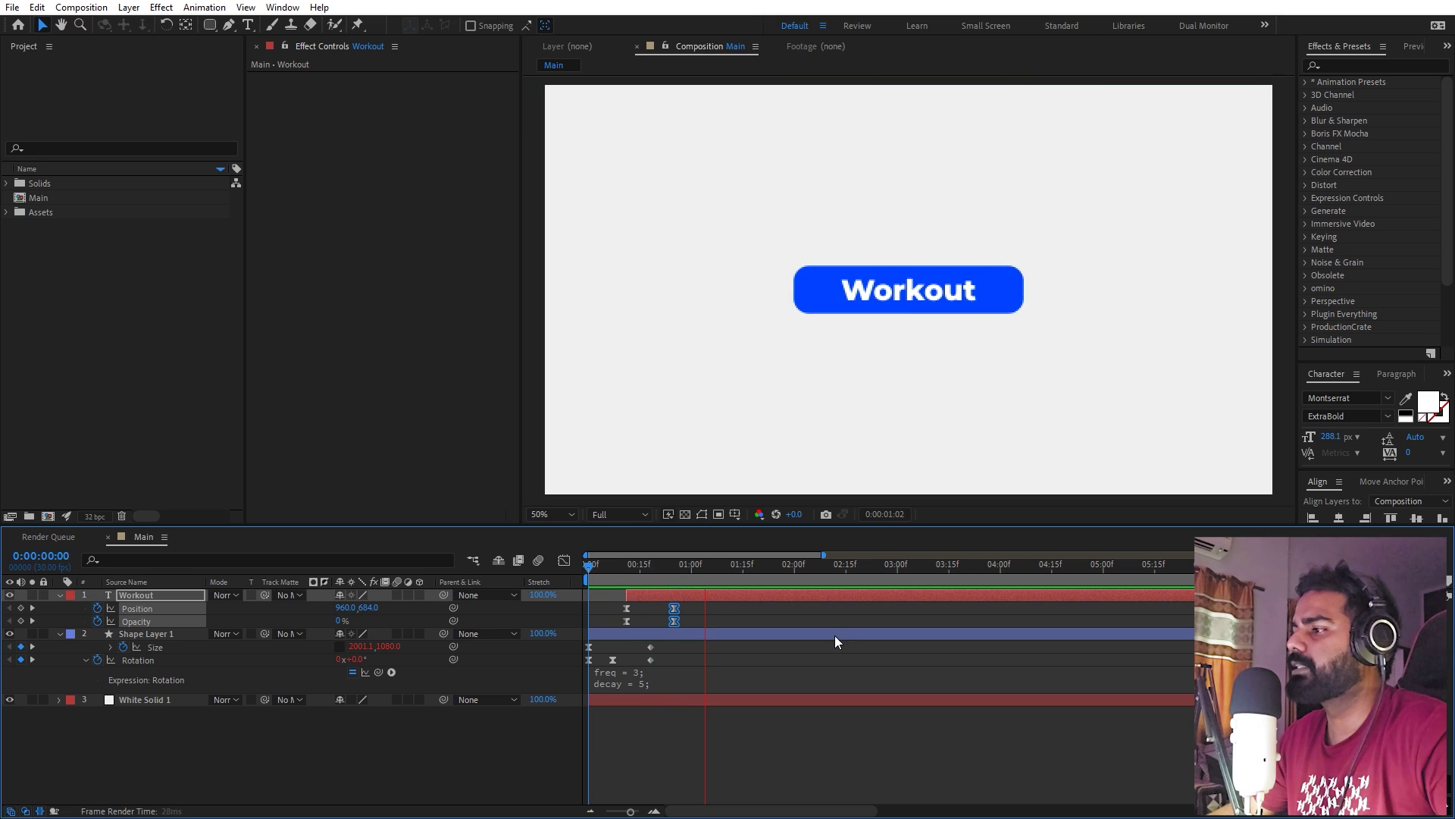
Stop the preview, collapse the layer properties, and reveal only the keyframed properties of Shape Layer 1.
{"action": "key", "text": "space"}
{"action": "left_click", "coordinate": [752, 616]}
{"action": "left_click_drag", "start_coordinate": [720, 573], "coordinate": [752, 573]}
{"action": "key", "text": "ctrl+a"}
{"action": "key", "text": "u"}
{"action": "left_click", "coordinate": [735, 679]}
{"action": "left_click", "coordinate": [658, 603]}
{"action": "key", "text": "u"}
Keyframe Shape Layer 1's Size at 0:00:01:21, enlarge it to about 637 by 687 at 0:00:02:04, and preview the expansion.
{"action": "left_click_drag", "start_coordinate": [739, 567], "coordinate": [764, 570]}
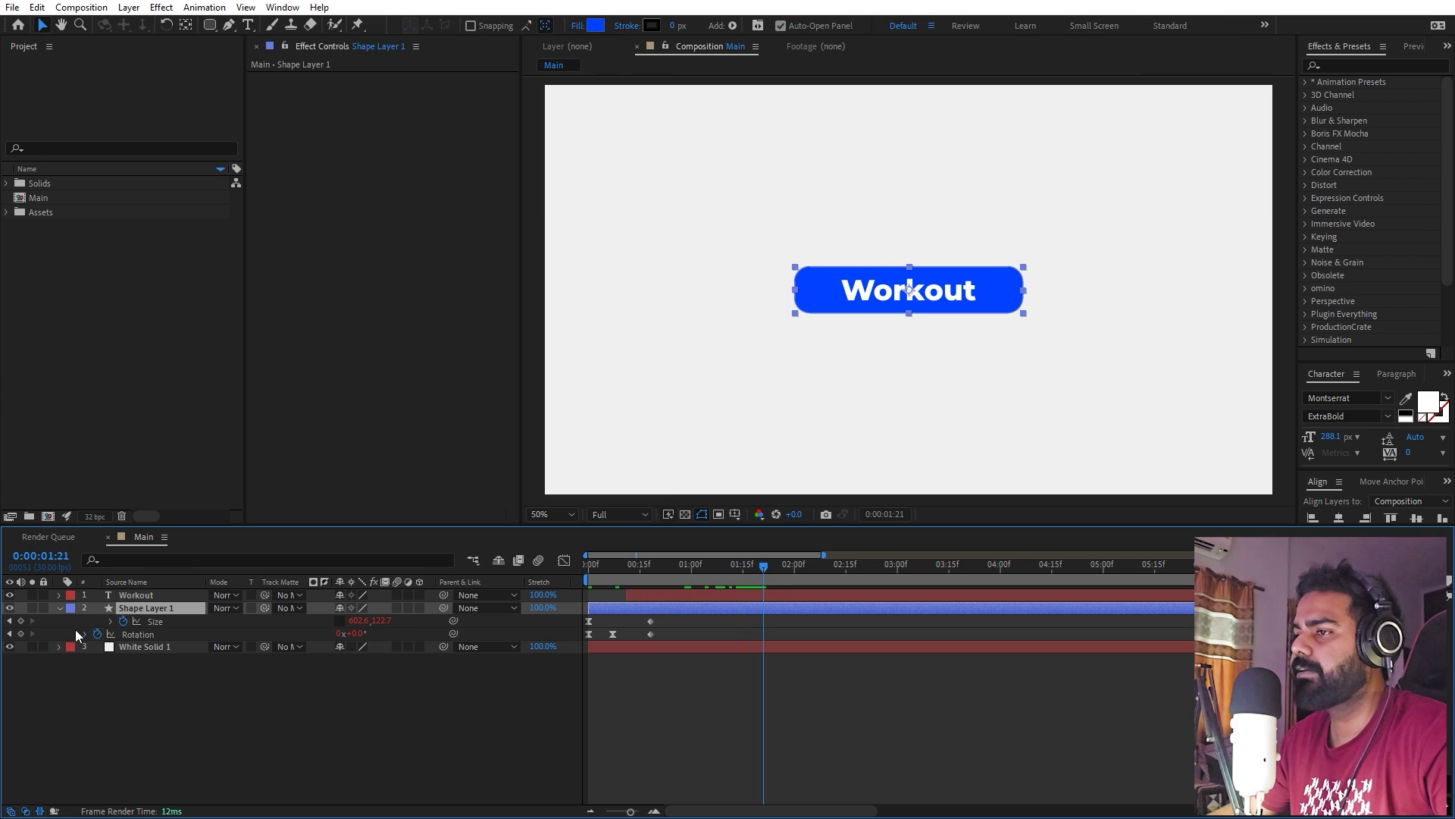
{"action": "left_click", "coordinate": [20, 621]}
{"action": "left_click_drag", "start_coordinate": [770, 570], "coordinate": [808, 570]}
{"action": "left_click_drag", "start_coordinate": [382, 623], "coordinate": [790, 617]}
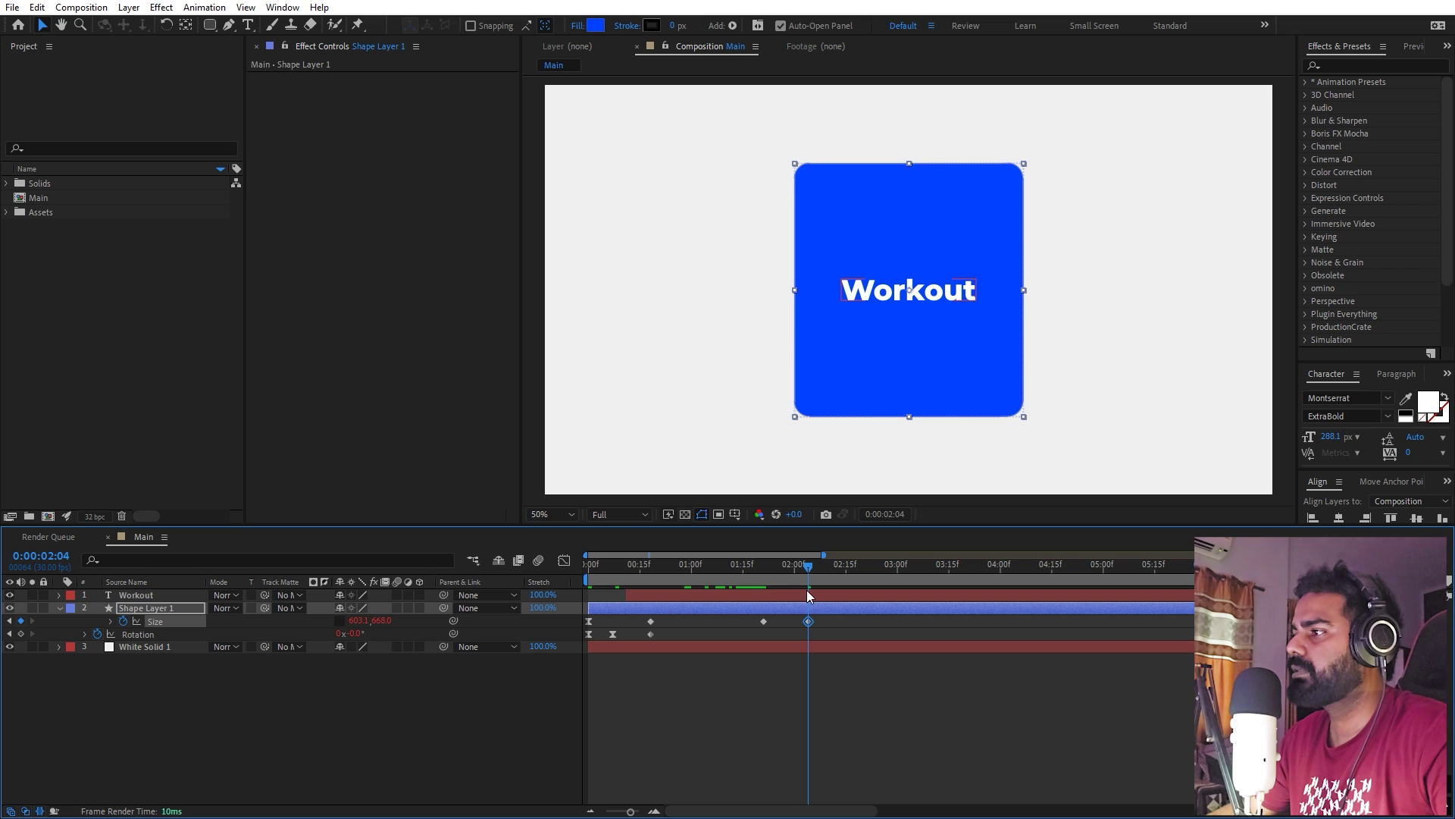
{"action": "mouse_move", "coordinate": [392, 626]}
{"action": "left_mouse_down"}
{"action": "mouse_move", "coordinate": [372, 621]}
{"action": "mouse_move", "coordinate": [384, 623]}
{"action": "left_mouse_up"}
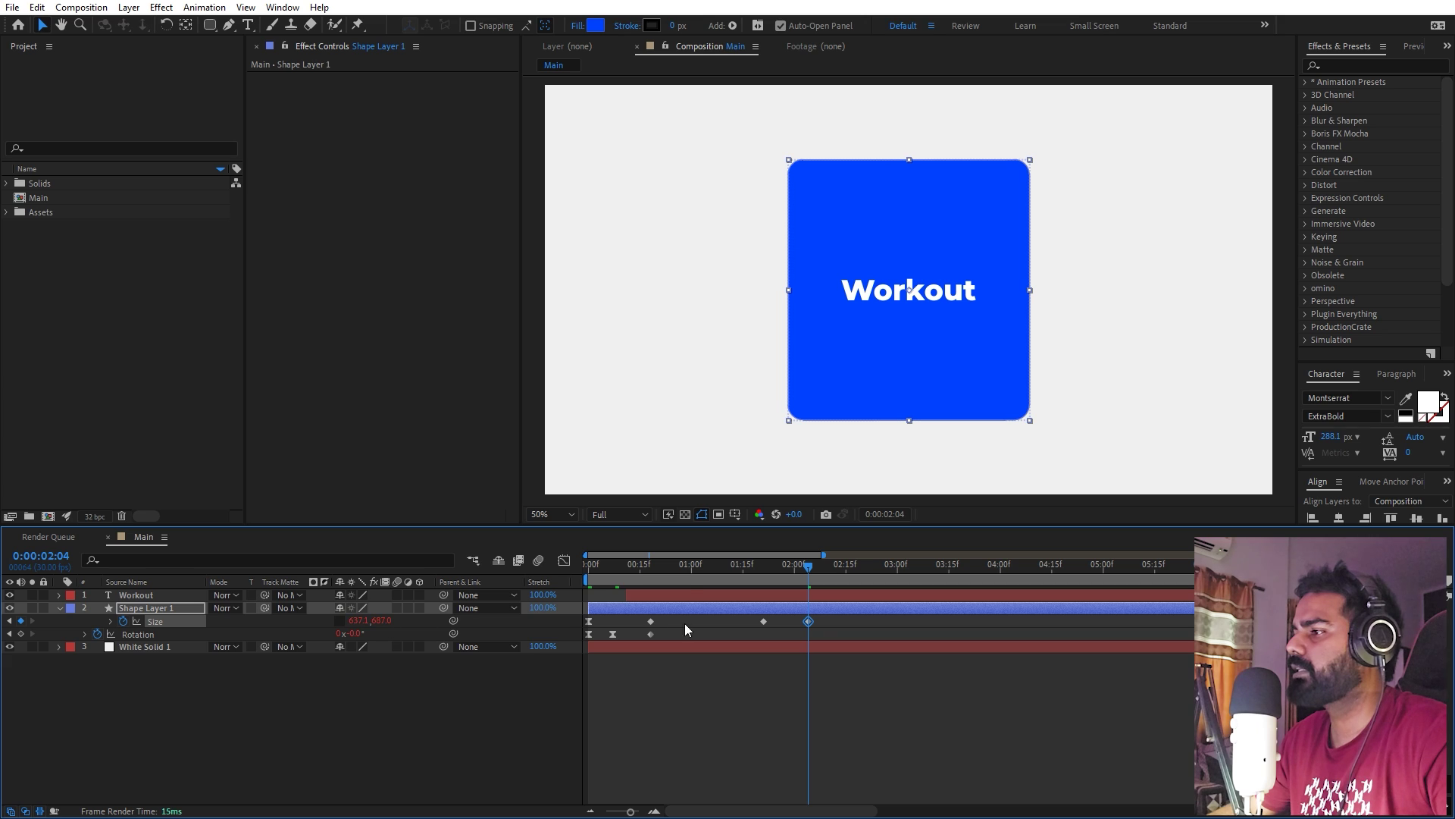
{"action": "left_click", "coordinate": [763, 564]}
{"action": "key", "text": "space"}
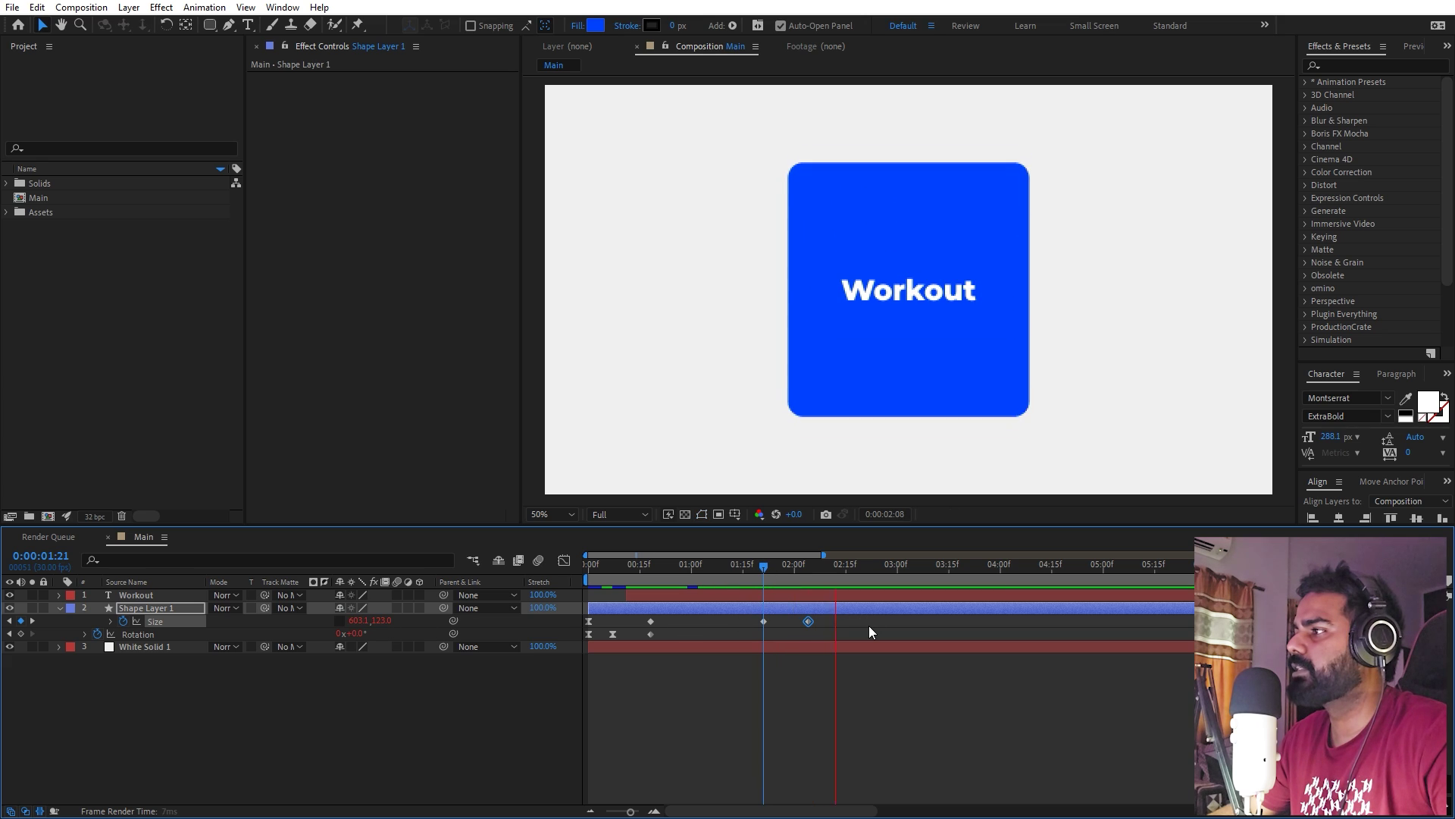
{"action": "key", "text": "space"}
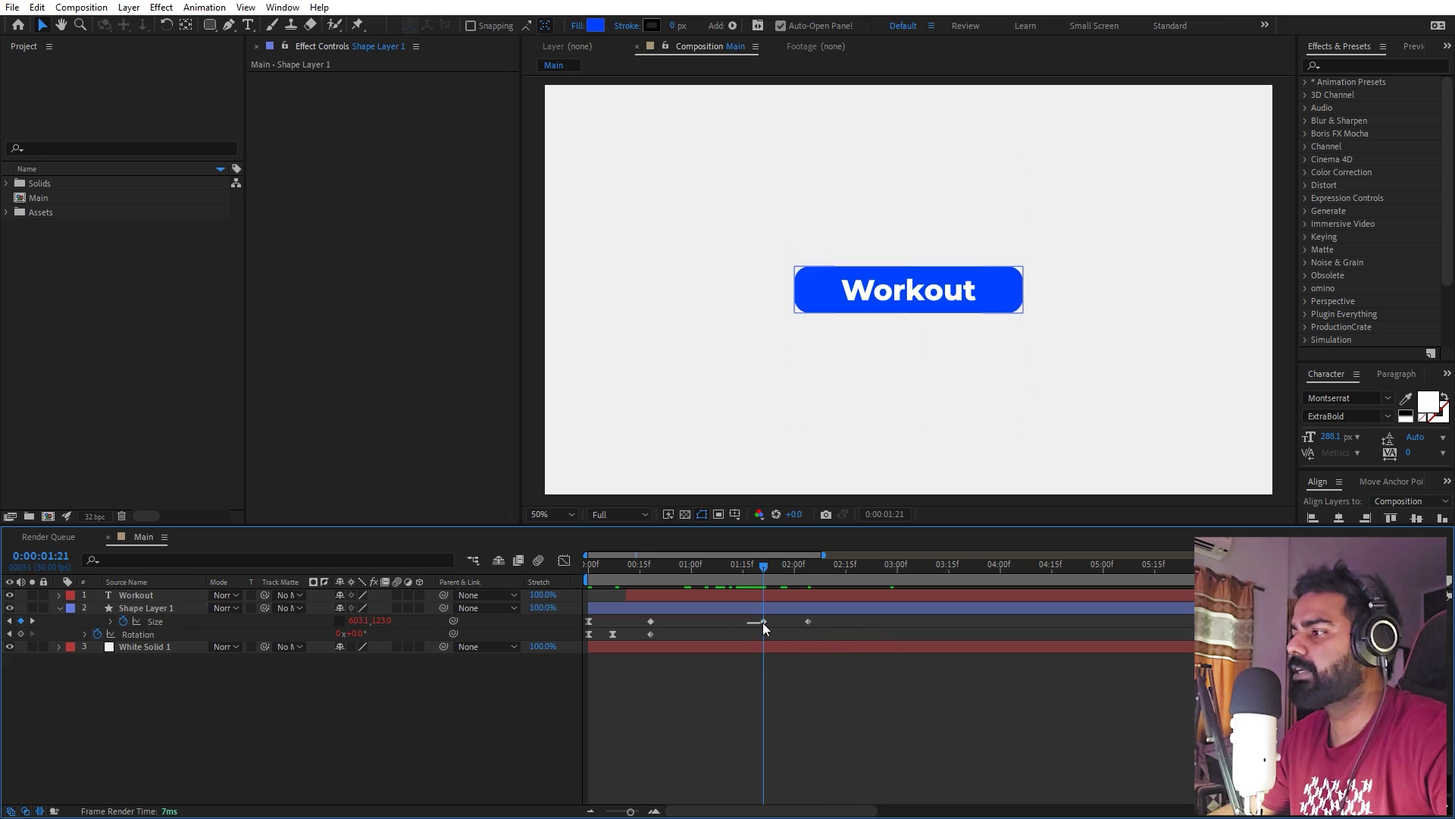
Easy Ease the Size keyframe at 0:00:01:21 and lengthen its outgoing influence so the speed peaks late.
{"action": "left_click", "coordinate": [763, 622]}
{"action": "key", "text": "F9"}
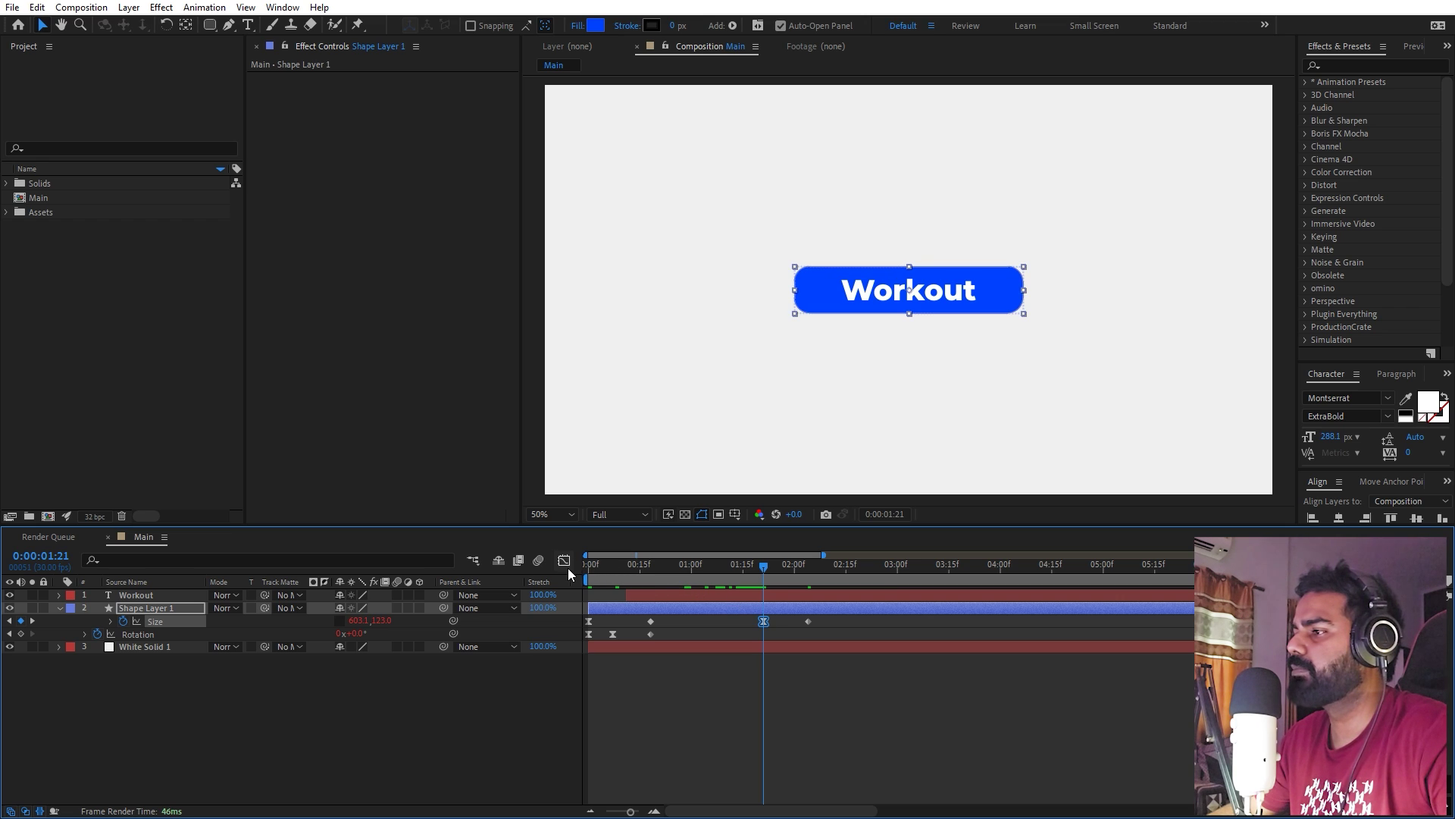
{"action": "left_click", "coordinate": [565, 562]}
{"action": "left_click_drag", "start_coordinate": [756, 613], "coordinate": [775, 642]}
{"action": "scroll", "coordinate": [775, 641], "scroll_direction": "up", "scroll_amount": 3}
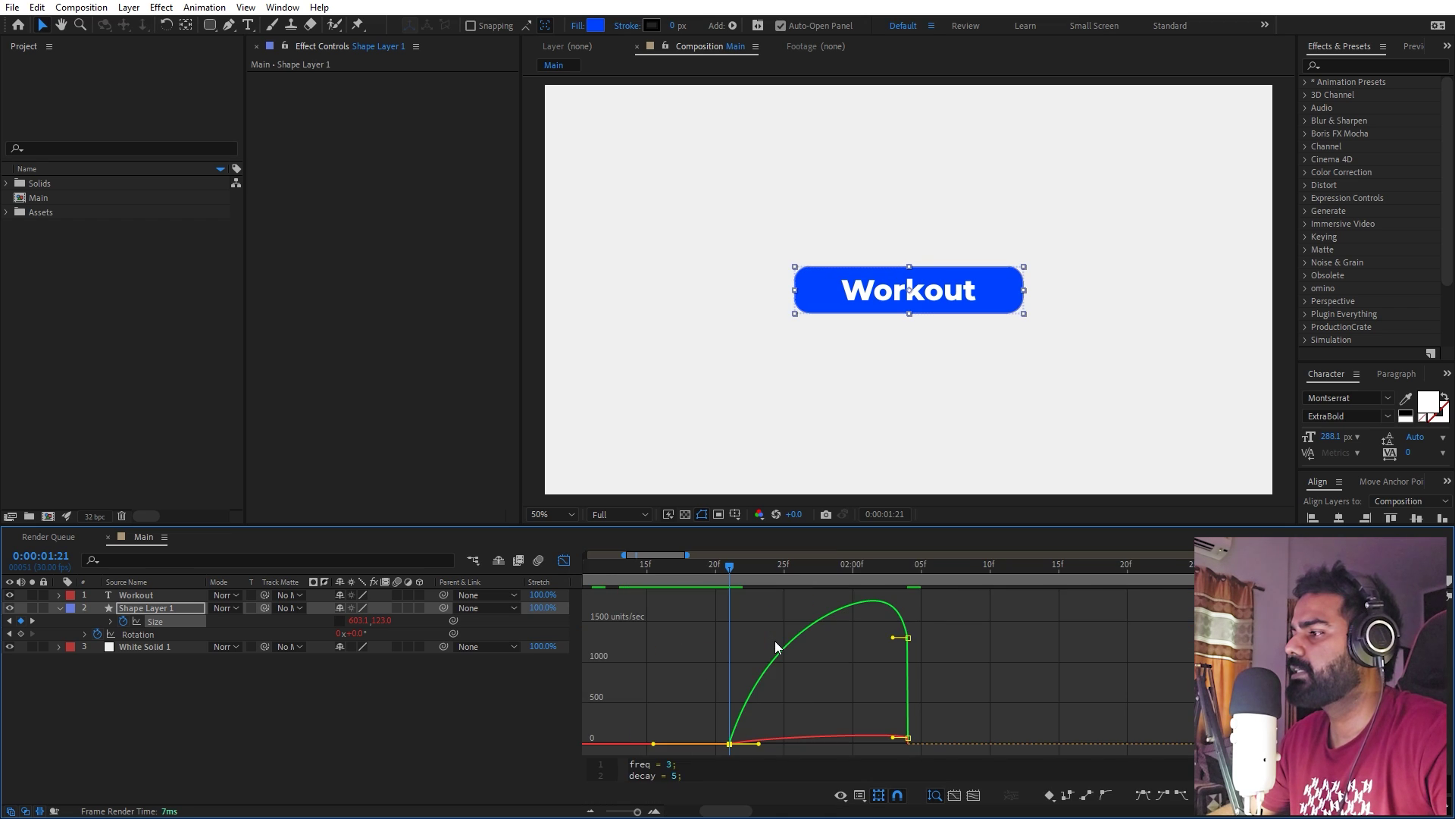
{"action": "left_click_drag", "start_coordinate": [759, 744], "coordinate": [818, 744]}
{"action": "key", "text": "space"}
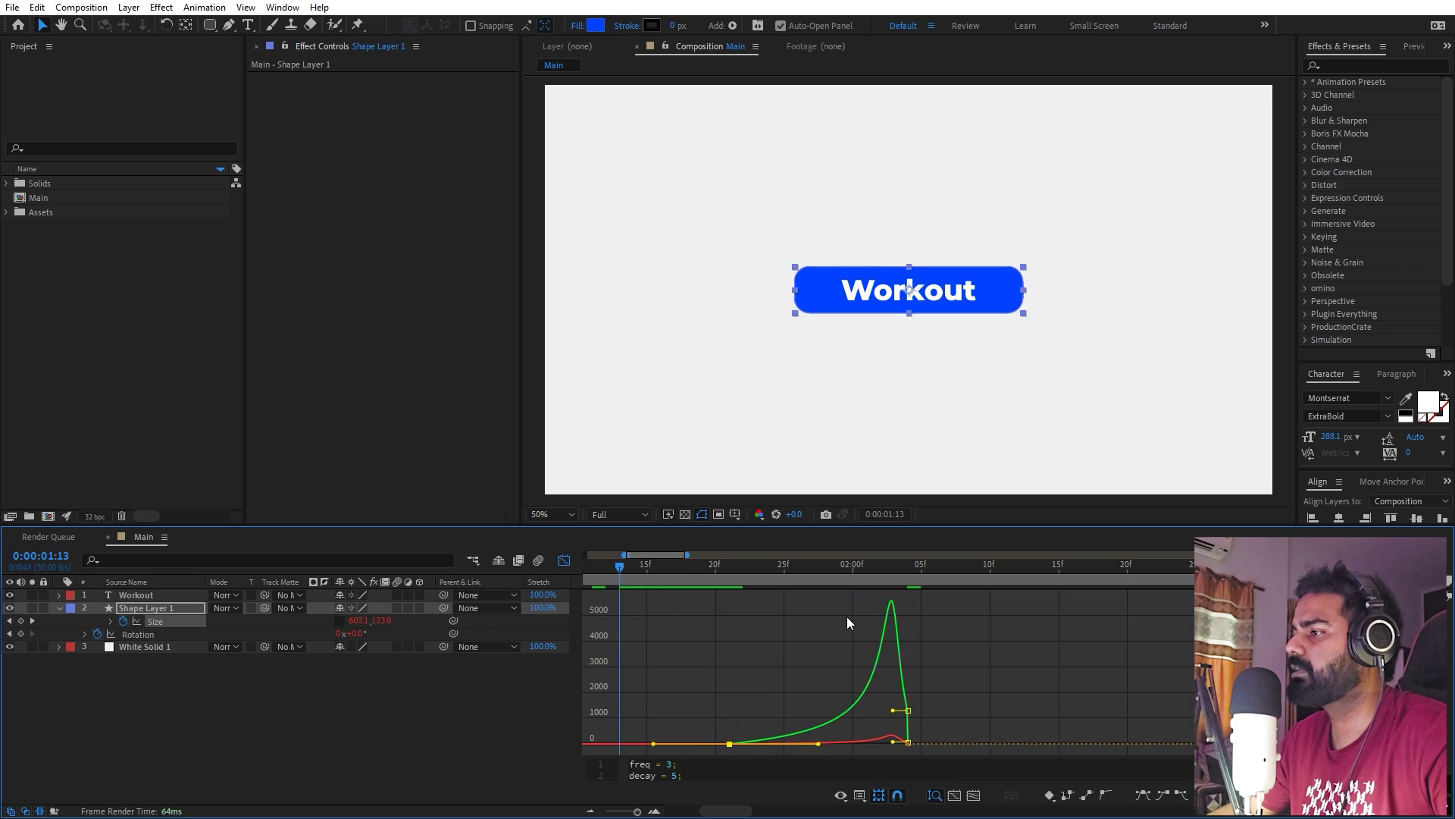
Keyframe Shape Layer 1's Rotation to about -5° at 0:00:01:28 and copy the 0:00:01:21 Rotation keyframe to 0:00:02:04.
{"action": "key", "text": "shift+F3"}
{"action": "left_click_drag", "start_coordinate": [781, 579], "coordinate": [833, 570]}
{"action": "left_click", "coordinate": [21, 633]}
{"action": "left_click_drag", "start_coordinate": [358, 633], "coordinate": [319, 633]}
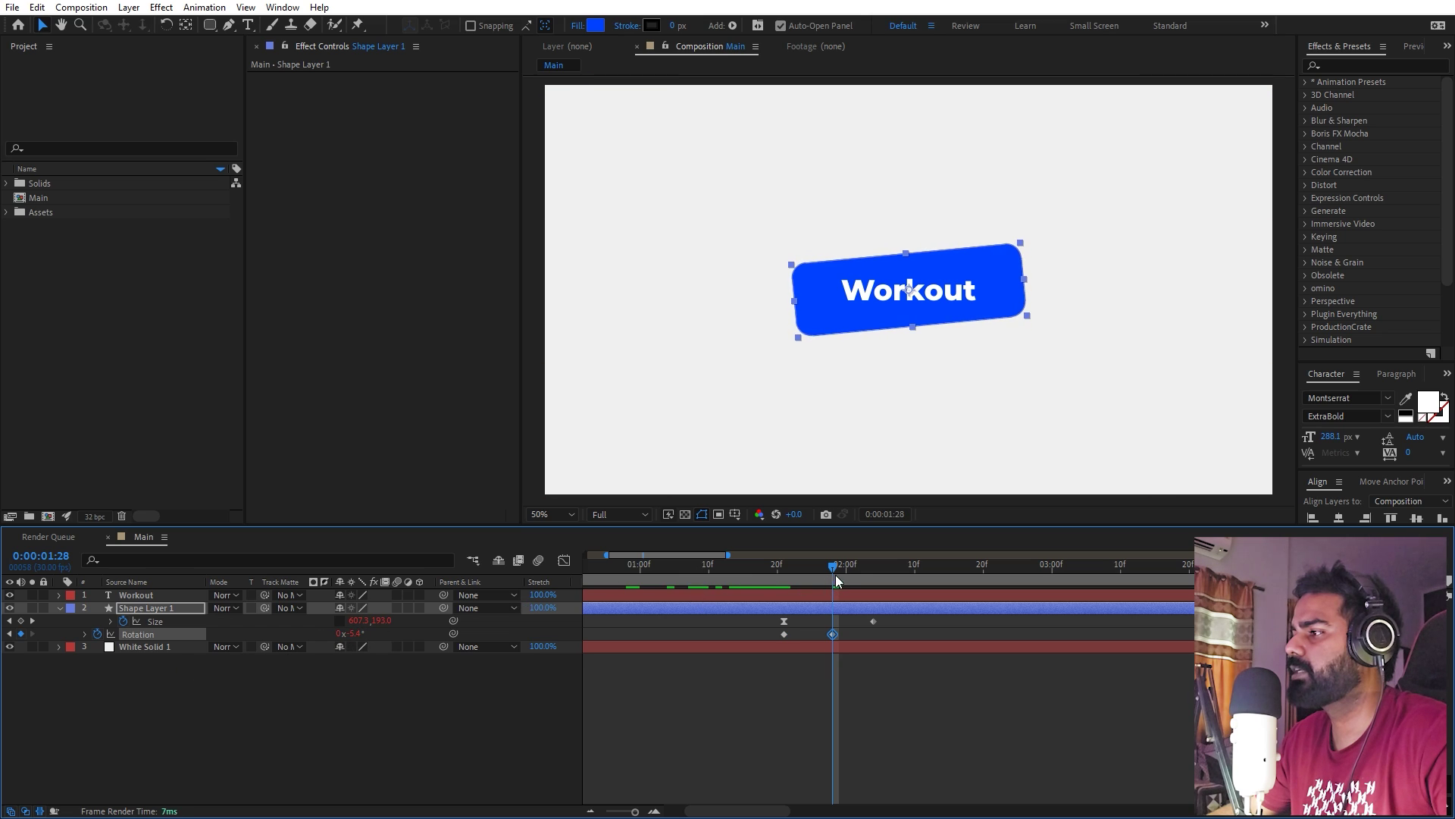
{"action": "left_click_drag", "start_coordinate": [835, 578], "coordinate": [870, 570]}
{"action": "left_click", "coordinate": [785, 643]}
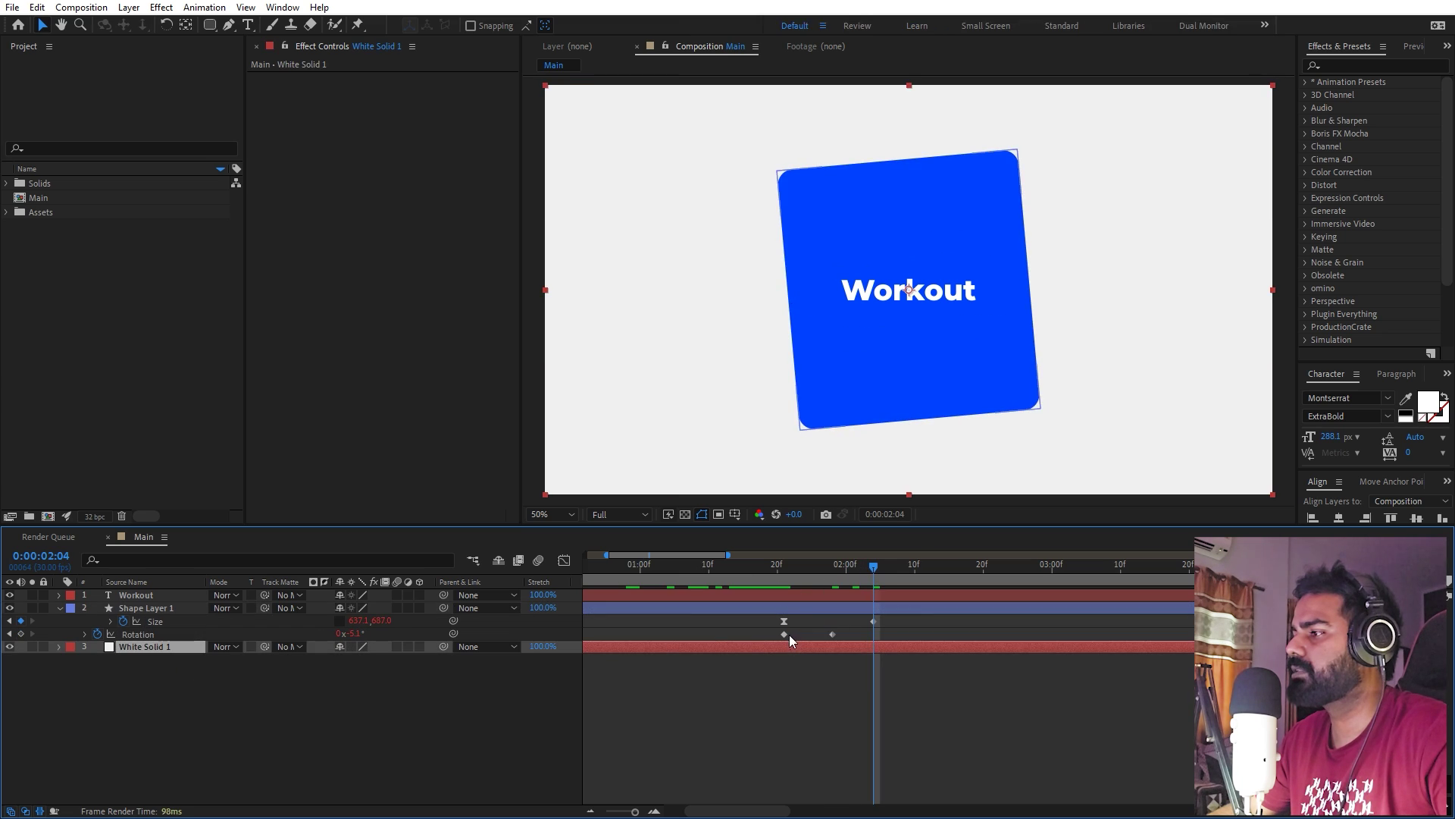
{"action": "left_click", "coordinate": [787, 635]}
{"action": "key", "text": "ctrl+c"}
{"action": "key", "text": "ctrl+v"}
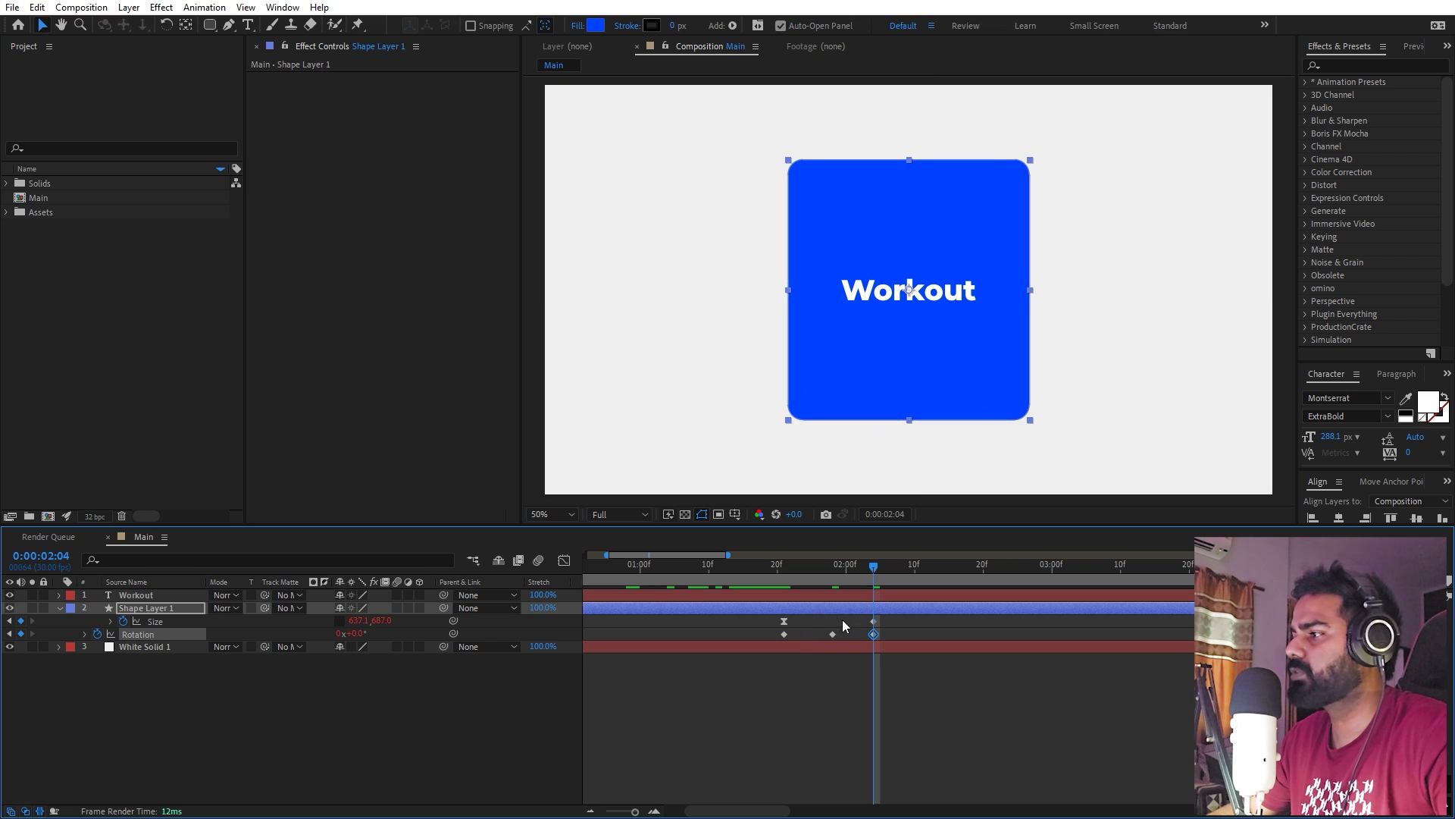
Easy Ease the Rotation keyframes at 0:00:01:21 and 0:00:01:28, reshape their speed curve, and preview the tilting expansion.
{"action": "left_click_drag", "start_coordinate": [834, 634], "coordinate": [727, 635]}
{"action": "key", "text": "F9"}
{"action": "left_click", "coordinate": [563, 561]}
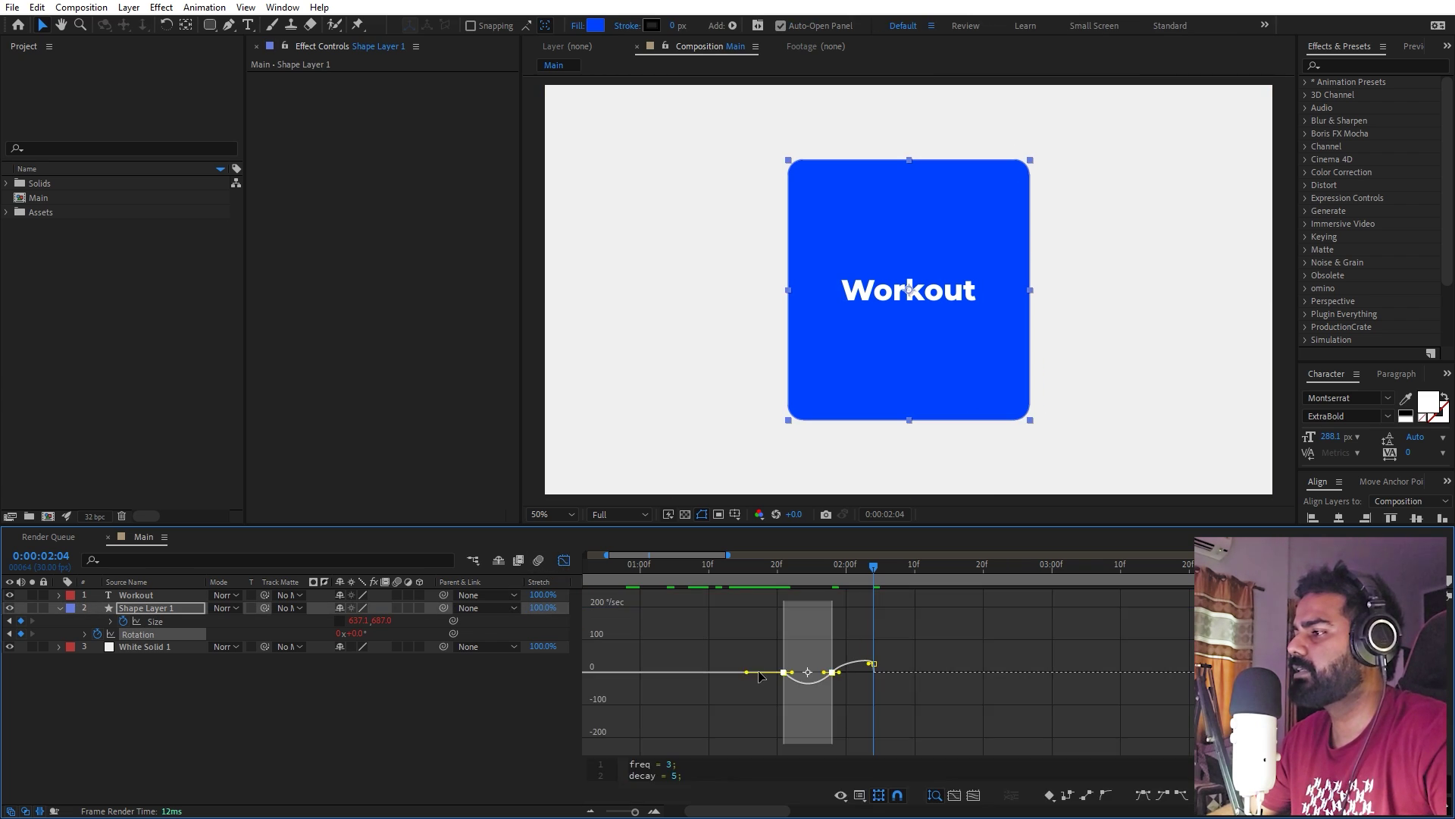
{"action": "scroll", "coordinate": [816, 669], "scroll_direction": "up", "scroll_amount": 2}
{"action": "mouse_move", "coordinate": [741, 653]}
{"action": "left_mouse_down"}
{"action": "mouse_move", "coordinate": [645, 701]}
{"action": "mouse_move", "coordinate": [698, 707]}
{"action": "mouse_move", "coordinate": [705, 680]}
{"action": "mouse_move", "coordinate": [746, 674]}
{"action": "left_mouse_up"}
{"action": "key", "text": "ctrl+z"}
{"action": "left_click", "coordinate": [662, 660]}
{"action": "left_click", "coordinate": [880, 664]}
{"action": "left_click_drag", "start_coordinate": [908, 664], "coordinate": [931, 664]}
{"action": "scroll", "coordinate": [831, 617], "scroll_direction": "down", "scroll_amount": 2}
{"action": "left_click_drag", "start_coordinate": [734, 578], "coordinate": [693, 584]}
{"action": "key", "text": "space"}
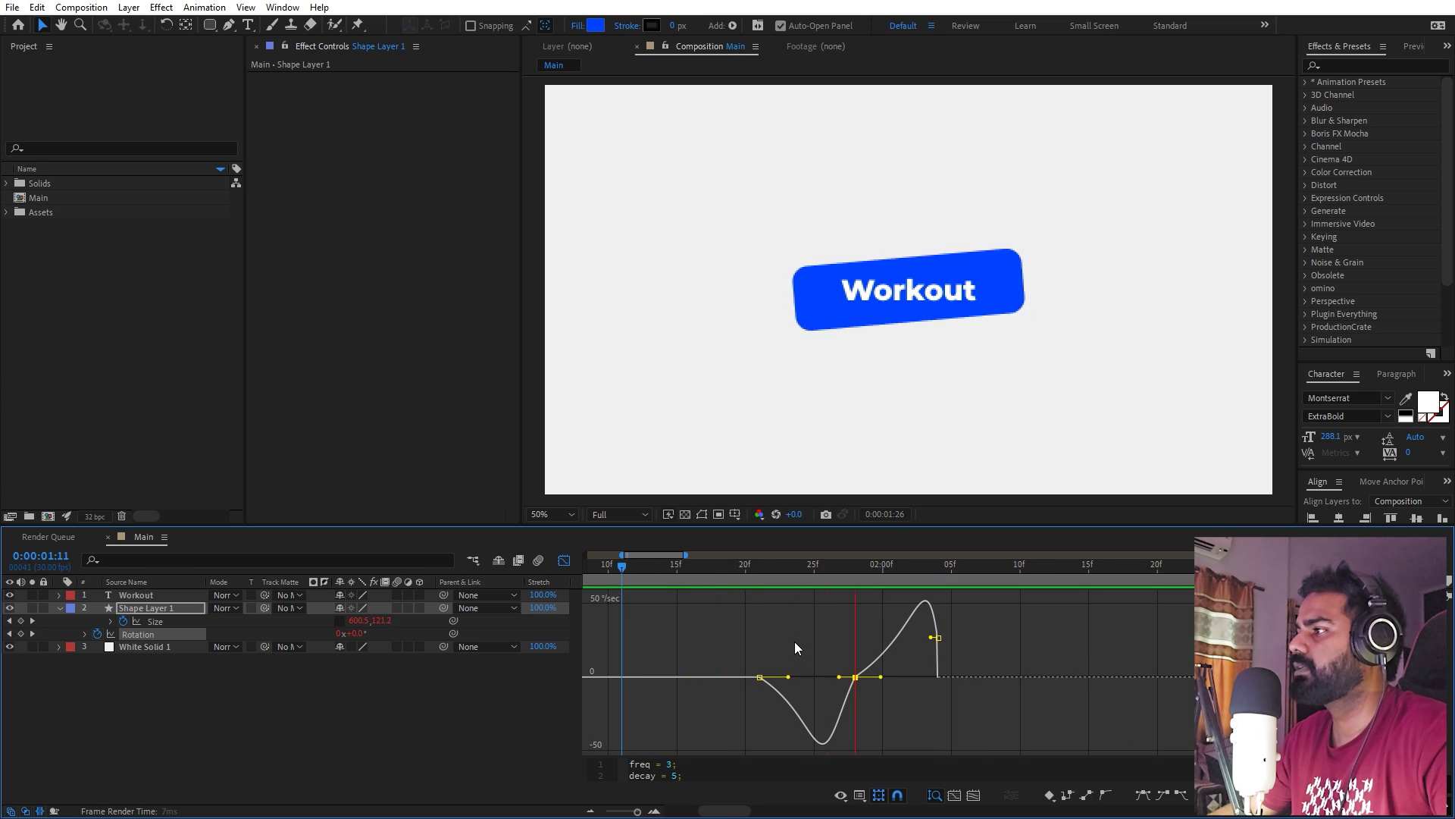
{"action": "left_click", "coordinate": [564, 560]}
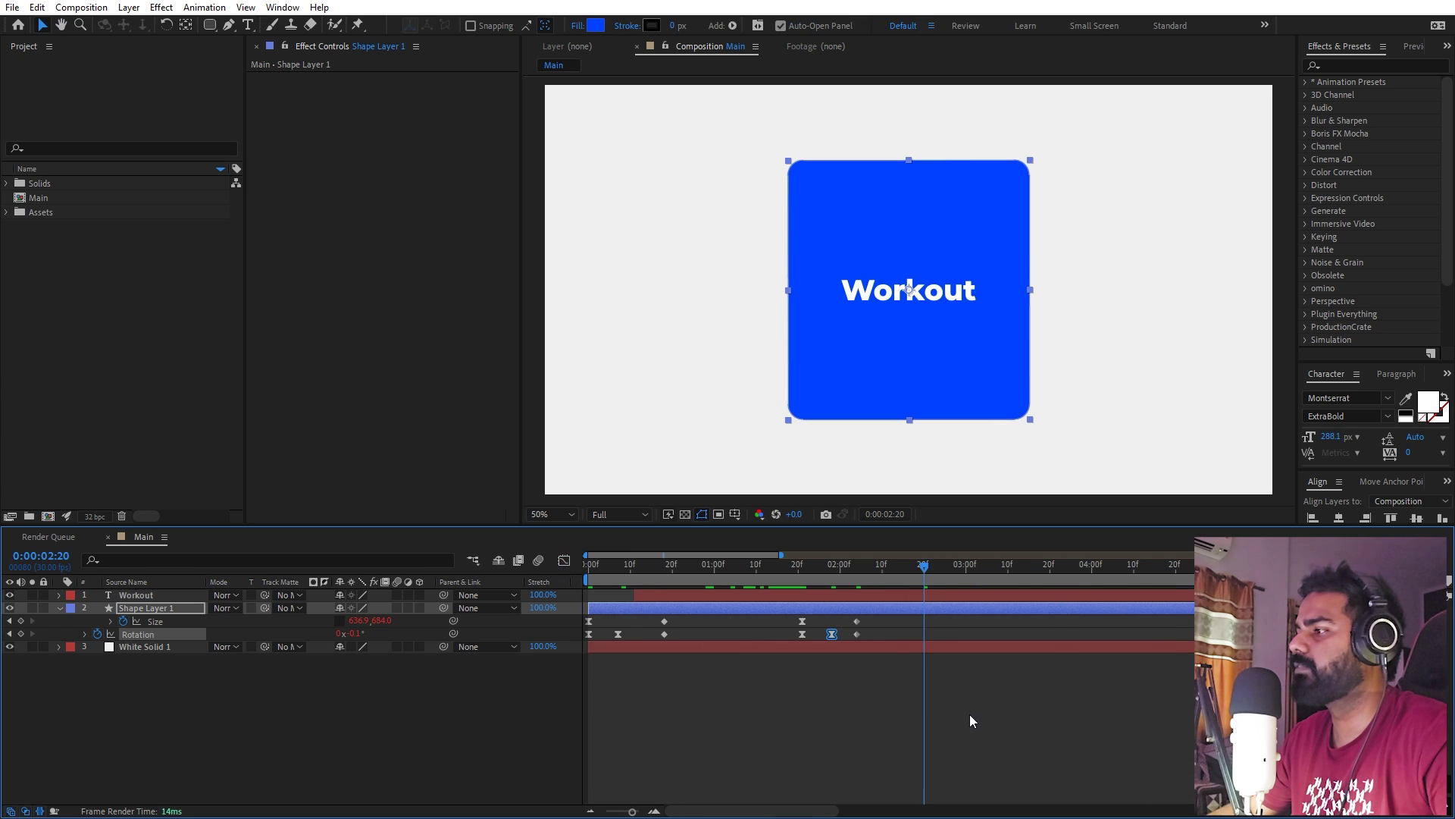
{"action": "left_click", "coordinate": [775, 568]}
{"action": "key", "text": "space"}
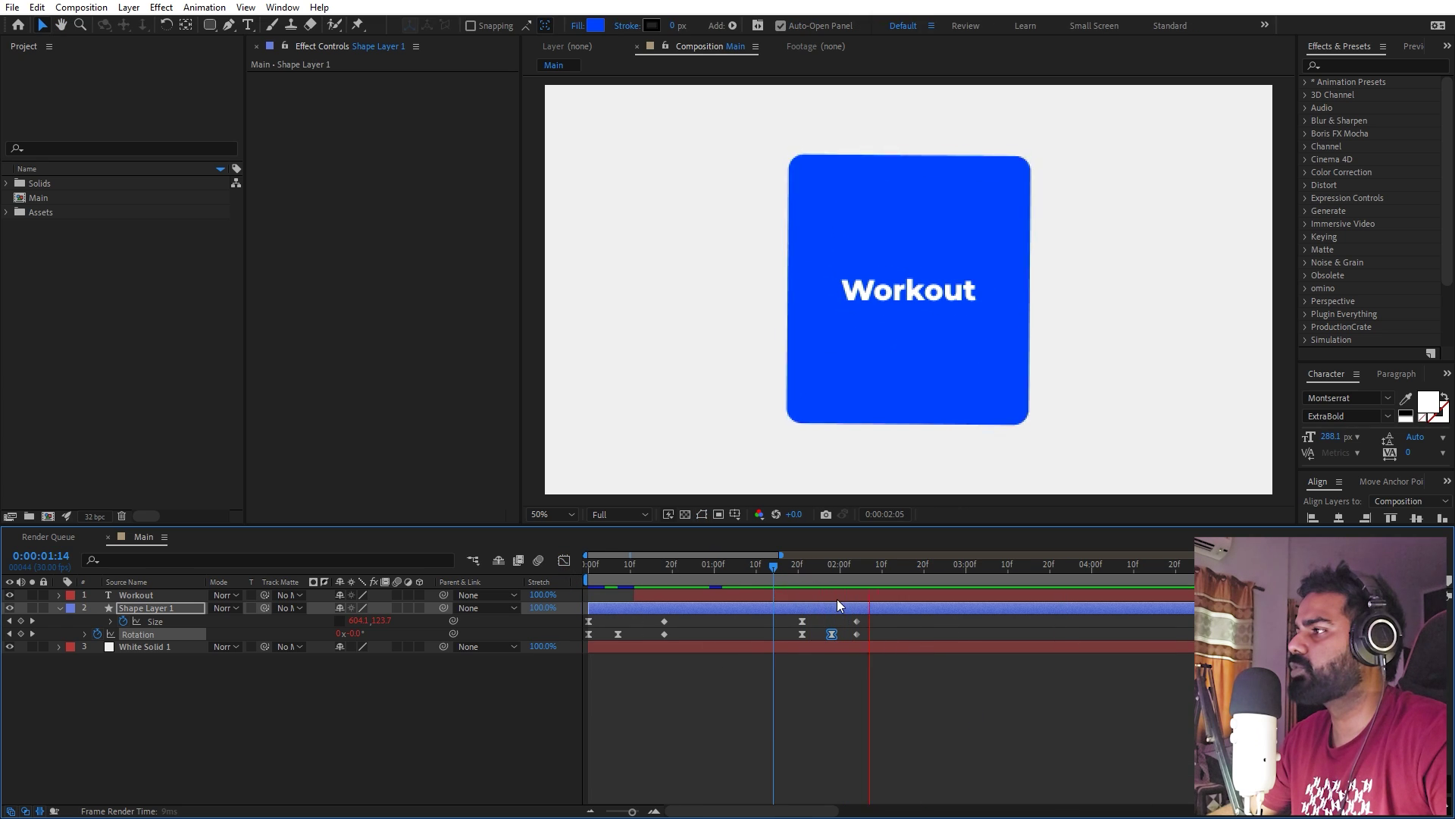
Try stretching the expansion's Size and Rotation keyframes over a slightly longer time, then undo it and preview the original timing.
{"action": "mouse_move", "coordinate": [872, 617]}
{"action": "left_mouse_down"}
{"action": "mouse_move", "coordinate": [789, 640]}
{"action": "mouse_move", "coordinate": [866, 620]}
{"action": "left_mouse_up"}
{"action": "left_click", "coordinate": [791, 570]}
{"action": "key", "text": "space"}
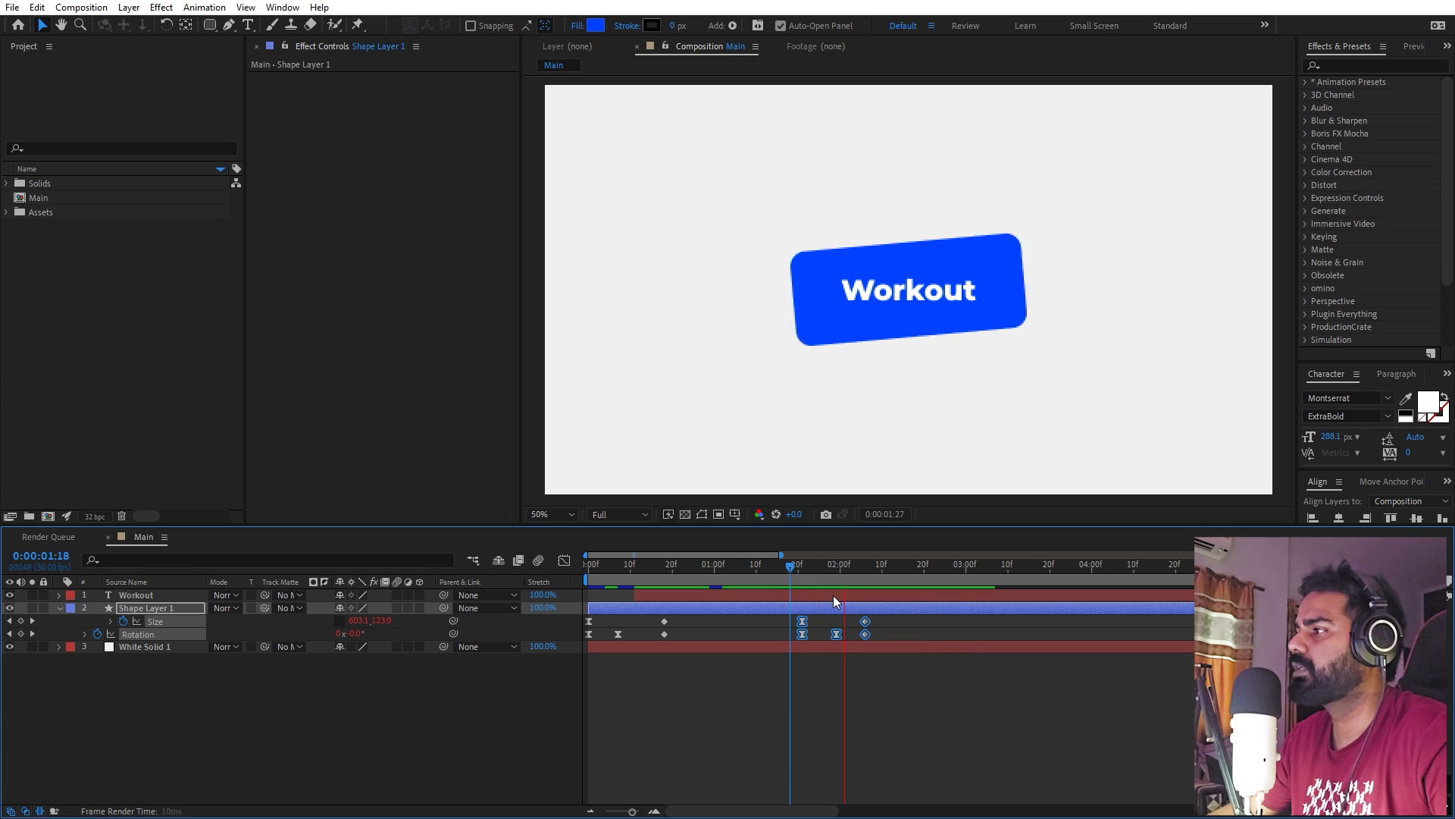
{"action": "key", "text": "space"}
{"action": "key", "text": "ctrl+z"}
{"action": "left_click", "coordinate": [806, 573]}
{"action": "key", "text": "space"}
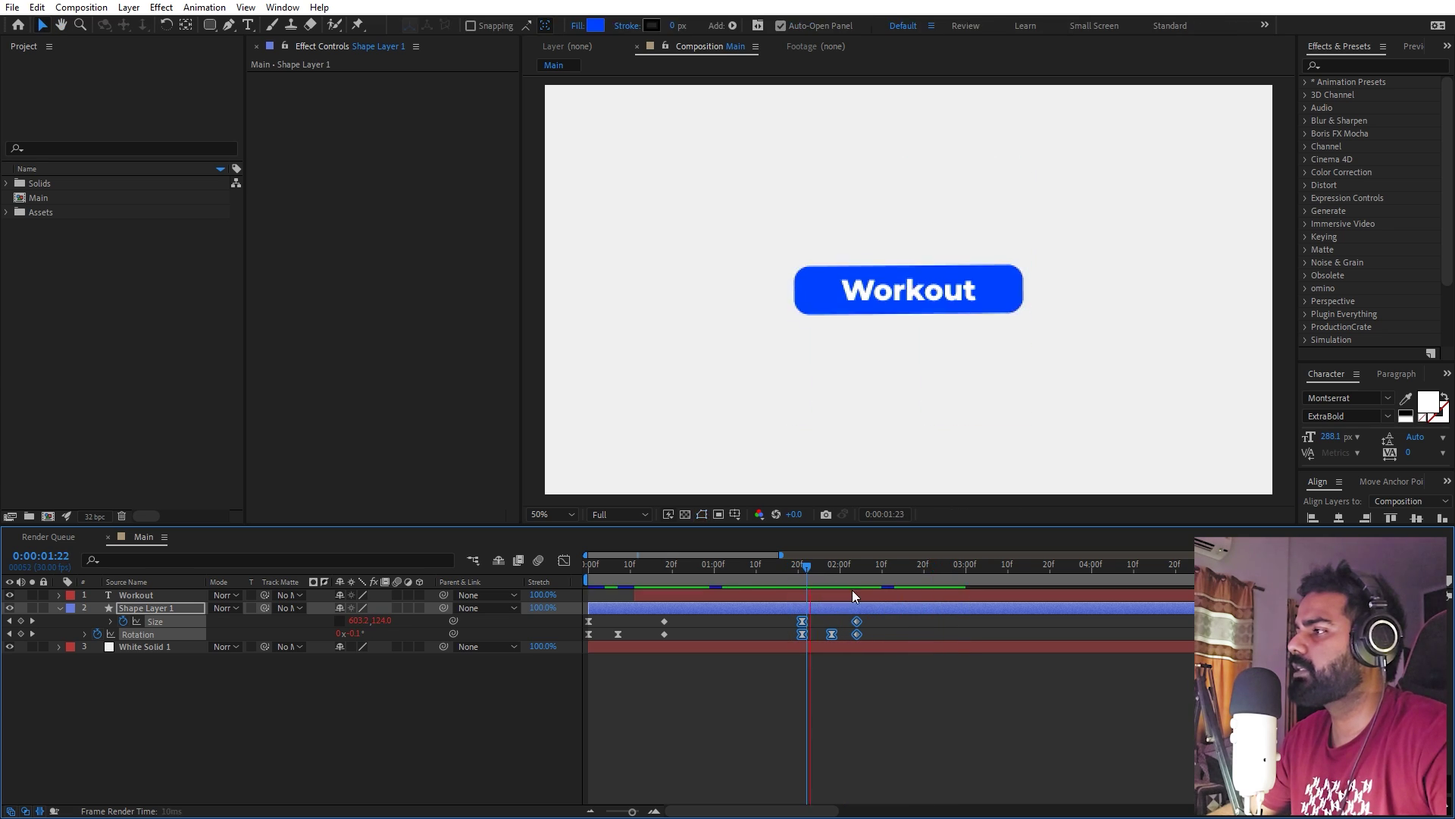
{"action": "left_click", "coordinate": [880, 667]}
Add production ID_4761738.mp4 from the Assets folder to the Main composition as the topmost layer.
{"action": "left_click_drag", "start_coordinate": [798, 567], "coordinate": [821, 570]}
{"action": "left_click", "coordinate": [123, 367]}
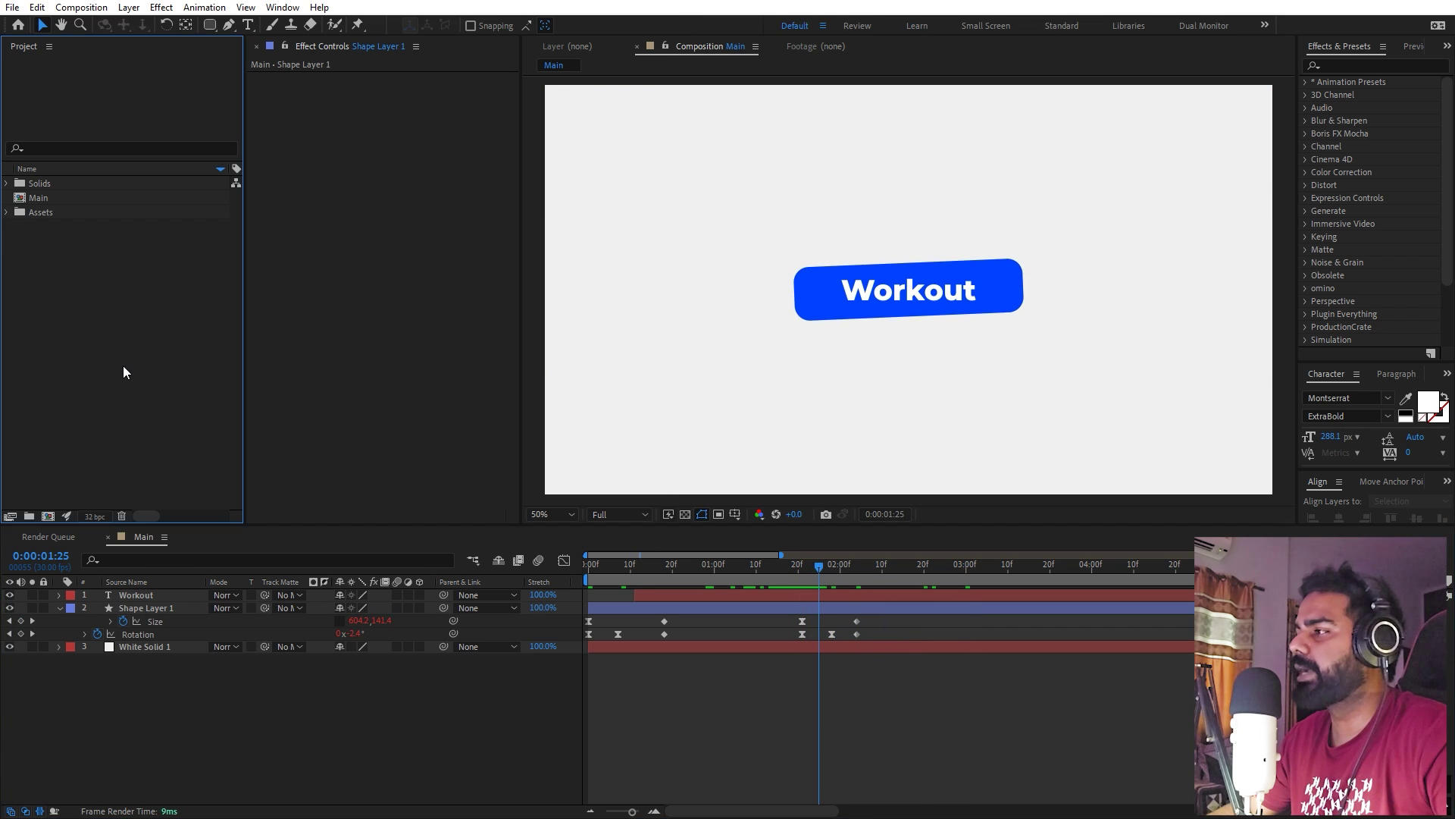
{"action": "left_click_drag", "start_coordinate": [840, 567], "coordinate": [874, 570]}
{"action": "left_click", "coordinate": [58, 272]}
{"action": "left_click", "coordinate": [7, 212]}
{"action": "left_click", "coordinate": [66, 237]}
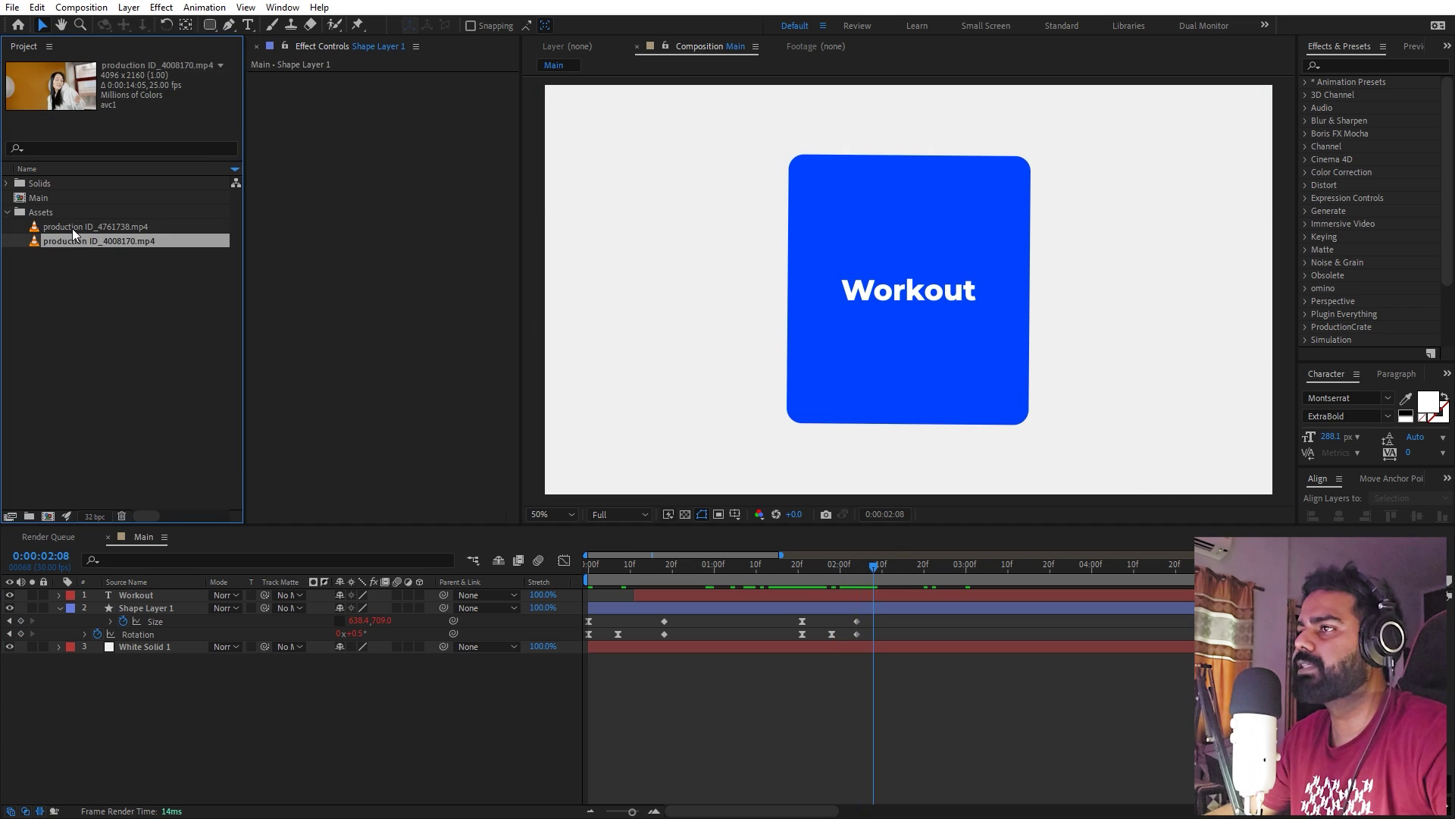
{"action": "left_click", "coordinate": [91, 227]}
{"action": "left_click_drag", "start_coordinate": [94, 225], "coordinate": [116, 591]}
Scale the boxing clip to 35% and delay its layer to start at about 0:00:01:16.
{"action": "key", "text": "s"}
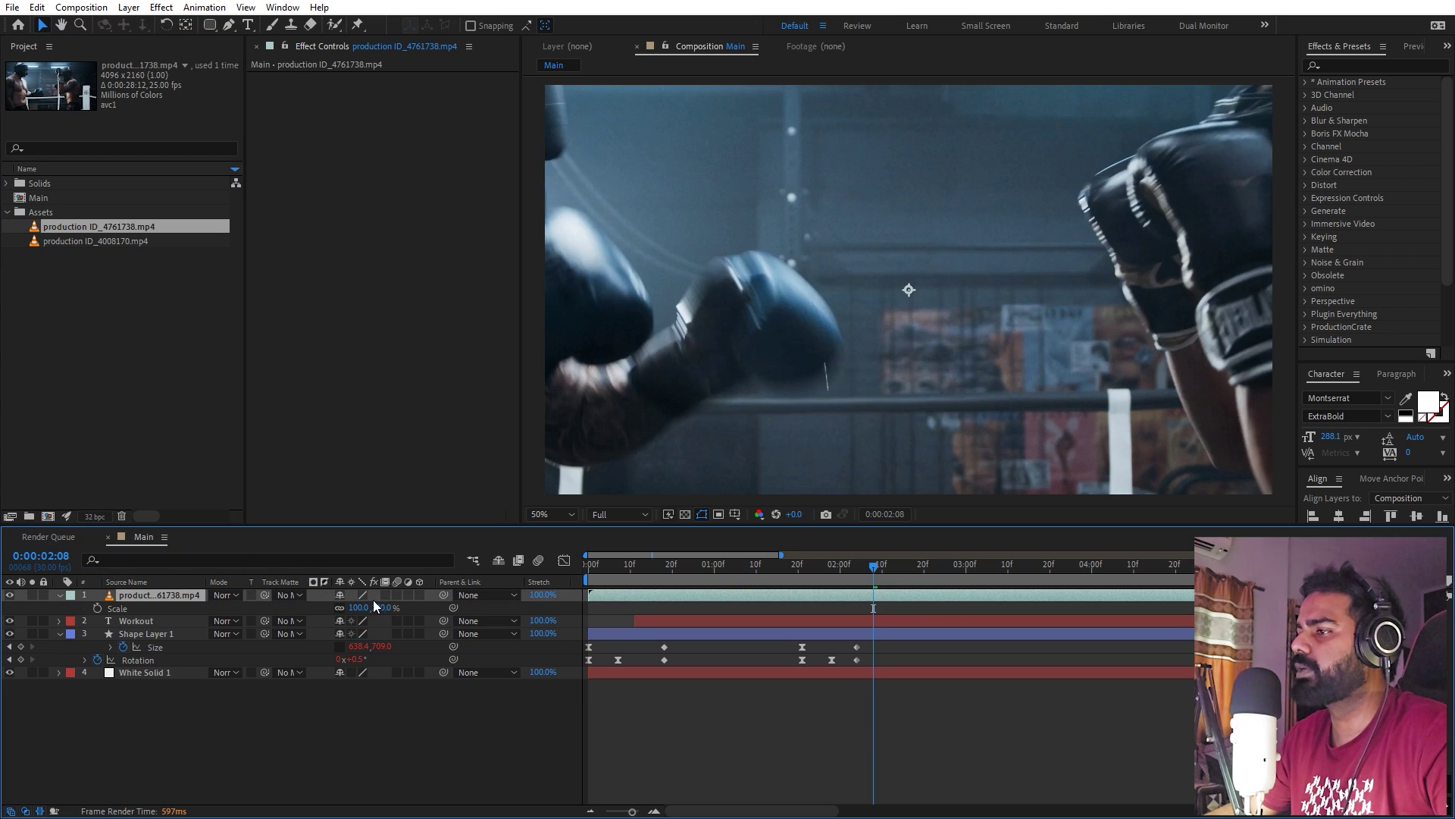
{"action": "left_click_drag", "start_coordinate": [345, 608], "coordinate": [871, 620]}
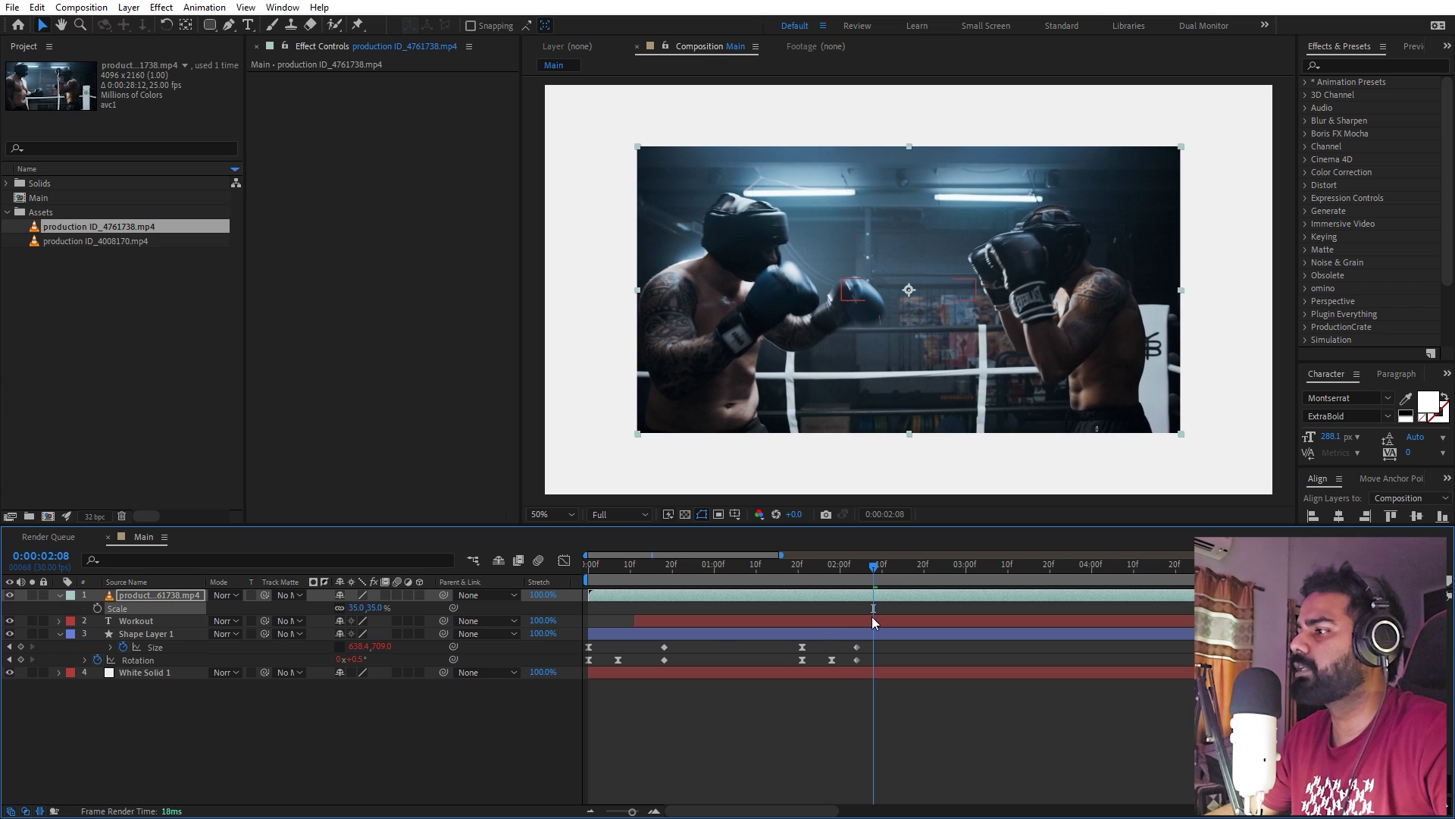
{"action": "left_click_drag", "start_coordinate": [638, 593], "coordinate": [831, 603]}
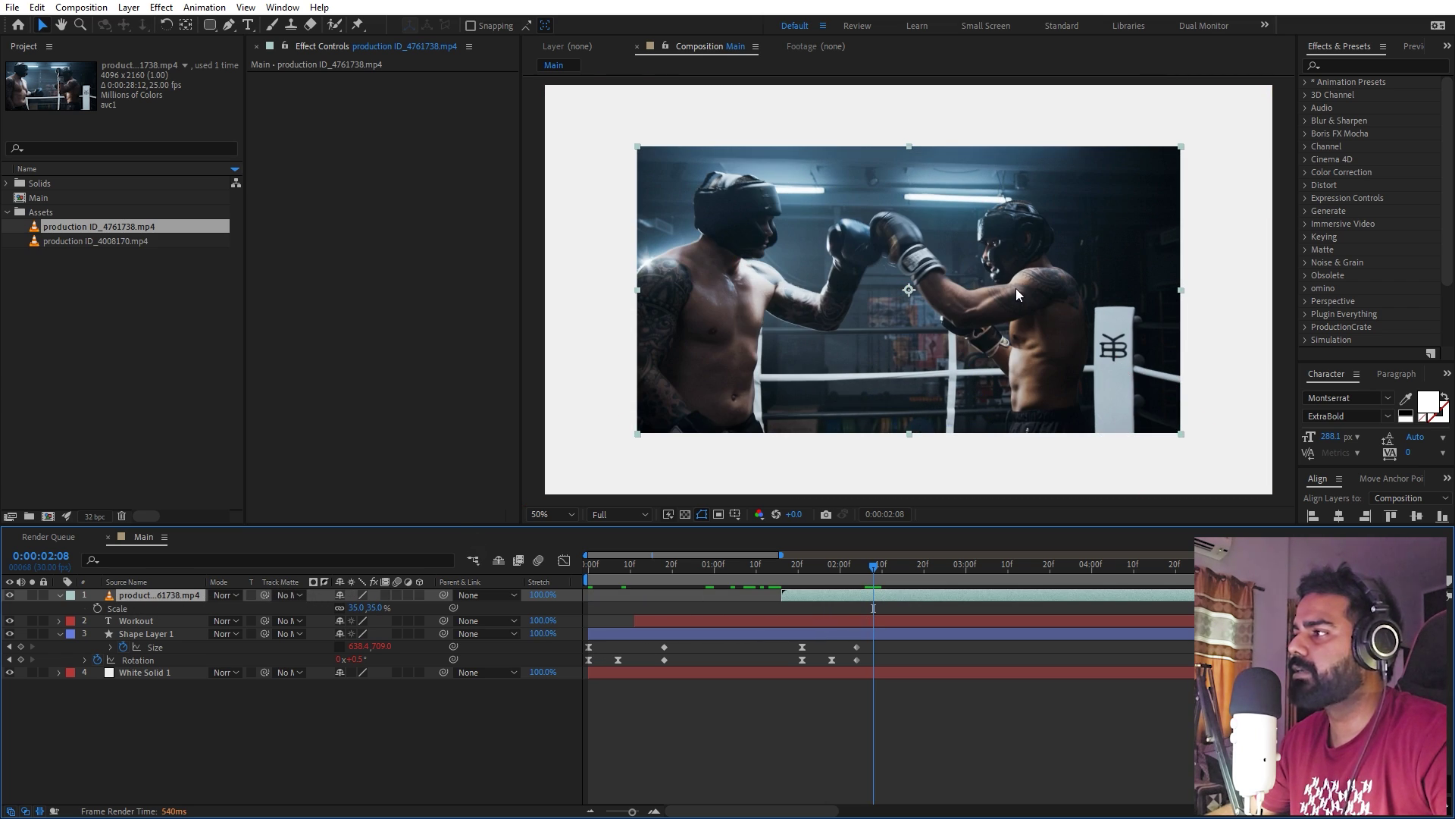
Set Shape Layer 1 as the boxing clip's track matte, make the shape layer visible again, and preview the reveal.
{"action": "left_click", "coordinate": [58, 594]}
{"action": "left_click", "coordinate": [60, 620]}
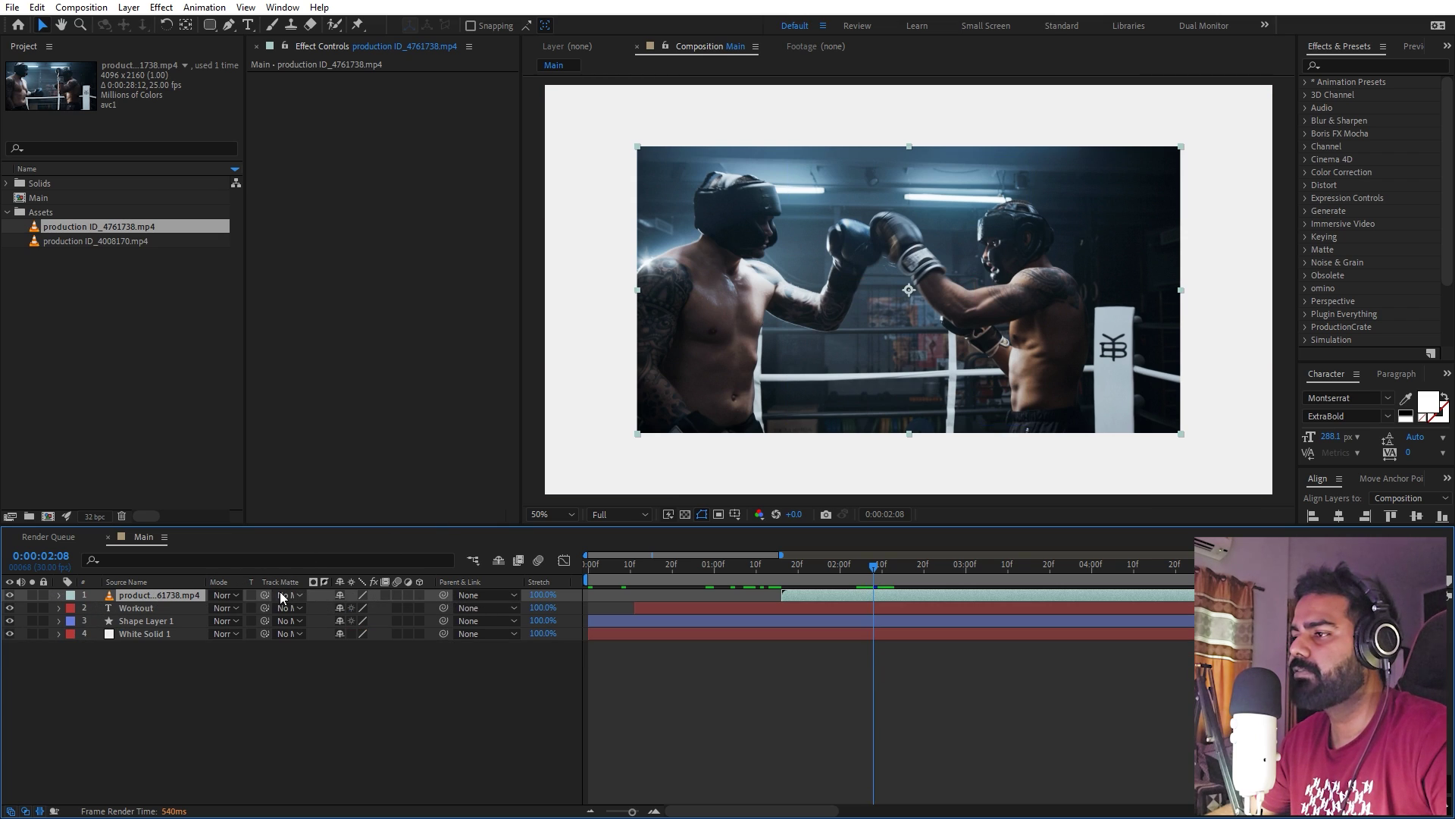
{"action": "left_click_drag", "start_coordinate": [264, 595], "coordinate": [125, 625]}
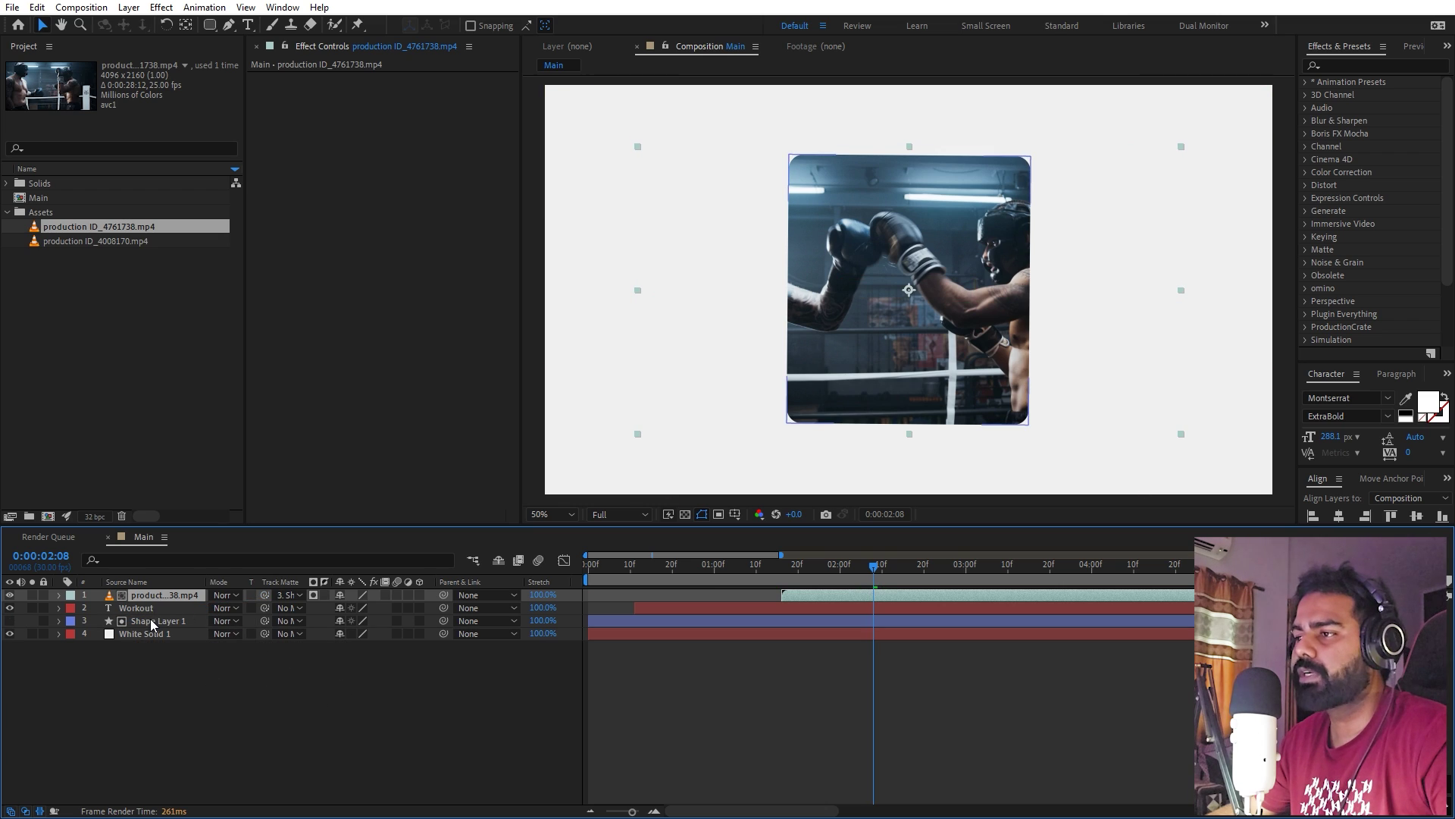
{"action": "left_click", "coordinate": [70, 621]}
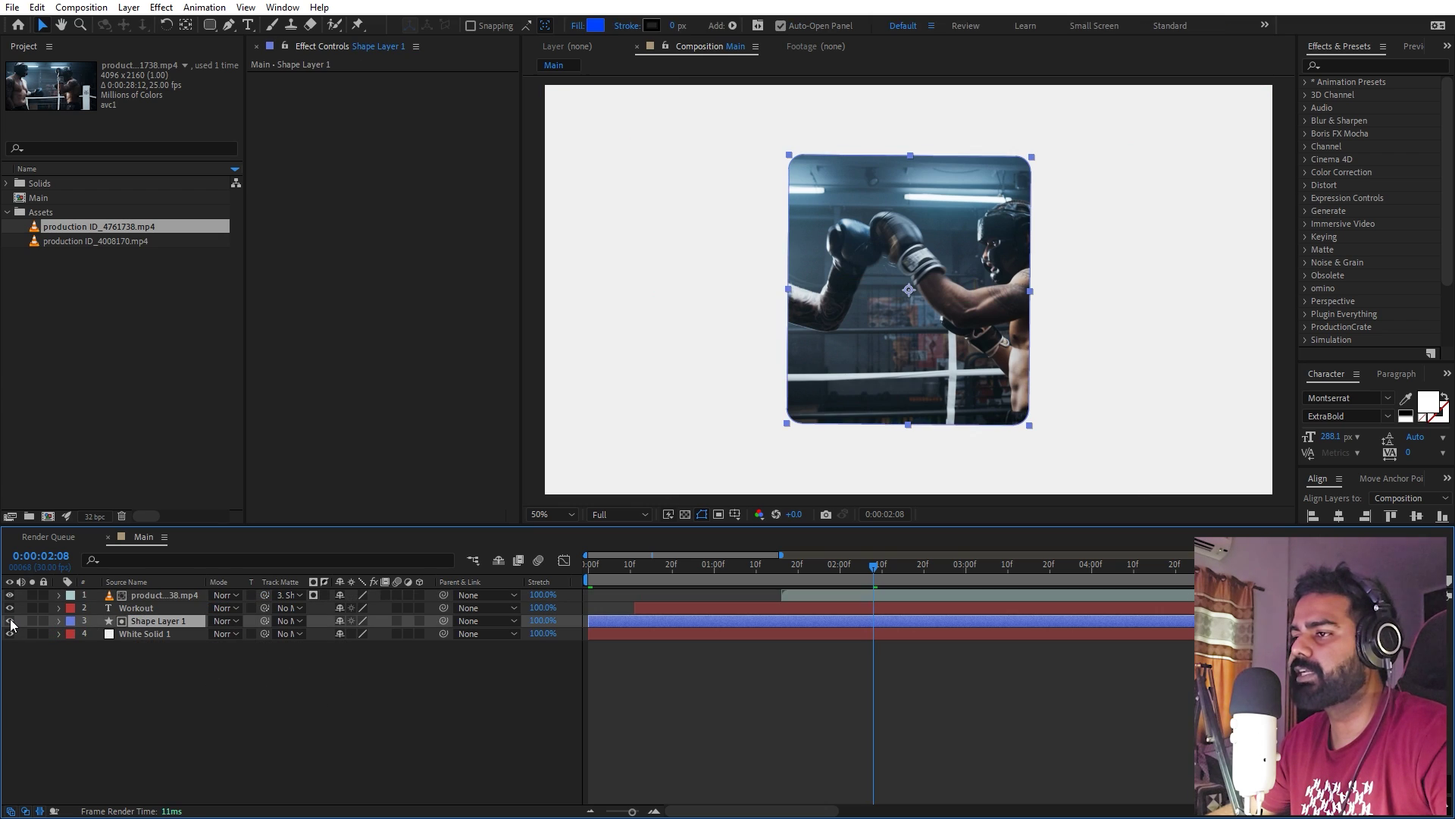
{"action": "left_click_drag", "start_coordinate": [796, 569], "coordinate": [765, 565]}
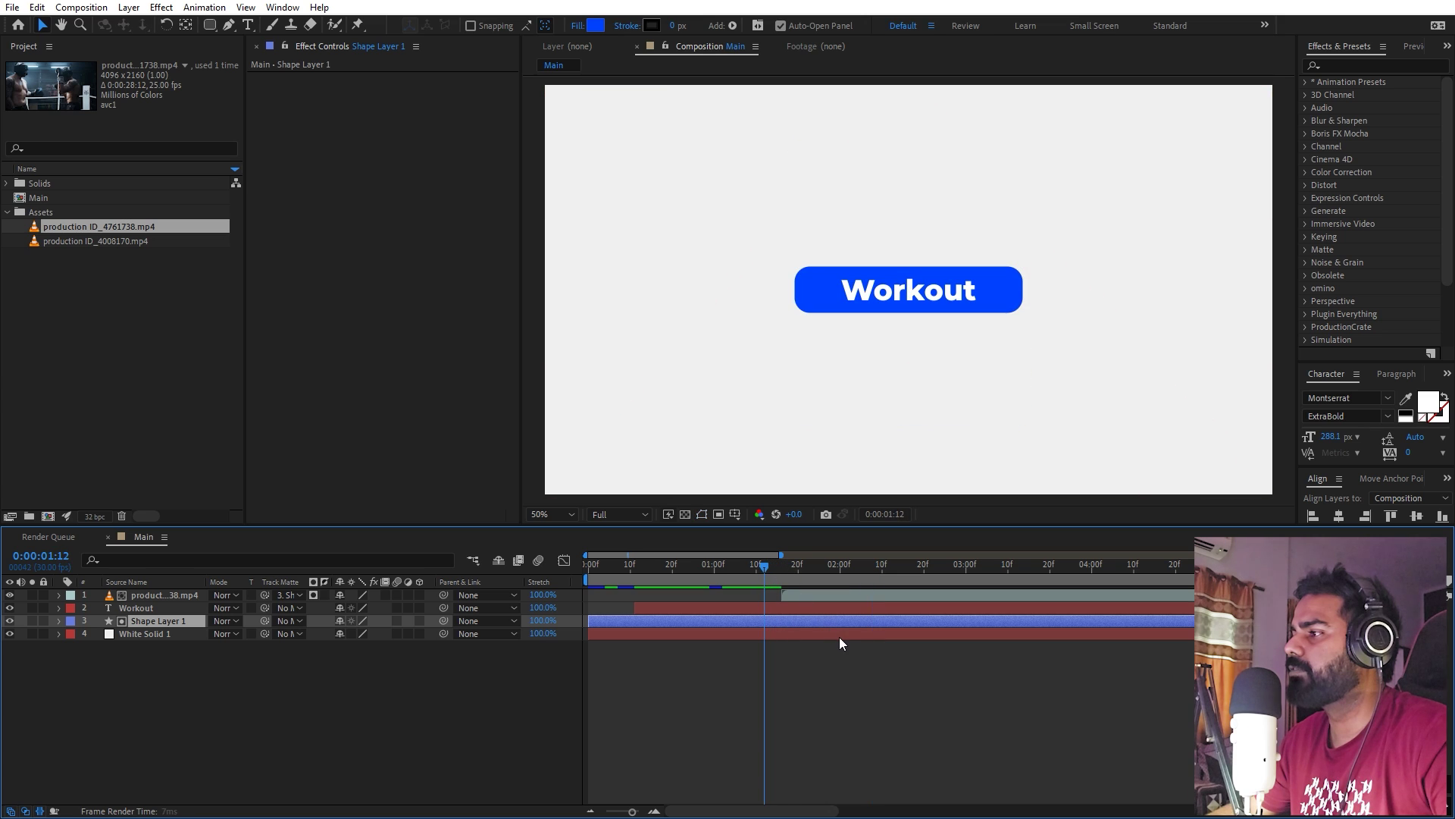
{"action": "key", "text": "space"}
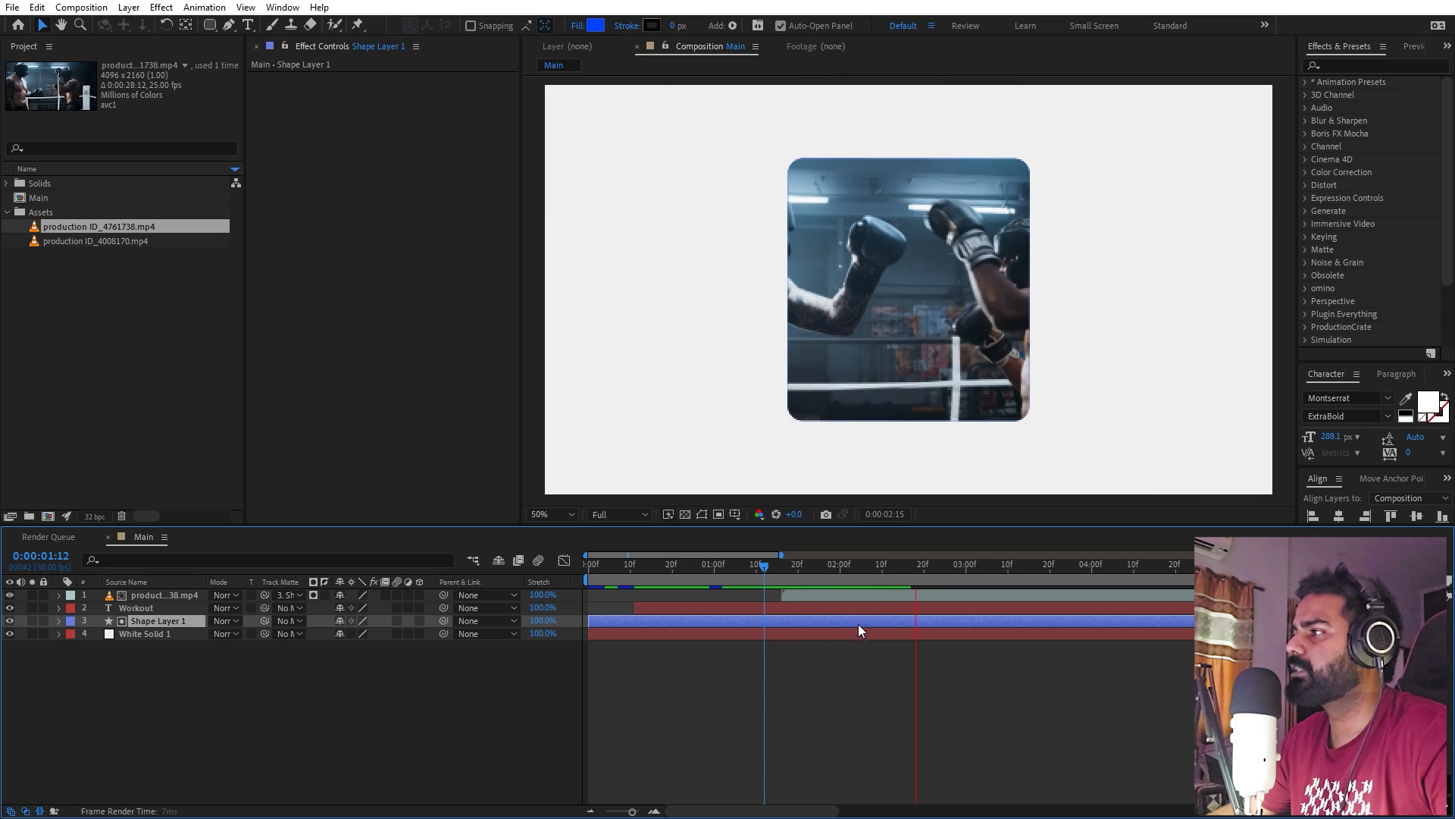
{"action": "key", "text": "space"}
Shift the boxing clip right to frame the left boxer, and raise Shape Layer 1's Size height at 0:00:02:04 to 754.
{"action": "left_click", "coordinate": [933, 593]}
{"action": "left_click_drag", "start_coordinate": [1113, 291], "coordinate": [1243, 284]}
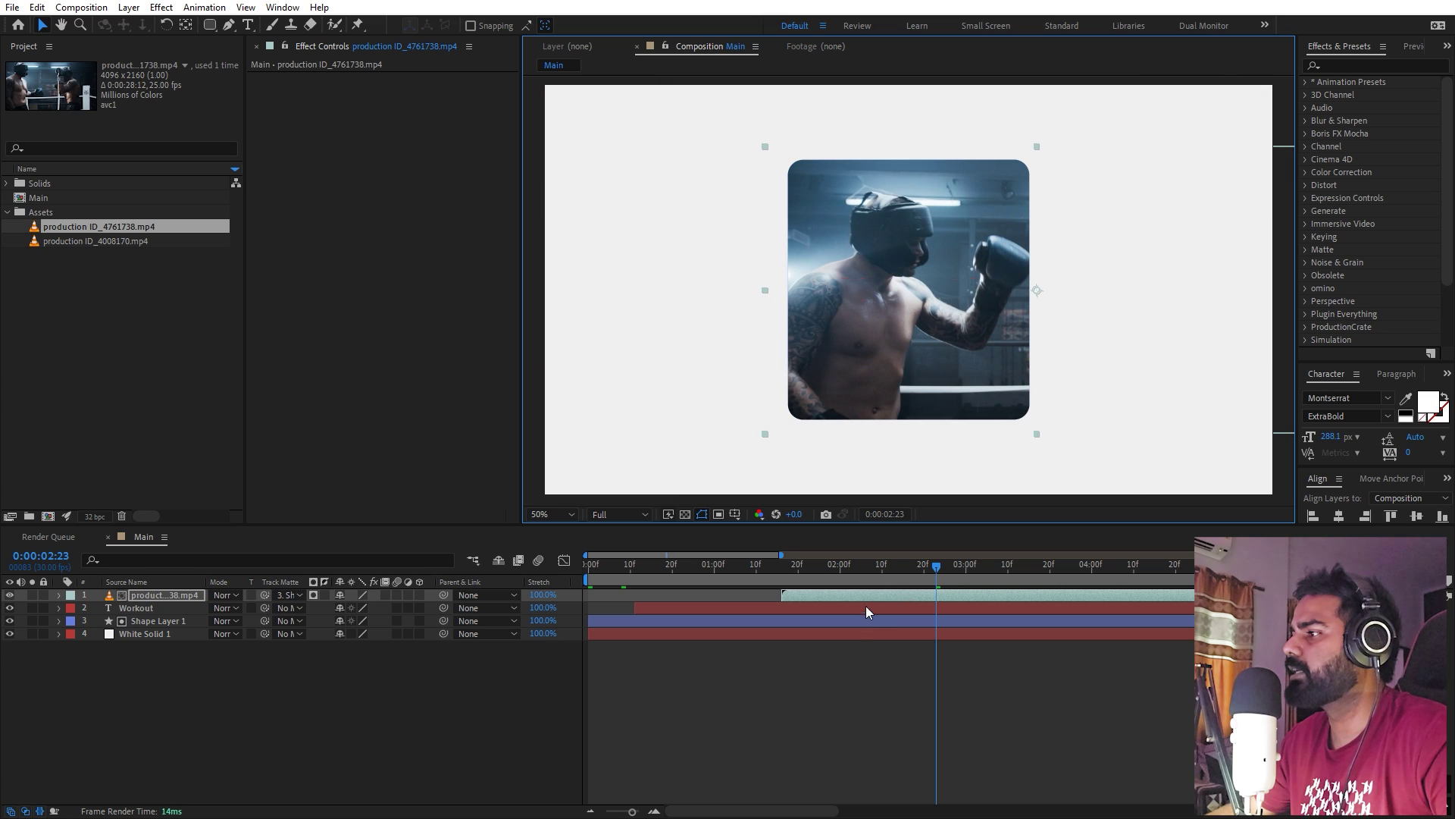
{"action": "left_click", "coordinate": [855, 621]}
{"action": "key", "text": "u"}
{"action": "key", "text": "Home"}
{"action": "left_click_drag", "start_coordinate": [837, 582], "coordinate": [861, 621]}
{"action": "left_click_drag", "start_coordinate": [381, 634], "coordinate": [888, 604]}
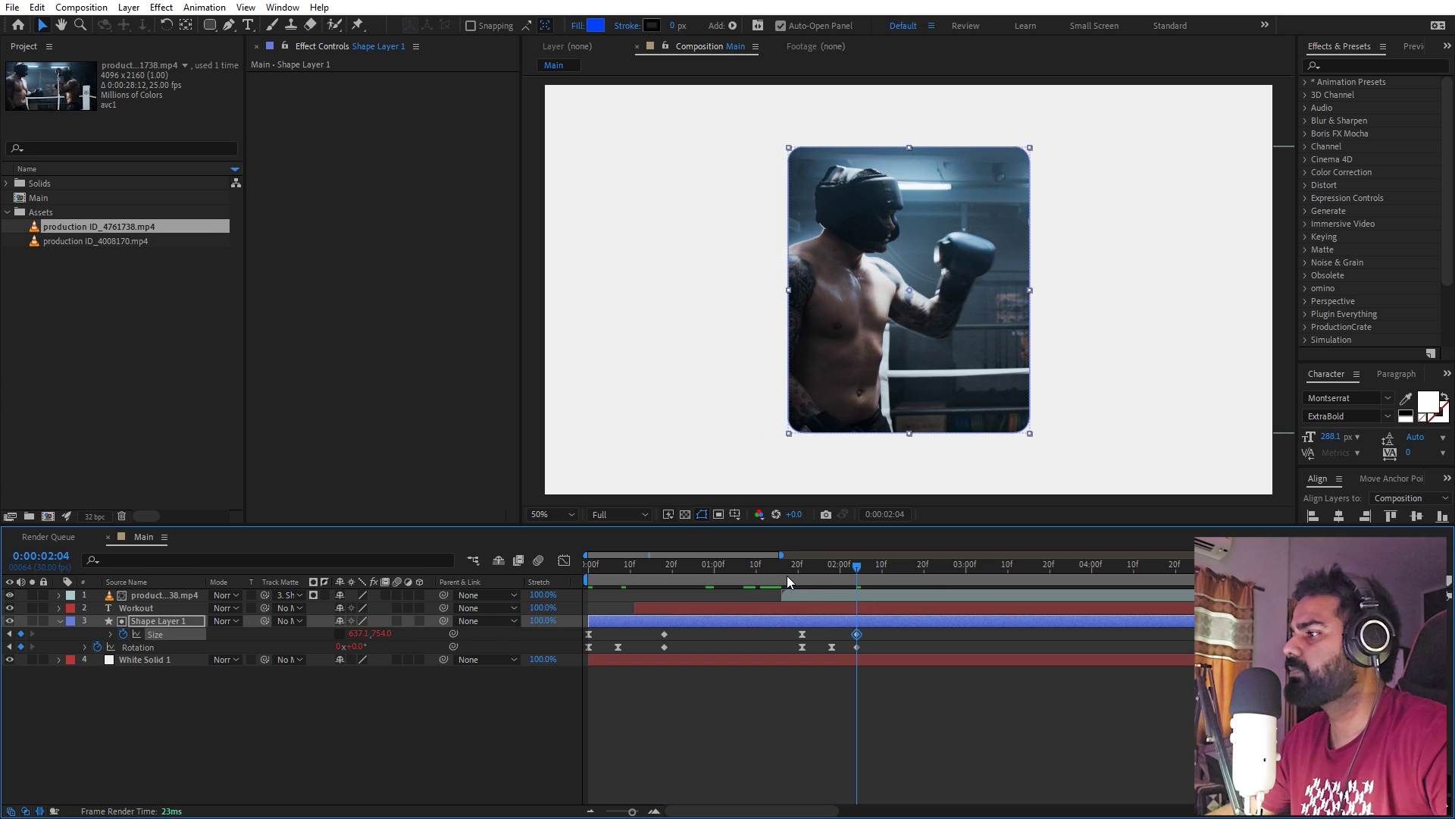
{"action": "key", "text": "space"}
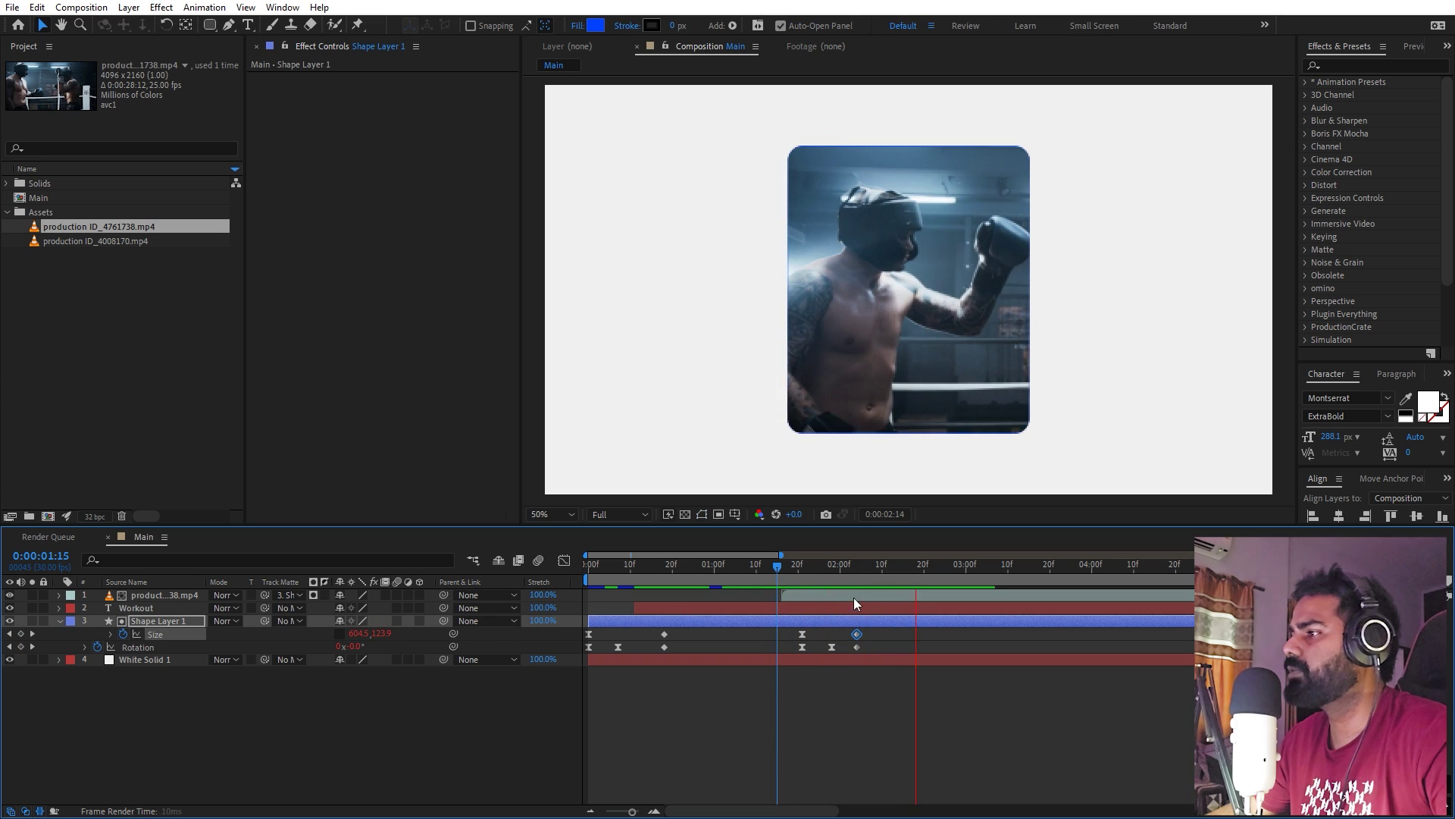
Refit the boxing clip inside the card at 39.7% scale and trim its start to 0:00:01:24.
{"action": "left_click", "coordinate": [890, 598]}
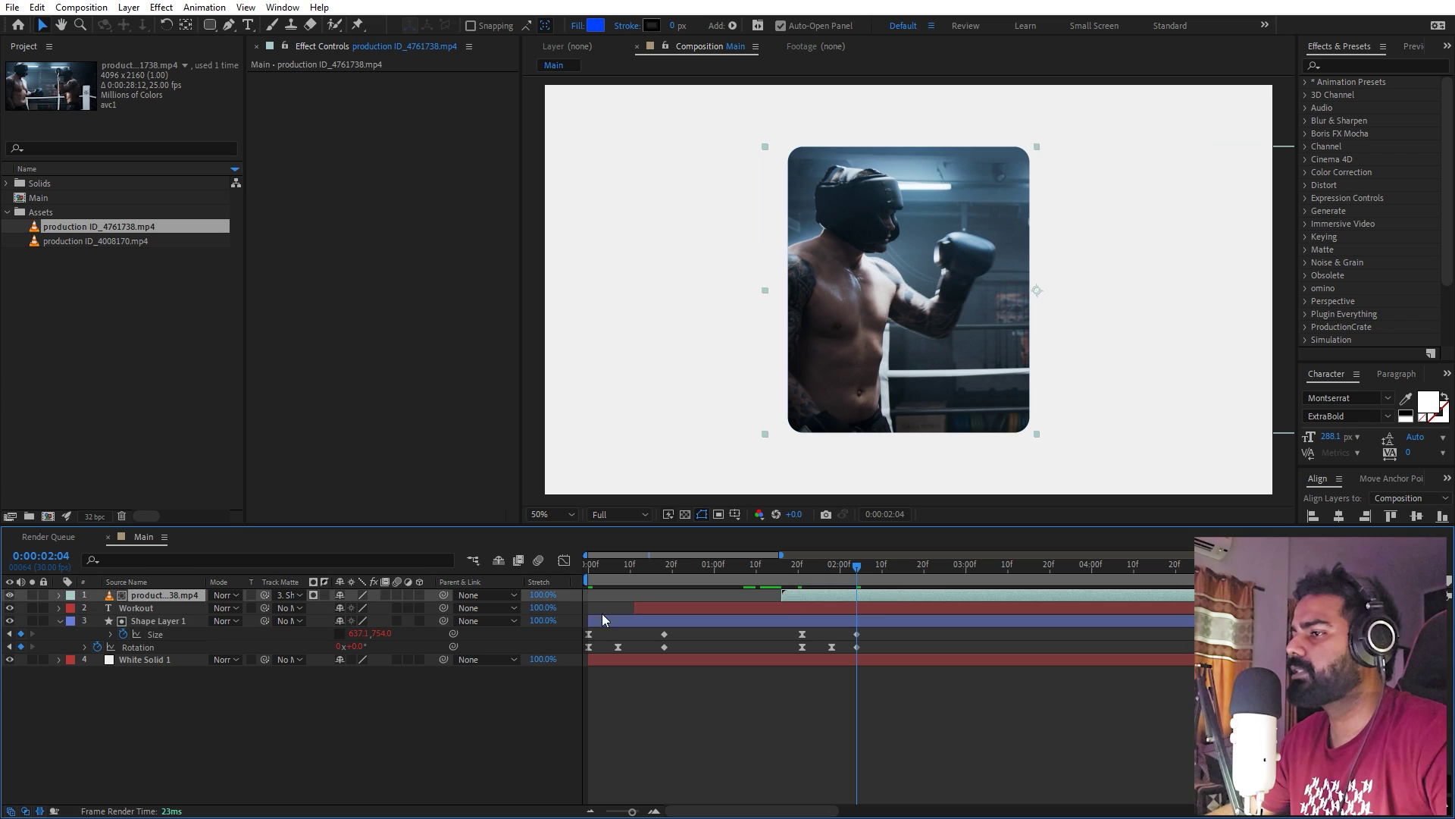
{"action": "key", "text": "s"}
{"action": "left_click_drag", "start_coordinate": [1037, 290], "coordinate": [1072, 292]}
{"action": "left_click_drag", "start_coordinate": [753, 570], "coordinate": [821, 568]}
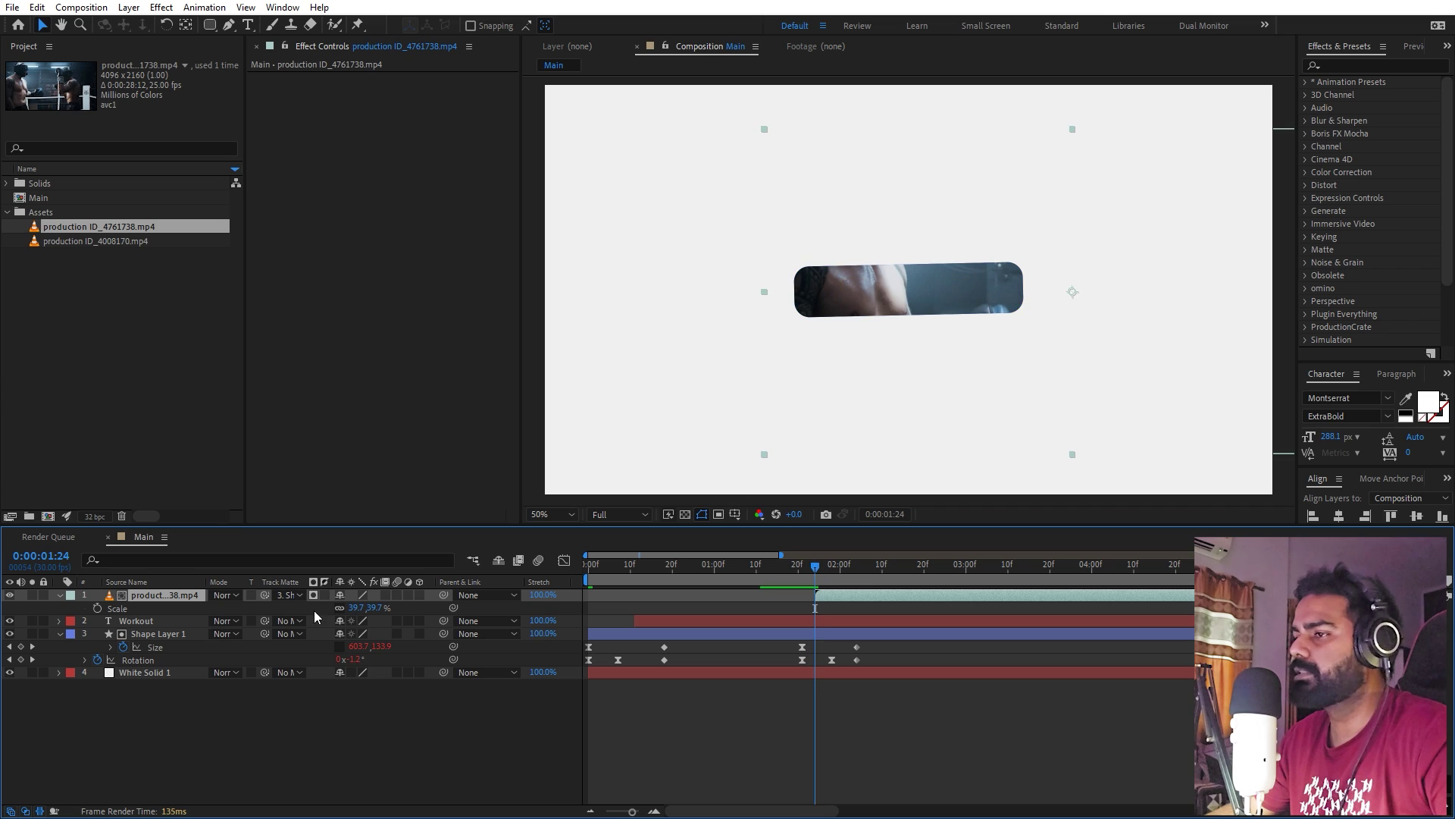
Keyframe the boxing clip's Opacity from 0% at 0:00:01:24 to 100% at about 0:00:01:27 and preview the fade-in.
{"action": "key", "text": "t"}
{"action": "left_click", "coordinate": [97, 608]}
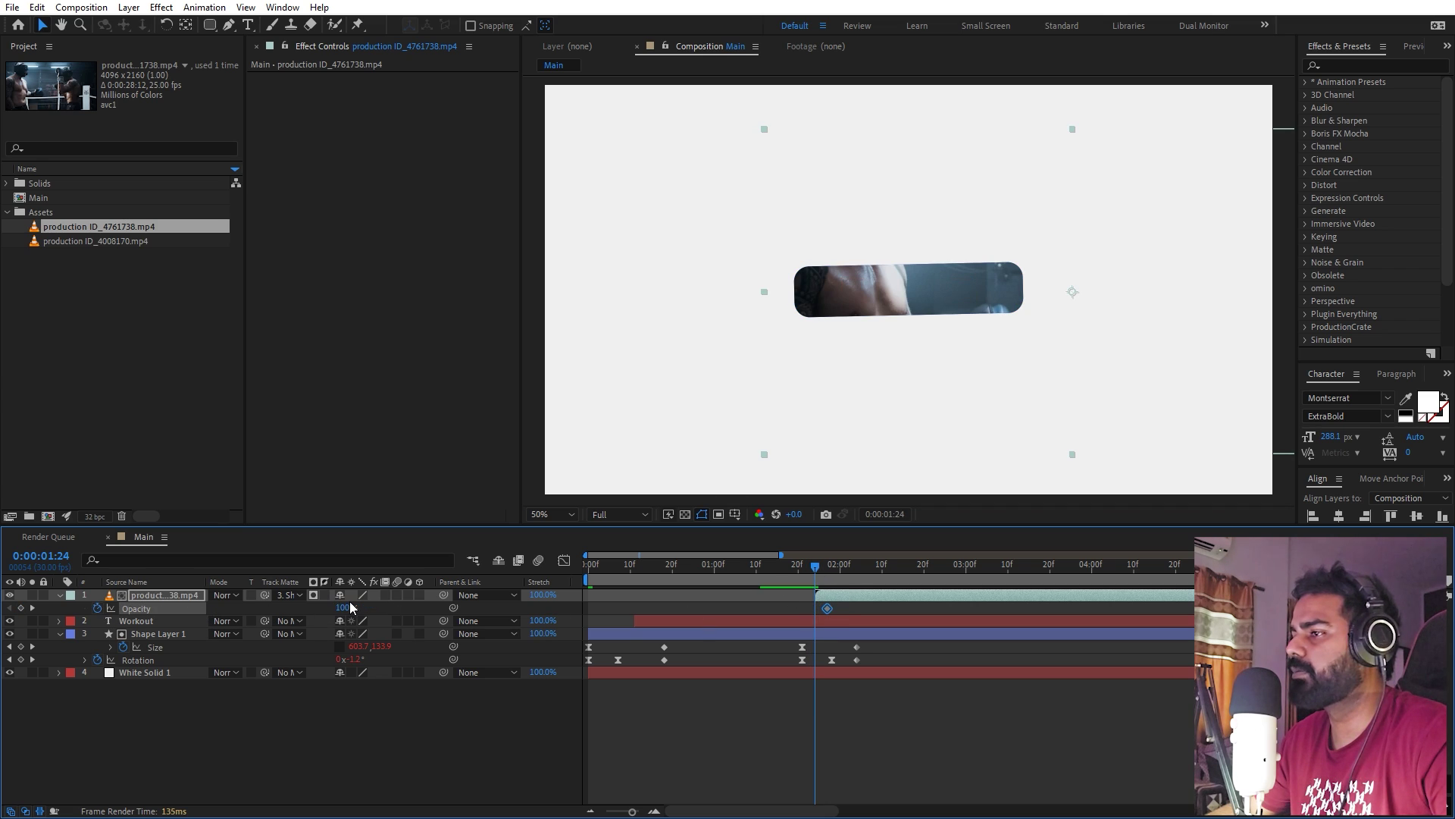
{"action": "left_click_drag", "start_coordinate": [347, 607], "coordinate": [265, 607]}
{"action": "left_click", "coordinate": [876, 710]}
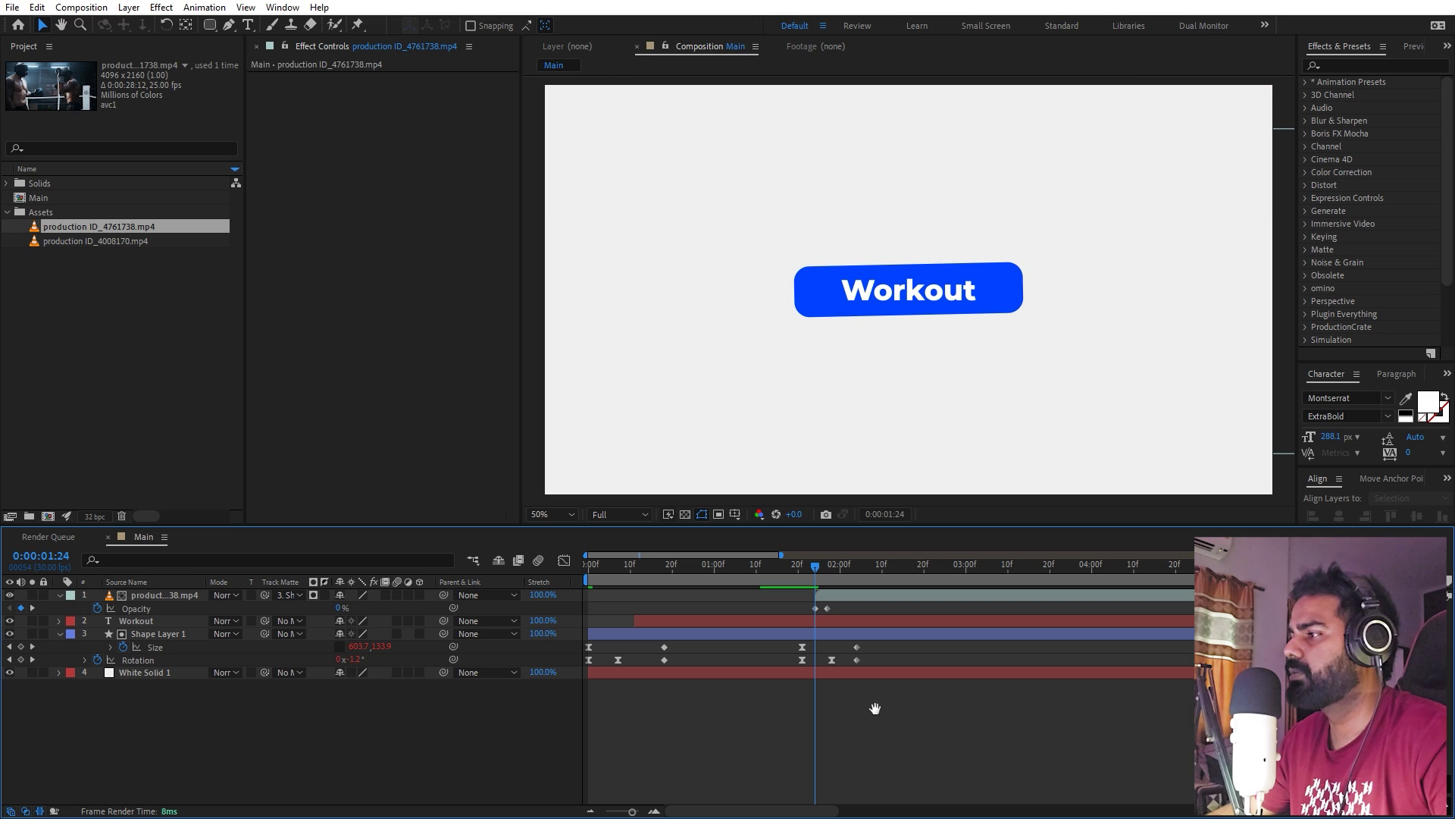
{"action": "key", "text": "space"}
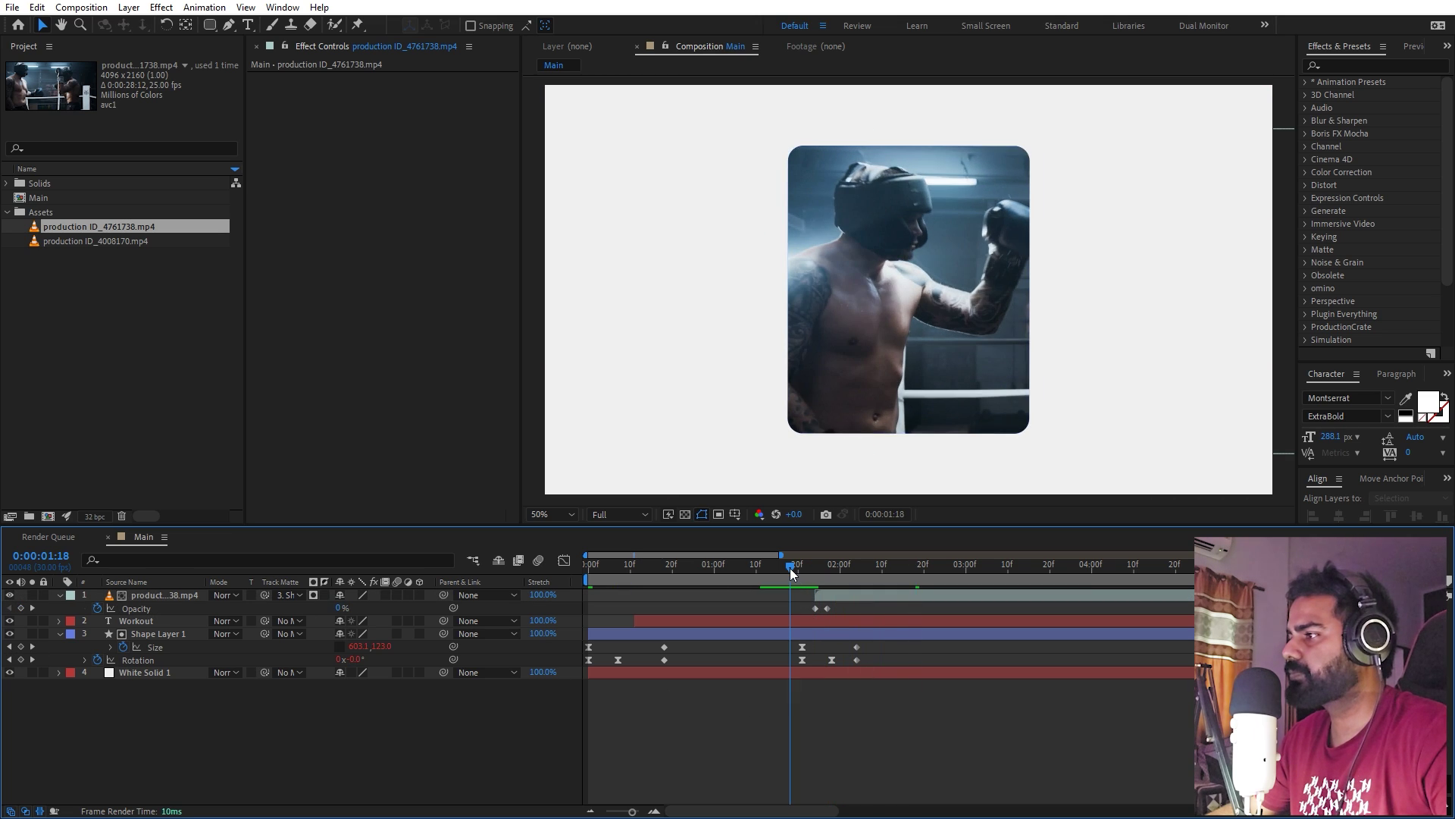
Shift the boxing clip's start to 0:00:01:26, move its ending Opacity keyframe to about 0:00:02:01, and preview the reveal.
{"action": "left_click", "coordinate": [789, 567]}
{"action": "key", "text": "space"}
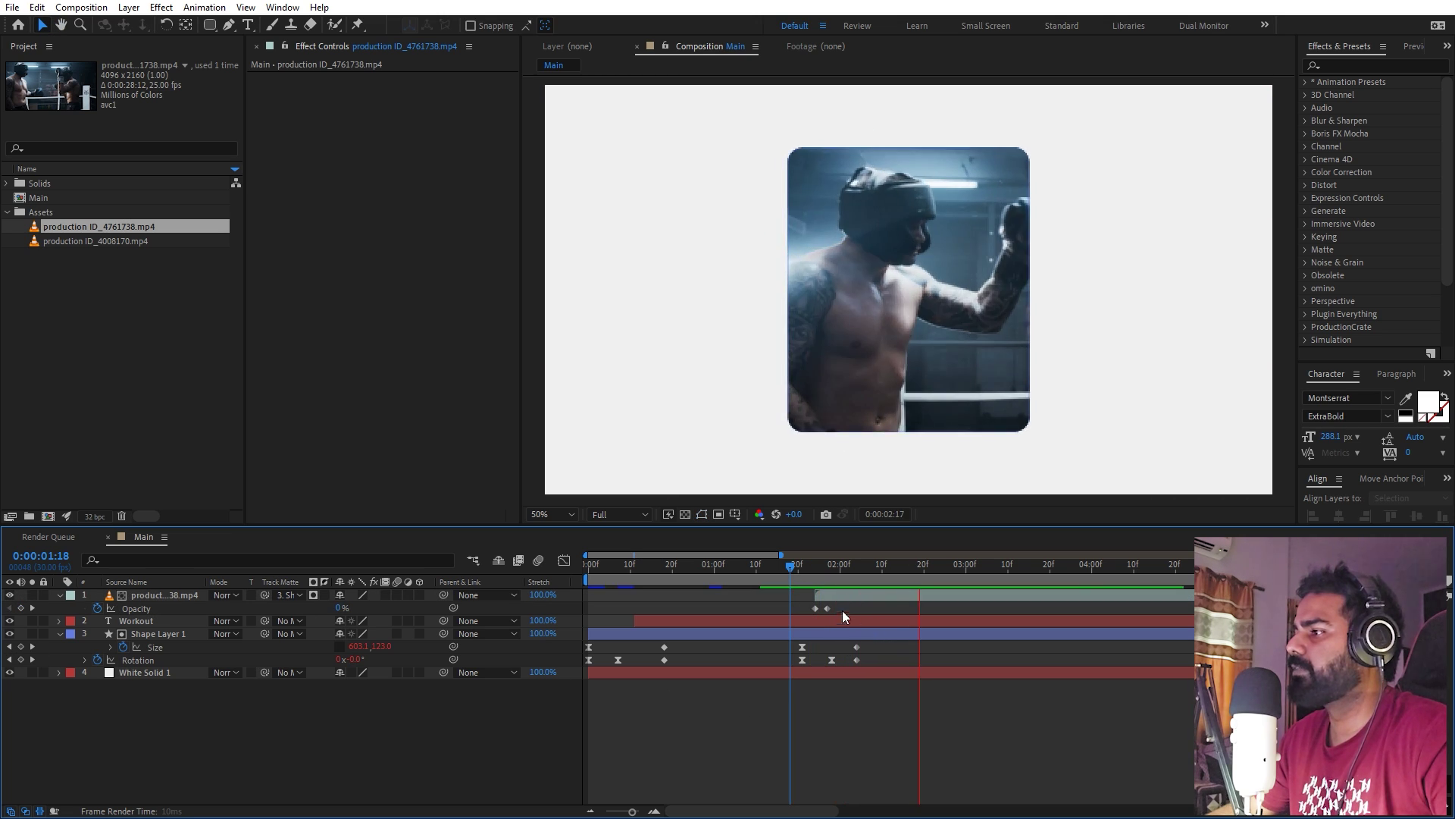
{"action": "left_click_drag", "start_coordinate": [828, 608], "coordinate": [853, 593]}
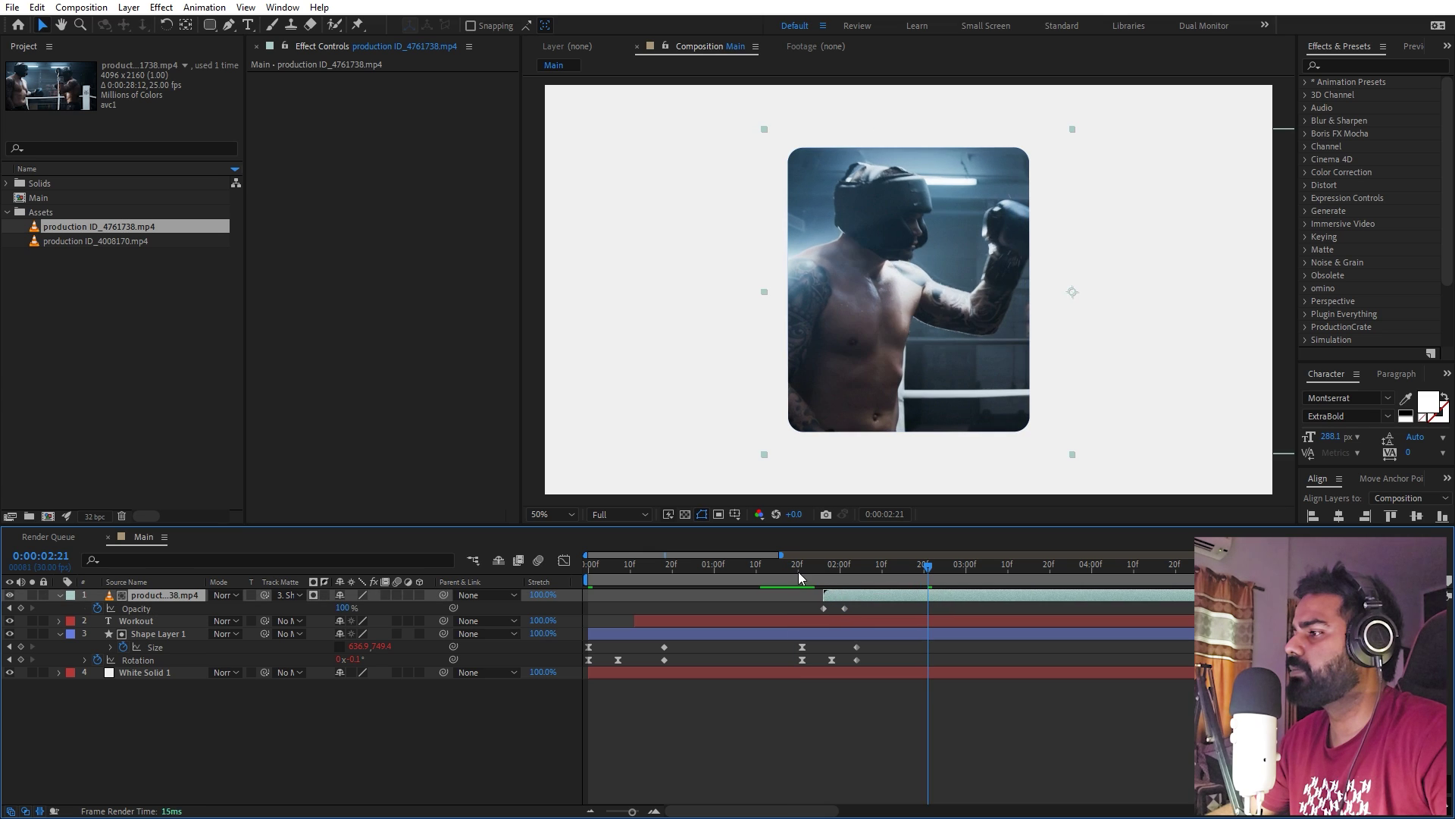
{"action": "left_click", "coordinate": [798, 570]}
{"action": "key", "text": "space"}
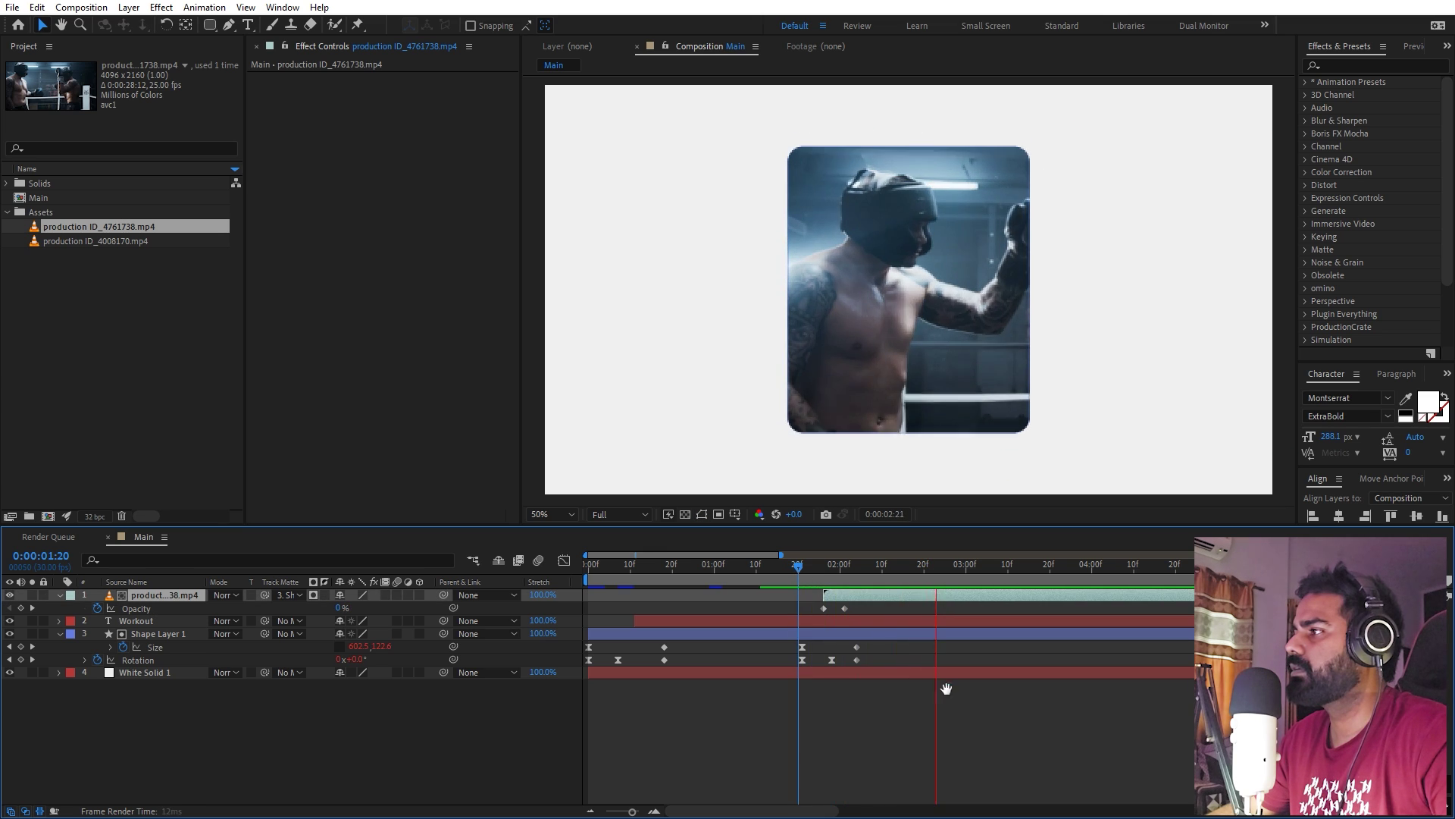
At 0:00:02:05, draw a small blue circle on a new shape layer, center its anchor point, and align it to the composition's center.
{"action": "left_click_drag", "start_coordinate": [821, 571], "coordinate": [859, 571]}
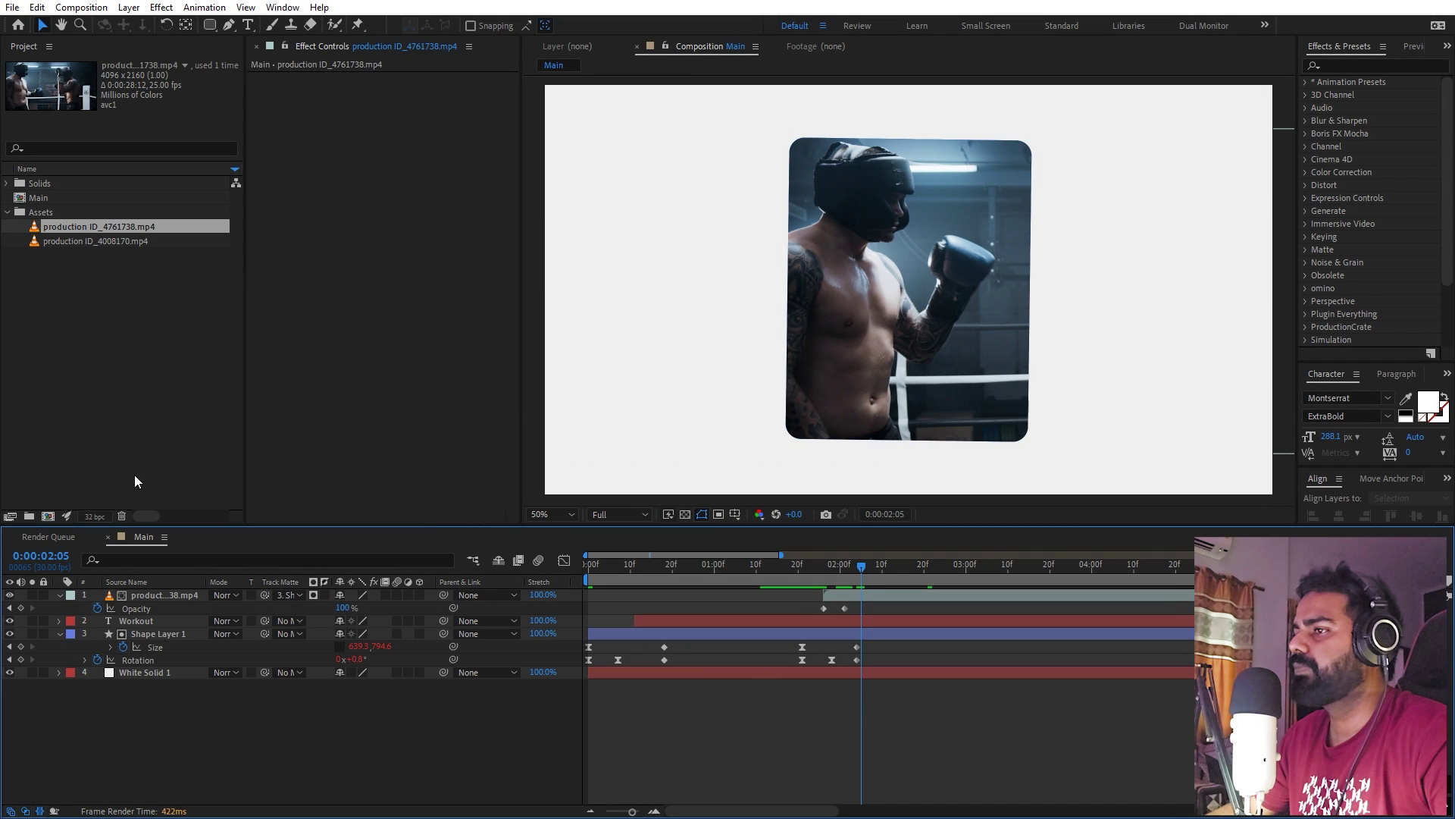
{"action": "left_click", "coordinate": [137, 481]}
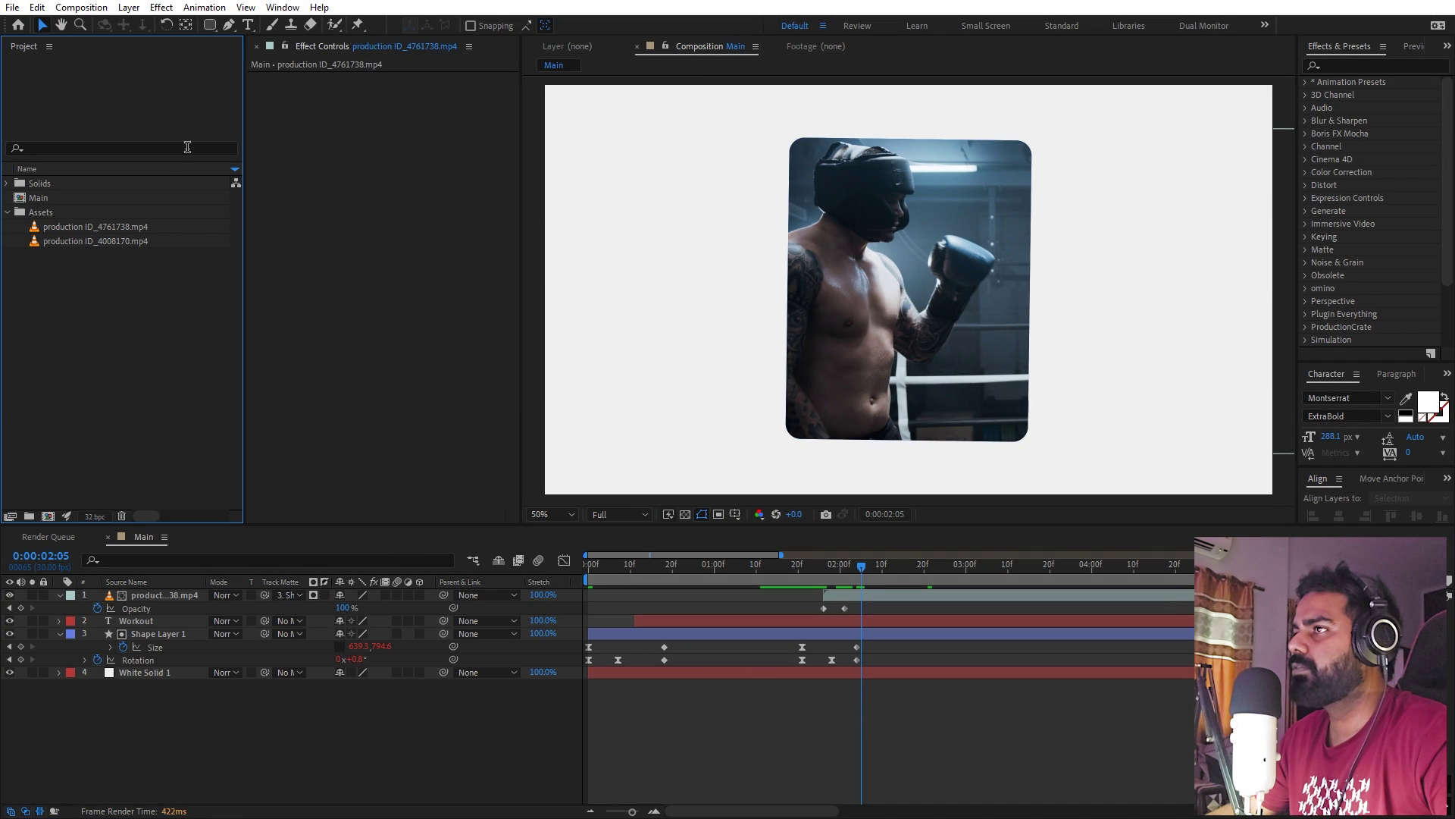
{"action": "left_click_drag", "start_coordinate": [210, 25], "coordinate": [243, 67]}
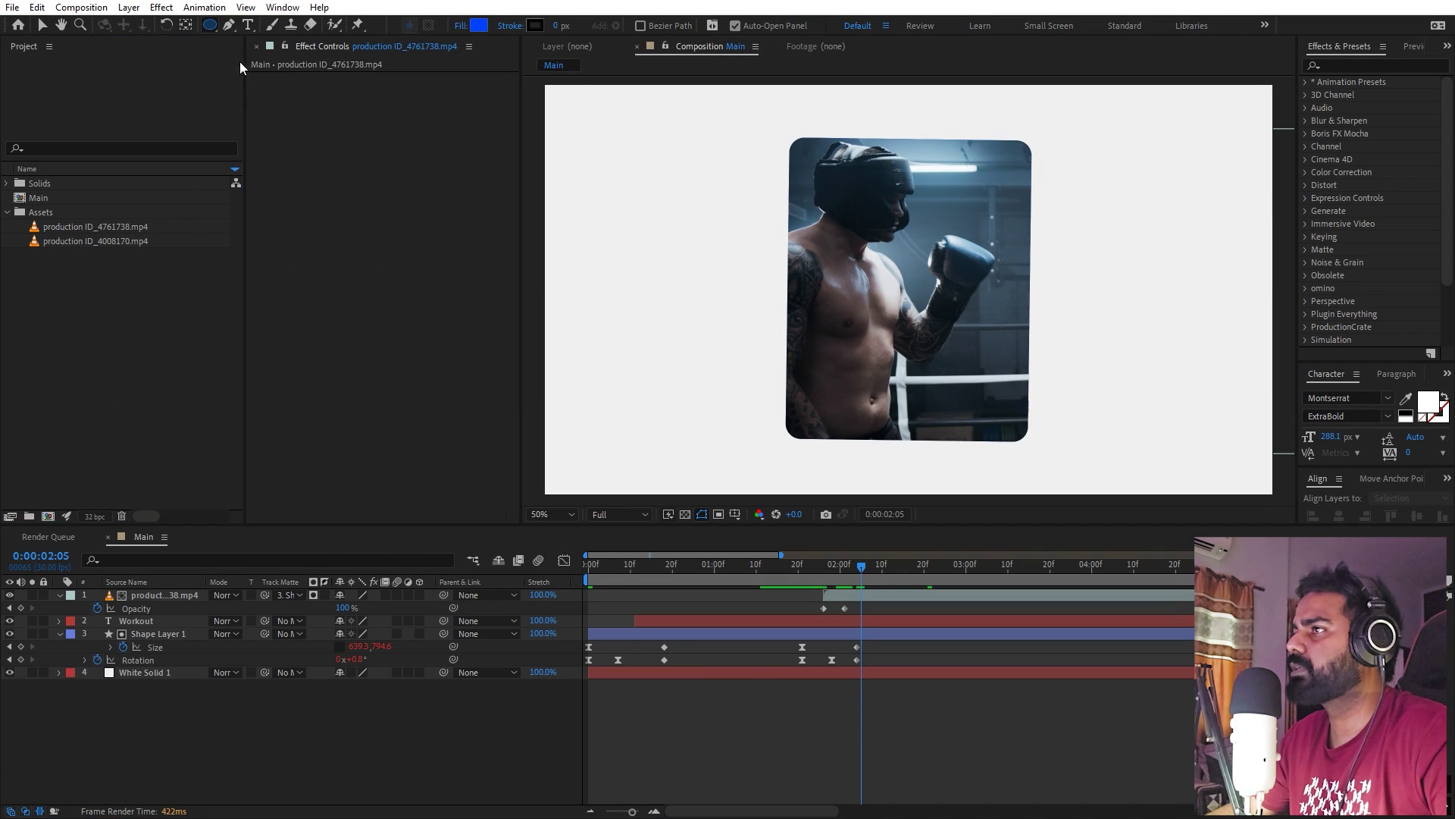
{"action": "left_click", "coordinate": [800, 672]}
{"action": "left_click_drag", "start_coordinate": [888, 302], "coordinate": [946, 361]}
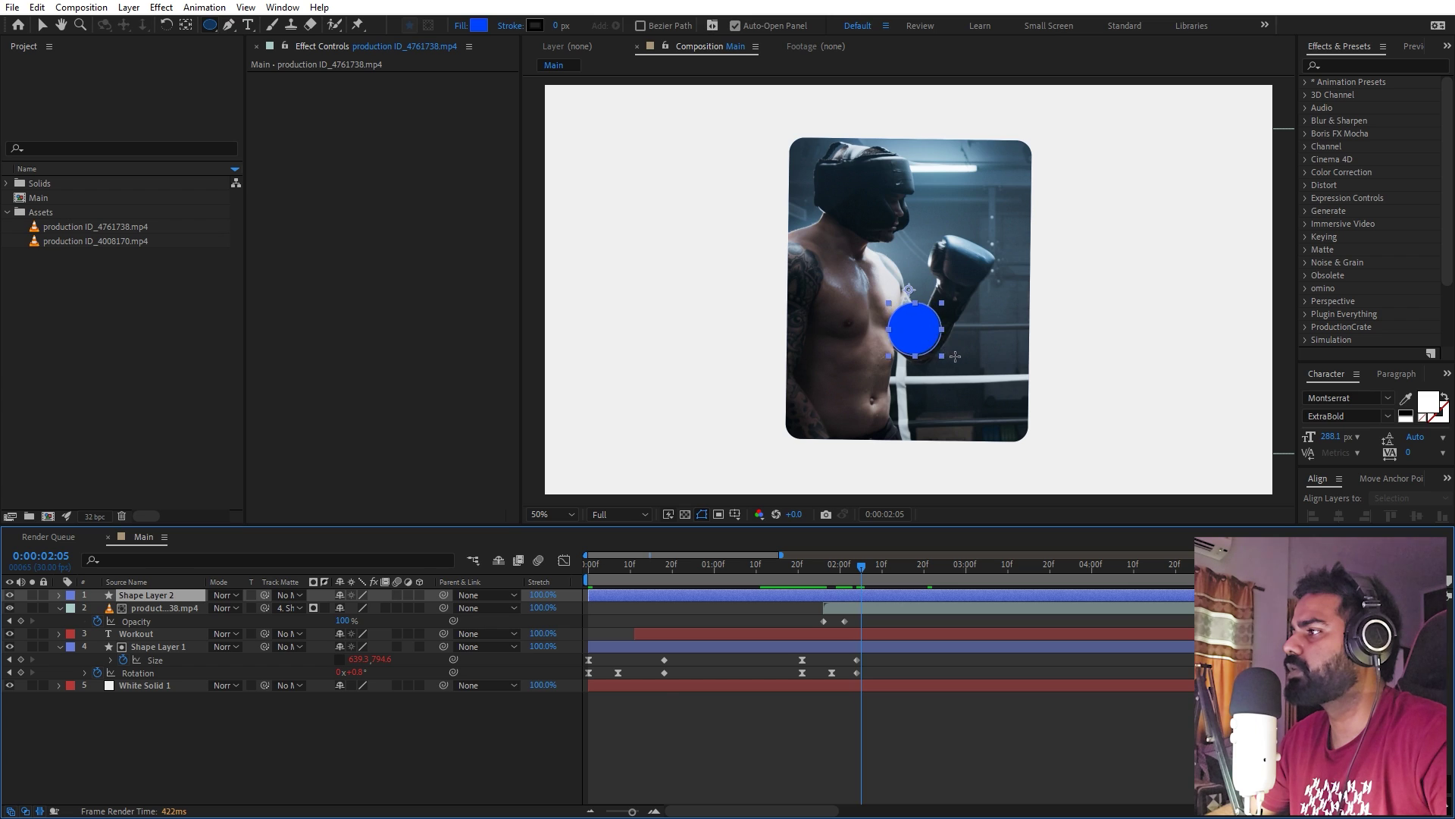
{"action": "left_click", "coordinate": [1338, 517]}
{"action": "left_click", "coordinate": [1417, 516]}
{"action": "left_click", "coordinate": [184, 25]}
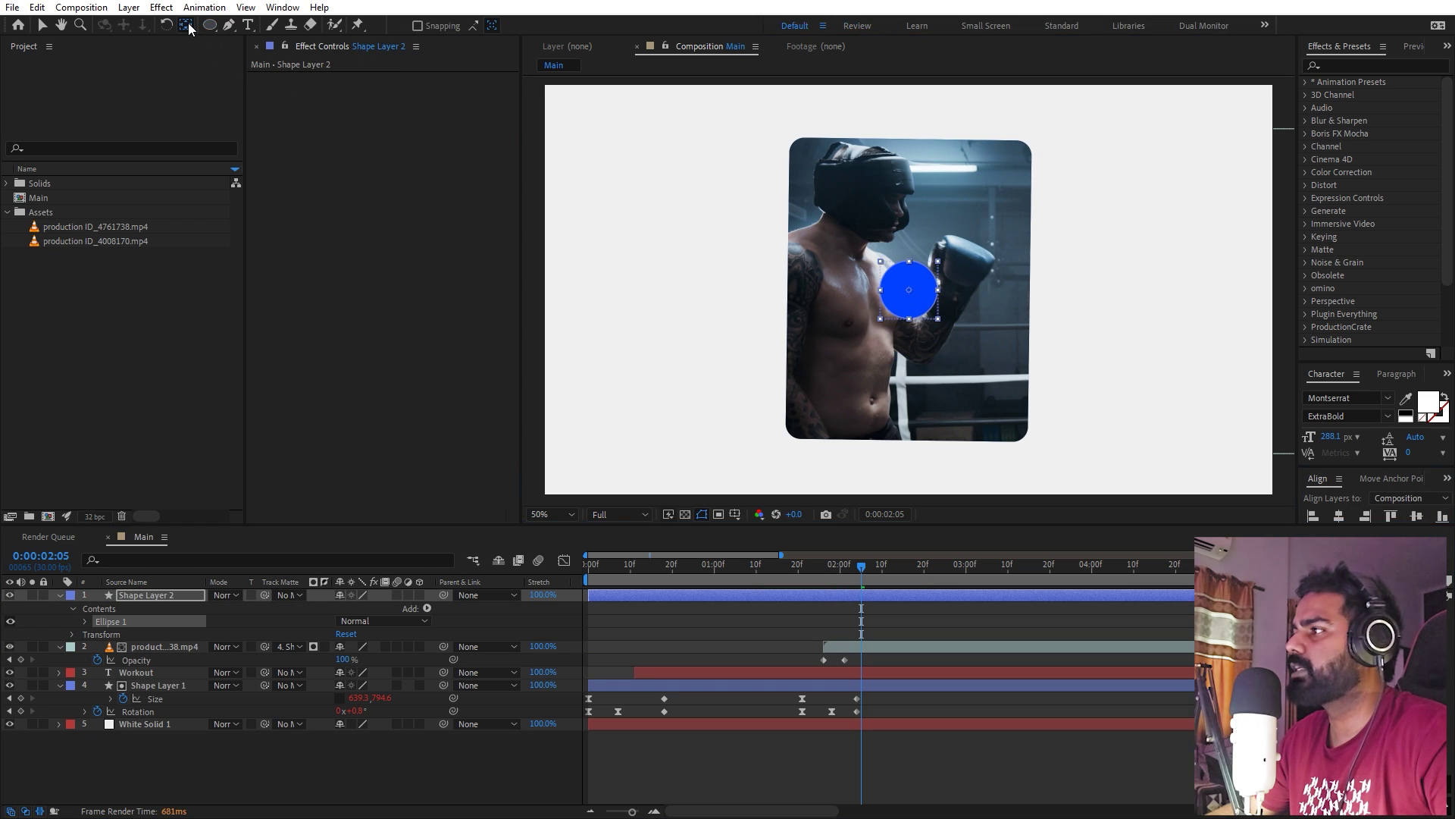
{"action": "left_click", "coordinate": [162, 582]}
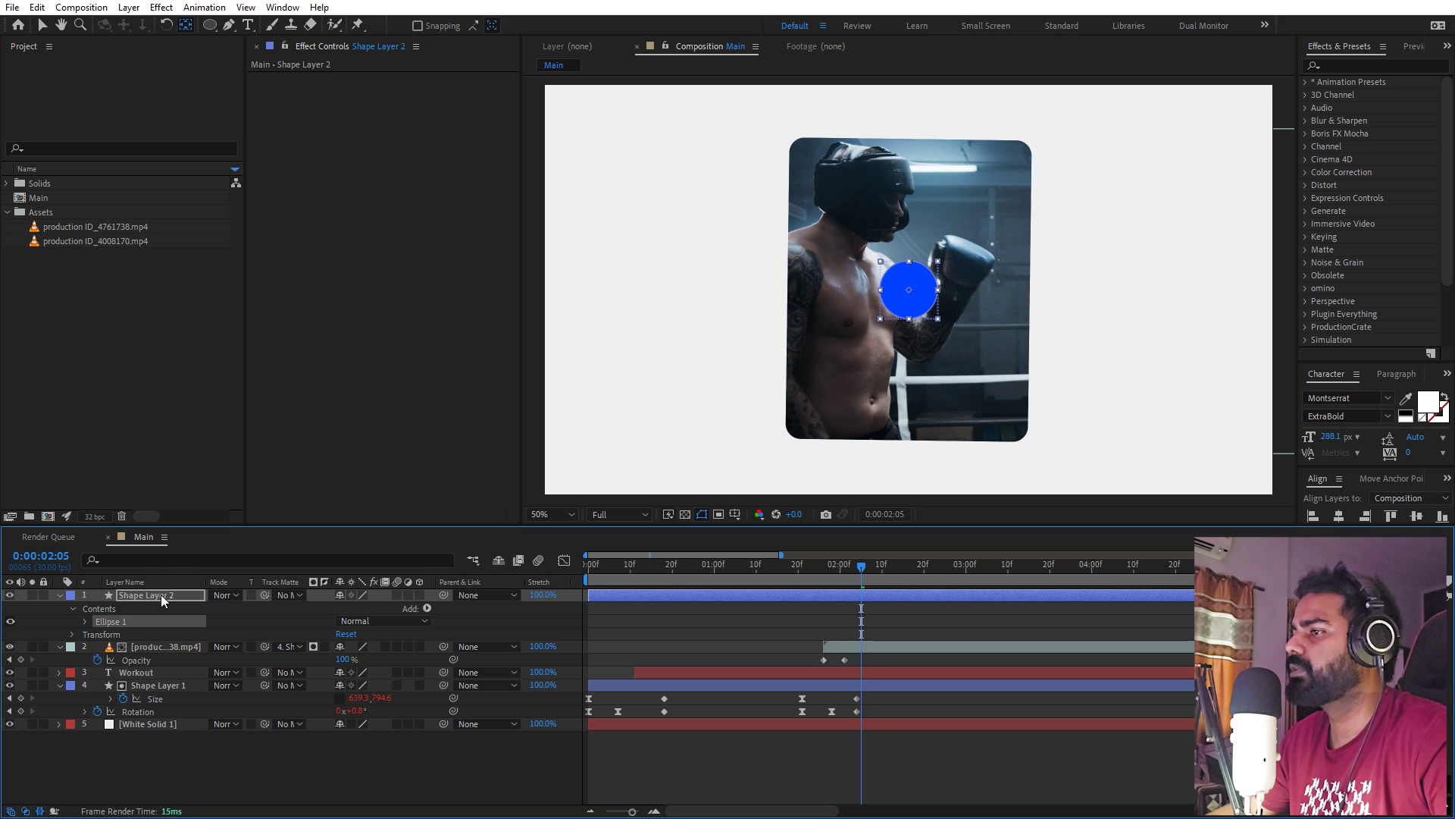
{"action": "left_click", "coordinate": [161, 595]}
{"action": "left_click", "coordinate": [237, 743]}
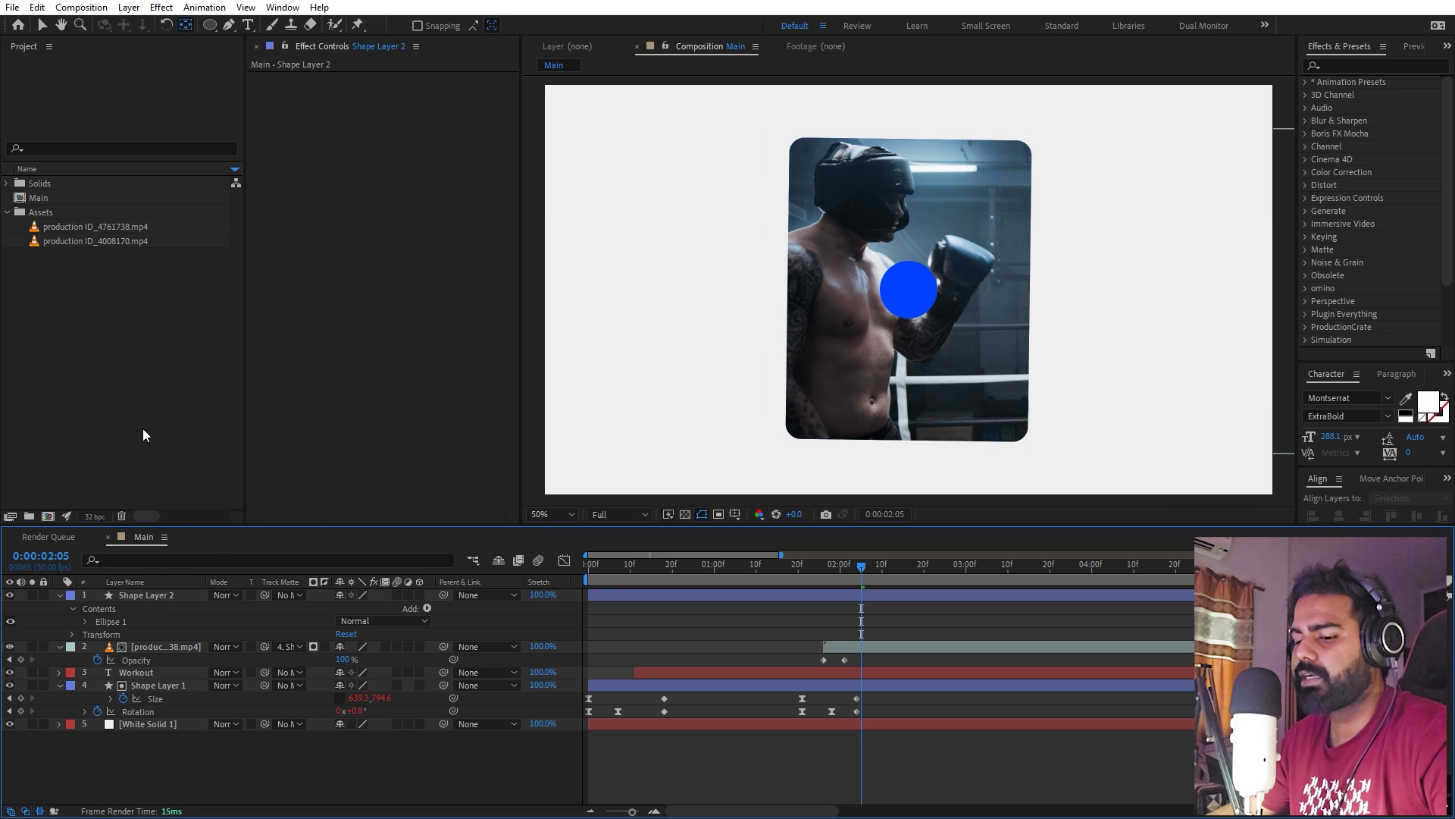
Add a new white text layer reading "+" on the empty background beside the card.
{"action": "left_click", "coordinate": [142, 352]}
{"action": "left_click", "coordinate": [248, 25]}
{"action": "left_click", "coordinate": [796, 731]}
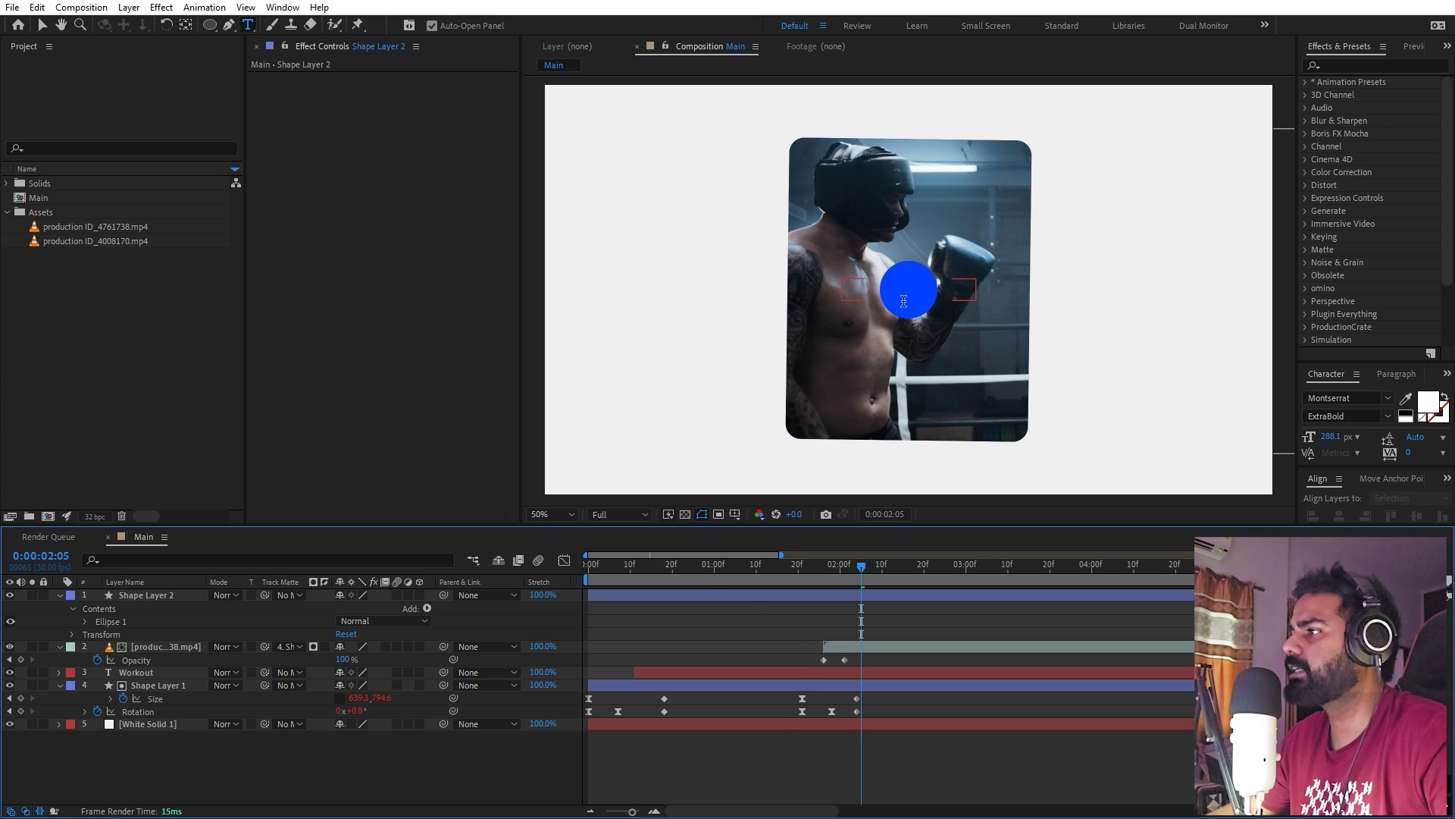
{"action": "left_click", "coordinate": [932, 672]}
{"action": "left_click", "coordinate": [938, 784]}
{"action": "left_click", "coordinate": [710, 336]}
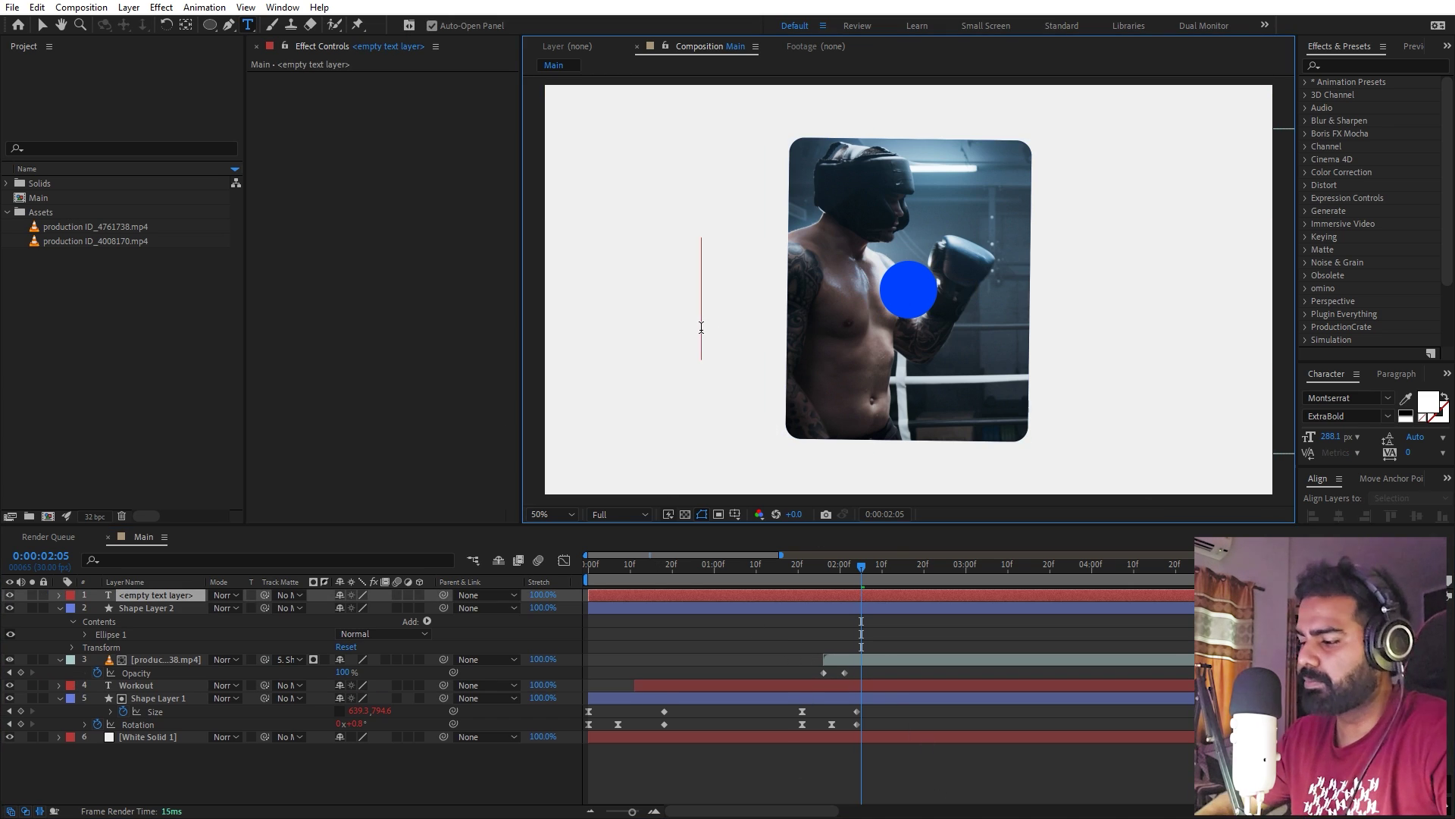
{"action": "type", "text": "+"}
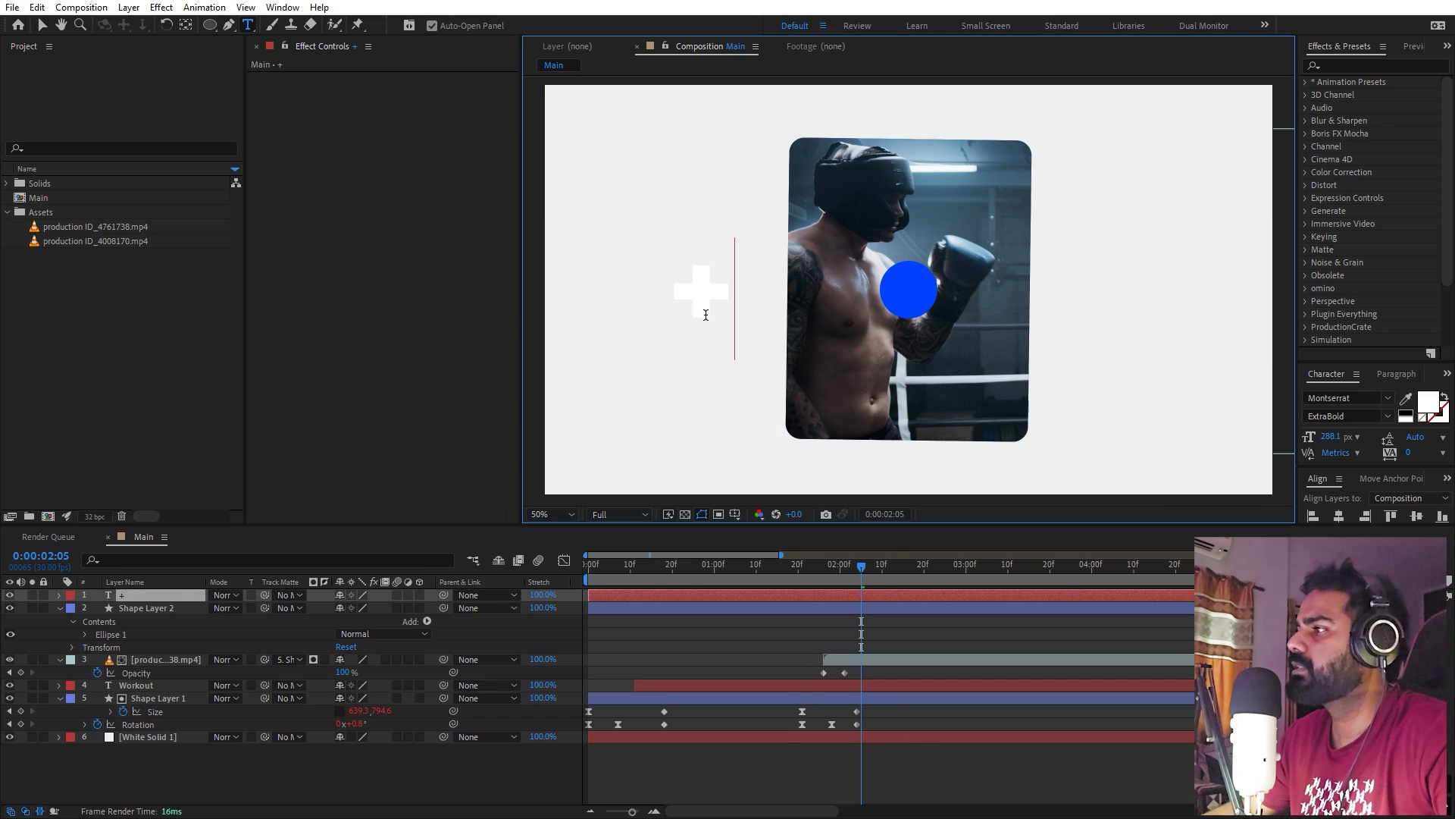
{"action": "left_click", "coordinate": [44, 25]}
Center the "+" text's anchor point and align the text to the composition's center over the blue circle.
{"action": "left_click", "coordinate": [186, 25]}
{"action": "key", "text": "ctrl+alt+Home"}
{"action": "left_click", "coordinate": [179, 608], "text": "ctrl"}
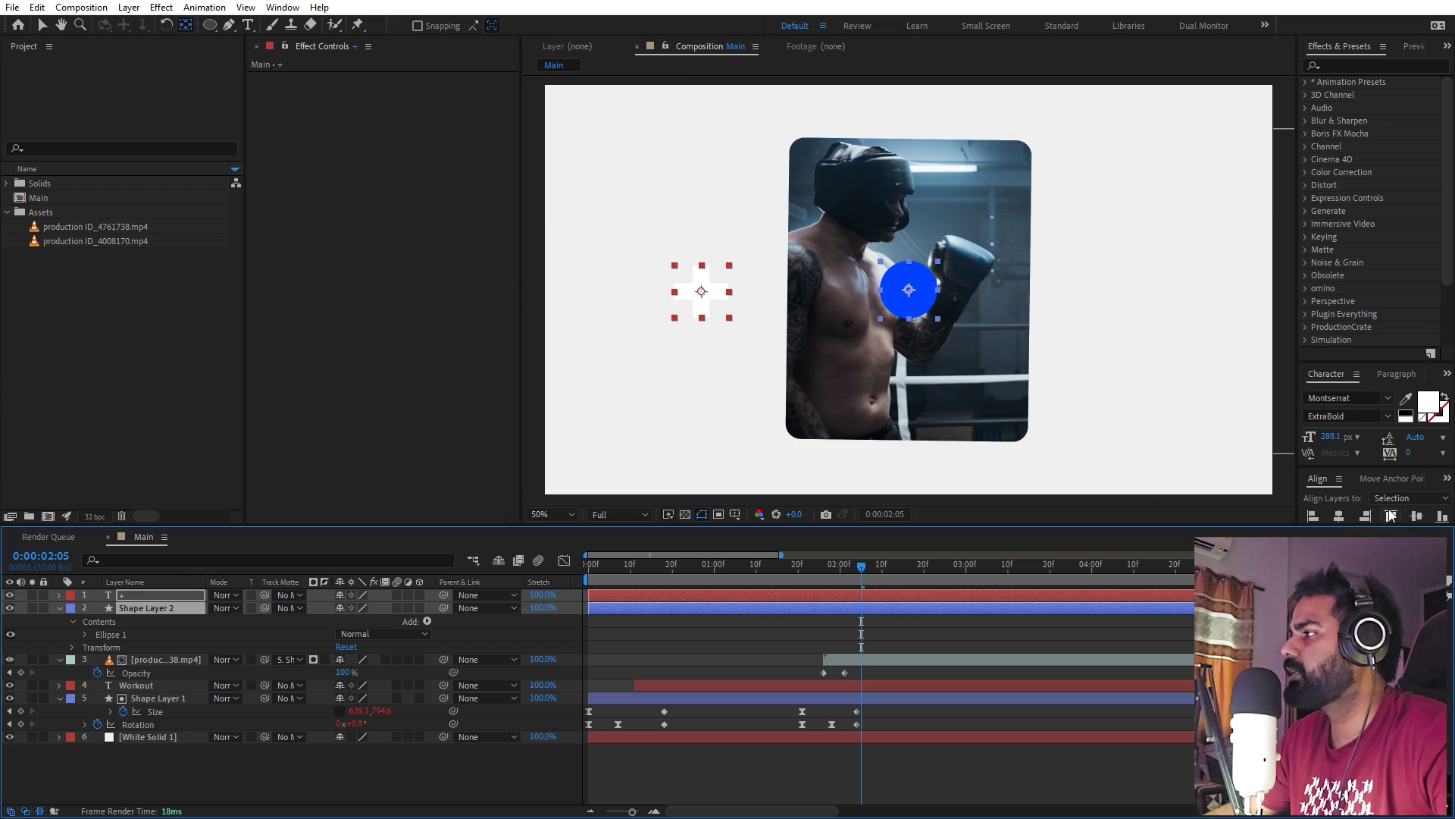
{"action": "left_click", "coordinate": [1161, 674]}
{"action": "left_click", "coordinate": [1094, 607]}
{"action": "left_click", "coordinate": [1093, 596]}
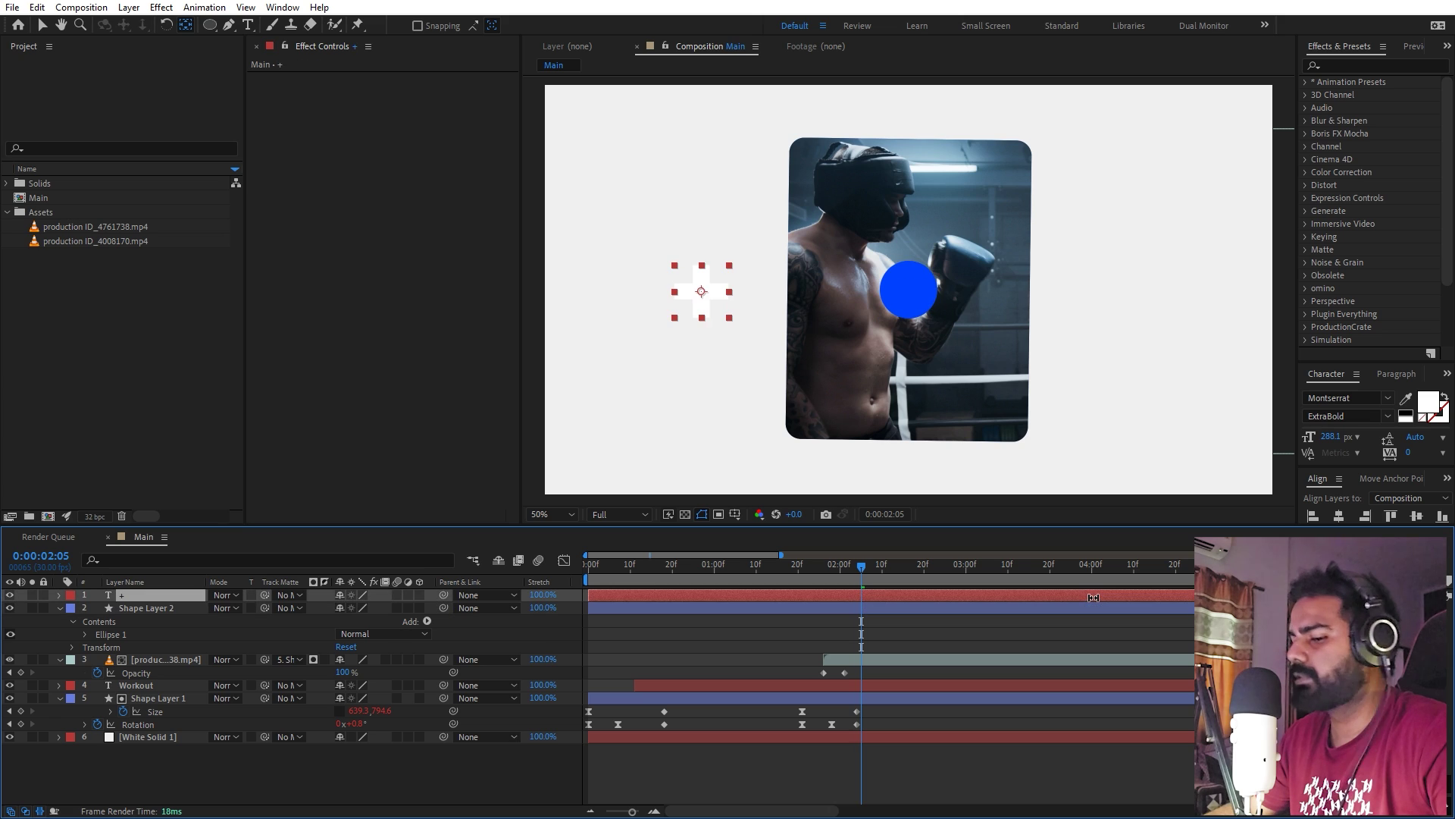
{"action": "left_click", "coordinate": [1338, 515]}
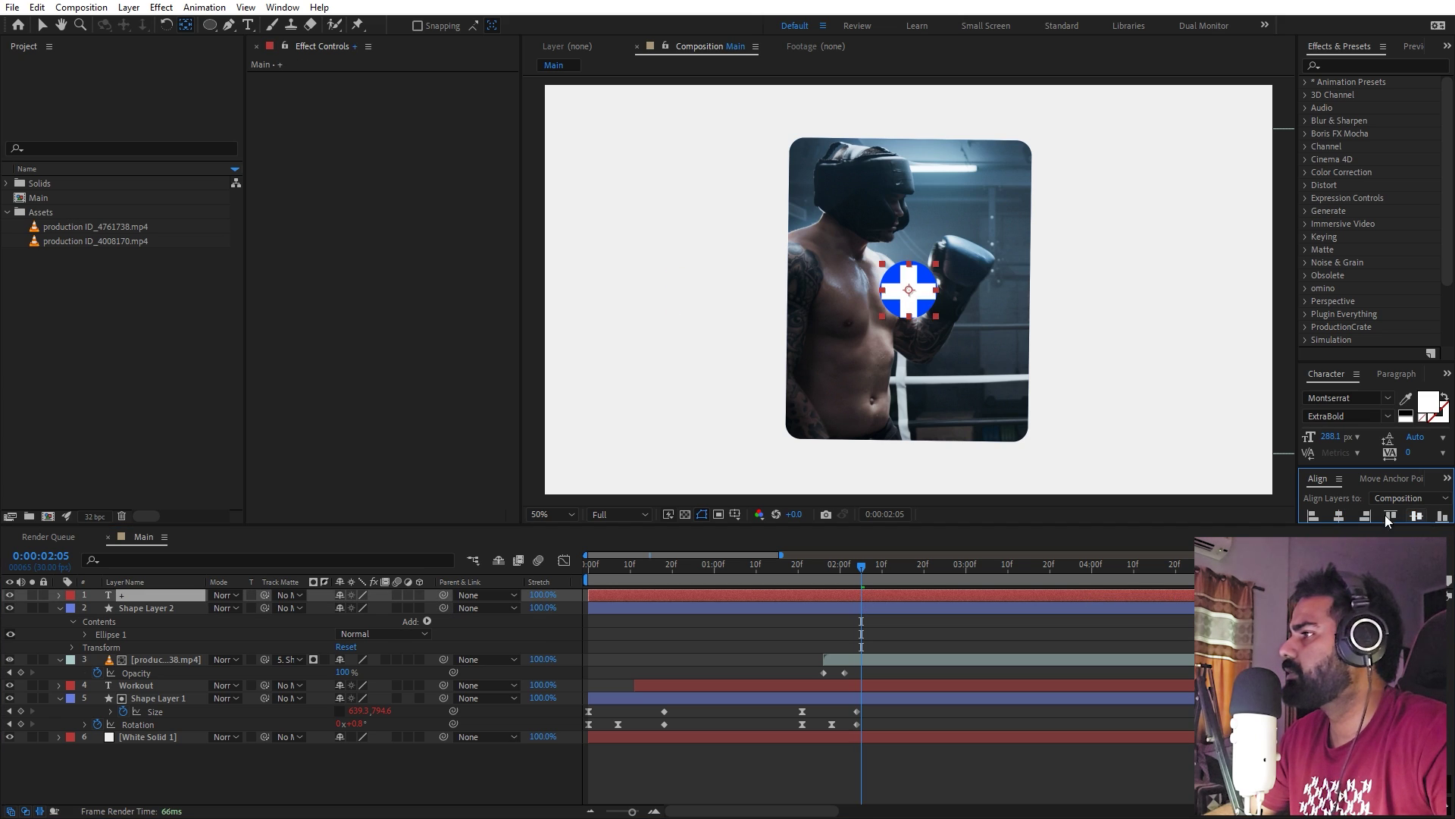
{"action": "left_click", "coordinate": [1416, 516]}
Scale the "+" text down to 43.2% so that it fits inside the circle.
{"action": "left_click", "coordinate": [156, 596]}
{"action": "key", "text": "v"}
{"action": "key", "text": "s"}
{"action": "left_click_drag", "start_coordinate": [361, 610], "coordinate": [84, 623]}
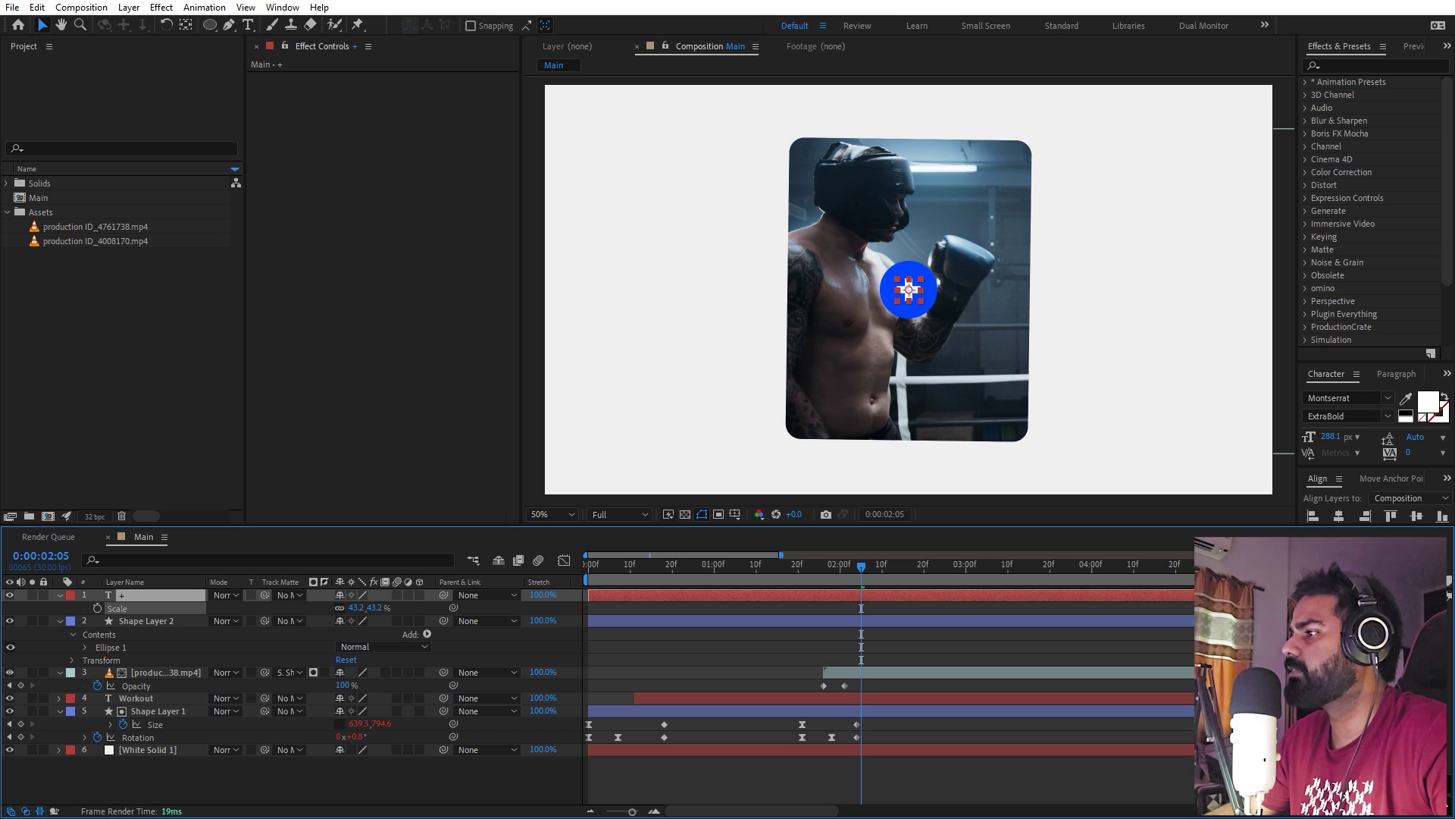
{"action": "left_click", "coordinate": [1193, 271]}
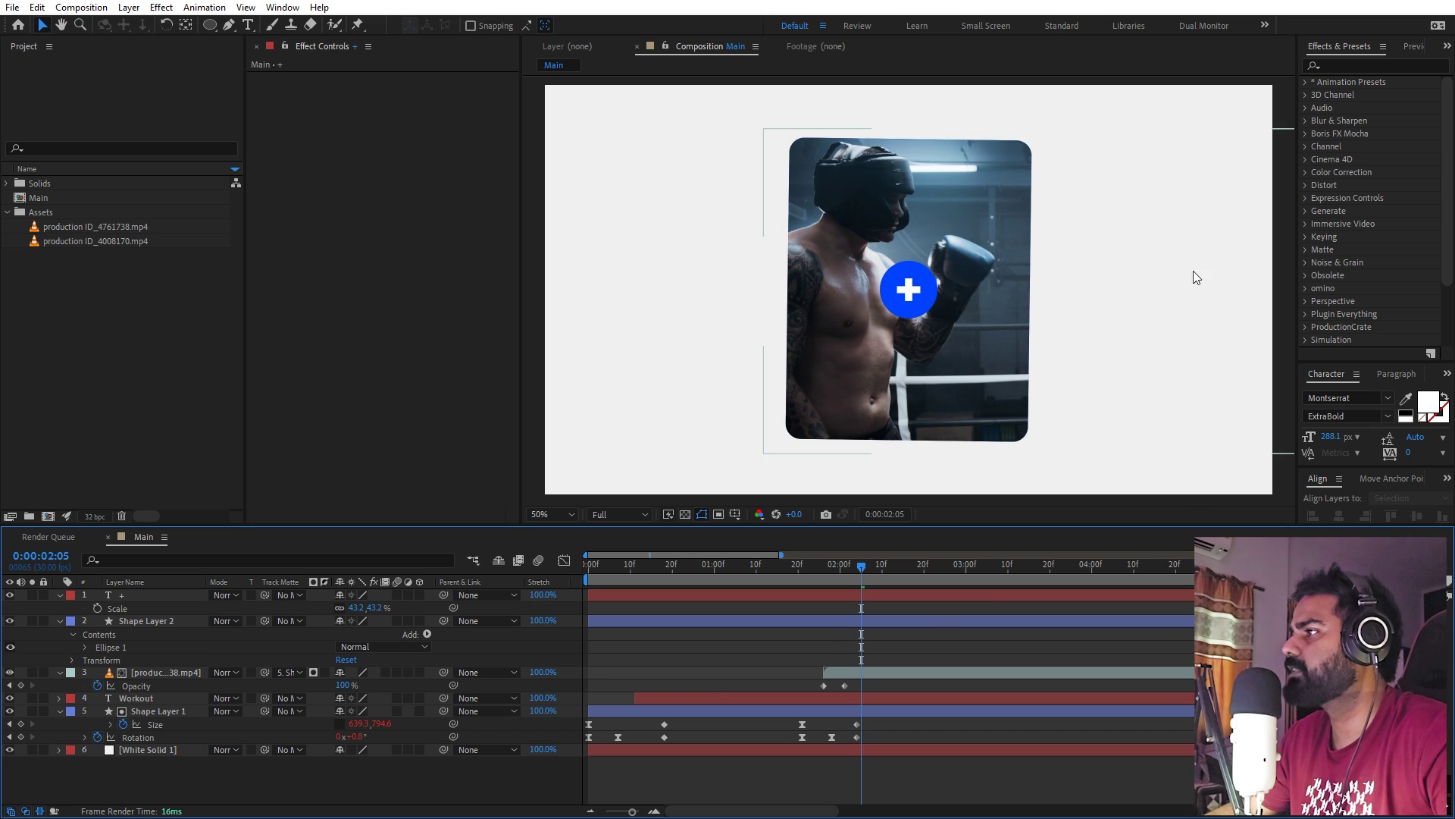
Change the font weight of the "+" text to SemiBold.
{"action": "double_click", "coordinate": [908, 292]}
{"action": "left_click", "coordinate": [1383, 414]}
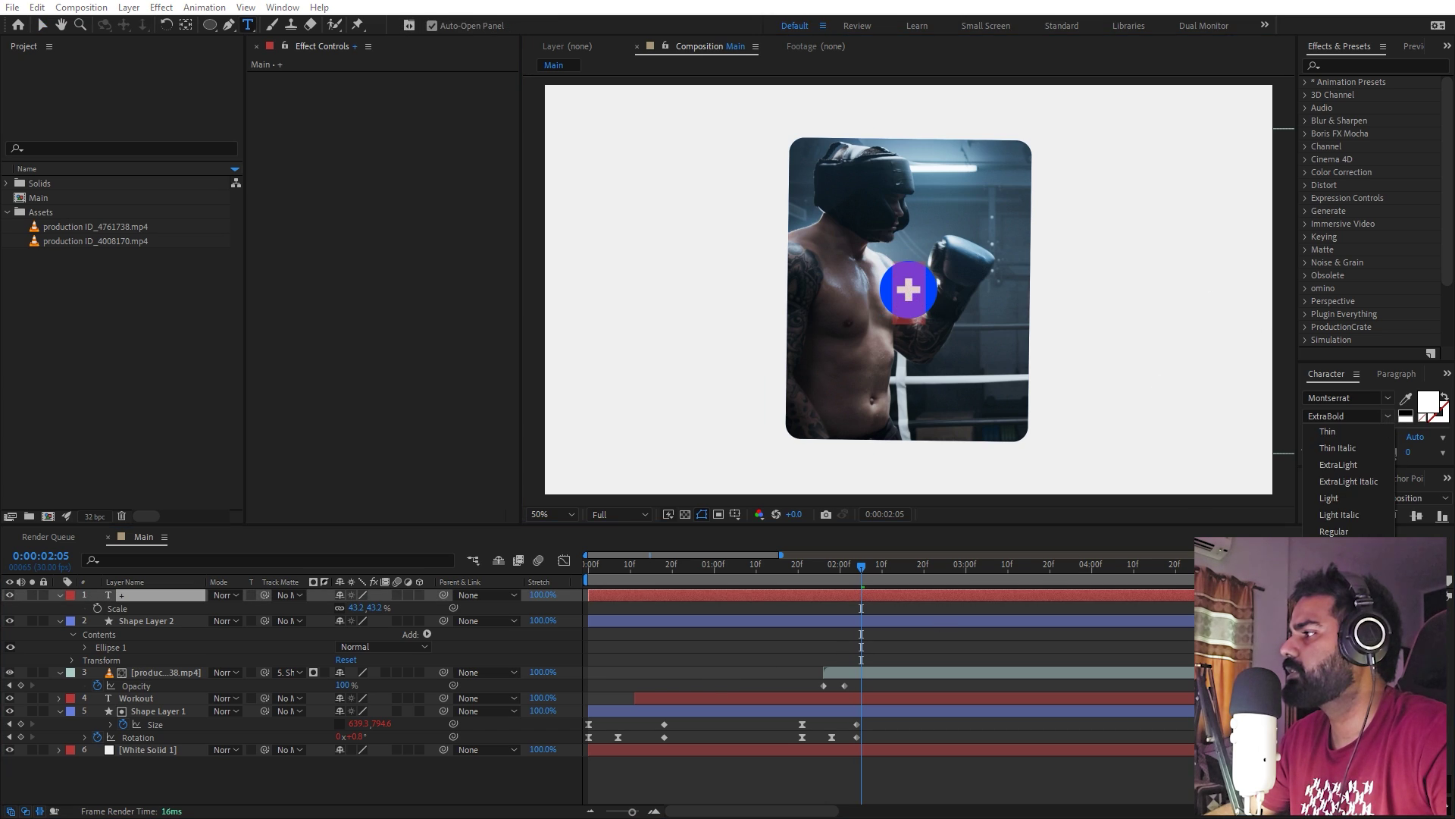
{"action": "left_click", "coordinate": [1337, 598]}
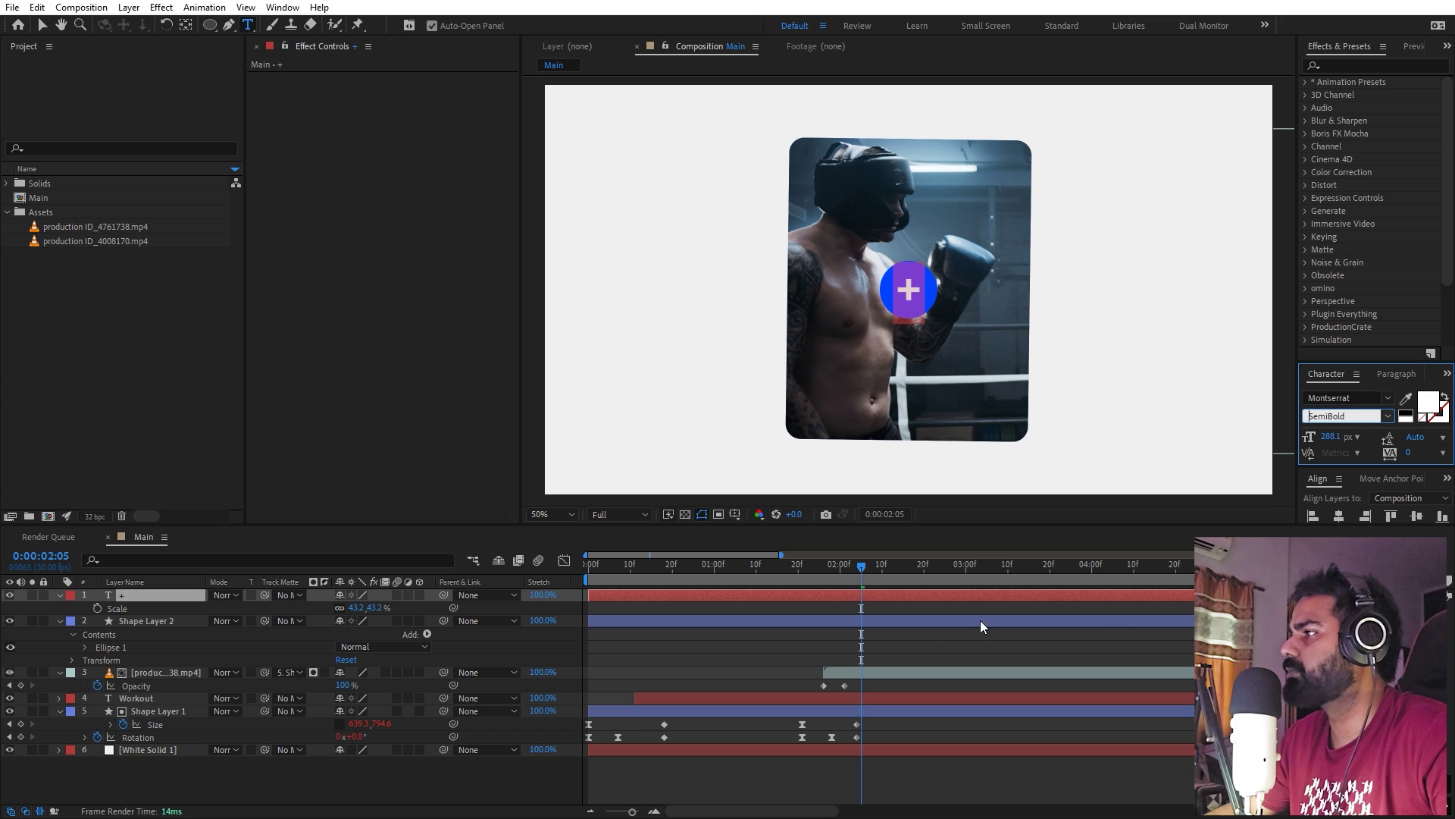
{"action": "left_click", "coordinate": [902, 625]}
{"action": "left_click", "coordinate": [675, 635]}
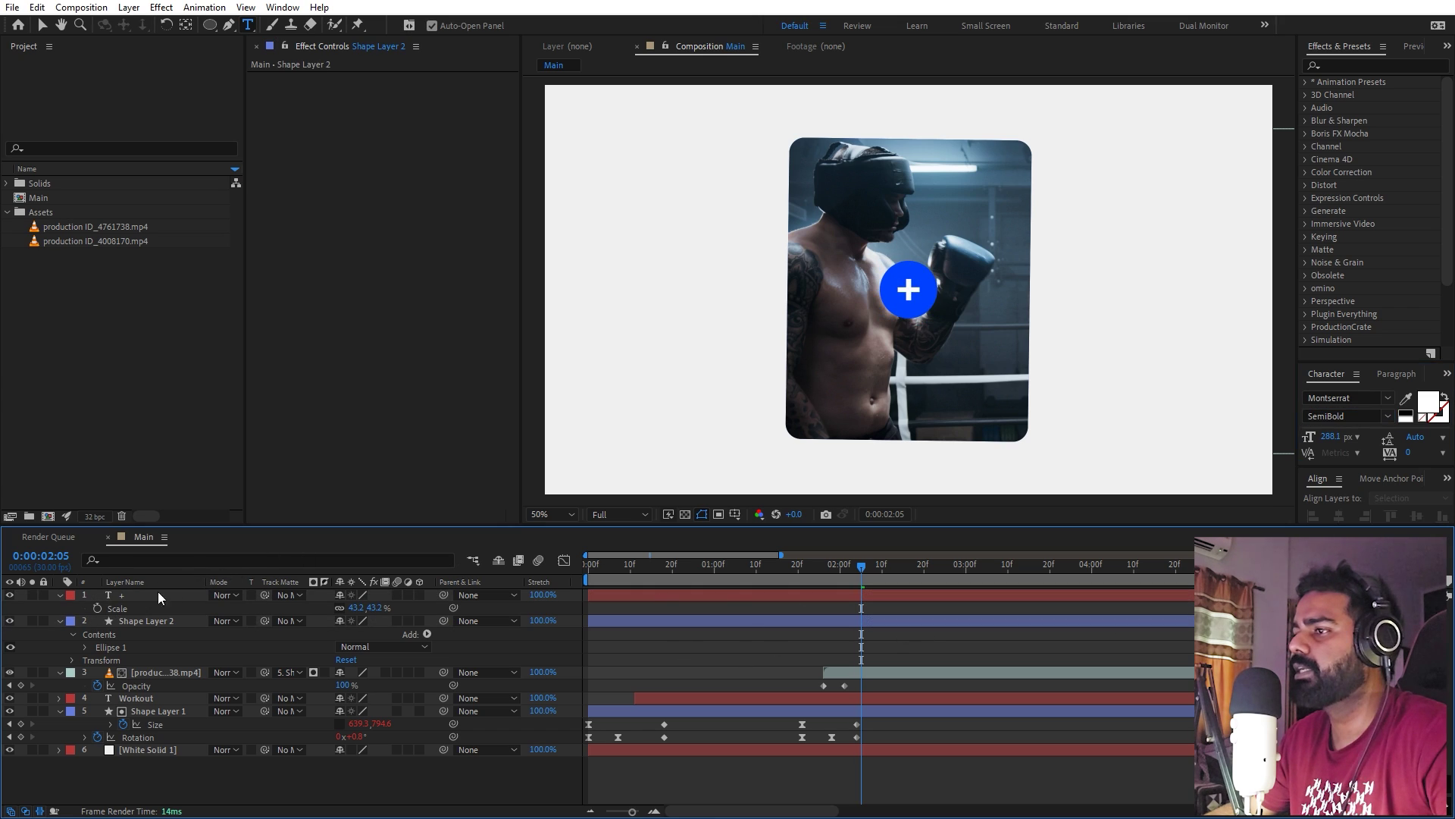
Move the "+" text and the blue circle together into the lower-right corner of the boxing card.
{"action": "left_click", "coordinate": [120, 595]}
{"action": "left_click", "coordinate": [128, 621], "text": "shift"}
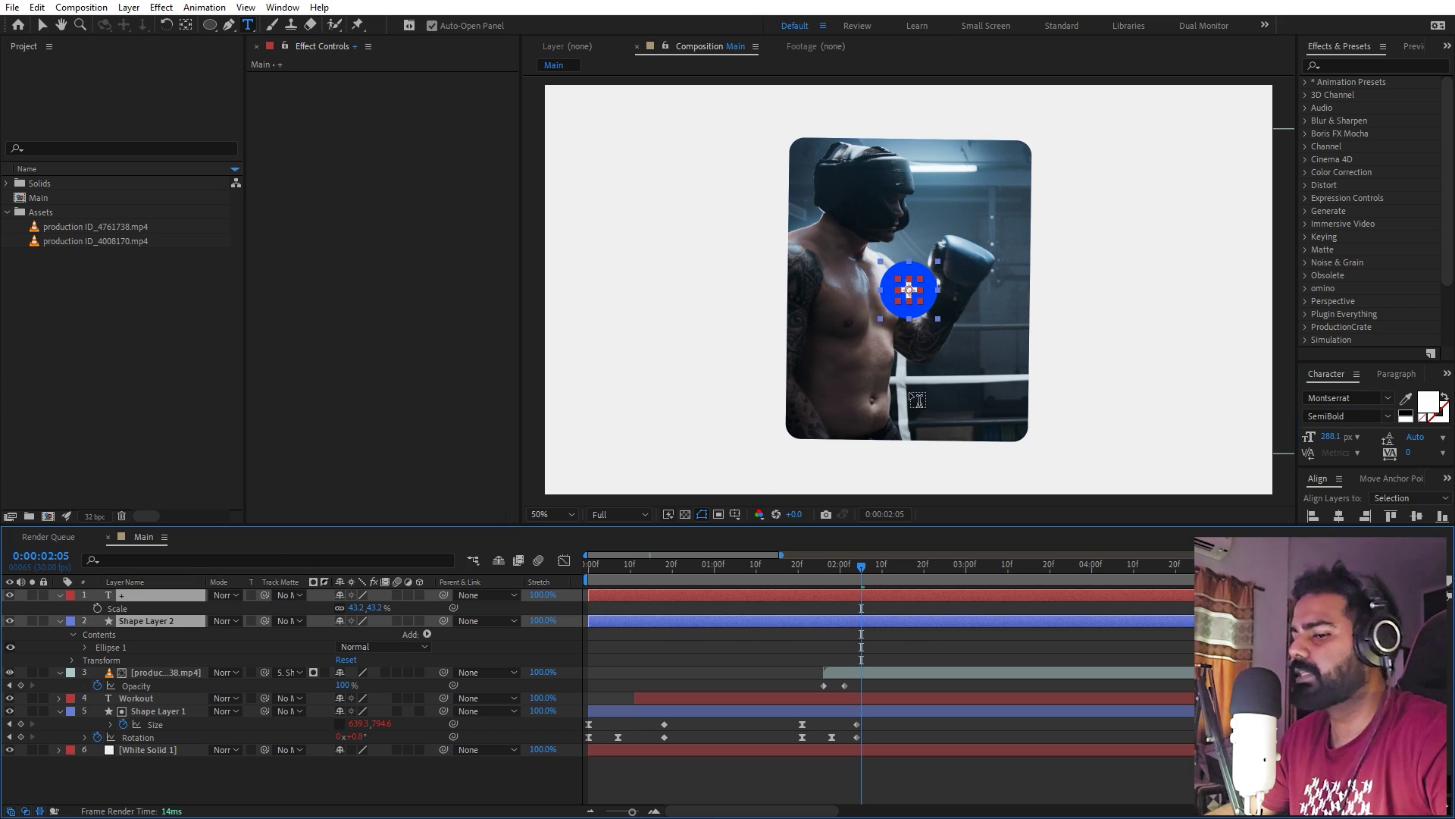
{"action": "key", "text": "v"}
{"action": "scroll", "coordinate": [931, 311], "scroll_direction": "up", "scroll_amount": 1}
{"action": "left_click_drag", "start_coordinate": [993, 347], "coordinate": [915, 243]}
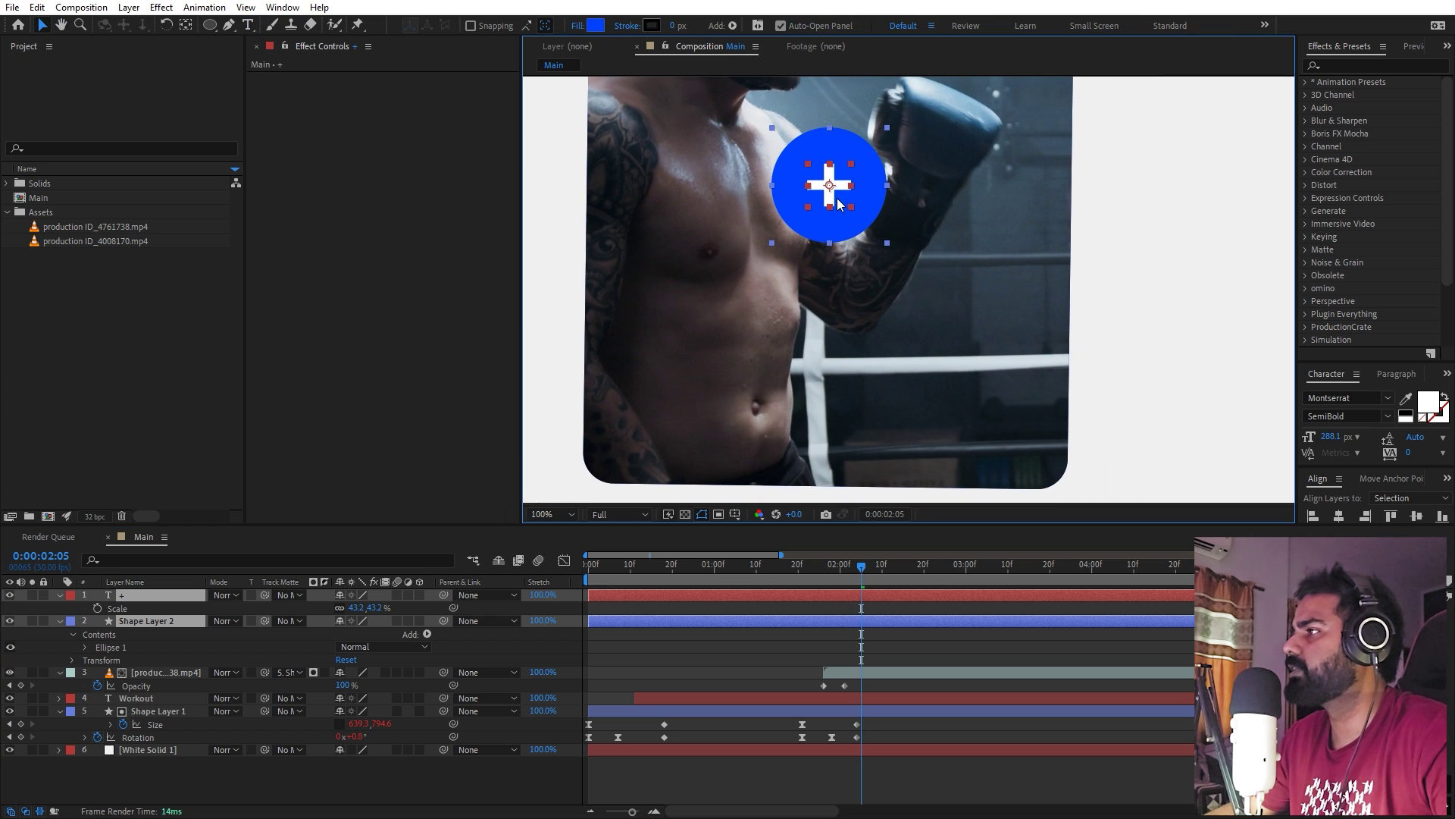
{"action": "left_click_drag", "start_coordinate": [861, 190], "coordinate": [1009, 409]}
{"action": "left_click", "coordinate": [710, 646]}
Shift the "+" layer and Shape Layer 2 in time so both start at 0:00:01:26 with the boxing clip.
{"action": "left_click", "coordinate": [644, 594]}
{"action": "left_click", "coordinate": [626, 623], "text": "shift"}
{"action": "left_click_drag", "start_coordinate": [667, 599], "coordinate": [902, 599]}
{"action": "left_click", "coordinate": [731, 632]}
Keyframe the "+" text's Rotation at 0° and Scale at 43.2% at 0:00:02:05.
{"action": "left_click", "coordinate": [132, 596]}
{"action": "key", "text": "r"}
{"action": "left_click", "coordinate": [97, 607]}
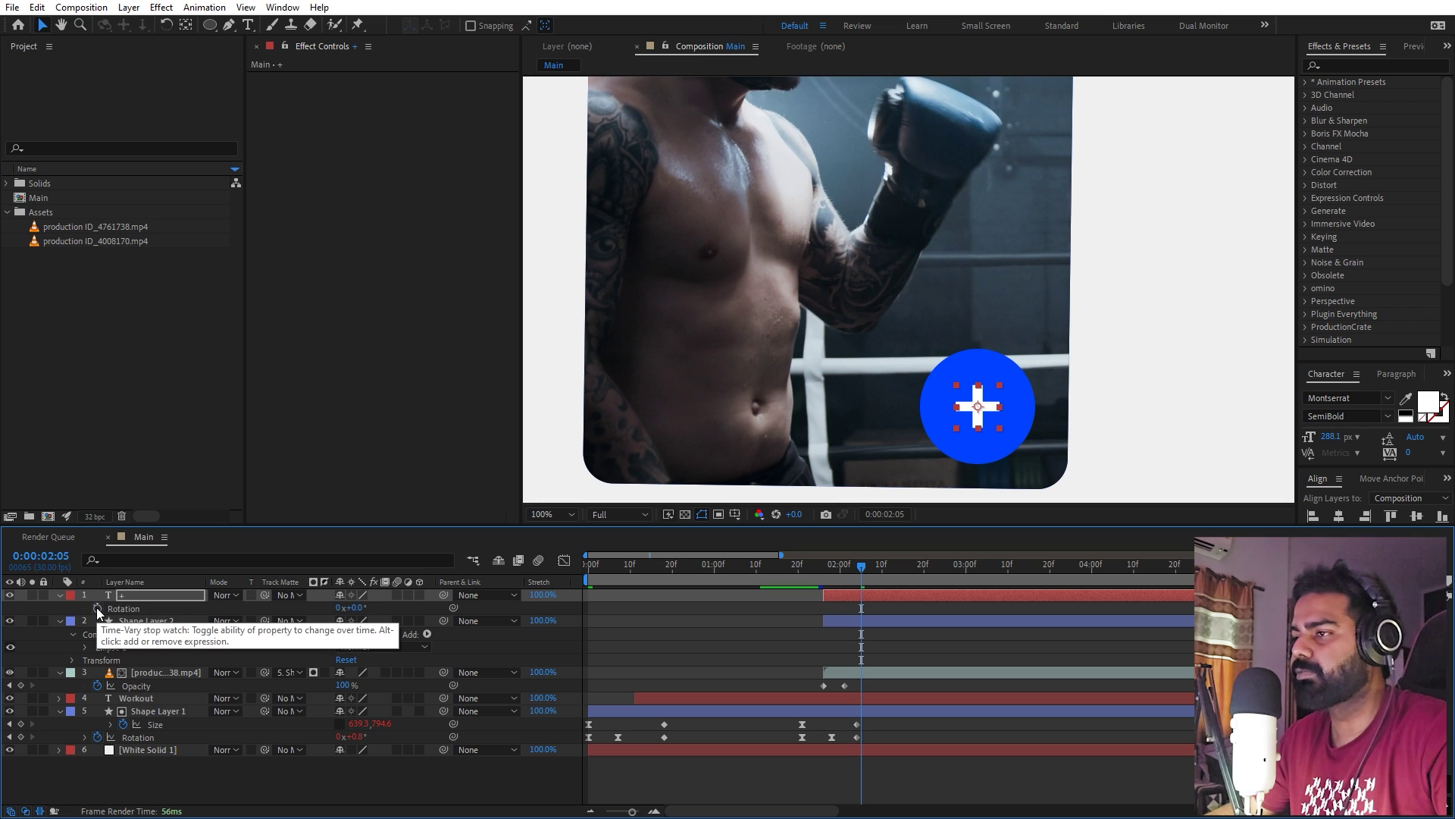
{"action": "key", "text": "shift+s"}
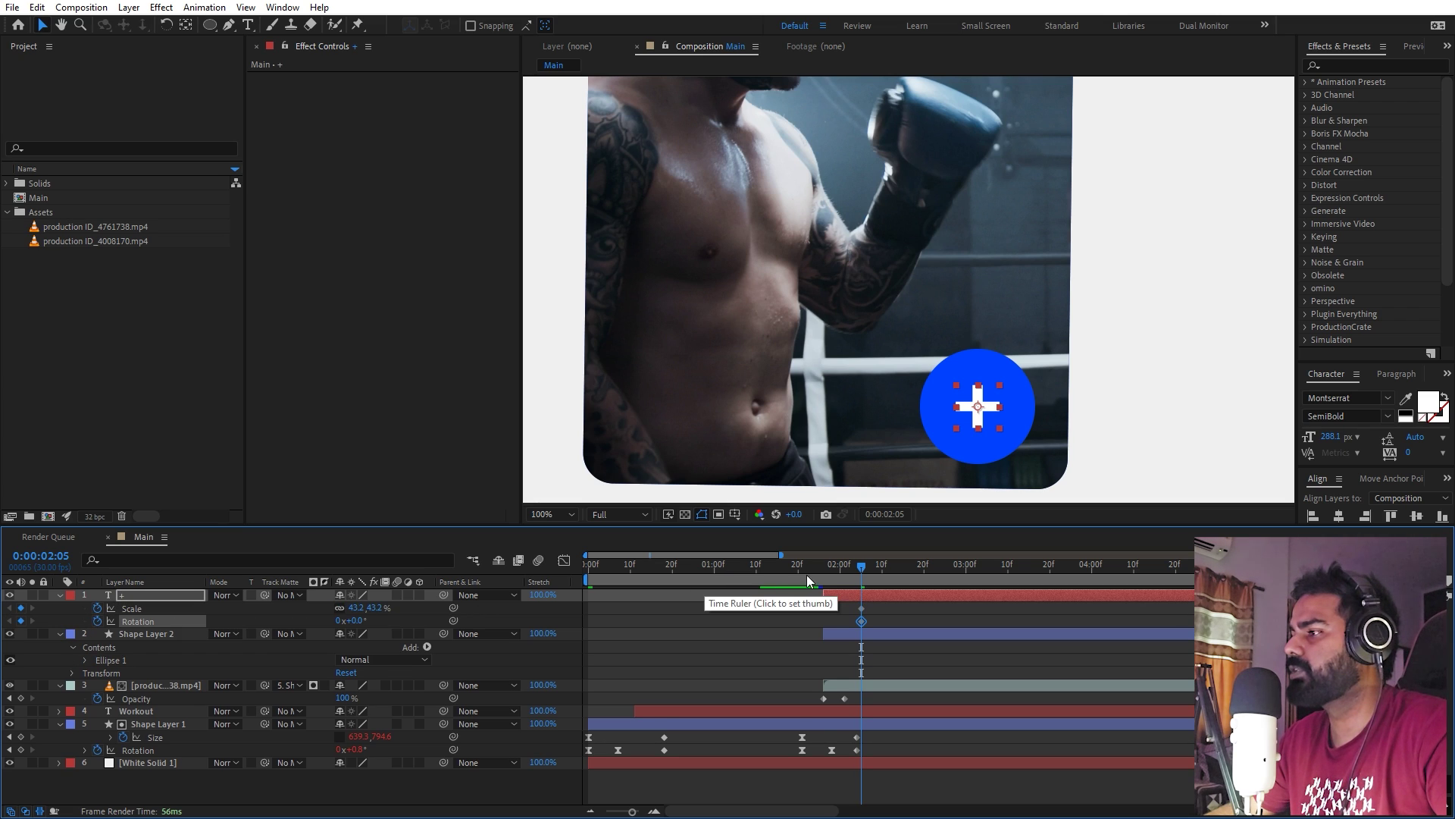
At 0:00:01:26, set the "+" text's Rotation to -1x-20.0° and its Scale to 0%.
{"action": "left_click", "coordinate": [834, 581]}
{"action": "left_click_drag", "start_coordinate": [832, 576], "coordinate": [824, 576]}
{"action": "left_click_drag", "start_coordinate": [356, 621], "coordinate": [53, 635]}
{"action": "left_click", "coordinate": [362, 610]}
{"action": "type", "text": "0"}
{"action": "key", "text": "Return"}
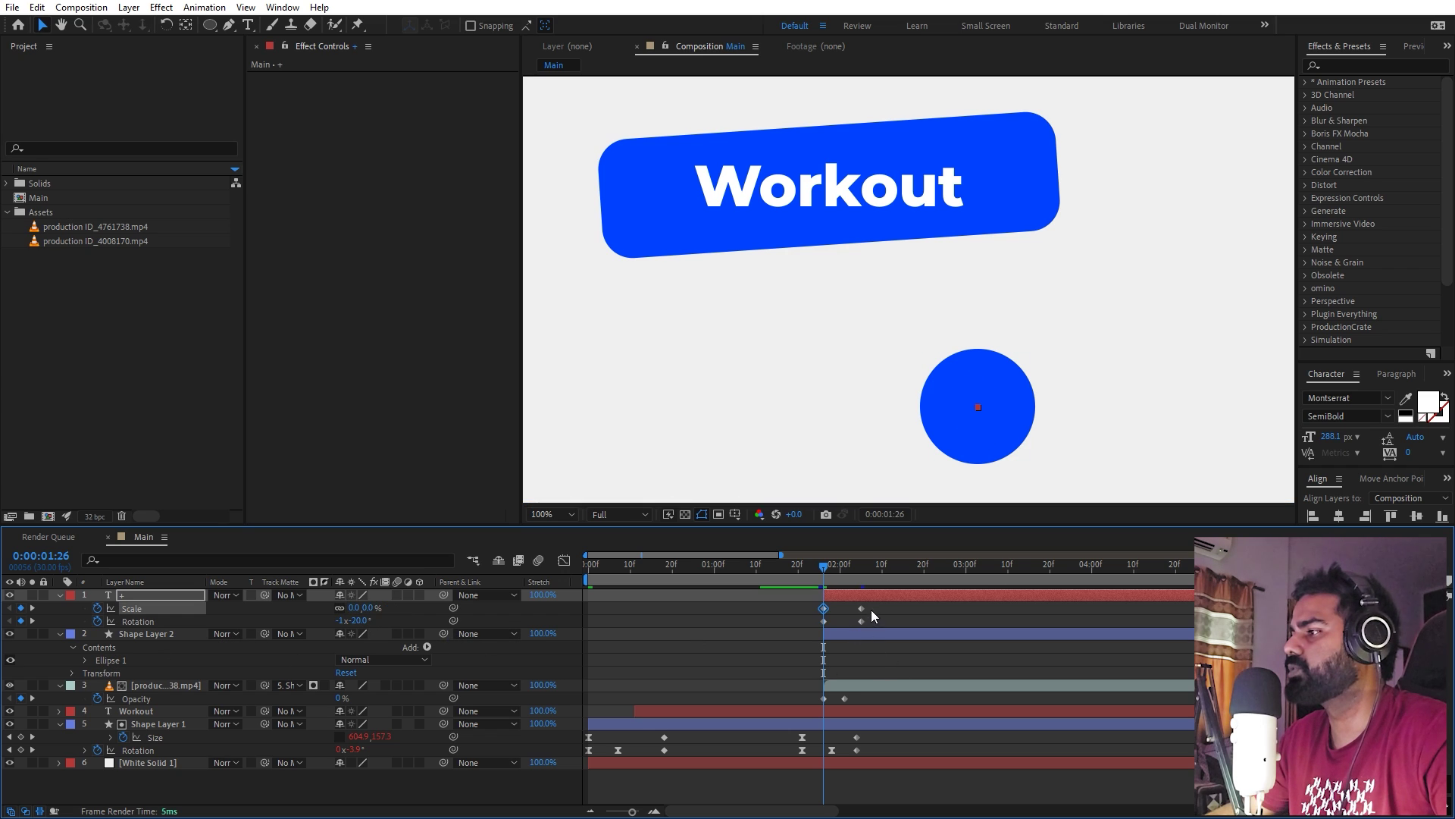
Ease the "+" text's Scale and Rotation keyframes with a speed curve peaking early and slowing toward the end, and preview it.
{"action": "left_click_drag", "start_coordinate": [880, 605], "coordinate": [743, 635]}
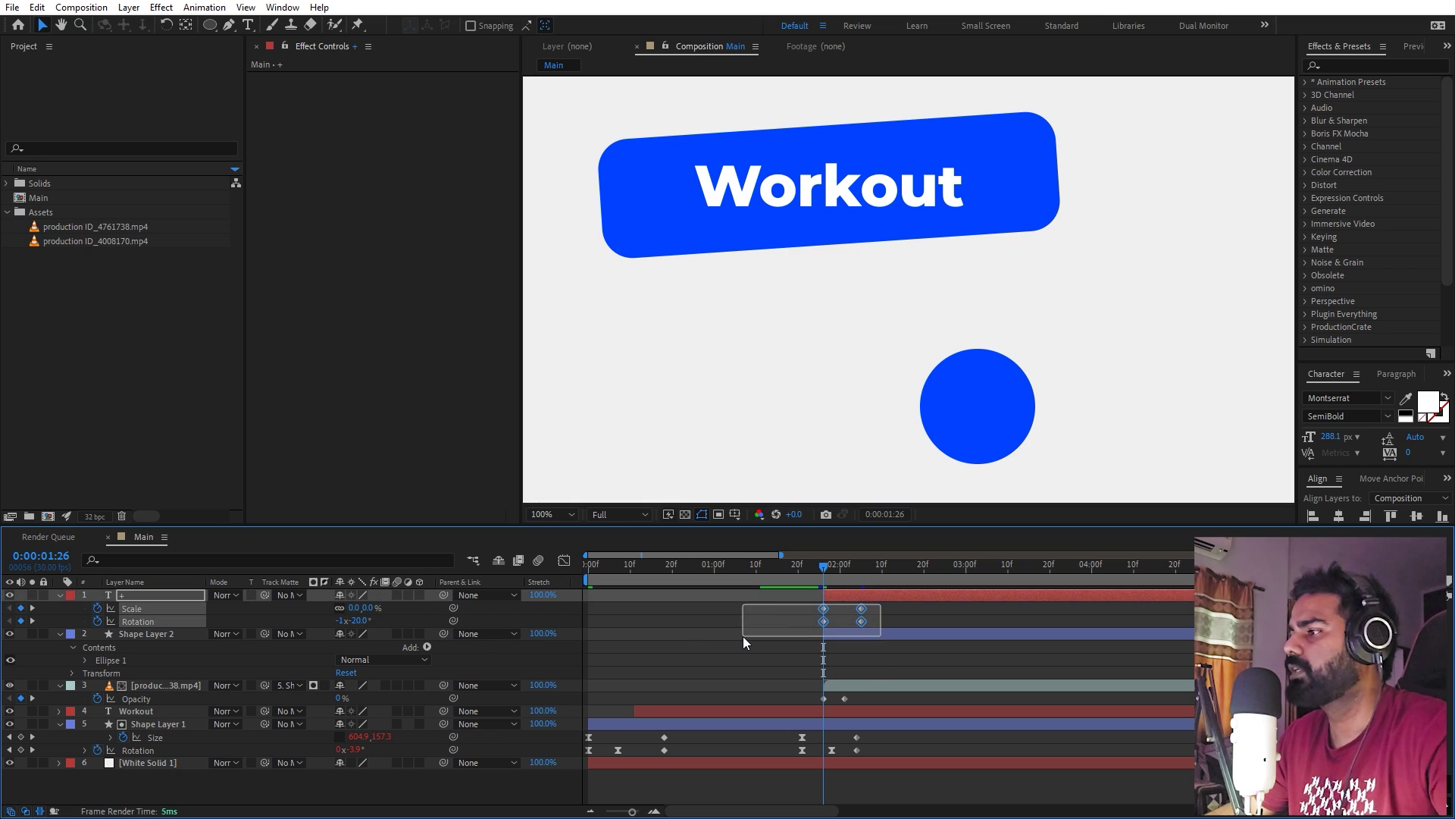
{"action": "left_click", "coordinate": [564, 560]}
{"action": "left_click_drag", "start_coordinate": [918, 687], "coordinate": [803, 737]}
{"action": "scroll", "coordinate": [803, 736], "scroll_direction": "up", "scroll_amount": 3}
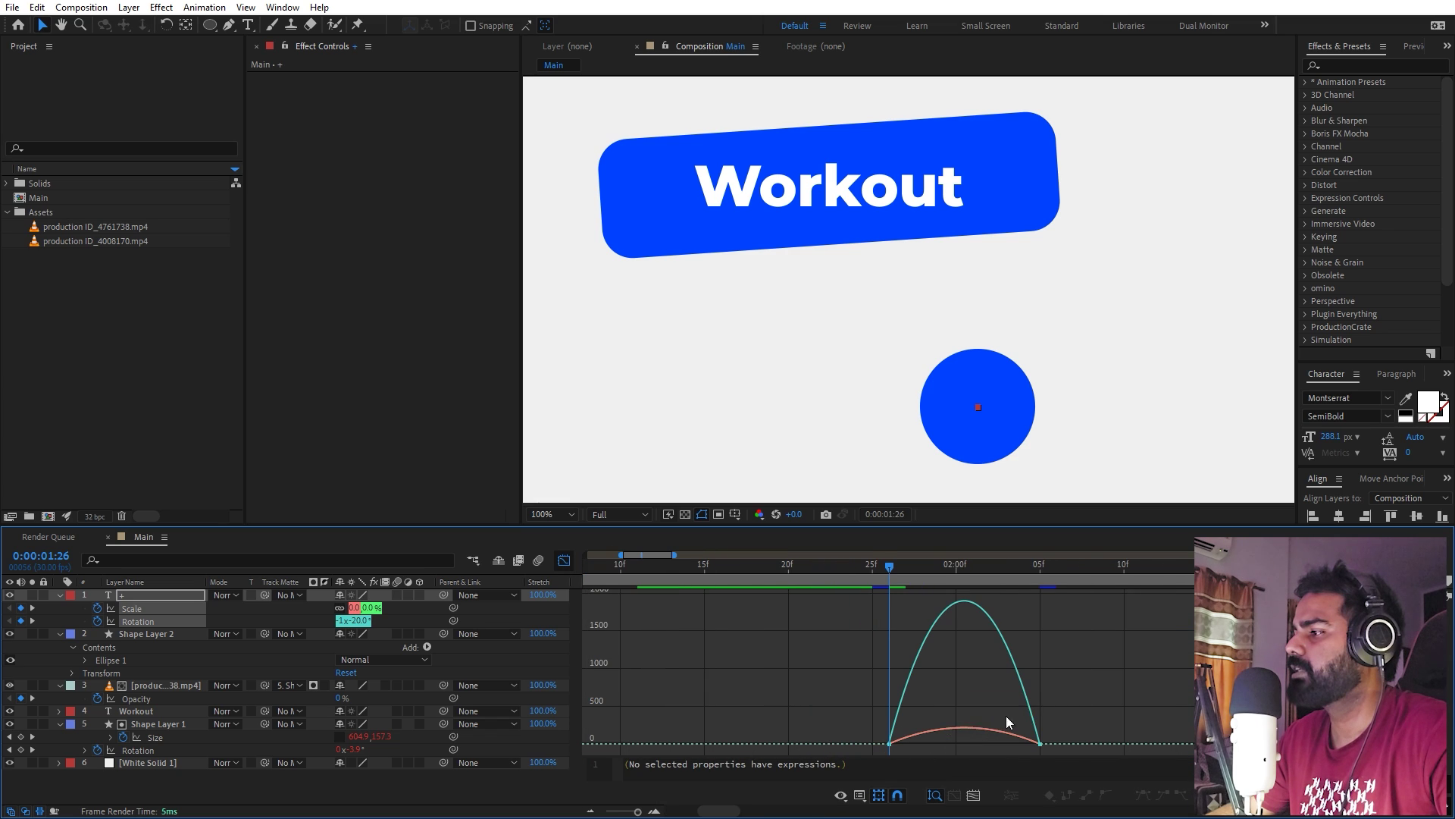
{"action": "left_click", "coordinate": [971, 730]}
{"action": "left_click_drag", "start_coordinate": [1015, 738], "coordinate": [964, 741]}
{"action": "key", "text": "space"}
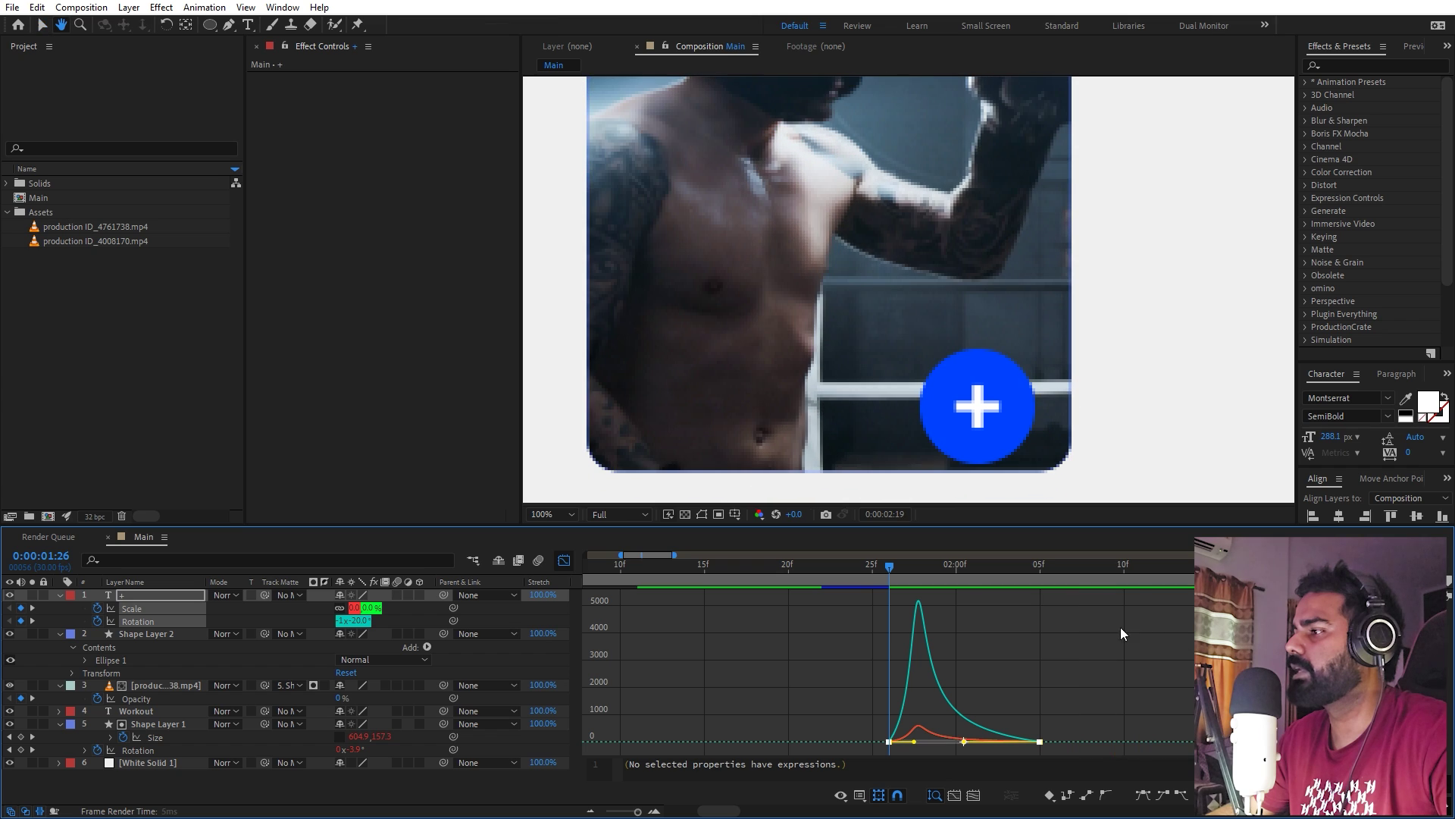
Move the "+" text's ending Scale and Rotation keyframes out to about 0:00:02:29 and preview the longer spin.
{"action": "left_click", "coordinate": [563, 561]}
{"action": "left_click_drag", "start_coordinate": [896, 617], "coordinate": [1109, 610]}
{"action": "key", "text": "space"}
{"action": "key", "text": "space"}
Reshape the "+" text's Rotation speed curve to start at peak speed at 0:00:01:26 and decay gradually, and preview it.
{"action": "left_click", "coordinate": [986, 614]}
{"action": "left_click_drag", "start_coordinate": [921, 568], "coordinate": [833, 570]}
{"action": "left_click", "coordinate": [833, 621]}
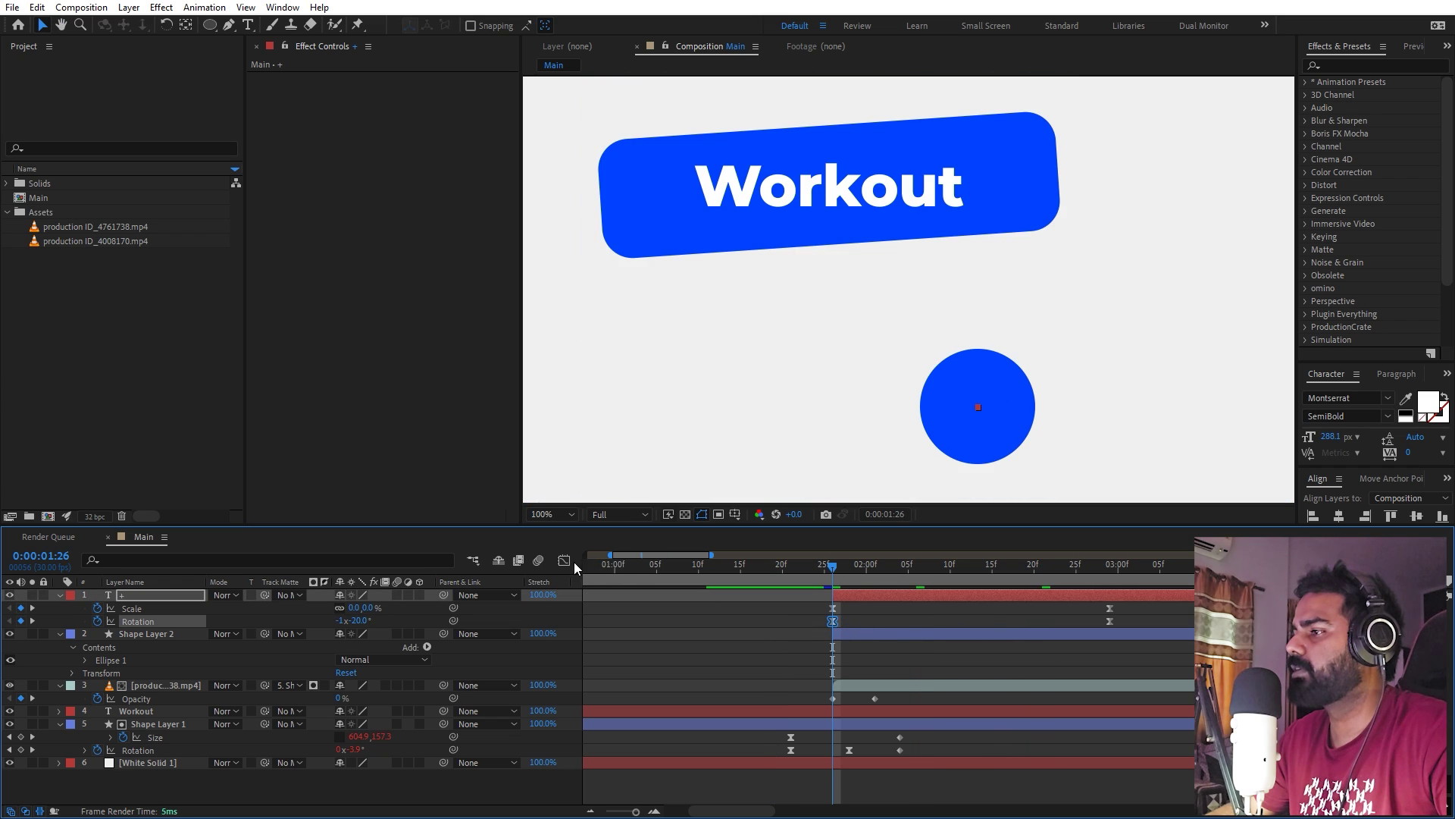
{"action": "left_click", "coordinate": [564, 560]}
{"action": "left_click_drag", "start_coordinate": [815, 671], "coordinate": [836, 744]}
{"action": "key", "text": "space"}
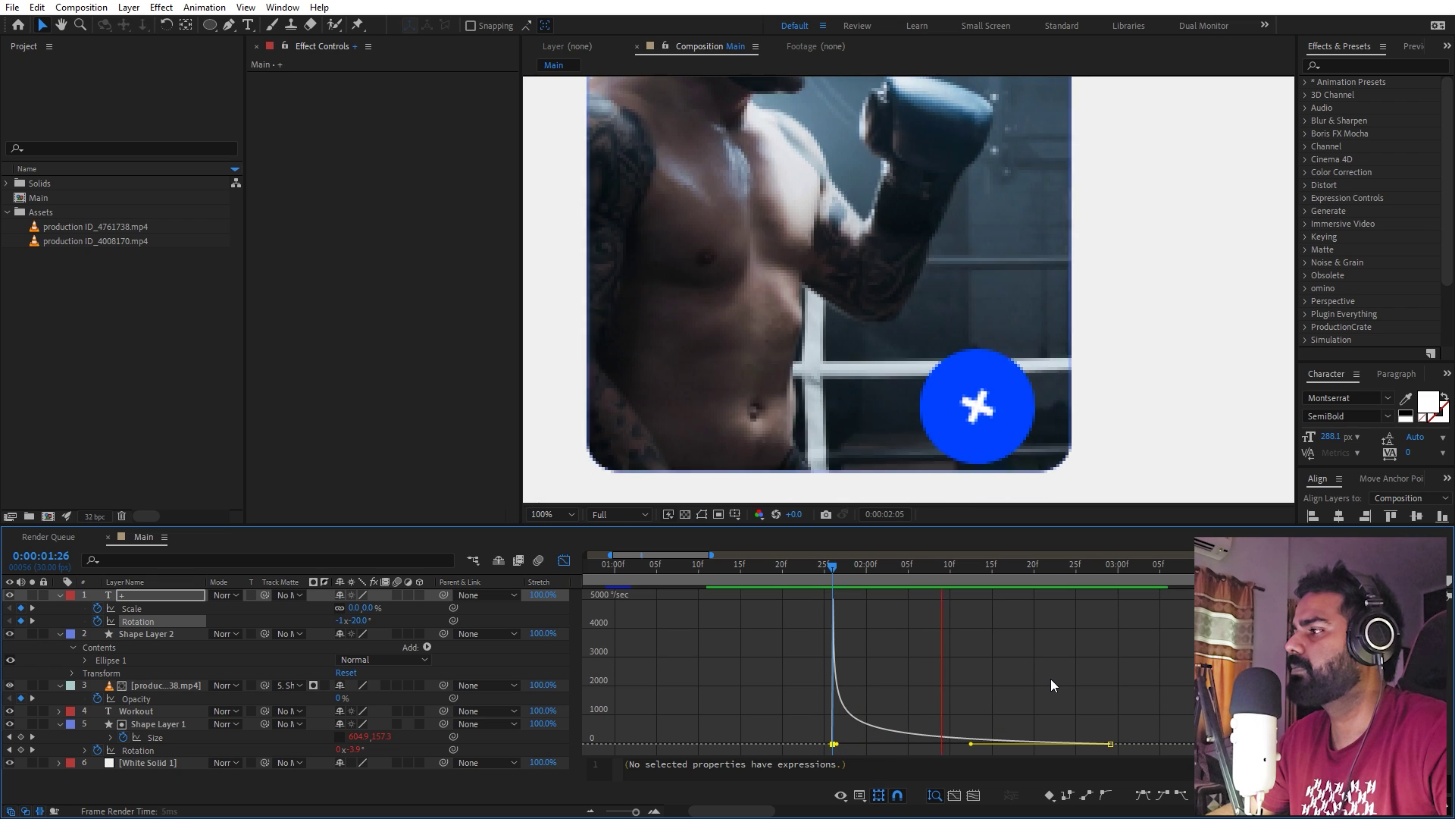
{"action": "key", "text": "space"}
Collapse all layer properties and set Shape Layer 1 as the track matte of the "+" text and Shape Layer 2.
{"action": "left_click", "coordinate": [538, 560]}
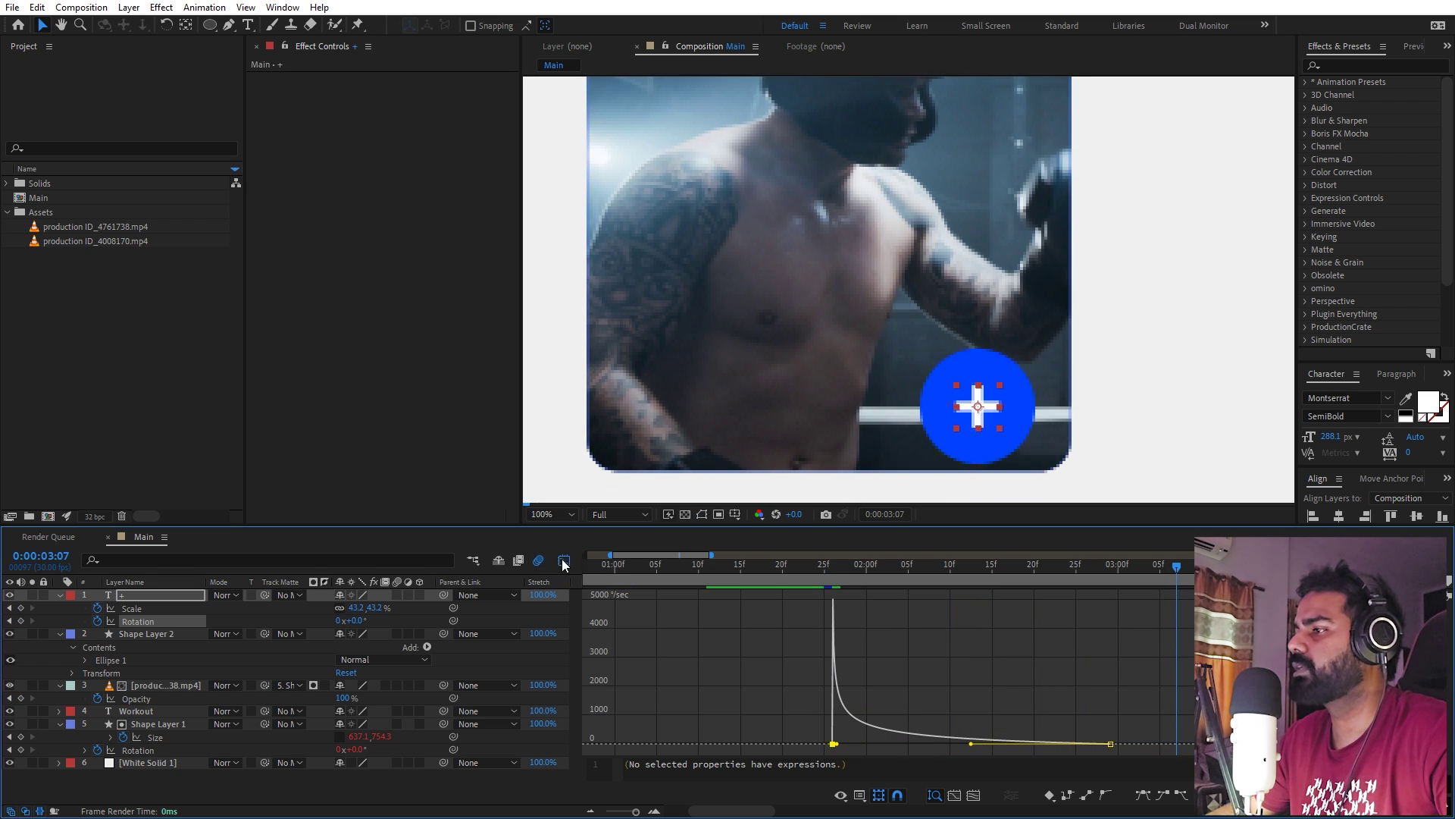
{"action": "left_click", "coordinate": [563, 560]}
{"action": "left_click", "coordinate": [561, 516]}
{"action": "left_click", "coordinate": [560, 546]}
{"action": "key", "text": "ctrl+a"}
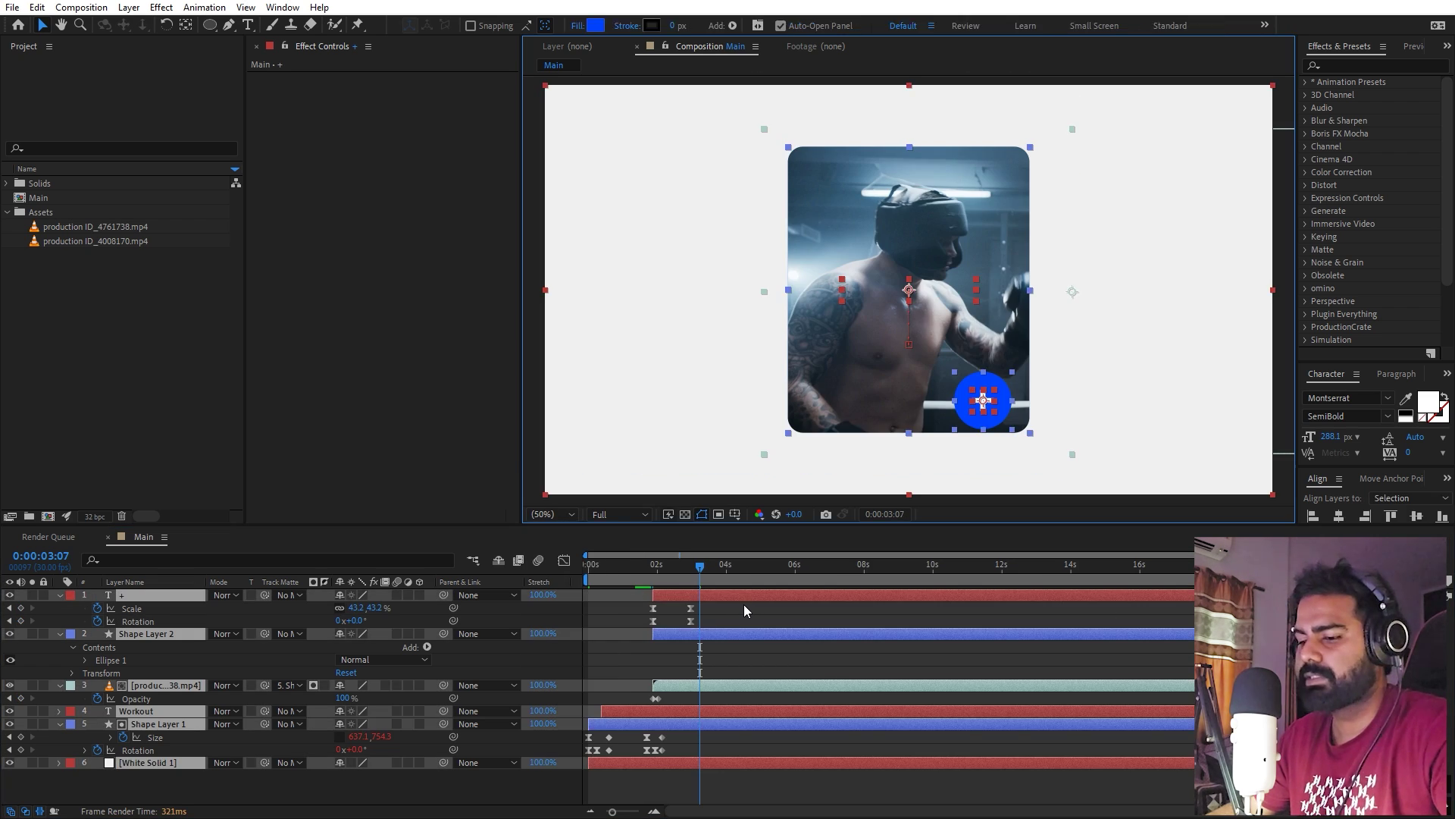
{"action": "key", "text": "u"}
{"action": "left_click", "coordinate": [617, 611]}
{"action": "left_click", "coordinate": [679, 596]}
{"action": "left_click", "coordinate": [679, 603], "text": "shift"}
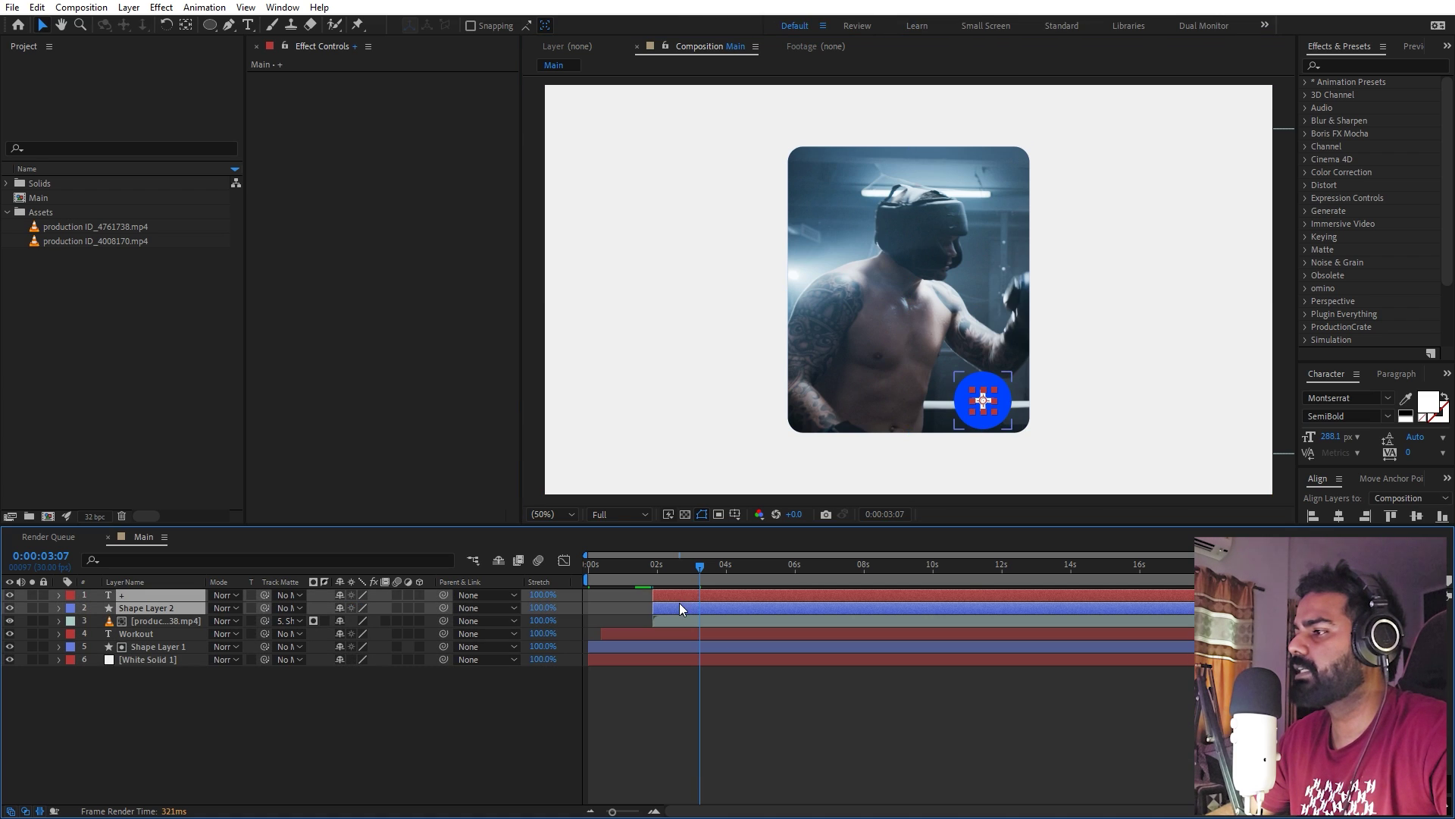
{"action": "left_click_drag", "start_coordinate": [264, 607], "coordinate": [161, 646]}
{"action": "left_click", "coordinate": [616, 576]}
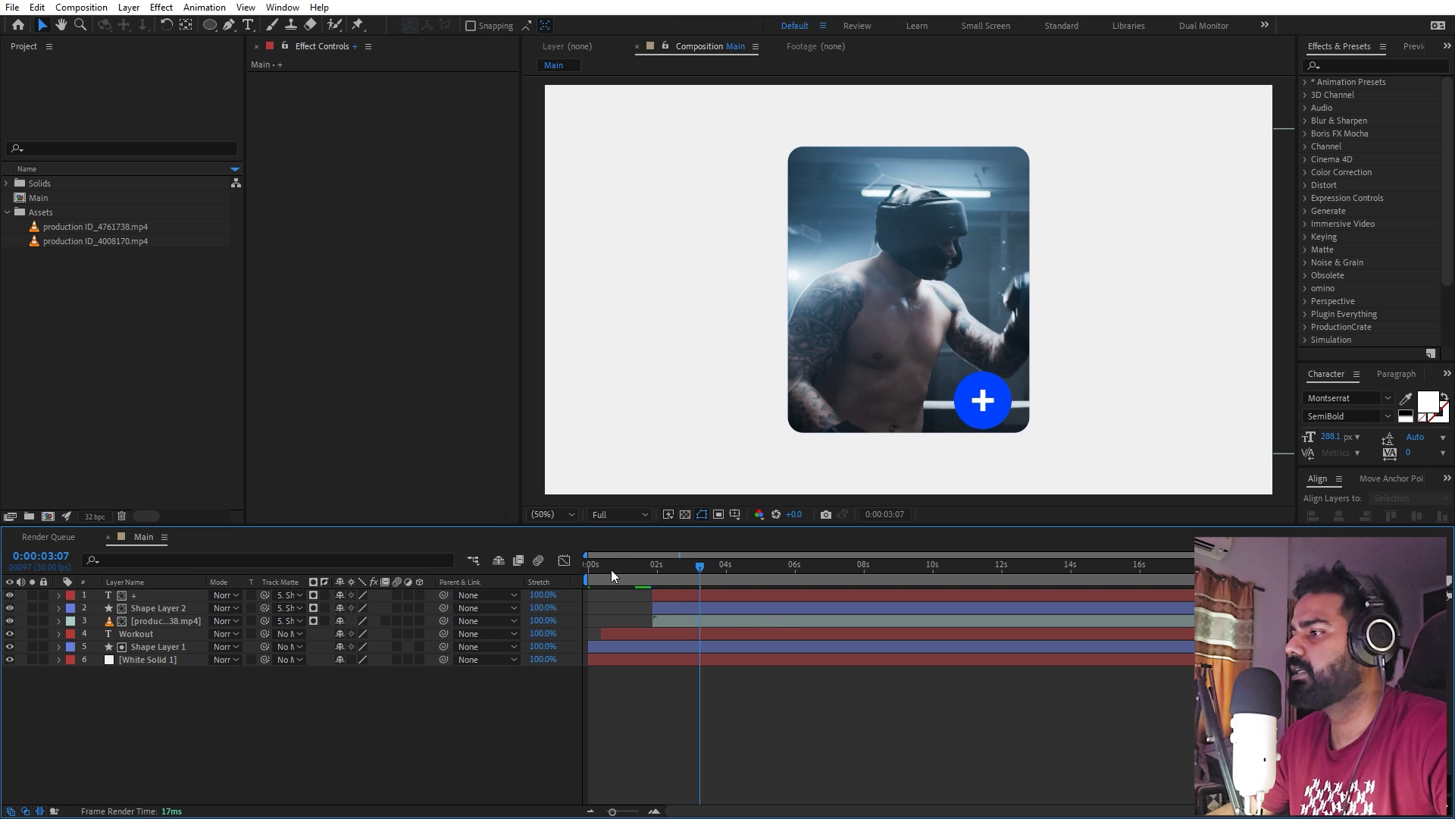
Preview the whole animation from the start of the composition.
{"action": "key", "text": "Home"}
{"action": "key", "text": "space"}
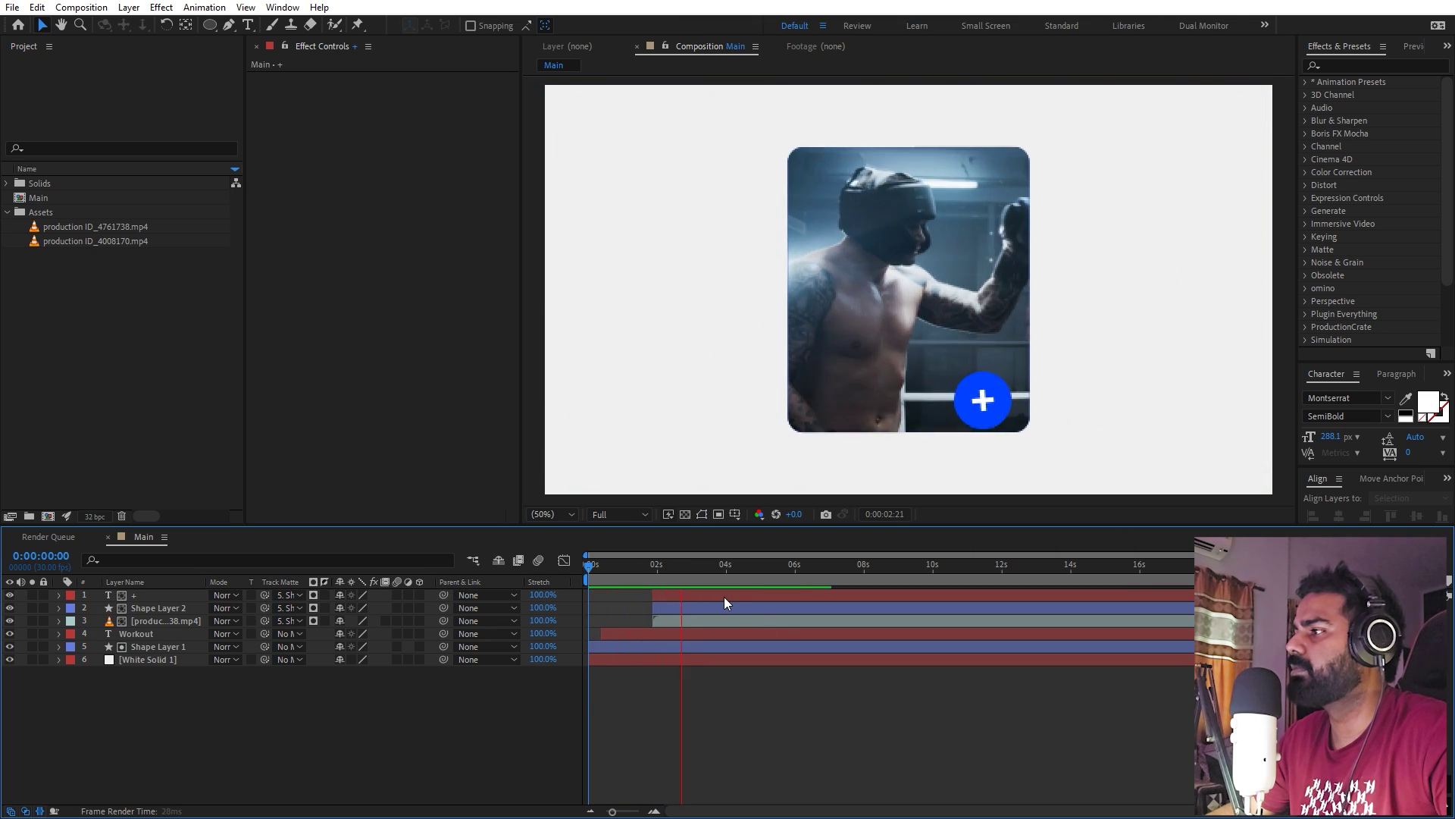
{"action": "key", "text": "space"}
Nudge the "+" text and Shape Layer 2 together slightly up and to the right in the card's lower right corner.
{"action": "key", "text": "ctrl+Up"}
{"action": "key", "text": "ctrl+Down"}
{"action": "key", "text": "ctrl+shift+Down"}
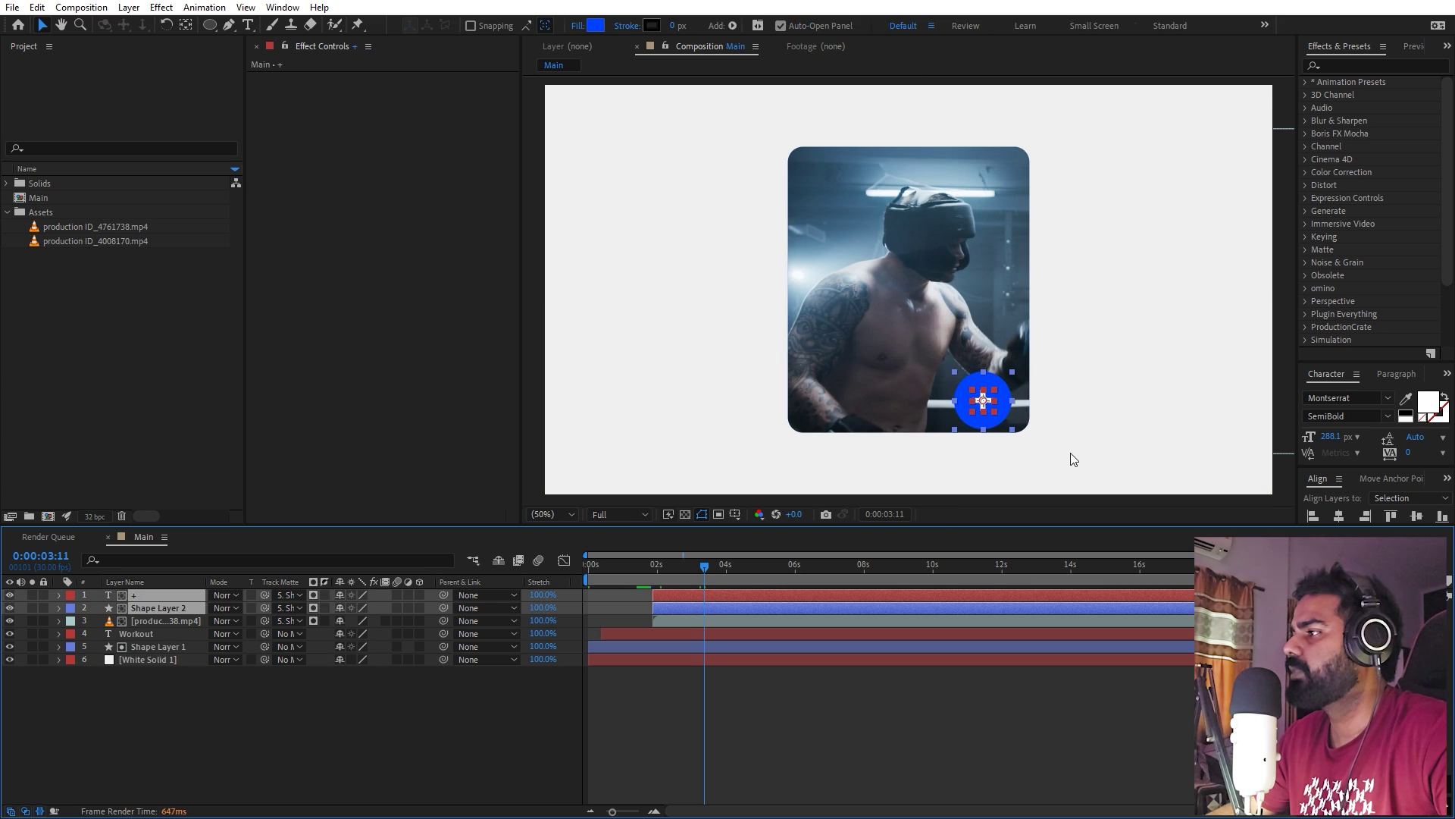
{"action": "scroll", "coordinate": [915, 294], "scroll_direction": "up", "scroll_amount": 1}
{"action": "key", "text": "space"}
{"action": "left_click_drag", "start_coordinate": [905, 358], "coordinate": [701, 241]}
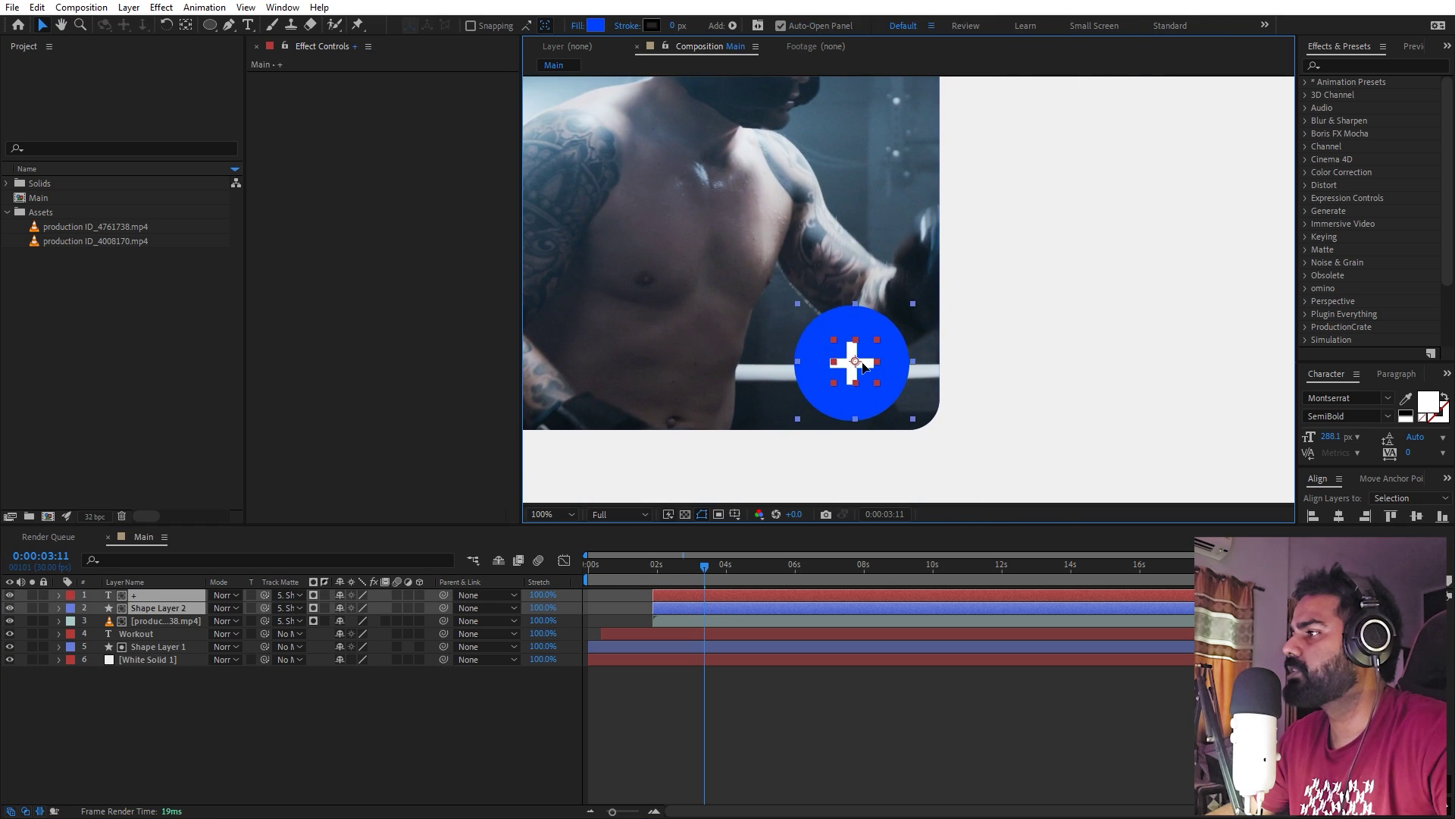
{"action": "left_click_drag", "start_coordinate": [861, 355], "coordinate": [858, 352]}
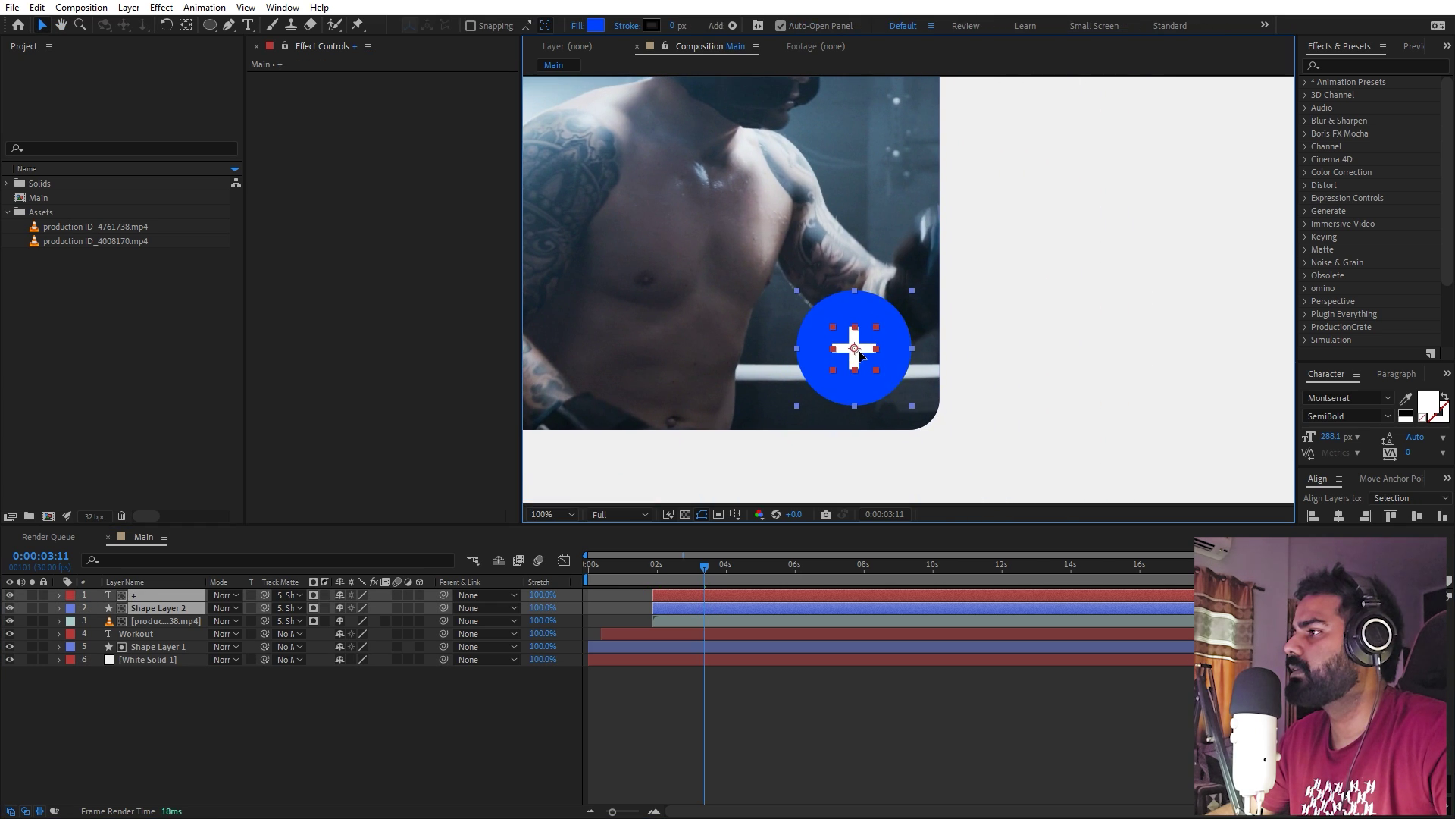
{"action": "scroll", "coordinate": [1082, 338], "scroll_direction": "down", "scroll_amount": 1}
{"action": "left_click", "coordinate": [939, 646]}
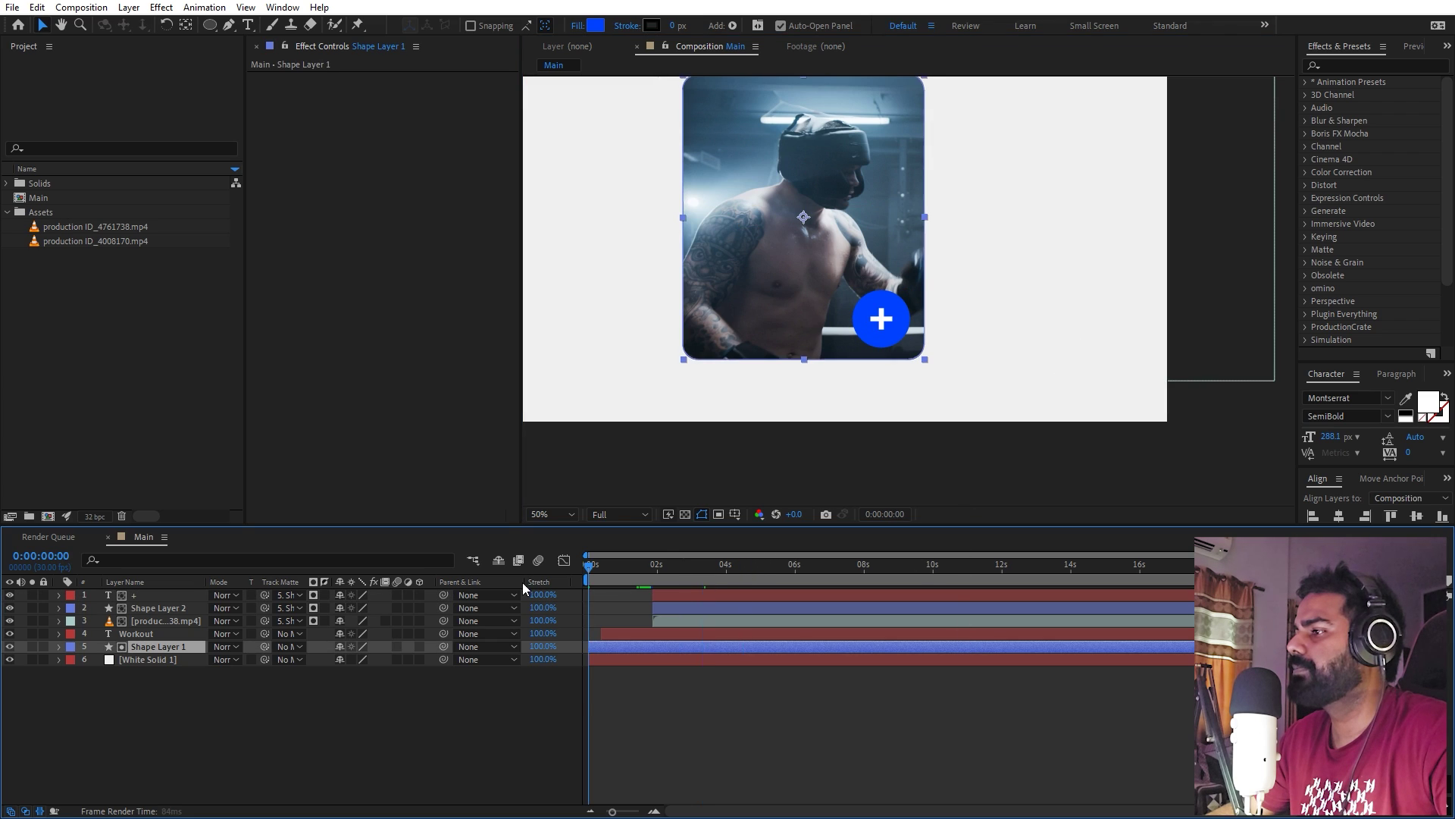
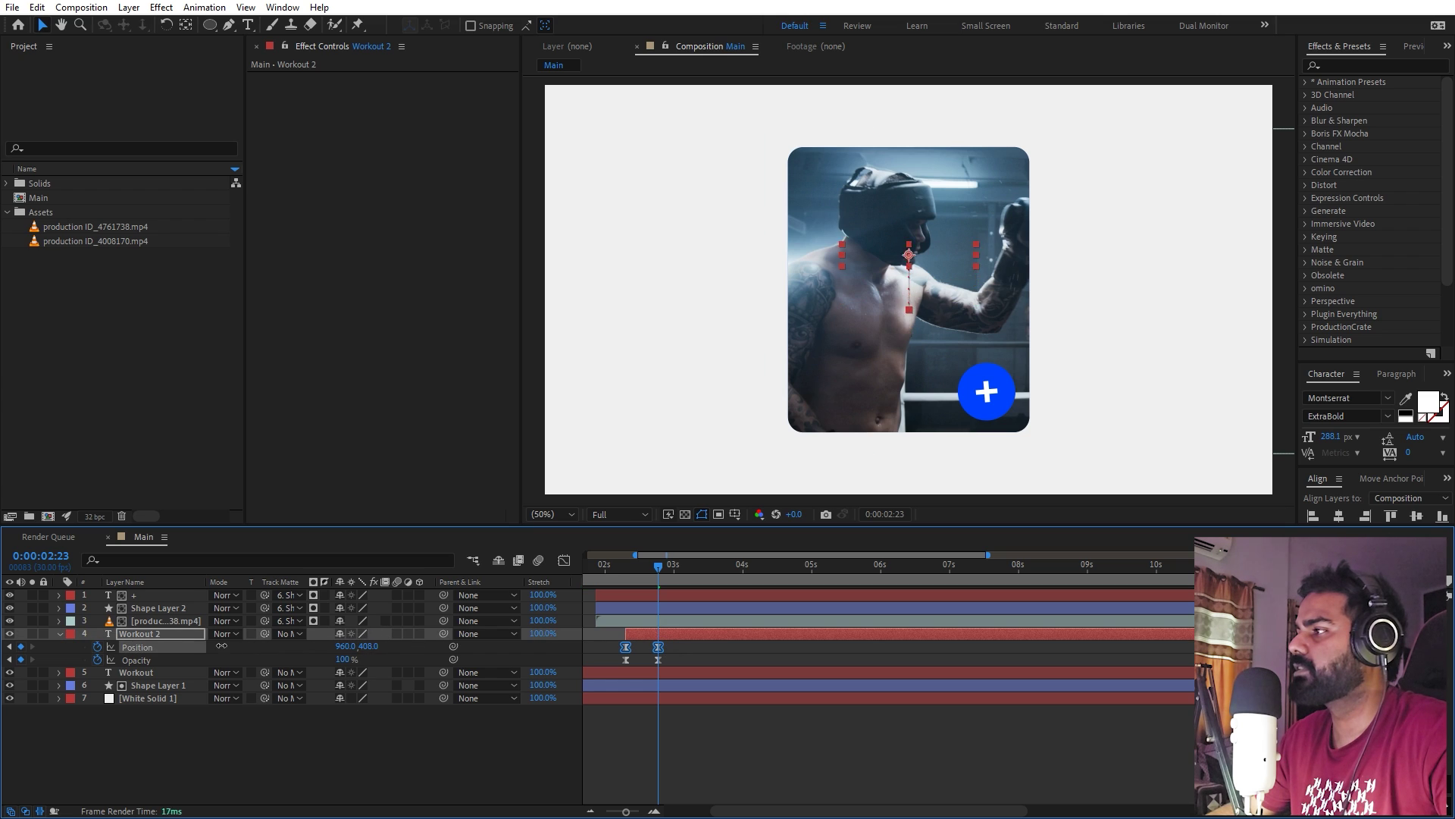
Raise both Position keyframes of Workout 2 to 960,259 and 960,115 so the title ends above the card, and preview it.
{"action": "left_click_drag", "start_coordinate": [82, 638], "coordinate": [74, 639]}
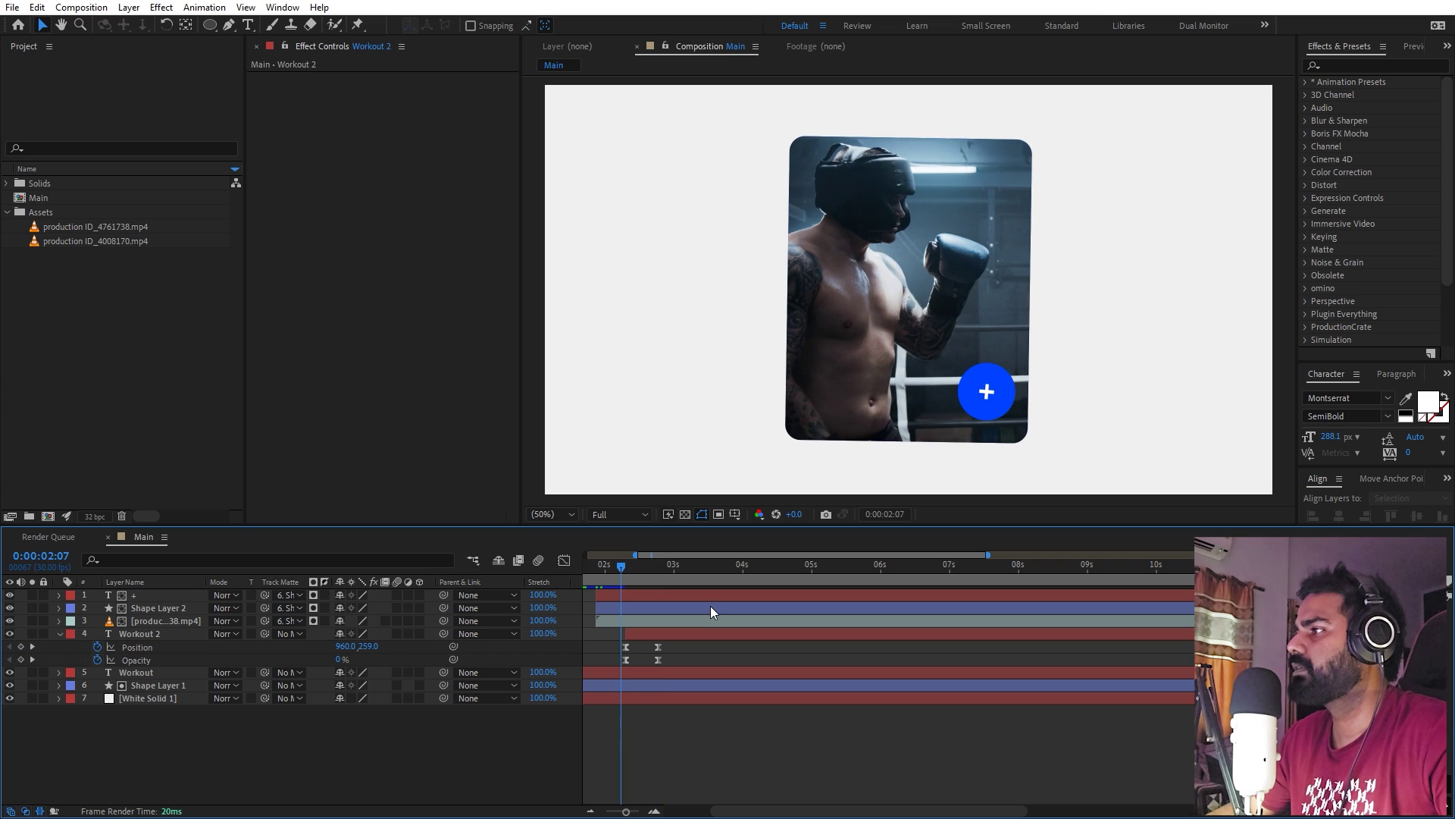
{"action": "key", "text": "space"}
{"action": "key", "text": "space"}
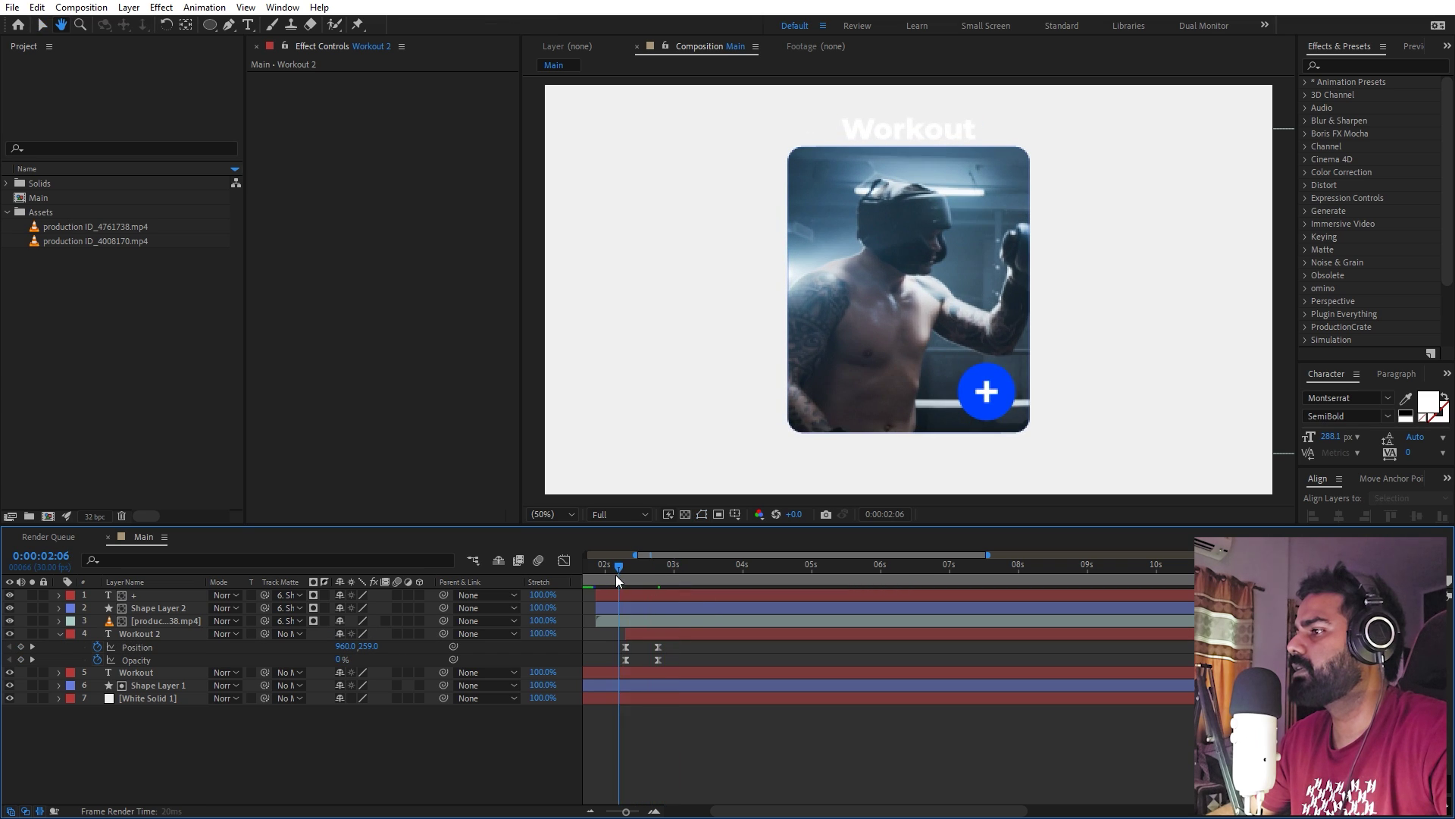
Shift the Workout 2 layer earlier so it starts just after 0:00:02:00, and preview the timing.
{"action": "key", "text": "shift+Page_Up"}
{"action": "left_click_drag", "start_coordinate": [643, 634], "coordinate": [627, 633]}
{"action": "key", "text": "space"}
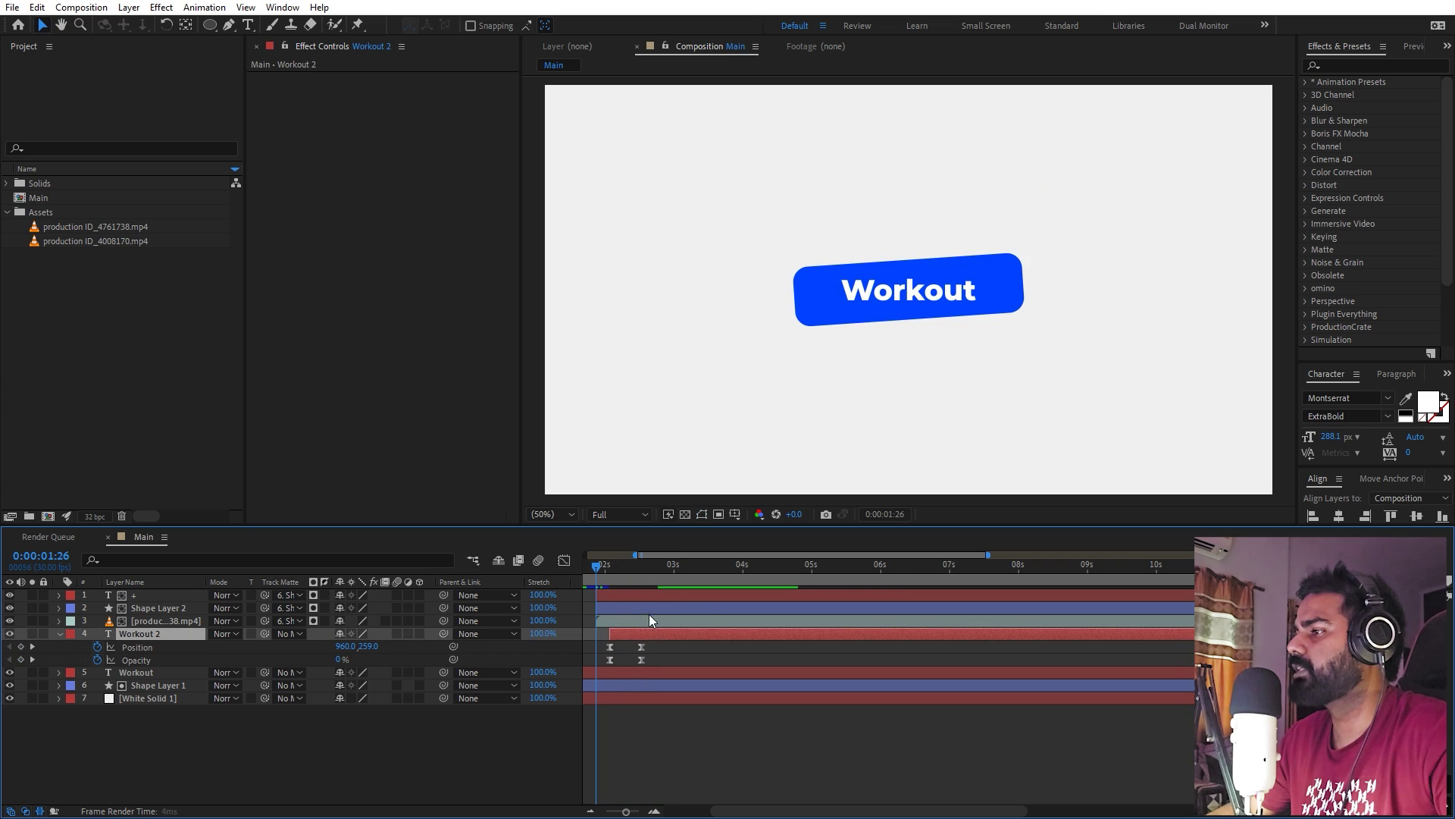
{"action": "key", "text": "space"}
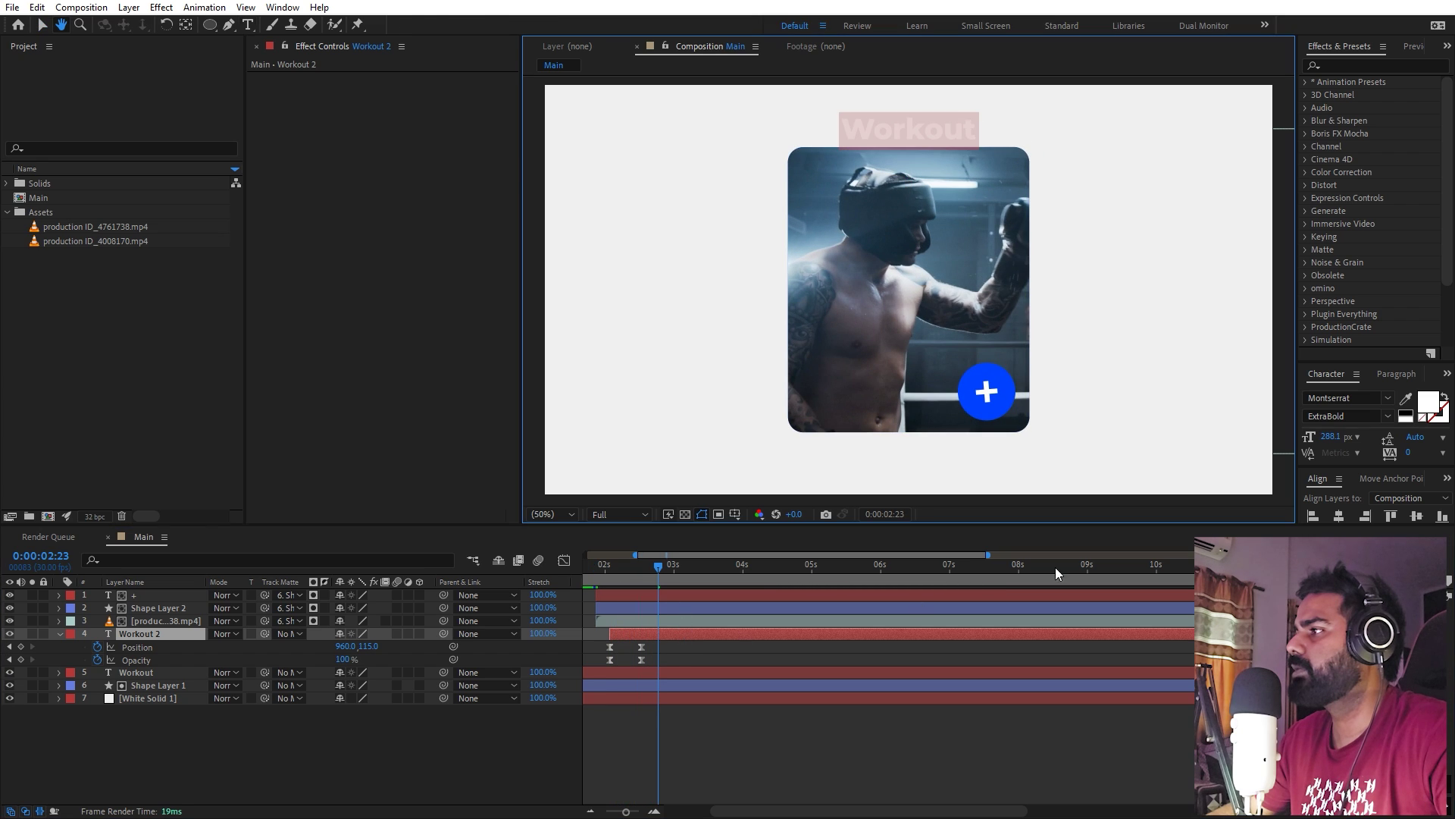
Fill the Workout 2 text with the blue sampled from the plus button's circle, and preview the animation.
{"action": "left_click", "coordinate": [1406, 400]}
{"action": "left_click", "coordinate": [989, 373]}
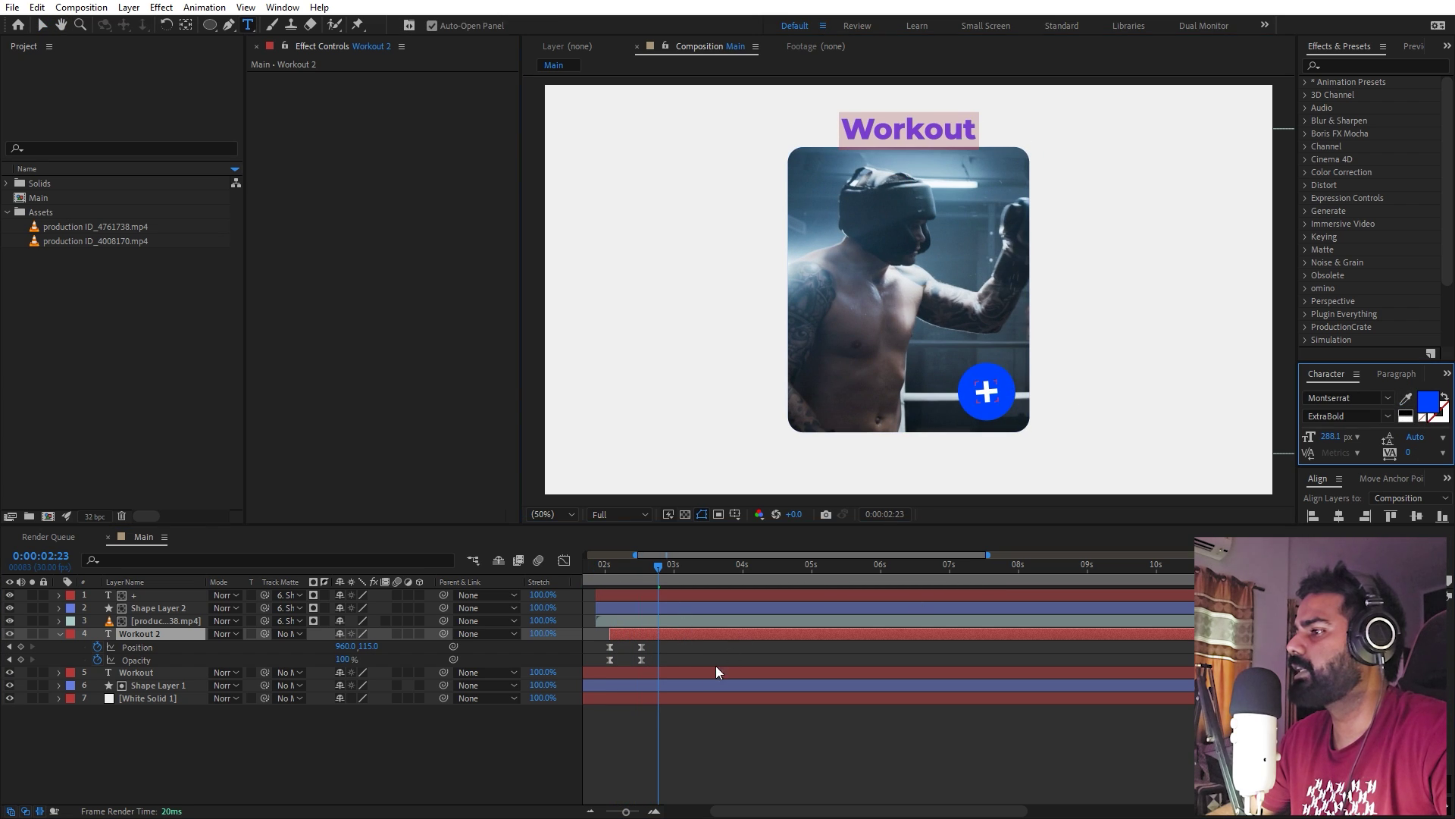
{"action": "left_click", "coordinate": [621, 525]}
{"action": "key", "text": "space"}
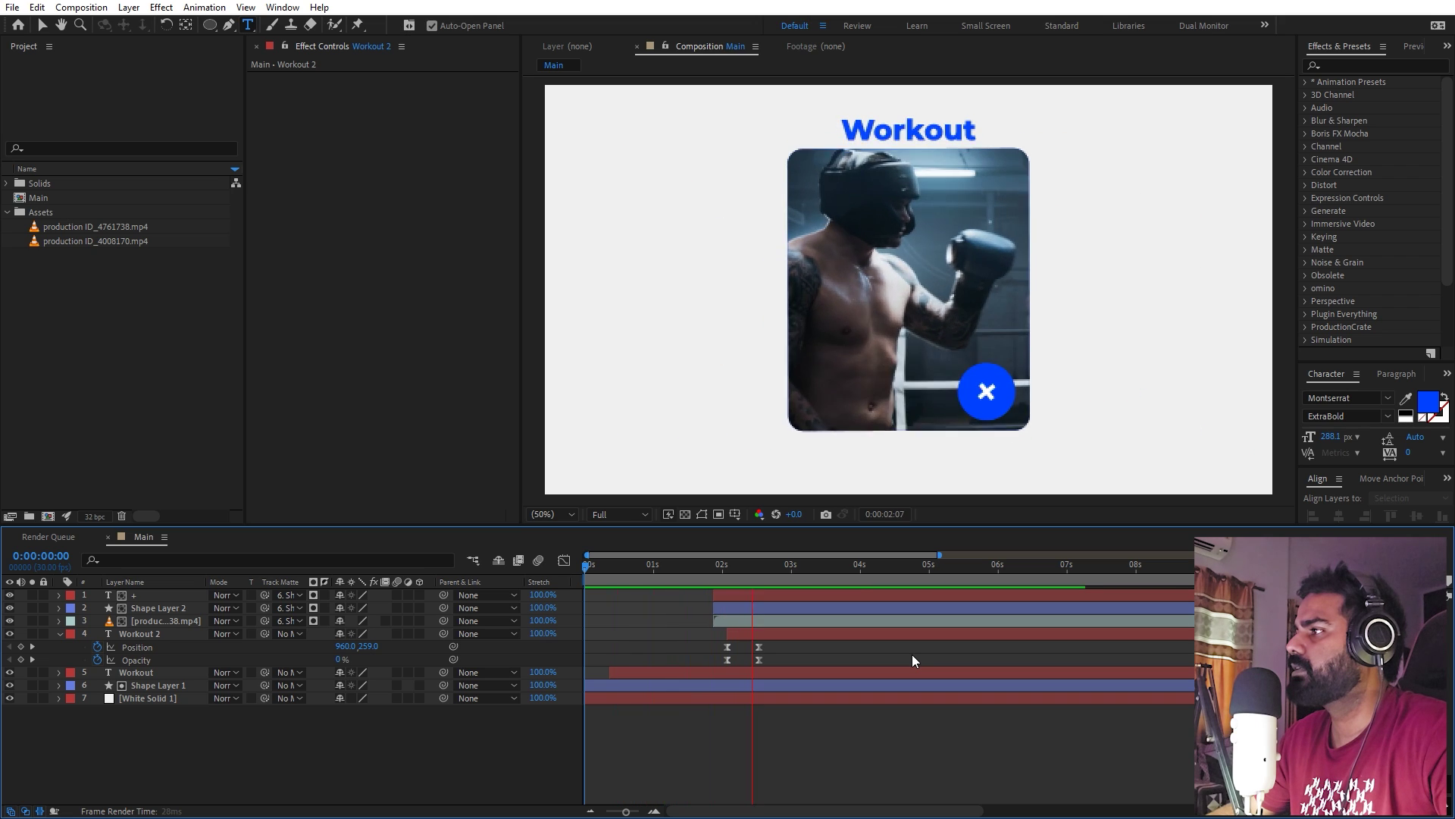
{"action": "key", "text": "space"}
Scale the Workout 2 text down to 17.9% and preview the animation from the start.
{"action": "left_click", "coordinate": [798, 631]}
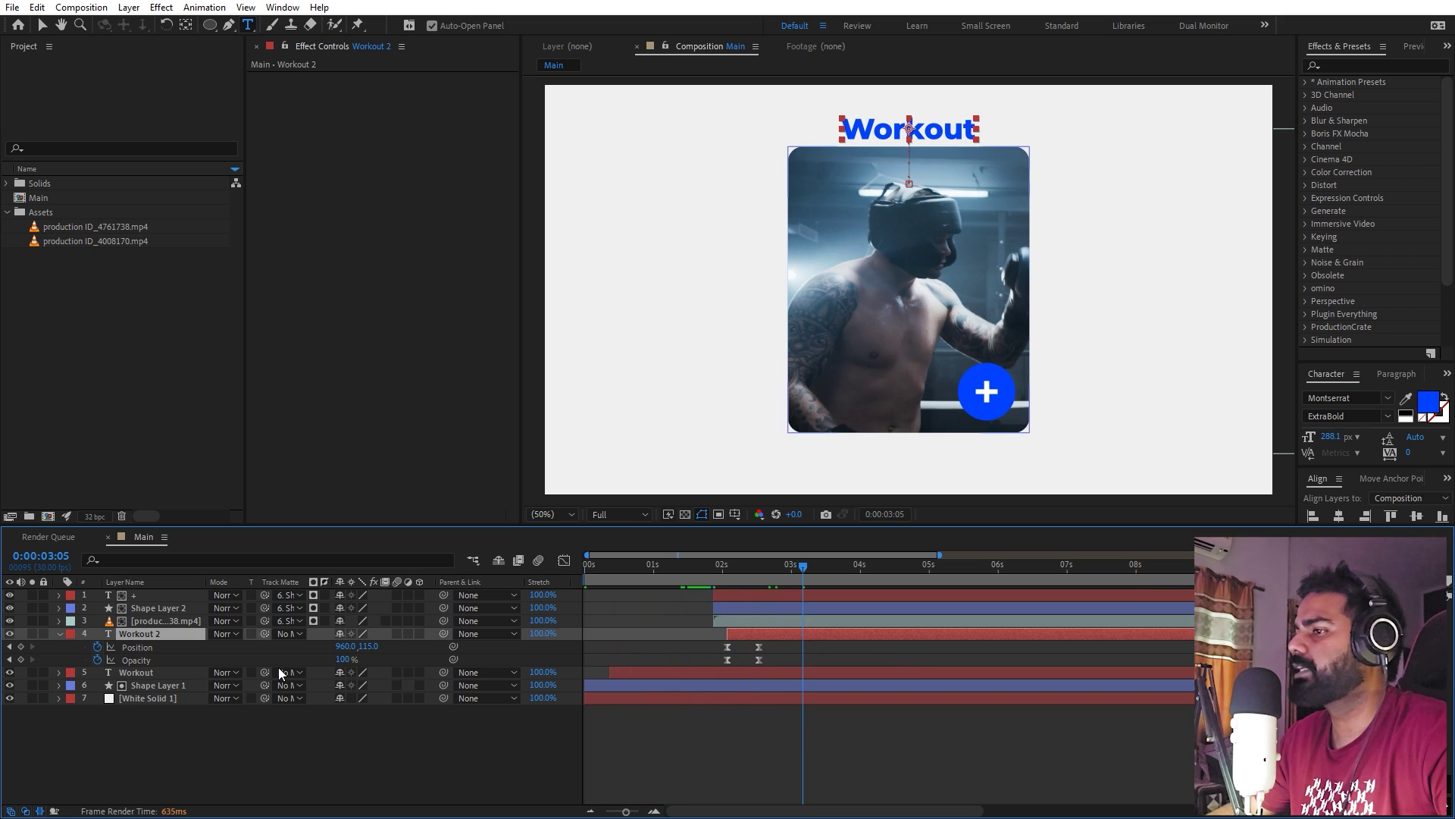
{"action": "key", "text": "s"}
{"action": "left_click_drag", "start_coordinate": [329, 651], "coordinate": [291, 658]}
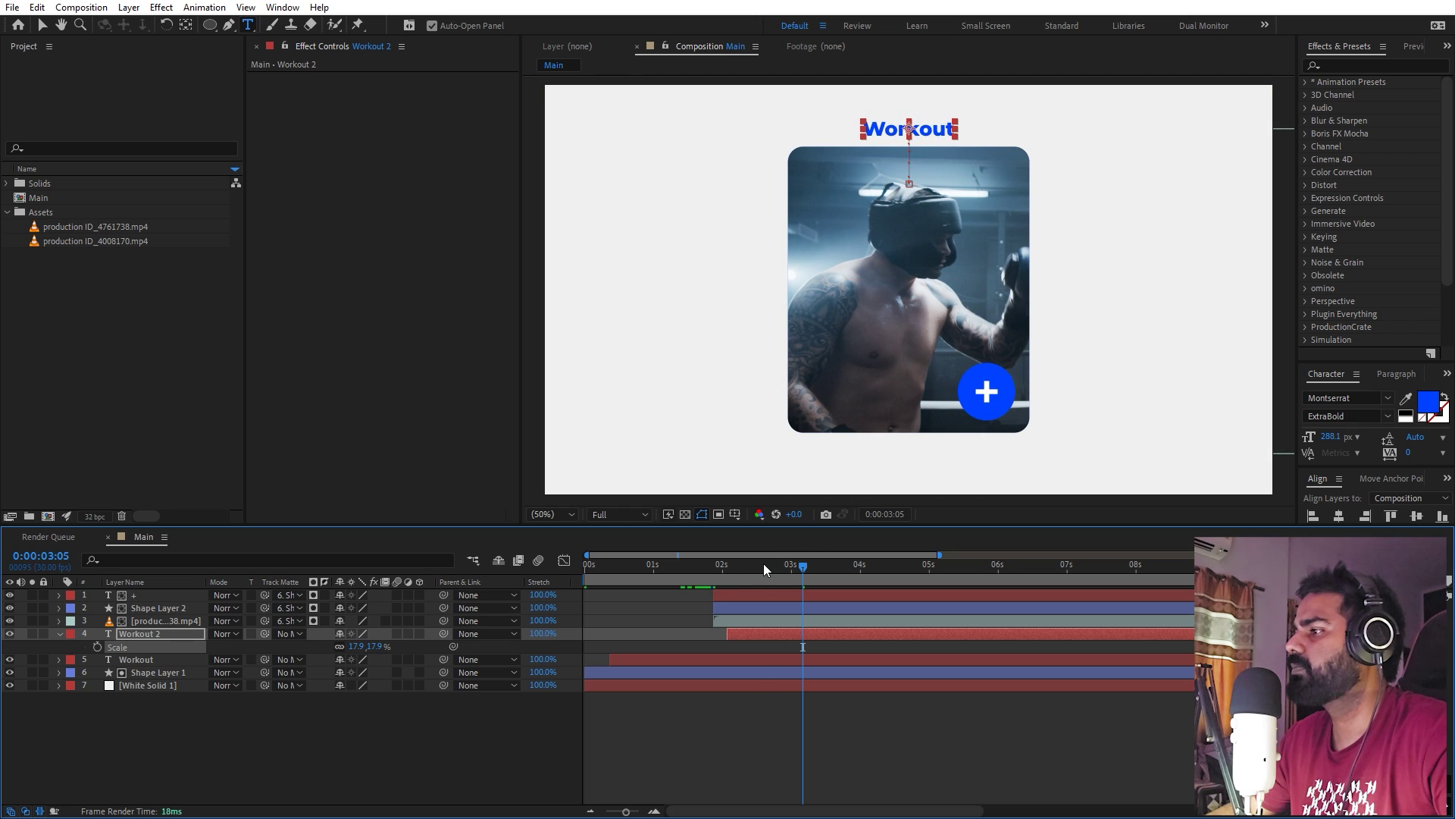
{"action": "key", "text": "space"}
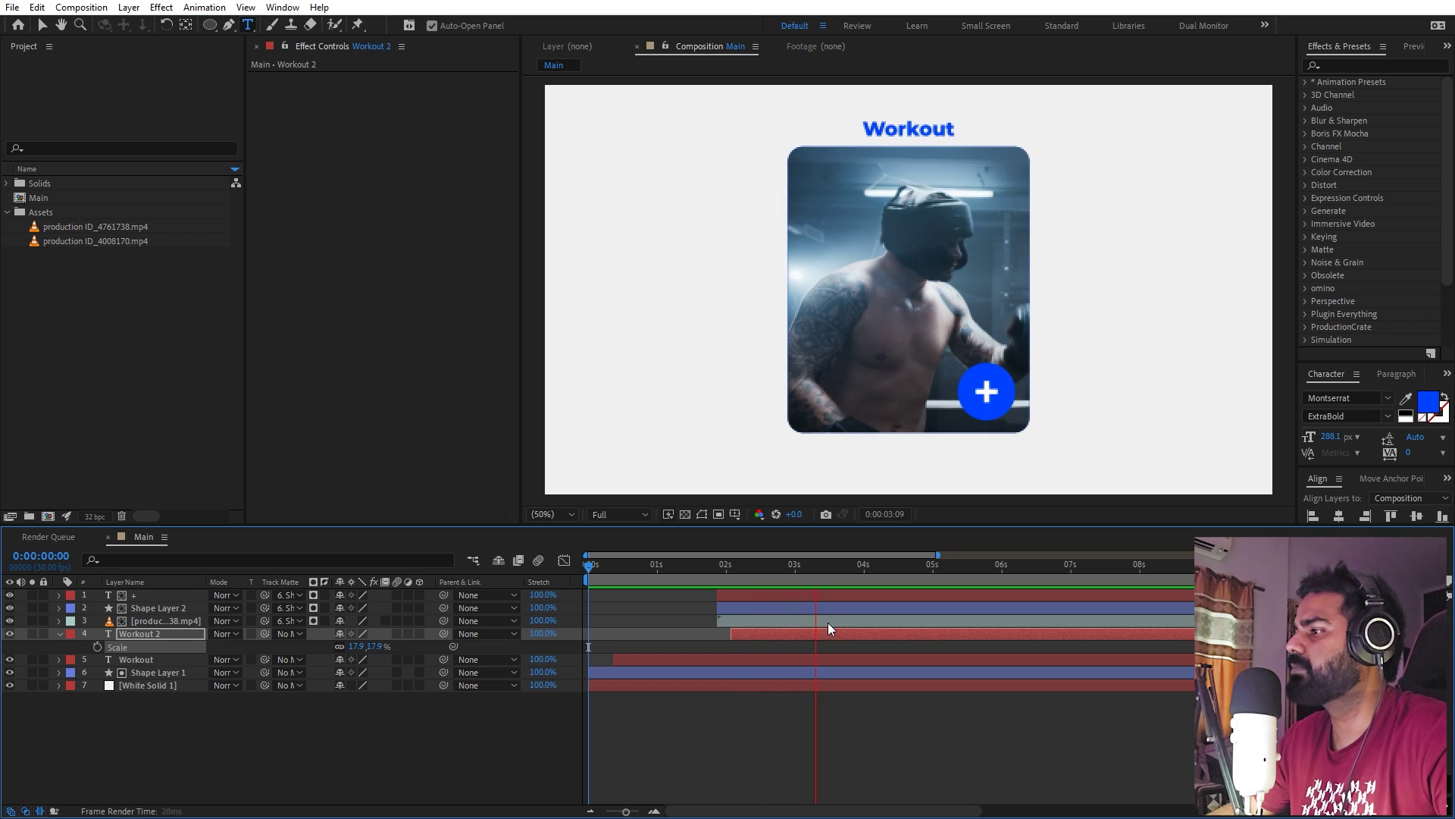
Start Workout 2 slightly earlier, move its ending Position and Opacity keyframes to about 0:00:02:17, and preview the move.
{"action": "left_click", "coordinate": [725, 576]}
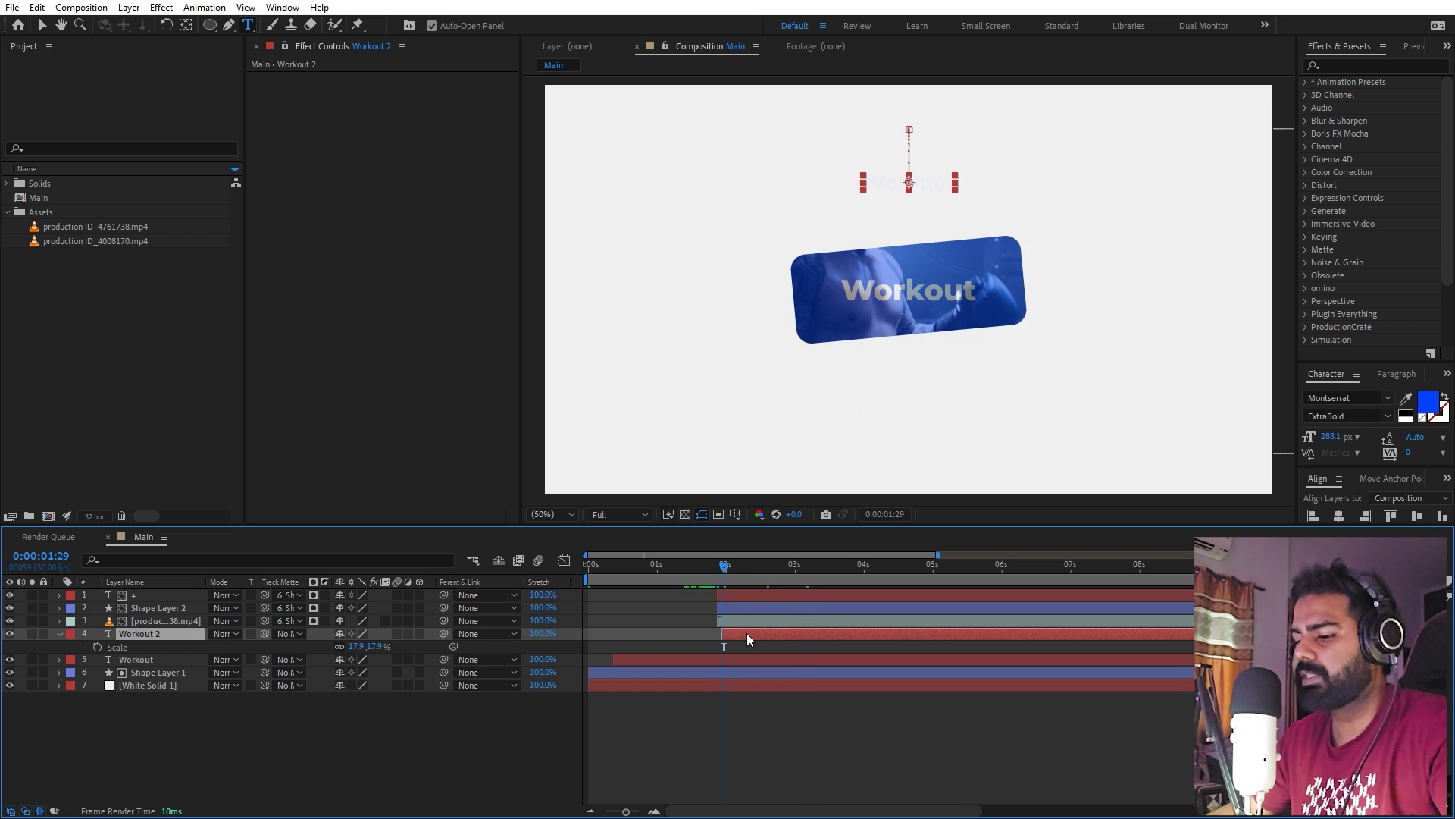
{"action": "key", "text": "u"}
{"action": "mouse_move", "coordinate": [768, 645]}
{"action": "left_mouse_down"}
{"action": "mouse_move", "coordinate": [746, 663]}
{"action": "mouse_move", "coordinate": [767, 648]}
{"action": "left_mouse_up"}
{"action": "key", "text": "space"}
{"action": "key", "text": "space"}
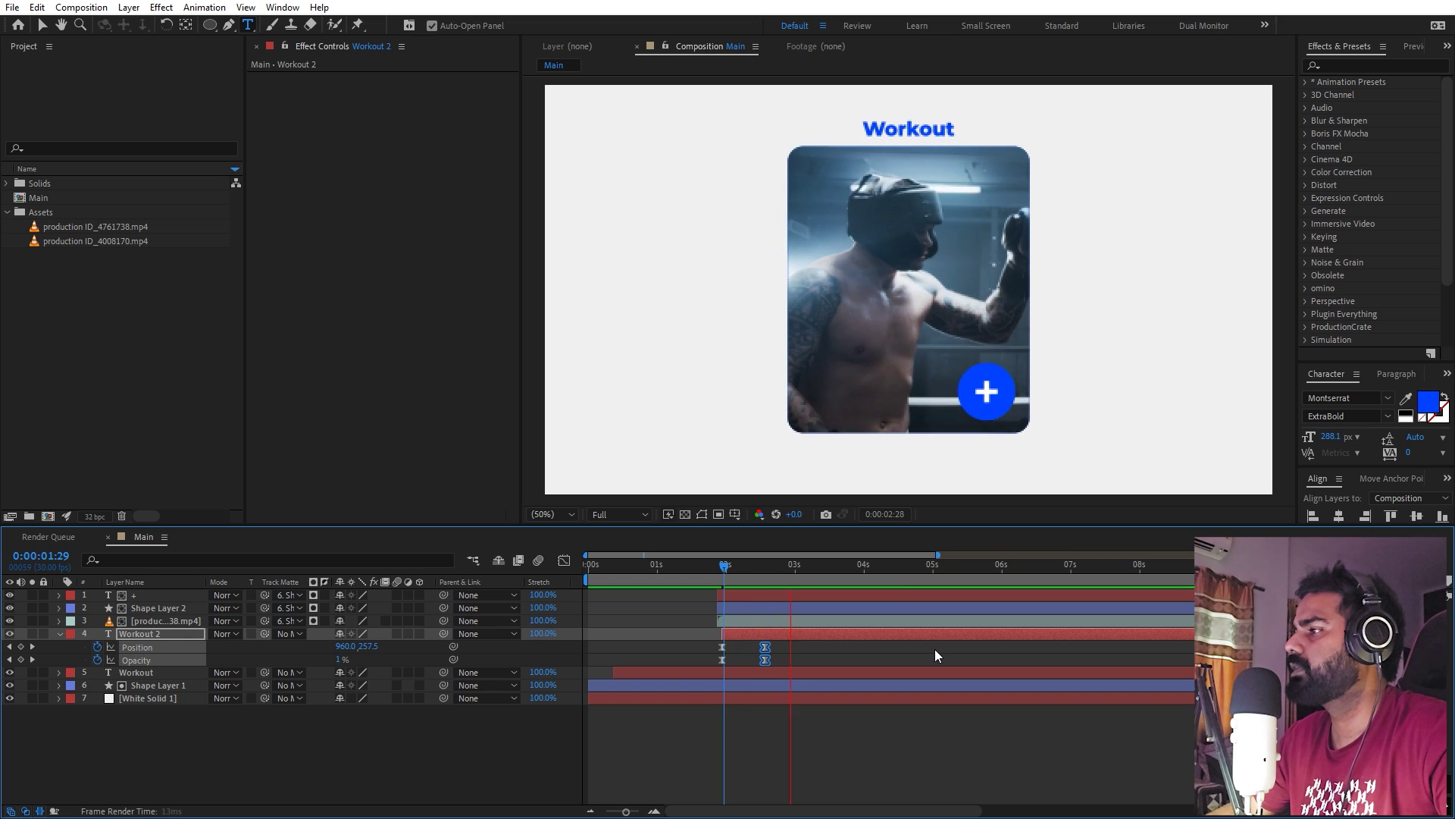
{"action": "key", "text": "space"}
Collapse all layer properties and reveal only Shape Layer 1's keyframed Size and Rotation, with the current time at 0:00:03:07.
{"action": "left_click", "coordinate": [846, 664]}
{"action": "mouse_move", "coordinate": [807, 572]}
{"action": "left_mouse_down"}
{"action": "mouse_move", "coordinate": [832, 572]}
{"action": "mouse_move", "coordinate": [776, 584]}
{"action": "mouse_move", "coordinate": [811, 583]}
{"action": "left_mouse_up"}
{"action": "key", "text": "ctrl+a"}
{"action": "key", "text": "u"}
{"action": "key", "text": "u"}
{"action": "left_click", "coordinate": [926, 737]}
{"action": "left_click", "coordinate": [797, 658]}
{"action": "key", "text": "u"}
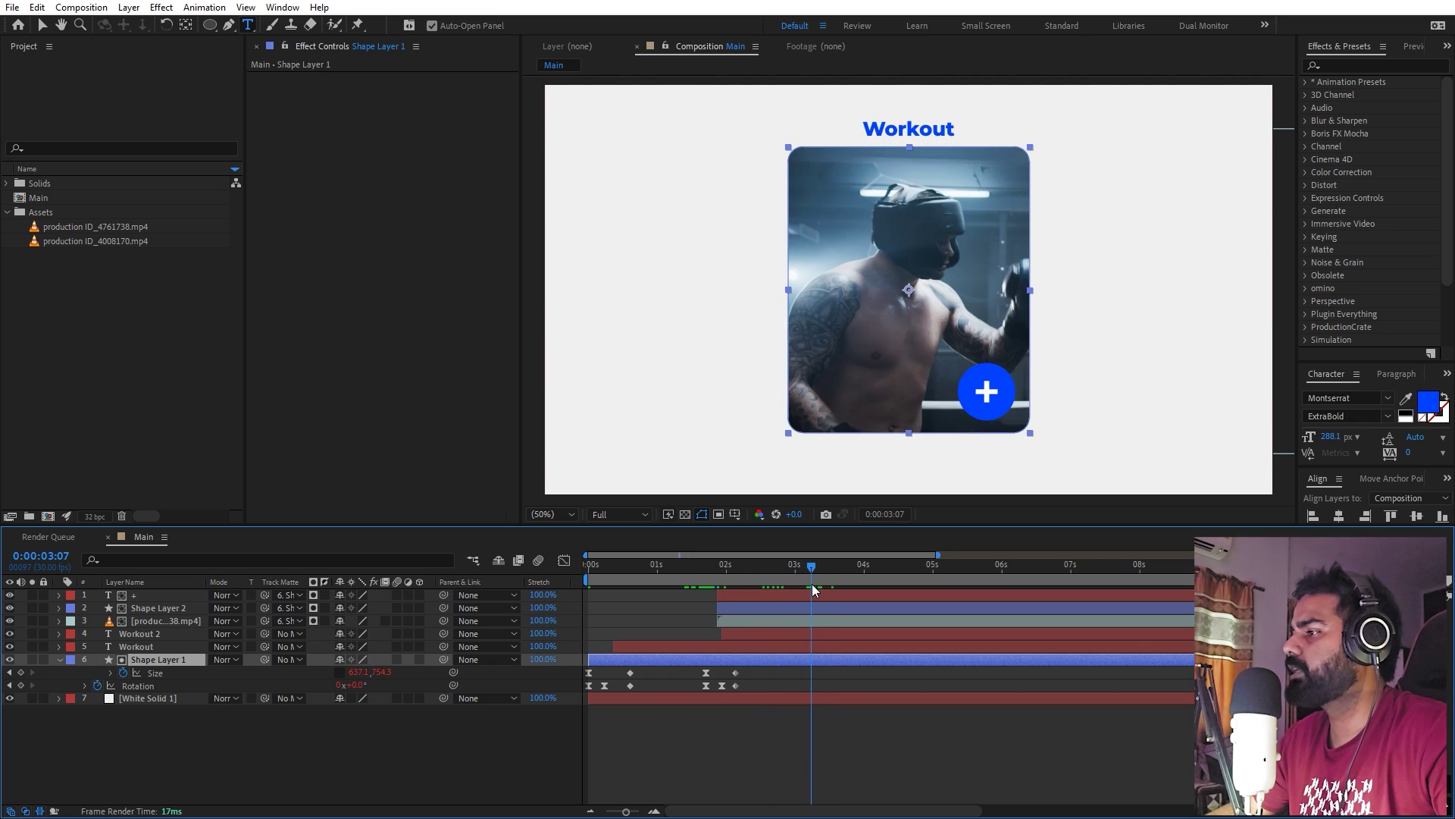
Copy Shape Layer 1's last Size and Rotation keyframes to 0:00:03:07 to hold the expanded card.
{"action": "left_click", "coordinate": [735, 673]}
{"action": "key", "text": "ctrl+c"}
{"action": "key", "text": "ctrl+v"}
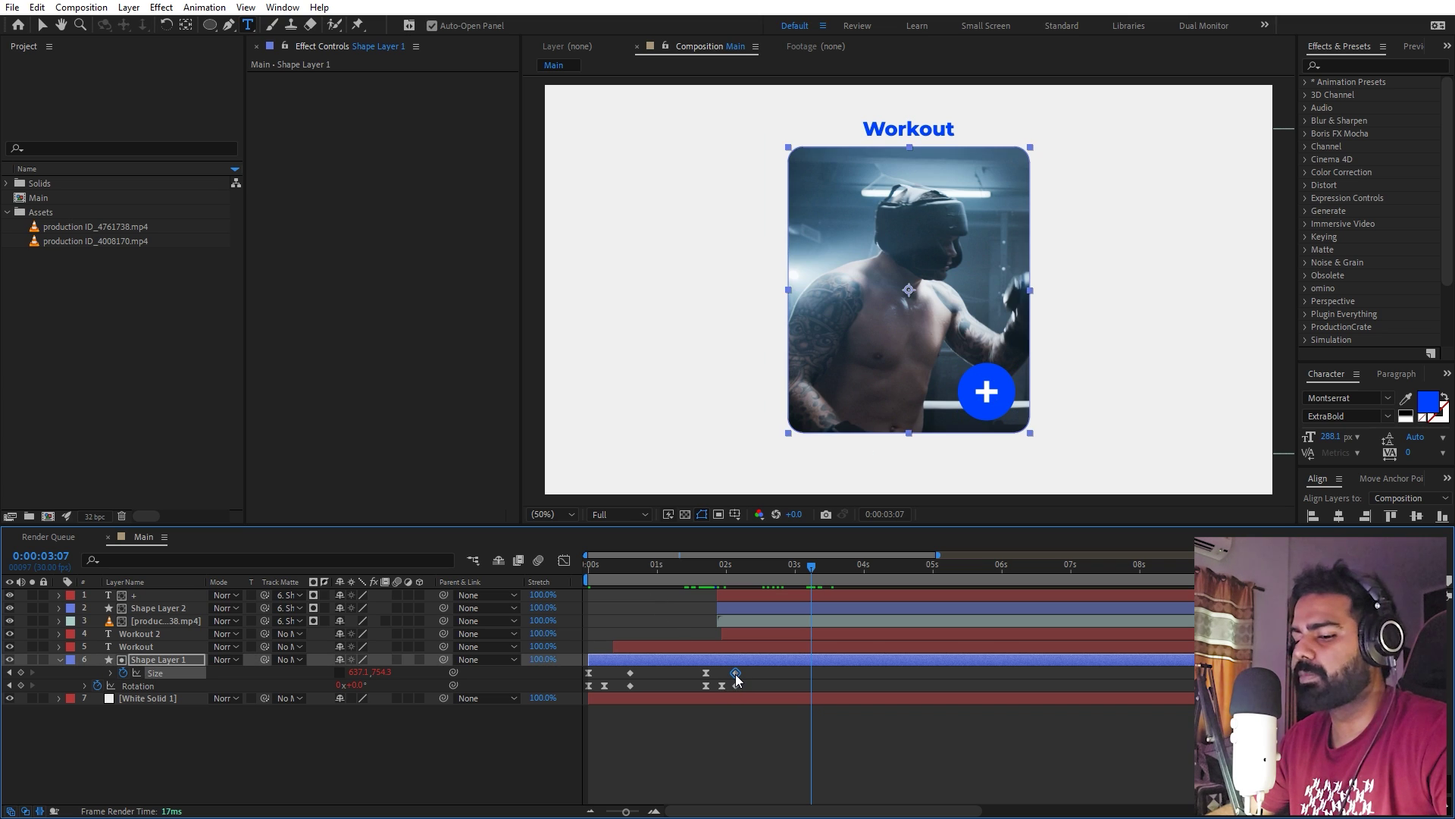
{"action": "left_click", "coordinate": [735, 685]}
{"action": "key", "text": "ctrl+c"}
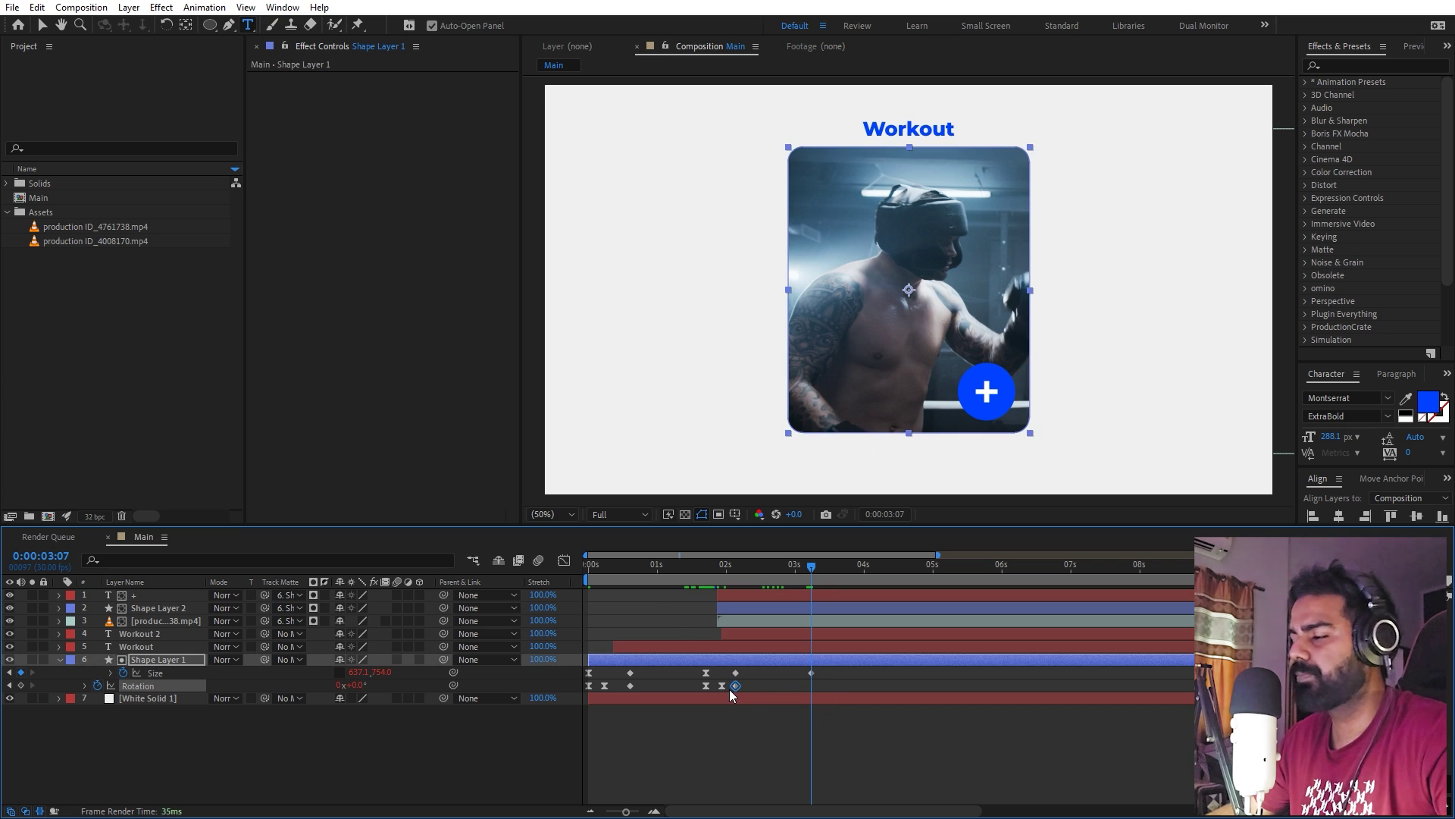
{"action": "key", "text": "ctrl+v"}
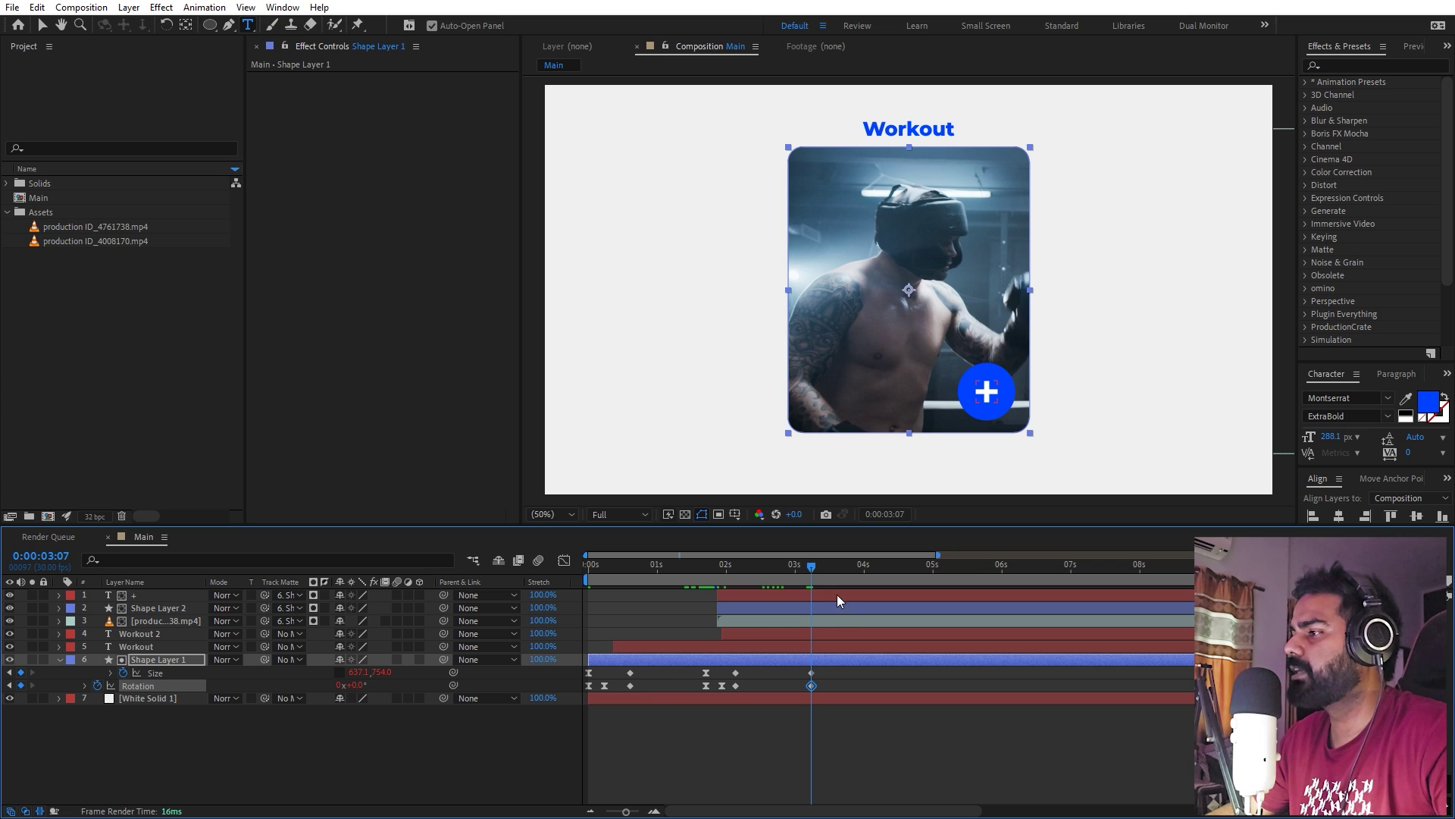
Copy Shape Layer 1's button-state Size and Rotation keyframes from about 0:00:00:18 to 0:00:03:17, and preview the shrink.
{"action": "left_click_drag", "start_coordinate": [809, 568], "coordinate": [834, 570]}
{"action": "left_click", "coordinate": [630, 672]}
{"action": "key", "text": "ctrl+c"}
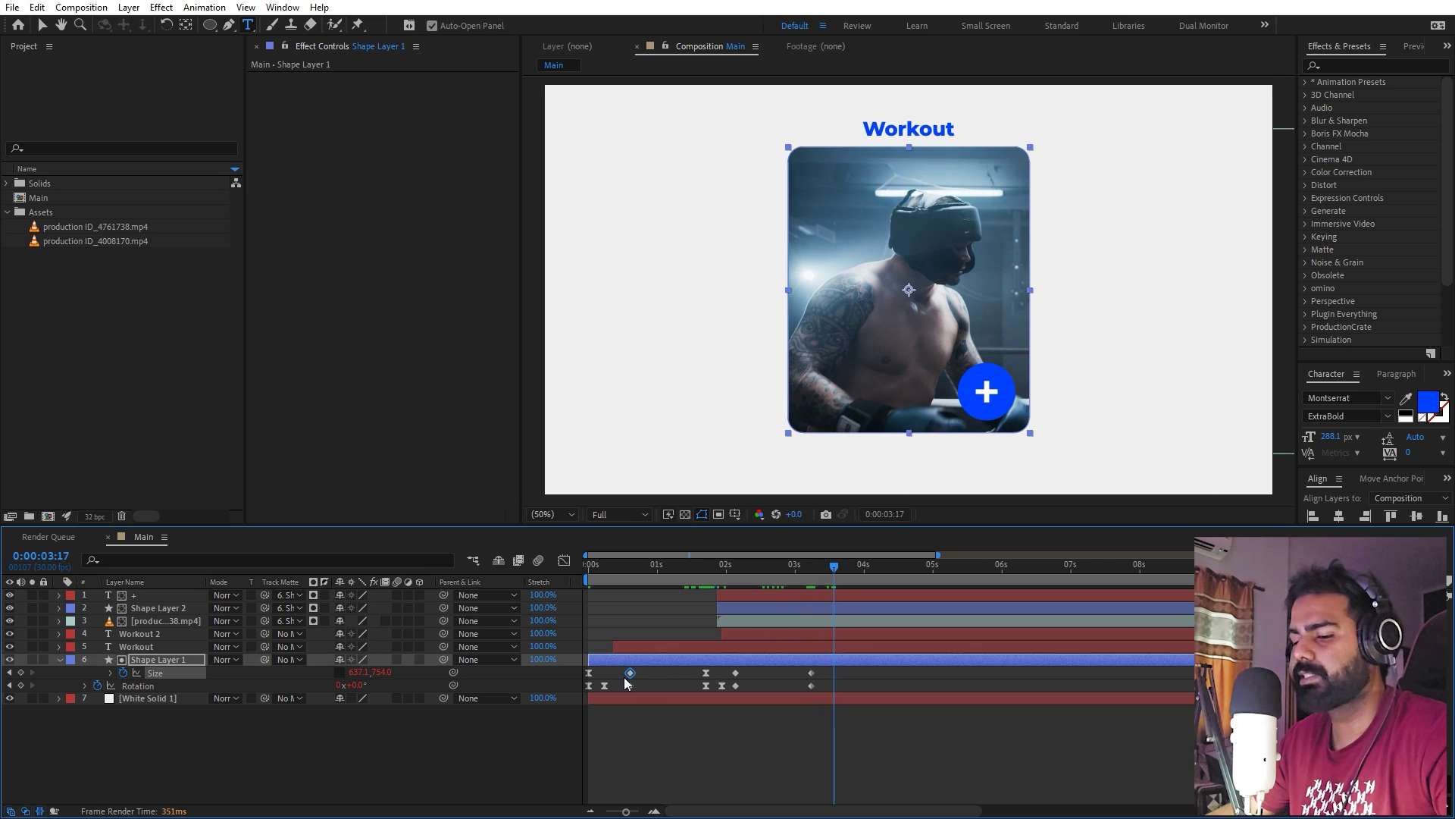
{"action": "key", "text": "ctrl+v"}
{"action": "left_click", "coordinate": [631, 685]}
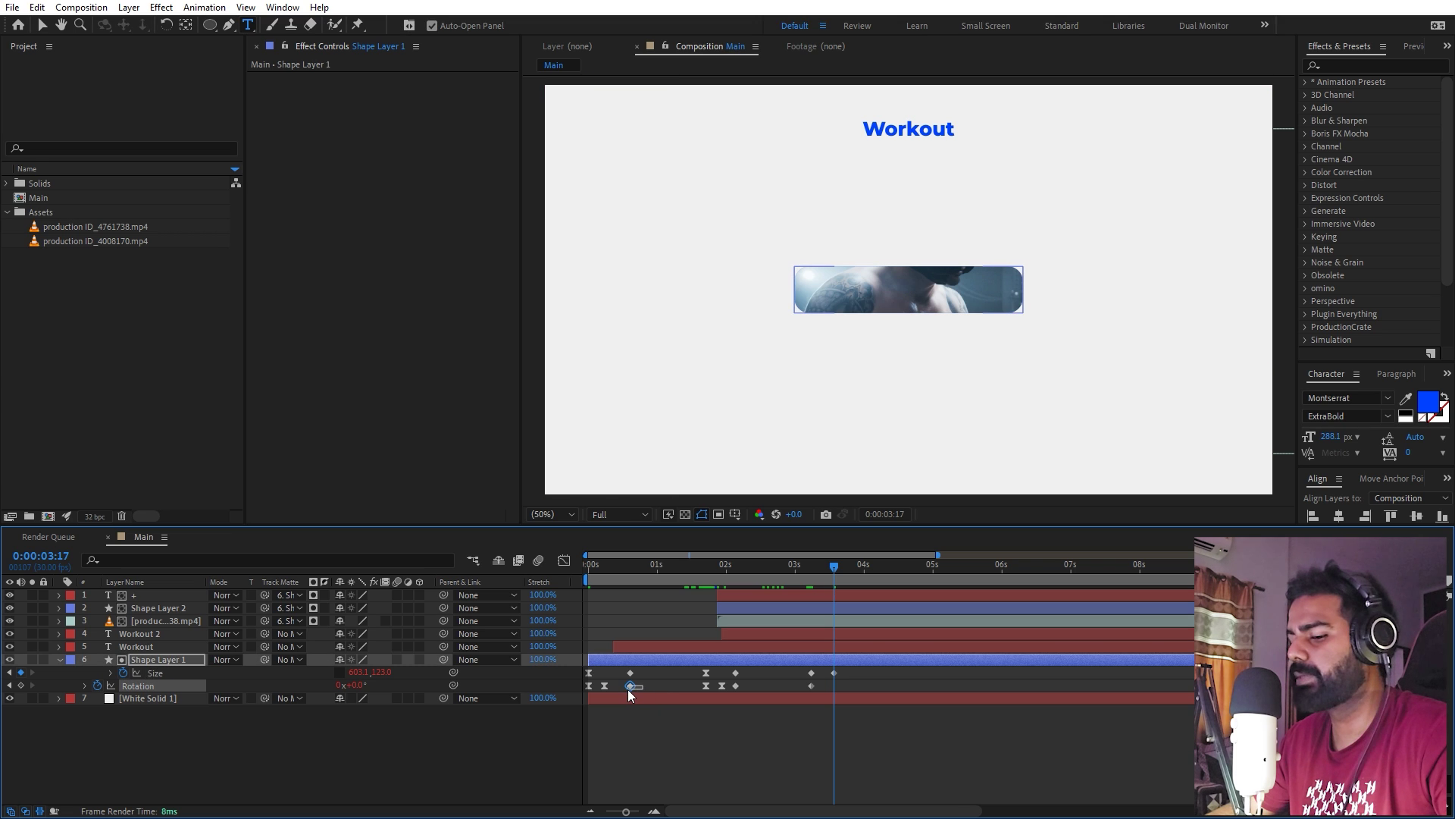
{"action": "left_click", "coordinate": [676, 573]}
{"action": "key", "text": "space"}
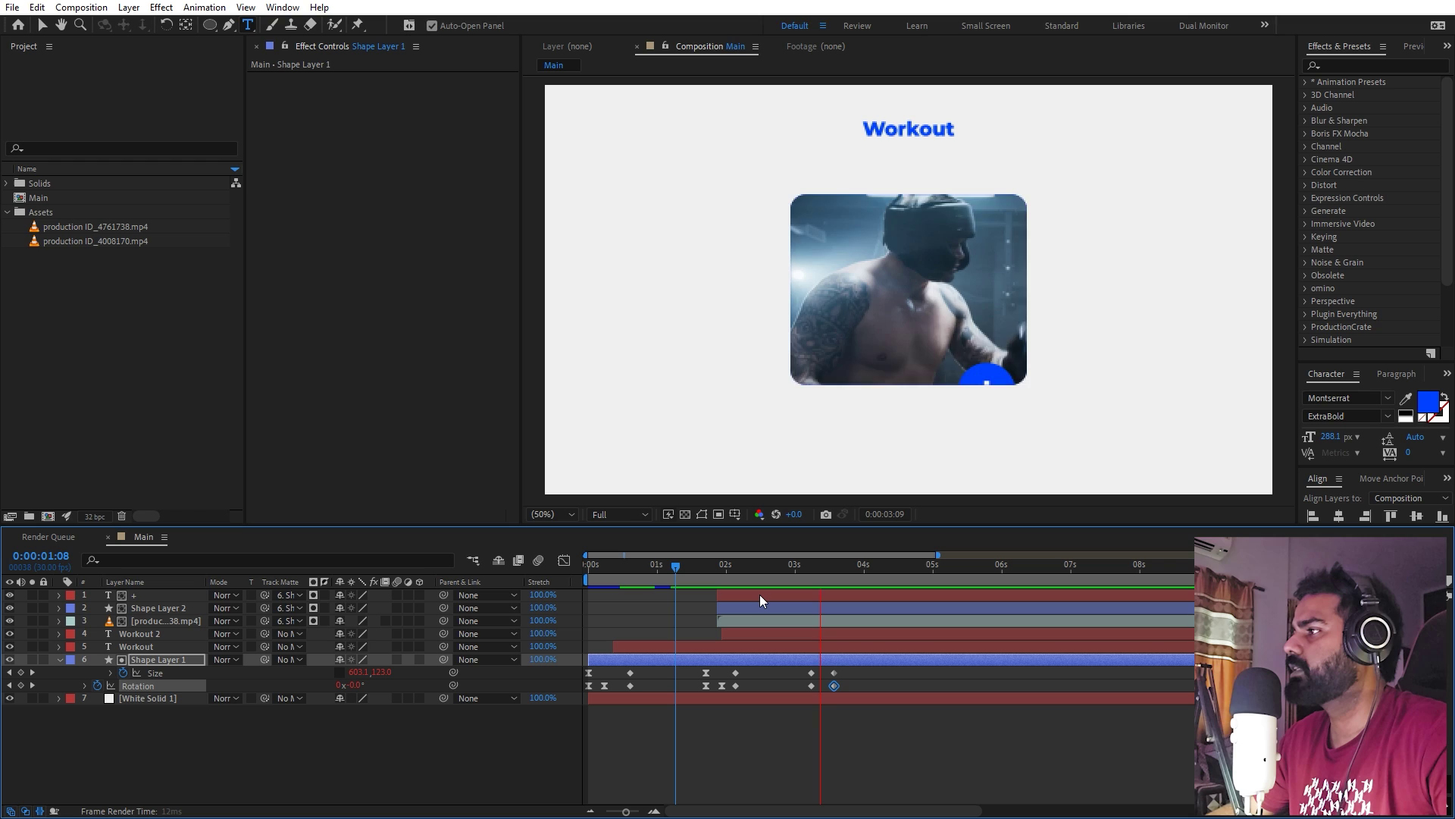
Set Shape Layer 1's Rotation to 8.2° at 0:00:03:12 and ease that keyframe and the Size and Rotation keyframes at 0:00:03:07.
{"action": "mouse_move", "coordinate": [818, 581]}
{"action": "left_mouse_down"}
{"action": "mouse_move", "coordinate": [802, 578]}
{"action": "mouse_move", "coordinate": [821, 577]}
{"action": "left_mouse_up"}
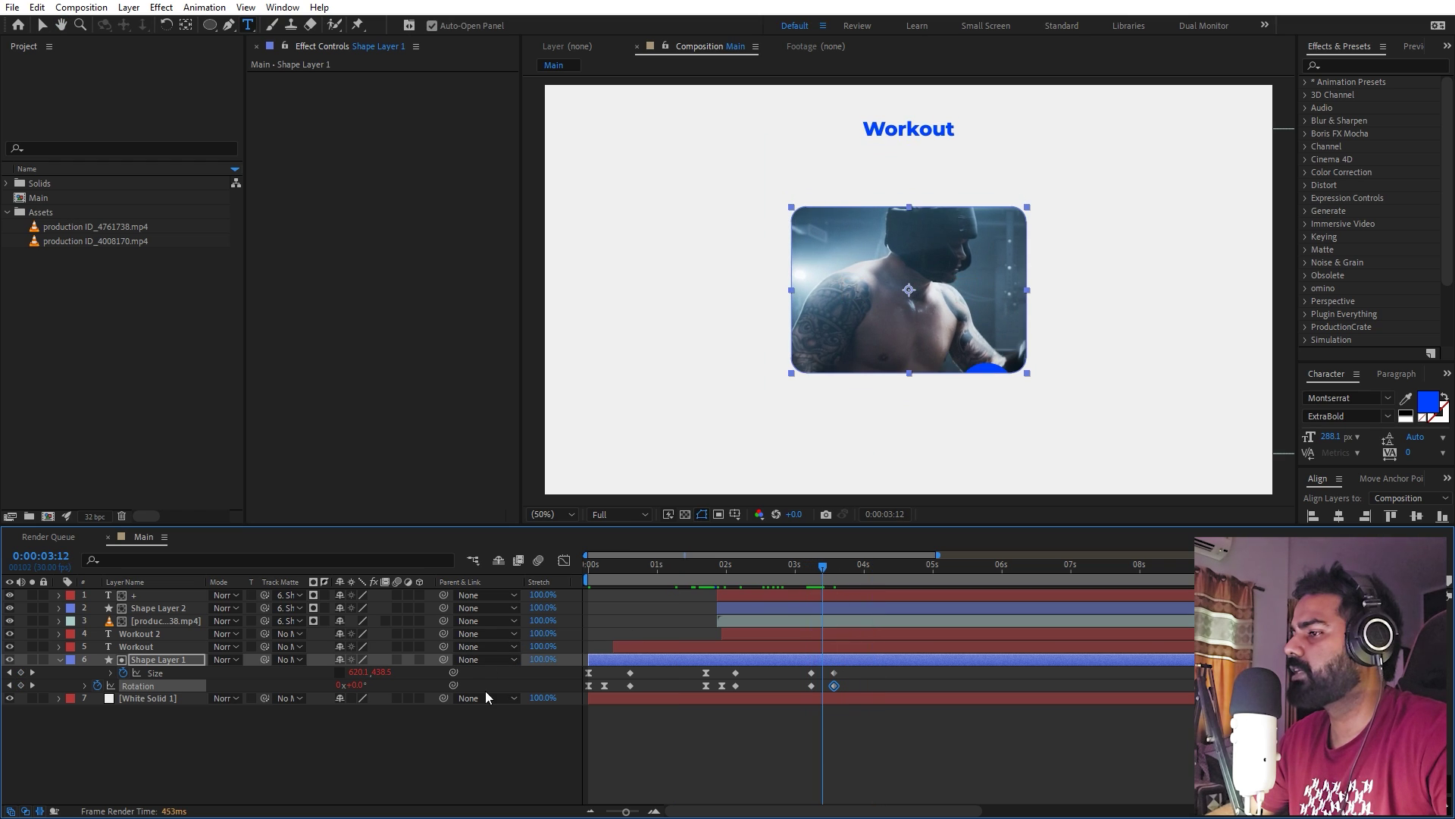
{"action": "left_click_drag", "start_coordinate": [354, 686], "coordinate": [416, 686]}
{"action": "scroll", "coordinate": [736, 741], "scroll_direction": "up", "scroll_amount": 3}
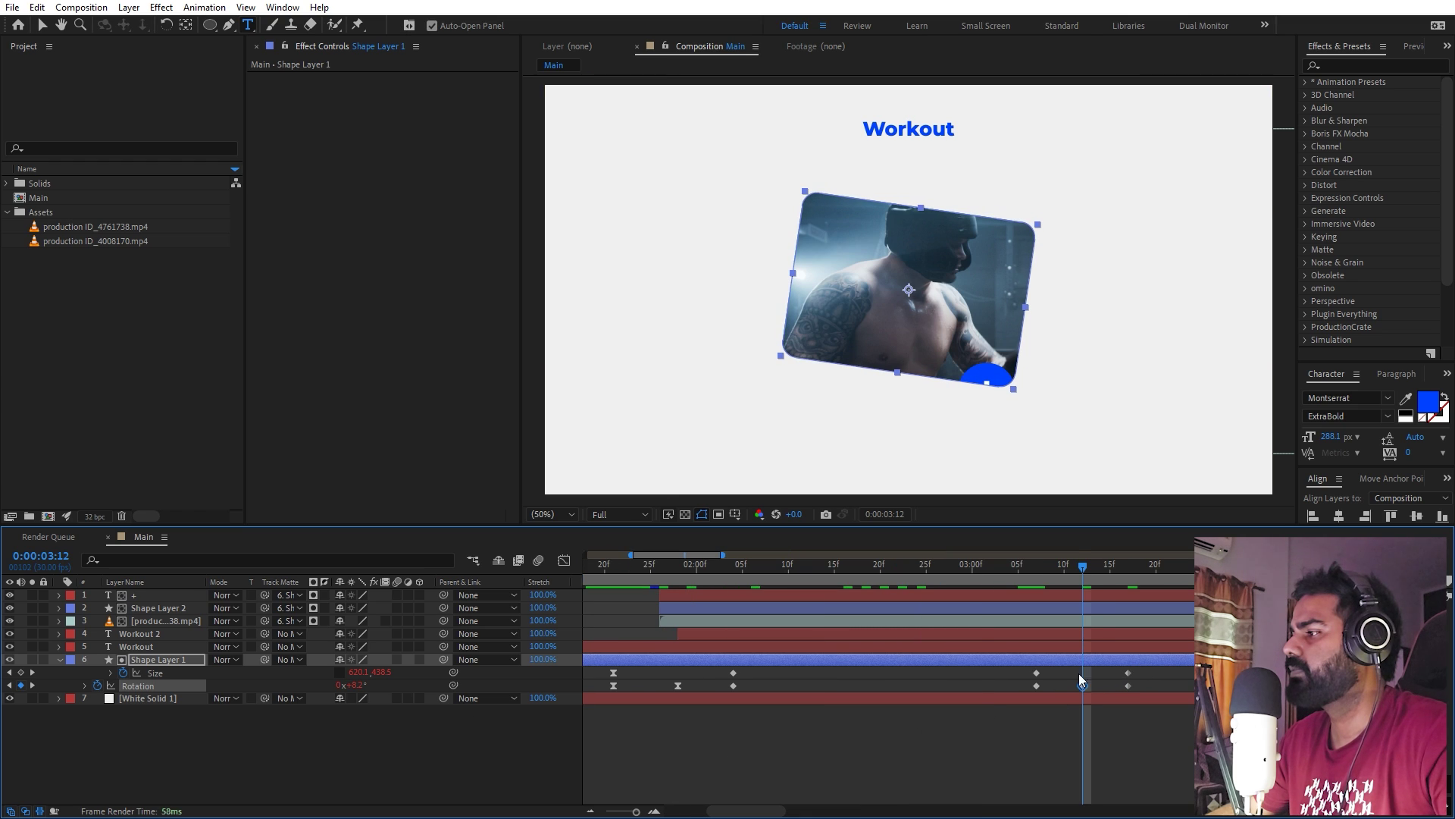
{"action": "left_click_drag", "start_coordinate": [1023, 666], "coordinate": [1092, 691]}
{"action": "key", "text": "F9"}
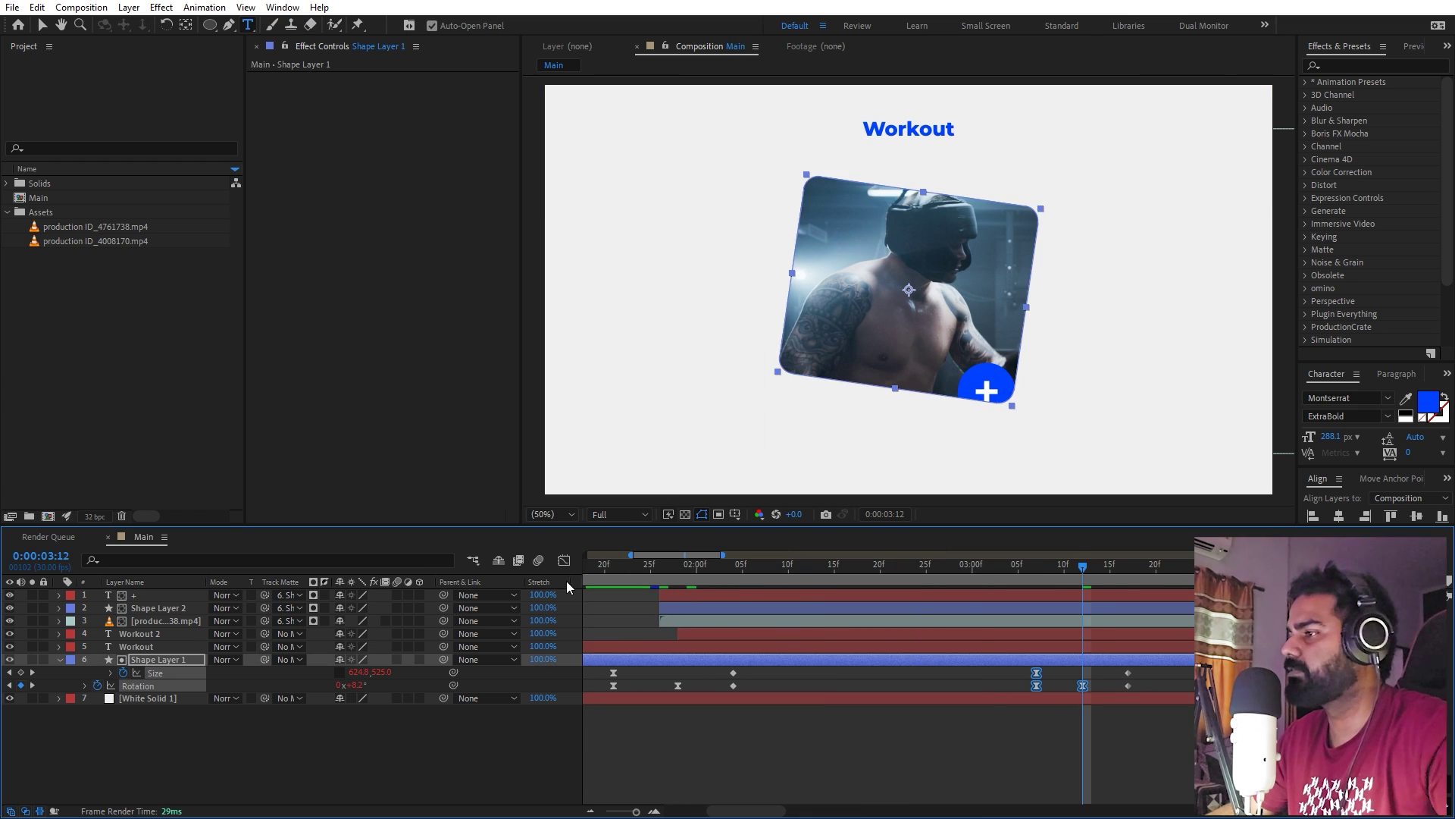
Reshape Shape Layer 1's closing Size speed curve to start slowly and peak just before 0:00:03:17, and preview it.
{"action": "left_click", "coordinate": [564, 560]}
{"action": "scroll", "coordinate": [1112, 670], "scroll_direction": "up", "scroll_amount": 2}
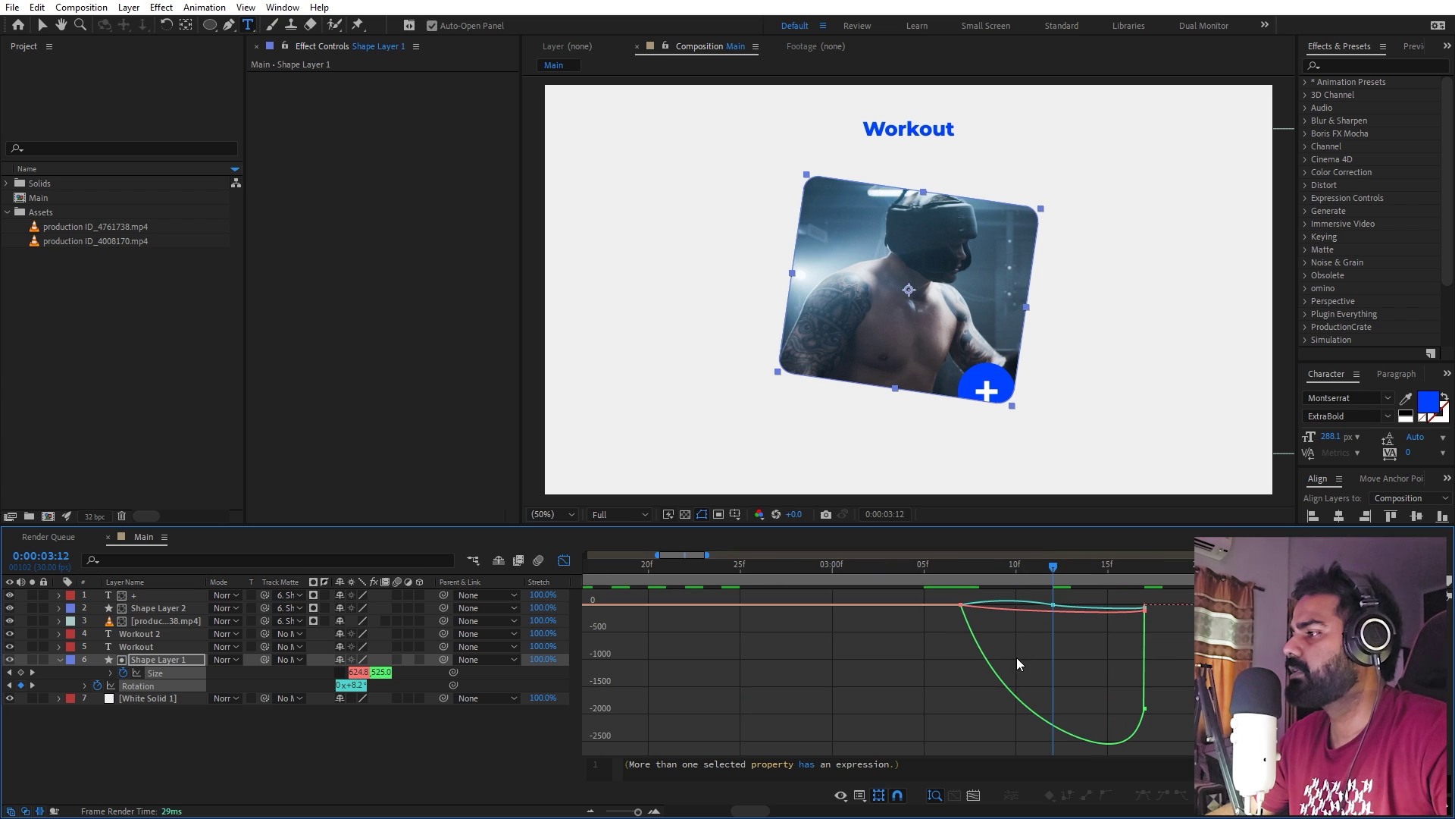
{"action": "left_click", "coordinate": [175, 751]}
{"action": "left_click", "coordinate": [157, 673]}
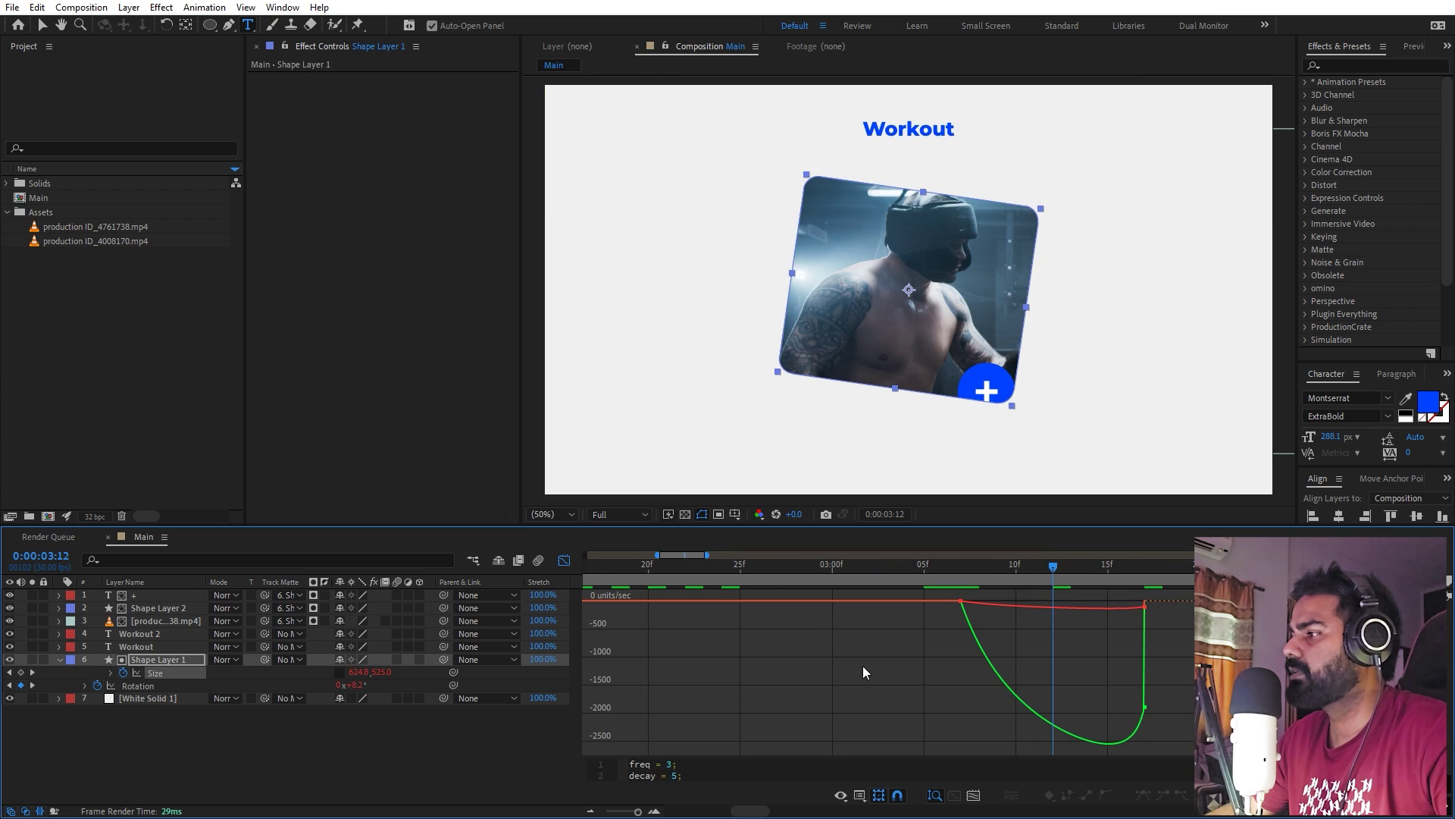
{"action": "left_click_drag", "start_coordinate": [864, 669], "coordinate": [1054, 603]}
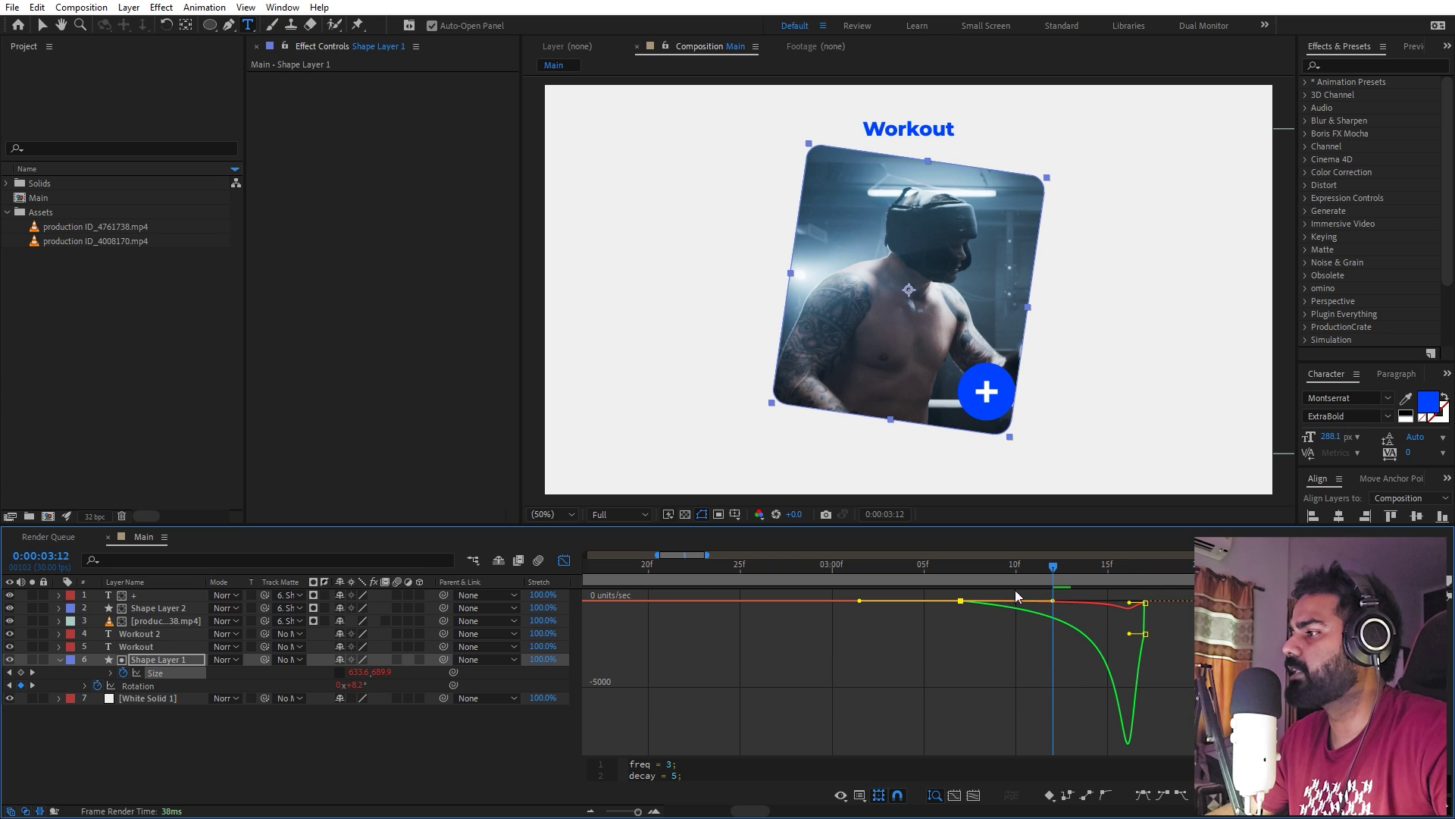
{"action": "key", "text": "space"}
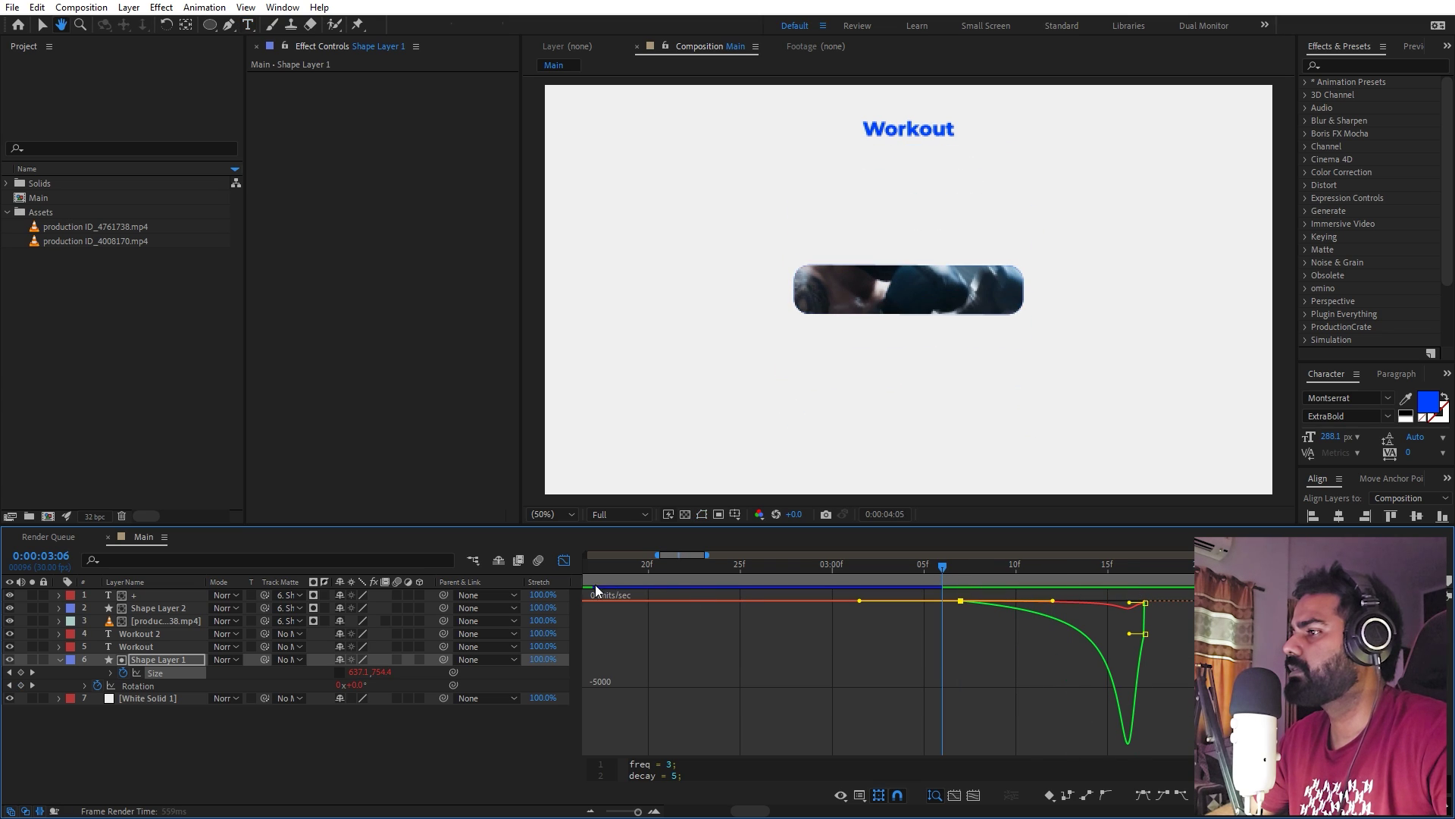
{"action": "key", "text": "space"}
{"action": "left_click", "coordinate": [564, 560]}
{"action": "key", "text": "minus"}
{"action": "key", "text": "minus"}
{"action": "key", "text": "minus"}
{"action": "key", "text": "F2"}
Fade the production ID_4761738.mp4 layer from 100% Opacity at 0:00:03:11 to 0% at 0:00:03:16, and trim its end there.
{"action": "left_click_drag", "start_coordinate": [760, 570], "coordinate": [832, 569]}
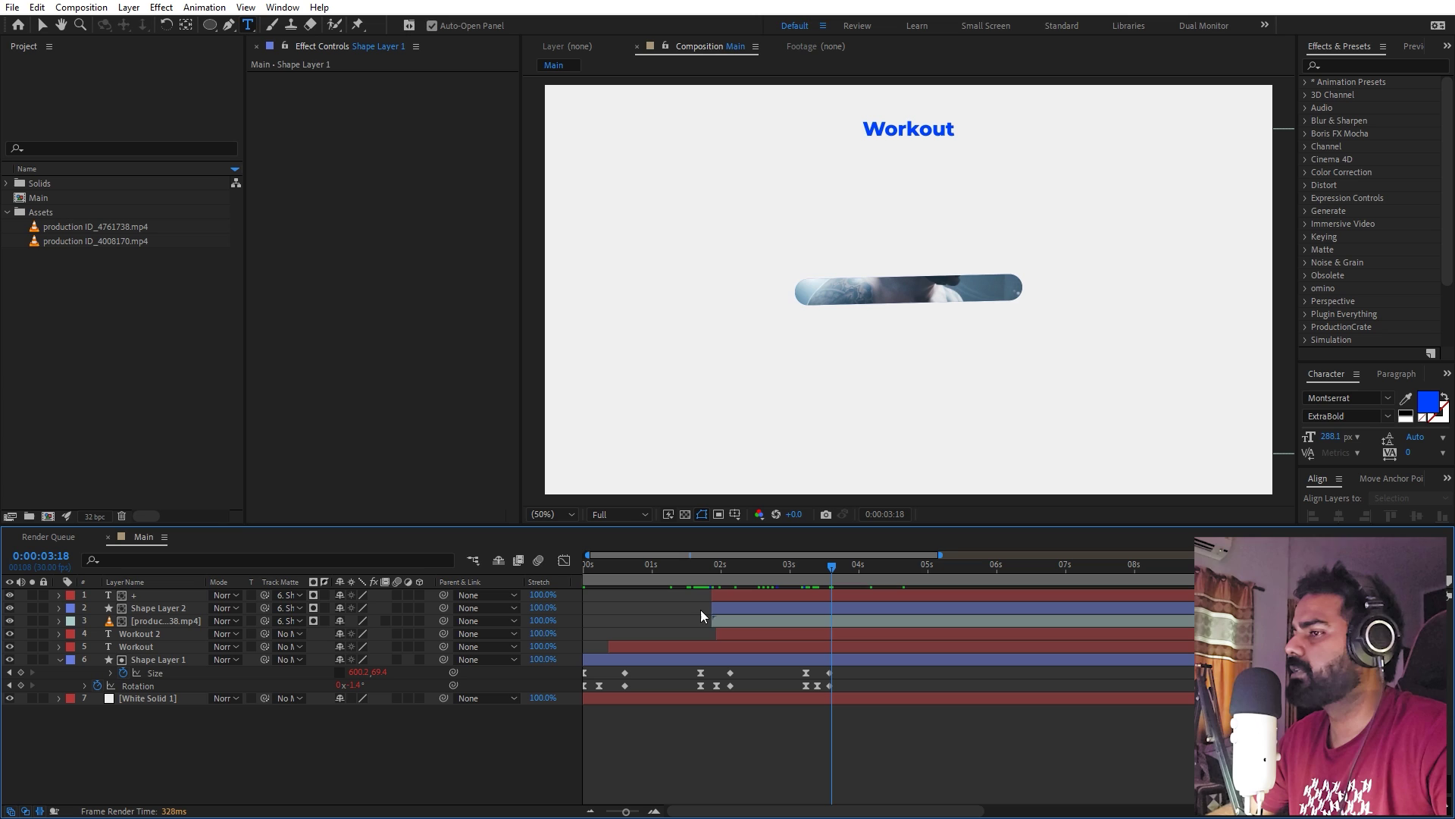
{"action": "left_click", "coordinate": [169, 622]}
{"action": "key", "text": "t"}
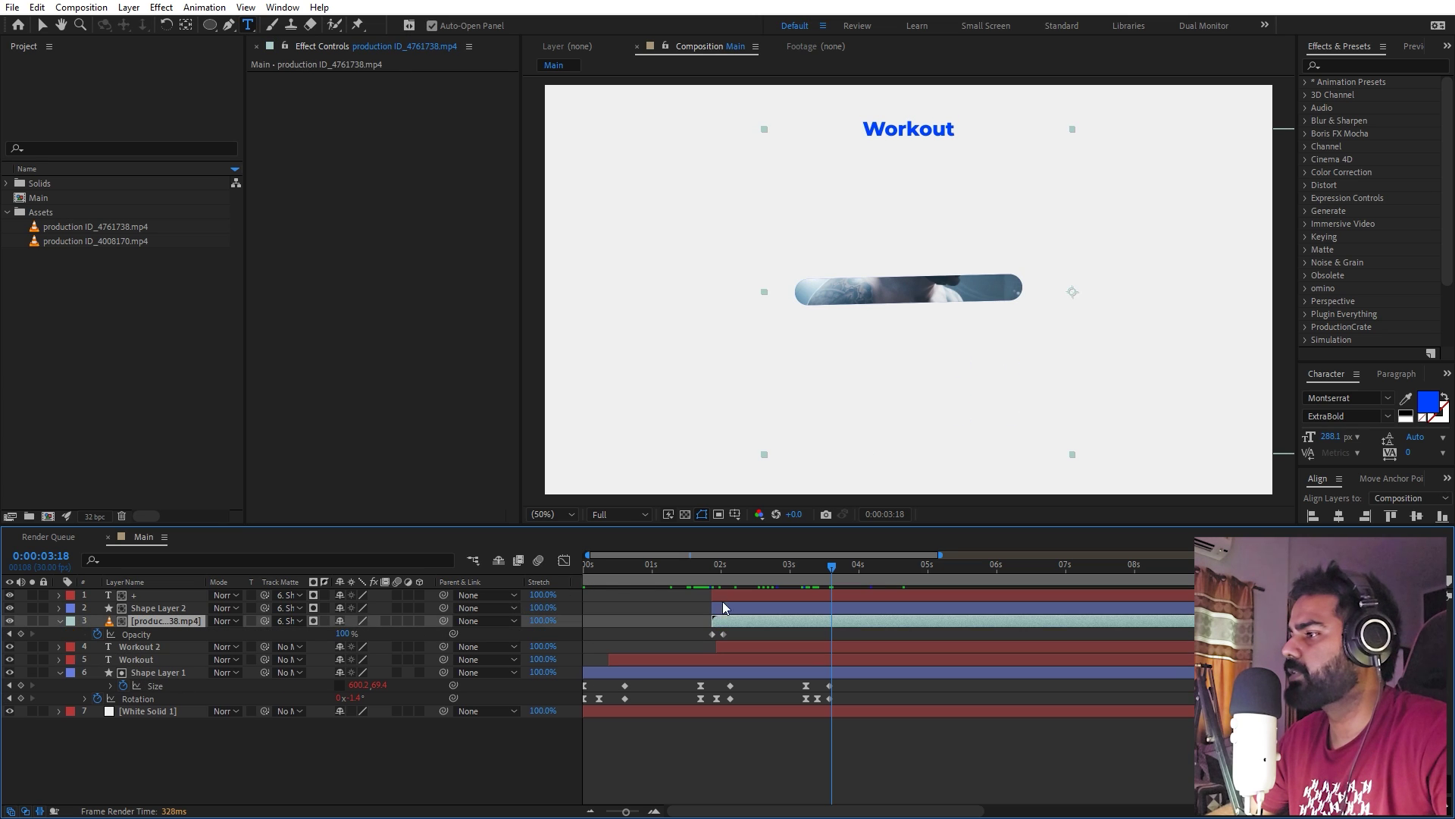
{"action": "left_click", "coordinate": [807, 570]}
{"action": "key", "text": "equal"}
{"action": "key", "text": "equal"}
{"action": "key", "text": "equal"}
{"action": "left_click_drag", "start_coordinate": [816, 570], "coordinate": [963, 581]}
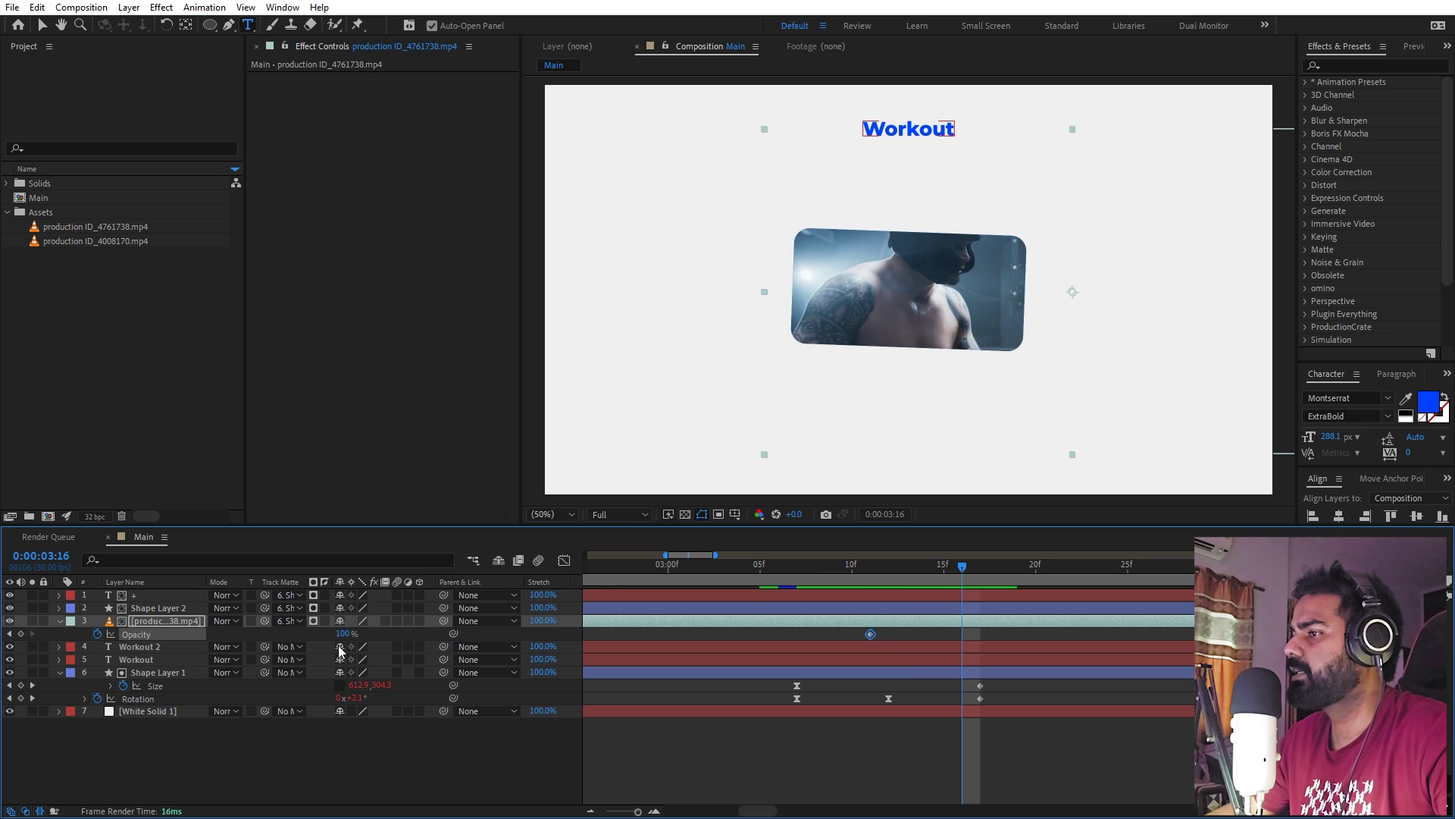
{"action": "left_click_drag", "start_coordinate": [341, 634], "coordinate": [307, 634]}
{"action": "key", "text": "alt+]"}
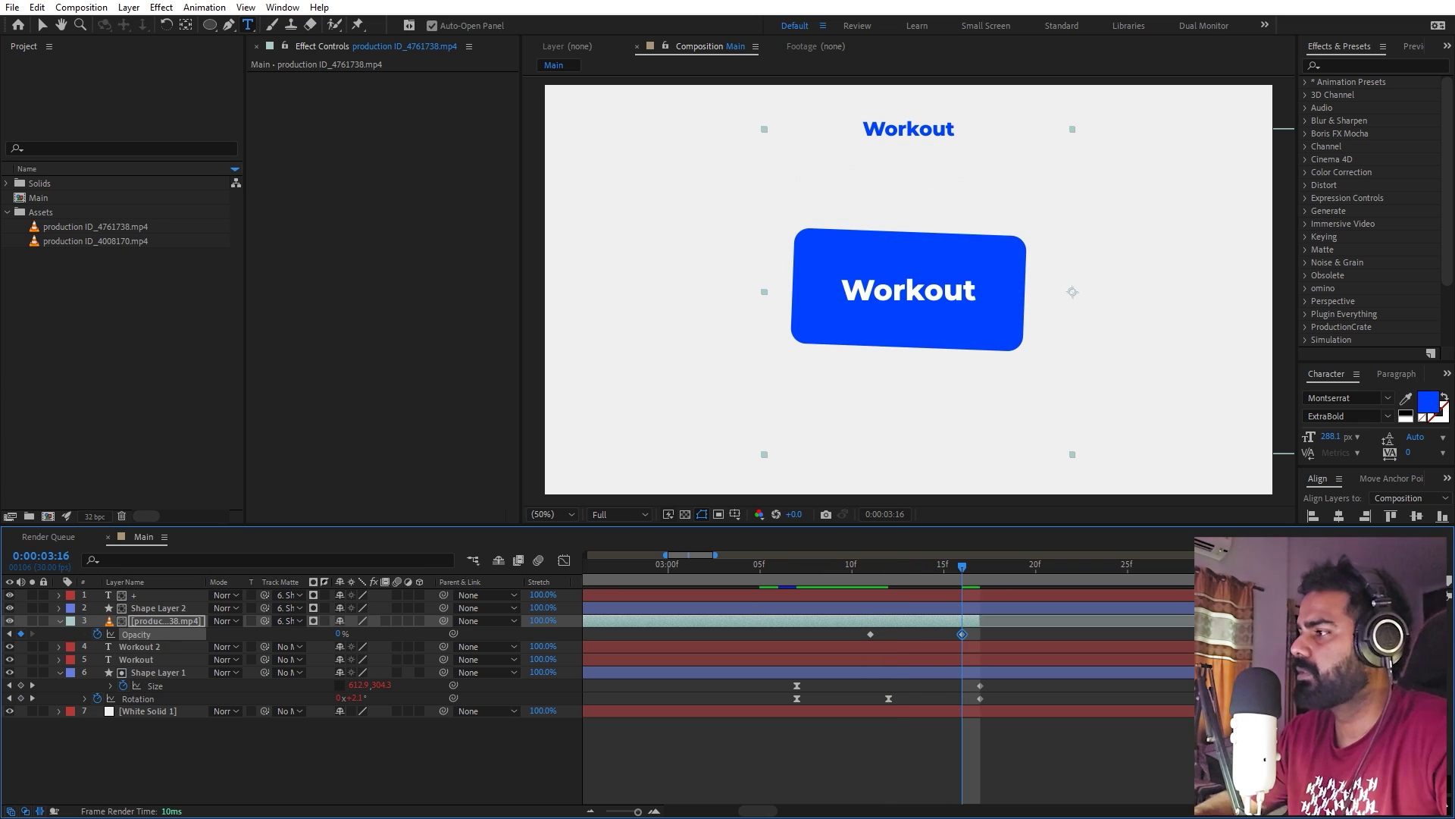
Trim the end of the white Workout button text layer to 0:00:02:19.
{"action": "key", "text": "minus"}
{"action": "key", "text": "minus"}
{"action": "key", "text": "minus"}
{"action": "left_click_drag", "start_coordinate": [599, 562], "coordinate": [713, 565]}
{"action": "left_click", "coordinate": [716, 661]}
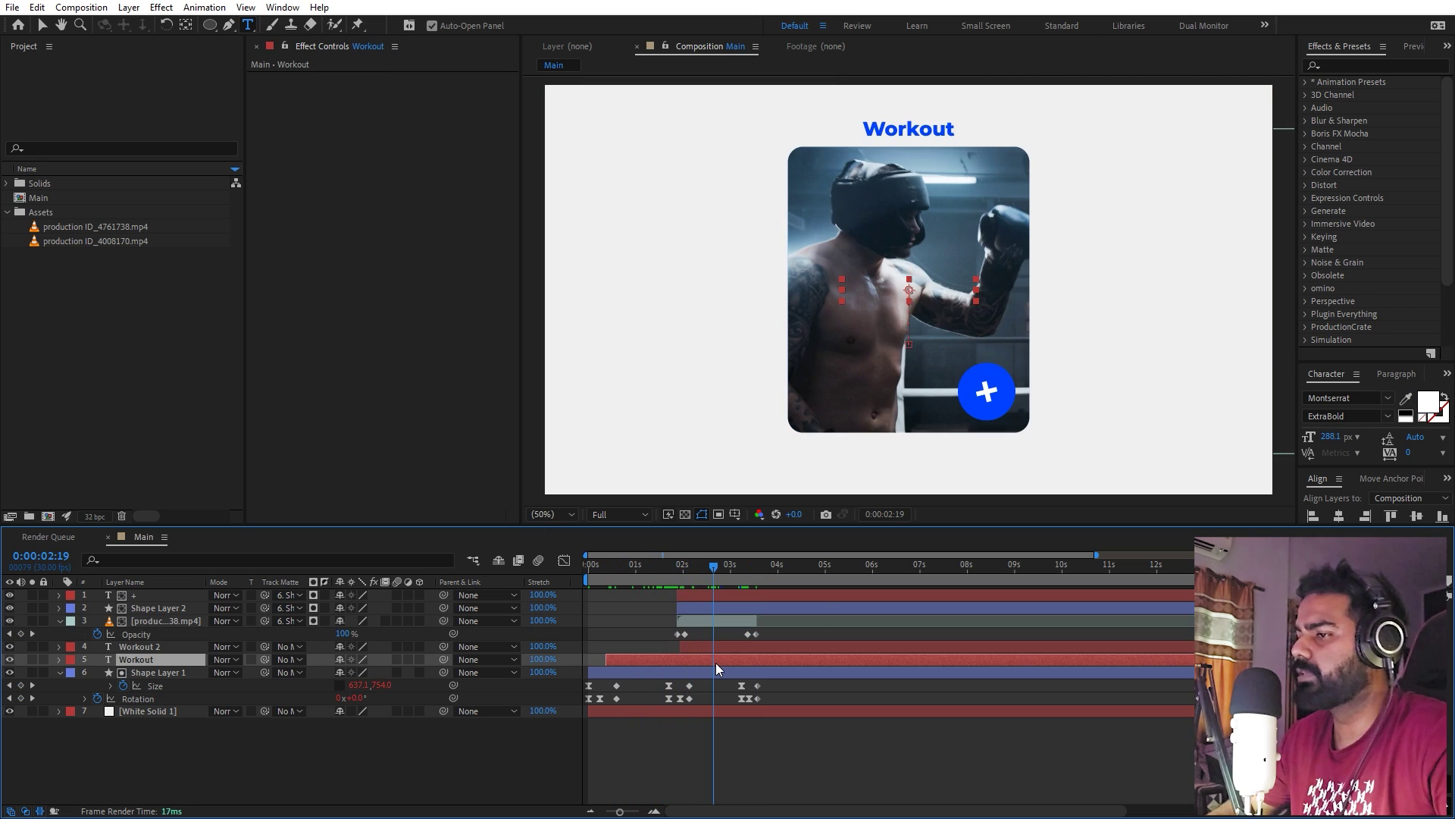
{"action": "key", "text": "alt+bracketright"}
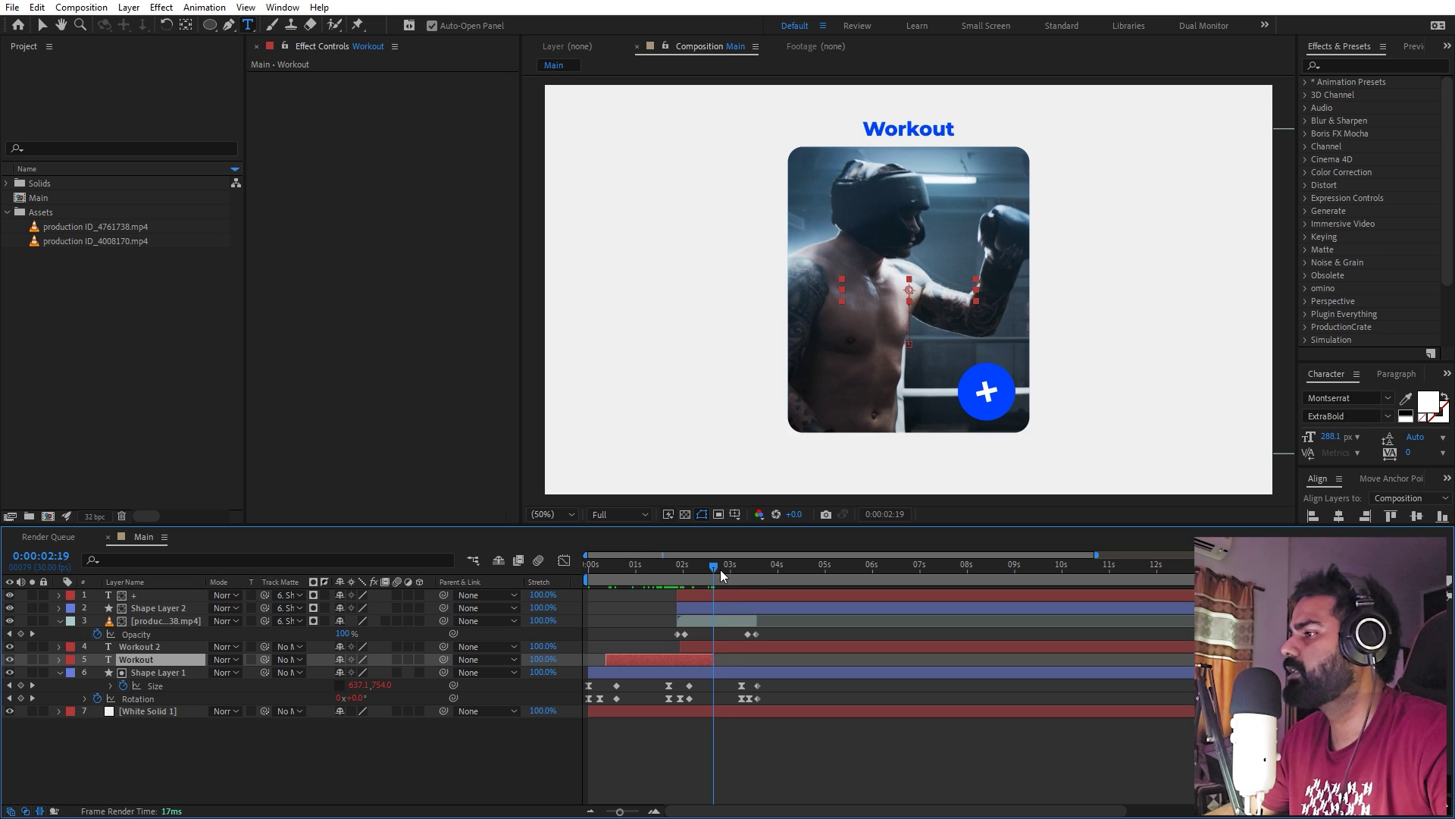
Filter Shape Layer 1's properties by "color" and keyframe its blue Fill 1 Color at about 0:00:03:05.
{"action": "mouse_move", "coordinate": [733, 582]}
{"action": "left_mouse_down"}
{"action": "mouse_move", "coordinate": [768, 582]}
{"action": "mouse_move", "coordinate": [747, 582]}
{"action": "left_mouse_up"}
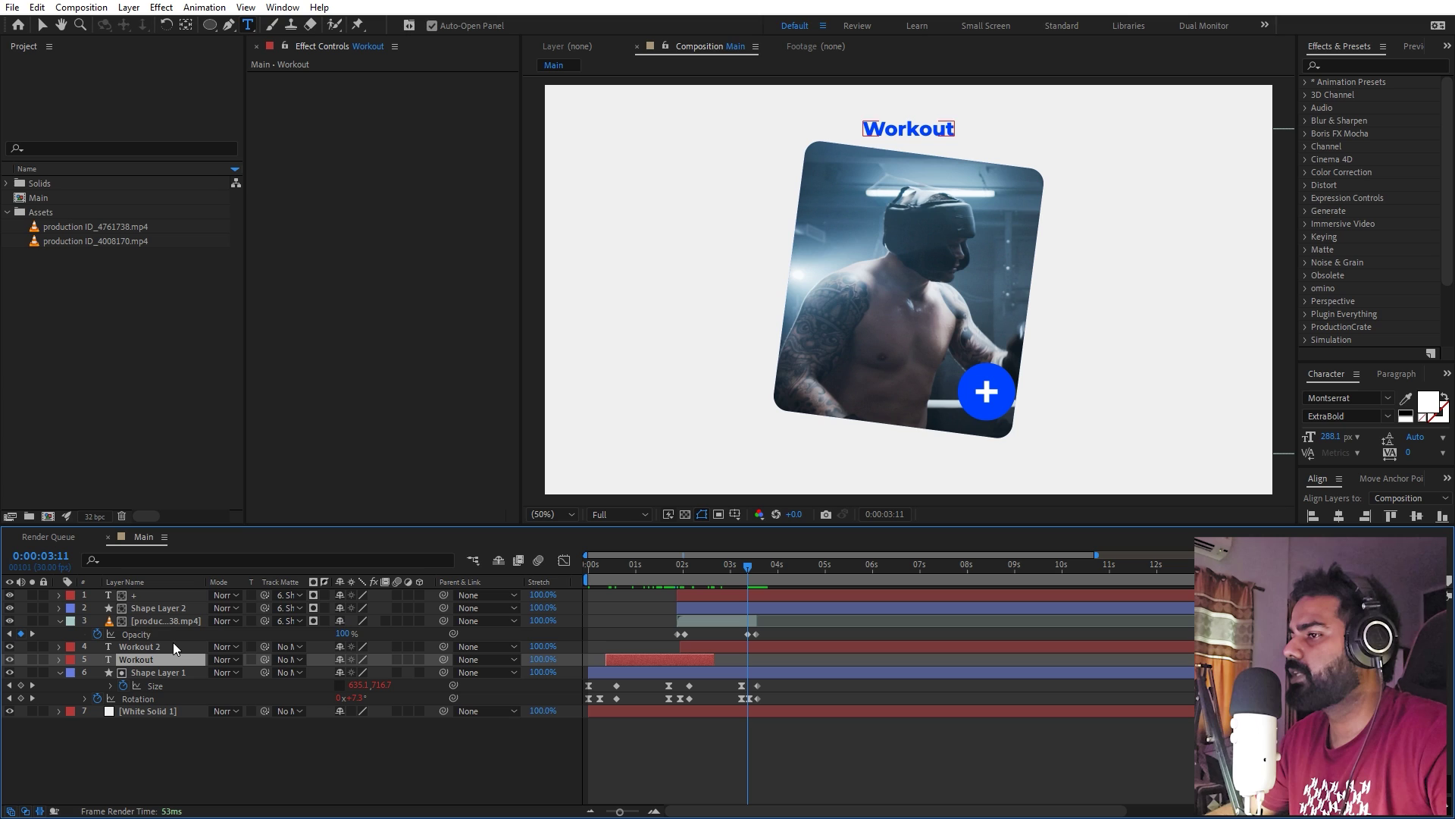
{"action": "left_click", "coordinate": [163, 672]}
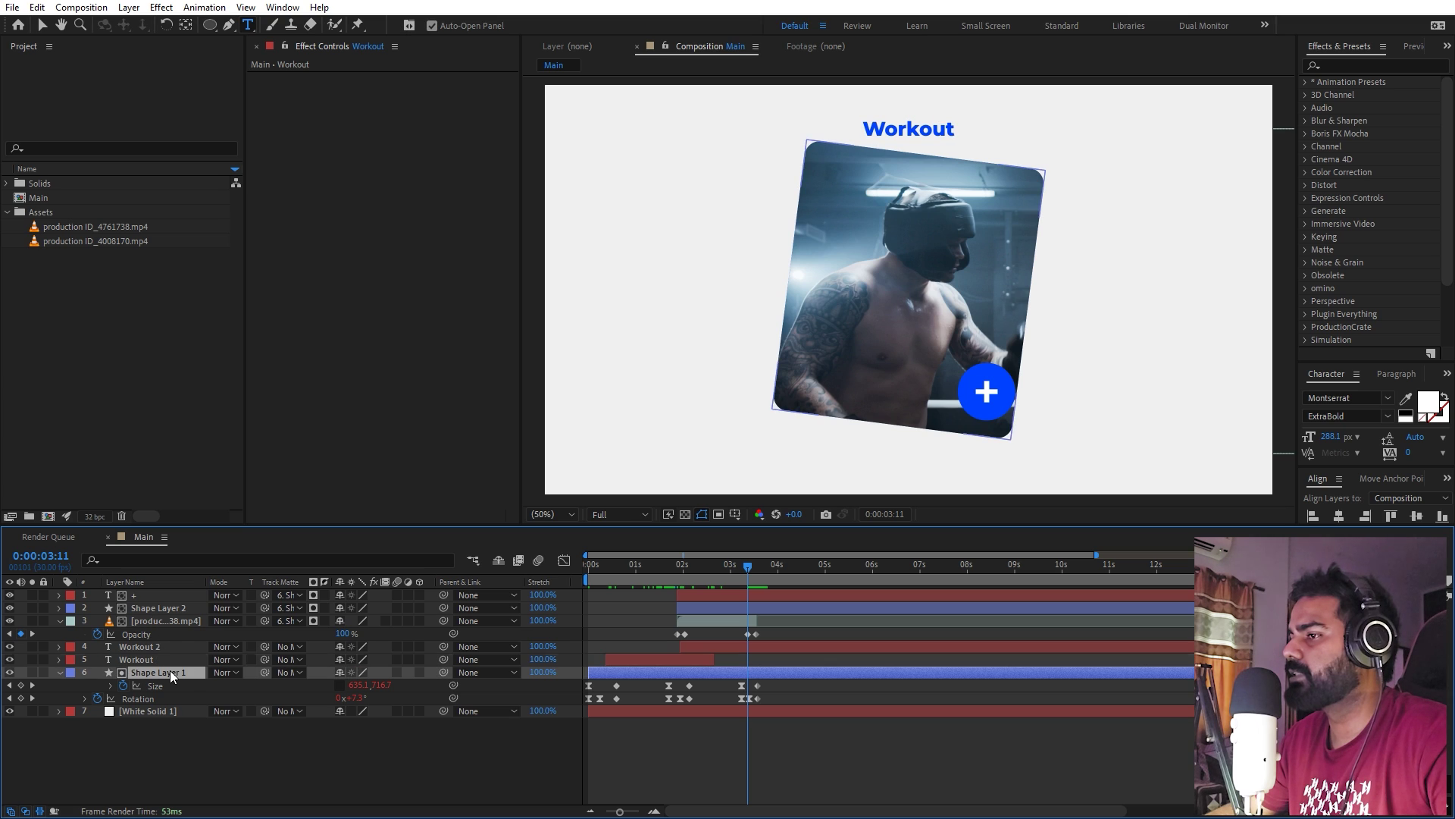
{"action": "left_click", "coordinate": [222, 558]}
{"action": "type", "text": "copl"}
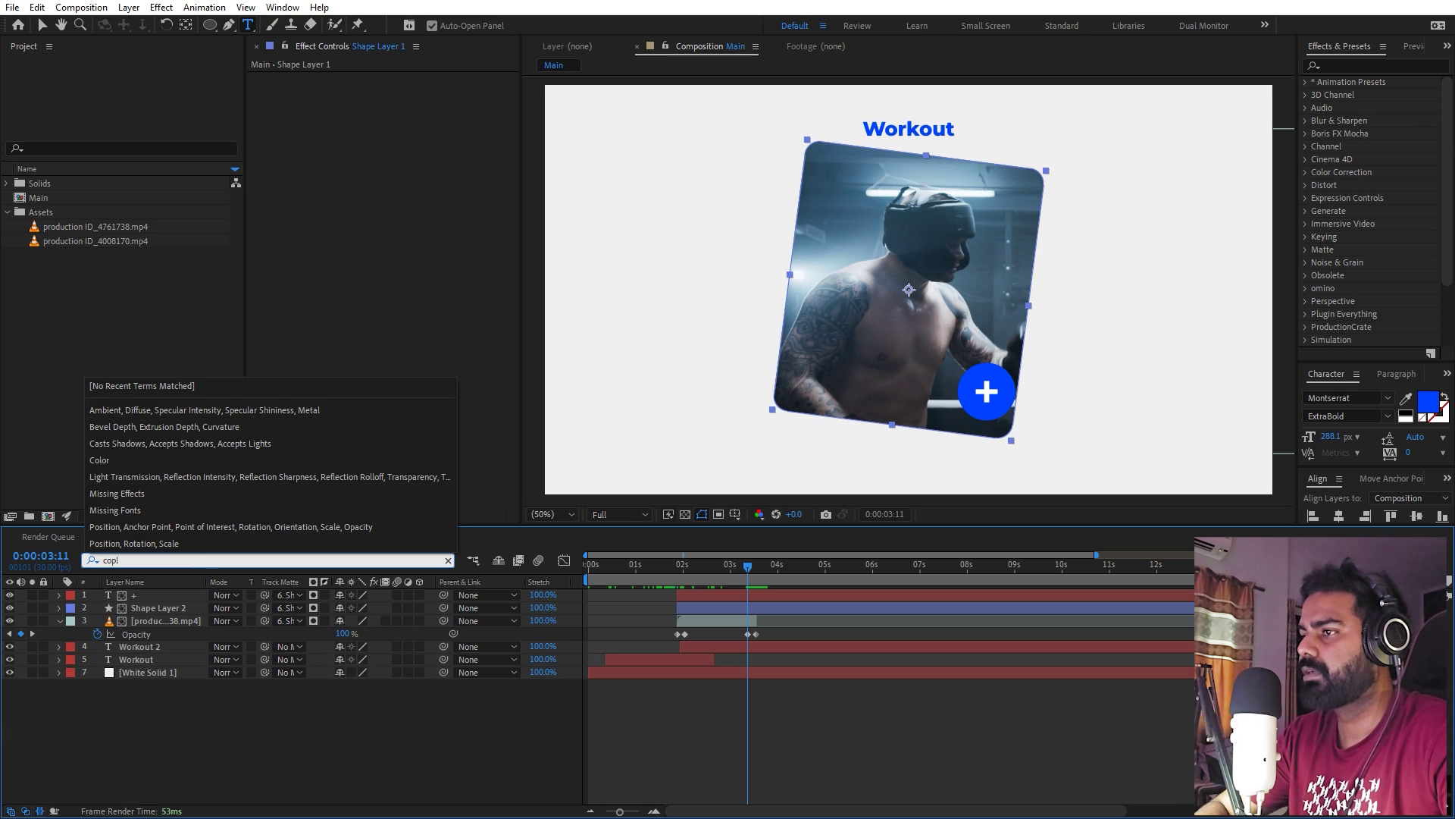
{"action": "key", "text": "BackSpace"}
{"action": "type", "text": "lor"}
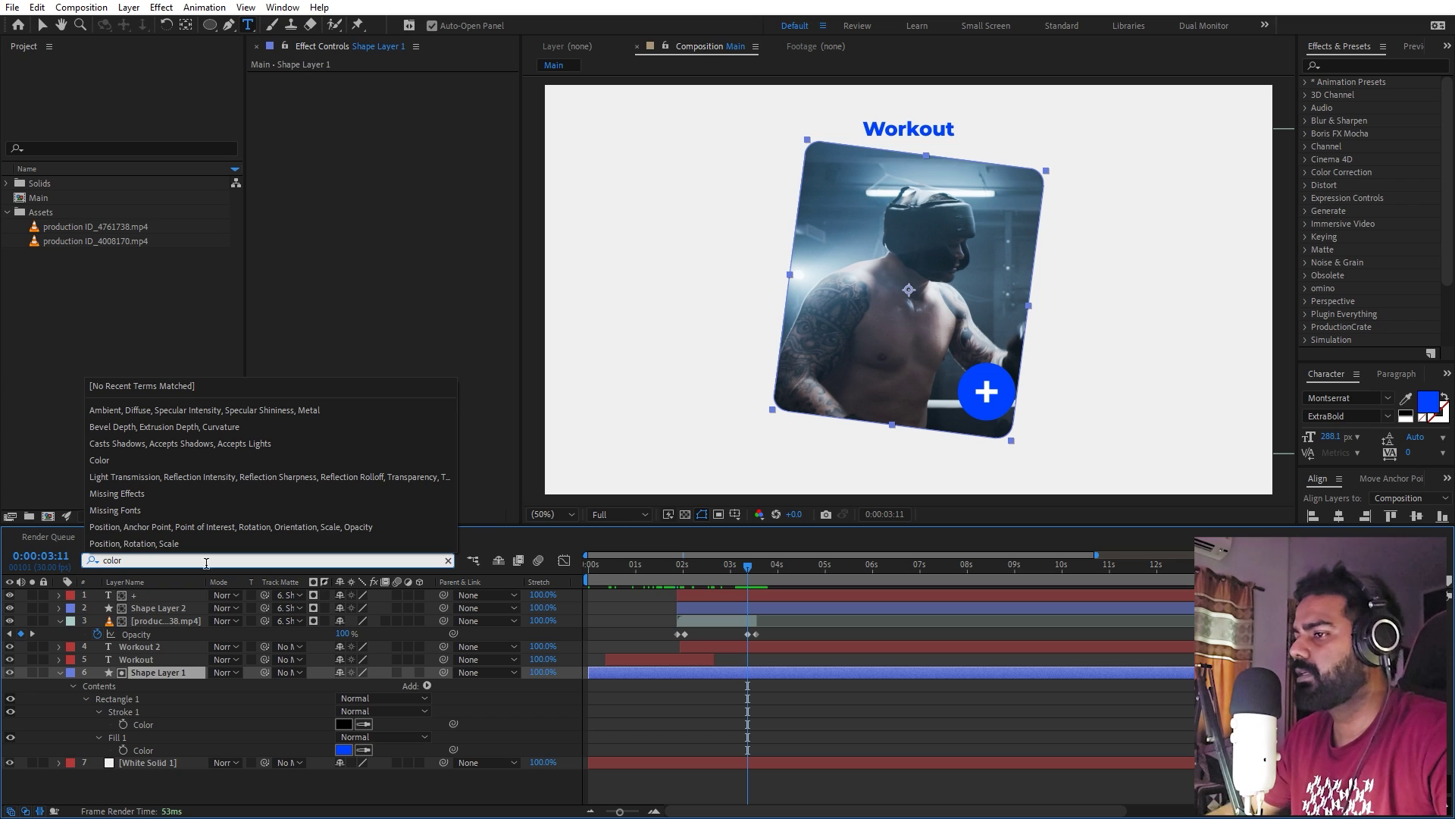
{"action": "left_click", "coordinate": [123, 750]}
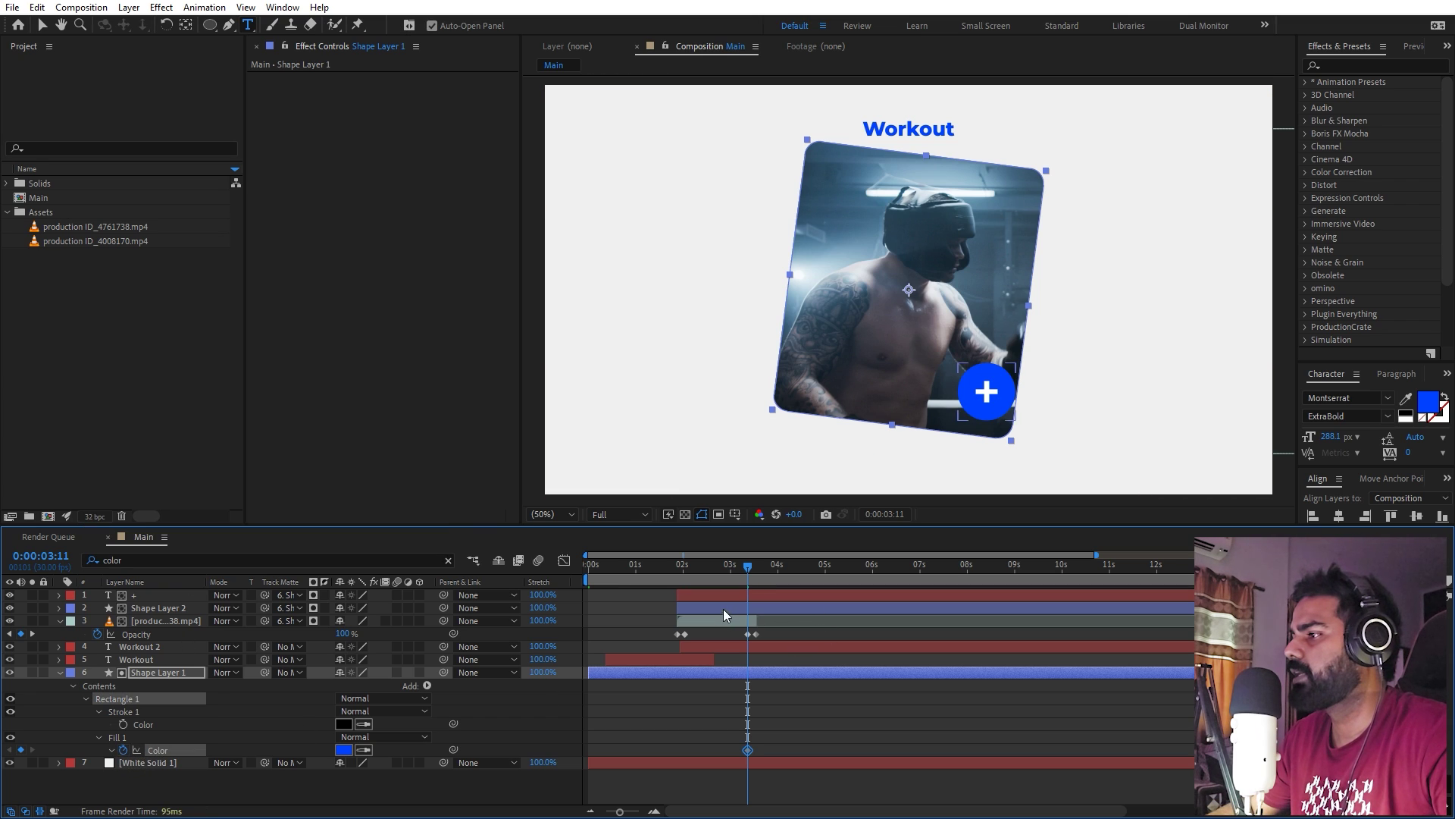
{"action": "scroll", "coordinate": [721, 679], "scroll_direction": "up", "scroll_amount": 2, "text": "alt"}
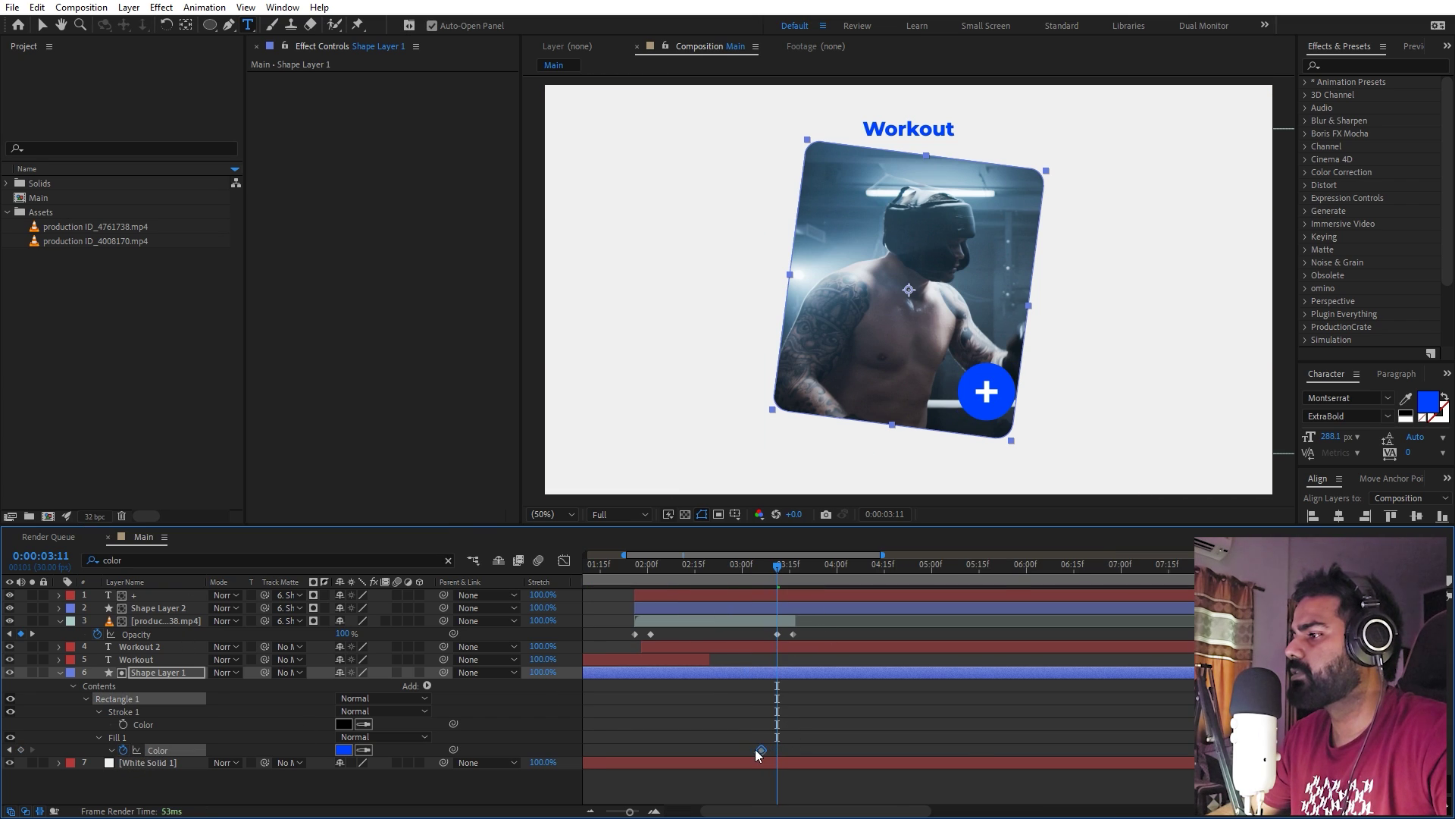
Change Shape Layer 1's Fill 1 Color to near-black at 0:00:03:07 and preview the color switch.
{"action": "left_click_drag", "start_coordinate": [743, 574], "coordinate": [764, 573]}
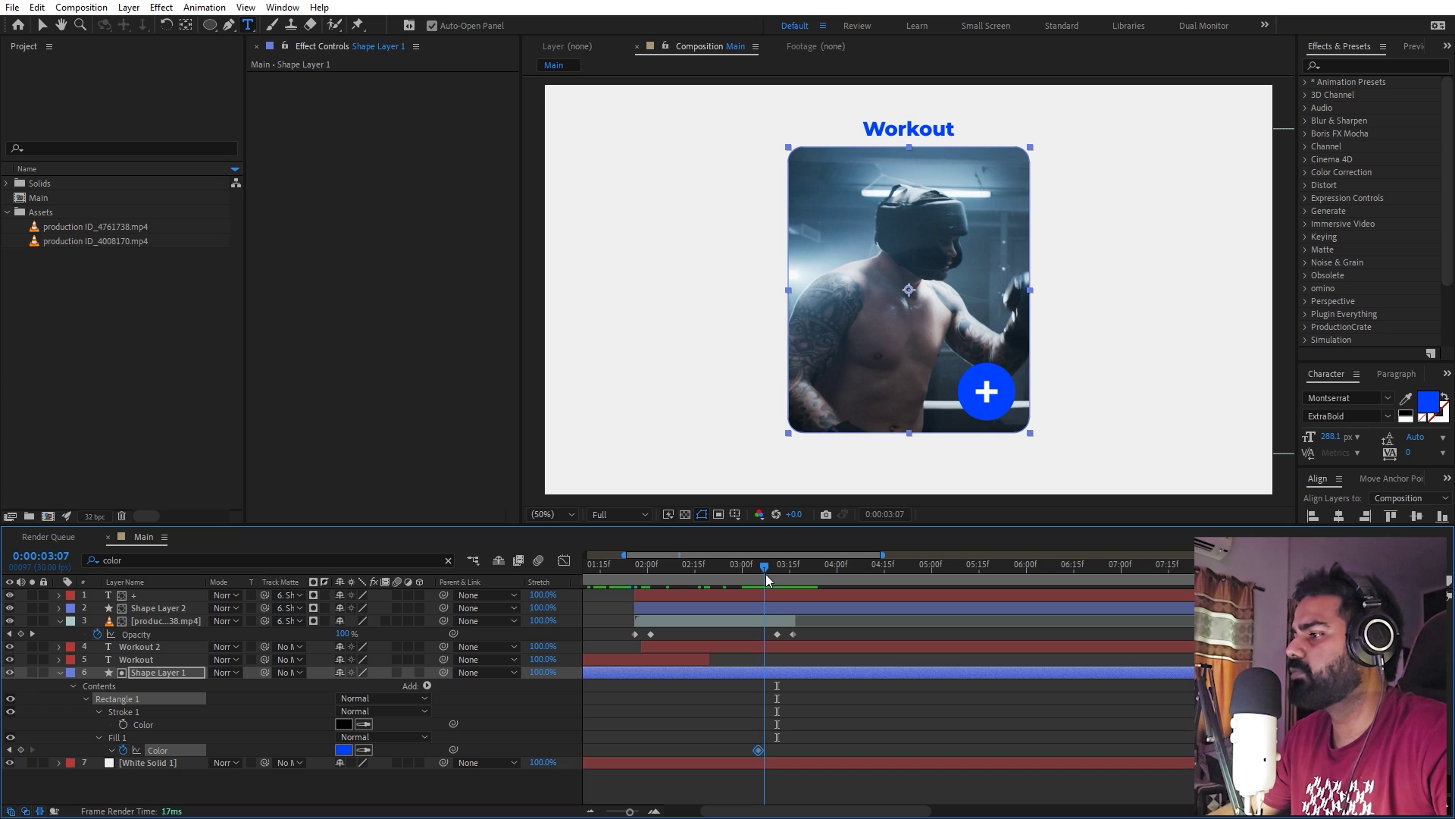
{"action": "left_click", "coordinate": [345, 751]}
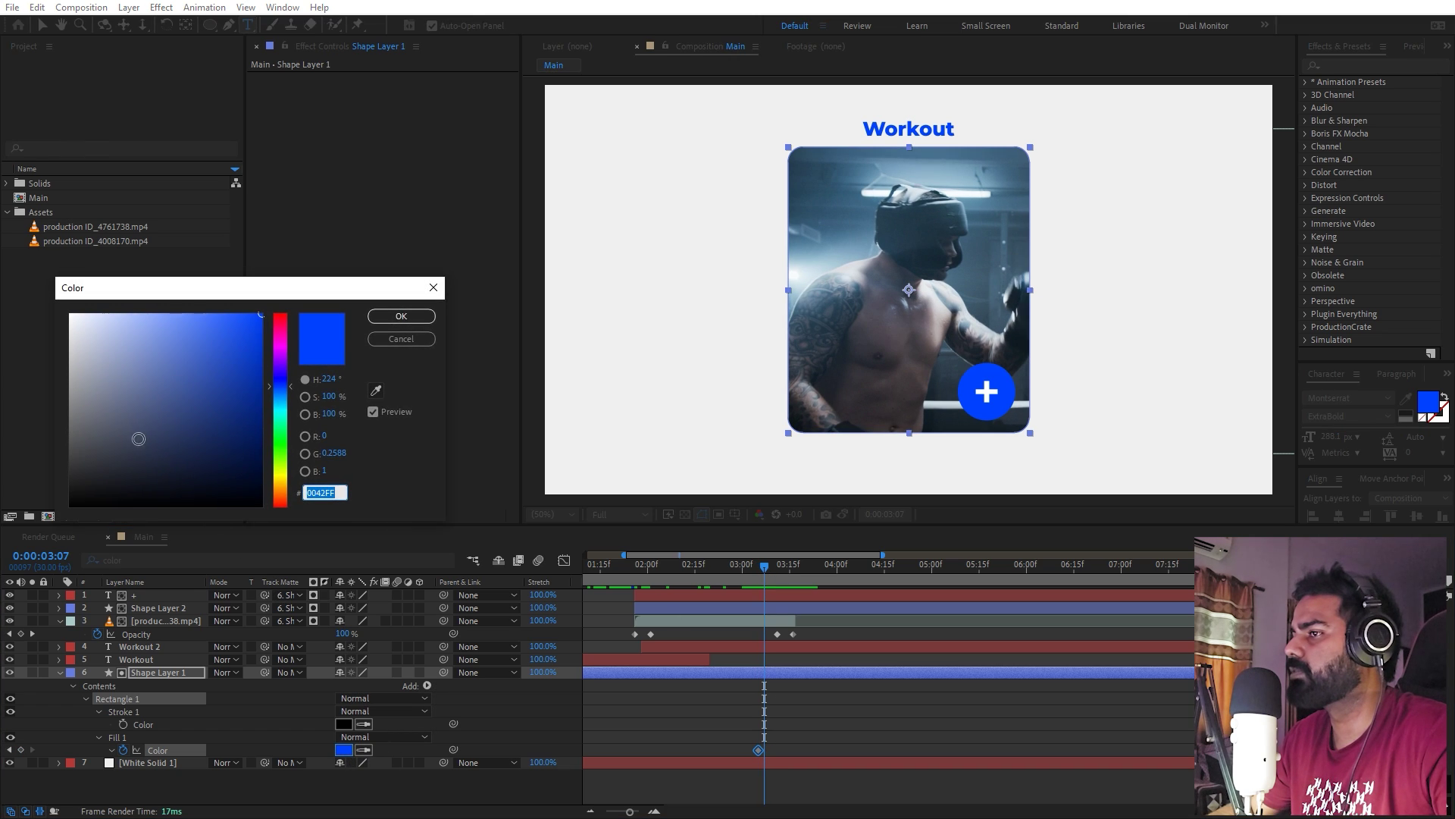
{"action": "left_click_drag", "start_coordinate": [138, 438], "coordinate": [28, 485]}
{"action": "left_click", "coordinate": [401, 316]}
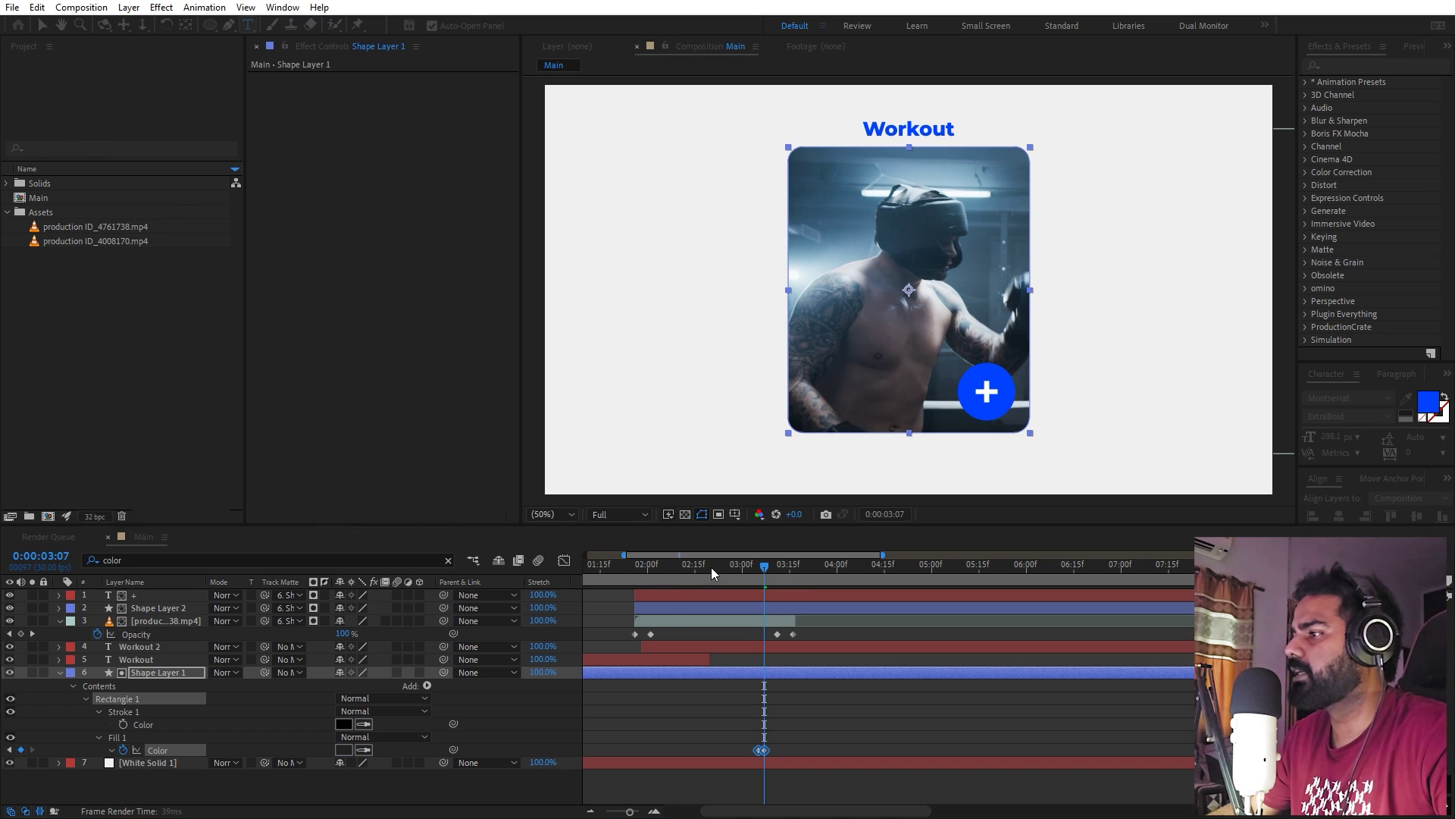
{"action": "mouse_move", "coordinate": [766, 569]}
{"action": "left_mouse_down"}
{"action": "mouse_move", "coordinate": [848, 581]}
{"action": "mouse_move", "coordinate": [749, 588]}
{"action": "left_mouse_up"}
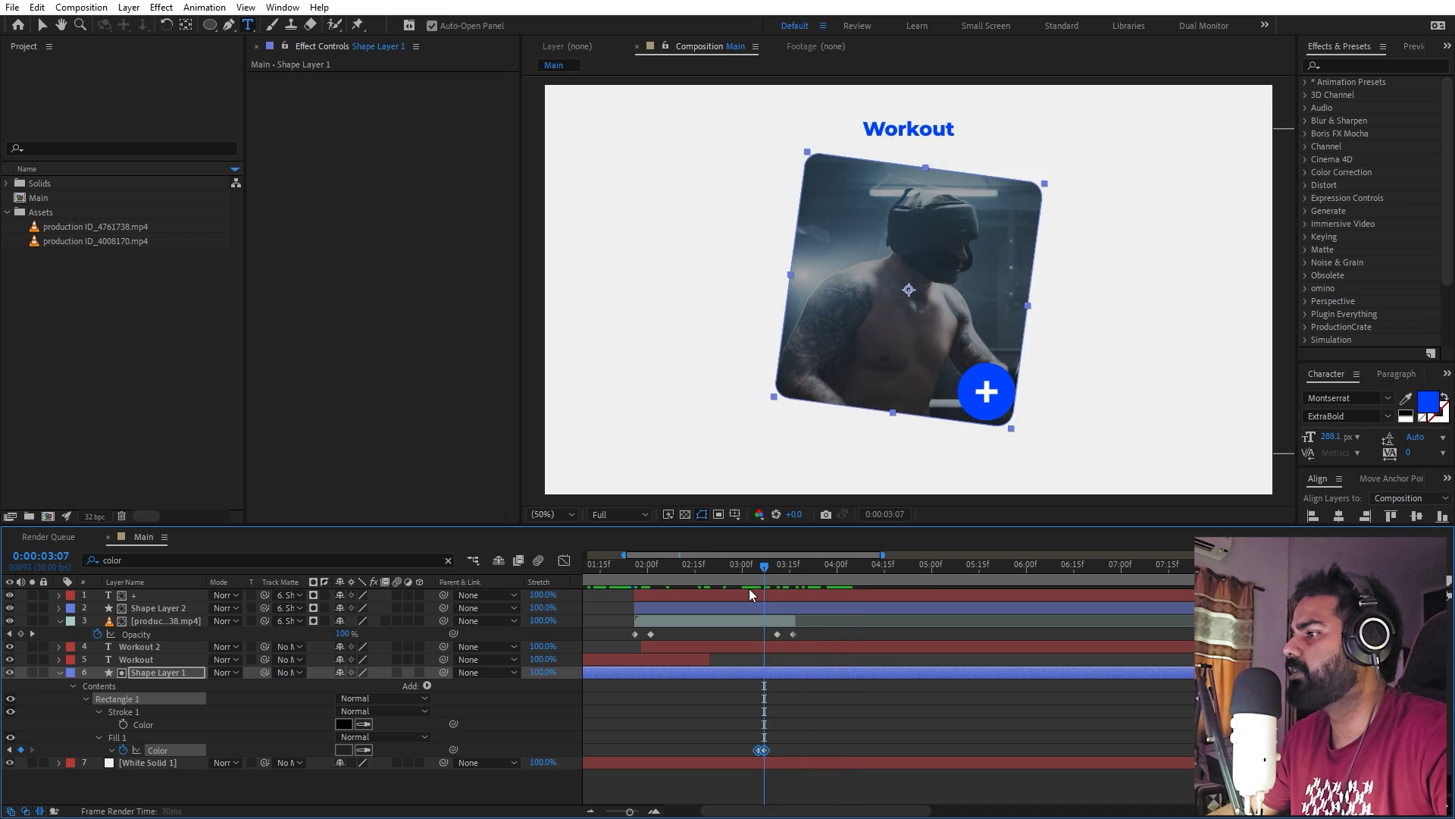
{"action": "key", "text": "space"}
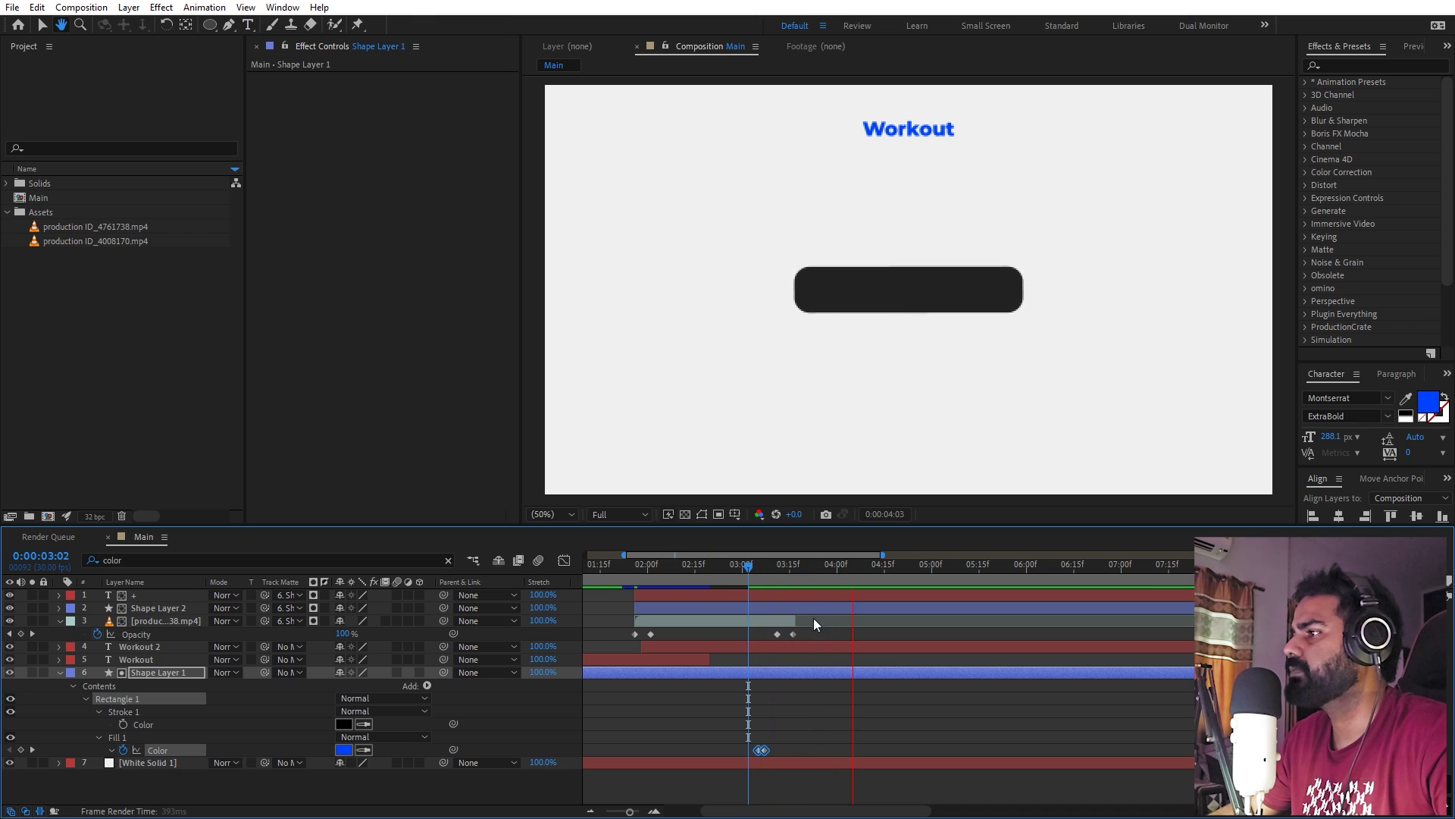
{"action": "key", "text": "space"}
Change the text of the blue Workout 2 title above the card to "Boxing".
{"action": "left_click", "coordinate": [773, 575]}
{"action": "key", "text": "minus"}
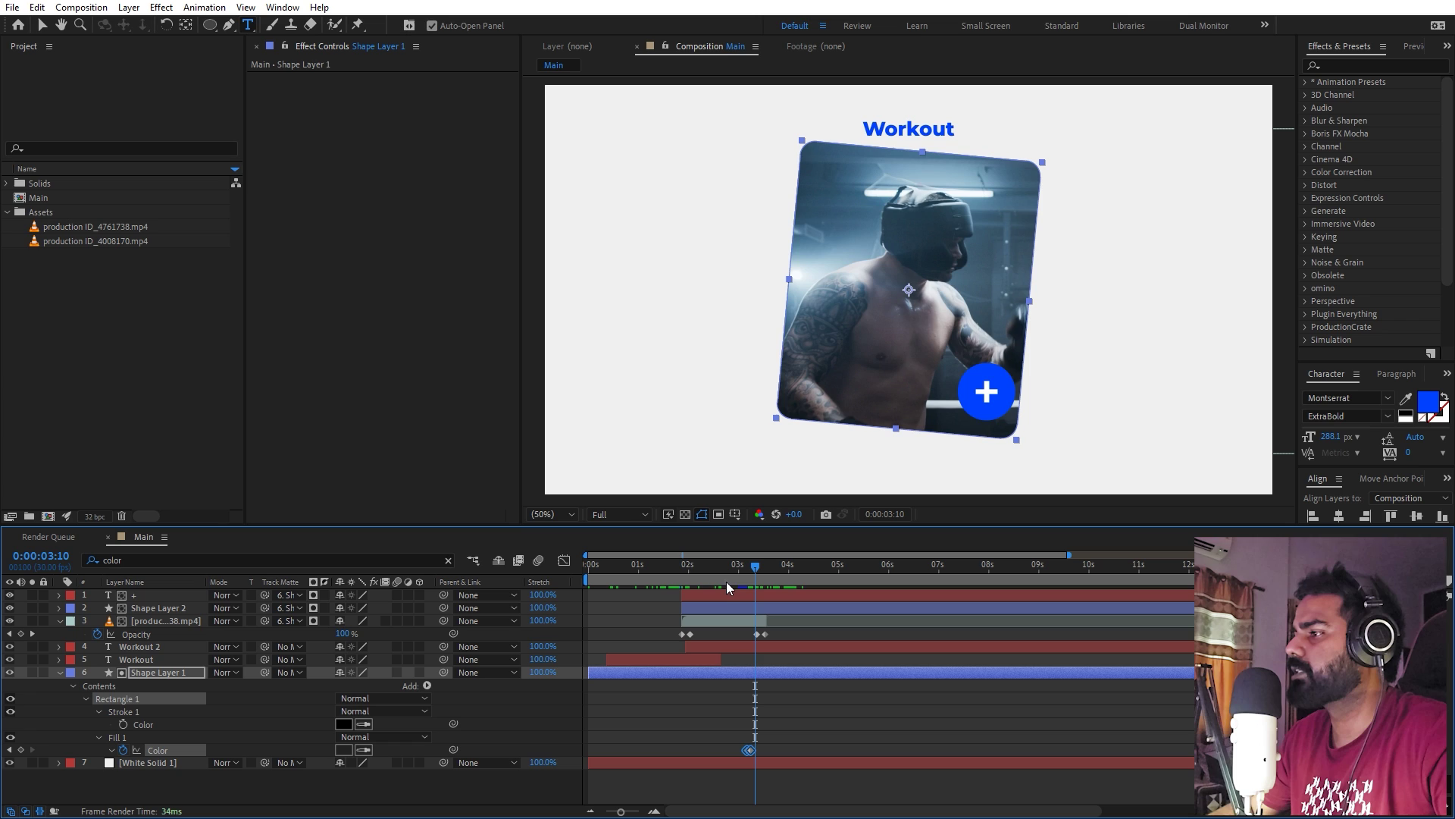
{"action": "left_click", "coordinate": [683, 581]}
{"action": "key", "text": "v"}
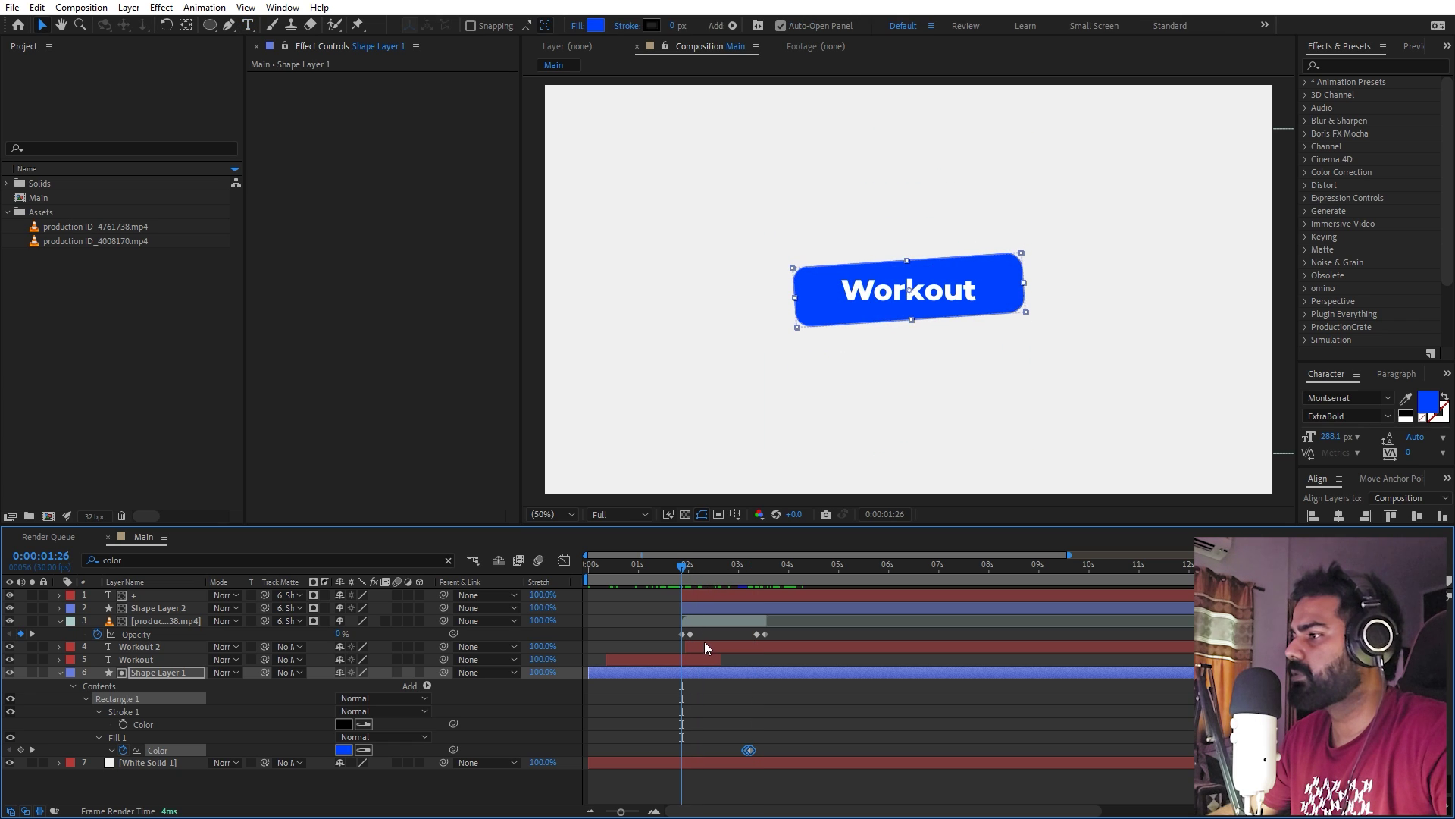
{"action": "left_click", "coordinate": [706, 646]}
{"action": "key", "text": "space"}
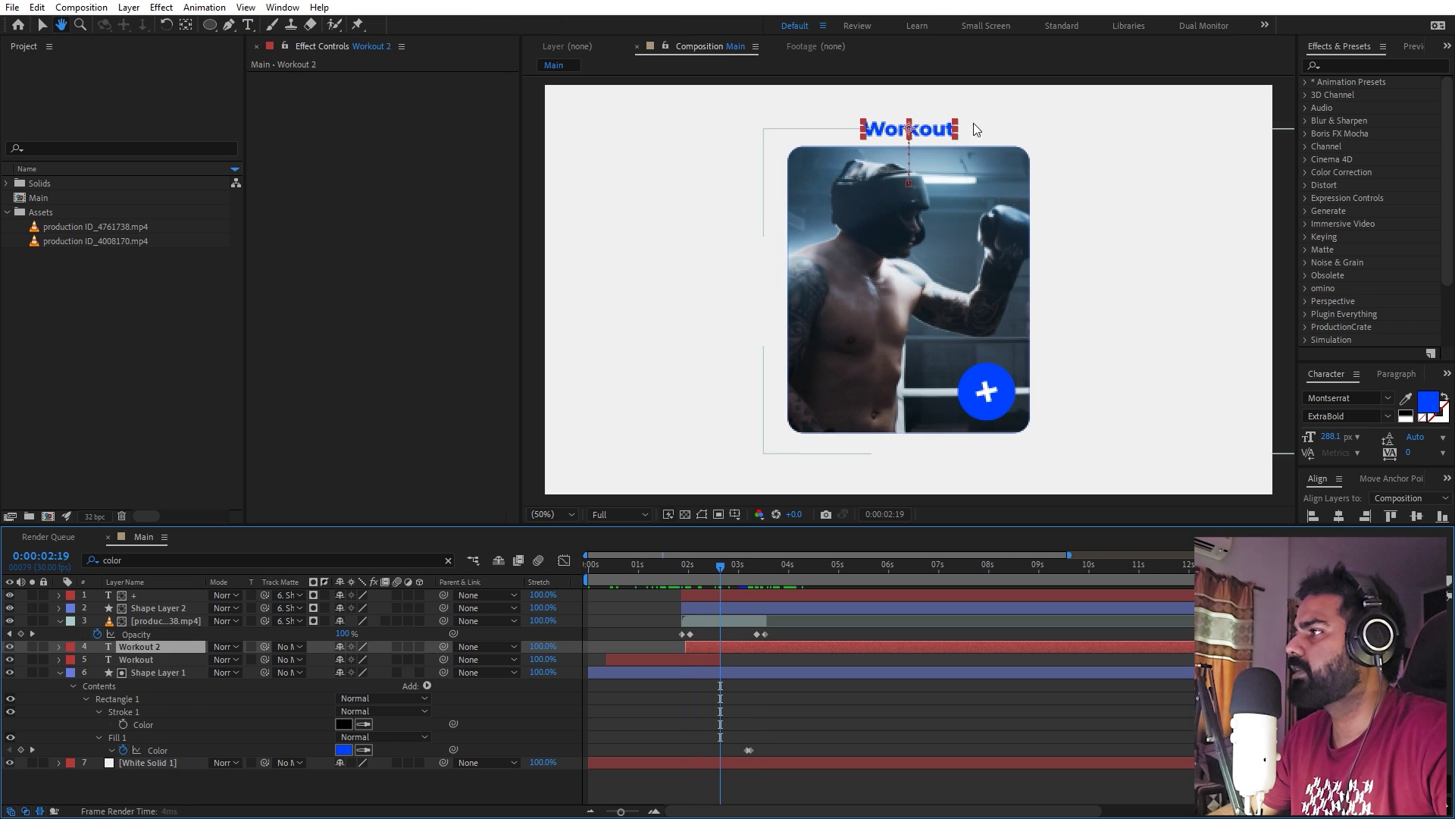
{"action": "double_click", "coordinate": [940, 129]}
{"action": "type", "text": "Bo"}
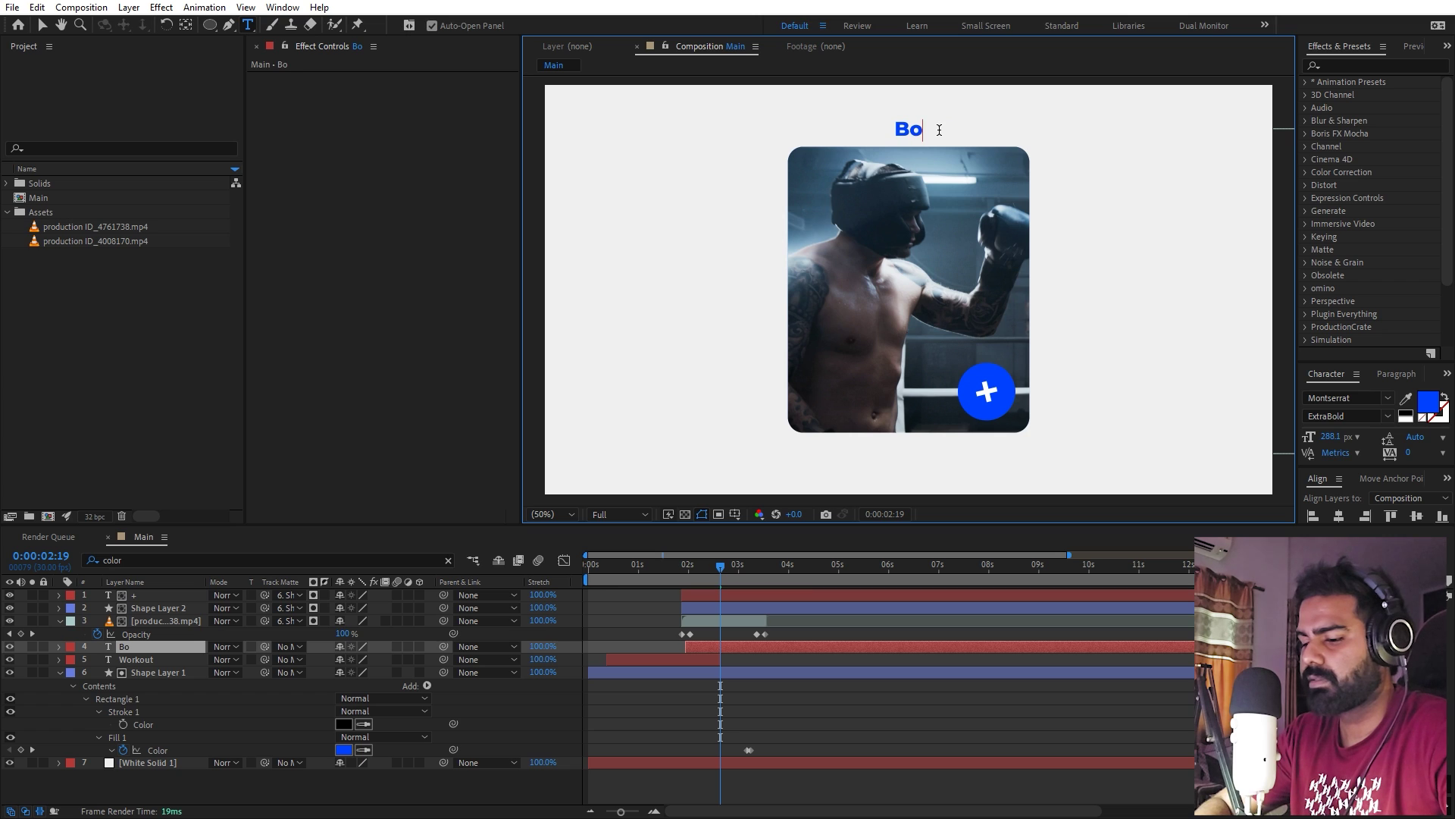
{"action": "type", "text": "xing"}
{"action": "left_click", "coordinate": [747, 698]}
Add Position and Opacity keyframes to the Boxing title layer at 0:00:03:03.
{"action": "left_click_drag", "start_coordinate": [737, 575], "coordinate": [744, 575]}
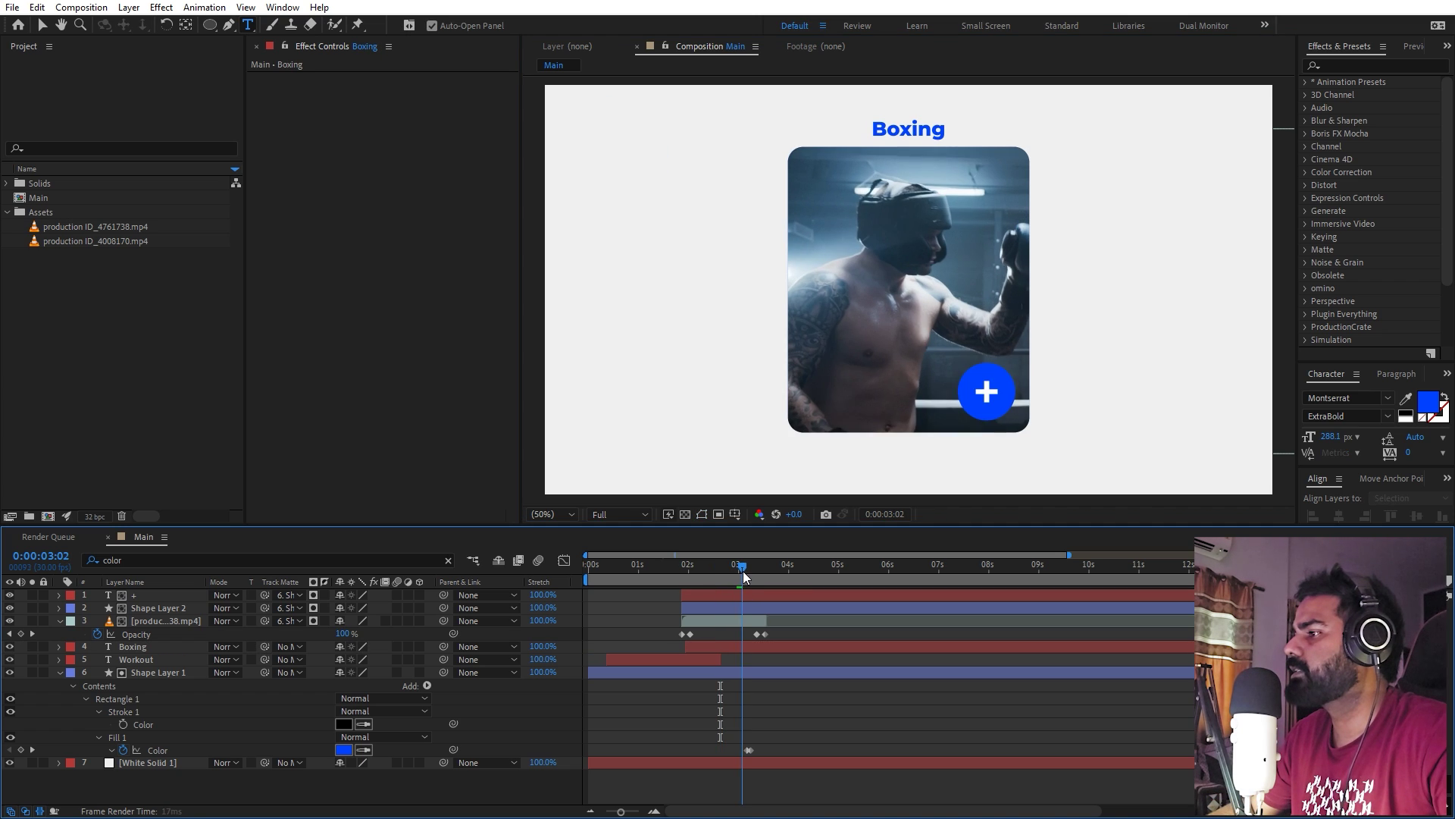
{"action": "left_click", "coordinate": [170, 650]}
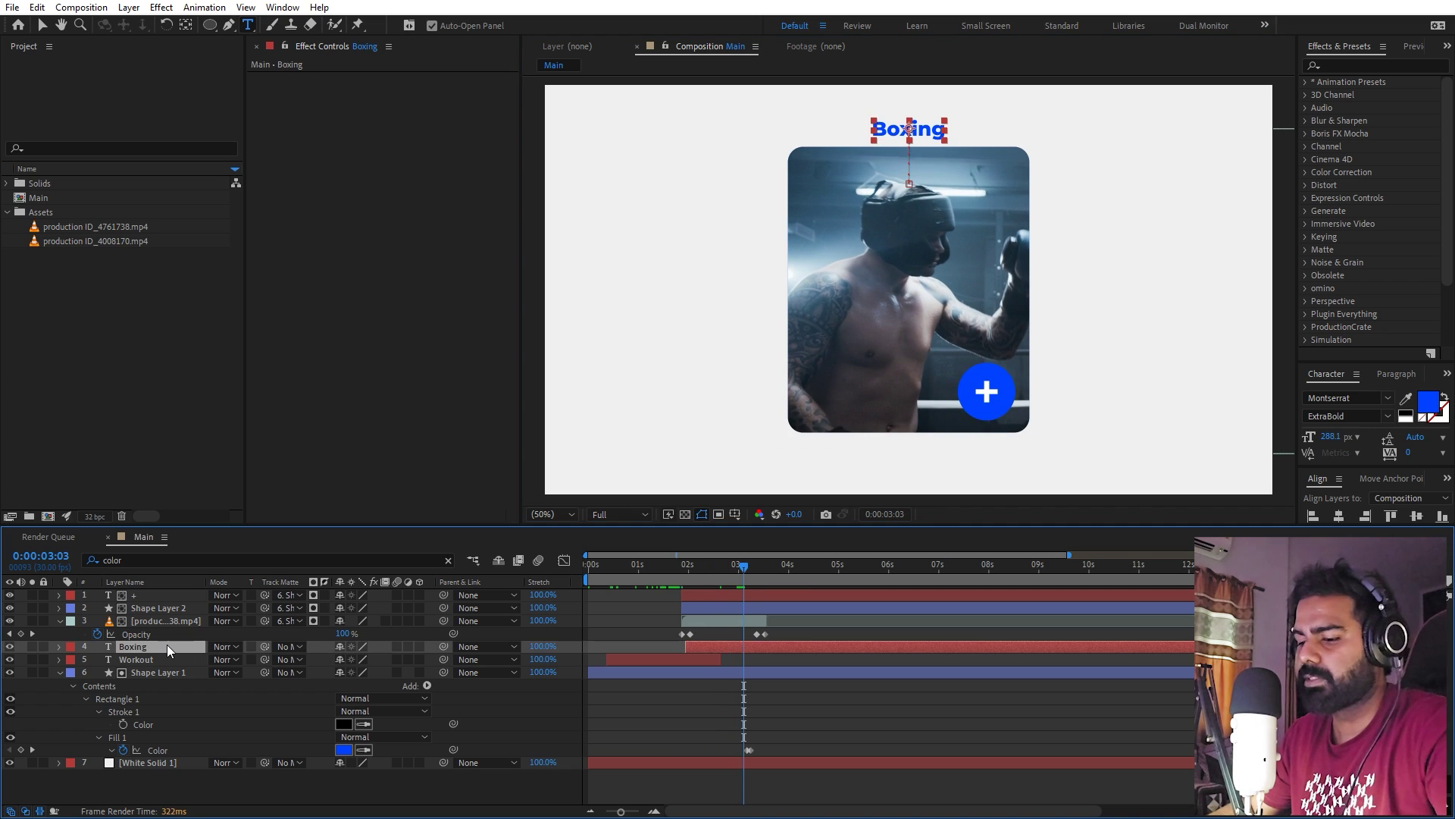
{"action": "key", "text": "u"}
{"action": "left_click", "coordinate": [20, 660]}
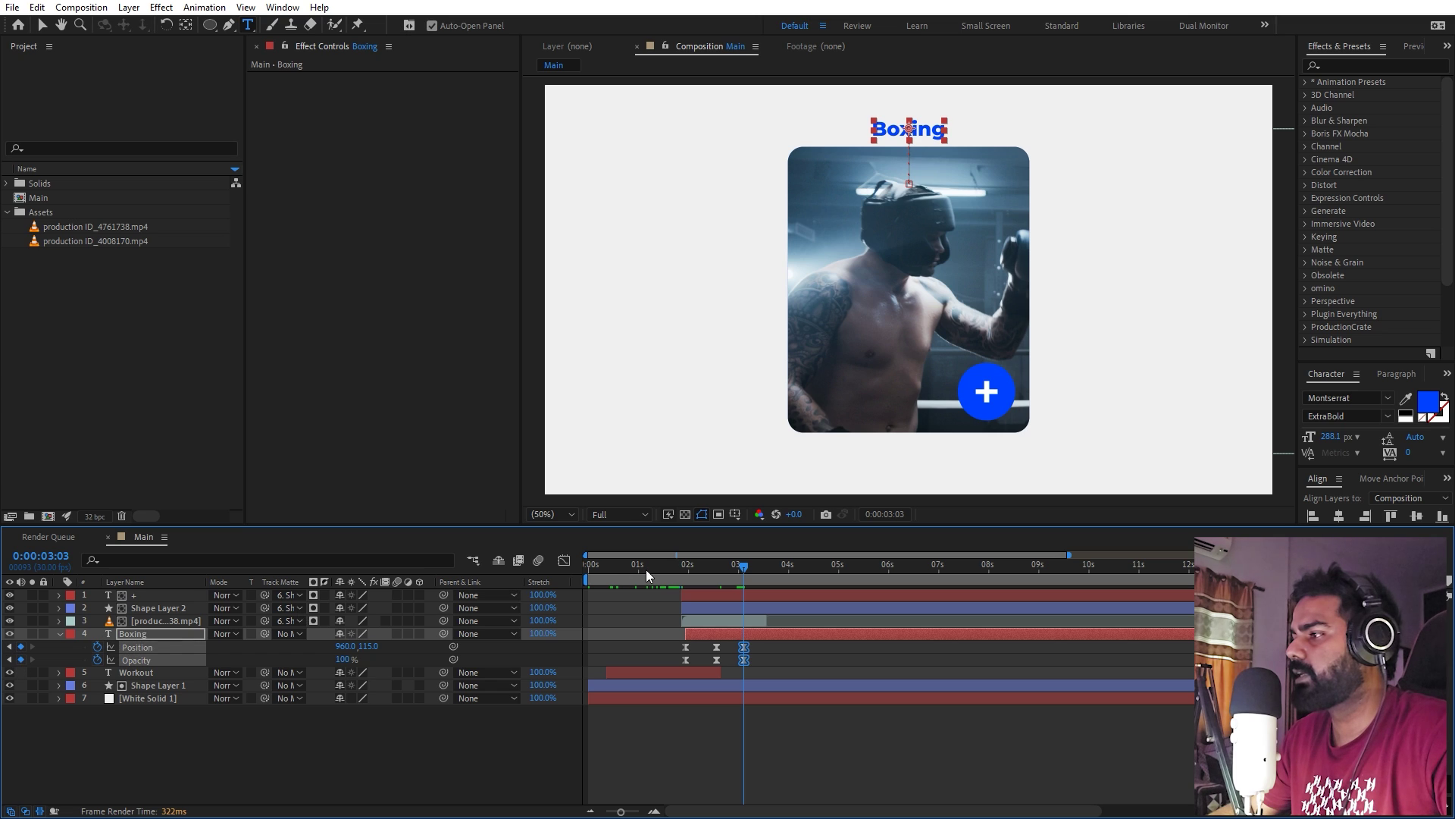
Set the Boxing title's Position to 960, 438 and Opacity to 0% at 0:00:03:14, and preview its exit.
{"action": "left_click_drag", "start_coordinate": [756, 570], "coordinate": [762, 571]}
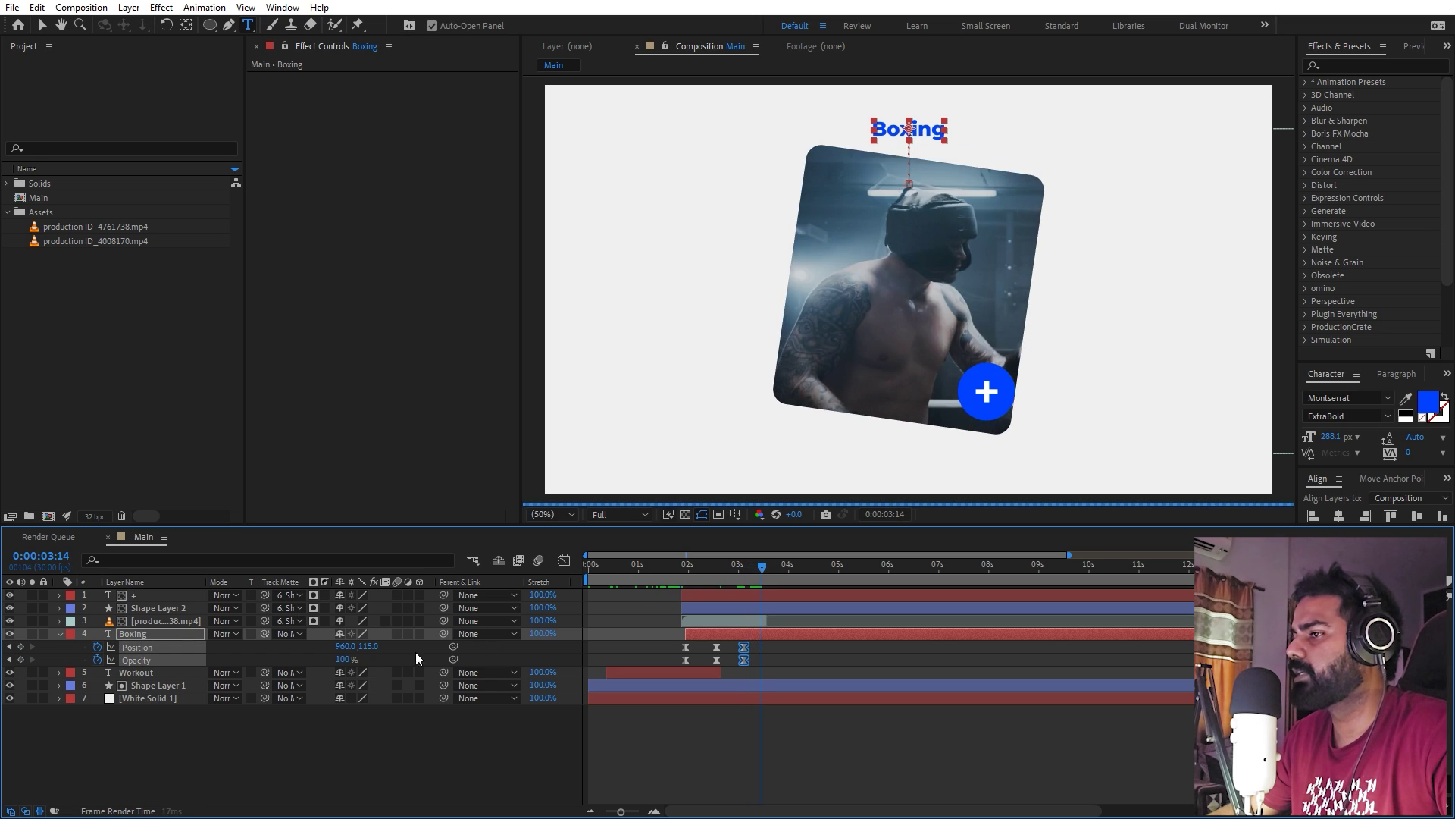
{"action": "left_click_drag", "start_coordinate": [408, 657], "coordinate": [614, 680]}
{"action": "left_click", "coordinate": [342, 659]}
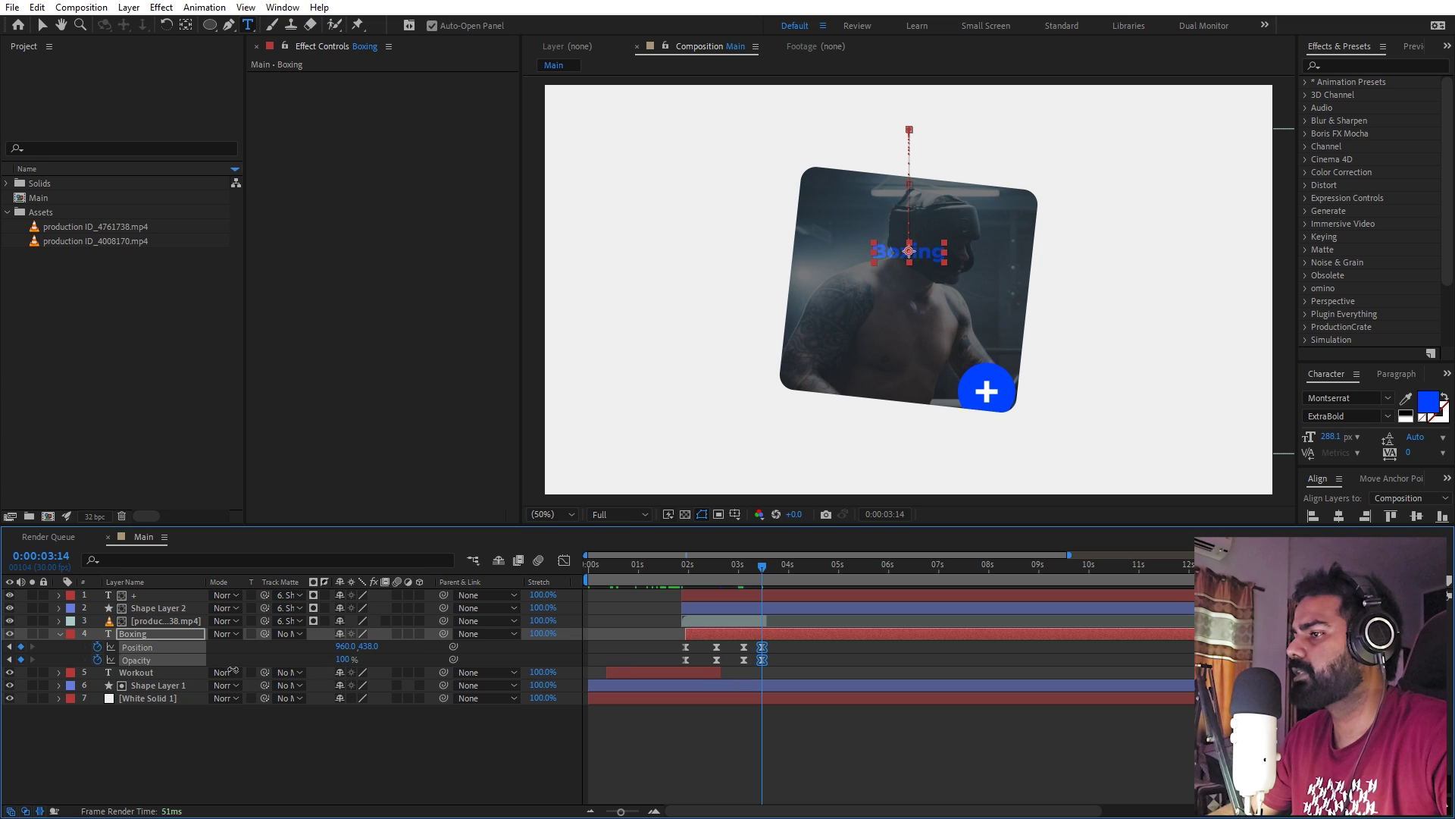
{"action": "type", "text": "0"}
{"action": "key", "text": "Return"}
{"action": "left_click", "coordinate": [725, 566]}
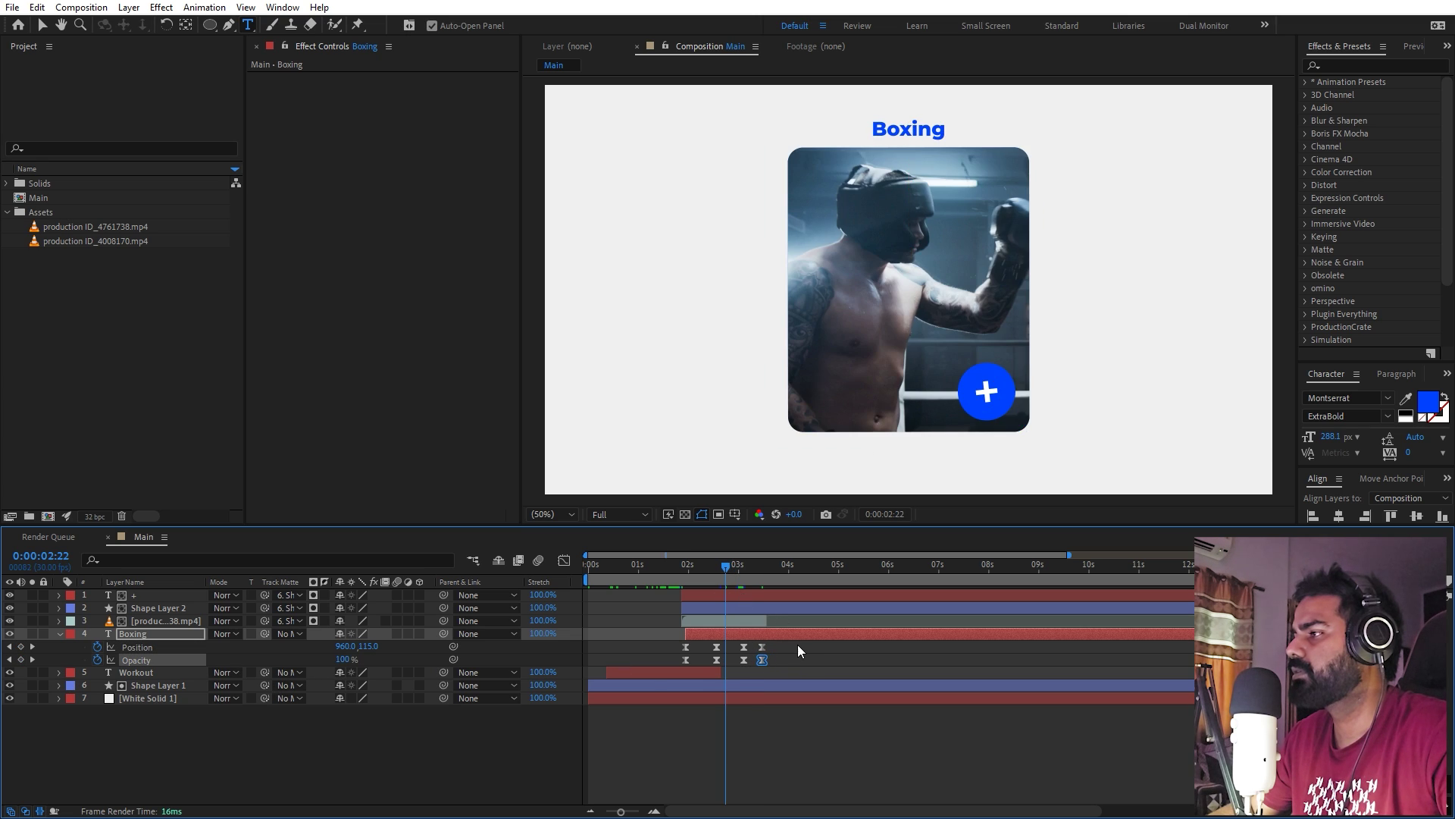
{"action": "key", "text": "space"}
{"action": "key", "text": "space"}
Shift the Boxing title's closing Position and Opacity keyframes to 0:00:03:05 and 0:00:03:16, and preview the timing.
{"action": "left_click", "coordinate": [744, 572]}
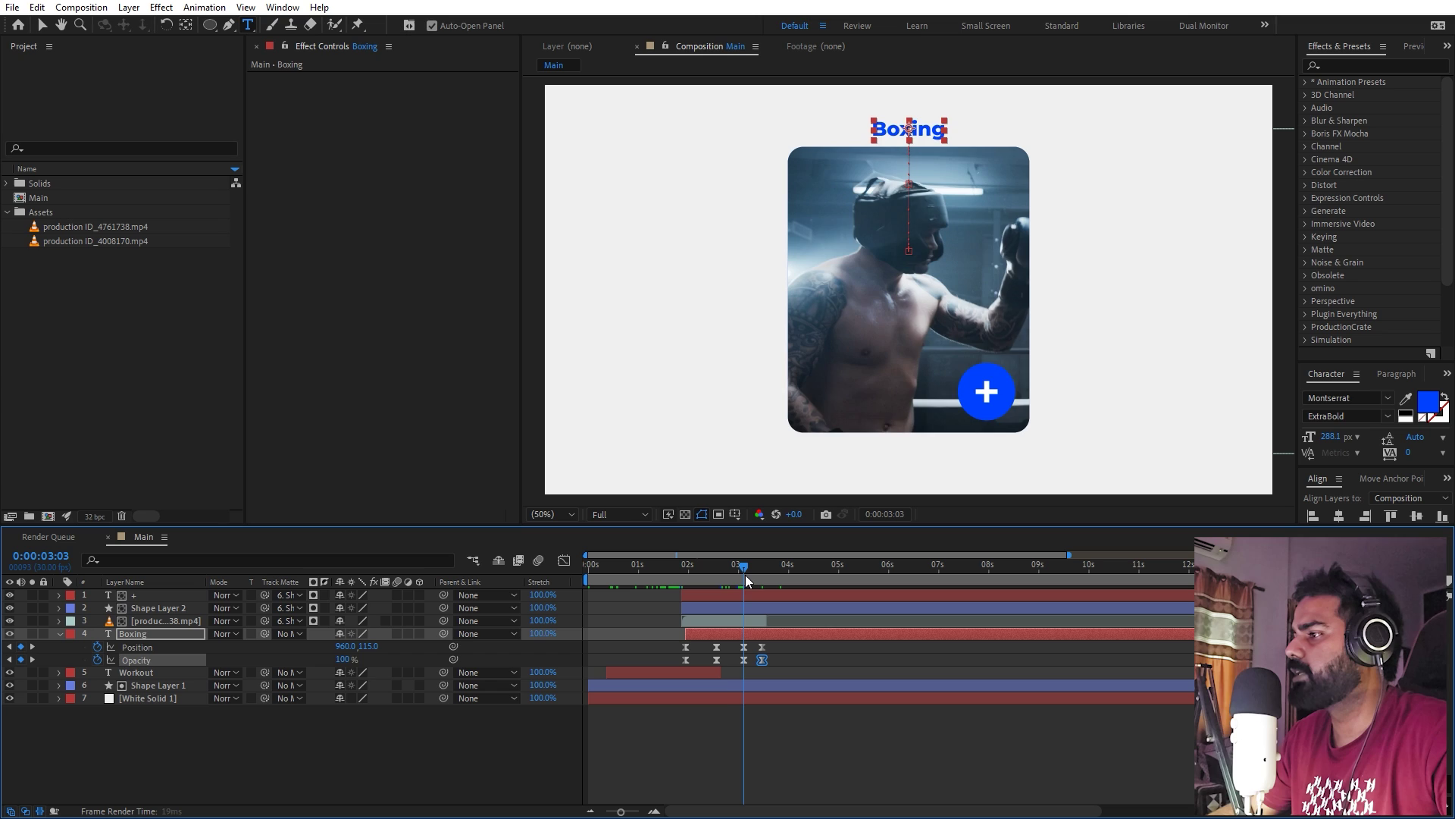
{"action": "key", "text": "Page_Down"}
{"action": "mouse_move", "coordinate": [786, 637]}
{"action": "left_mouse_down"}
{"action": "mouse_move", "coordinate": [731, 666]}
{"action": "mouse_move", "coordinate": [794, 646]}
{"action": "left_mouse_up"}
{"action": "key", "text": "ctrl+z"}
{"action": "scroll", "coordinate": [737, 587], "scroll_direction": "up", "scroll_amount": 1}
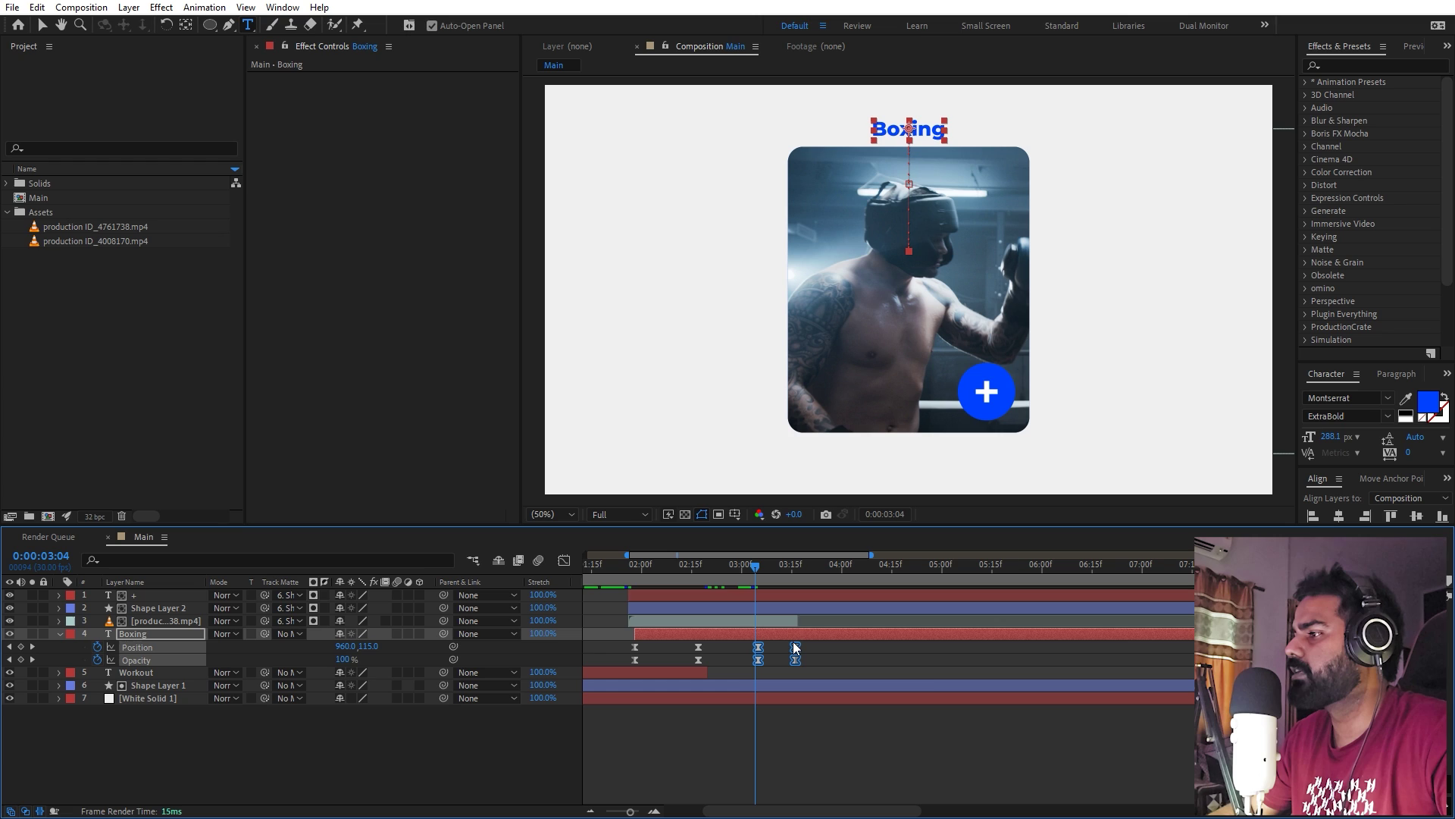
{"action": "key", "text": "space"}
Duplicate the white Workout text layer, place the copy at the top of the layer stack, and start it at about 0:00:03:11.
{"action": "left_click", "coordinate": [928, 685]}
{"action": "left_click", "coordinate": [796, 576]}
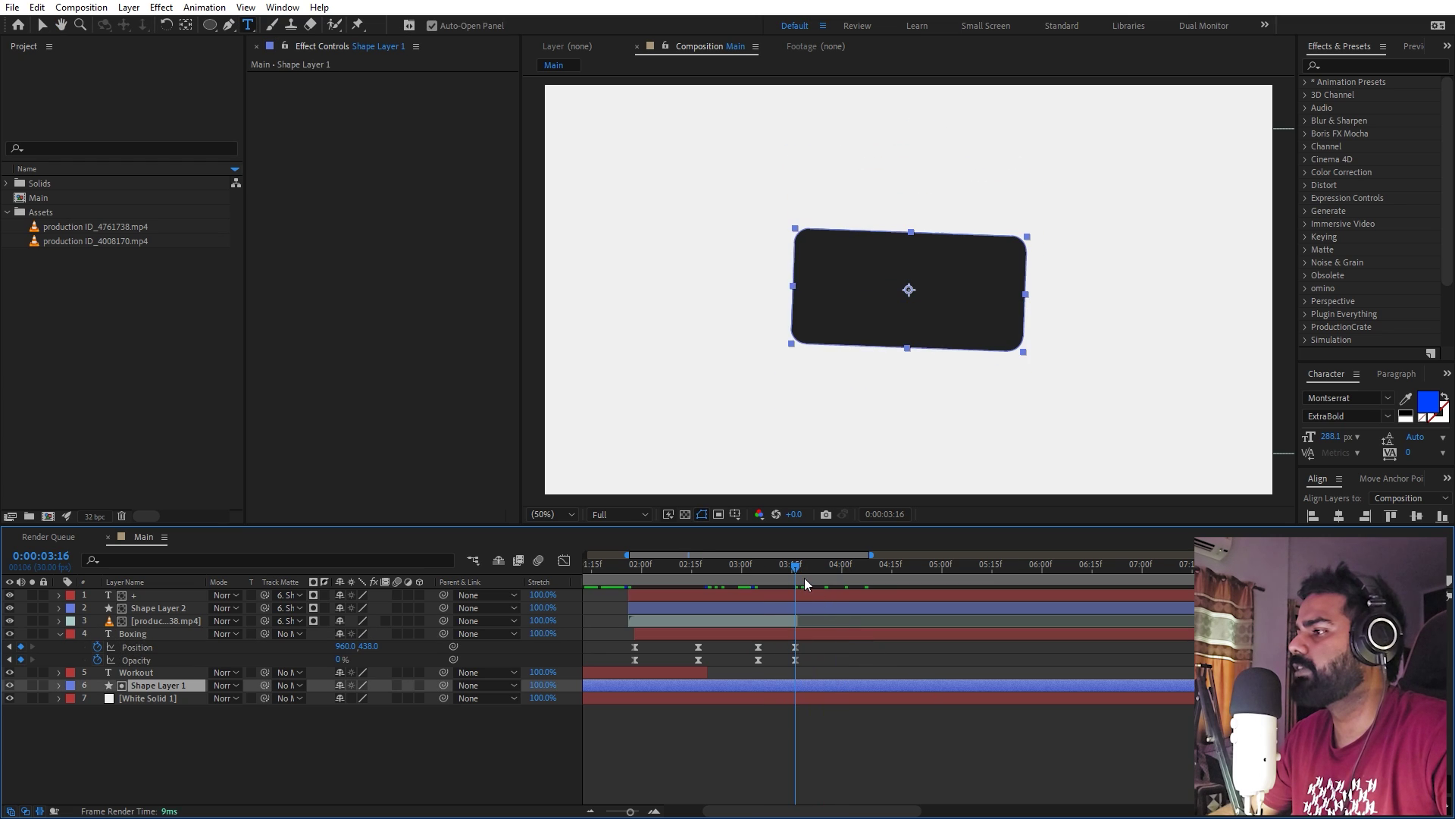
{"action": "left_click", "coordinate": [850, 708]}
{"action": "key", "text": "minus"}
{"action": "left_click", "coordinate": [639, 671]}
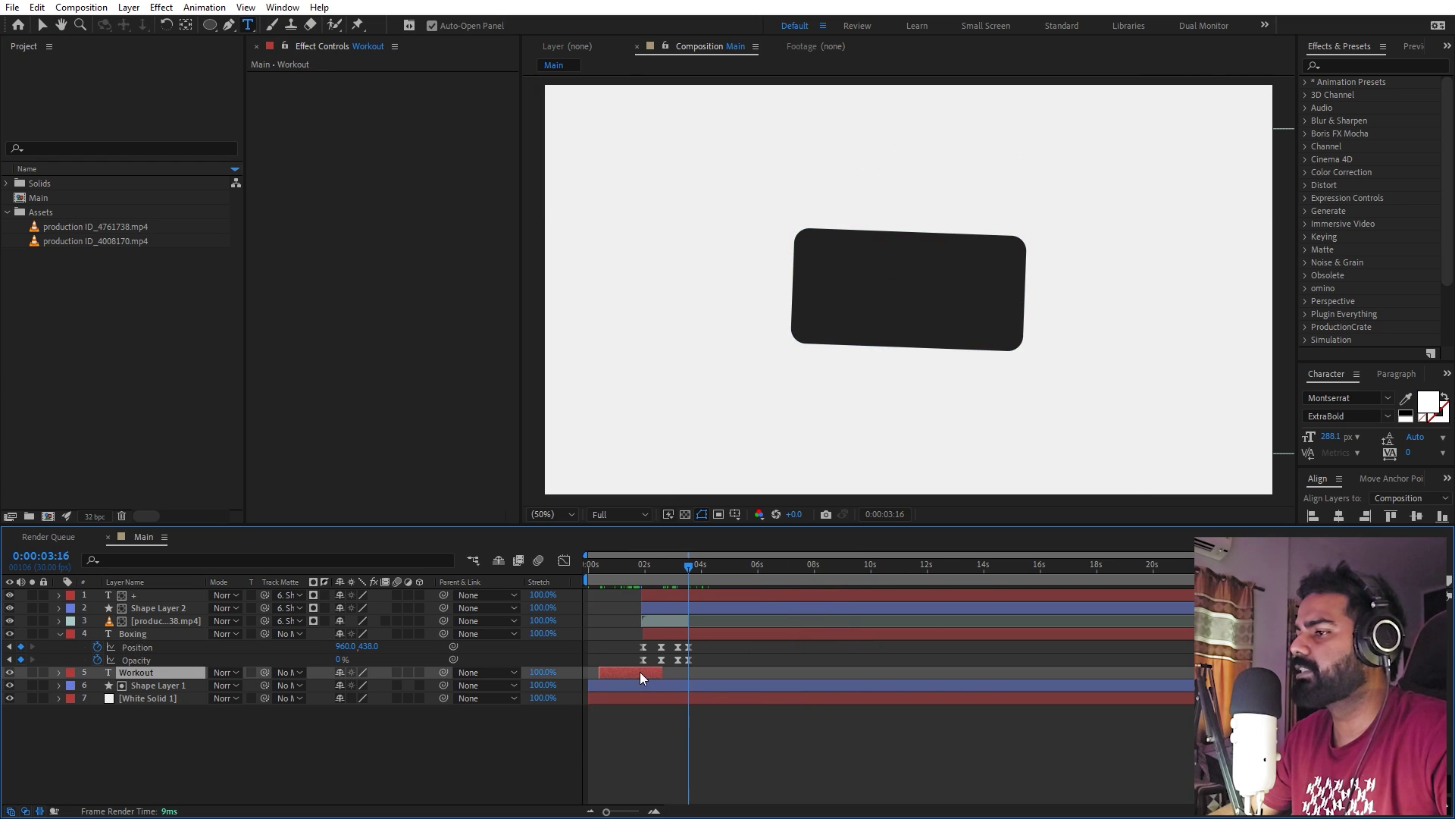
{"action": "key", "text": "ctrl+d"}
{"action": "left_click_drag", "start_coordinate": [166, 675], "coordinate": [181, 589]}
{"action": "left_click_drag", "start_coordinate": [707, 596], "coordinate": [699, 596]}
Change the duplicated button text to "Music".
{"action": "double_click", "coordinate": [699, 595]}
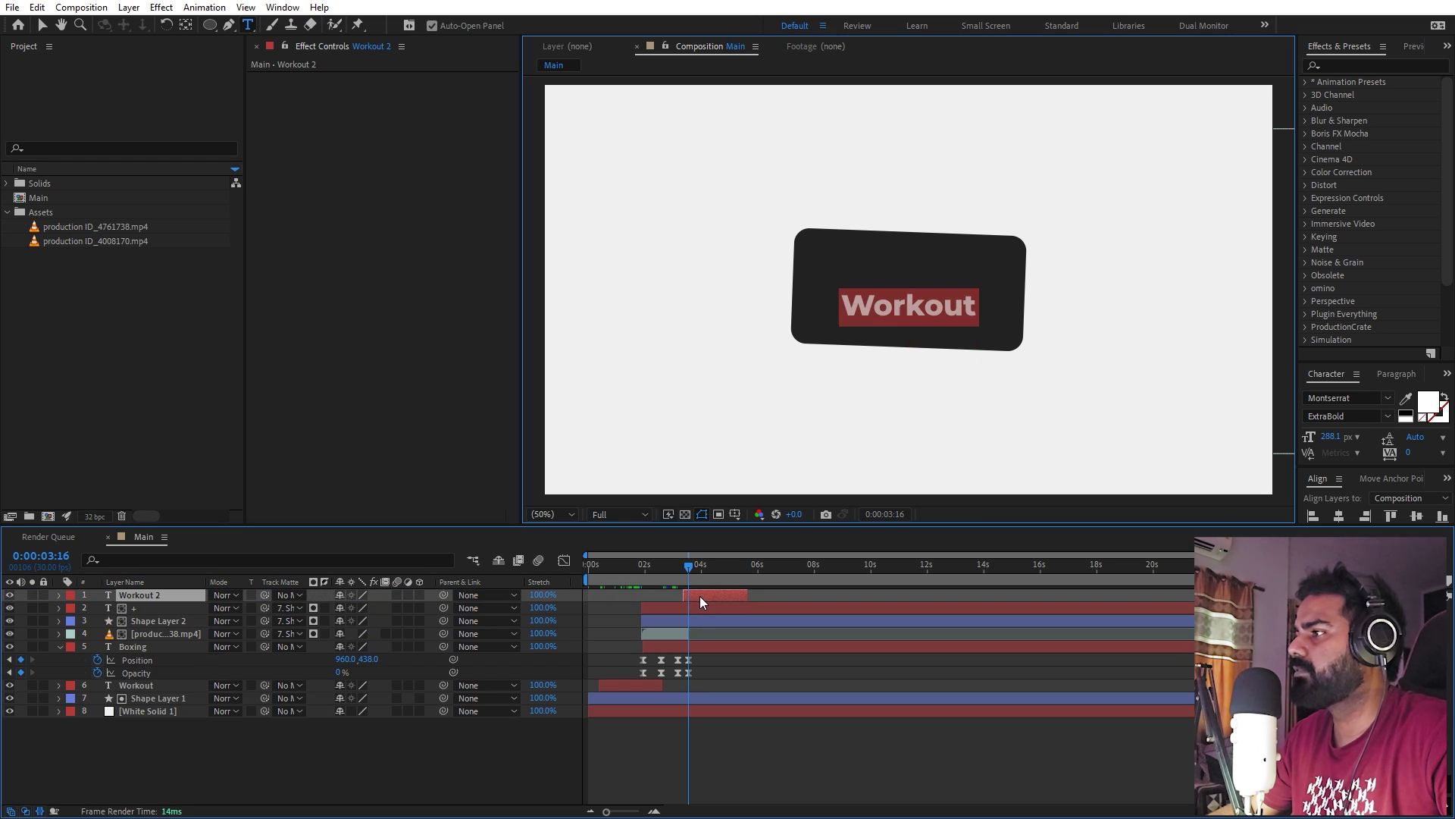
{"action": "type", "text": "M"}
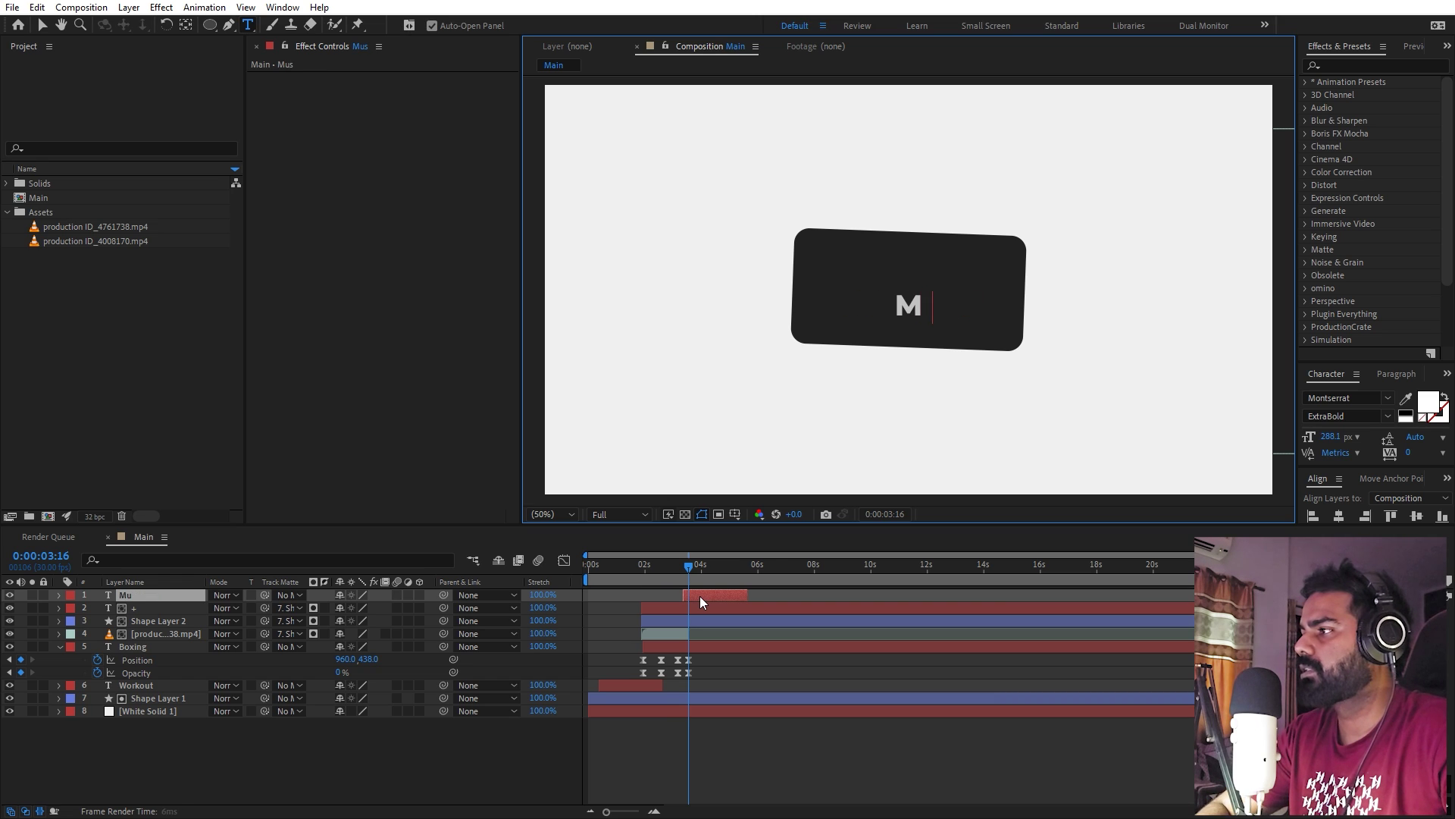
{"action": "type", "text": "usic"}
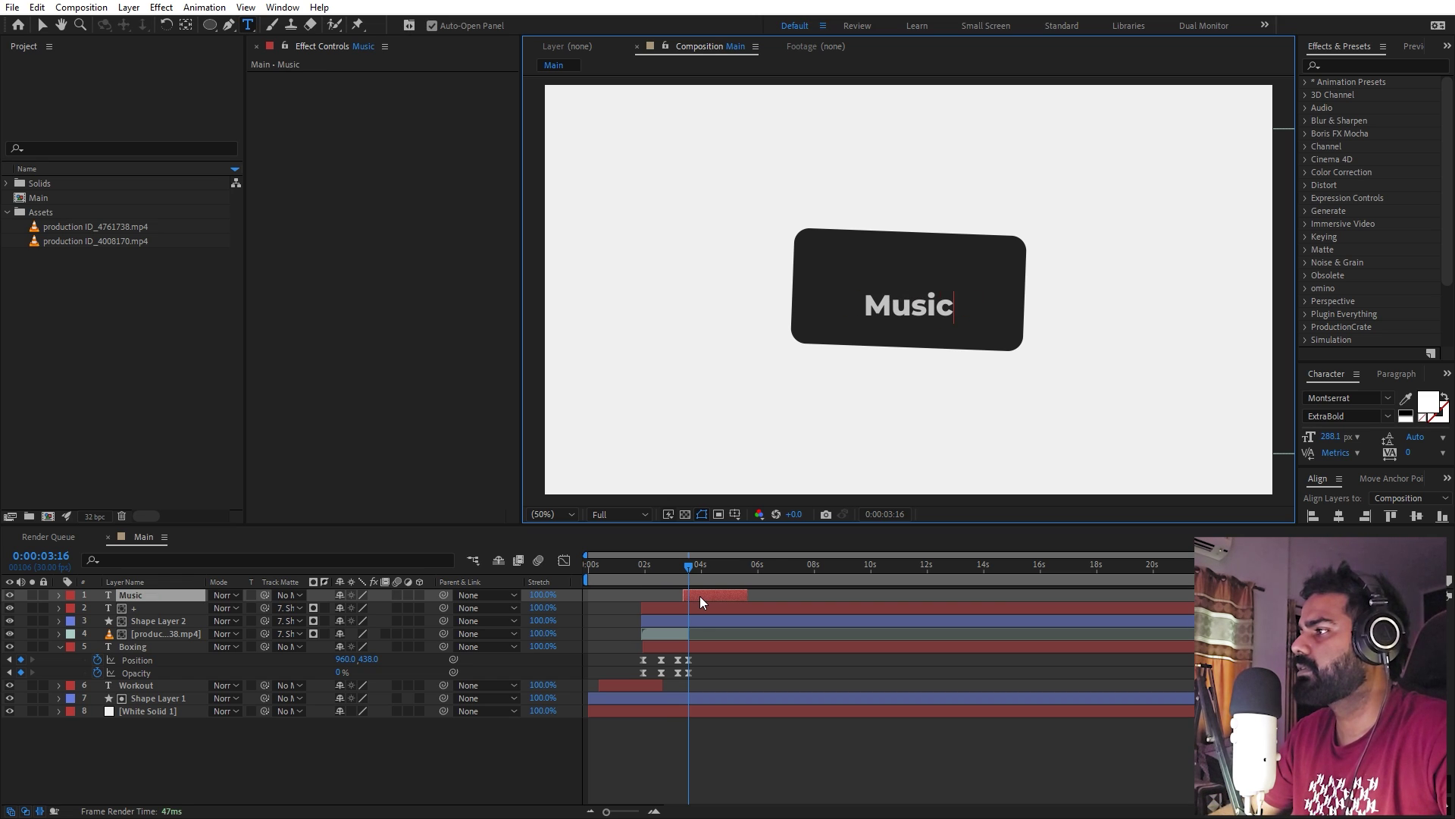
Move the Music text layer to start at about 0:00:03:14 and preview its entrance on the dark button.
{"action": "left_click", "coordinate": [661, 563]}
{"action": "key", "text": "space"}
{"action": "scroll", "coordinate": [675, 588], "scroll_direction": "up", "scroll_amount": 2}
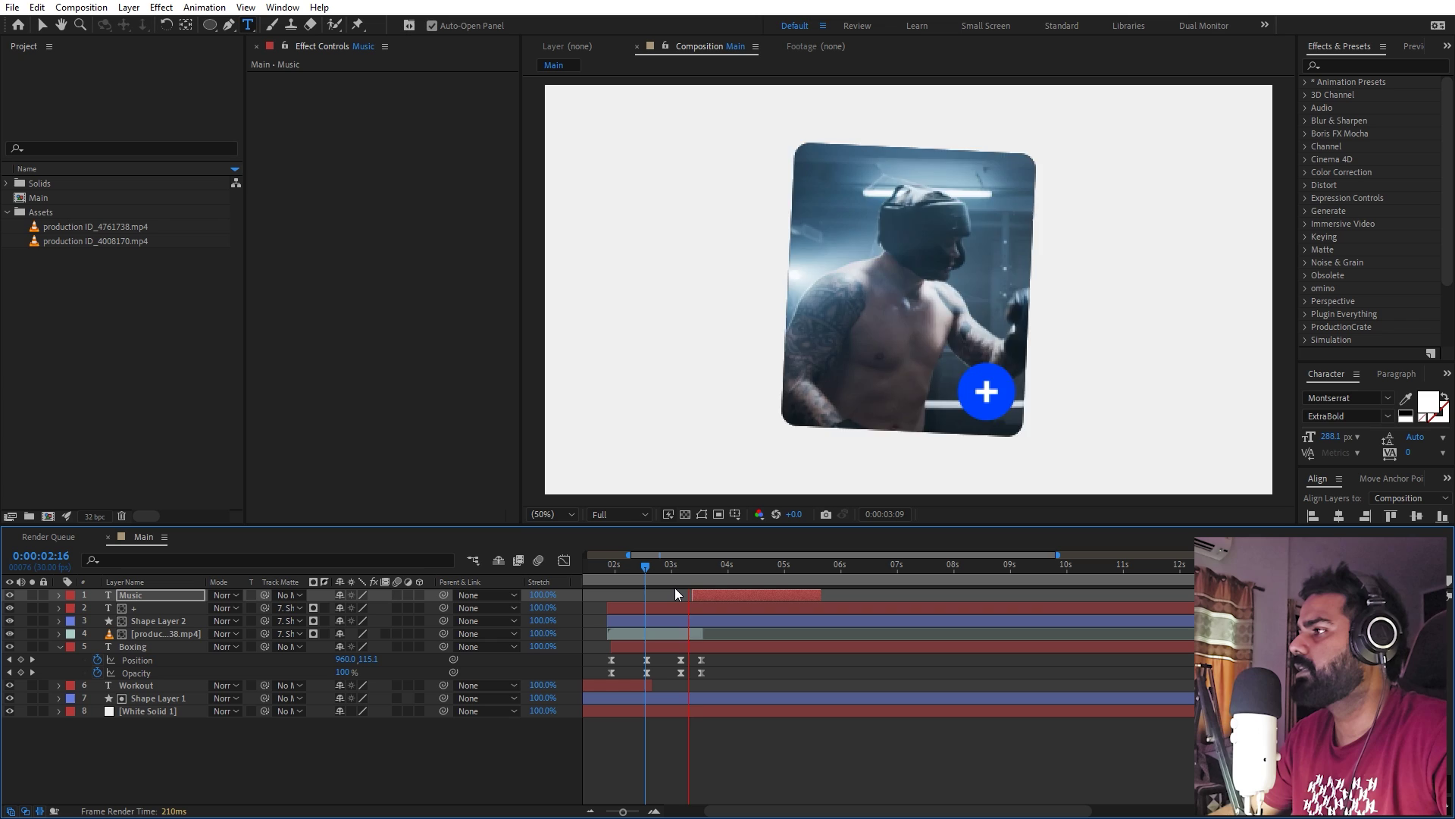
{"action": "left_click_drag", "start_coordinate": [726, 595], "coordinate": [732, 594]}
{"action": "key", "text": "space"}
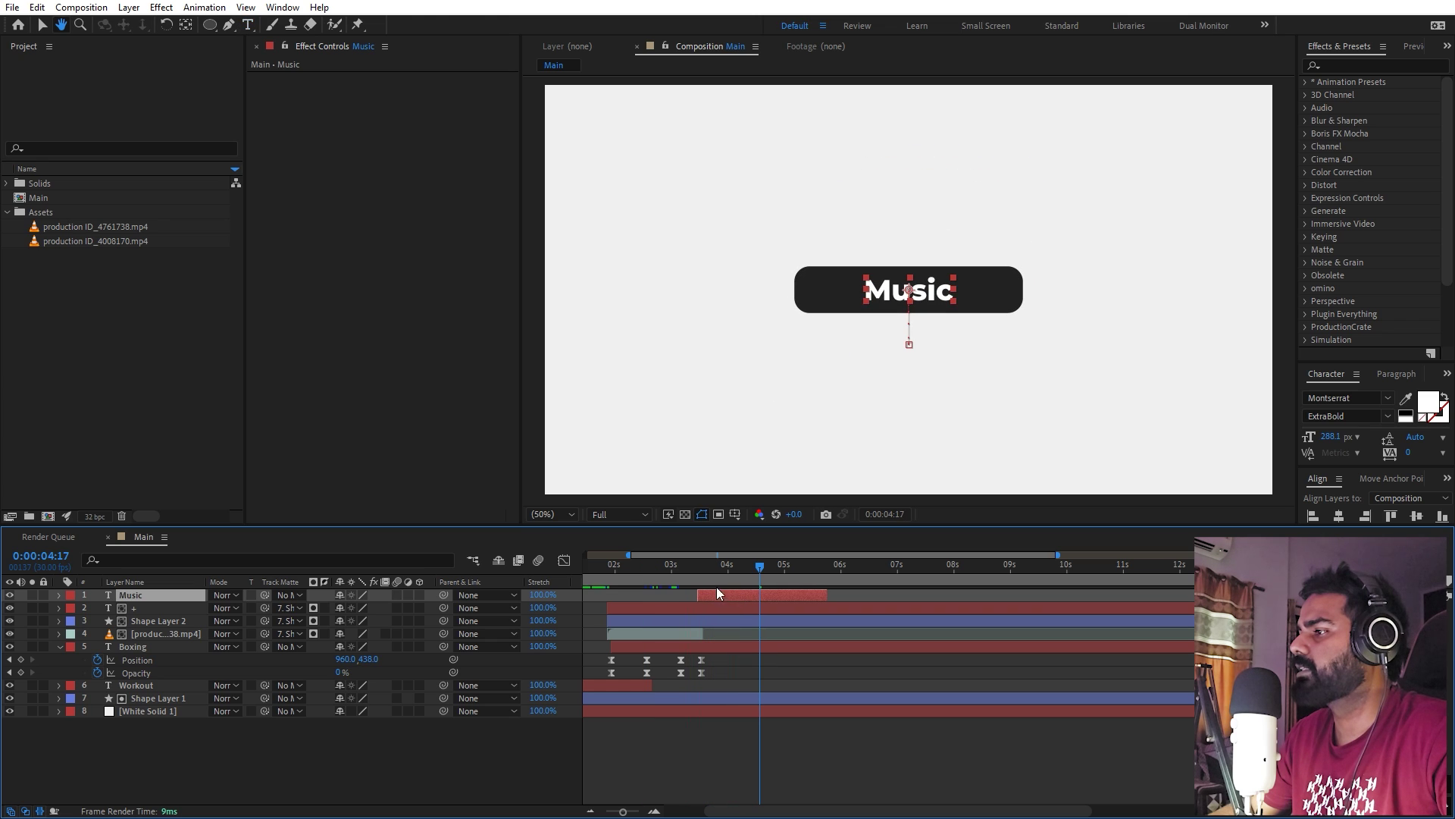
{"action": "key", "text": "space"}
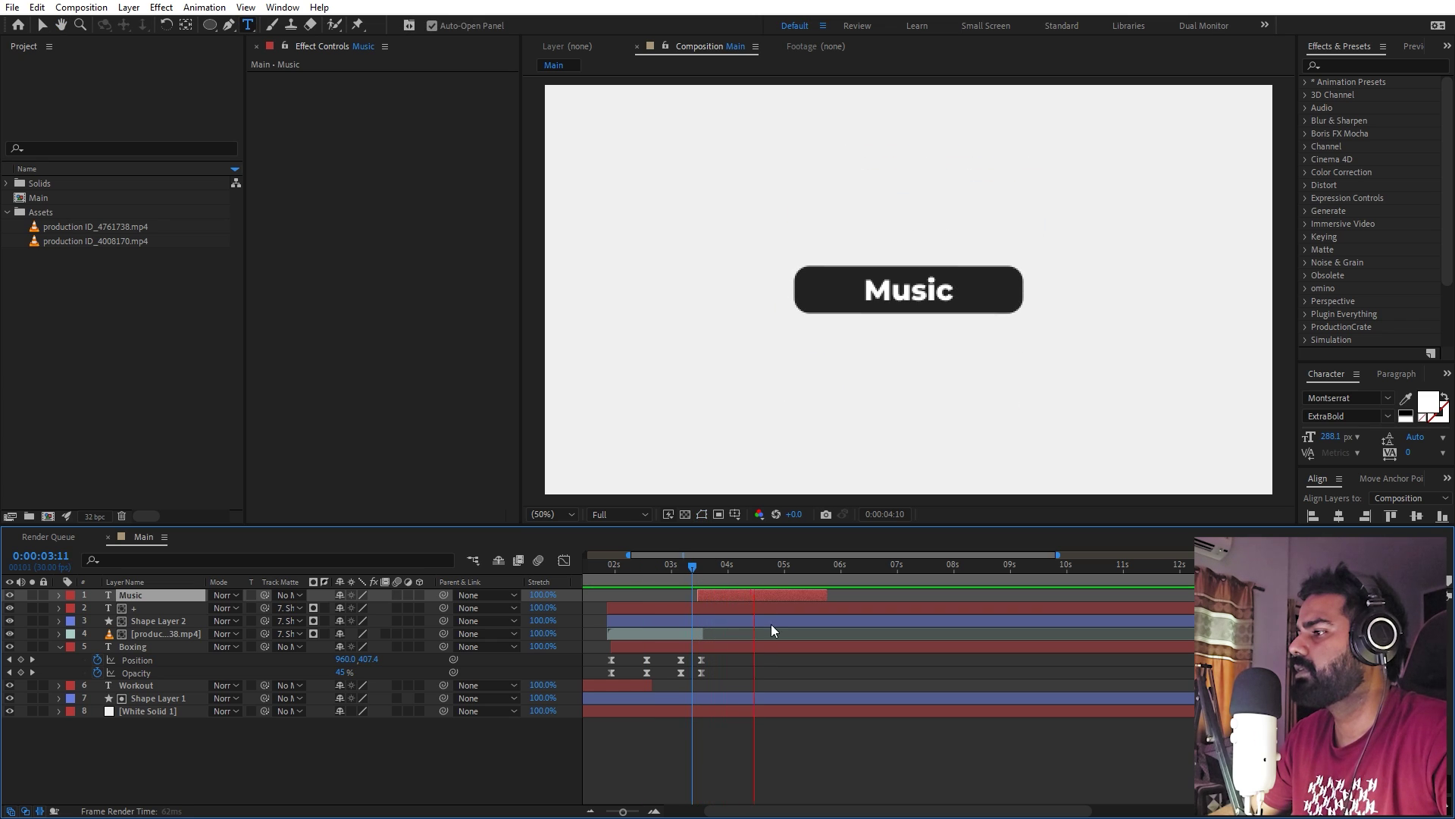
Reveal the keyframes of Shape Layer 1 and preview the shrink into the dark Music button.
{"action": "left_click", "coordinate": [165, 683]}
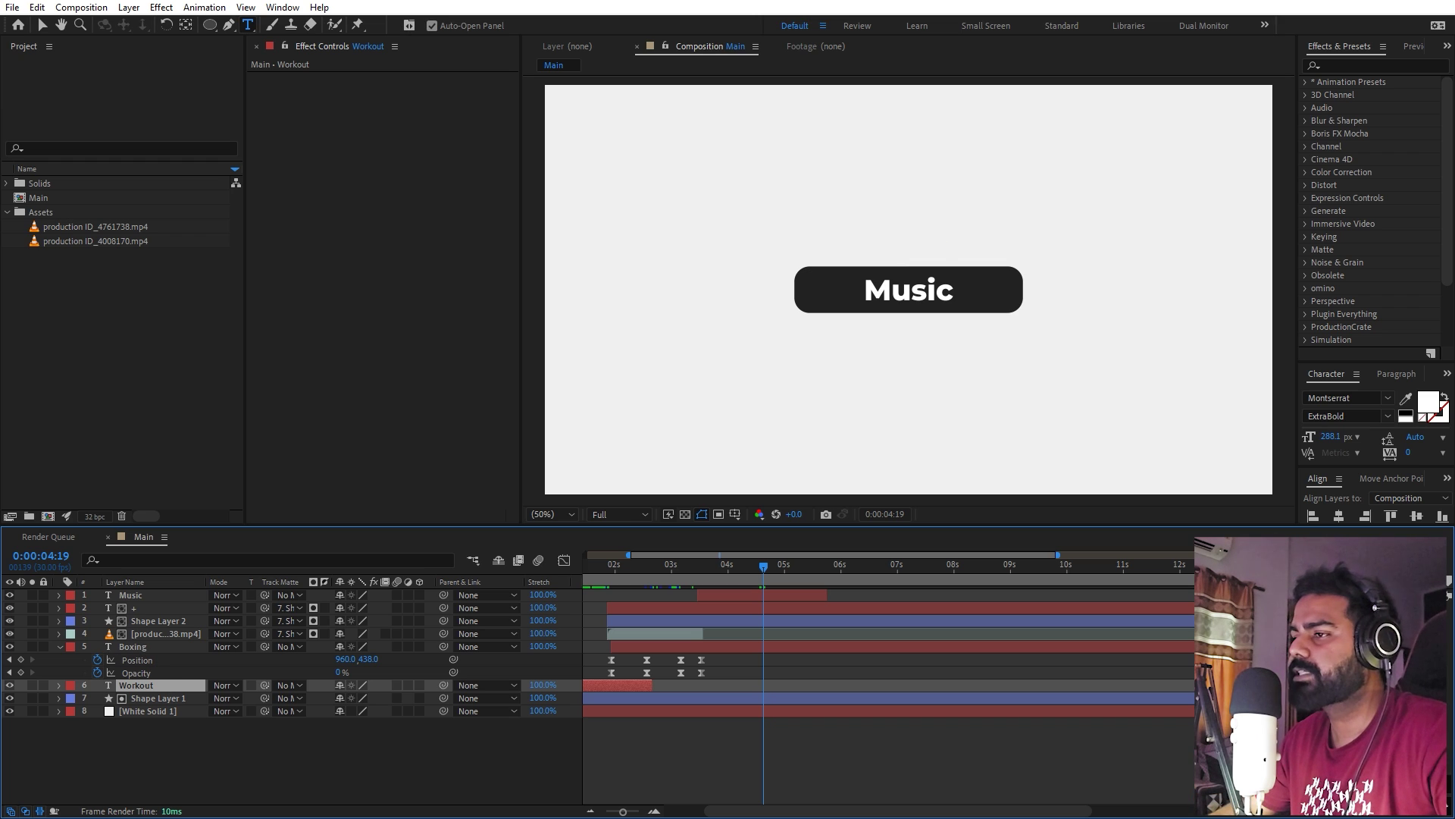
{"action": "left_click", "coordinate": [158, 698]}
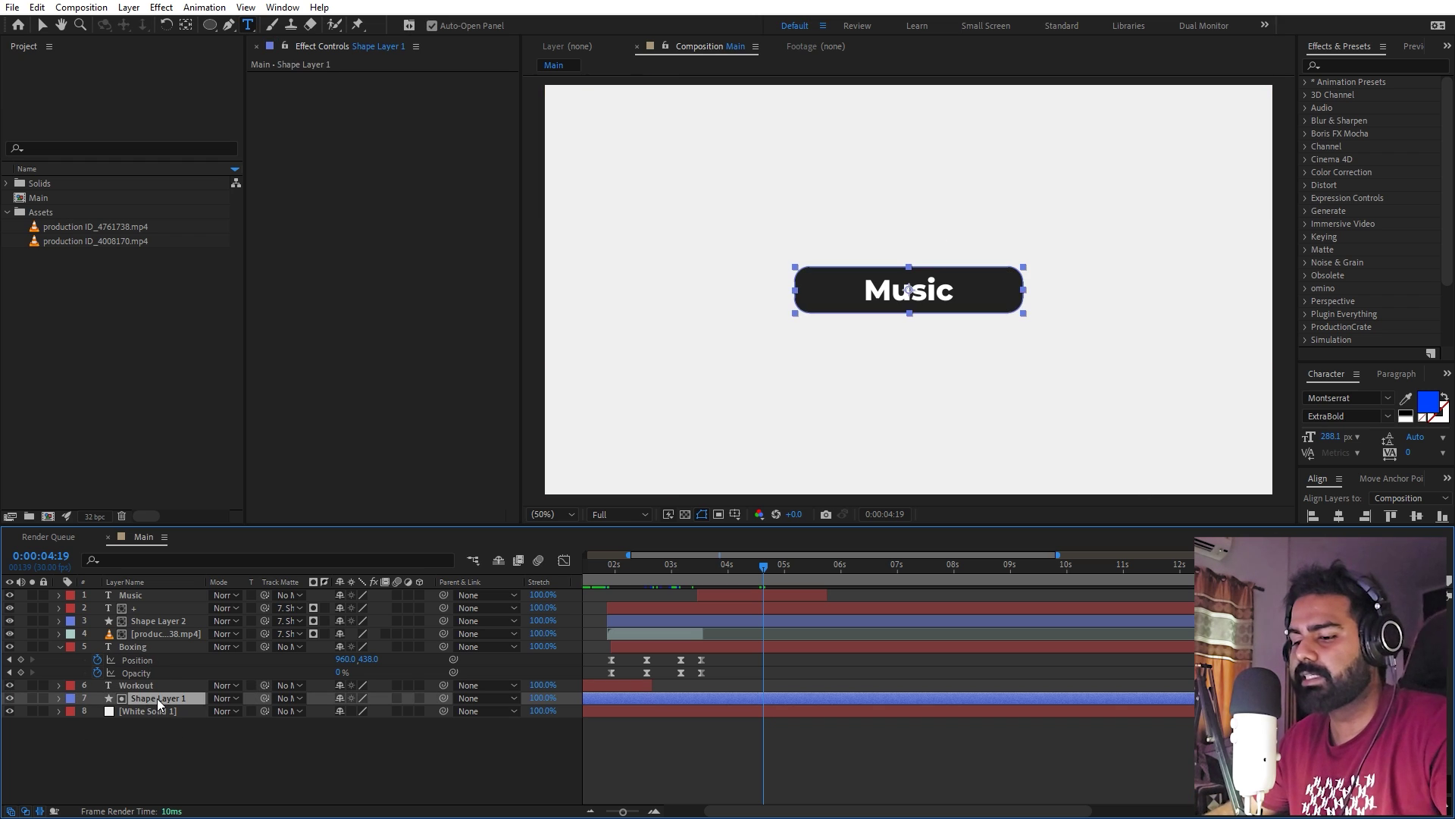
{"action": "key", "text": "u"}
{"action": "key", "text": "minus"}
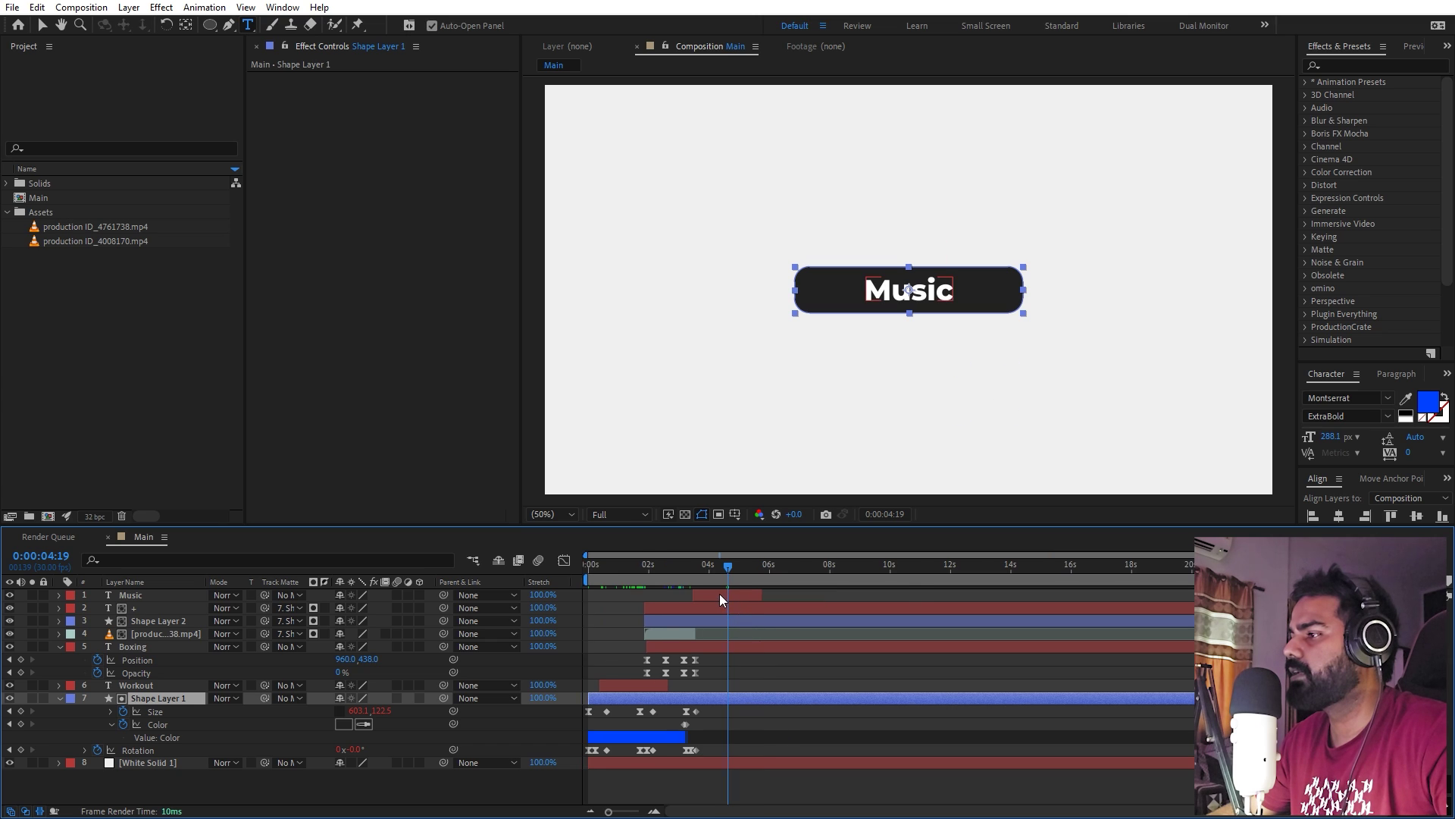
{"action": "scroll", "coordinate": [720, 594], "scroll_direction": "up", "scroll_amount": 1}
{"action": "left_click", "coordinate": [655, 567]}
{"action": "key", "text": "space"}
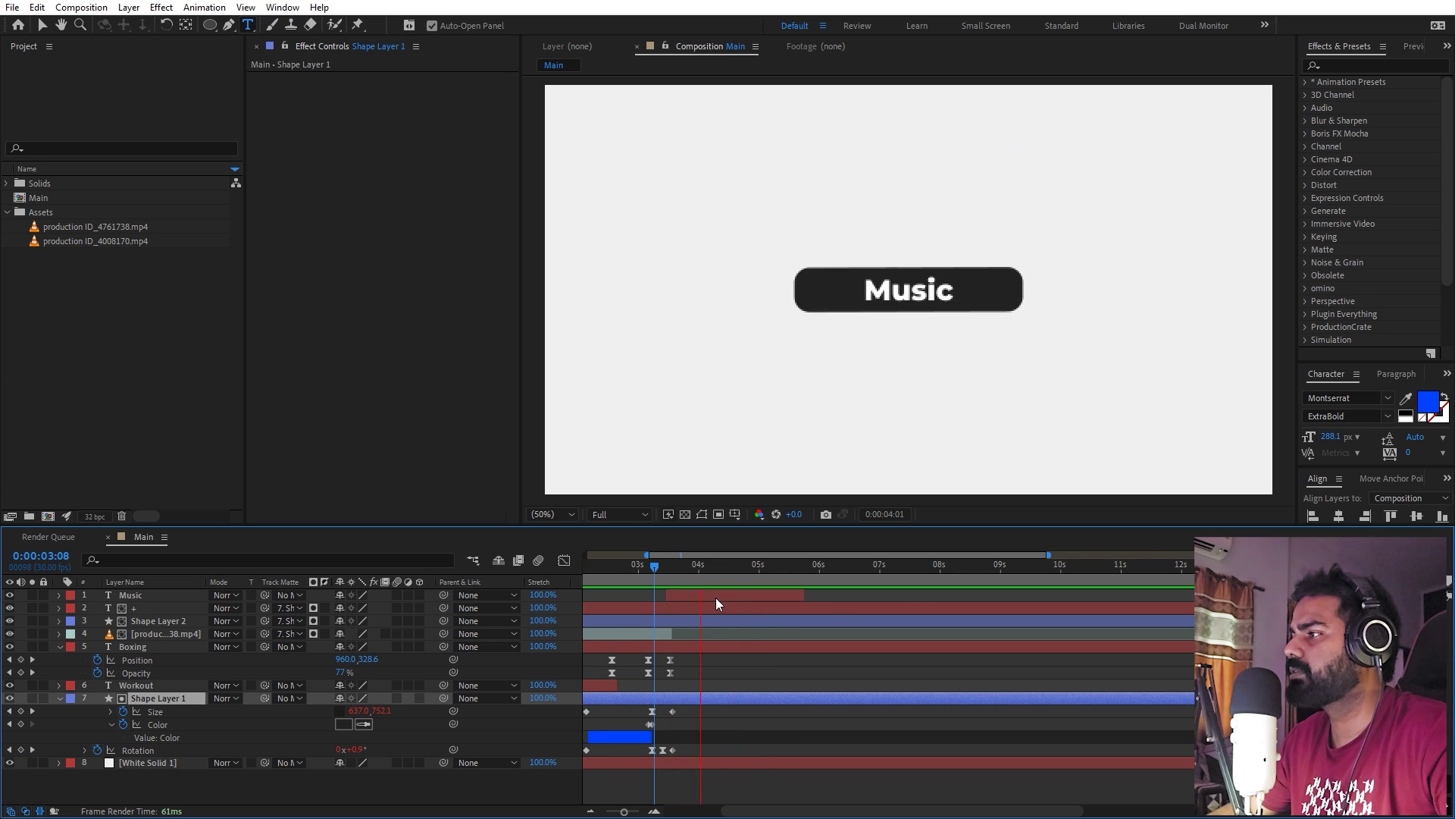
{"action": "key", "text": "space"}
{"action": "scroll", "coordinate": [657, 712], "scroll_direction": "down", "scroll_amount": 1}
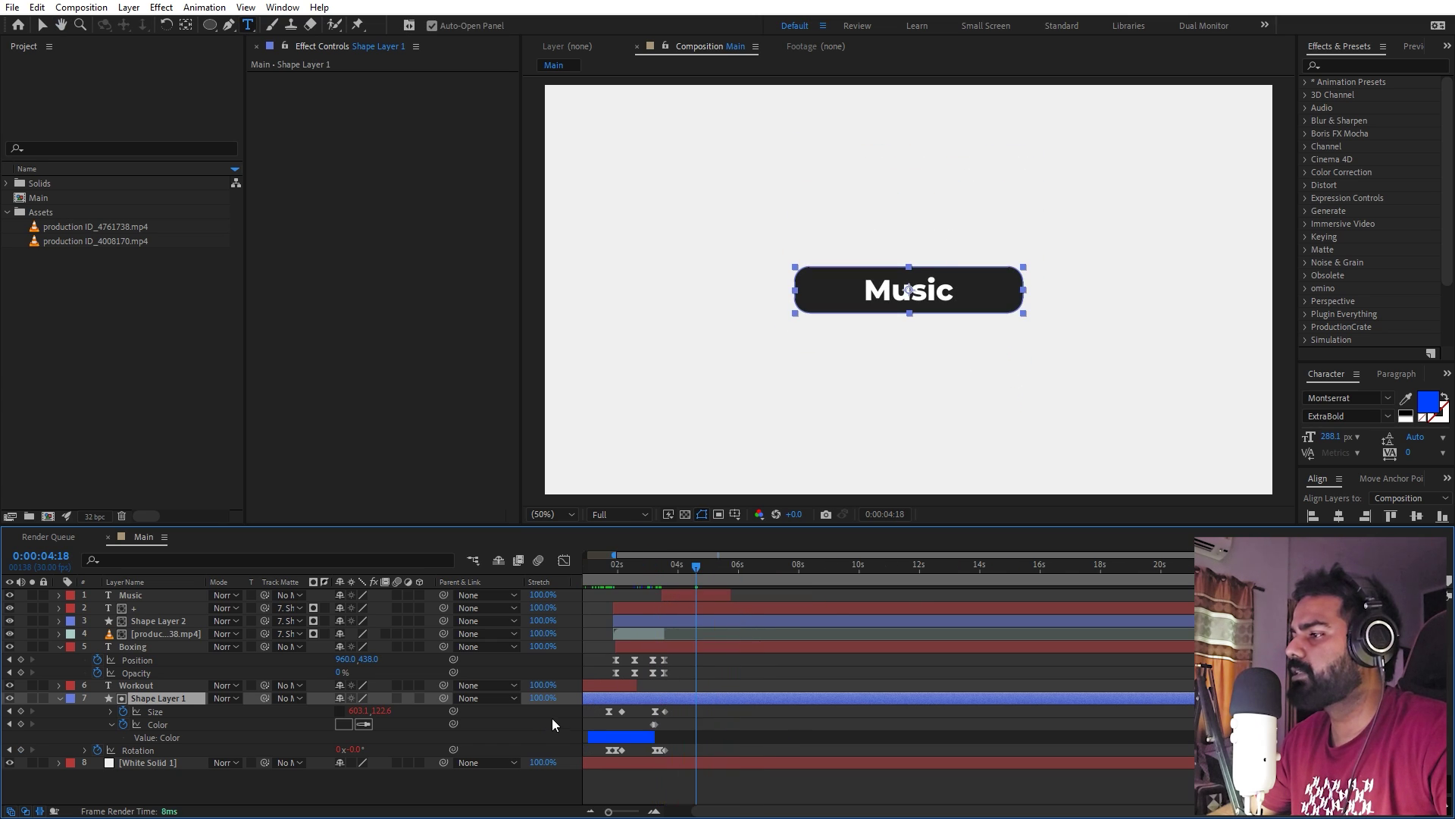
{"action": "left_click_drag", "start_coordinate": [721, 811], "coordinate": [686, 811]}
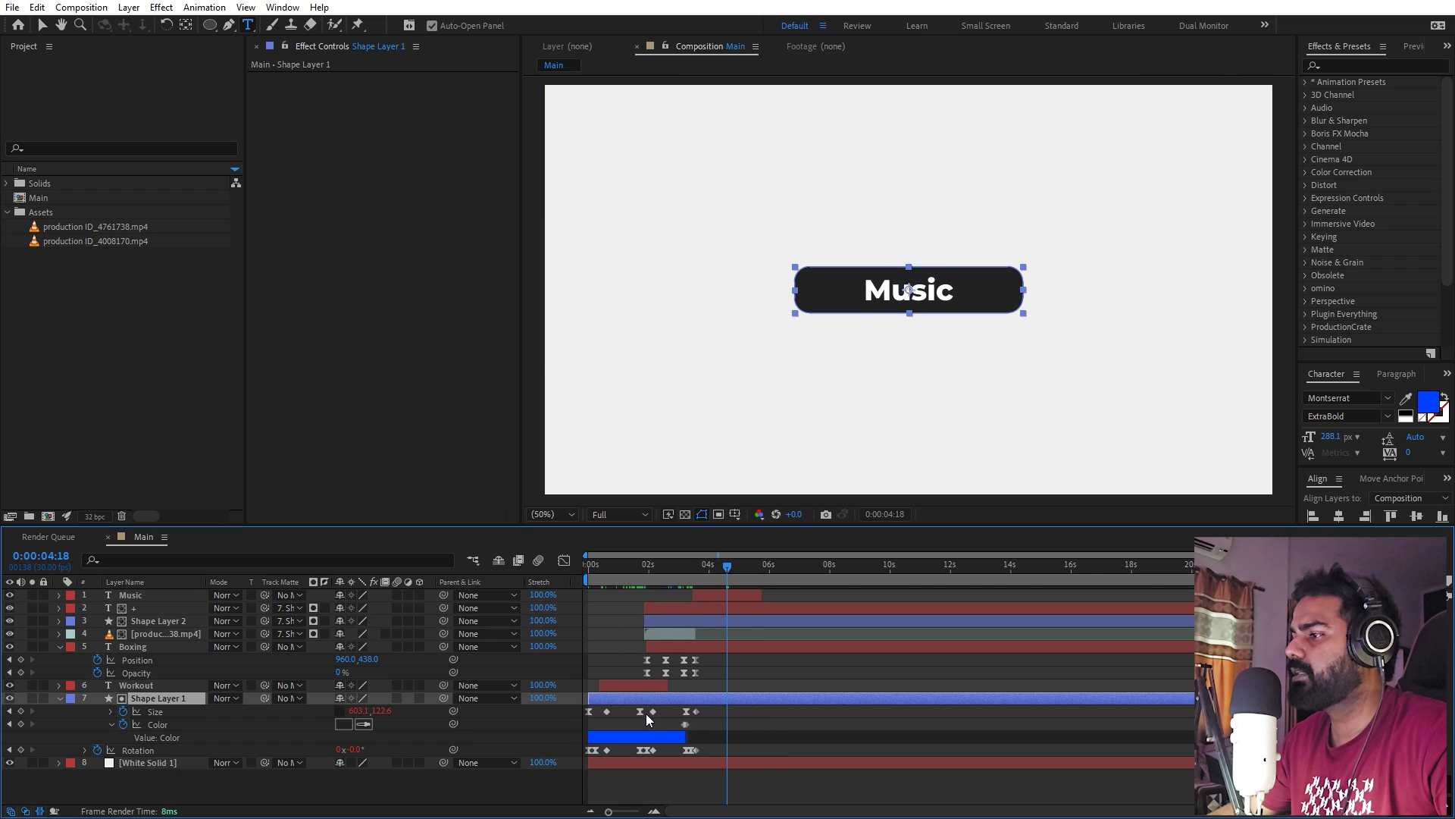
Copy the pair of Size keyframes that expands the Workout button into a card and paste it at 0:00:04:18.
{"action": "left_click", "coordinate": [652, 710]}
{"action": "left_click", "coordinate": [640, 711], "text": "shift"}
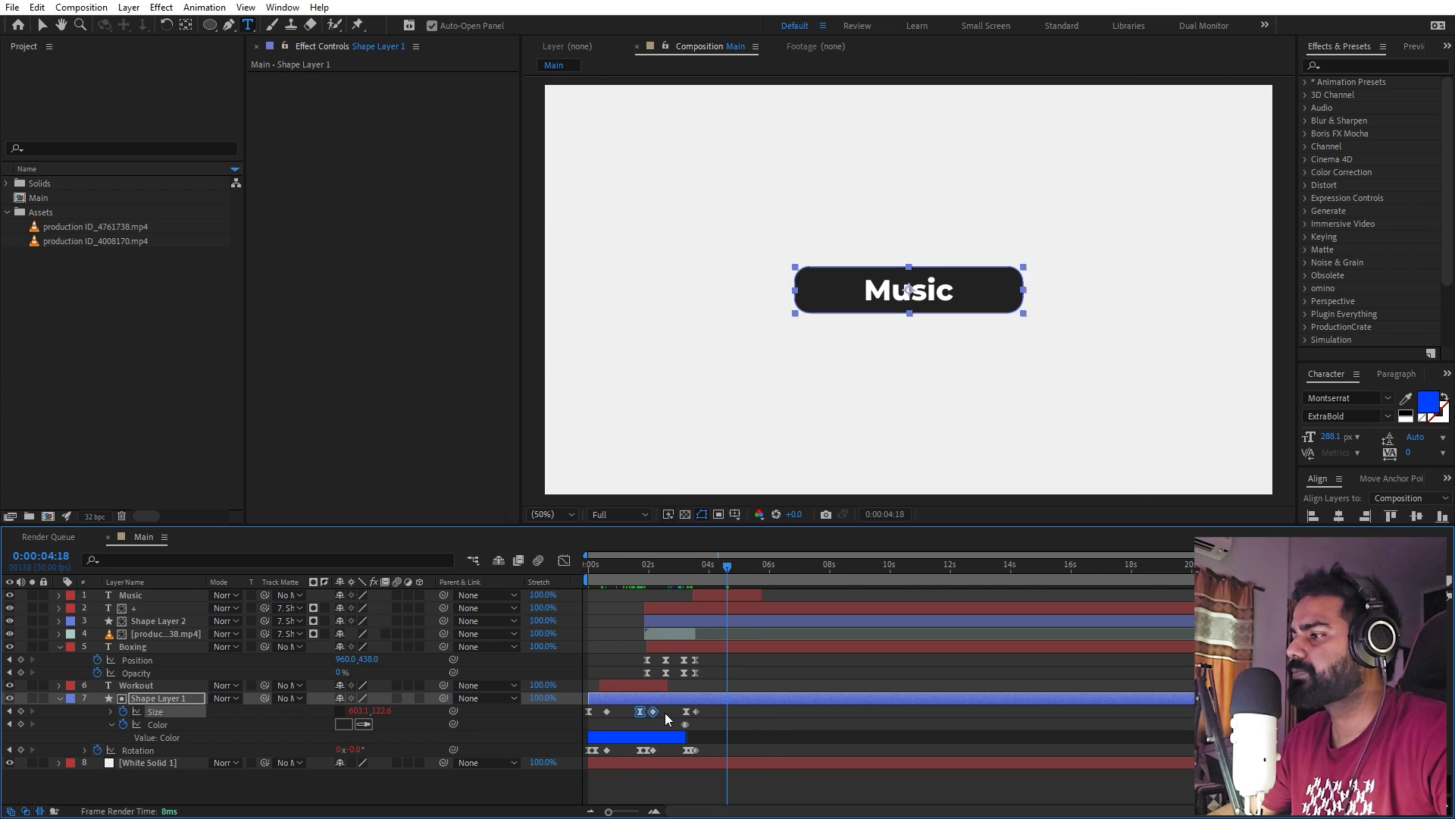
{"action": "key", "text": "ctrl+c"}
{"action": "key", "text": "ctrl+v"}
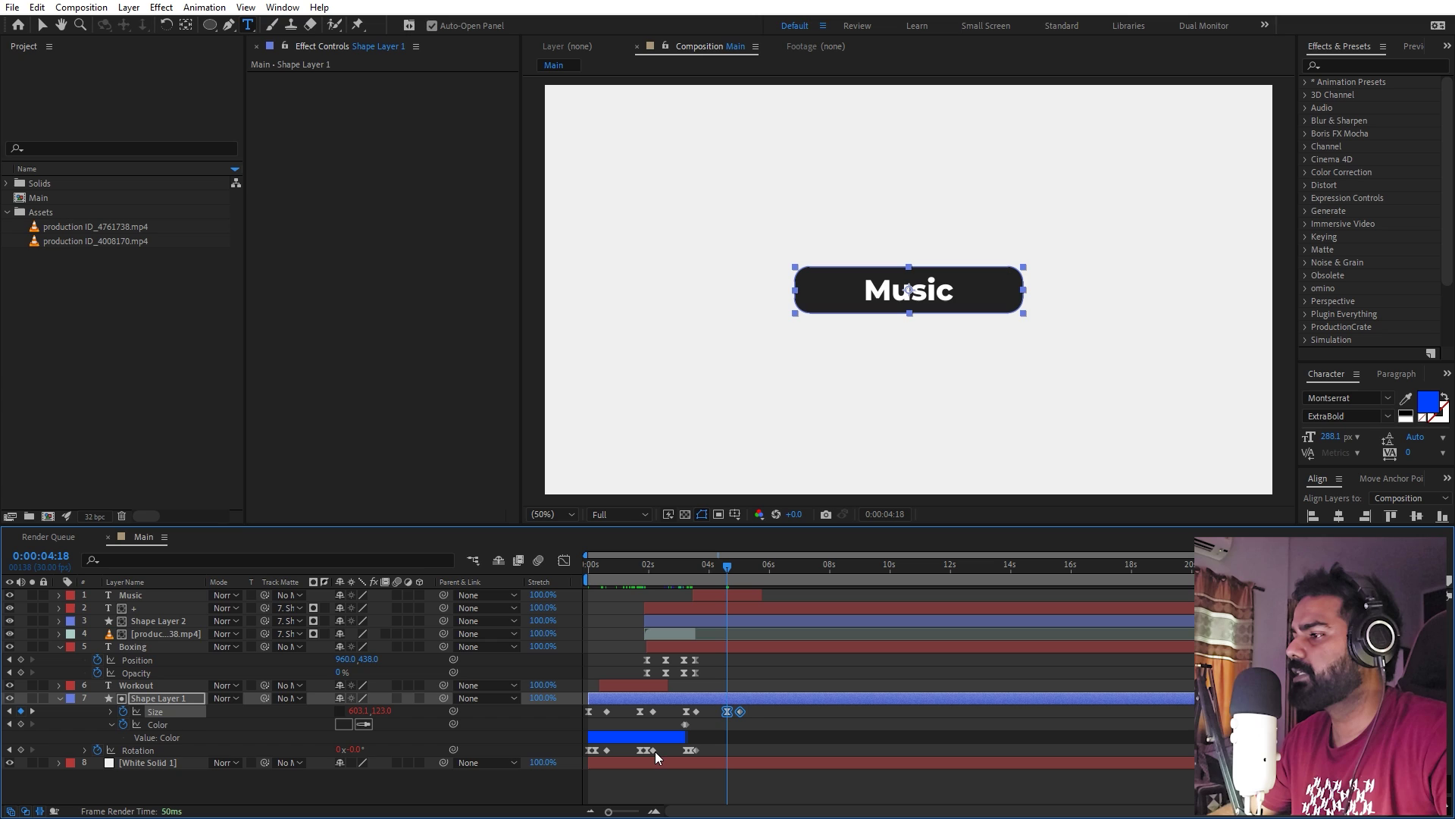
Copy the Rotation keyframes of the first card expansion, paste them at 0:00:04:18, and preview the Music button expanding.
{"action": "left_click", "coordinate": [654, 750]}
{"action": "key", "text": "ctrl+c"}
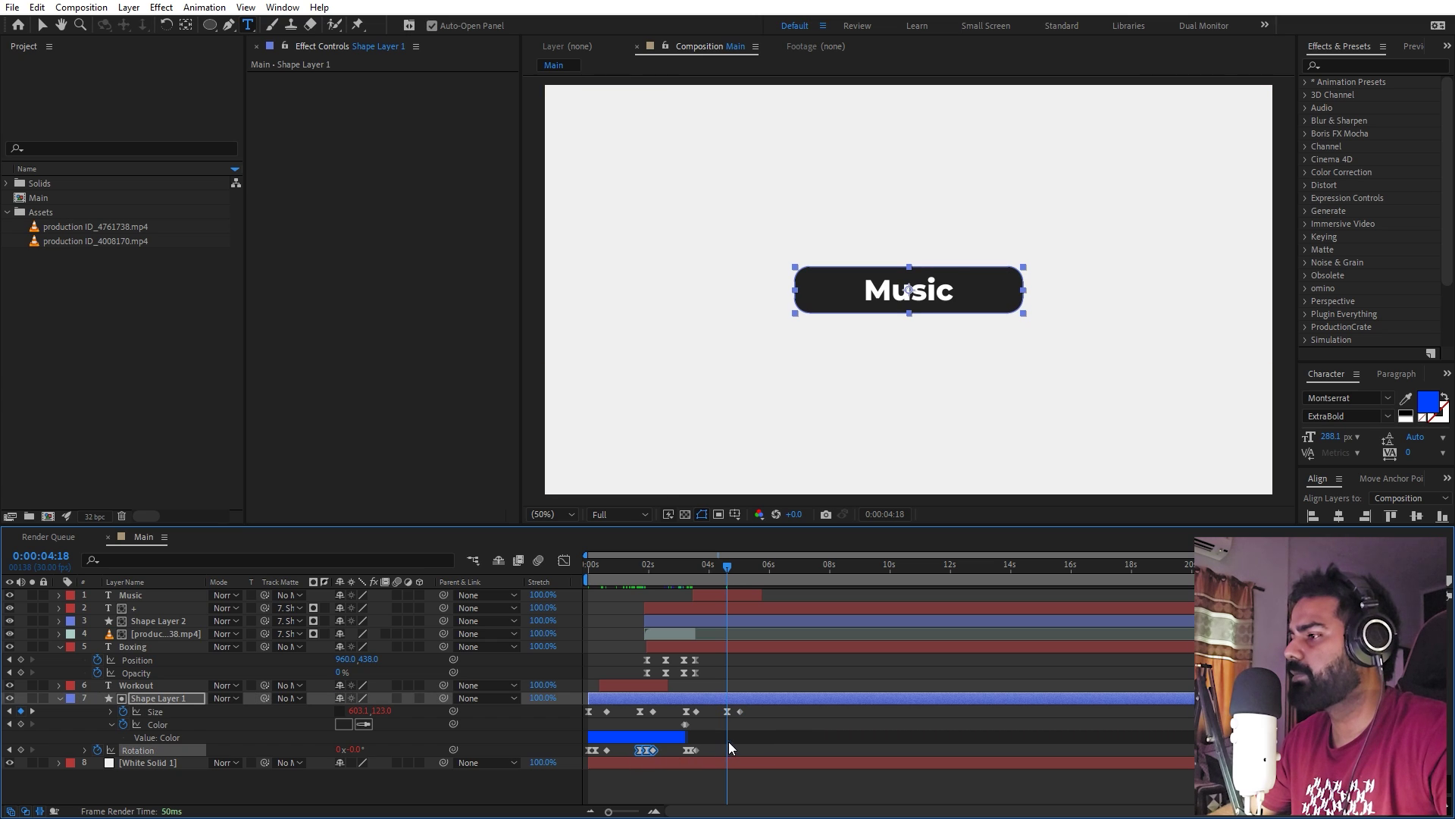
{"action": "key", "text": "ctrl+v"}
{"action": "key", "text": "space"}
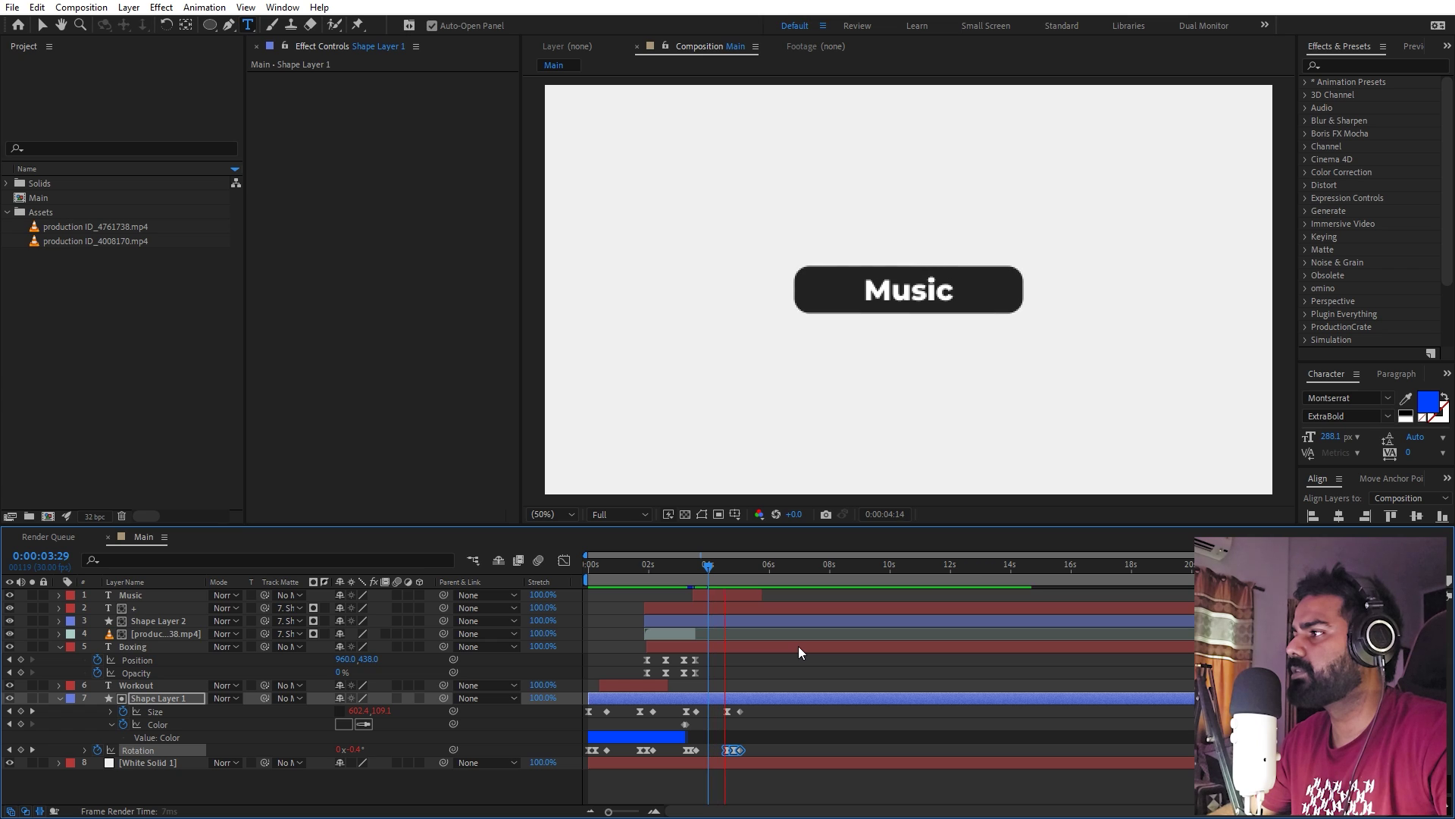
{"action": "left_click", "coordinate": [811, 669]}
{"action": "key", "text": "ctrl+t"}
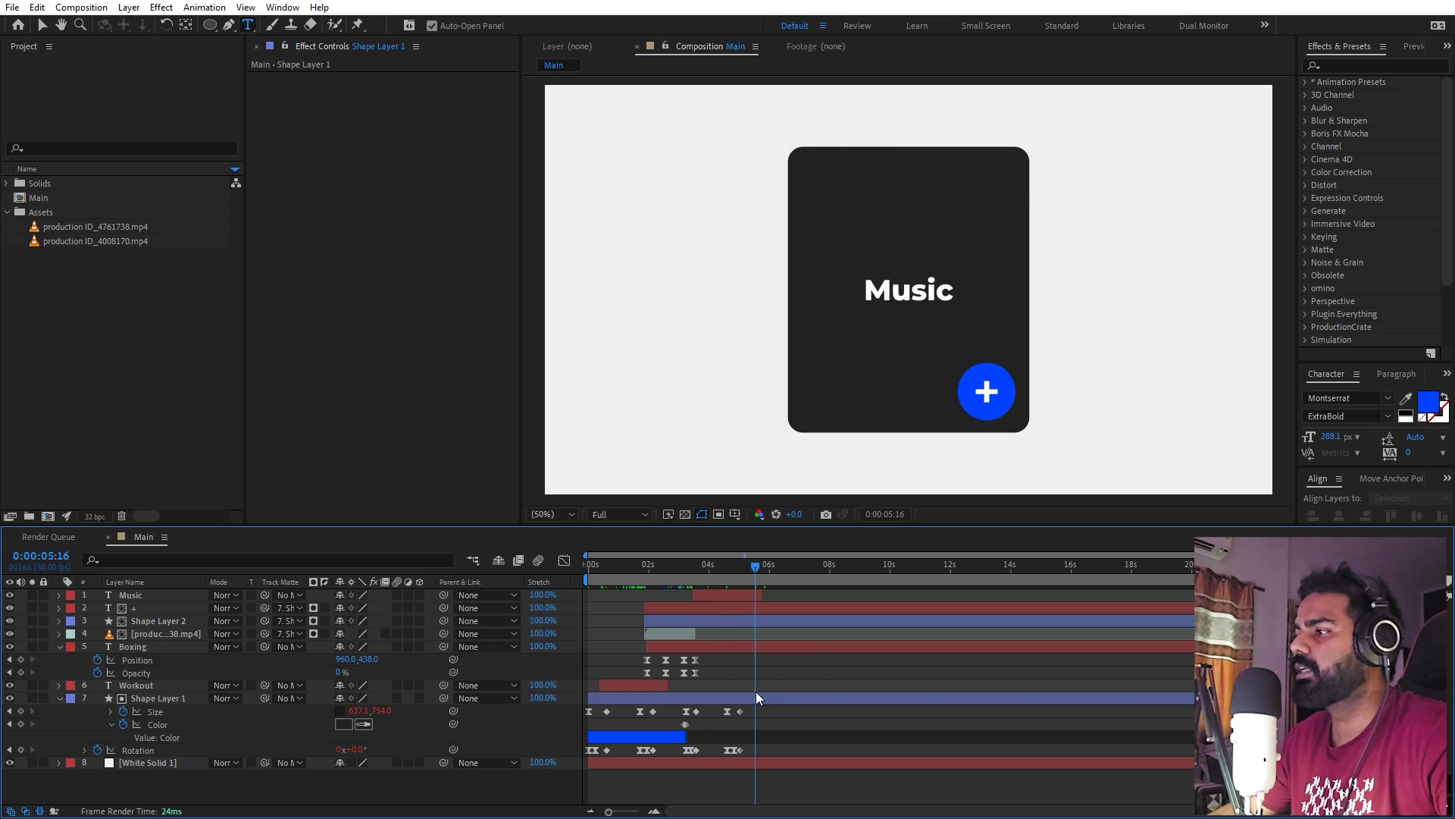
Add production ID_4008170.mp4 to the Main timeline directly above the Boxing layer and scale it to 40.4%.
{"action": "left_click", "coordinate": [103, 239]}
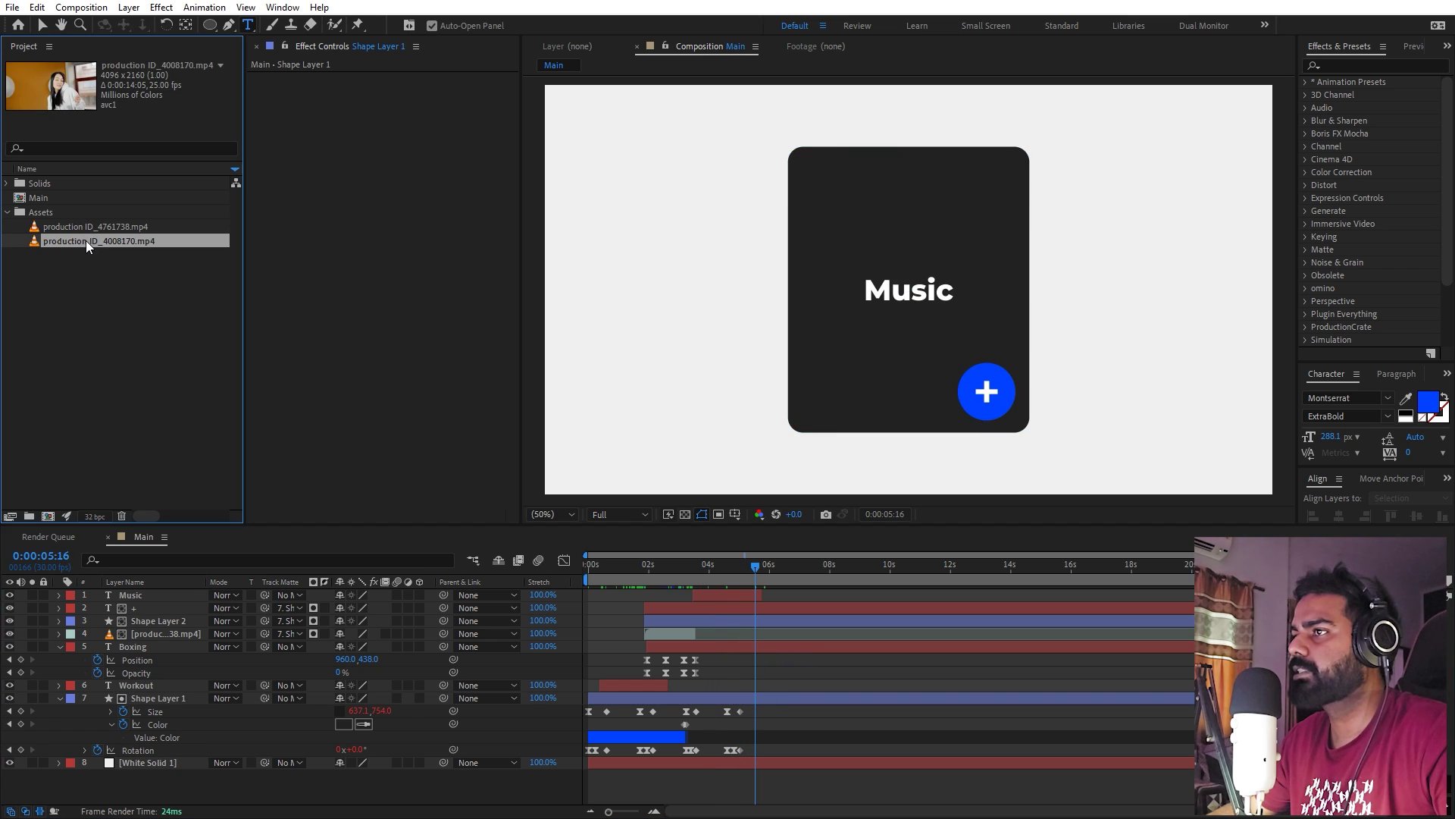
{"action": "left_click_drag", "start_coordinate": [87, 243], "coordinate": [194, 635]}
{"action": "left_click_drag", "start_coordinate": [635, 648], "coordinate": [739, 647]}
{"action": "key", "text": "s"}
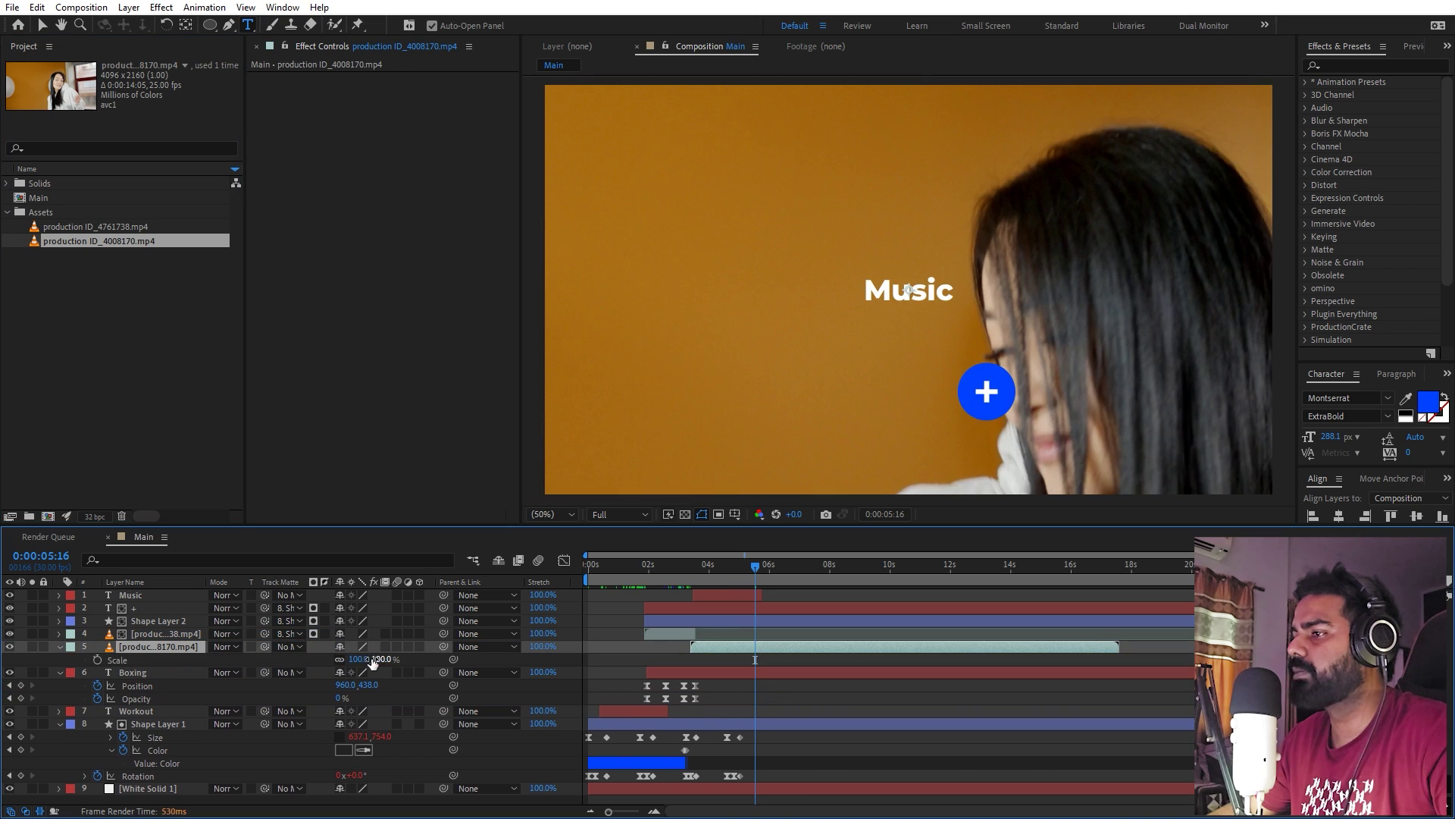
{"action": "left_click_drag", "start_coordinate": [372, 661], "coordinate": [439, 644]}
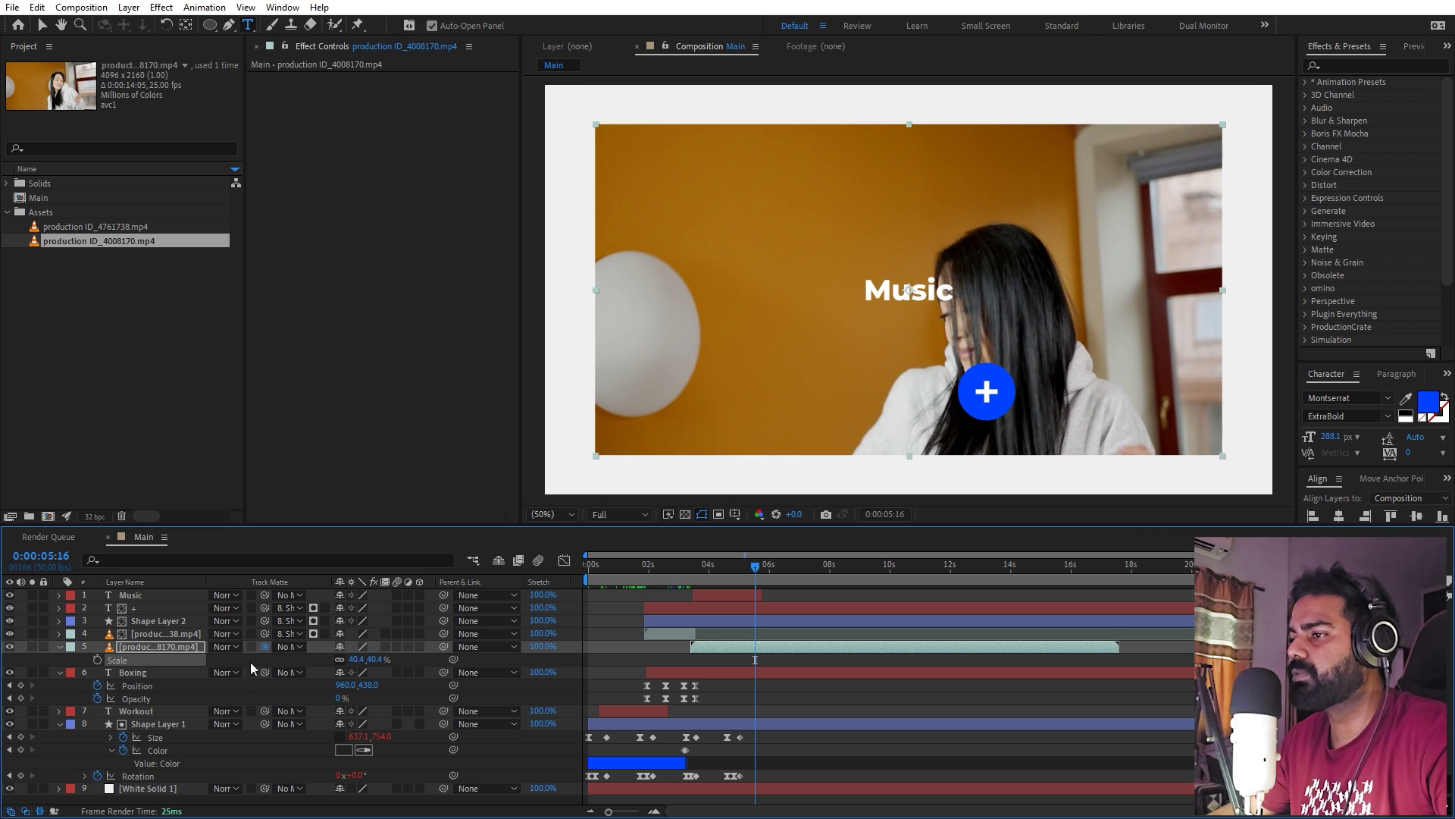
Use Shape Layer 1 as the new clip's track matte and shift the clip left so the woman sits inside the card.
{"action": "left_click_drag", "start_coordinate": [265, 646], "coordinate": [156, 726]}
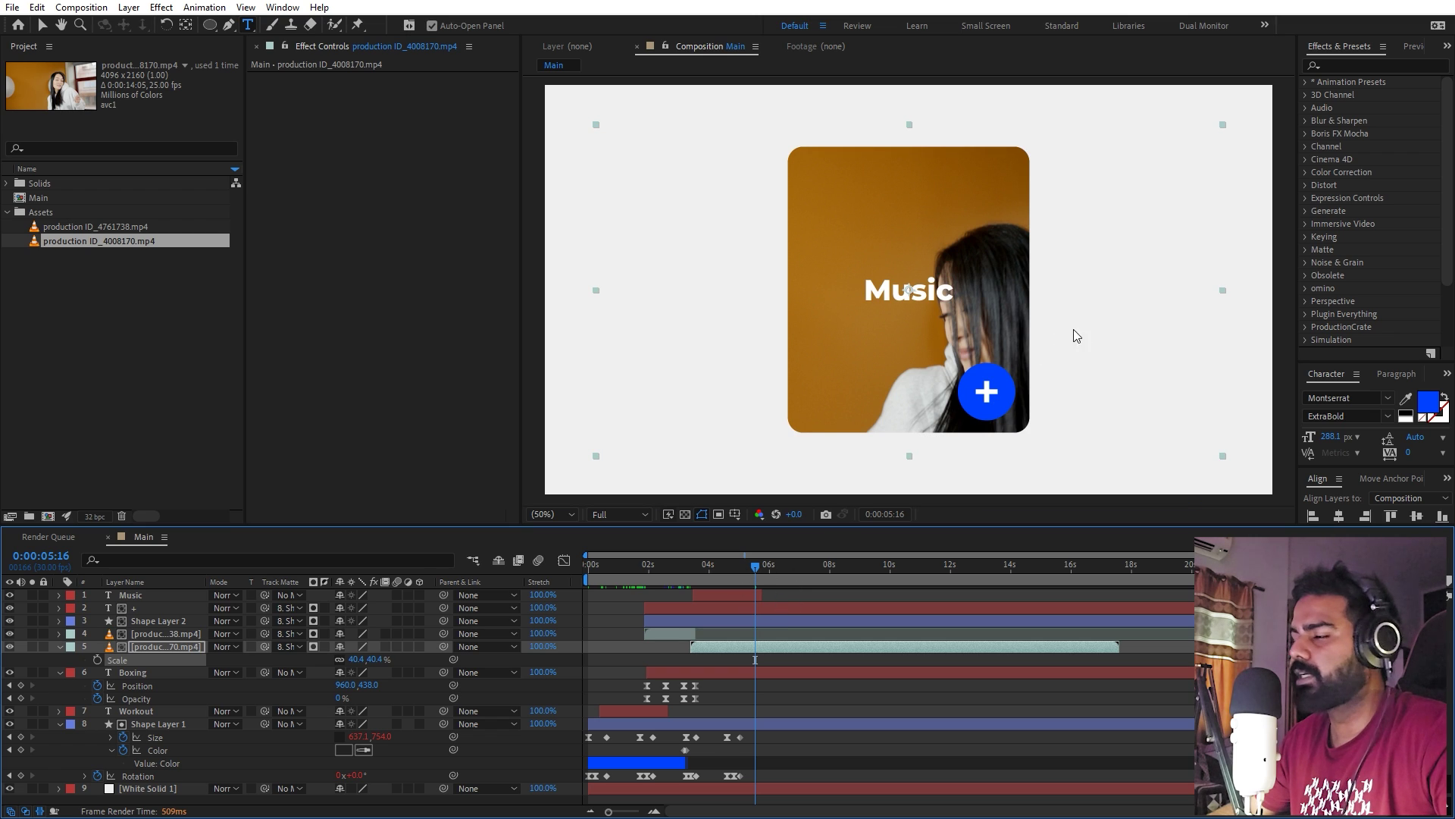
{"action": "key", "text": "v"}
{"action": "left_click_drag", "start_coordinate": [1077, 336], "coordinate": [1028, 325]}
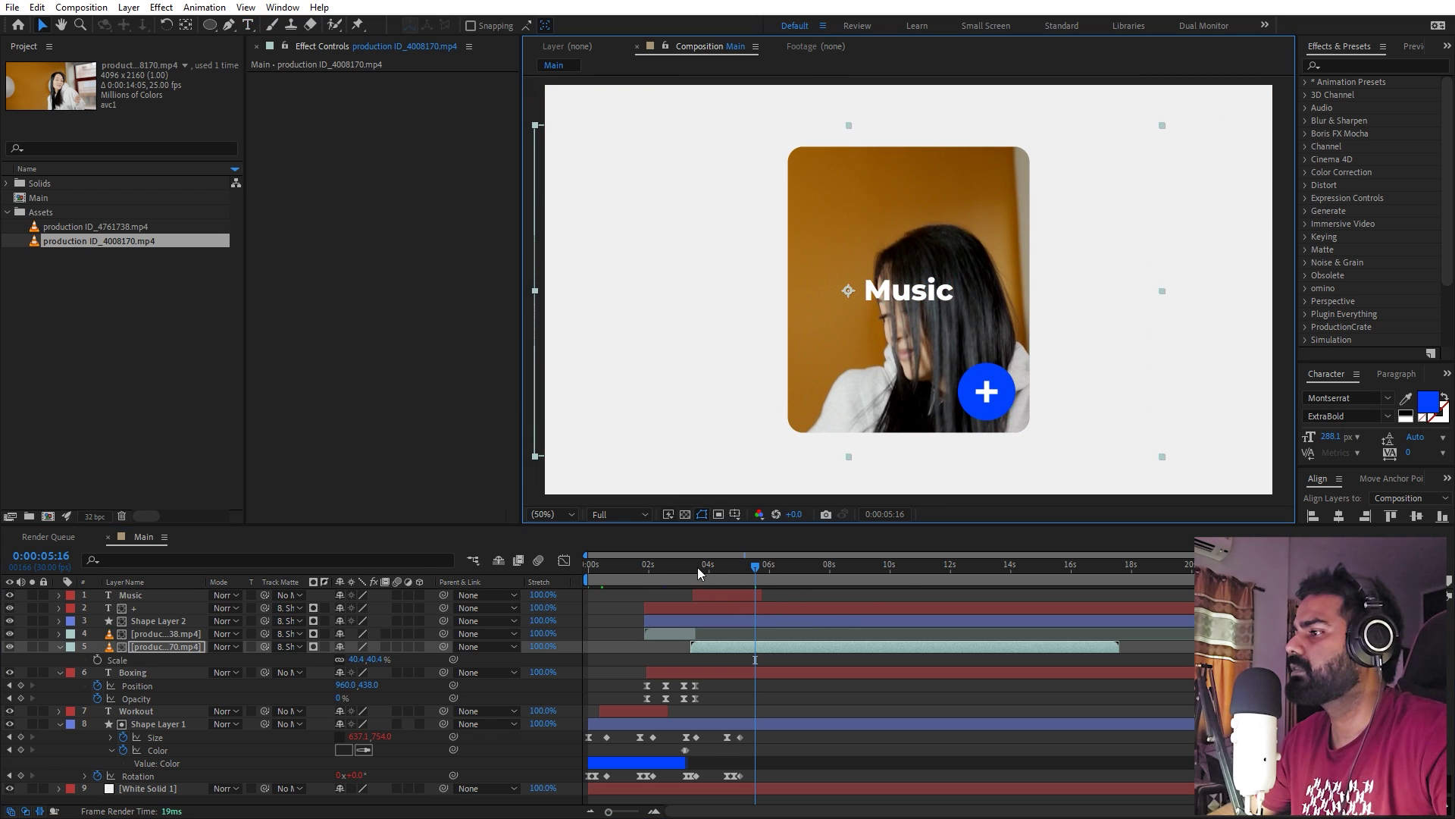
Preview the button expansion and delay the woman's clip to start at about 0:00:04:23.
{"action": "left_click", "coordinate": [677, 565]}
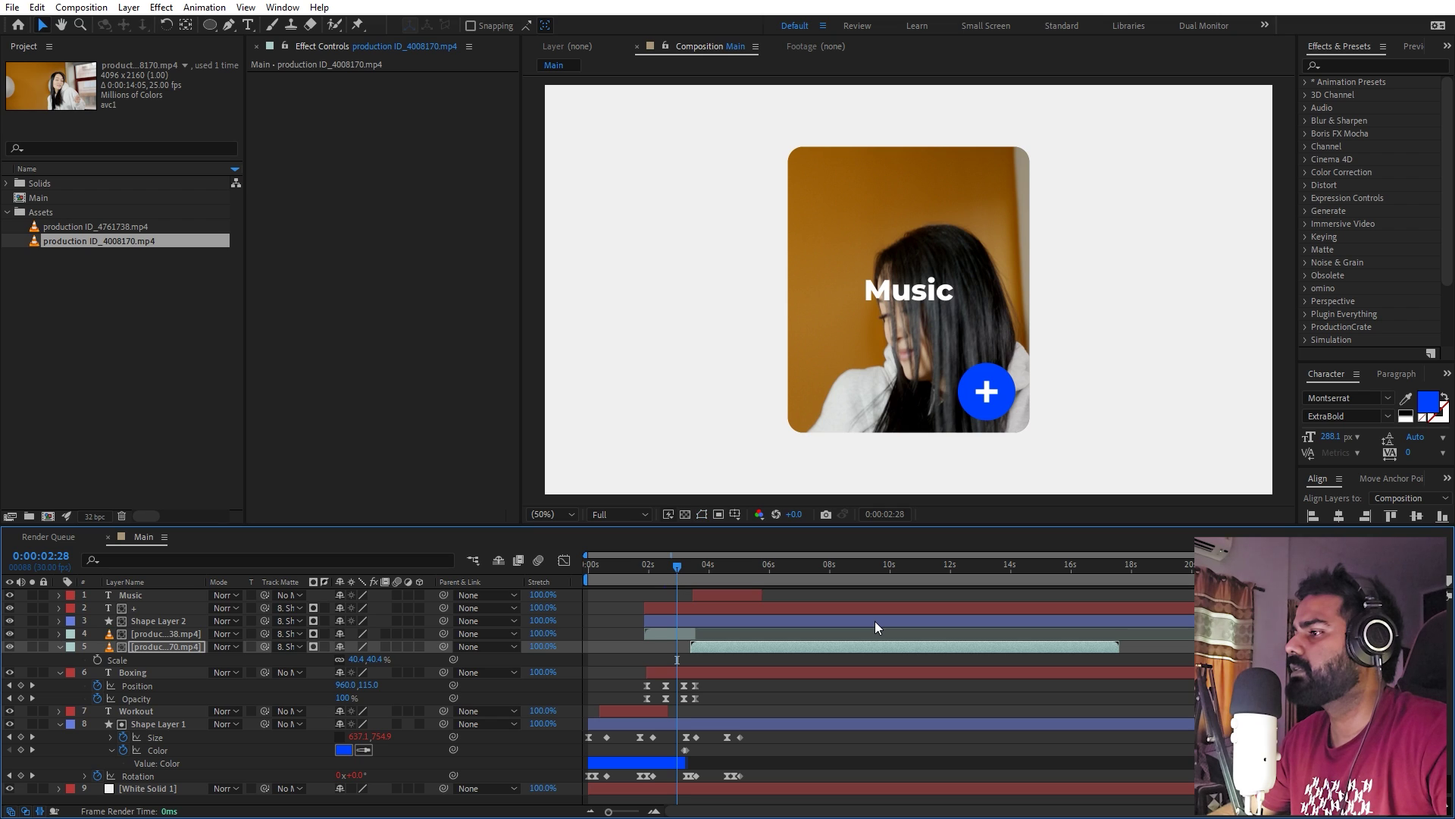
{"action": "key", "text": "space"}
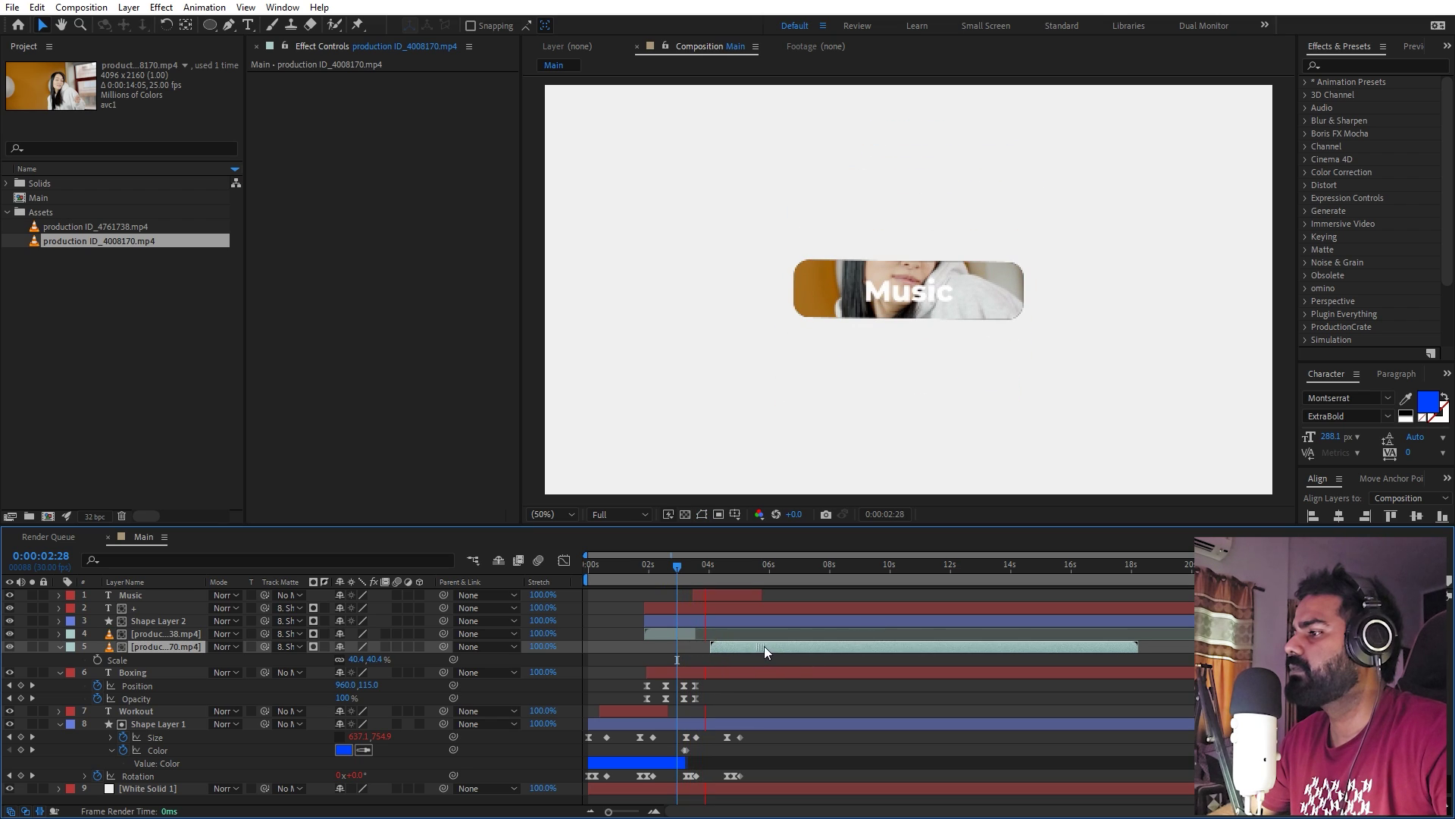
{"action": "scroll", "coordinate": [739, 625], "scroll_direction": "up", "scroll_amount": 4}
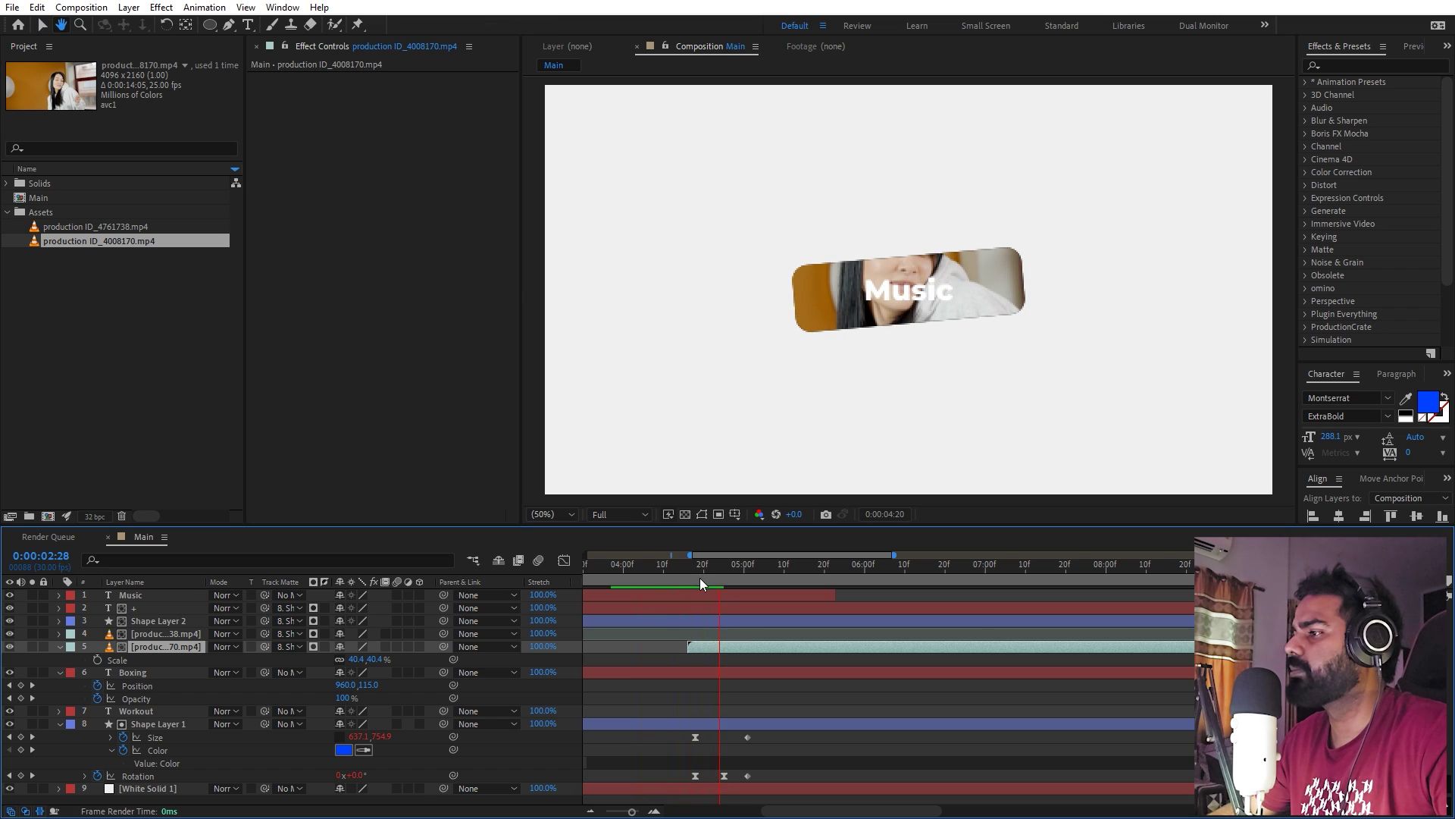
{"action": "left_click_drag", "start_coordinate": [719, 574], "coordinate": [727, 575]}
{"action": "left_click_drag", "start_coordinate": [735, 644], "coordinate": [763, 643]}
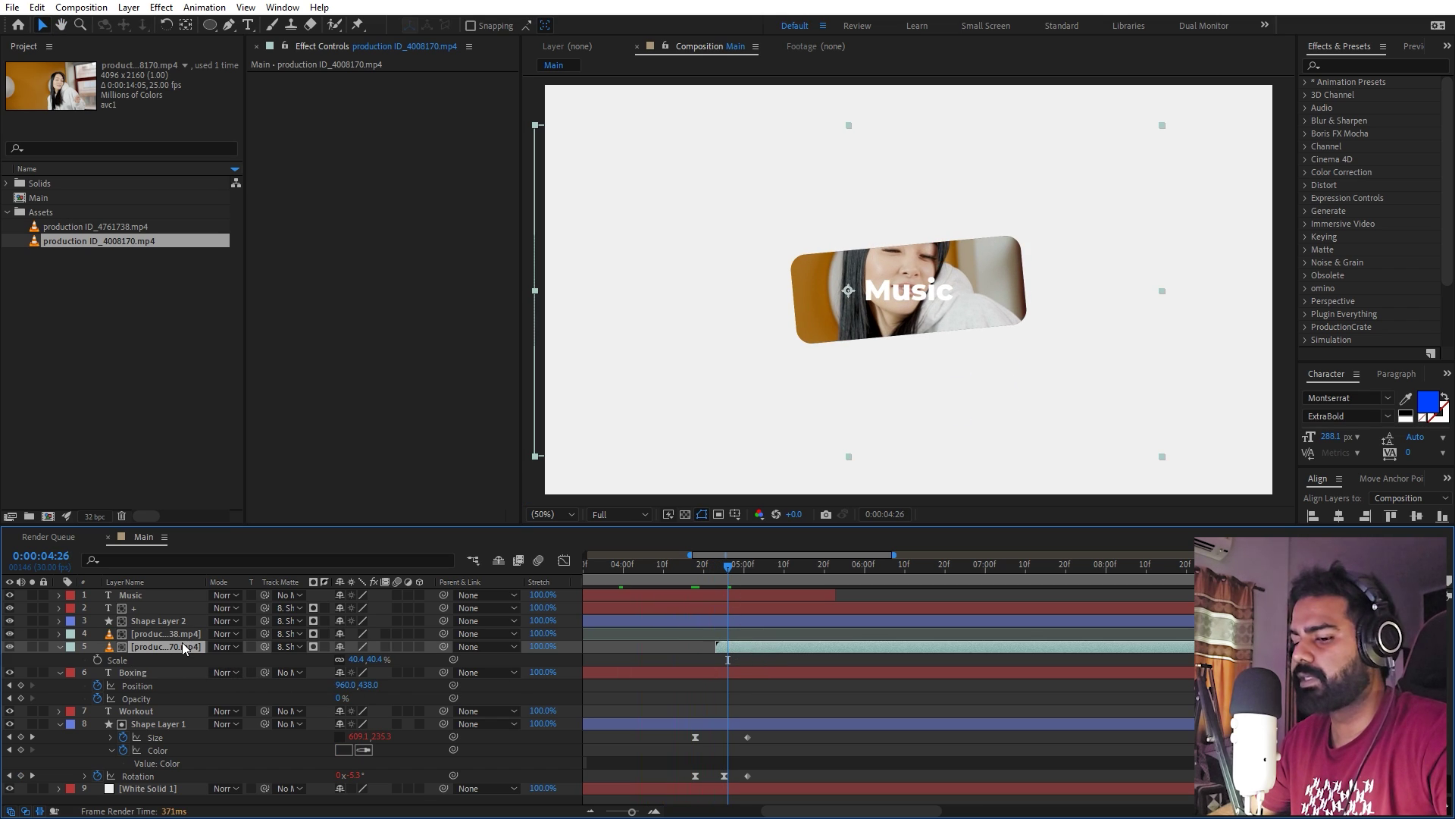
Fade in the woman's clip with Opacity keyframes of 0% at 0:00:04:25 and 100% at about 0:00:05:00.
{"action": "key", "text": "t"}
{"action": "left_click", "coordinate": [97, 660]}
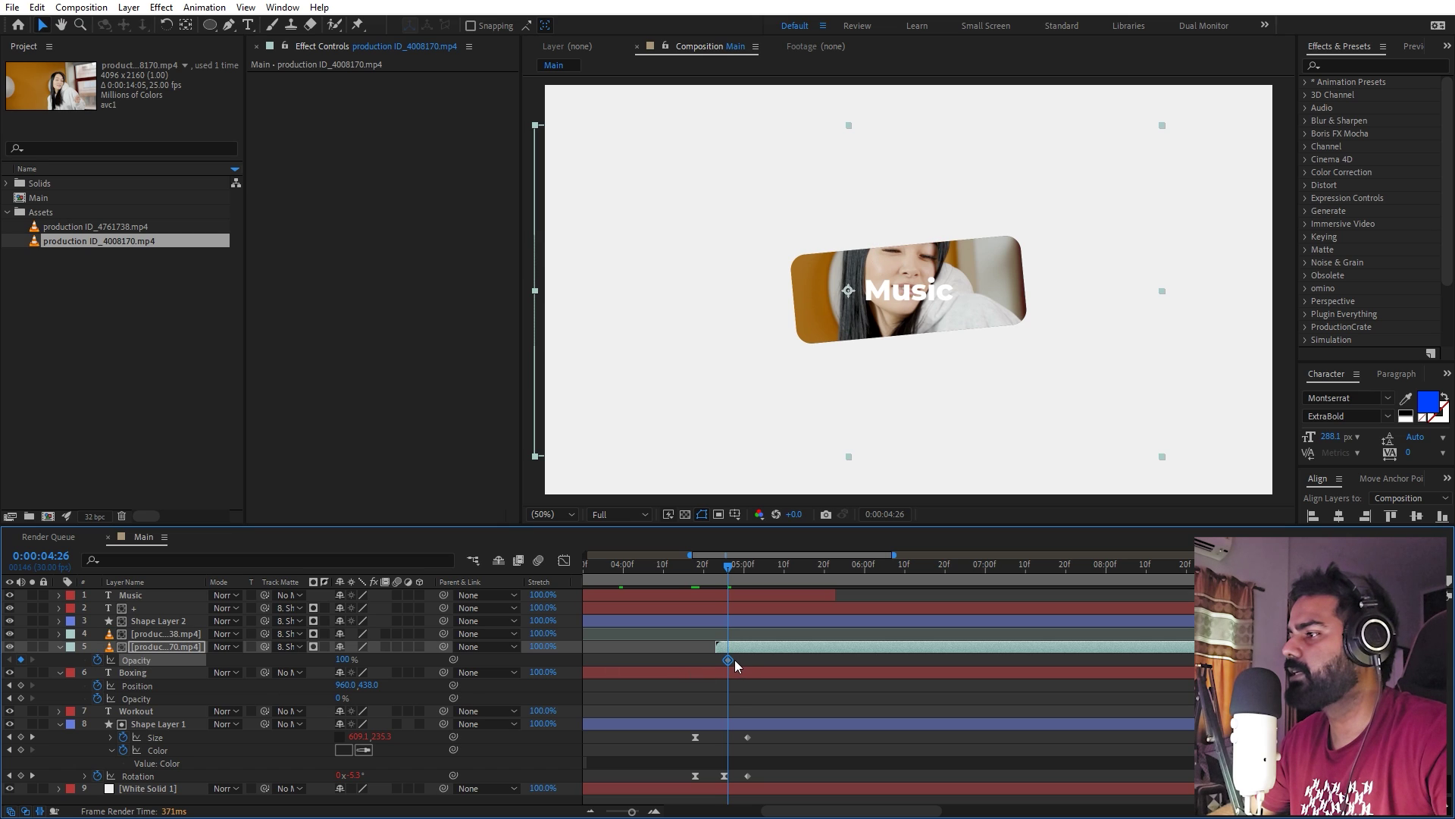
{"action": "left_click", "coordinate": [723, 573]}
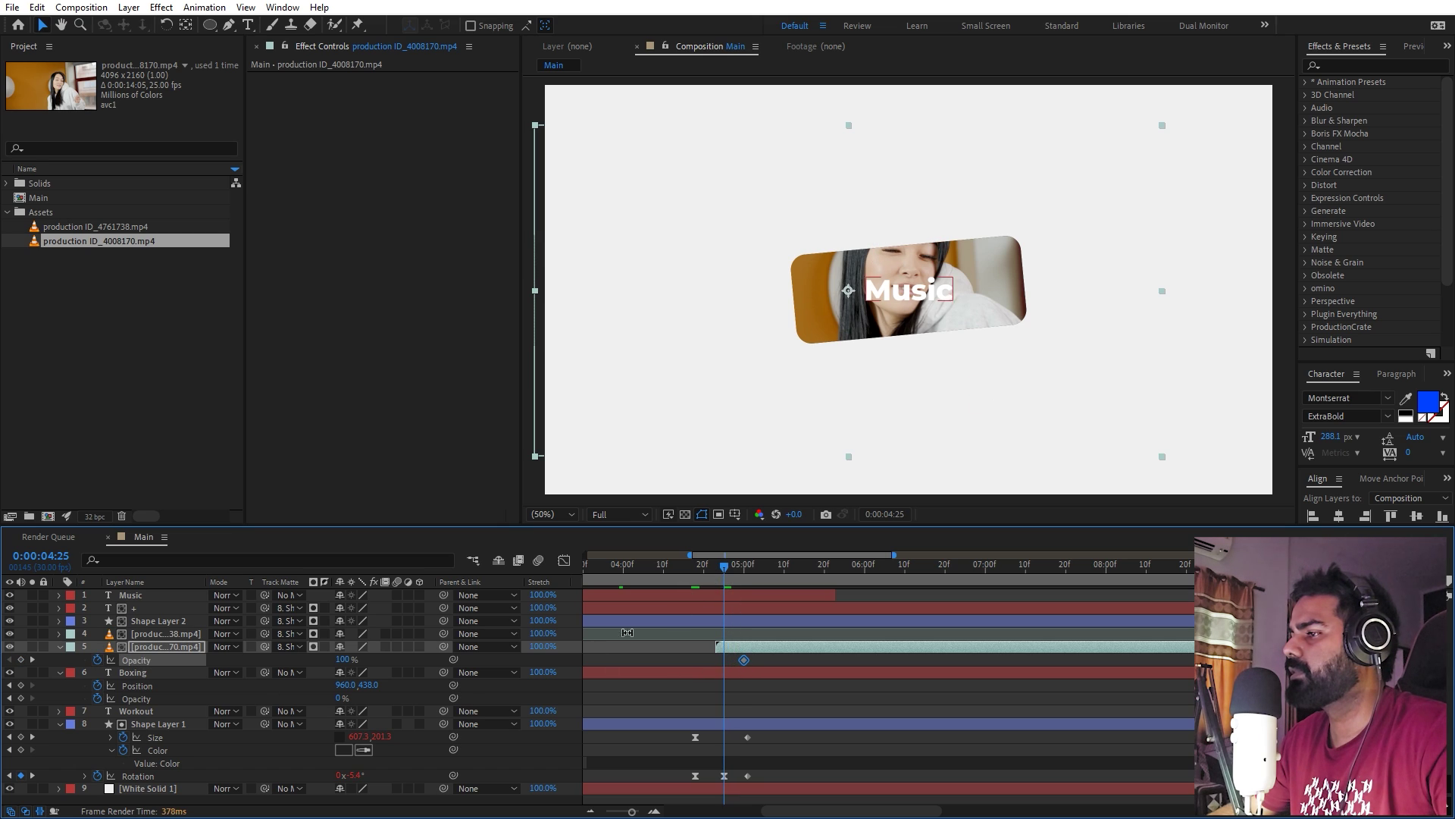
{"action": "left_click_drag", "start_coordinate": [345, 659], "coordinate": [98, 660]}
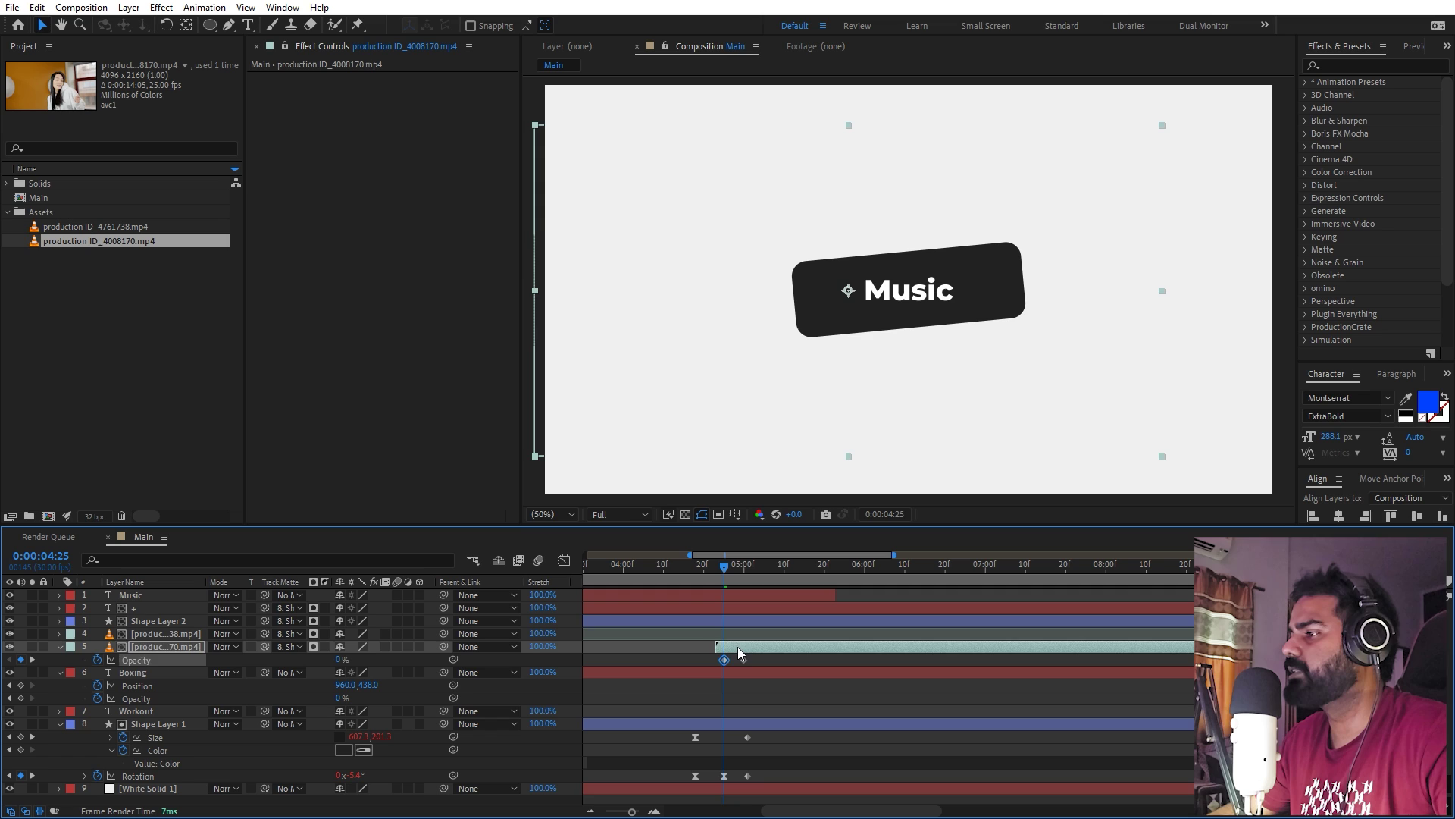
Shift the woman's clip together with its fade to start at about 0:00:04:26 and preview the timing.
{"action": "left_click_drag", "start_coordinate": [739, 651], "coordinate": [748, 649]}
{"action": "key", "text": "space"}
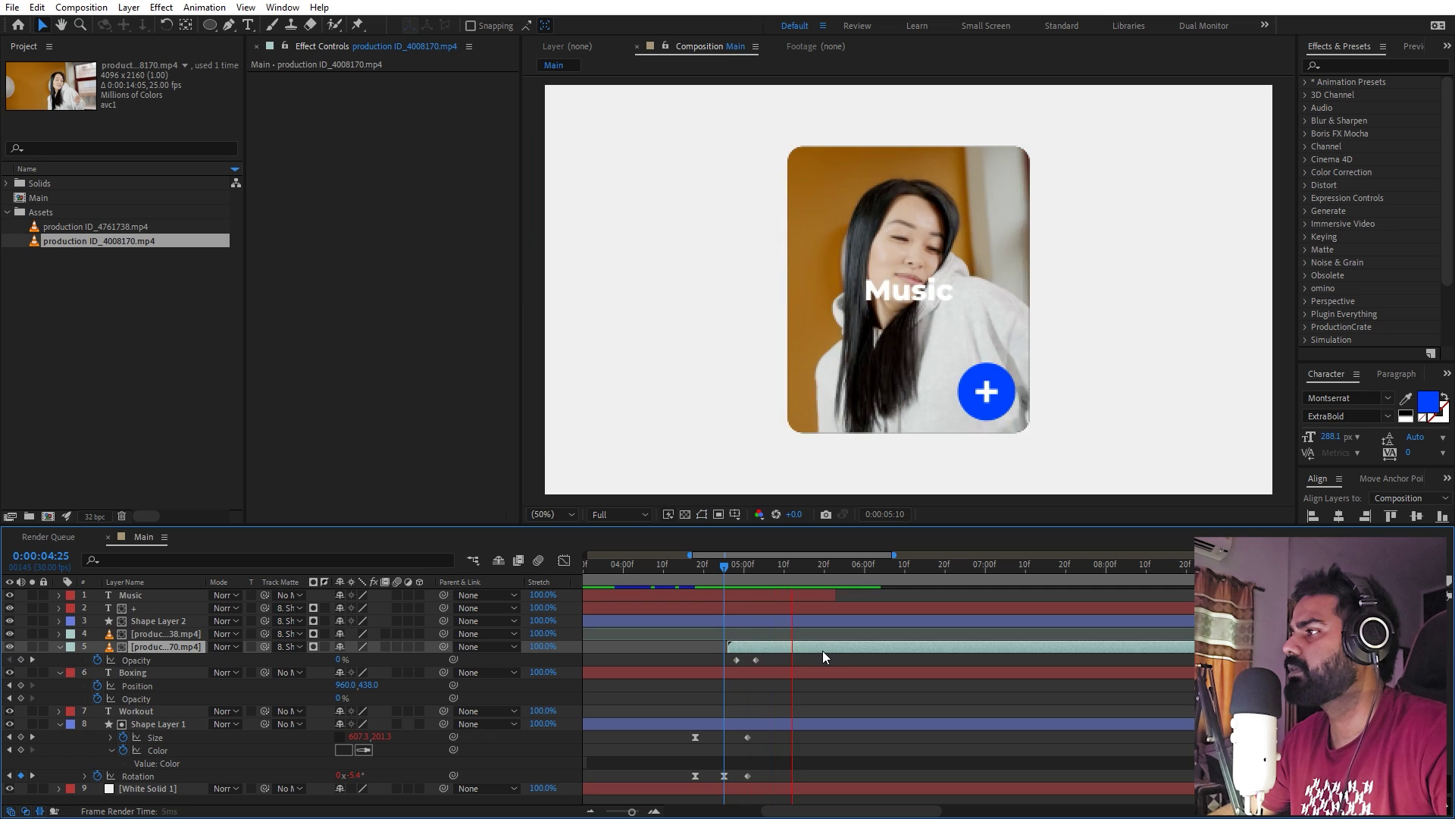
{"action": "key", "text": "space"}
Move the woman's clip above the Music text to the top of the layer stack and preview from 0:00:04:17.
{"action": "left_click_drag", "start_coordinate": [732, 577], "coordinate": [764, 576]}
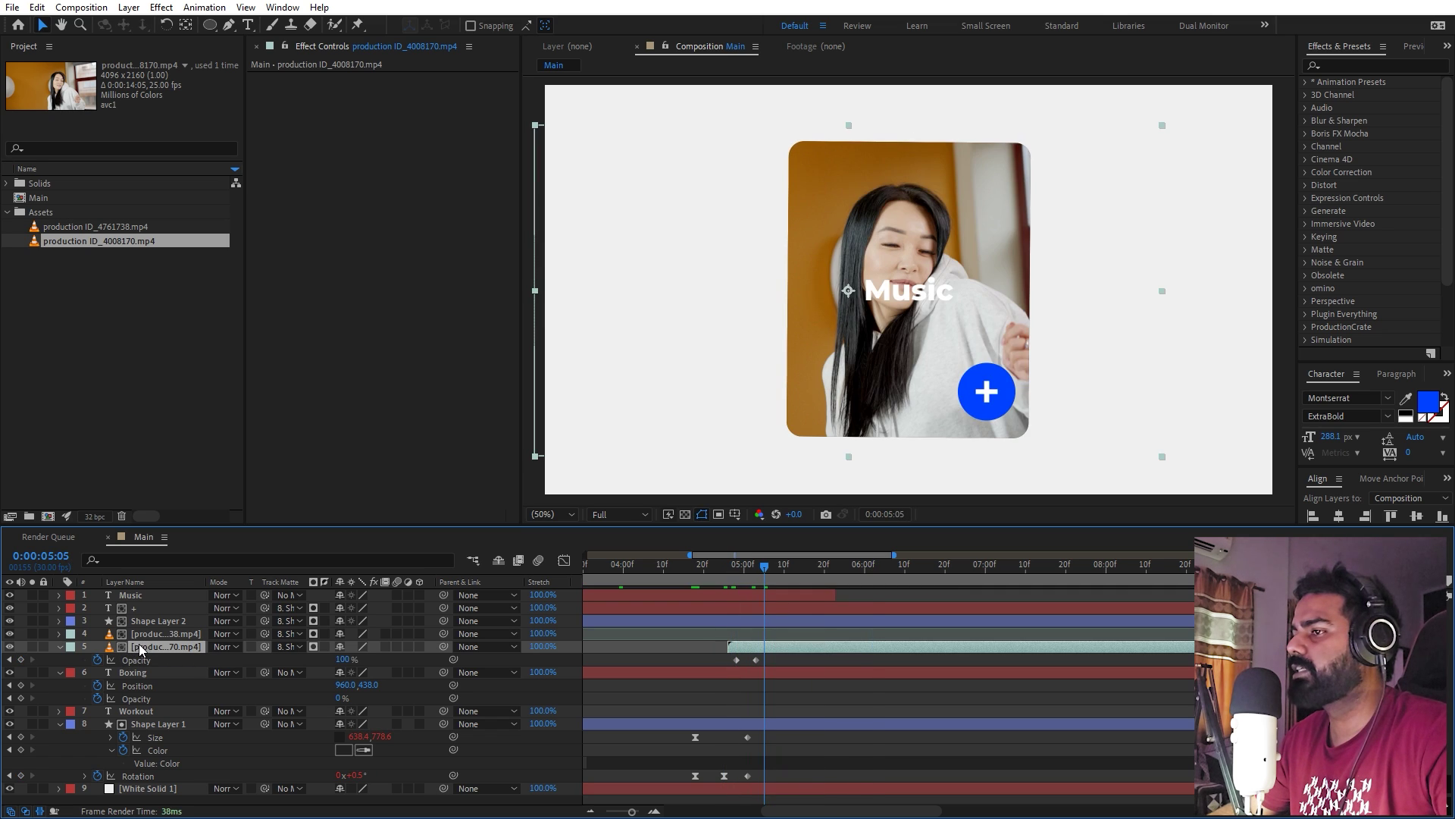
{"action": "left_click_drag", "start_coordinate": [141, 650], "coordinate": [148, 595]}
{"action": "left_click", "coordinate": [691, 567]}
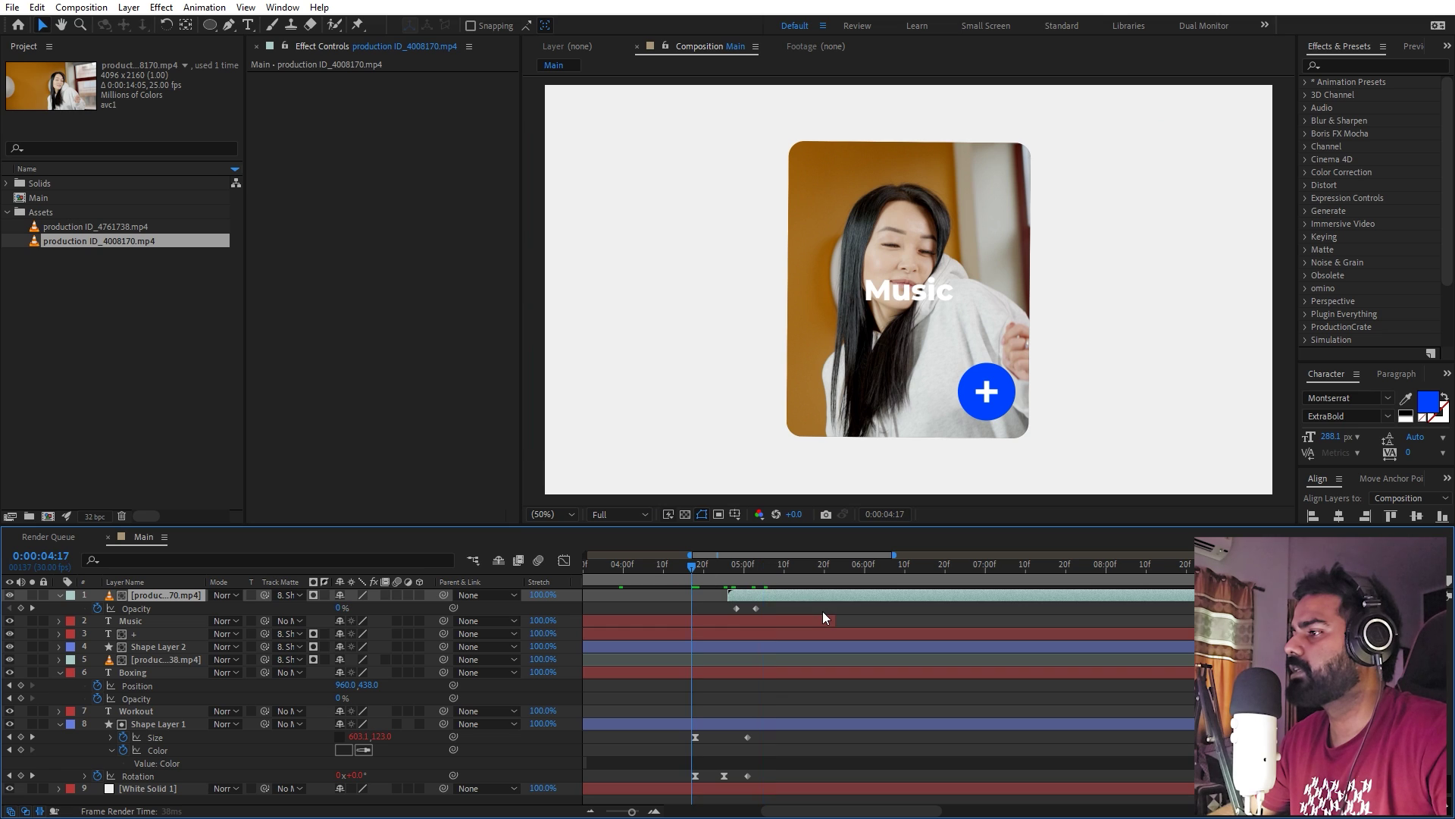
{"action": "key", "text": "space"}
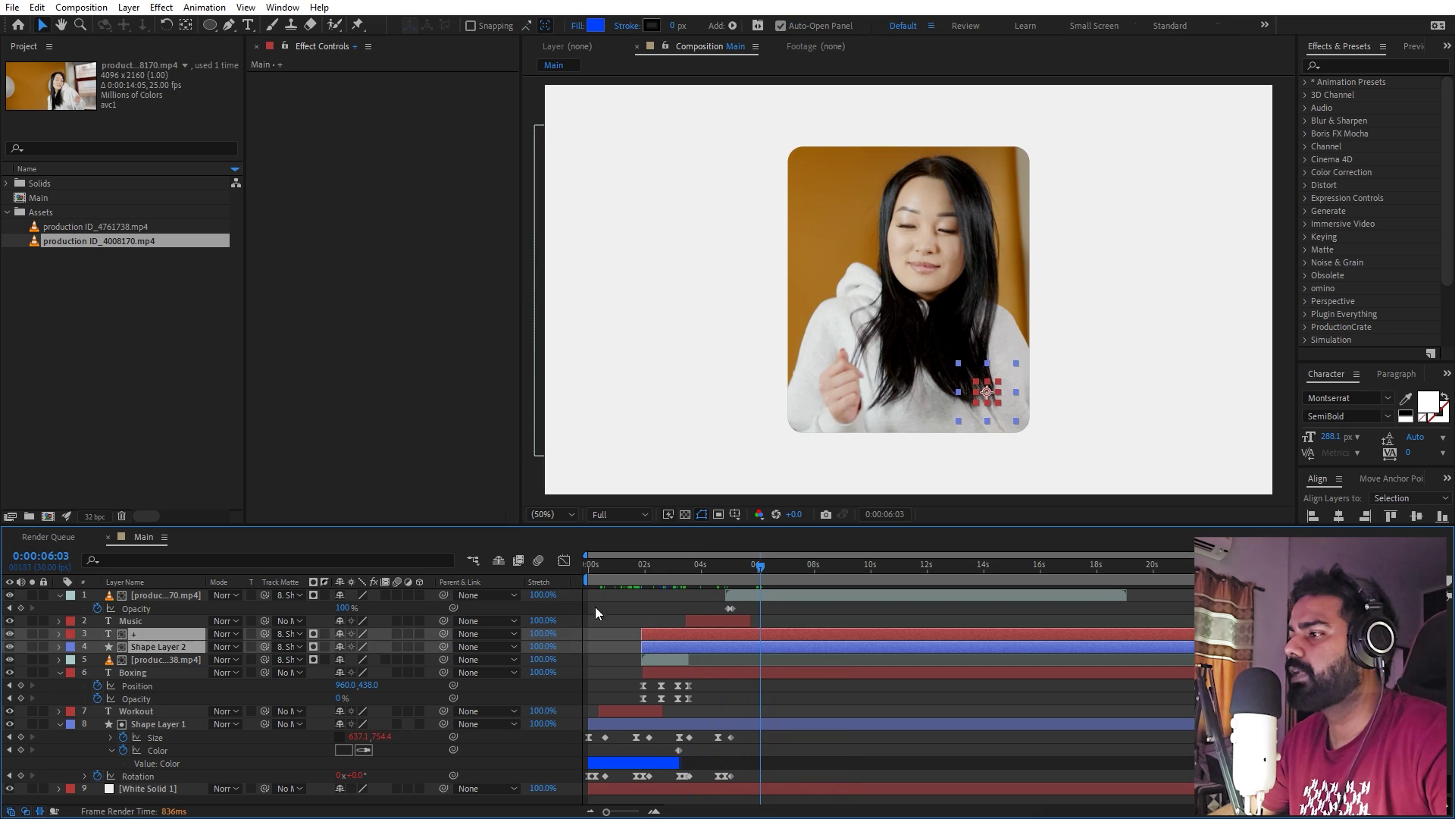
Move the "+" text and Shape Layer 2 above the woman's clip in the layer stack and preview from 0:00:01:14.
{"action": "left_click", "coordinate": [594, 606]}
{"action": "left_click", "coordinate": [670, 645], "text": "shift"}
{"action": "left_click_drag", "start_coordinate": [197, 650], "coordinate": [170, 592]}
{"action": "left_click", "coordinate": [630, 566]}
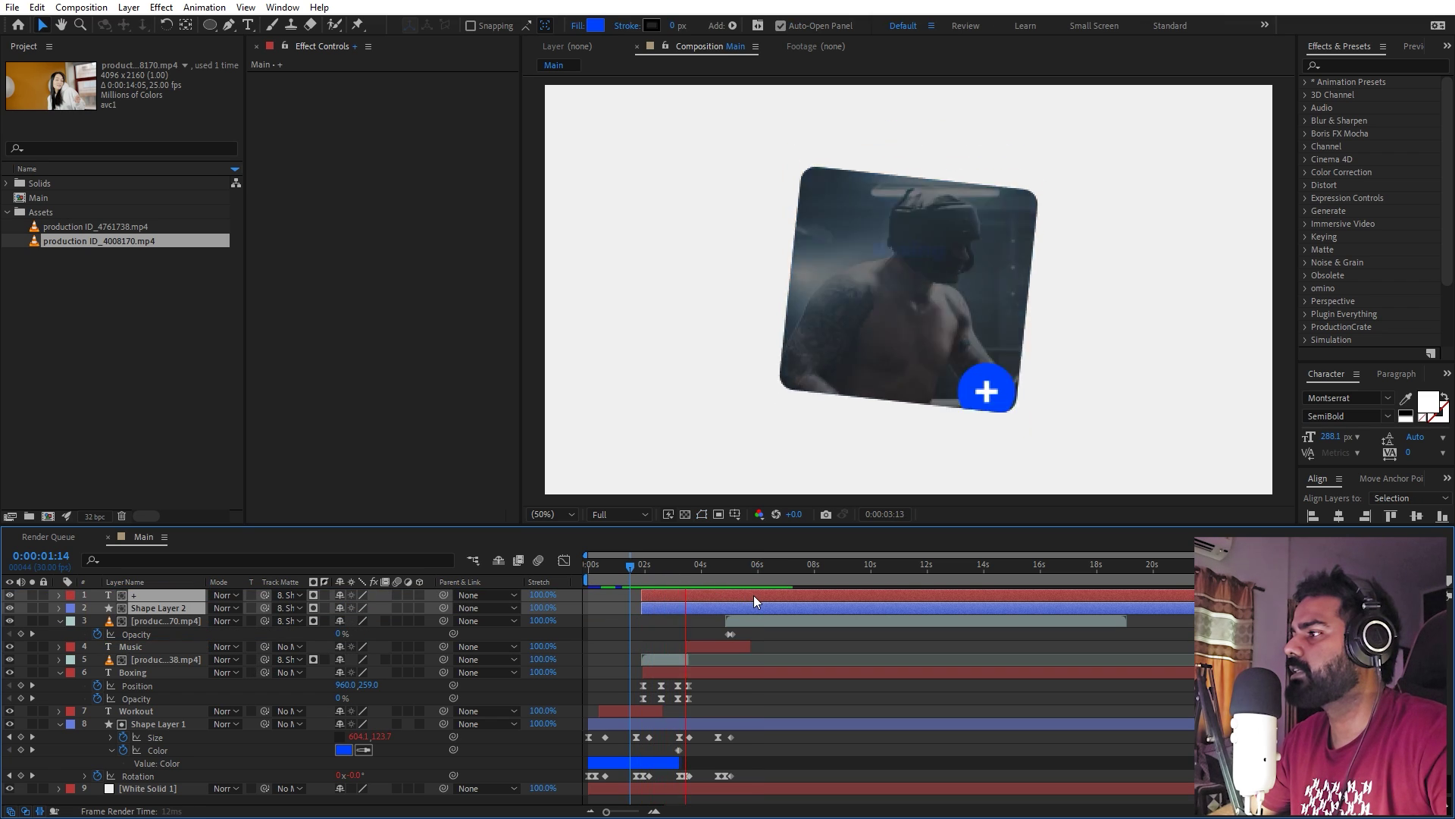
{"action": "key", "text": "space"}
Find the colour properties of Shape Layer 2 and add a Fill colour keyframe at 0:00:04:04.
{"action": "left_click", "coordinate": [725, 620]}
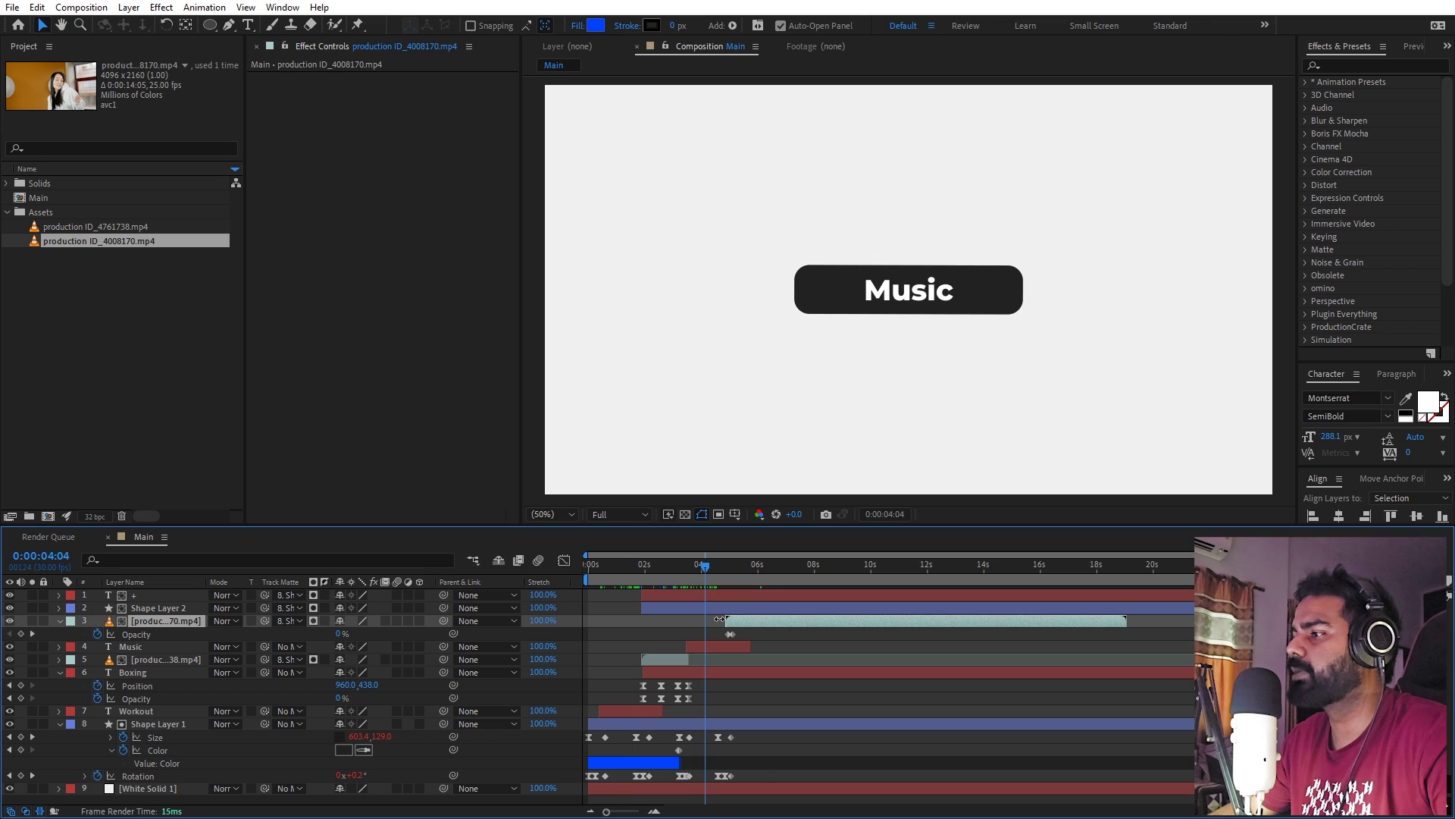
{"action": "left_click", "coordinate": [716, 607]}
{"action": "left_click", "coordinate": [112, 559]}
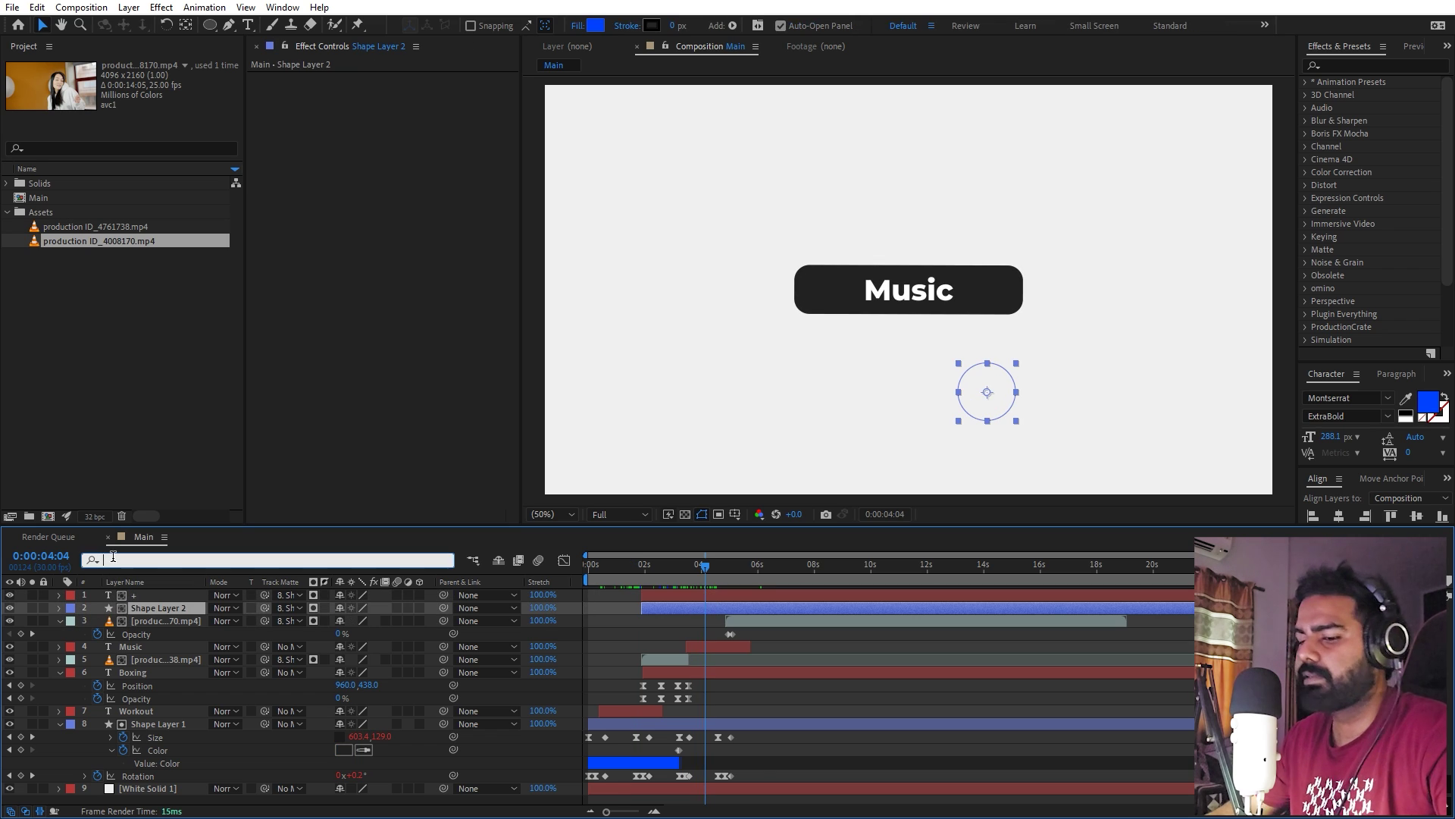
{"action": "type", "text": "colo"}
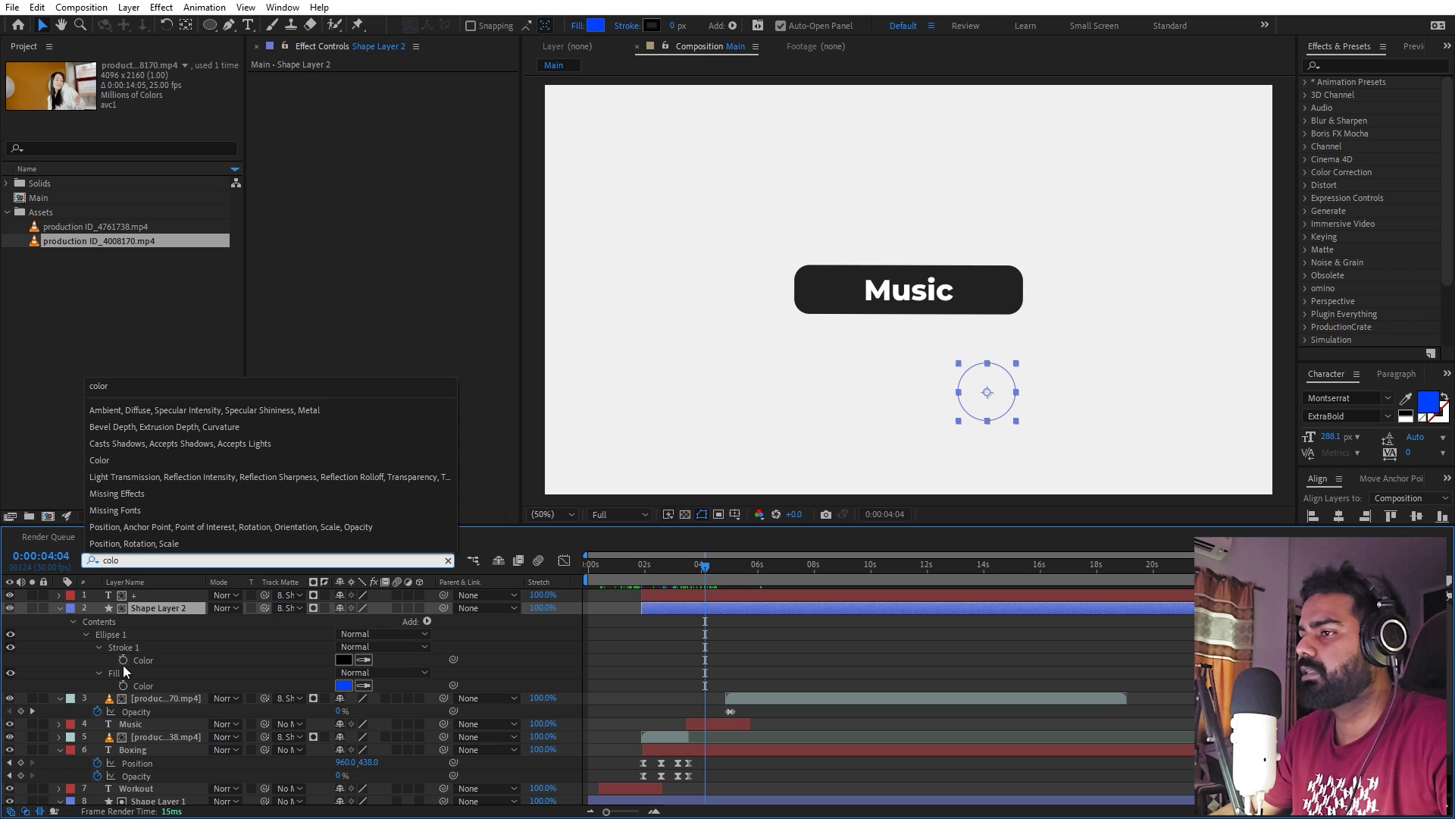
{"action": "left_click", "coordinate": [124, 686]}
Clear the timeline property filter and apply the Fill effect to the "+" text layer.
{"action": "left_click", "coordinate": [137, 596]}
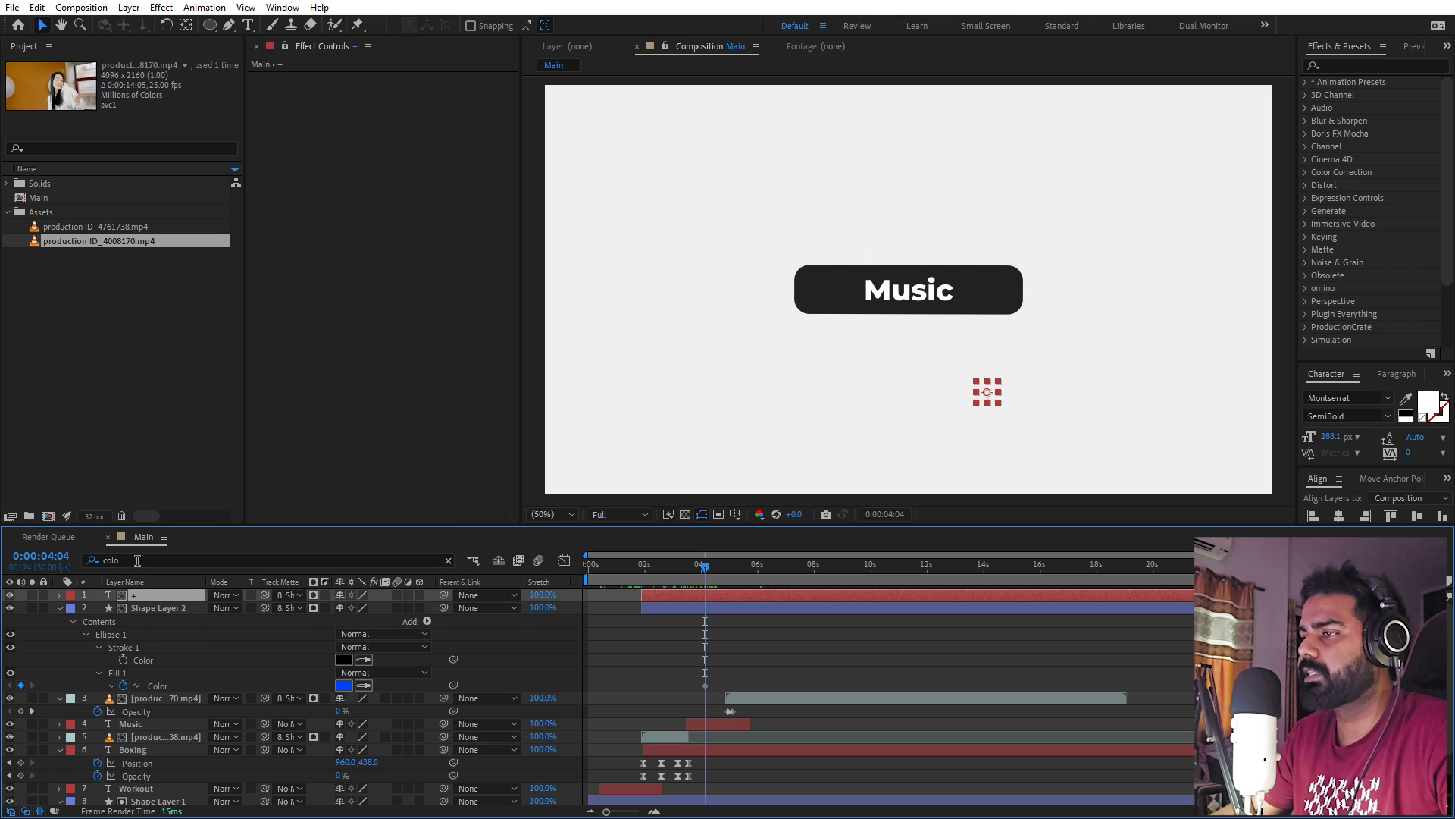
{"action": "key", "text": "ctrl+f"}
{"action": "key", "text": "BackSpace"}
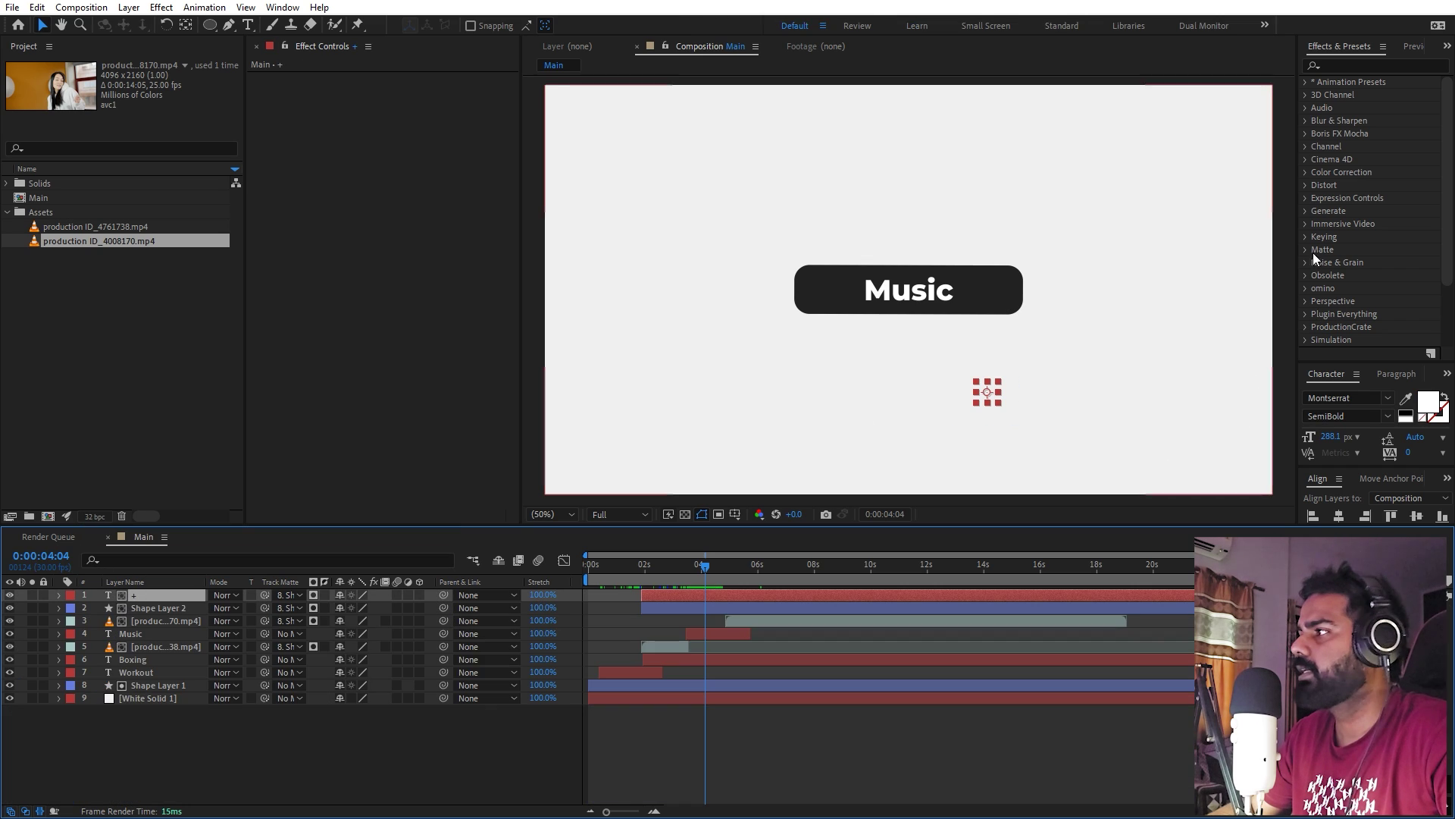
{"action": "left_click", "coordinate": [1388, 68]}
{"action": "type", "text": "fill"}
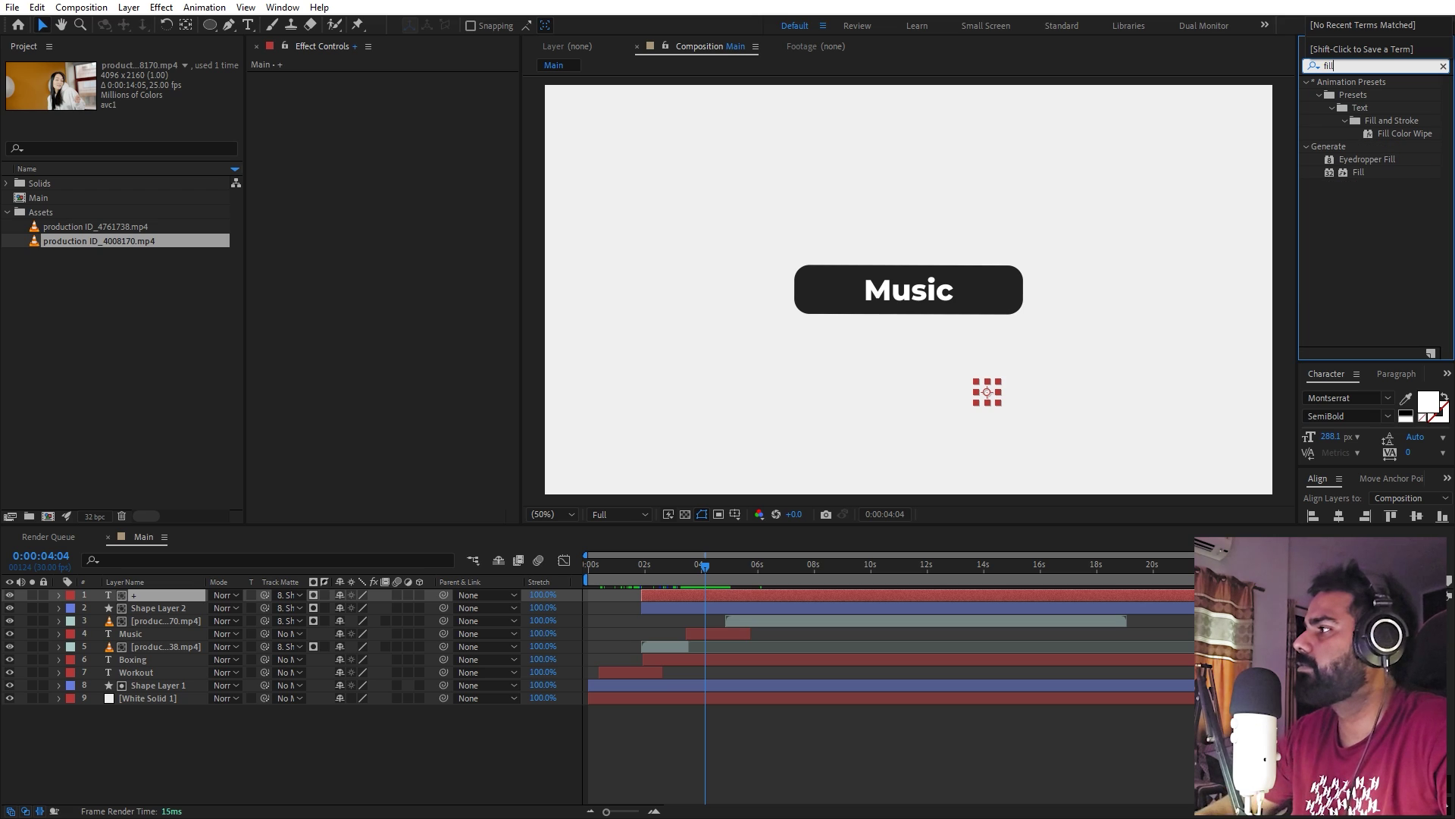
{"action": "left_click_drag", "start_coordinate": [1360, 173], "coordinate": [338, 346]}
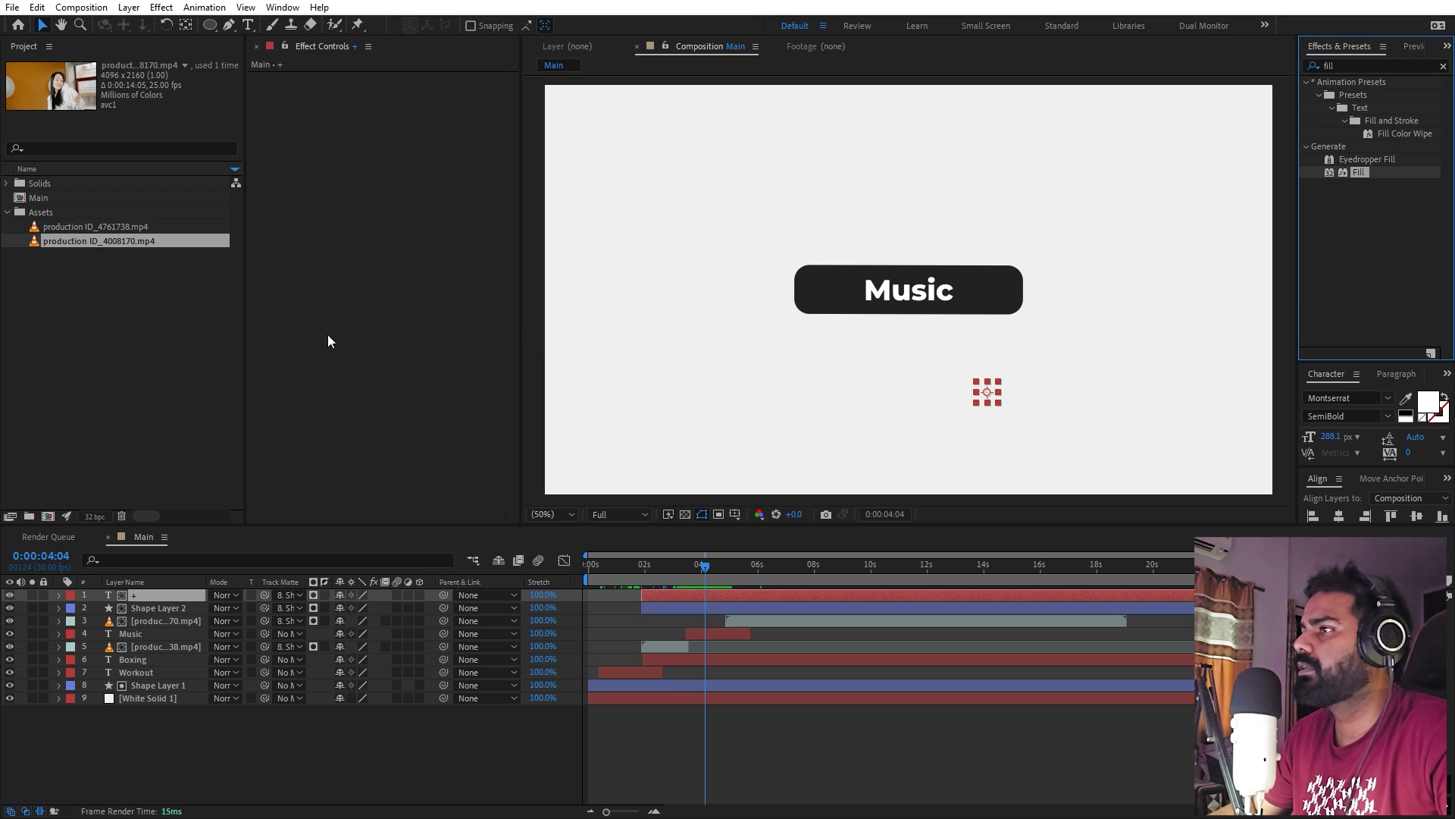
Set the "+" text's Fill effect colour to white (FFFFFF) and add a colour keyframe at 0:00:04:04.
{"action": "left_click", "coordinate": [403, 117]}
{"action": "left_click_drag", "start_coordinate": [174, 356], "coordinate": [69, 313]}
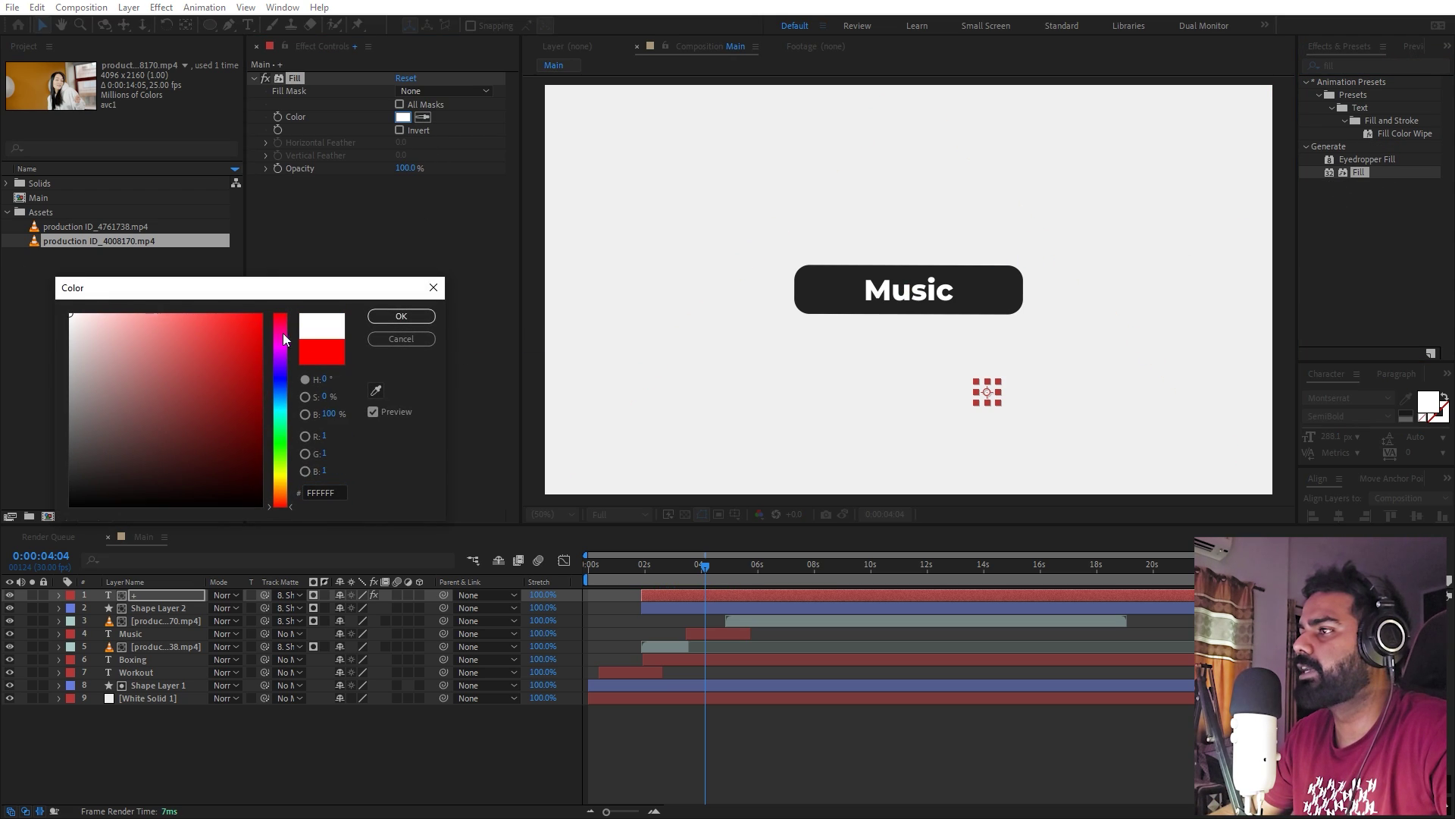
{"action": "left_click", "coordinate": [401, 316]}
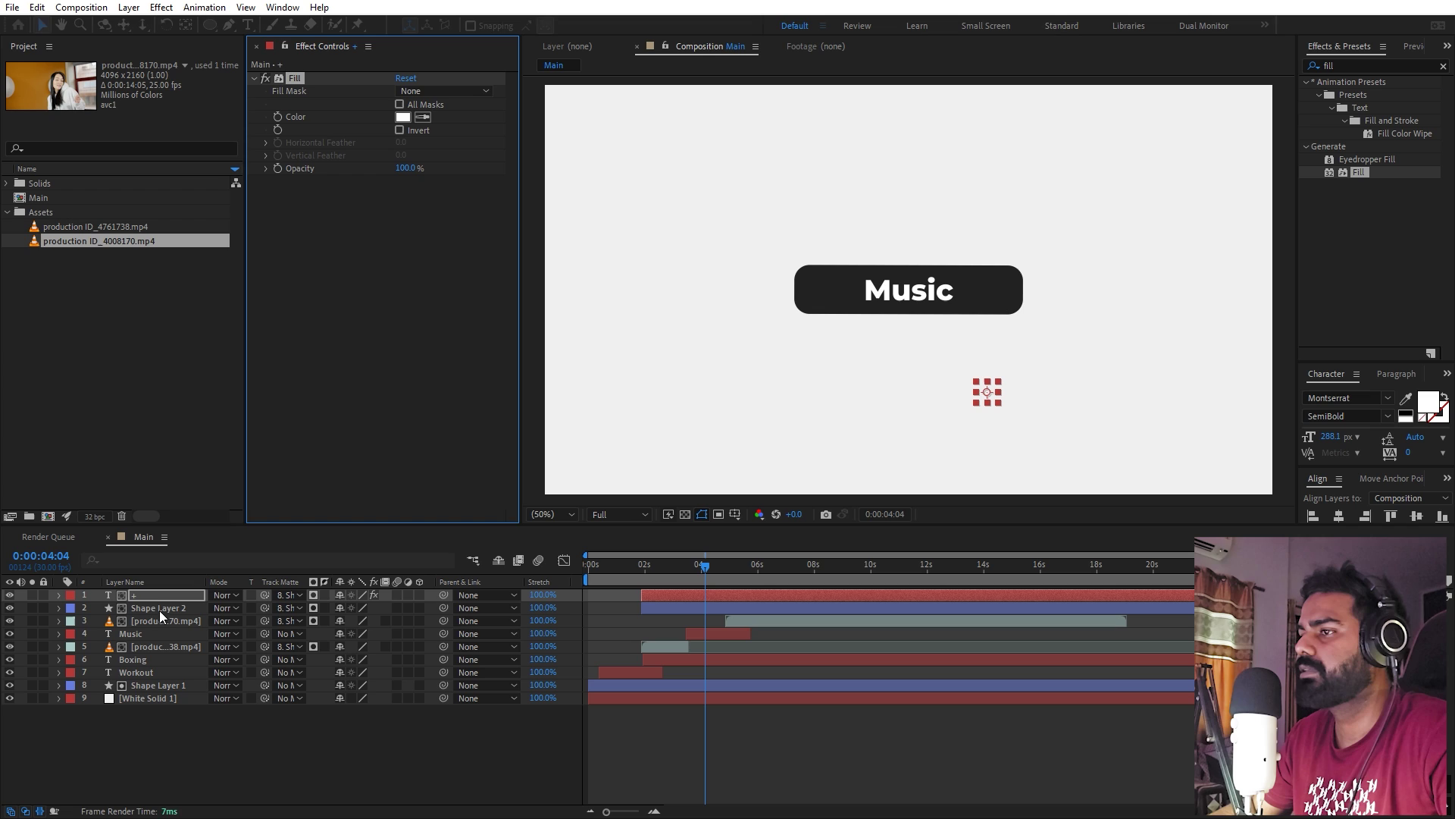
{"action": "left_click", "coordinate": [159, 560]}
{"action": "type", "text": "color"}
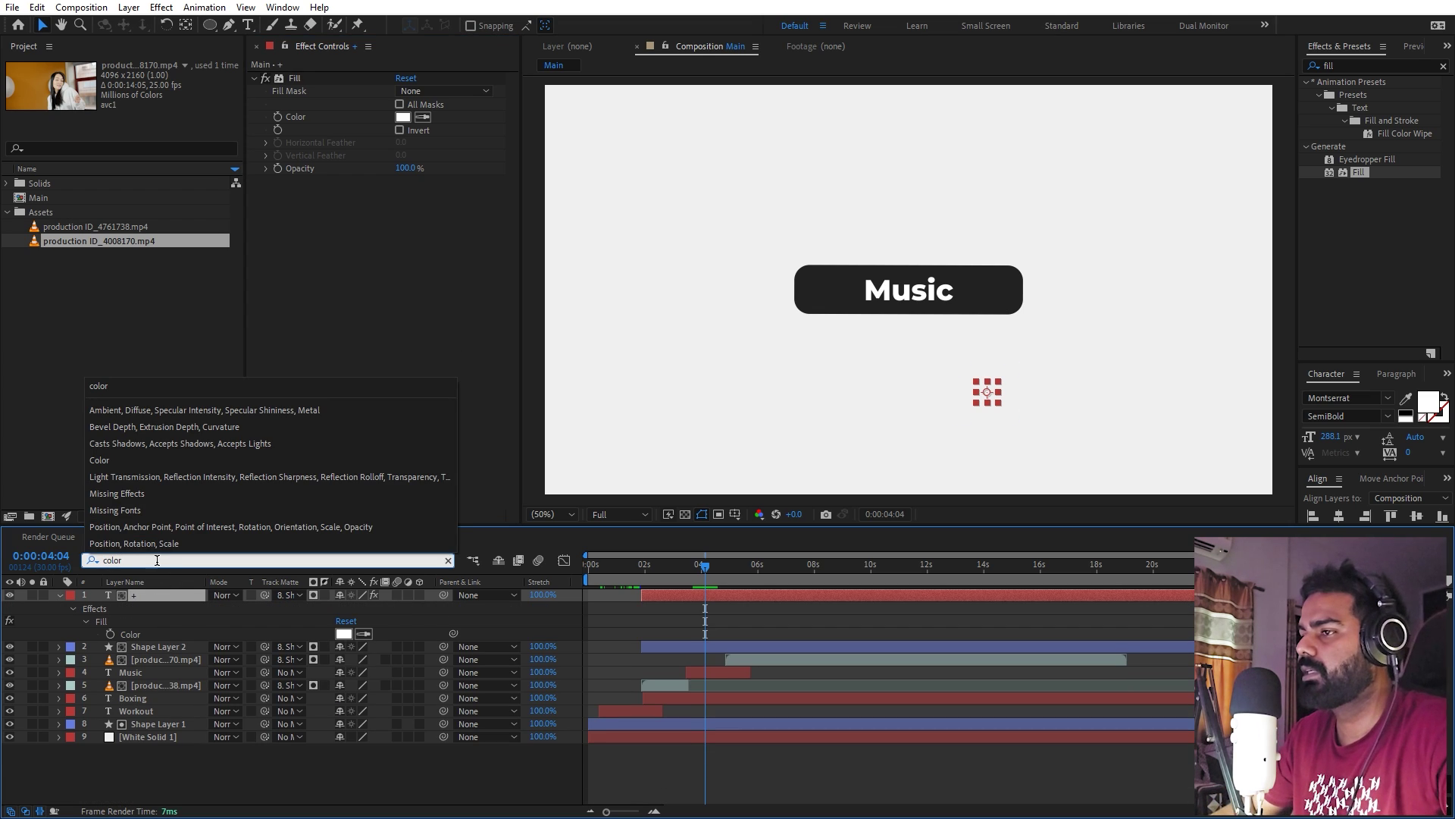
{"action": "left_click", "coordinate": [109, 633]}
At 0:00:04:06, keyframe the "+" text's Fill colour to black and Shape Layer 2's fill colour to white.
{"action": "left_click", "coordinate": [139, 646]}
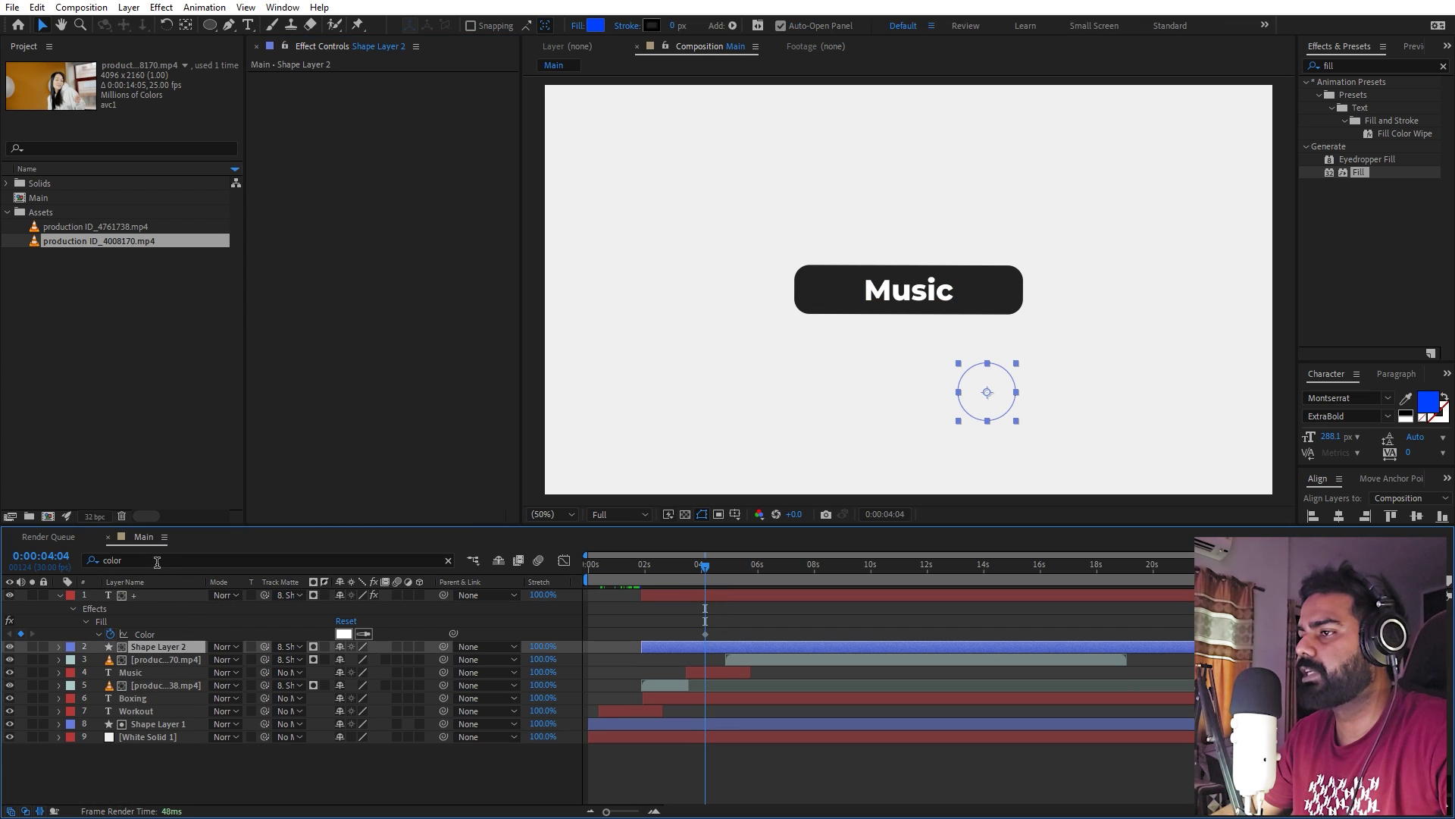
{"action": "left_click", "coordinate": [155, 560]}
{"action": "left_click", "coordinate": [123, 699]}
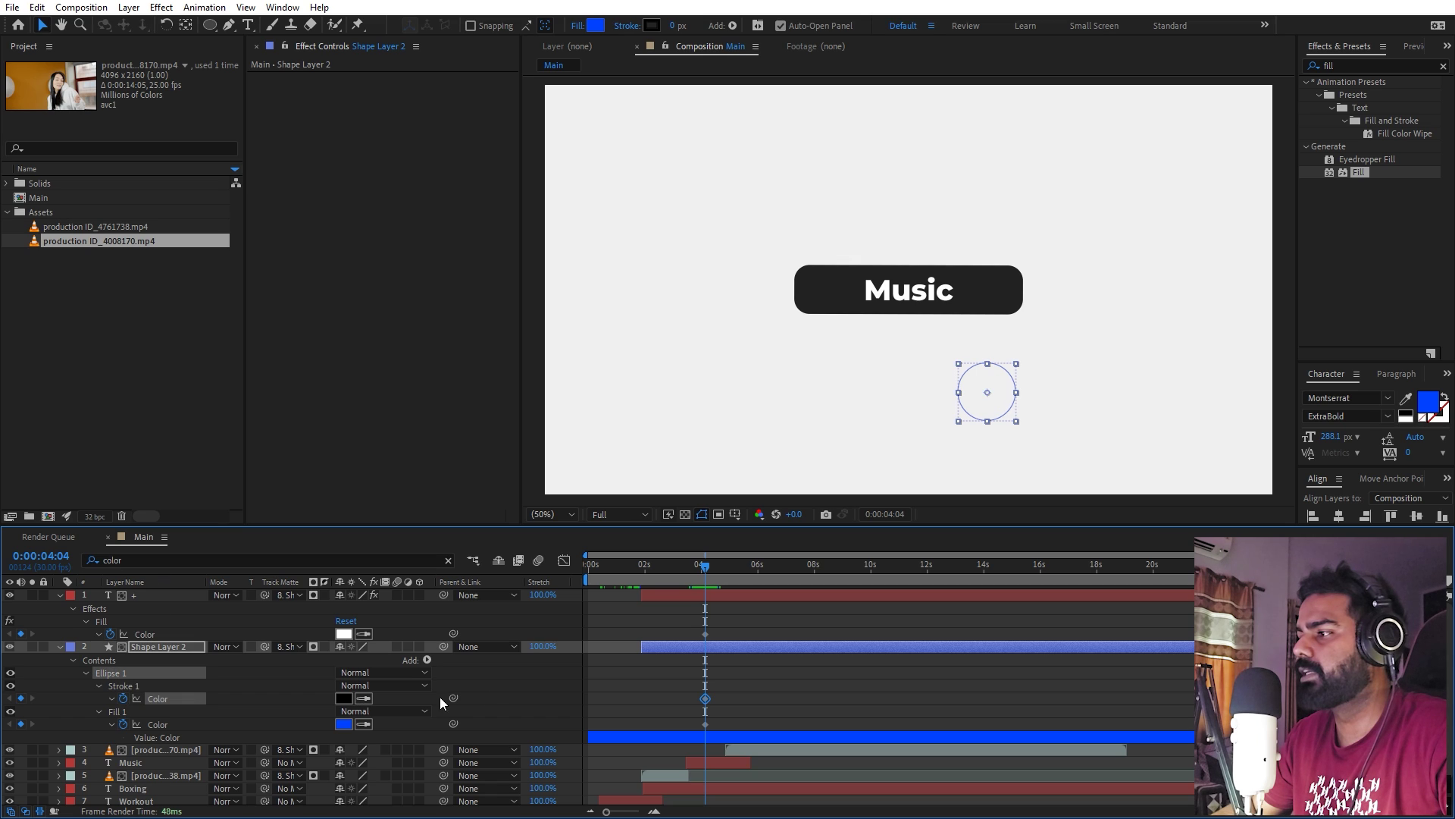
{"action": "key", "text": "ctrl+z"}
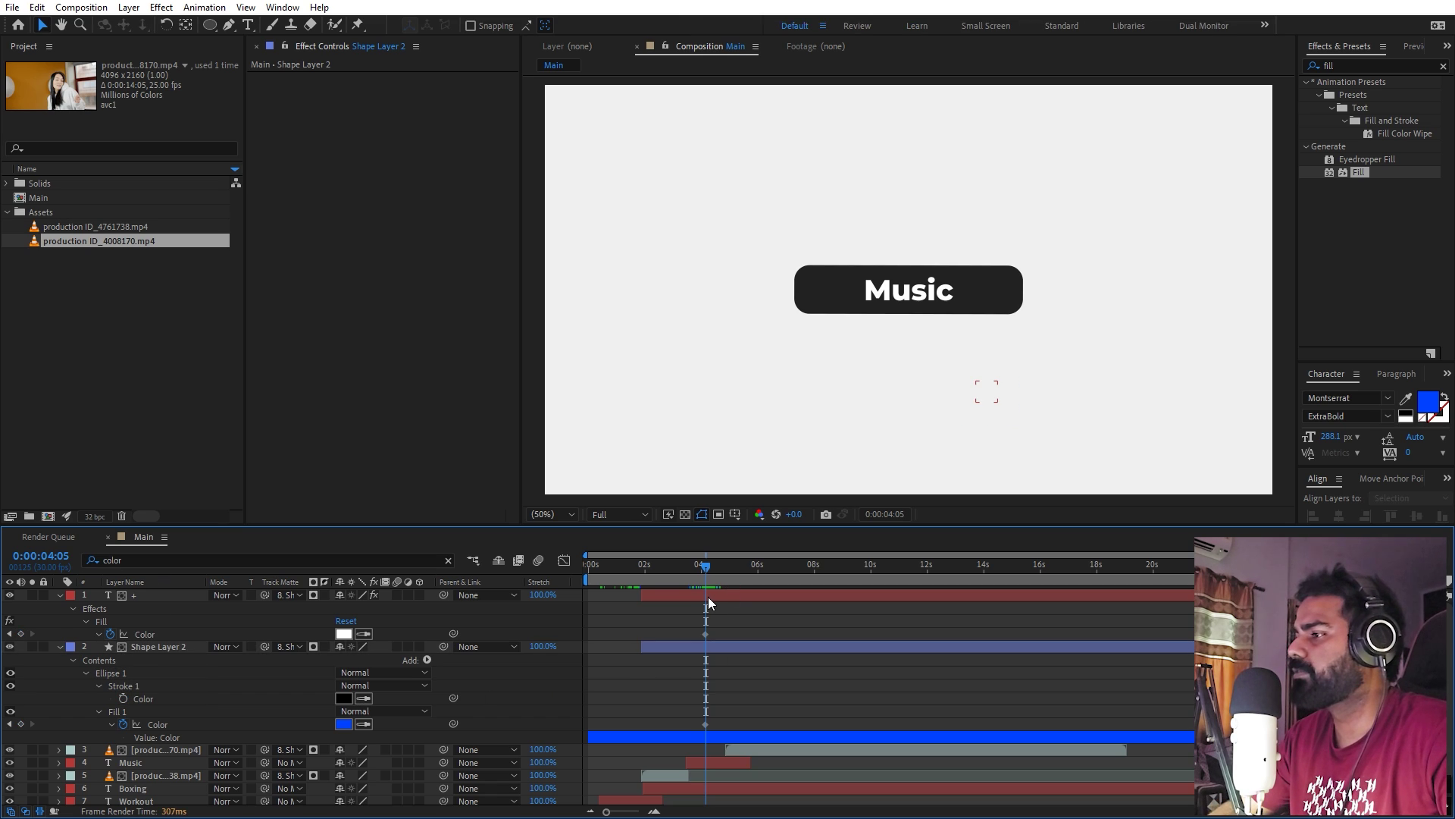
{"action": "key", "text": "Page_Down"}
{"action": "key", "text": "Page_Down"}
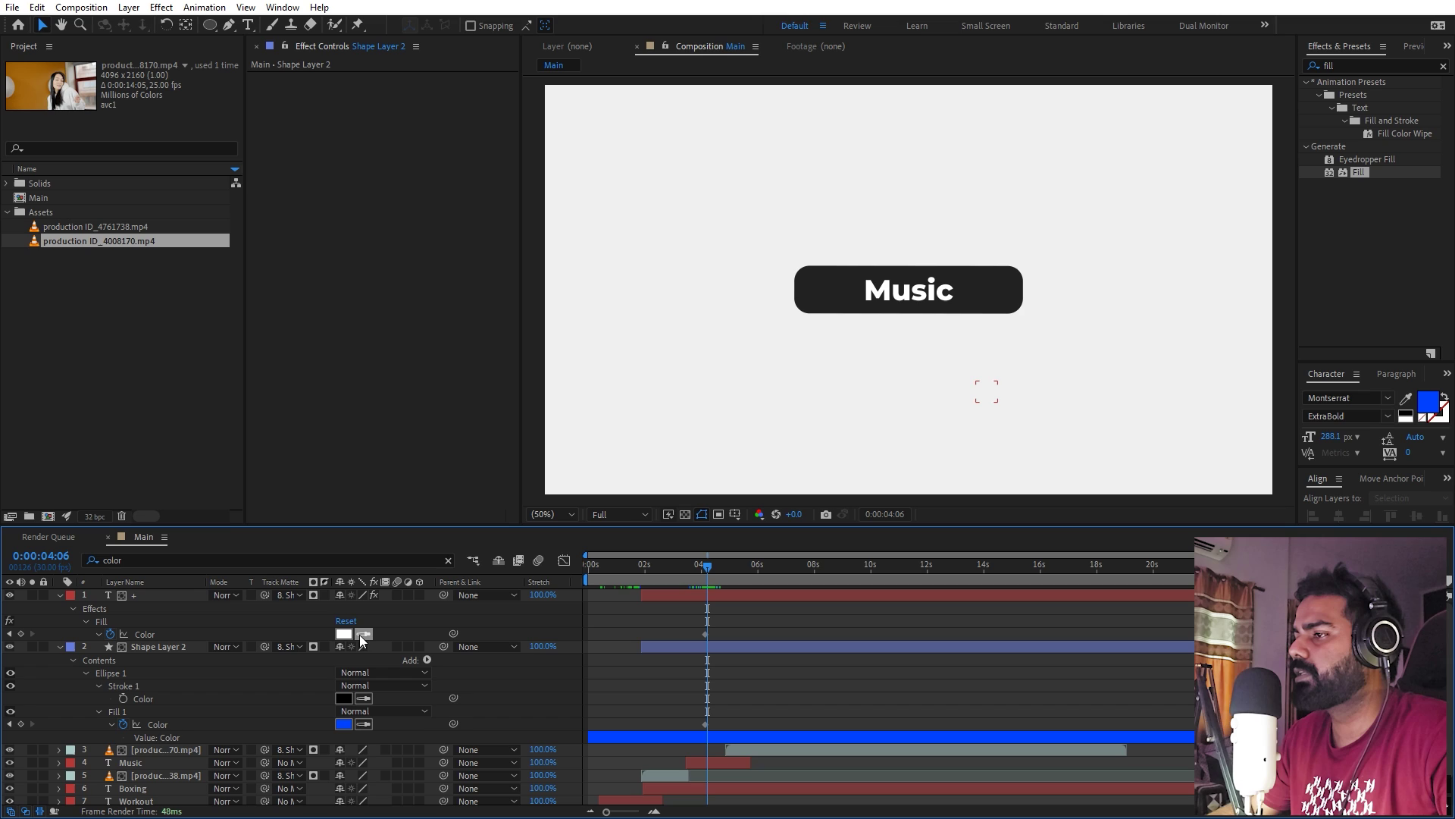
{"action": "left_click", "coordinate": [345, 696]}
{"action": "left_click", "coordinate": [619, 467]}
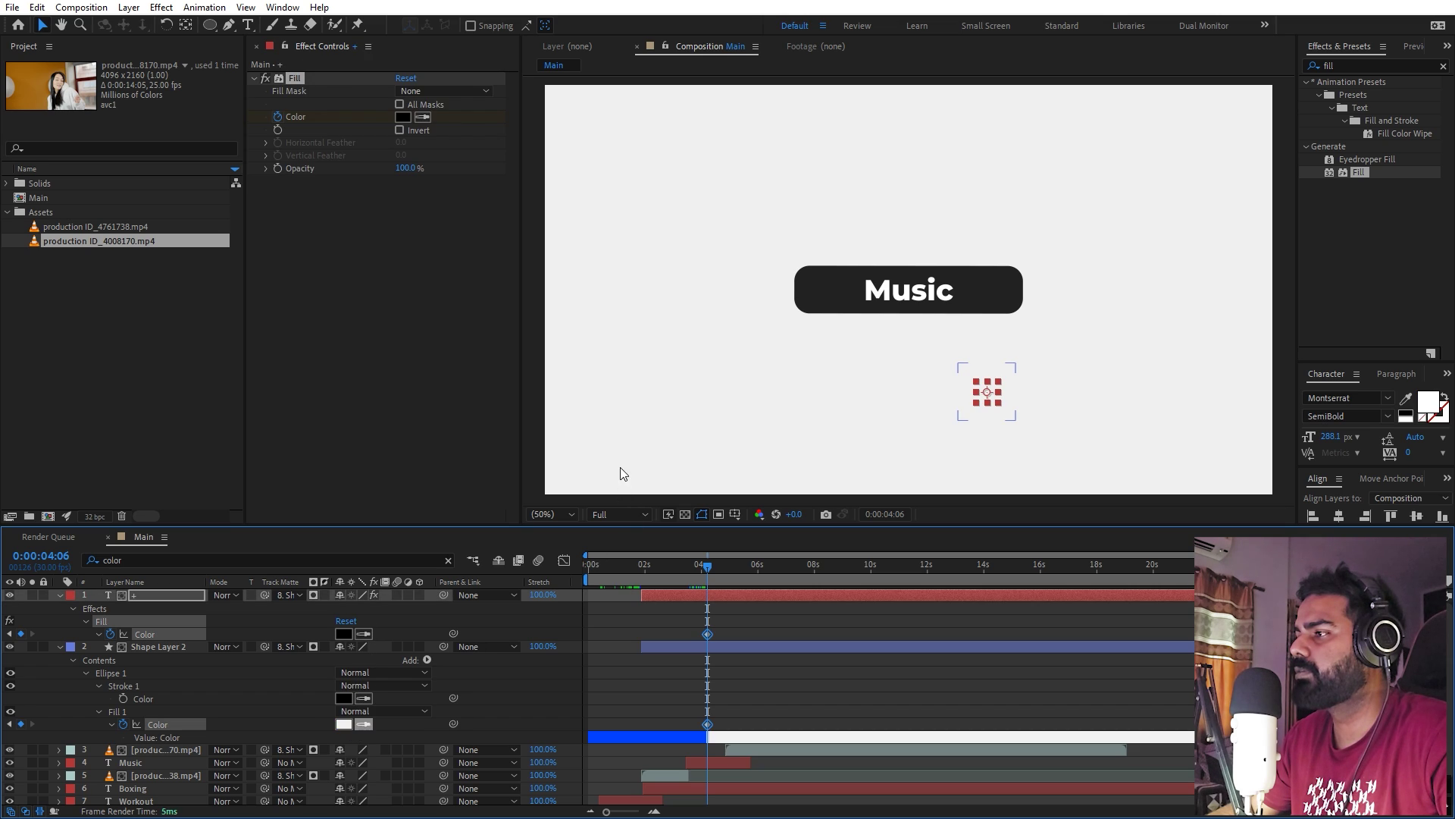
Check the plus button's colours on the woman's clip at 0:00:06:08 and preview the animation from 0:00:01:26.
{"action": "left_click", "coordinate": [713, 570]}
{"action": "left_click_drag", "start_coordinate": [720, 570], "coordinate": [767, 570]}
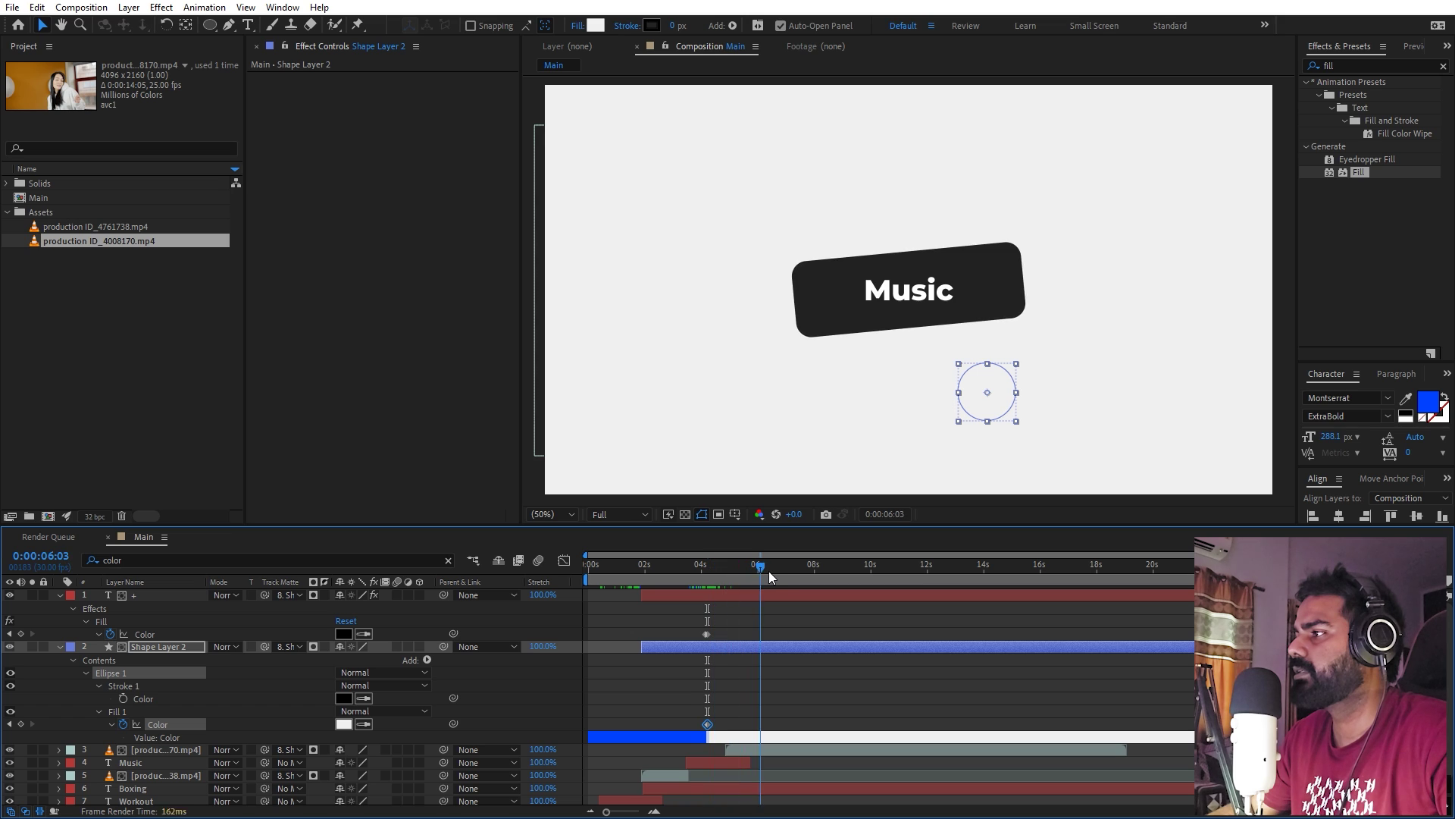
{"action": "left_click", "coordinate": [919, 616]}
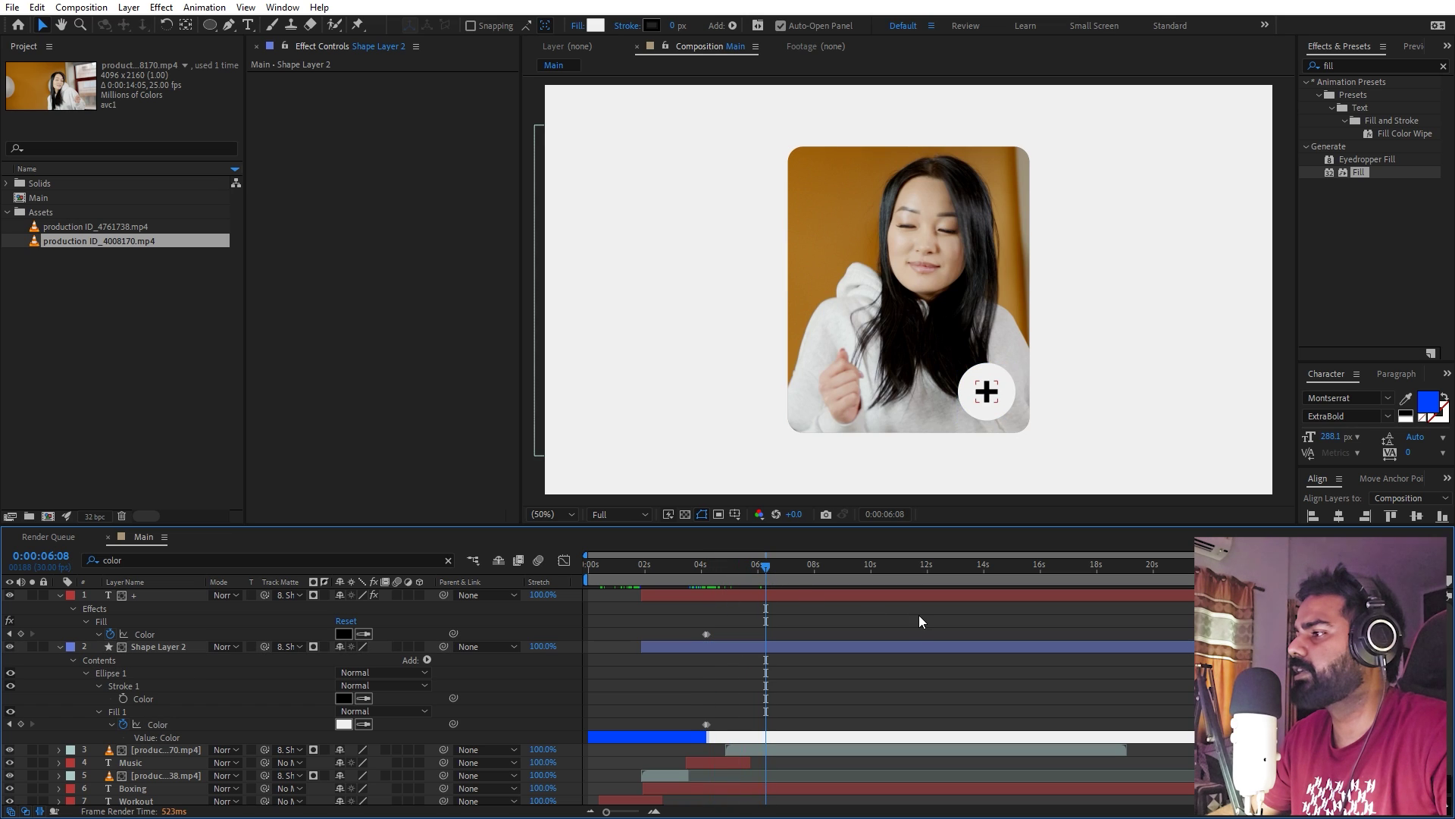
{"action": "left_click", "coordinate": [643, 580]}
{"action": "key", "text": "space"}
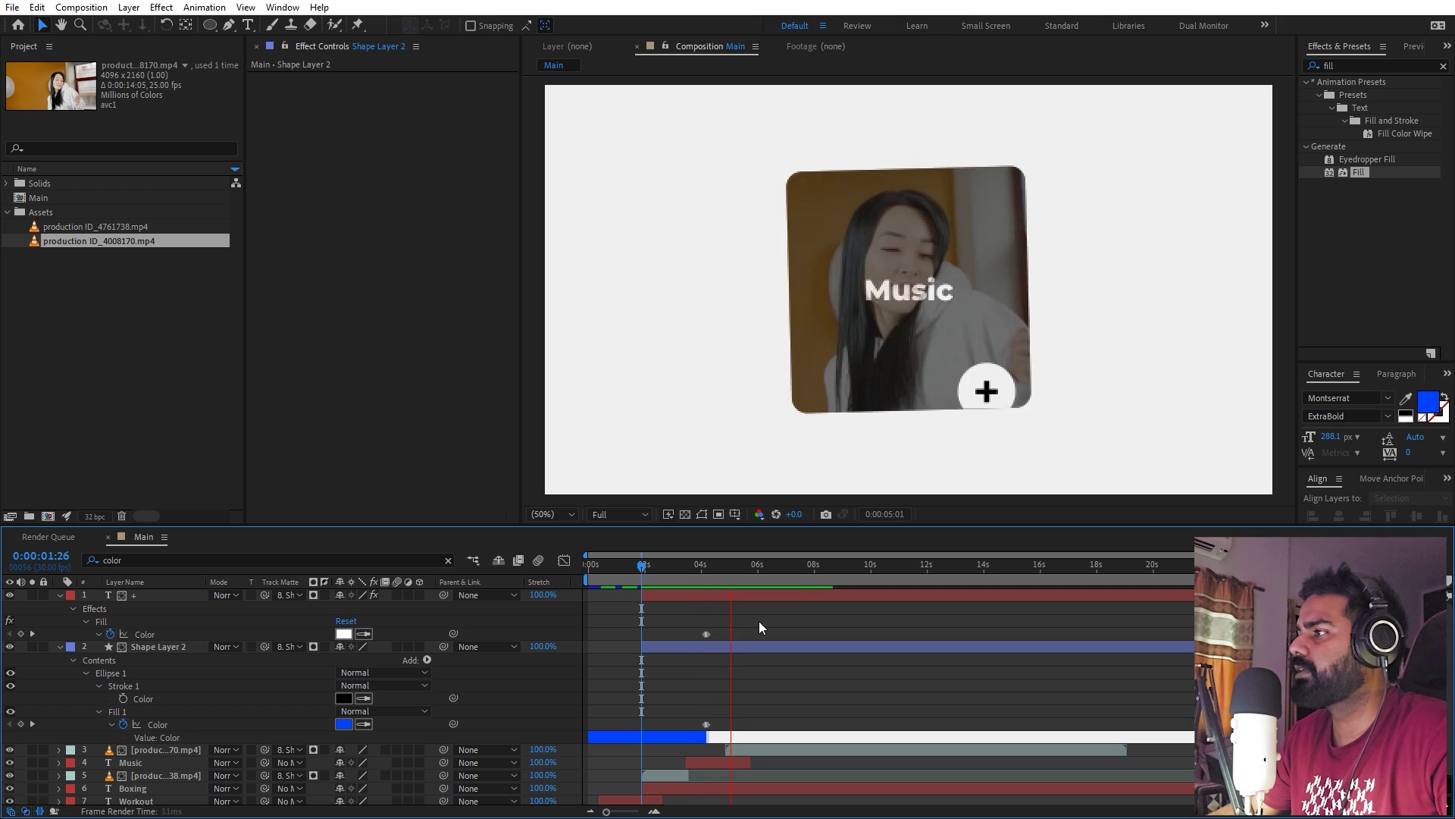
{"action": "key", "text": "space"}
Clear the timeline's colour filter, collapse the properties of all layers and deselect them.
{"action": "key", "text": "ctrl+a"}
{"action": "key", "text": "u"}
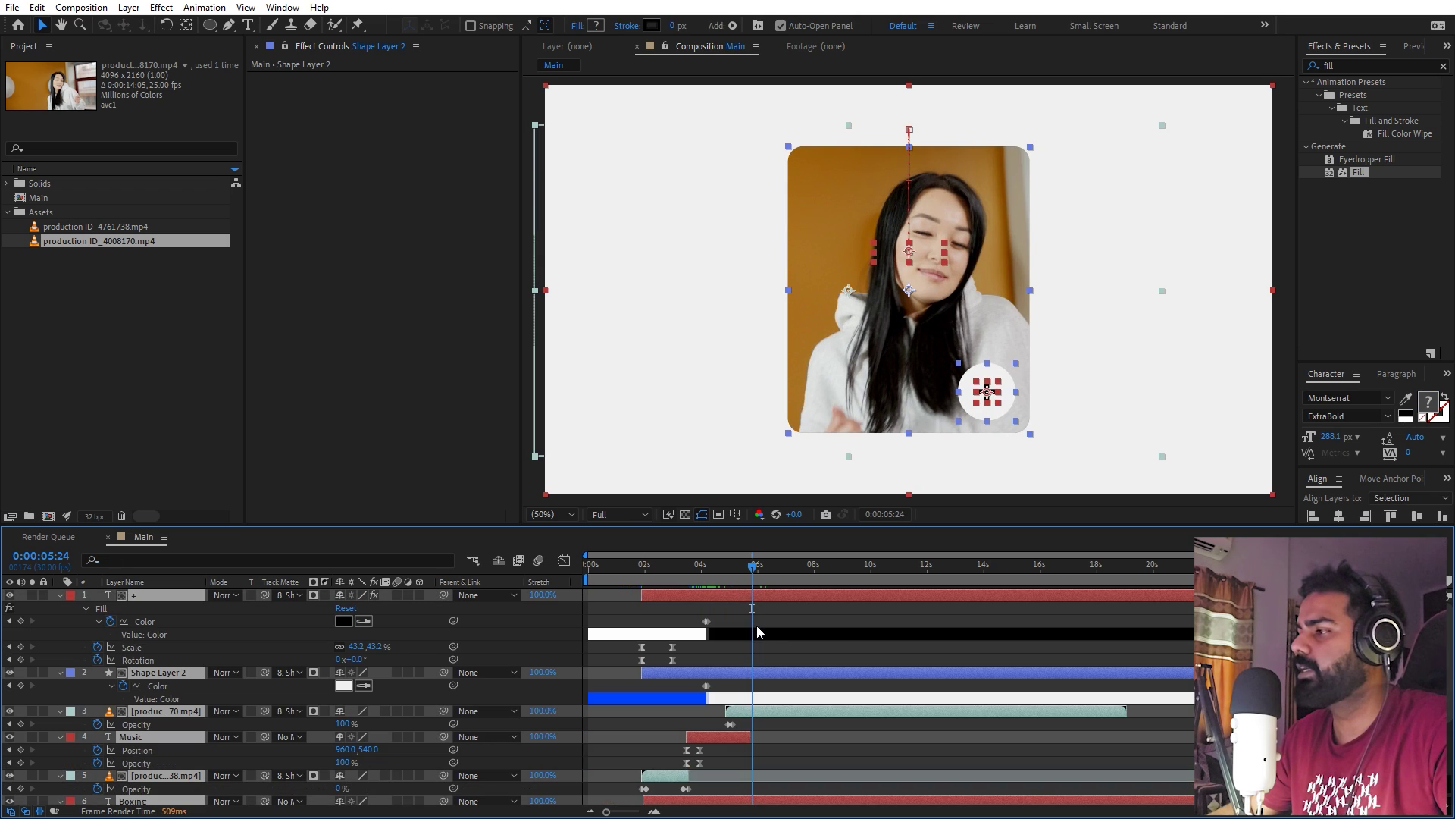
{"action": "key", "text": "u"}
{"action": "left_click", "coordinate": [736, 750]}
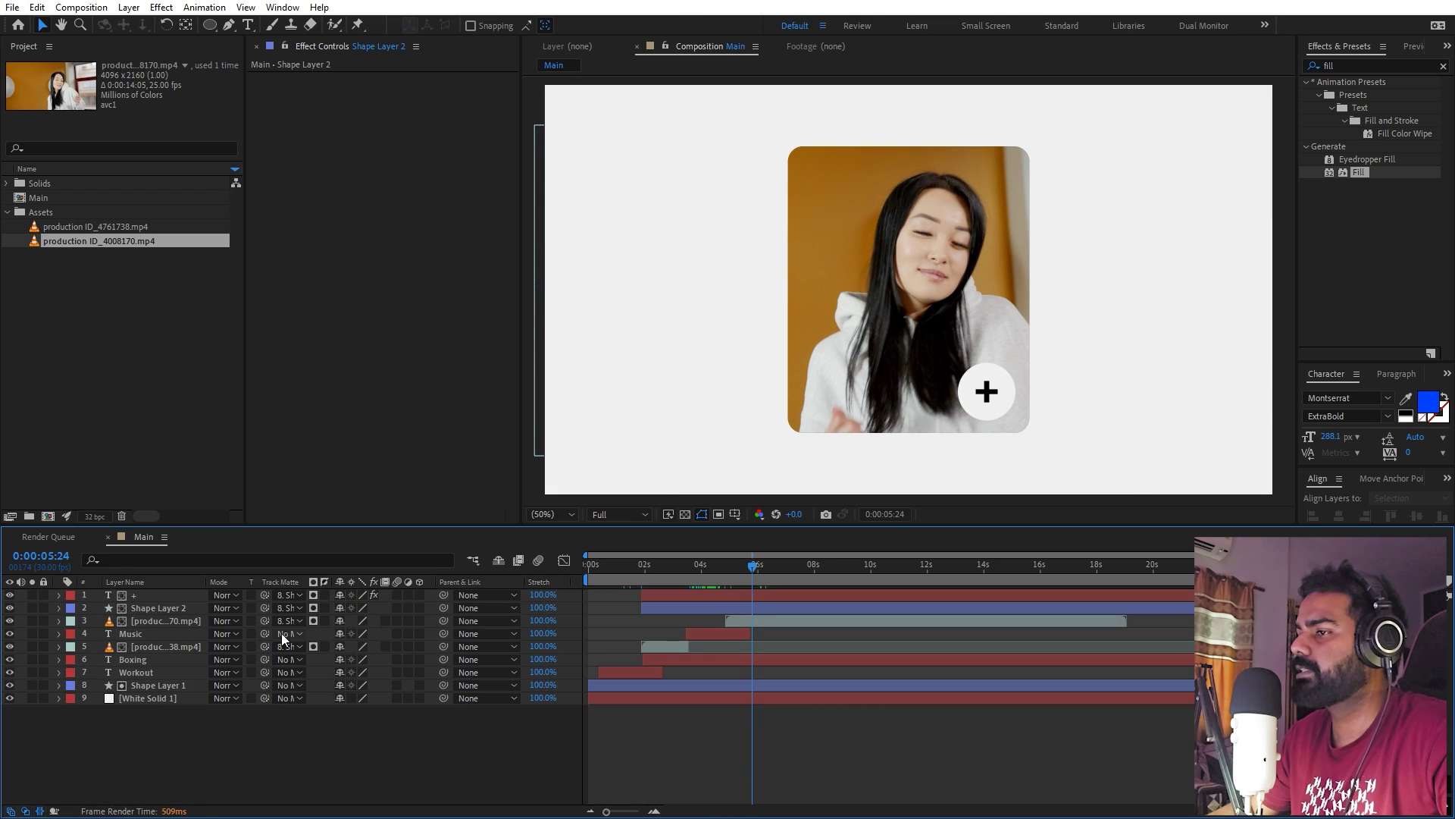
Duplicate the Boxing text layer, shift the copy to start at about five seconds and check it at 0:00:05:16.
{"action": "left_click", "coordinate": [142, 658]}
{"action": "key", "text": "ctrl+d"}
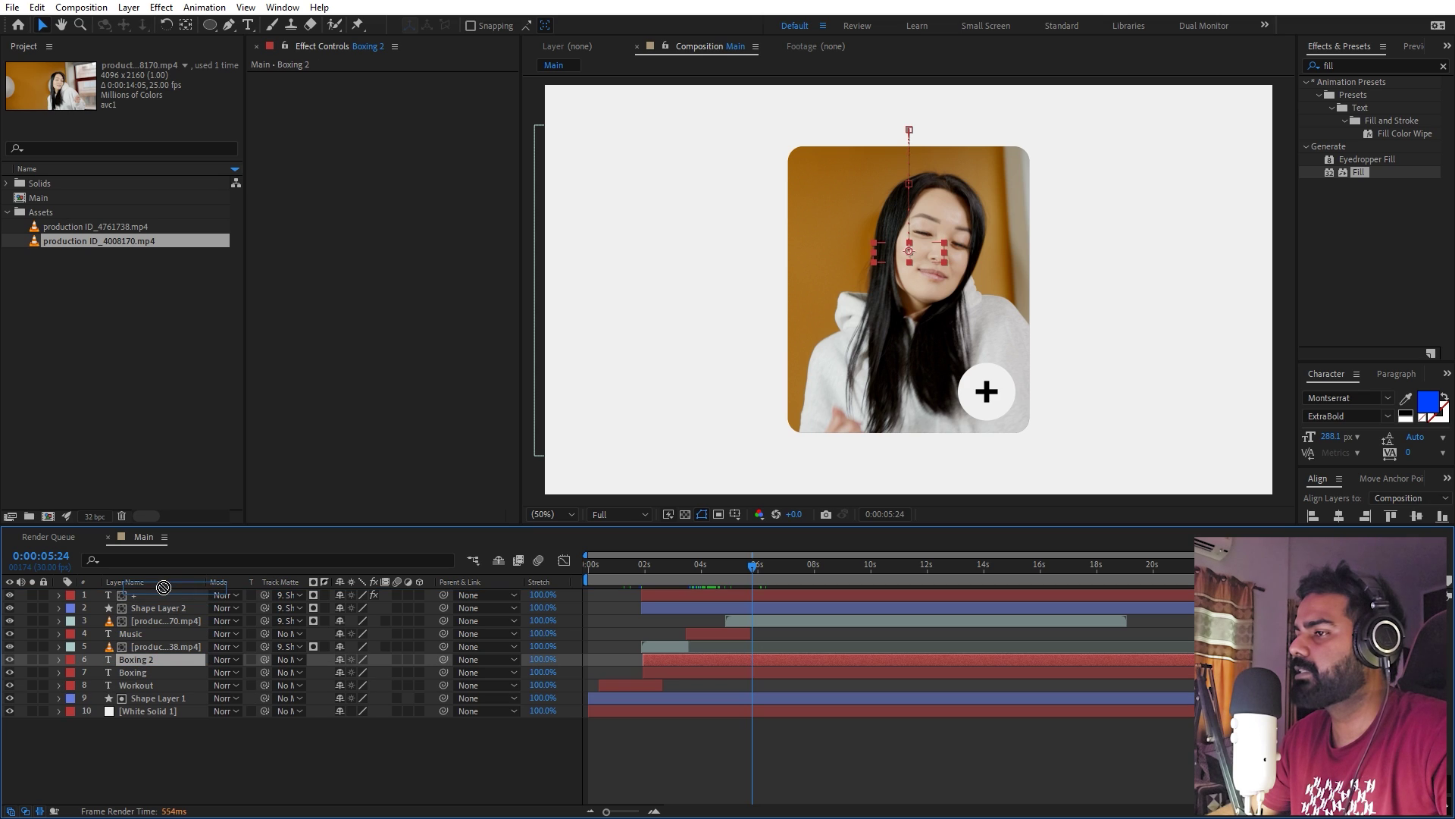
{"action": "key", "text": "ctrl+shift+bracketright"}
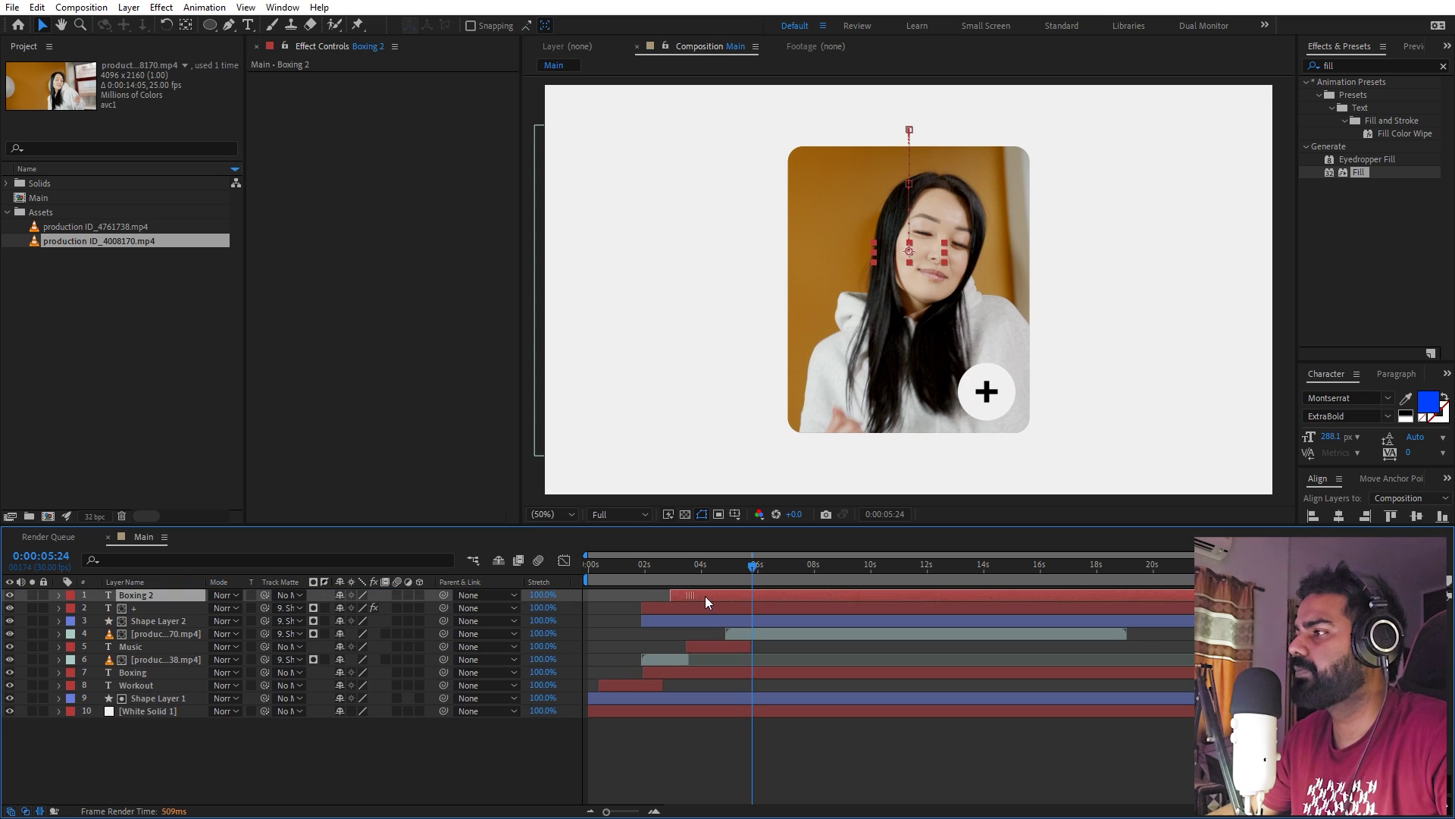
{"action": "left_click_drag", "start_coordinate": [730, 594], "coordinate": [780, 594]}
{"action": "left_click", "coordinate": [704, 565]}
{"action": "key", "text": "equal"}
{"action": "left_click", "coordinate": [785, 565]}
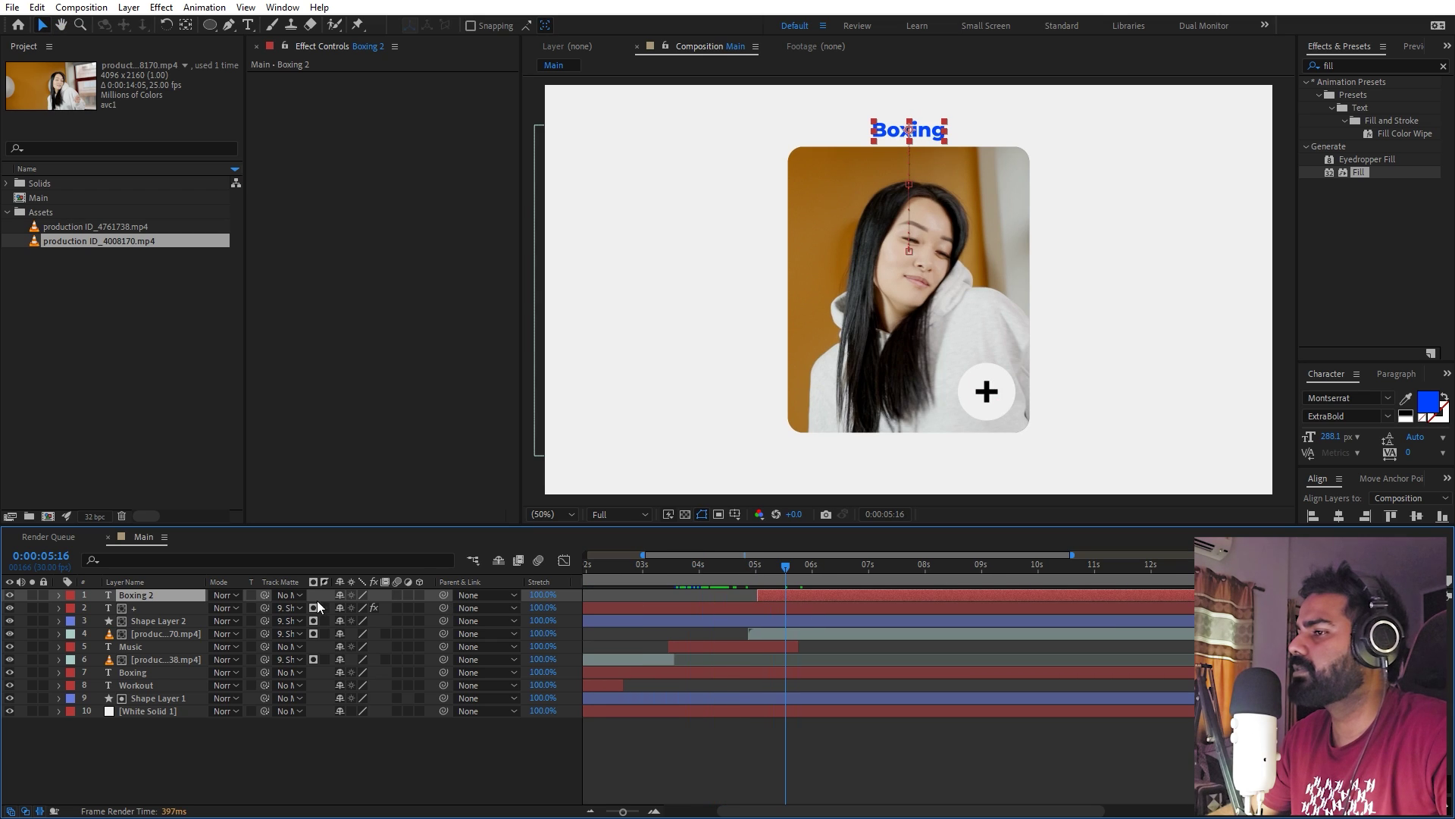
Move the Boxing copy below the woman's clip, change its text to "Sound EQ" and sample black from the "+" for its fill.
{"action": "left_click_drag", "start_coordinate": [155, 598], "coordinate": [153, 644]}
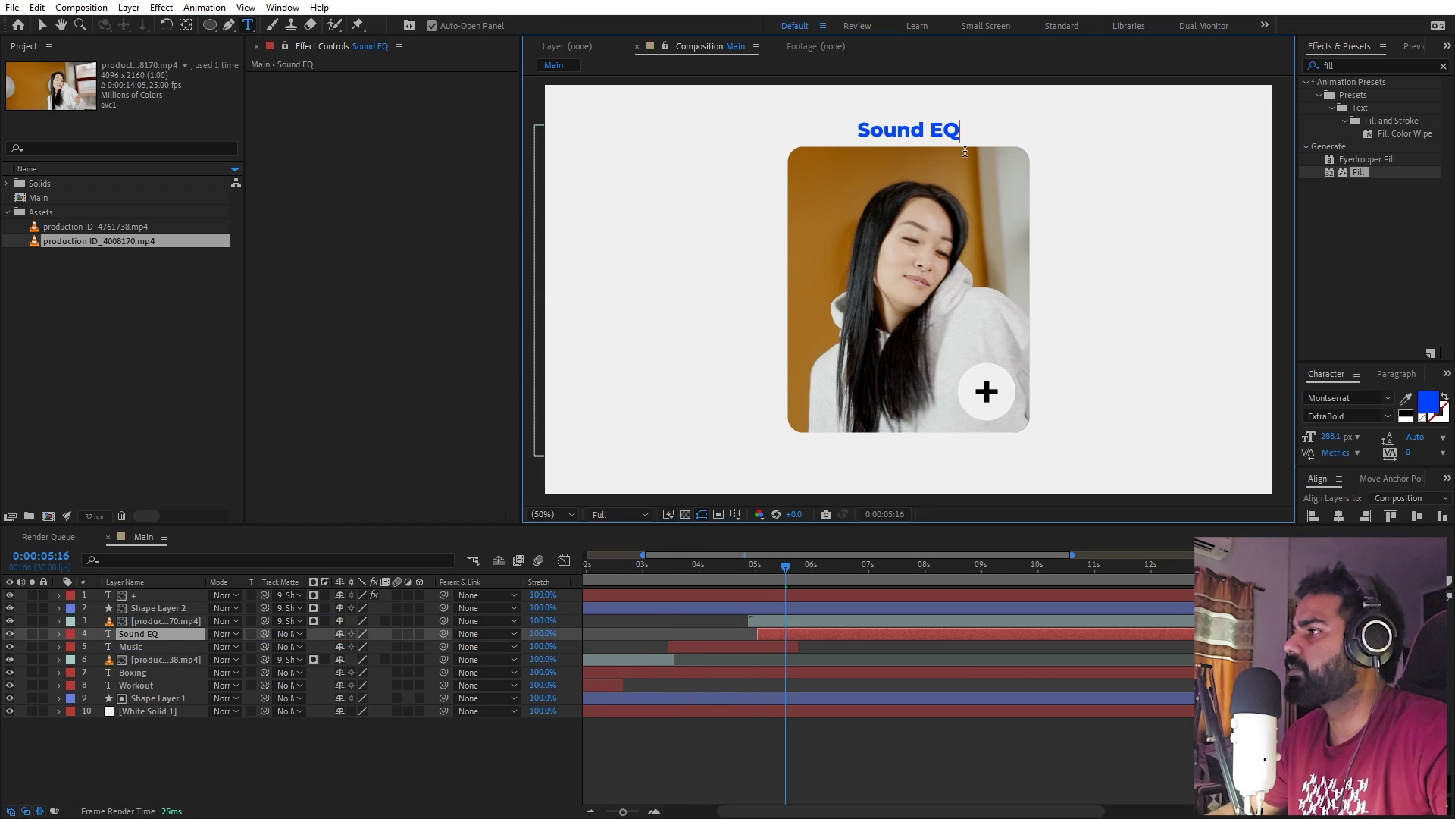
{"action": "key", "text": "ctrl+a"}
{"action": "left_click", "coordinate": [1406, 399]}
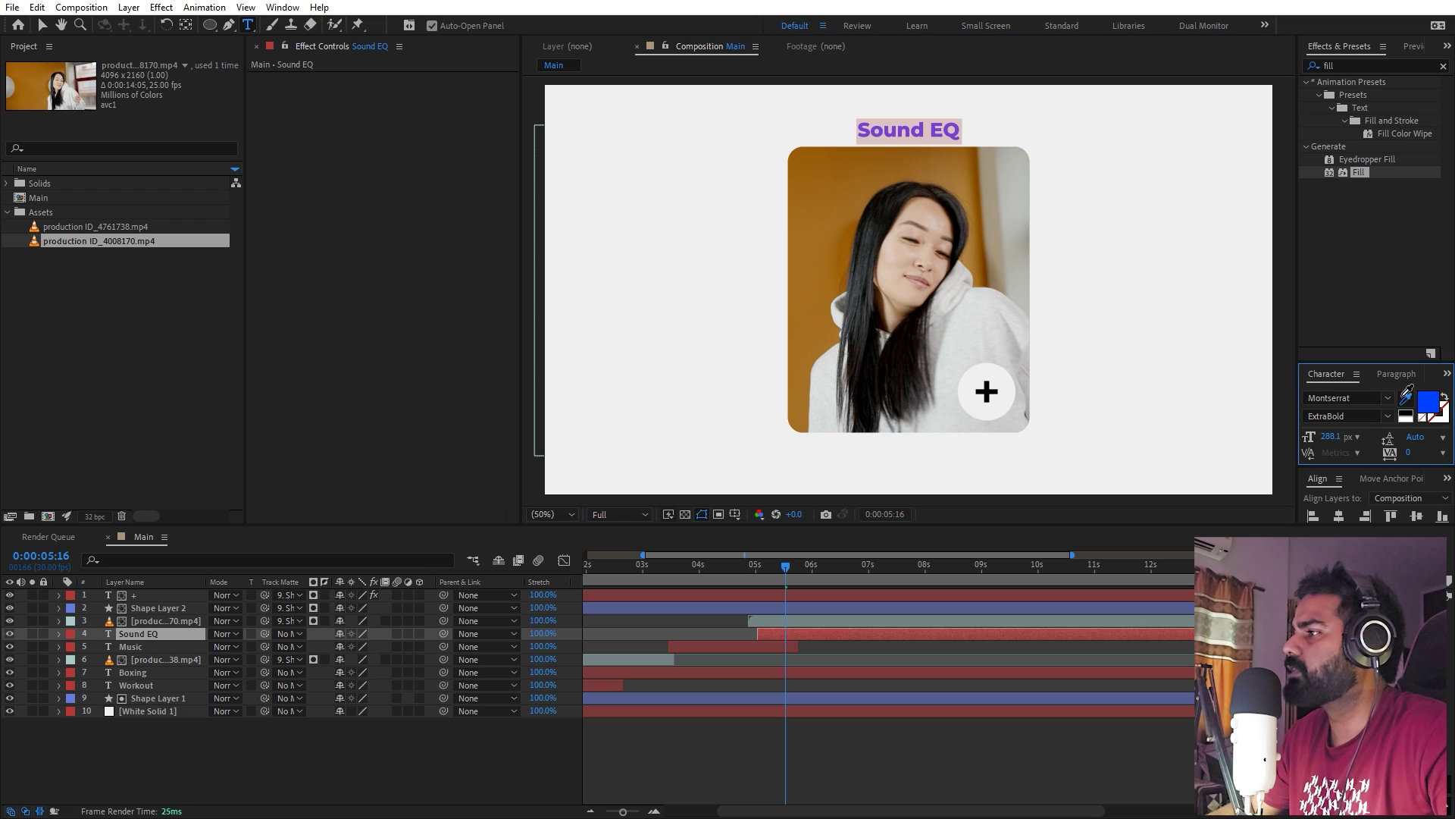
{"action": "left_click", "coordinate": [987, 391]}
{"action": "left_click", "coordinate": [859, 712]}
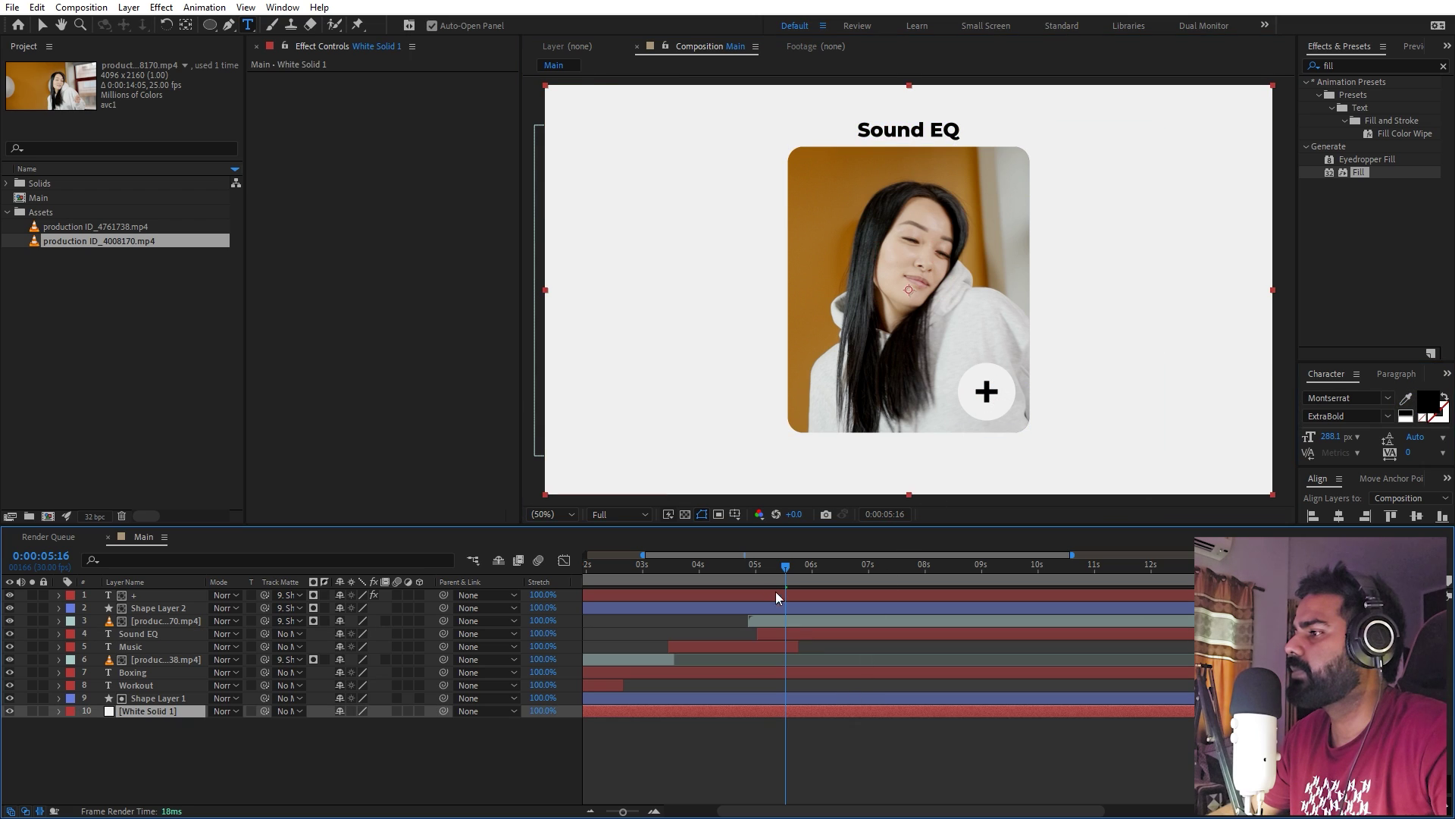
Preview the whole animation from the start and check the Sound EQ title at 0:00:05:27.
{"action": "key", "text": "Home"}
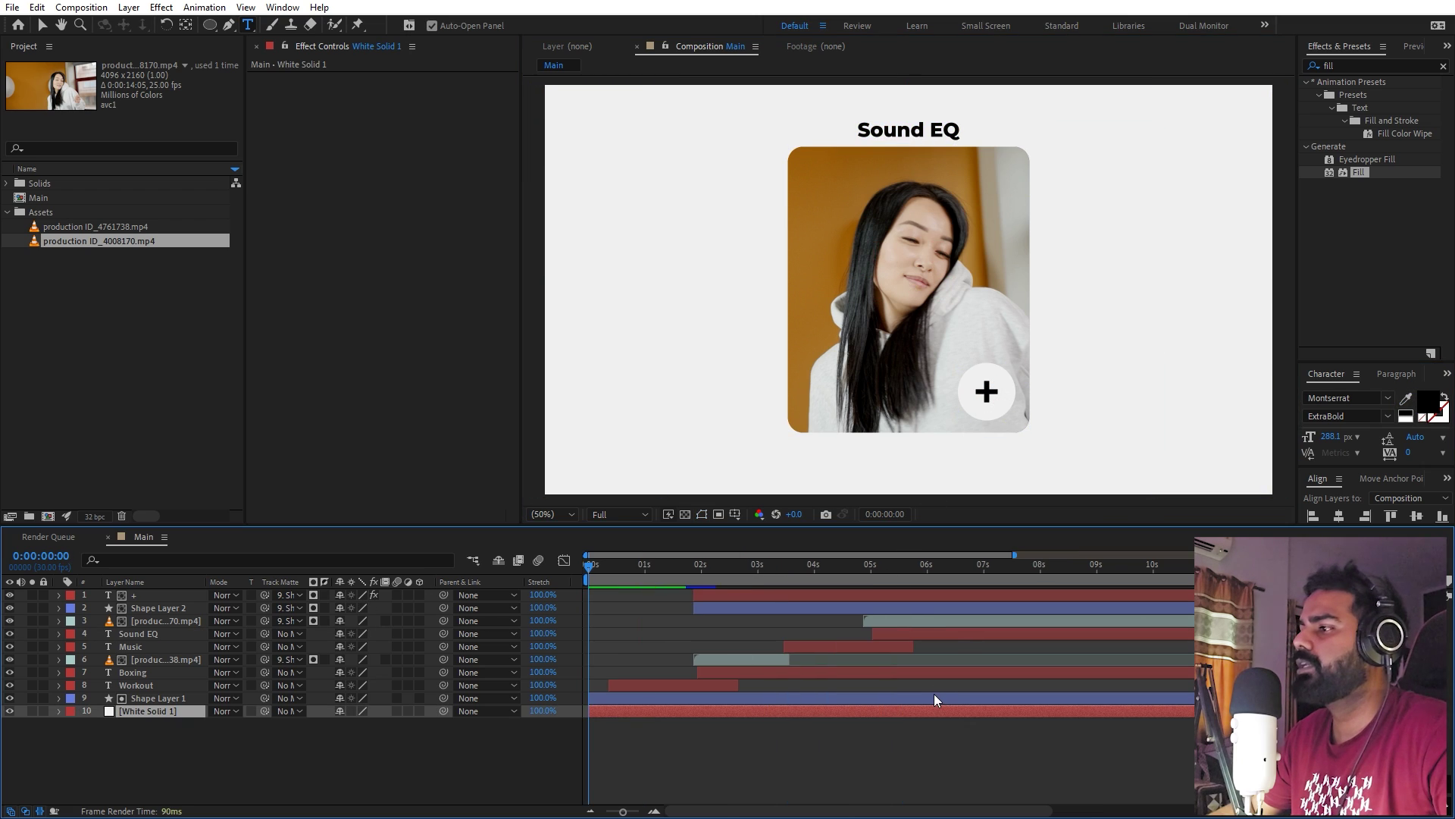
{"action": "key", "text": "space"}
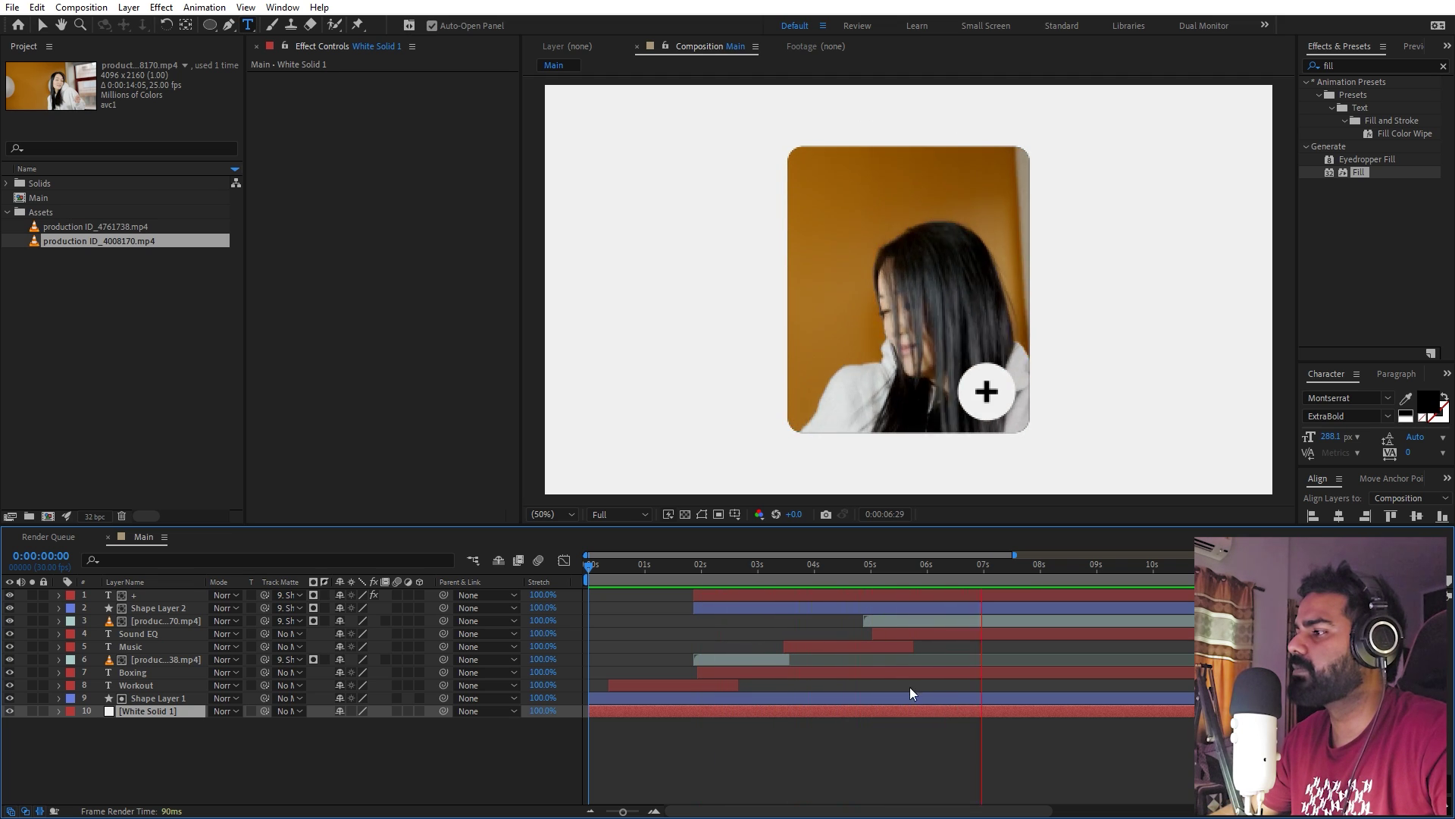
{"action": "left_click", "coordinate": [919, 579]}
{"action": "left_click", "coordinate": [923, 583]}
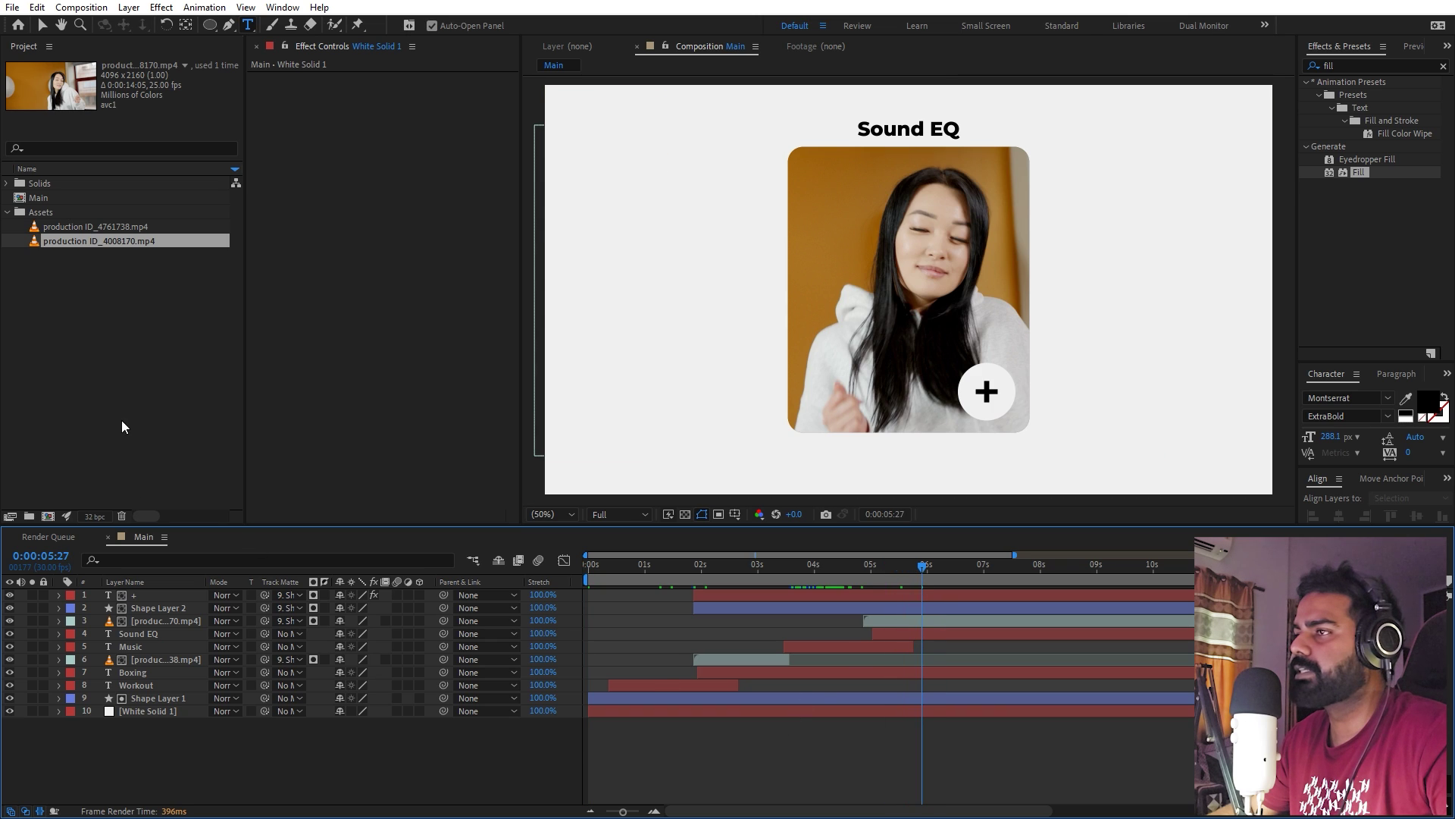
With nothing selected, activate the Pen tool and turn on the Grid overlay in the composition view.
{"action": "left_click", "coordinate": [123, 424]}
{"action": "left_click", "coordinate": [229, 26]}
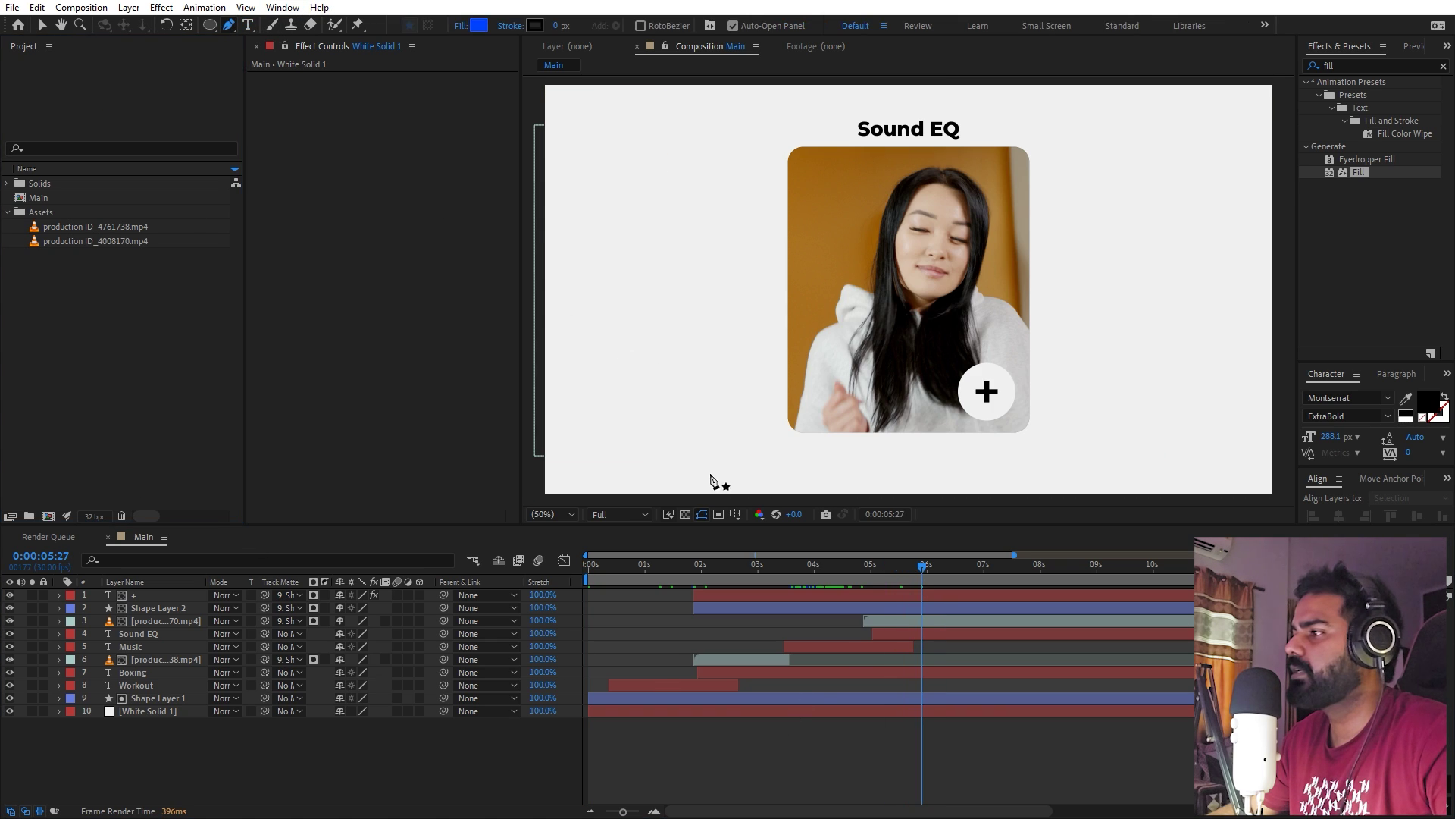
{"action": "left_click", "coordinate": [734, 513]}
{"action": "left_click", "coordinate": [781, 574]}
Draw a closed four-point cursor arrow pointing up, aligned to the grid, in the empty area left of the woman's clip.
{"action": "scroll", "coordinate": [711, 325], "scroll_direction": "up", "scroll_amount": 1}
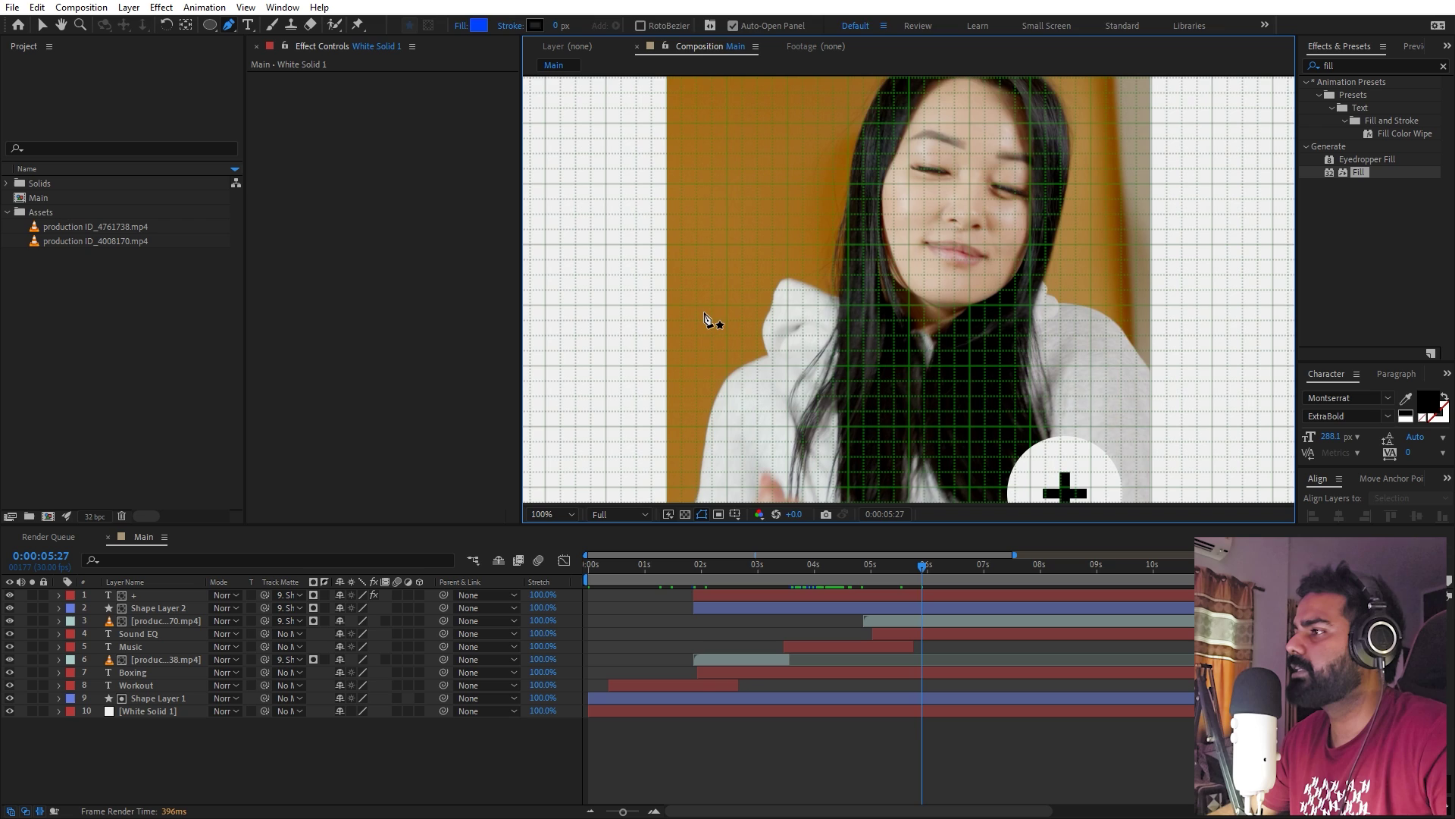
{"action": "key", "text": "space"}
{"action": "left_click_drag", "start_coordinate": [704, 288], "coordinate": [1115, 232]}
{"action": "scroll", "coordinate": [728, 253], "scroll_direction": "up", "scroll_amount": 1}
{"action": "scroll", "coordinate": [822, 247], "scroll_direction": "up", "scroll_amount": 1}
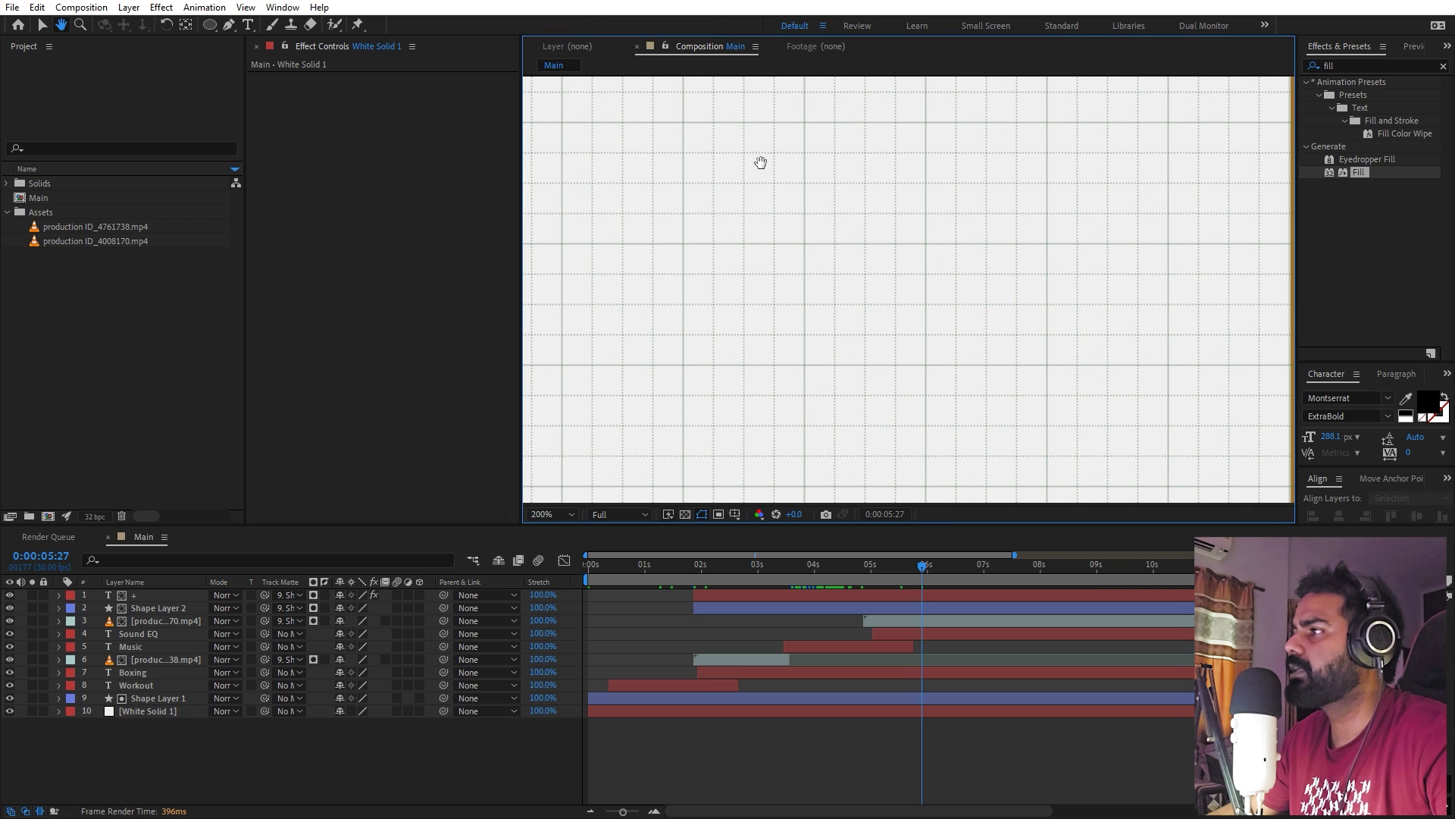
{"action": "key", "text": "g"}
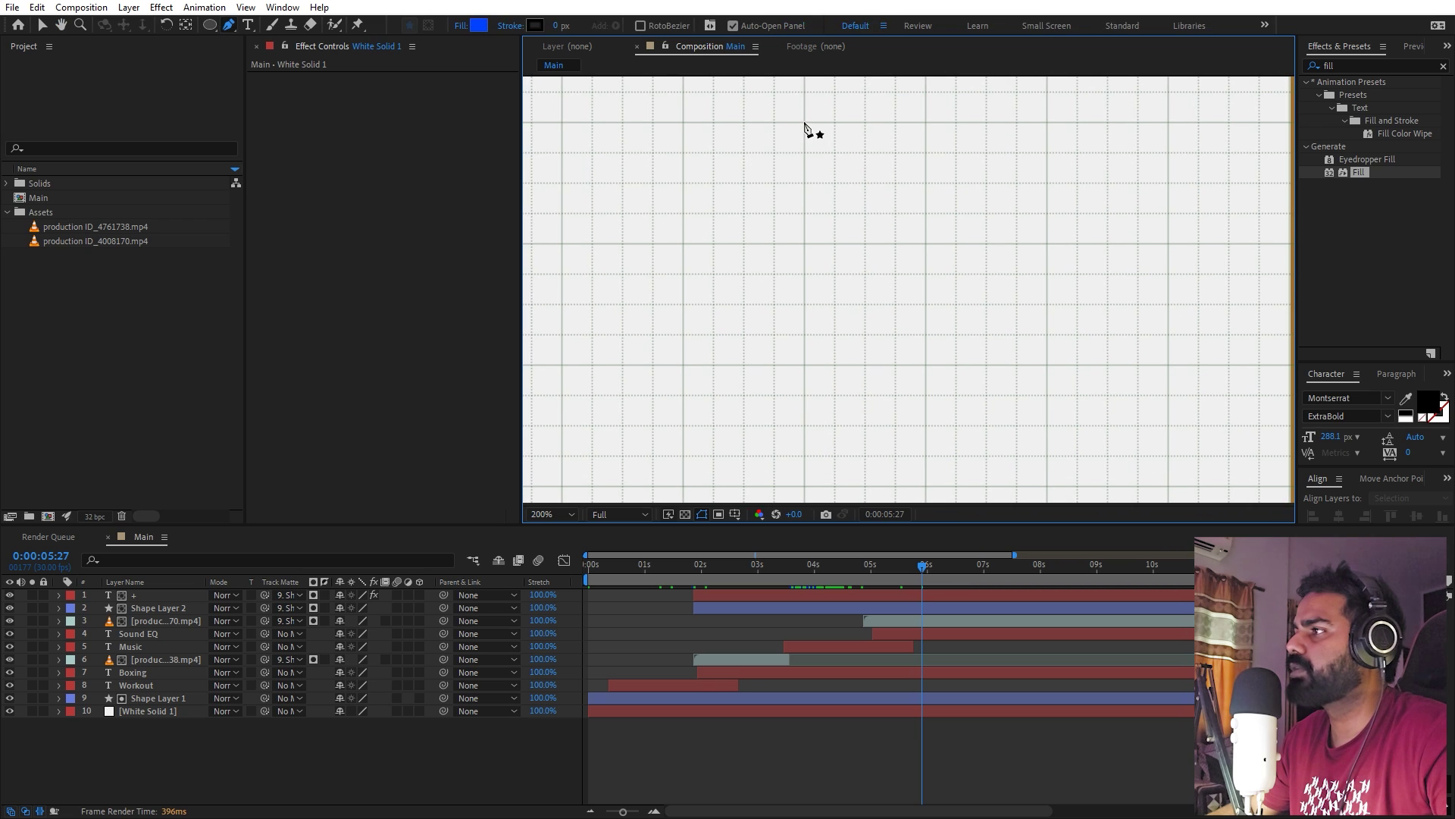
{"action": "left_click", "coordinate": [804, 123]}
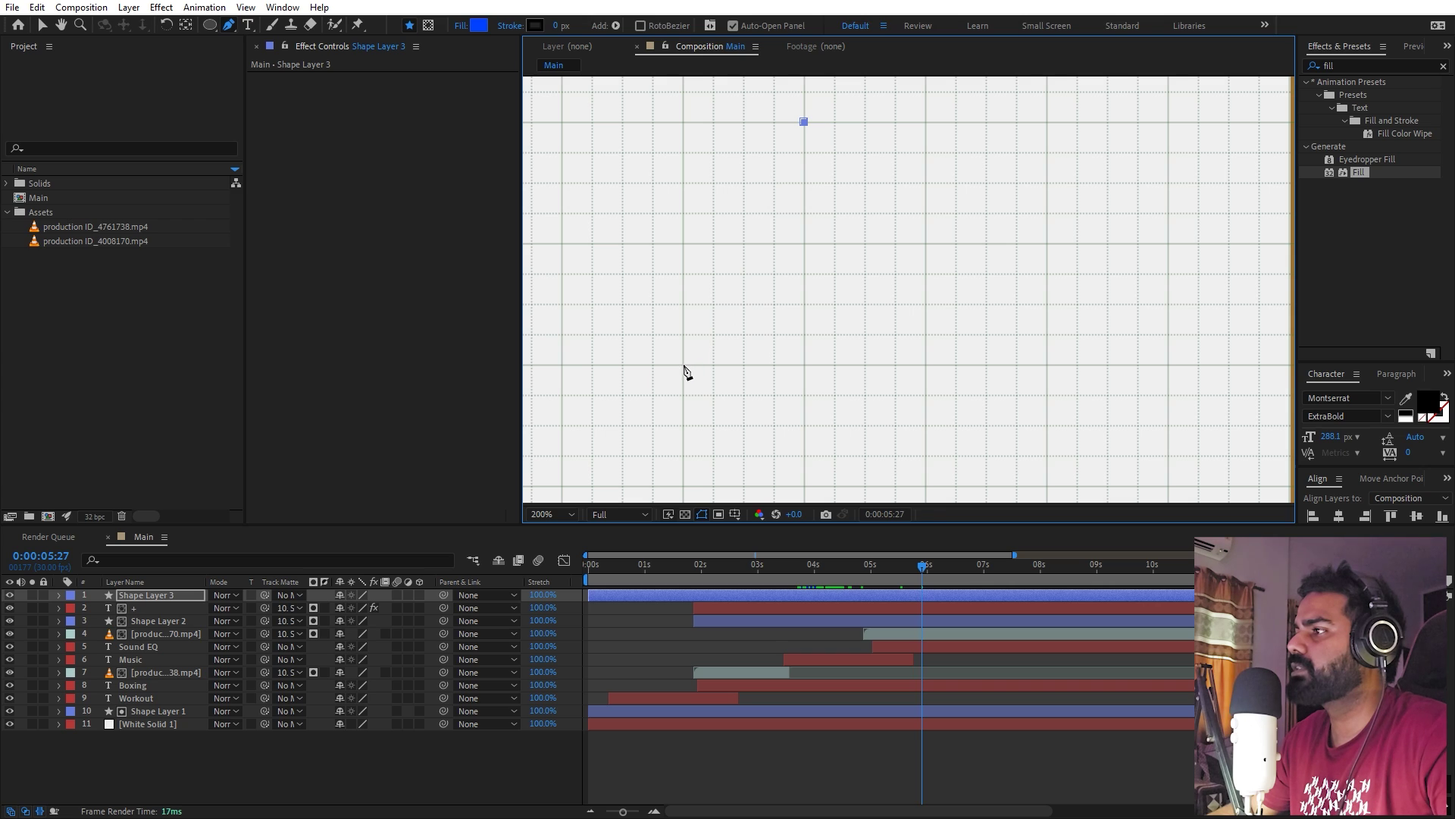
{"action": "left_click", "coordinate": [683, 364]}
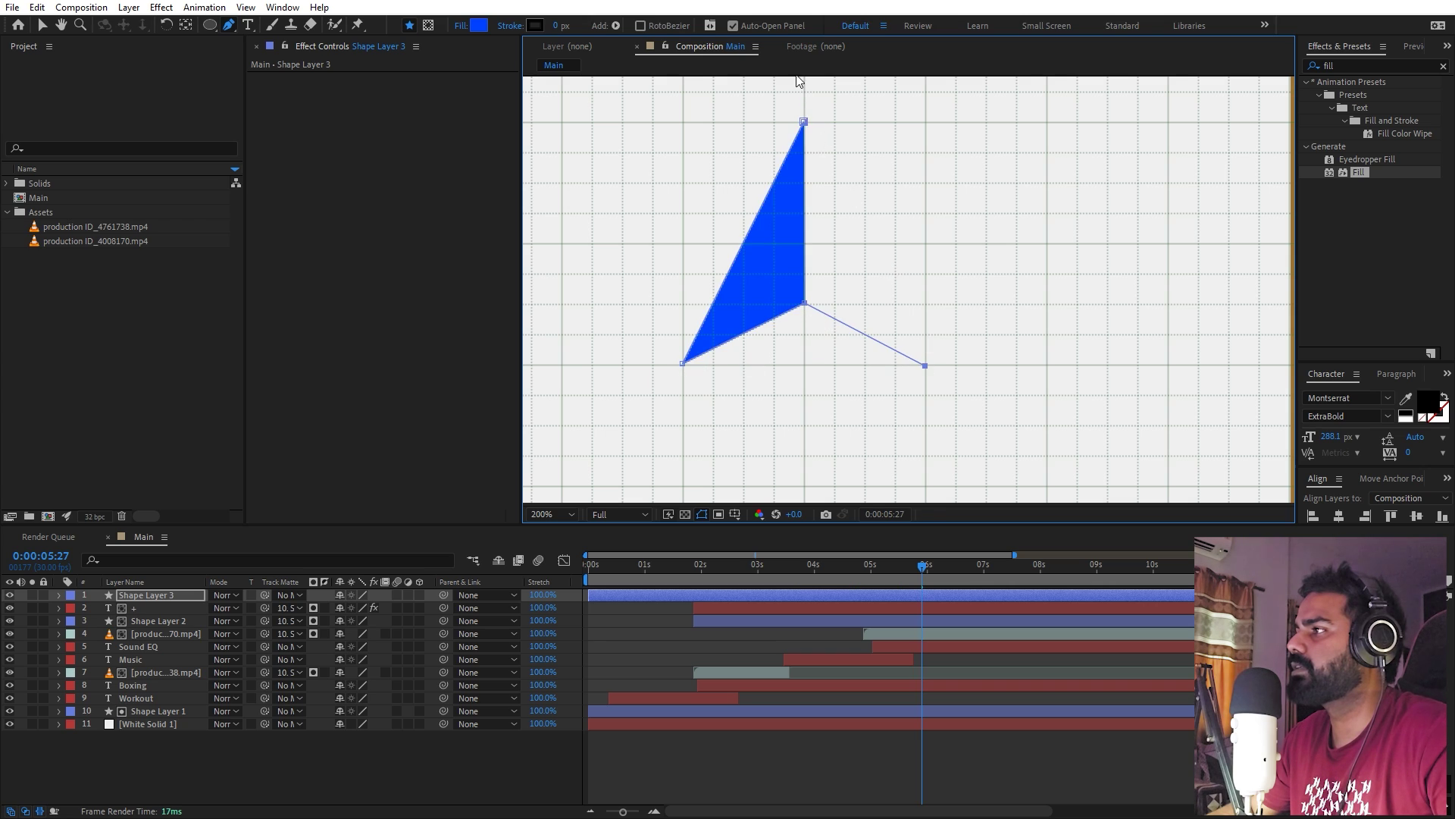
{"action": "left_click", "coordinate": [807, 125]}
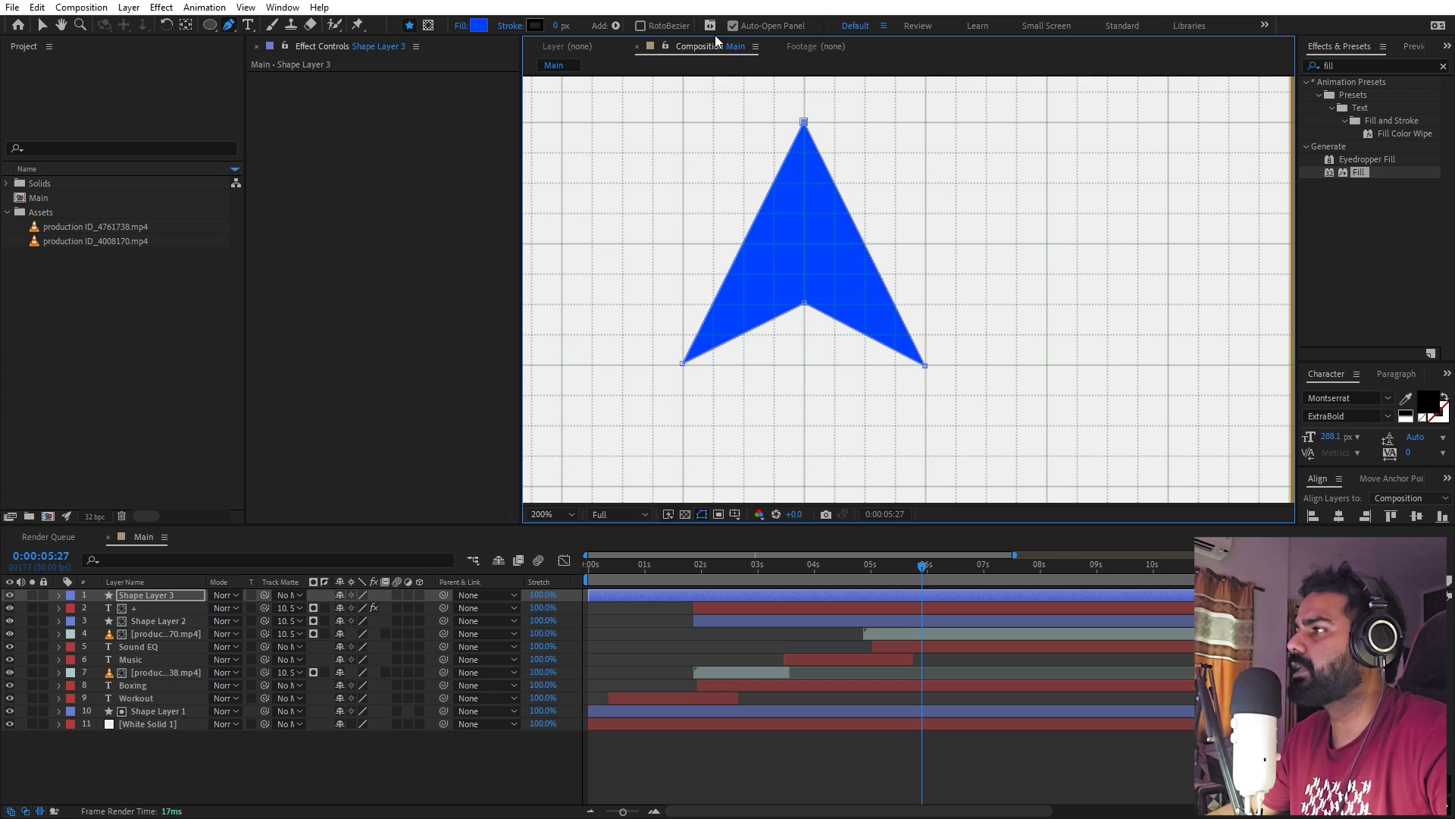
Give the cursor arrow a white fill and a black stroke of 15.9 px.
{"action": "left_click", "coordinate": [478, 26]}
{"action": "left_click_drag", "start_coordinate": [179, 369], "coordinate": [76, 316]}
{"action": "left_click", "coordinate": [391, 319]}
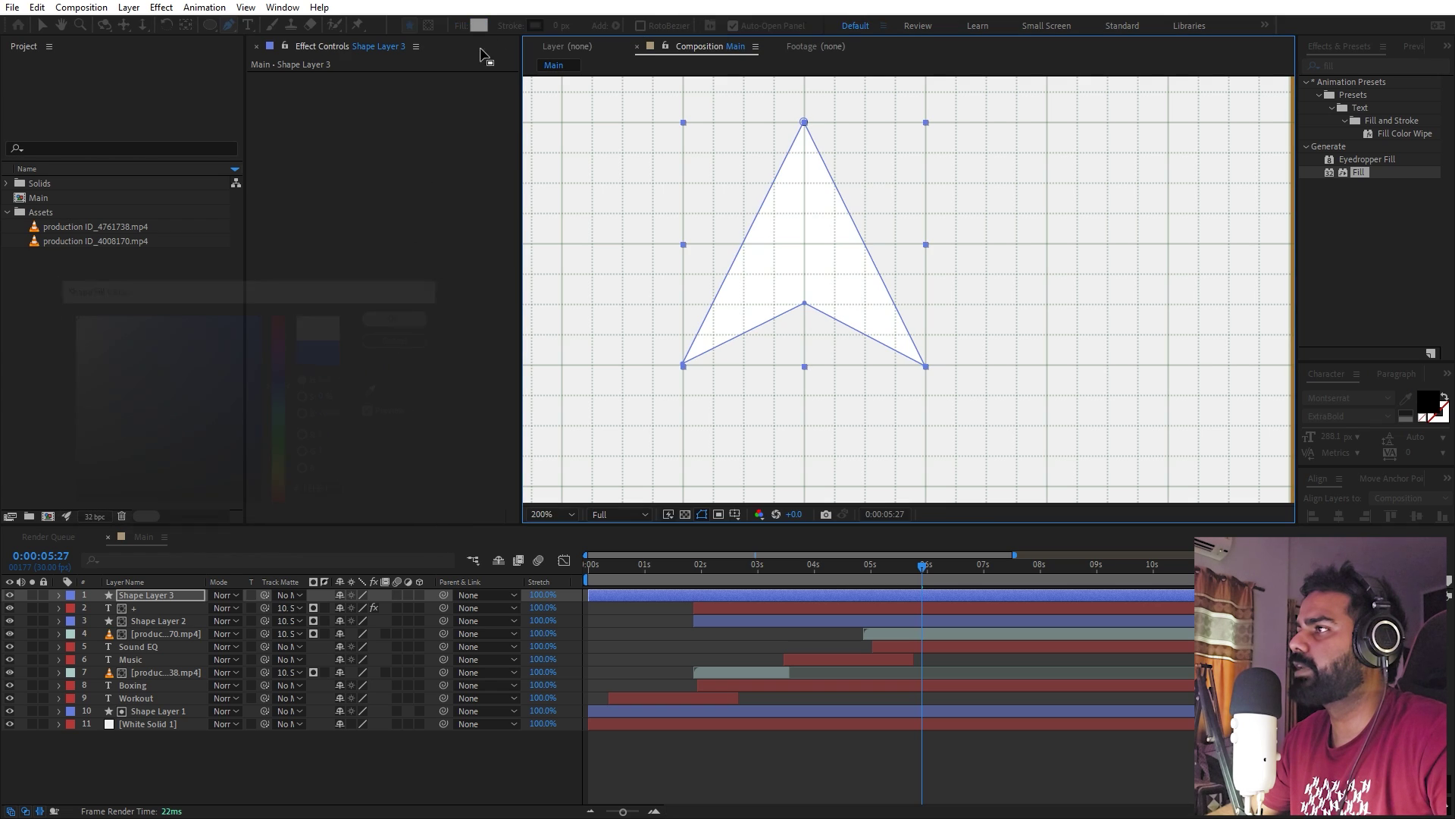
{"action": "mouse_move", "coordinate": [557, 26]}
{"action": "left_mouse_down"}
{"action": "mouse_move", "coordinate": [720, 38]}
{"action": "mouse_move", "coordinate": [692, 42]}
{"action": "left_mouse_up"}
{"action": "scroll", "coordinate": [935, 291], "scroll_direction": "down", "scroll_amount": 2}
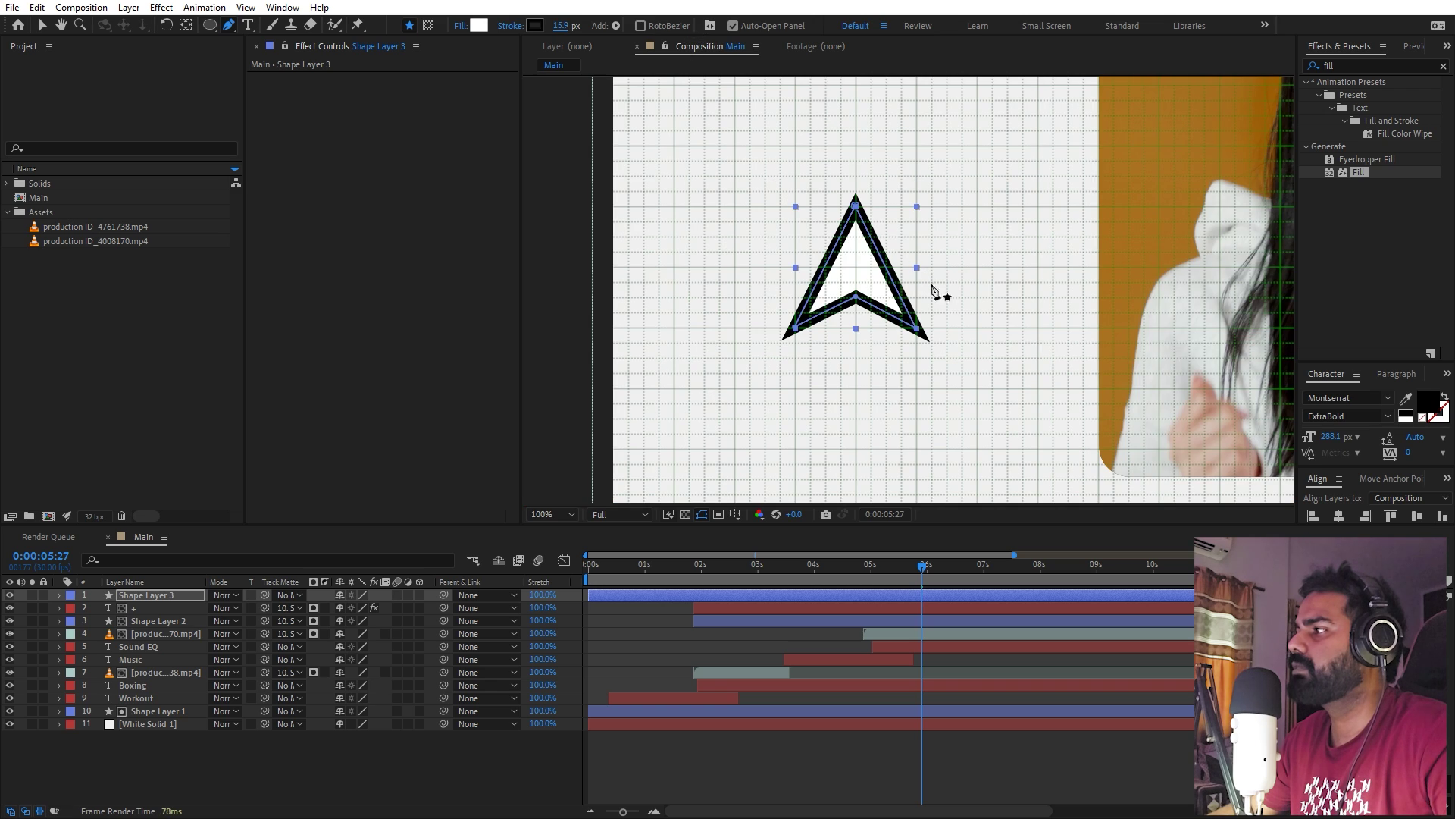
Centre the anchor point on the cursor arrow and turn off the Grid overlay.
{"action": "left_click", "coordinate": [185, 26]}
{"action": "left_click", "coordinate": [158, 596]}
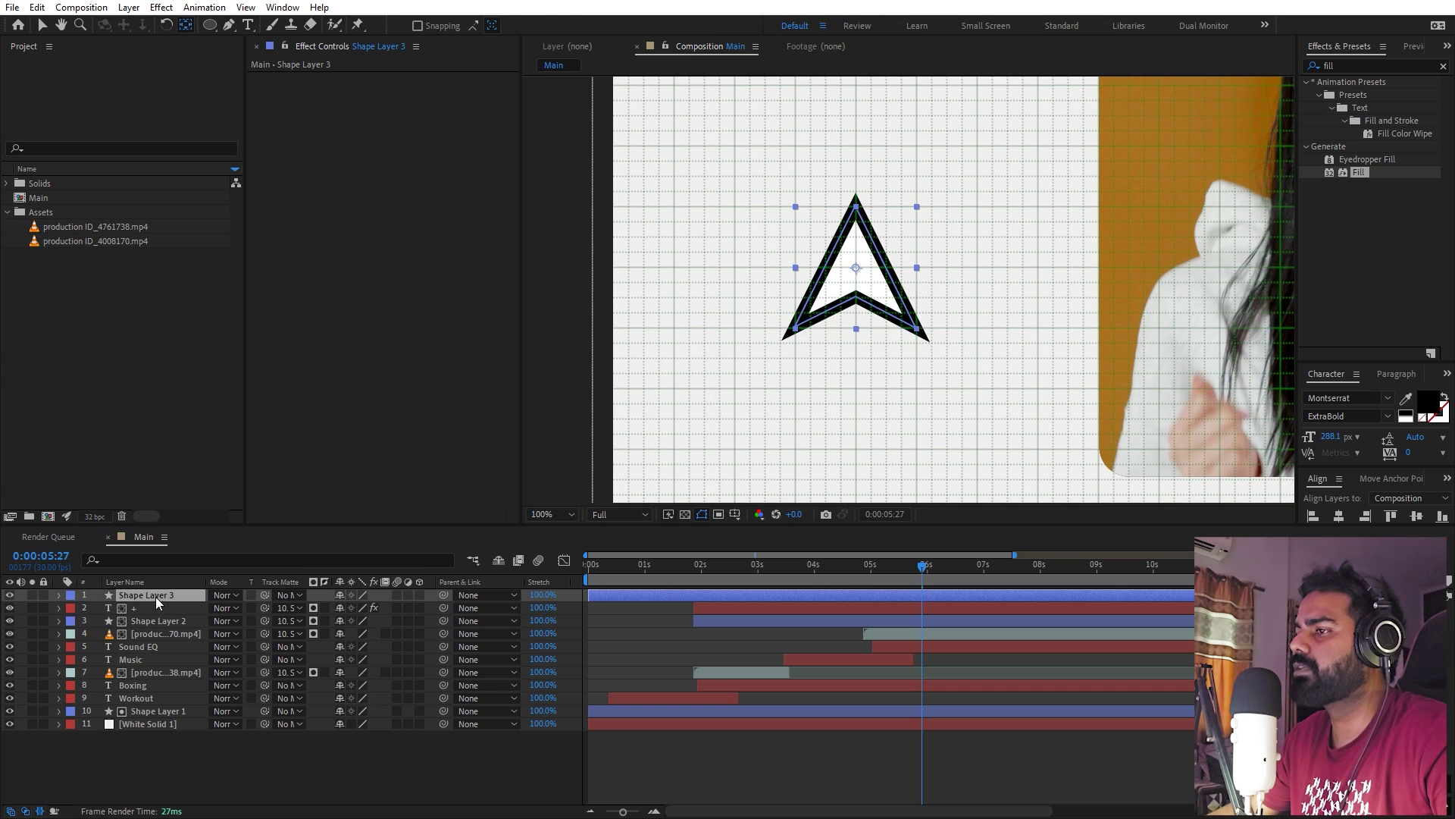
{"action": "key", "text": "comma"}
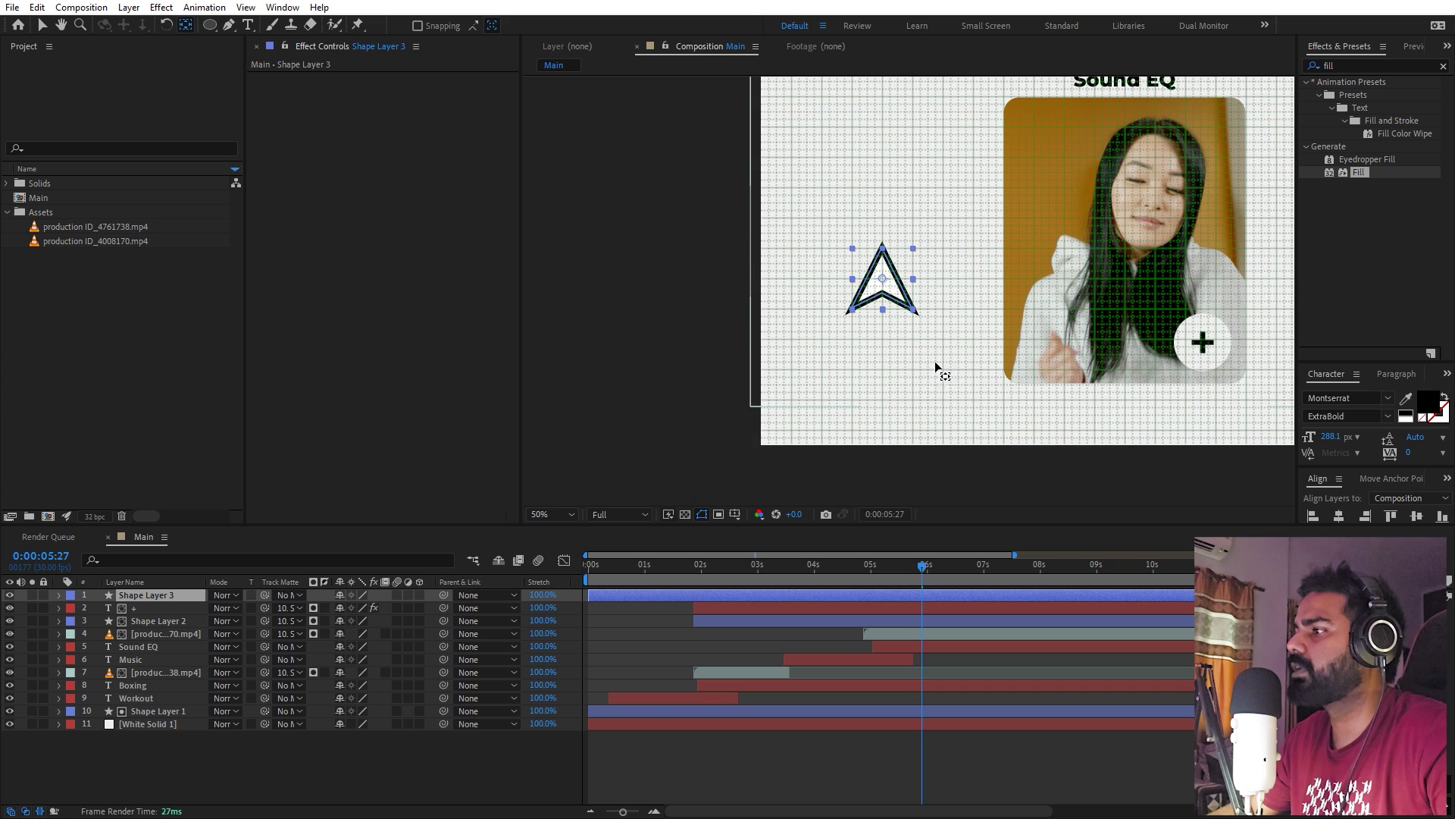
{"action": "left_click", "coordinate": [735, 515]}
{"action": "left_click", "coordinate": [758, 569]}
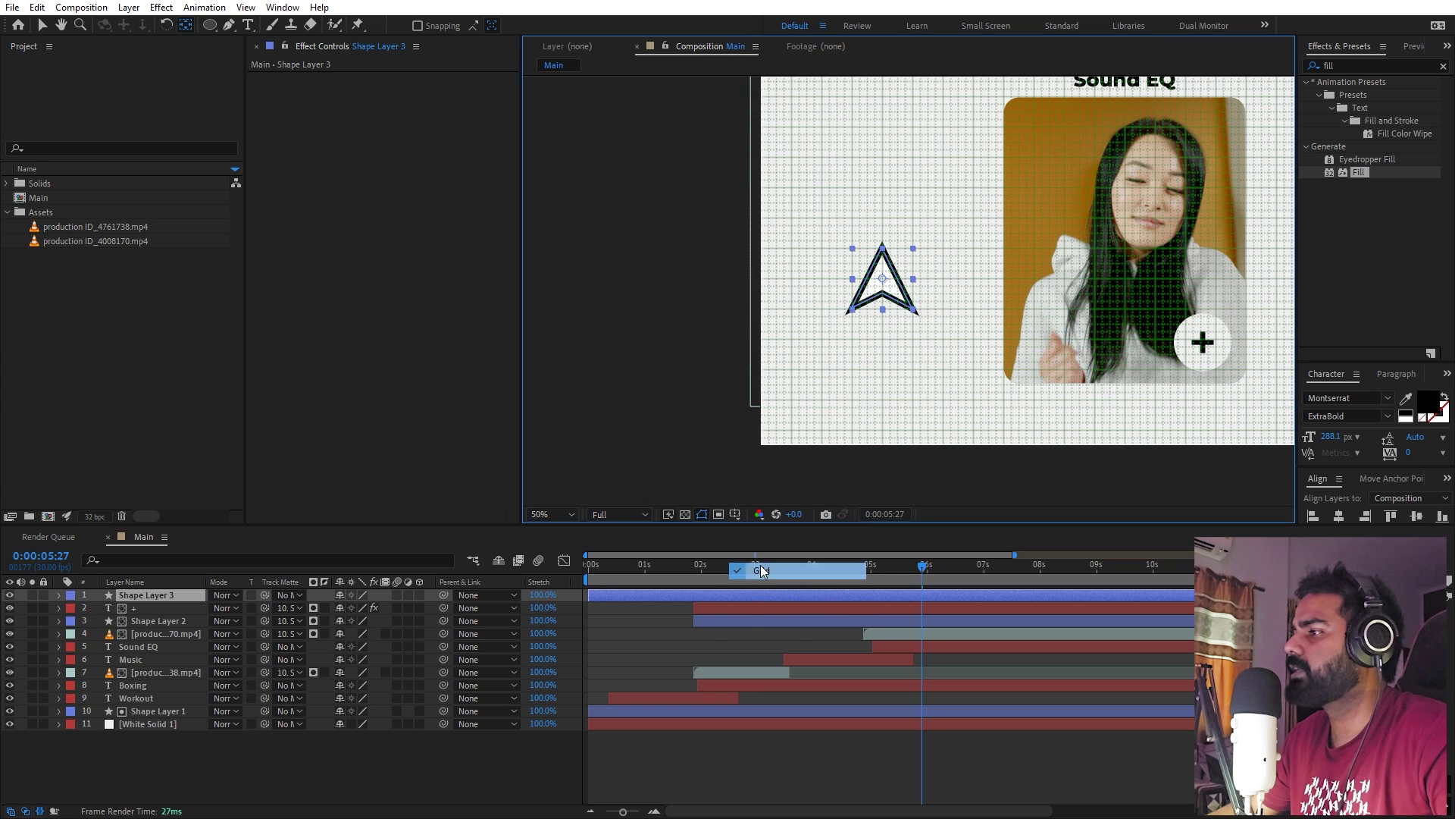
Scale the cursor arrow down to 58.2% and rotate it to -27.5° so it tilts like a mouse pointer.
{"action": "key", "text": "v"}
{"action": "key", "text": "s"}
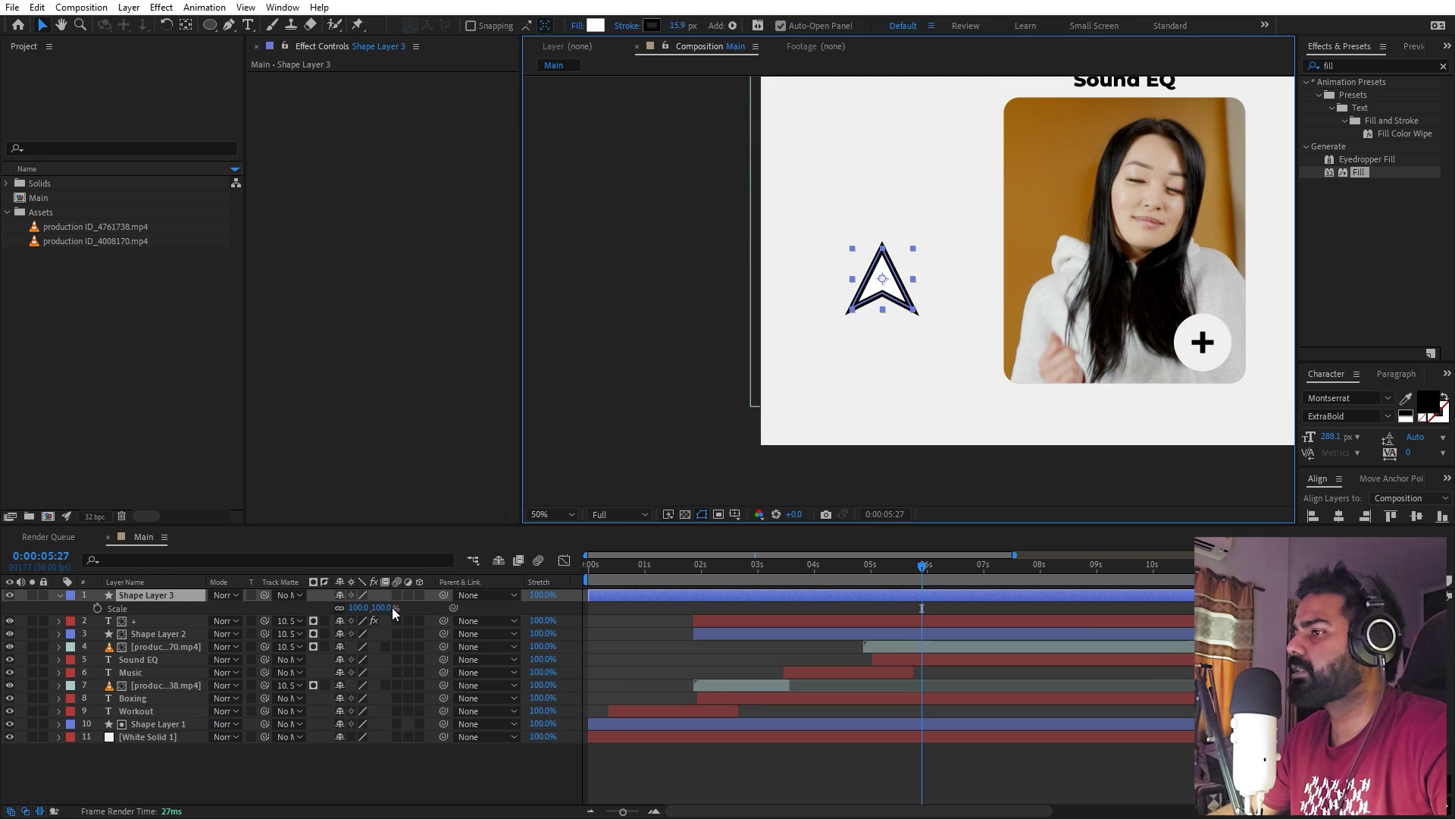
{"action": "left_click_drag", "start_coordinate": [360, 608], "coordinate": [329, 608]}
{"action": "left_click", "coordinate": [557, 512]}
{"action": "left_click", "coordinate": [567, 549]}
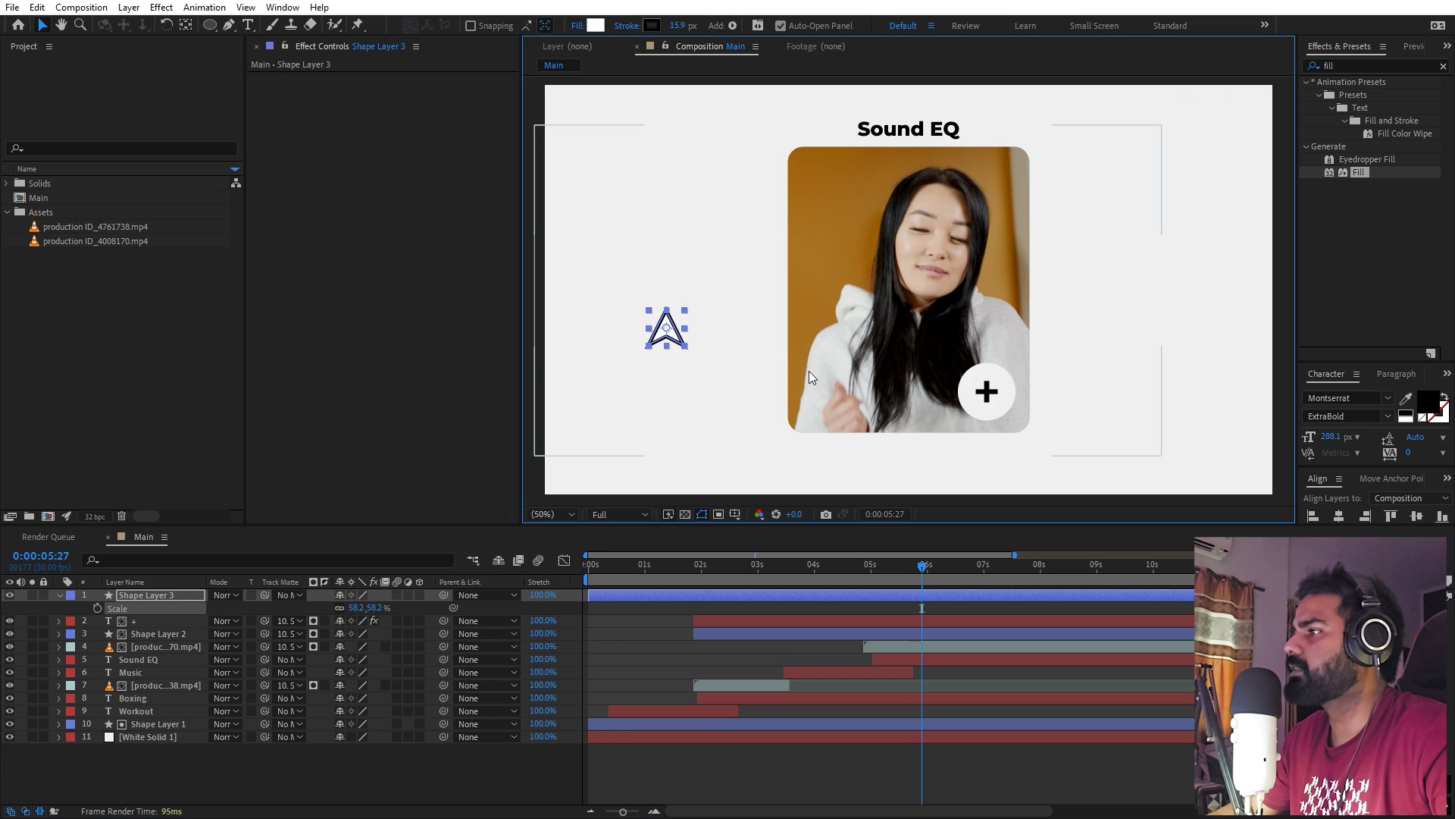
{"action": "key", "text": "r"}
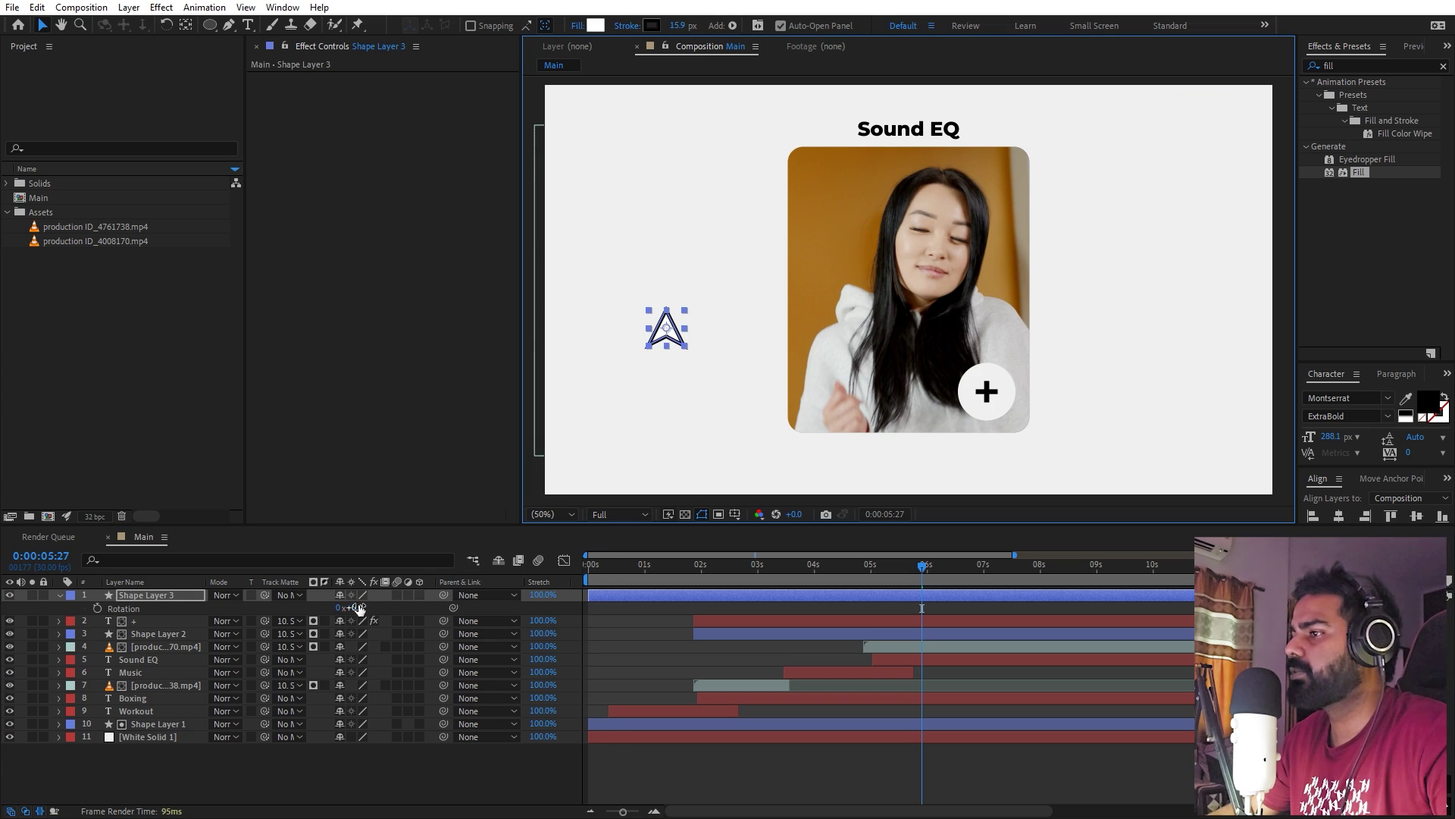
{"action": "left_click_drag", "start_coordinate": [358, 609], "coordinate": [219, 606]}
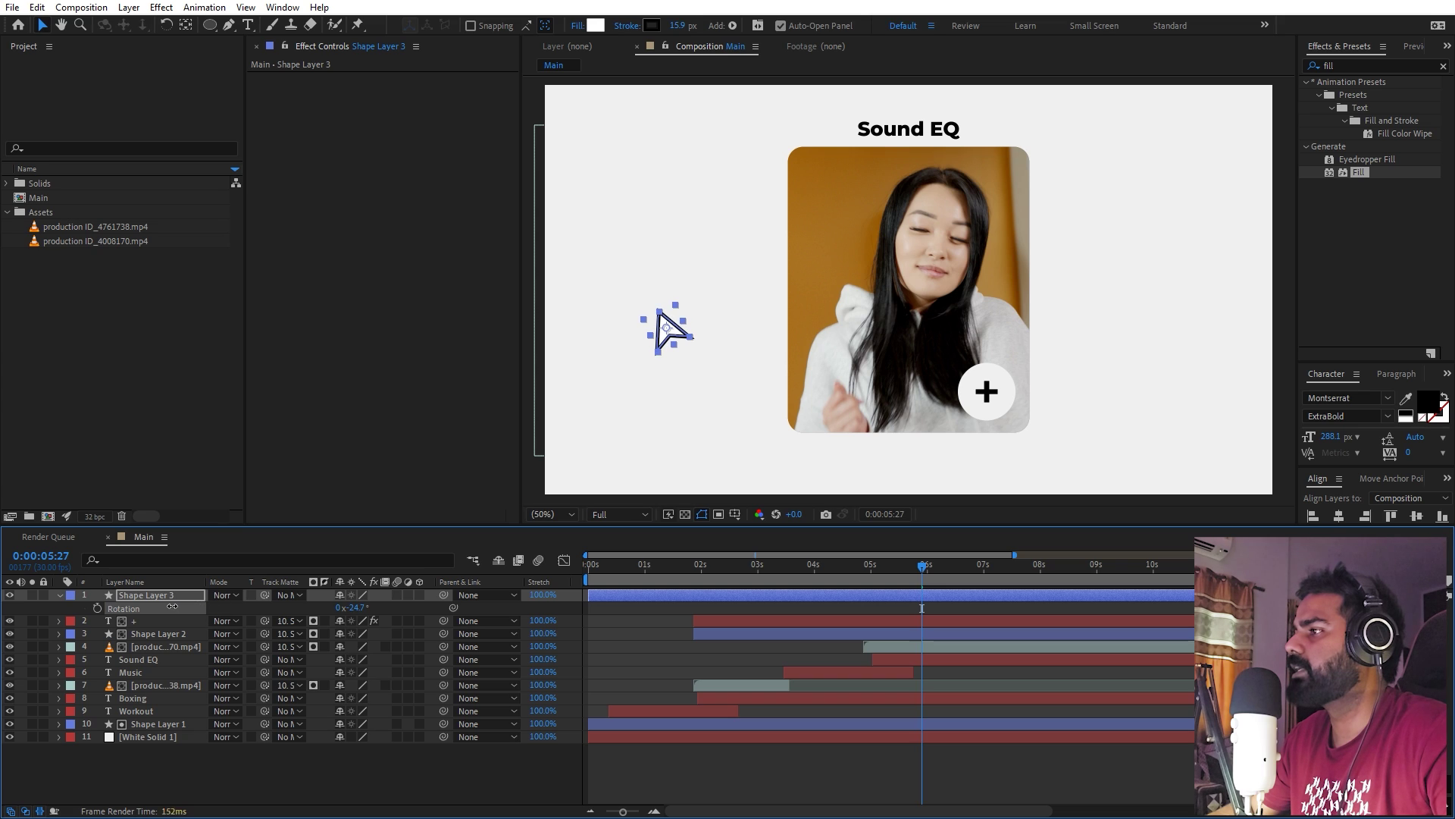
Animate the cursor arrow's position from below the canvas to the Workout button, arriving at 0:00:01:03, and preview the move.
{"action": "left_click_drag", "start_coordinate": [818, 359], "coordinate": [808, 287]}
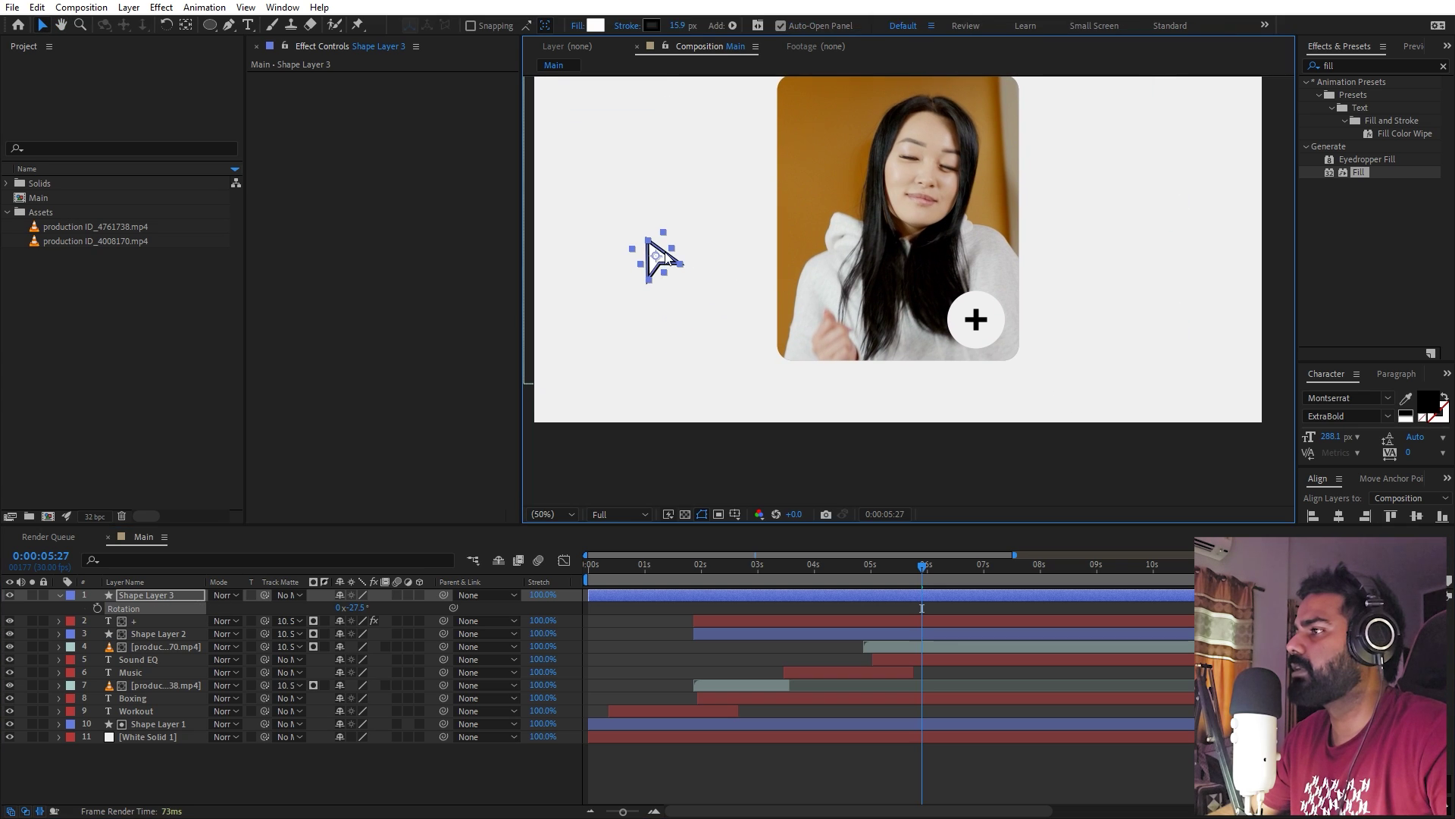
{"action": "left_click_drag", "start_coordinate": [658, 260], "coordinate": [959, 491]}
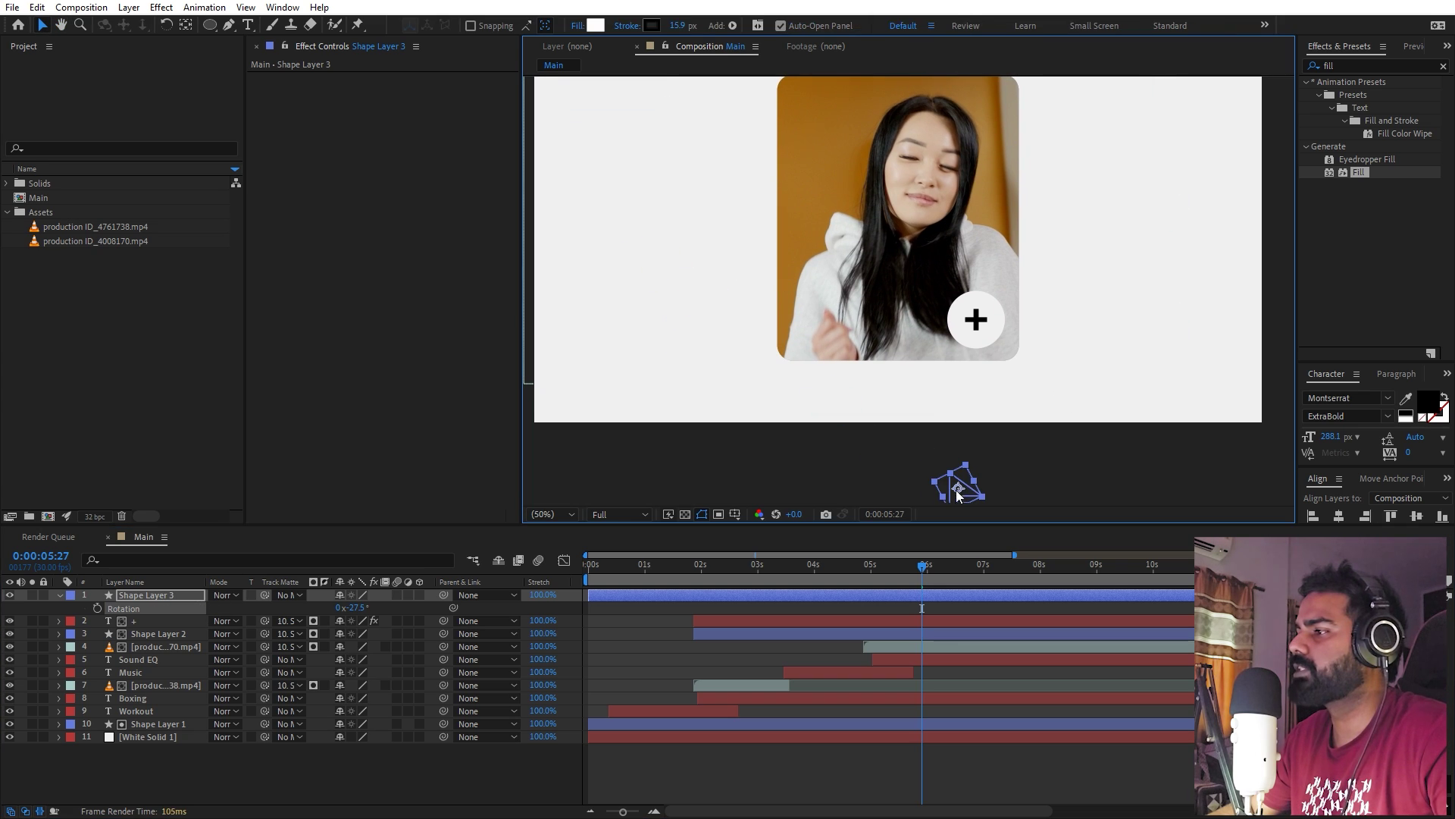
{"action": "key", "text": "Home"}
{"action": "key", "text": "p"}
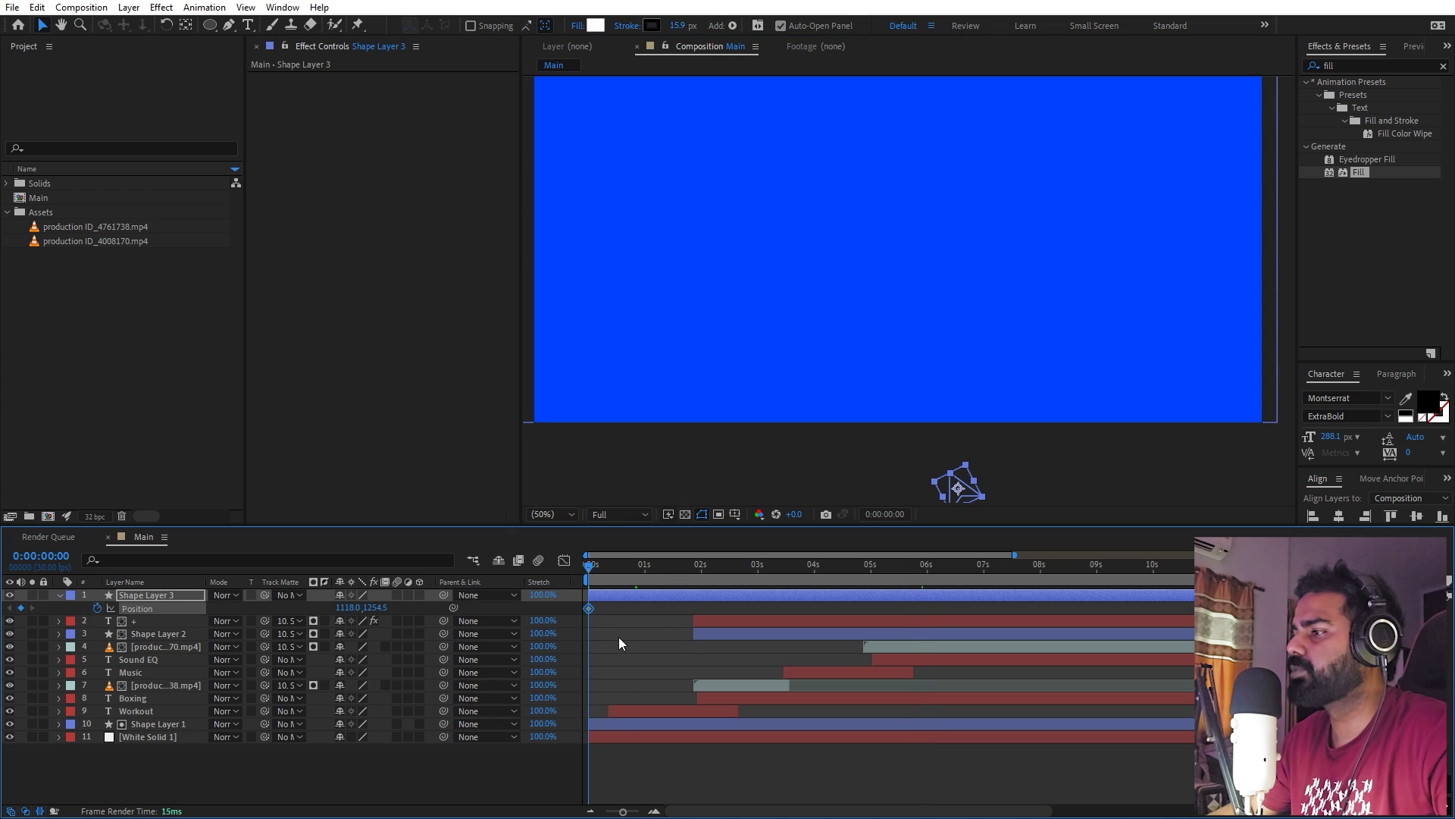
{"action": "left_click_drag", "start_coordinate": [608, 593], "coordinate": [651, 570]}
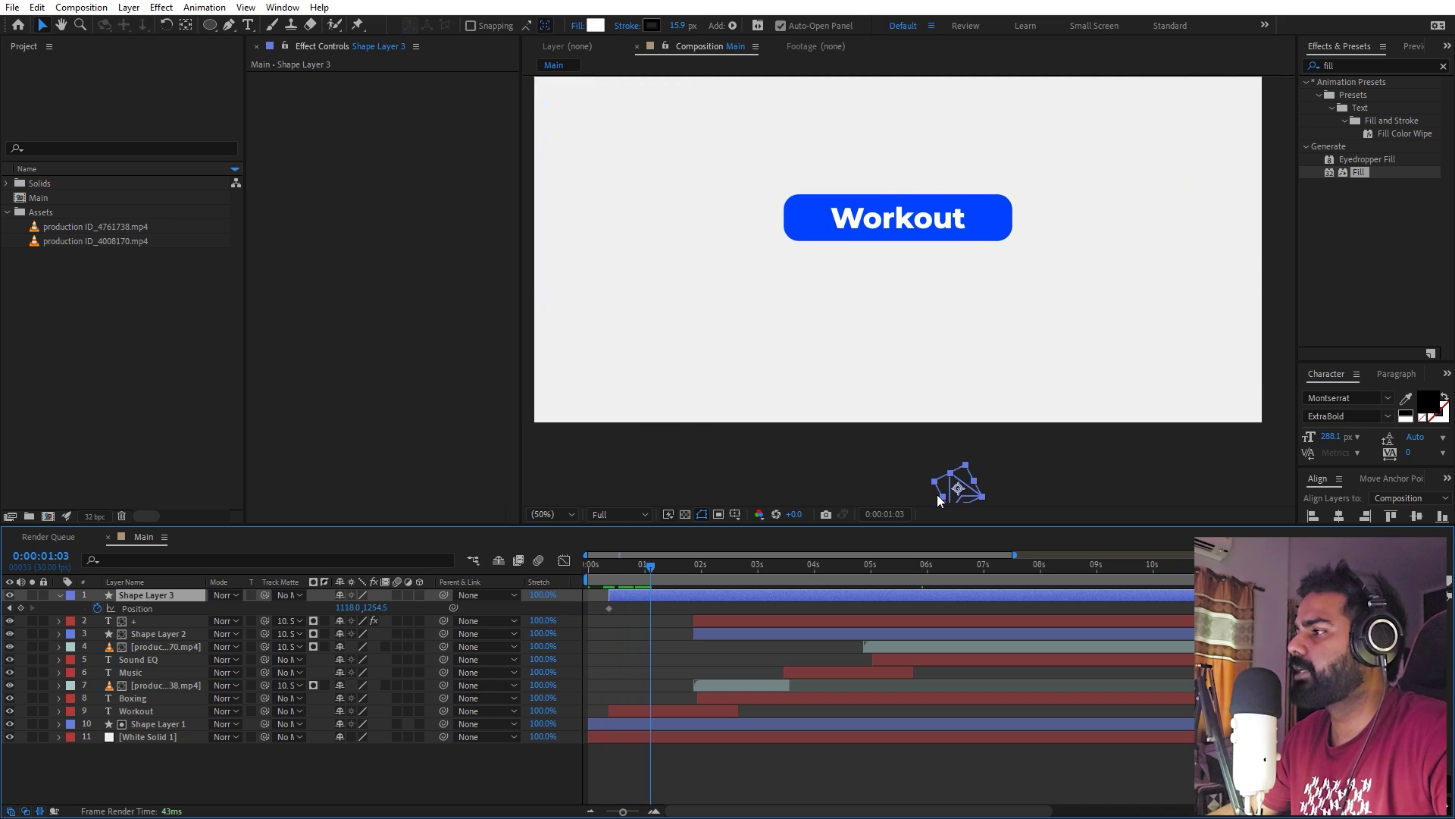
{"action": "left_click_drag", "start_coordinate": [949, 494], "coordinate": [897, 225]}
{"action": "key", "text": "space"}
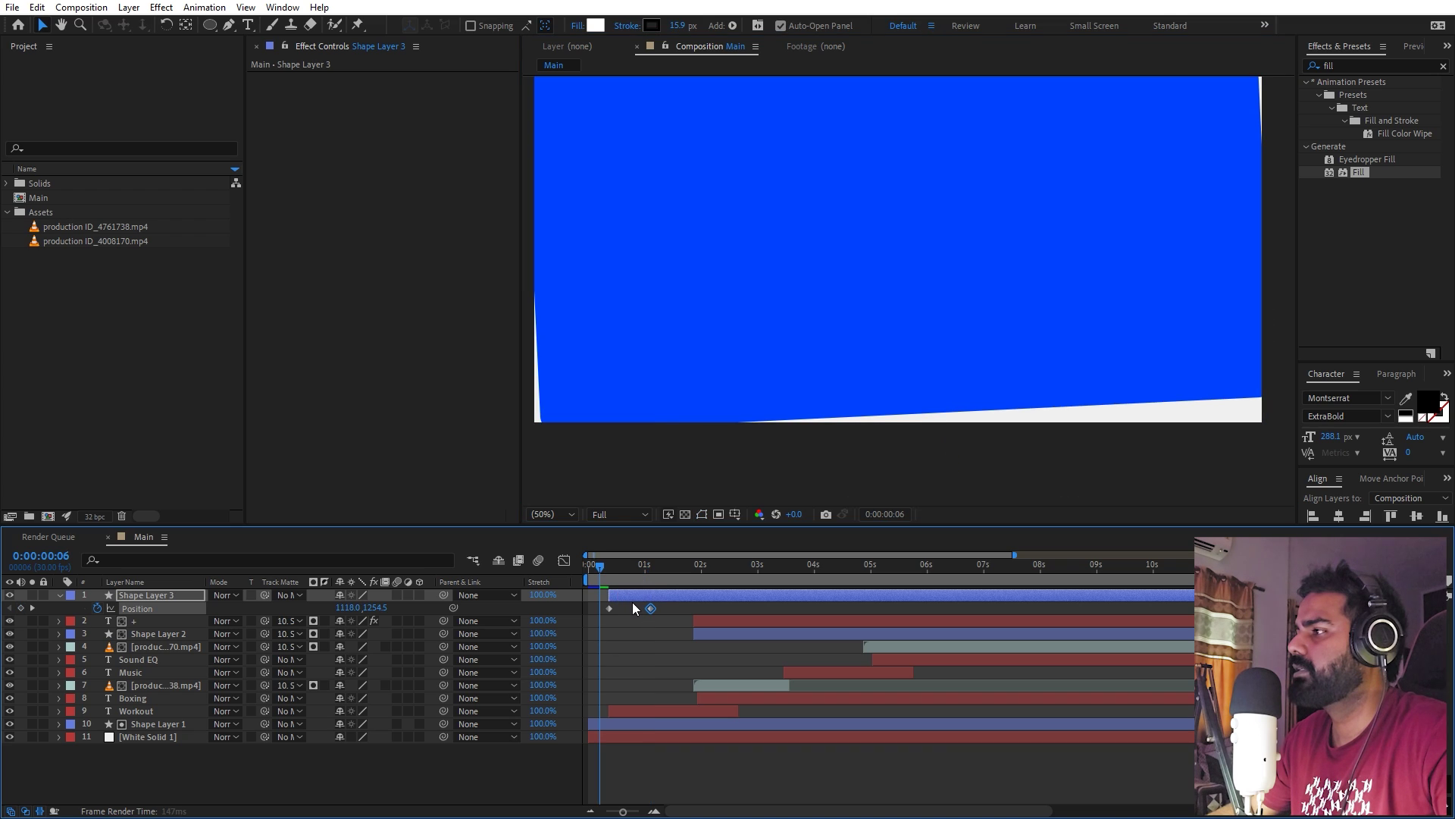
{"action": "key", "text": "space"}
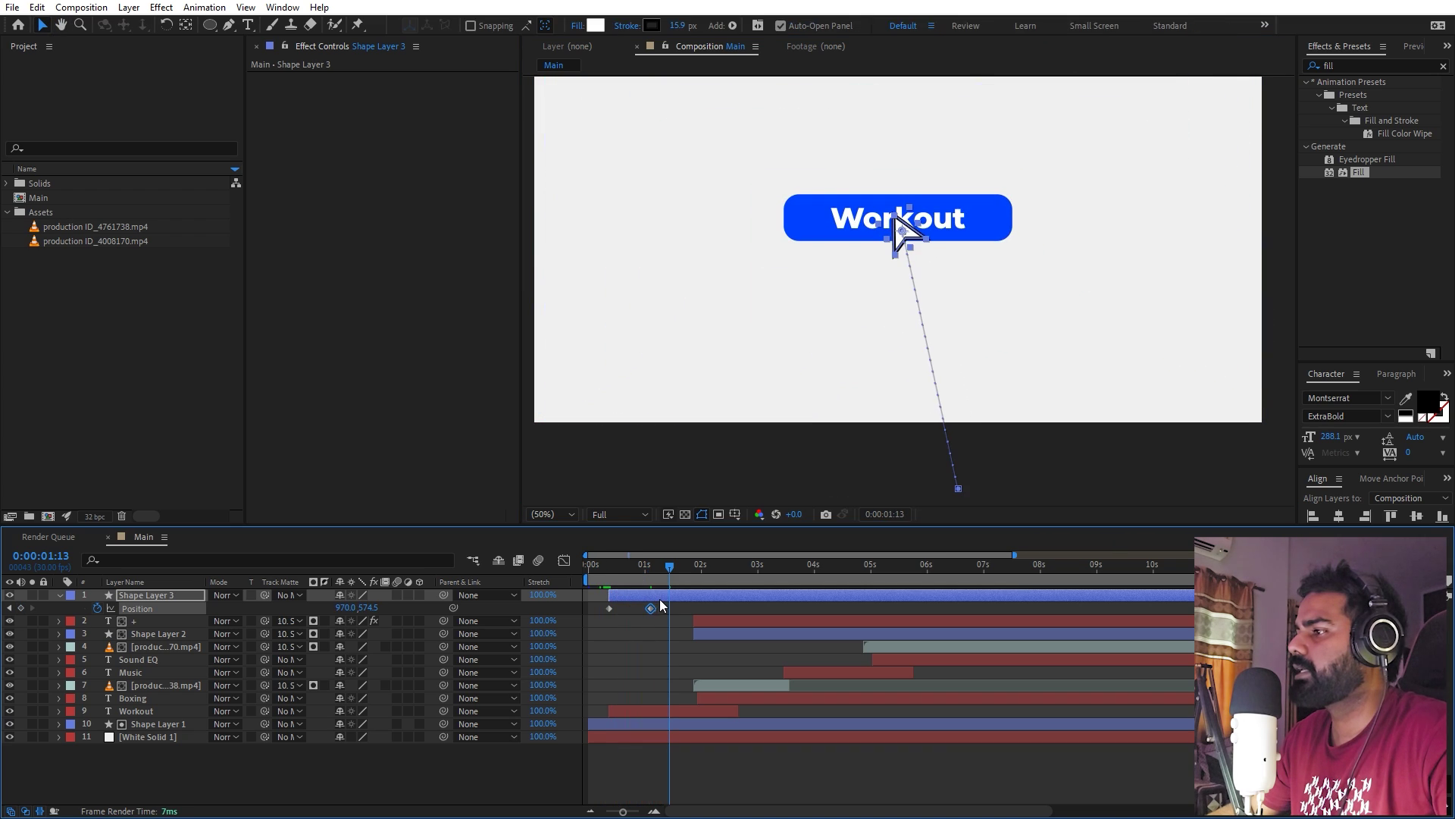
Add a Scale keyframe to the cursor arrow and retime the layer so the arrival and scale keyframes align at 0:00:01:20.
{"action": "key", "text": "s"}
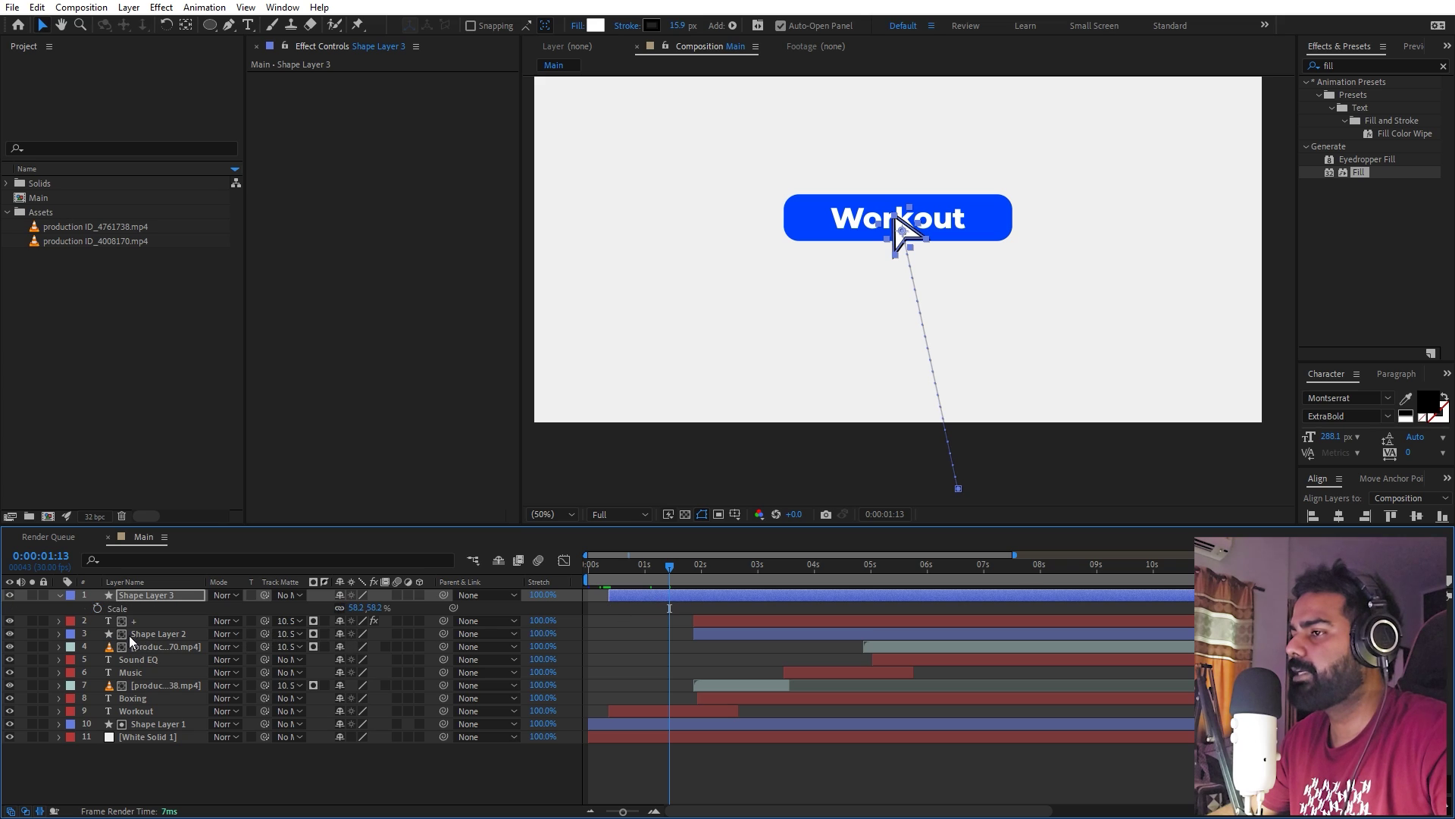
{"action": "left_click", "coordinate": [97, 608]}
{"action": "key", "text": "shift+p"}
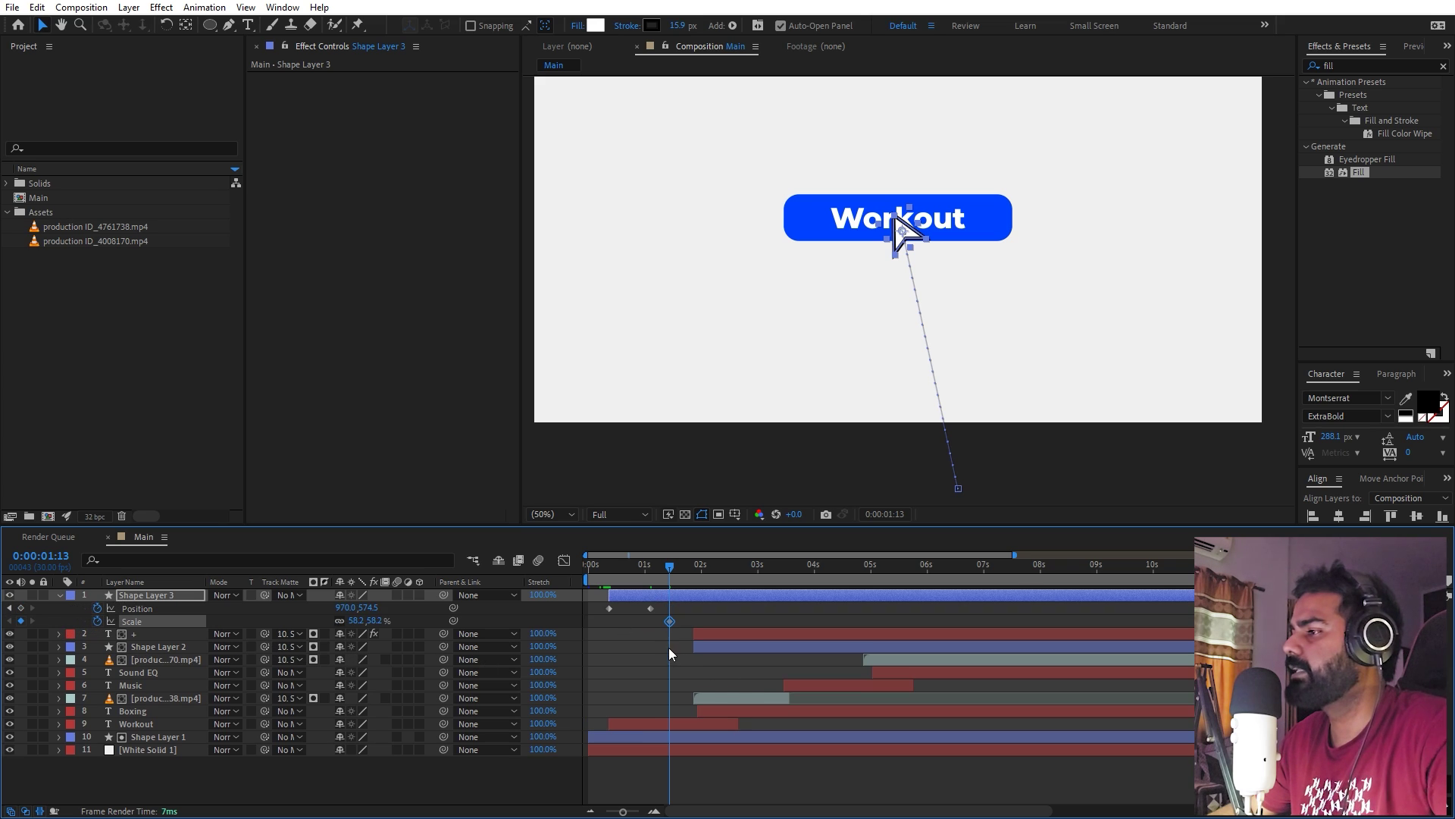
{"action": "key", "text": "="}
{"action": "left_click_drag", "start_coordinate": [664, 580], "coordinate": [643, 577]}
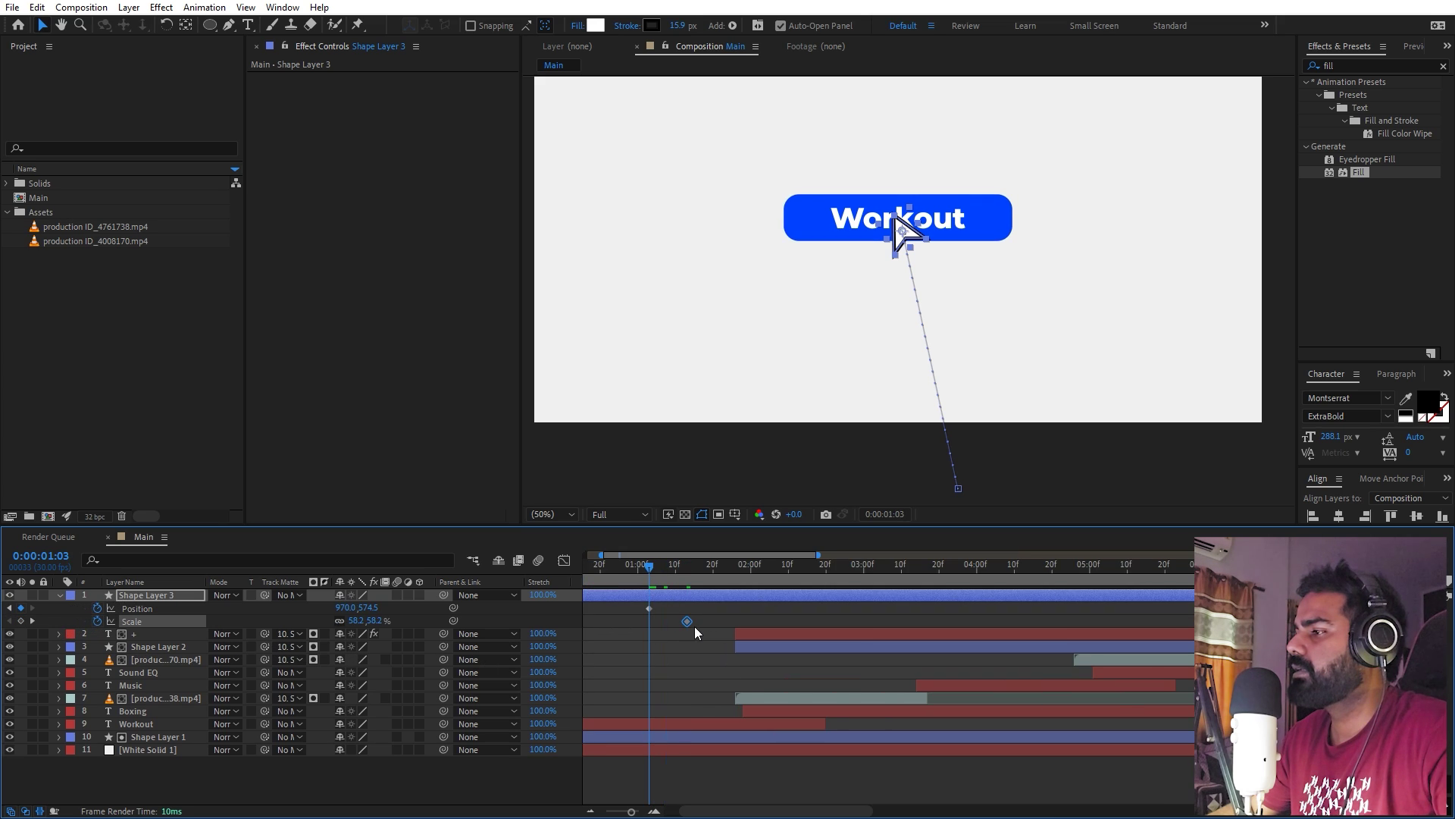
{"action": "left_click_drag", "start_coordinate": [686, 621], "coordinate": [704, 570]}
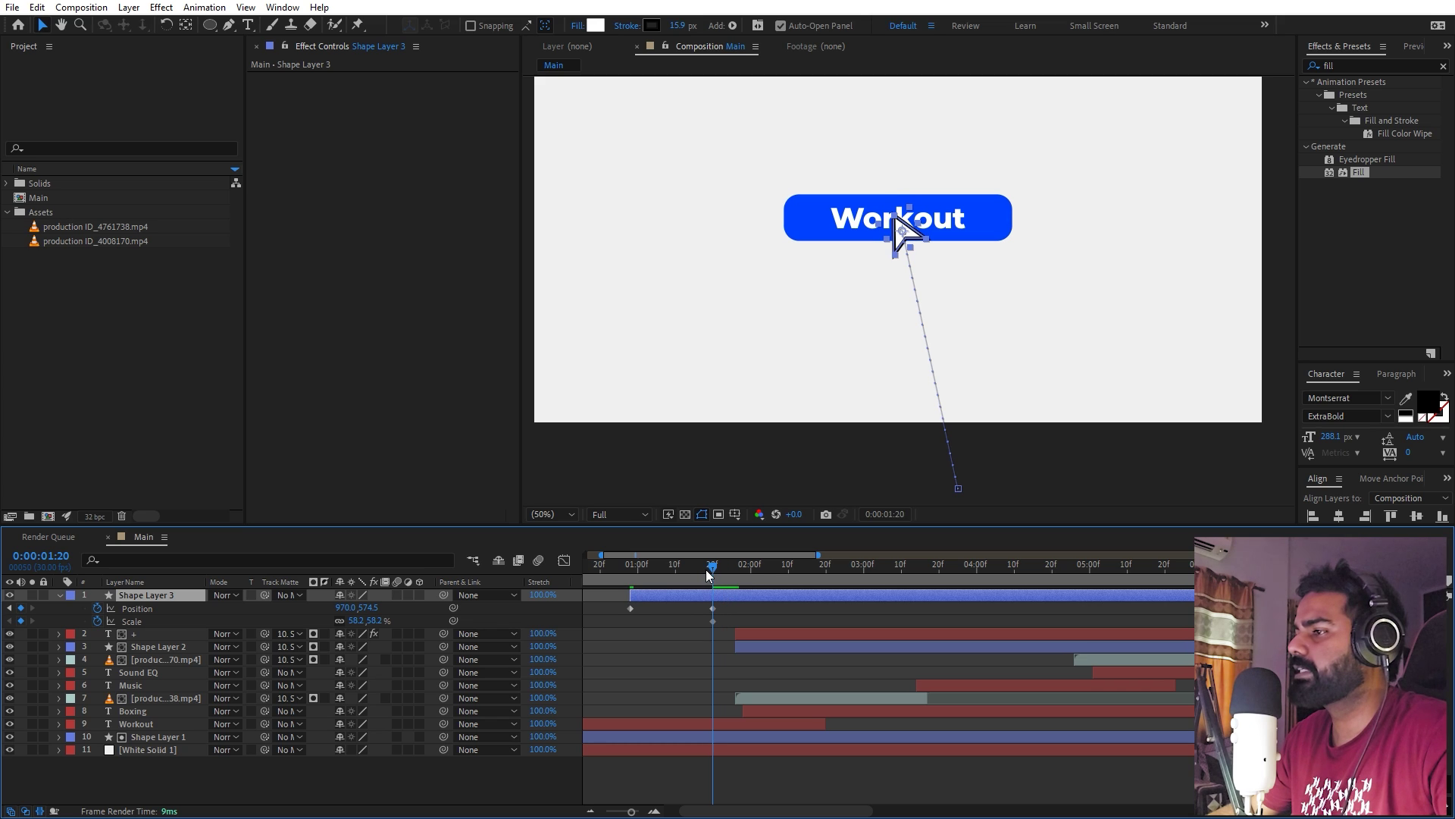
Create a click pulse by scaling the cursor arrow to 40.2% at 0:00:01:21 and back to 58.2% at 0:00:01:22, and preview it.
{"action": "key", "text": "Page_Down"}
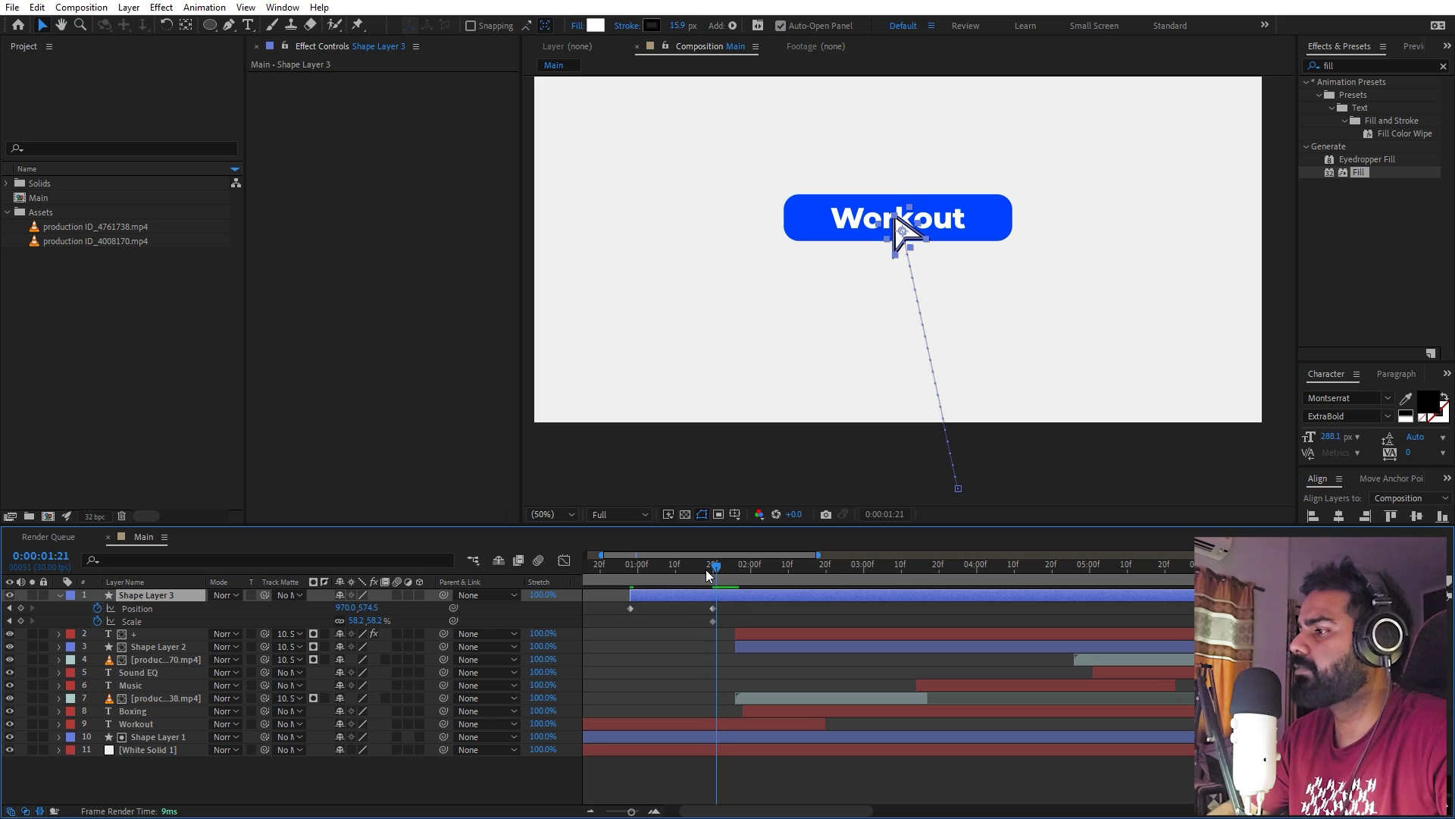
{"action": "left_click_drag", "start_coordinate": [365, 620], "coordinate": [357, 620]}
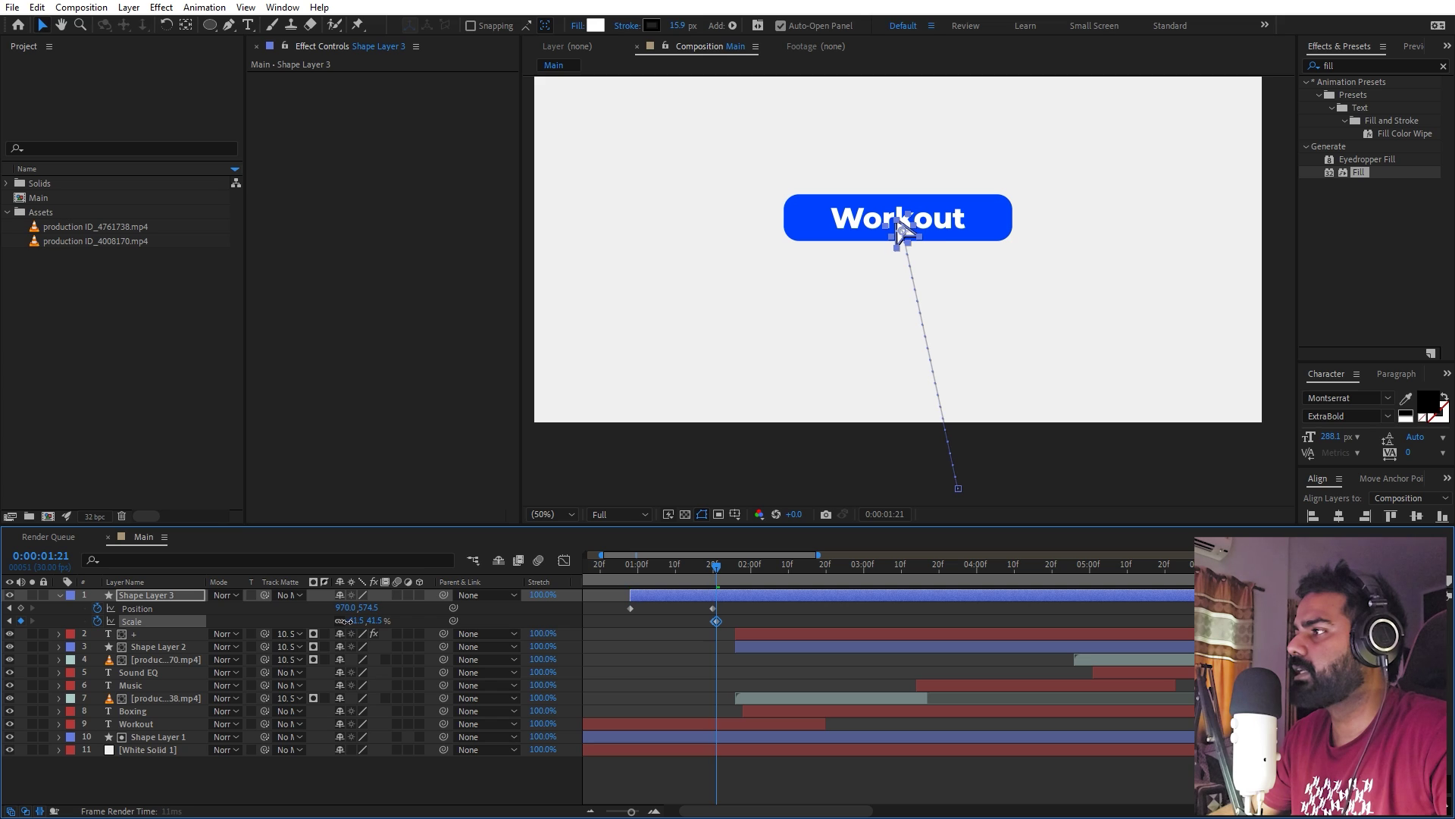
{"action": "key", "text": "Page_Down"}
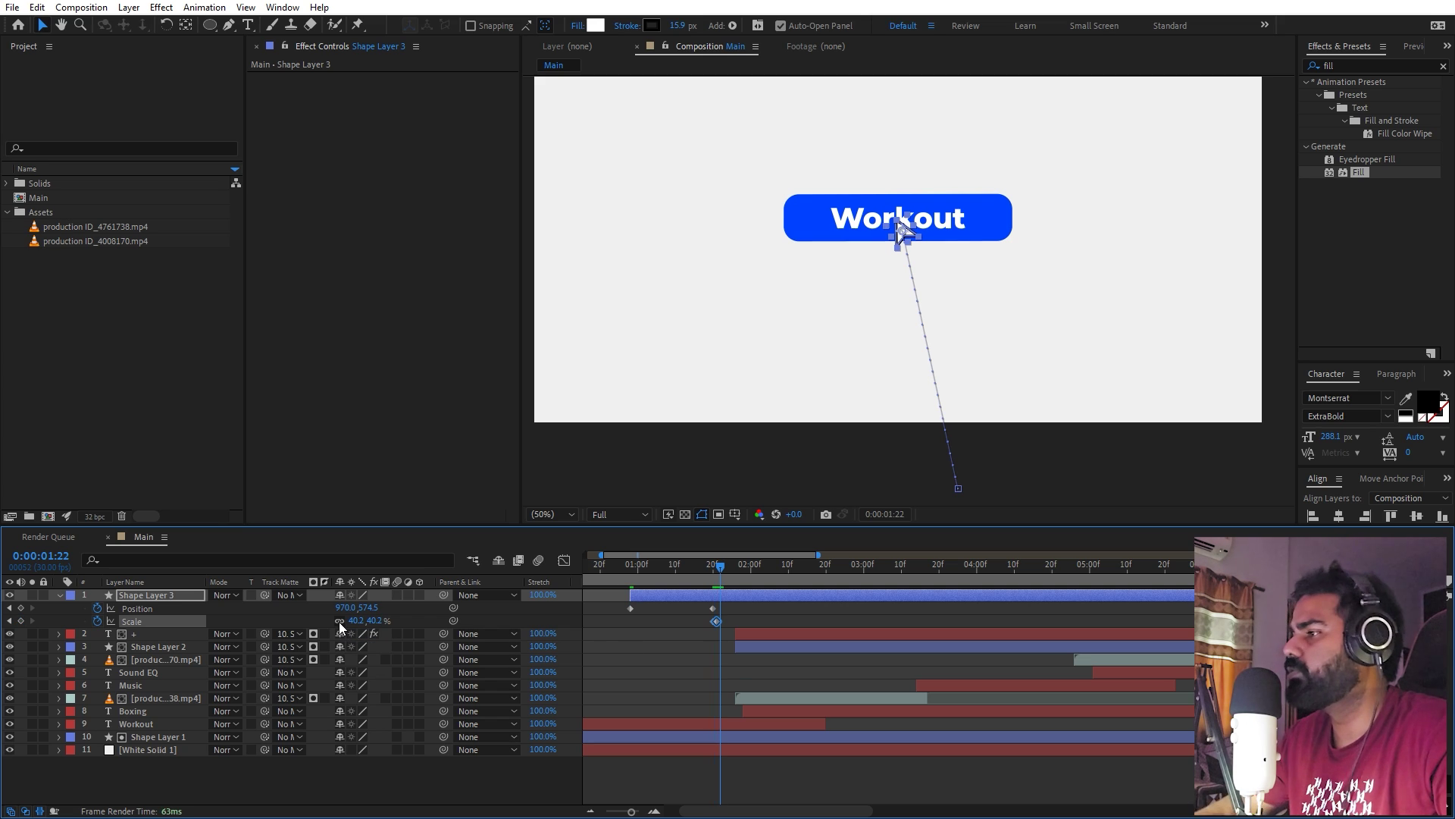
{"action": "scroll", "coordinate": [751, 653], "scroll_direction": "up", "scroll_amount": 3}
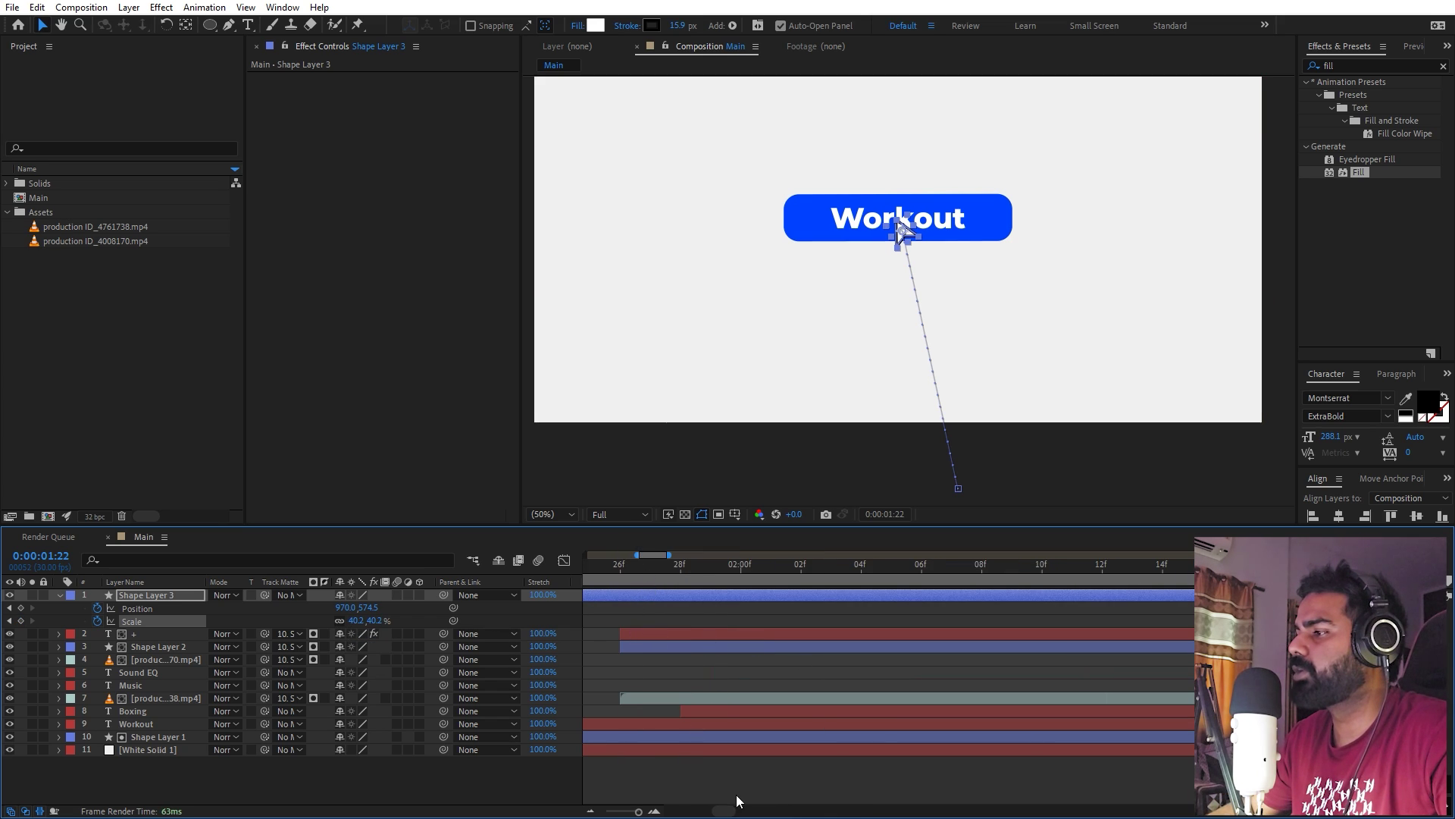
{"action": "left_click_drag", "start_coordinate": [725, 811], "coordinate": [712, 812]}
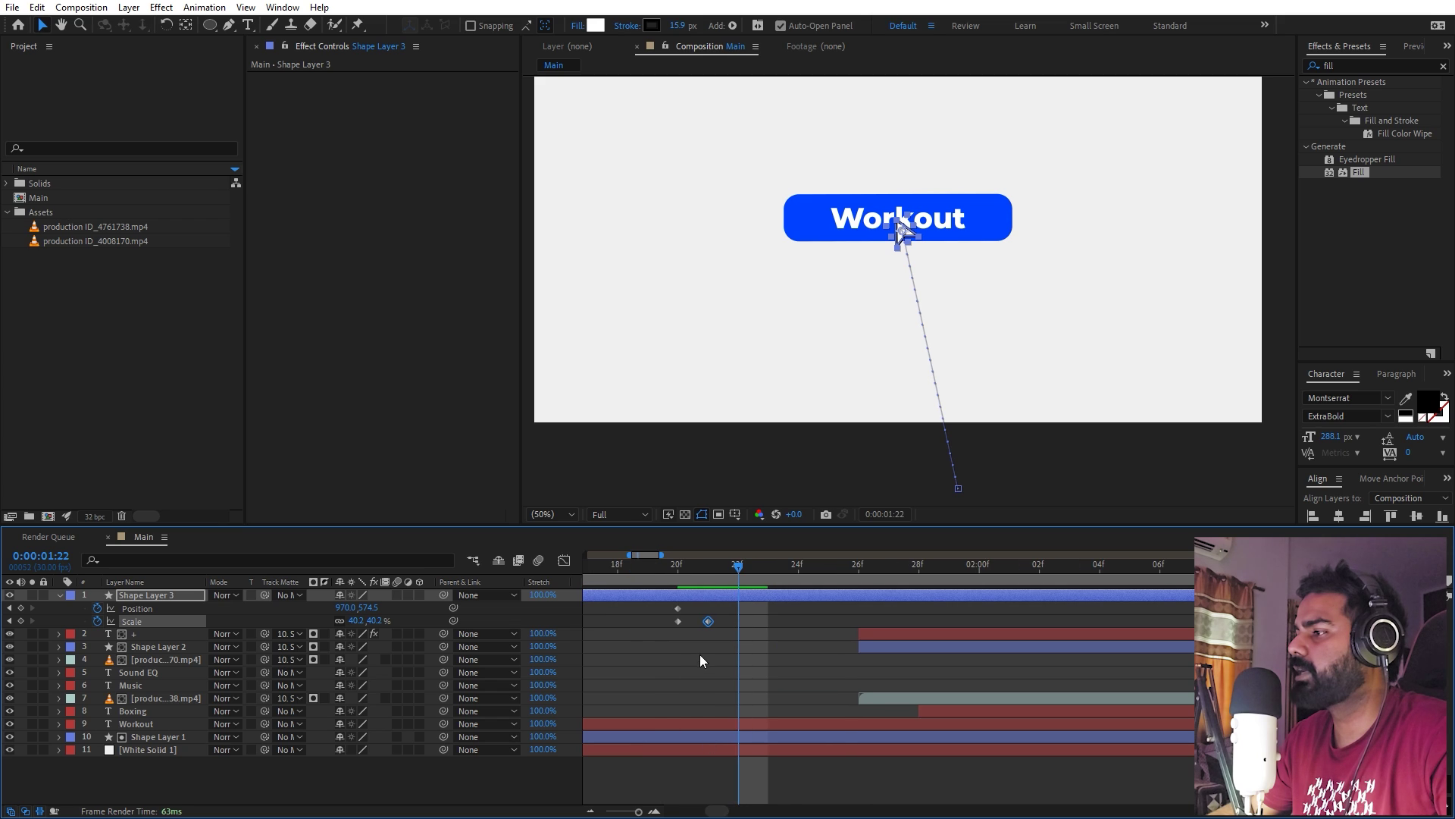
{"action": "left_click", "coordinate": [666, 620]}
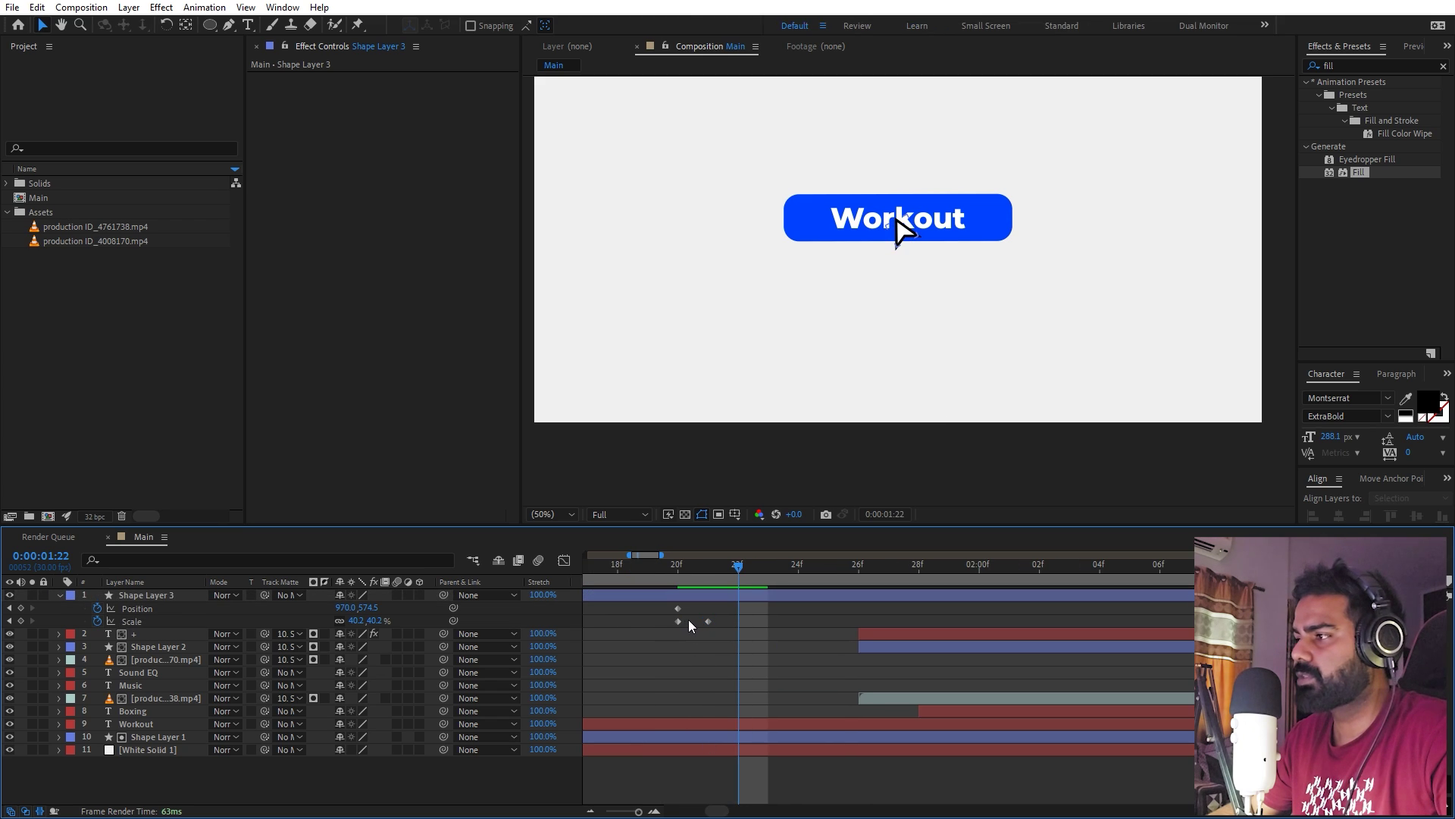
{"action": "left_click_drag", "start_coordinate": [688, 620], "coordinate": [672, 625]}
{"action": "key", "text": "ctrl+c"}
{"action": "key", "text": "ctrl+v"}
{"action": "left_click", "coordinate": [649, 570]}
{"action": "key", "text": "space"}
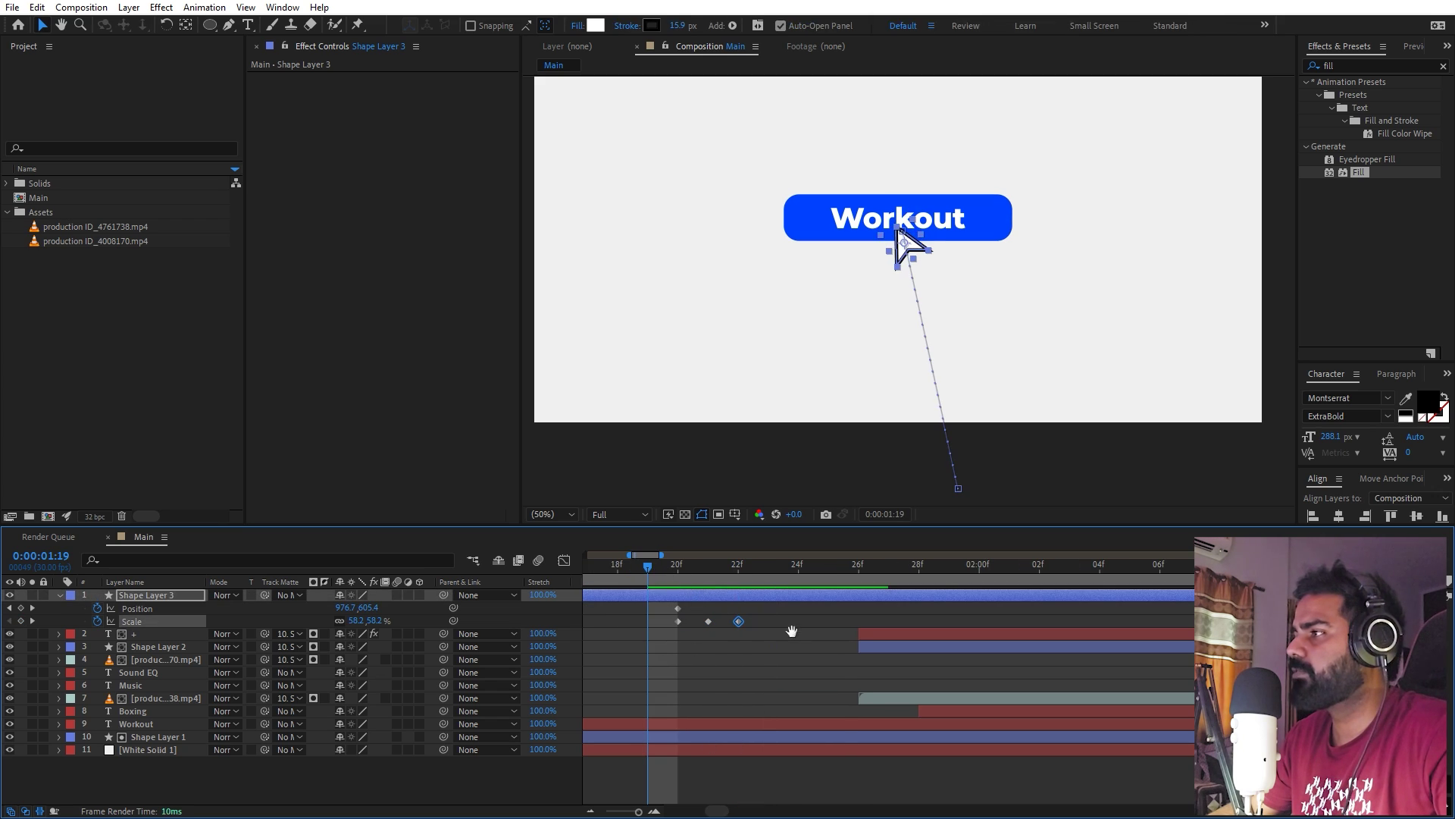
{"action": "key", "text": "space"}
{"action": "scroll", "coordinate": [777, 618], "scroll_direction": "down", "scroll_amount": 3}
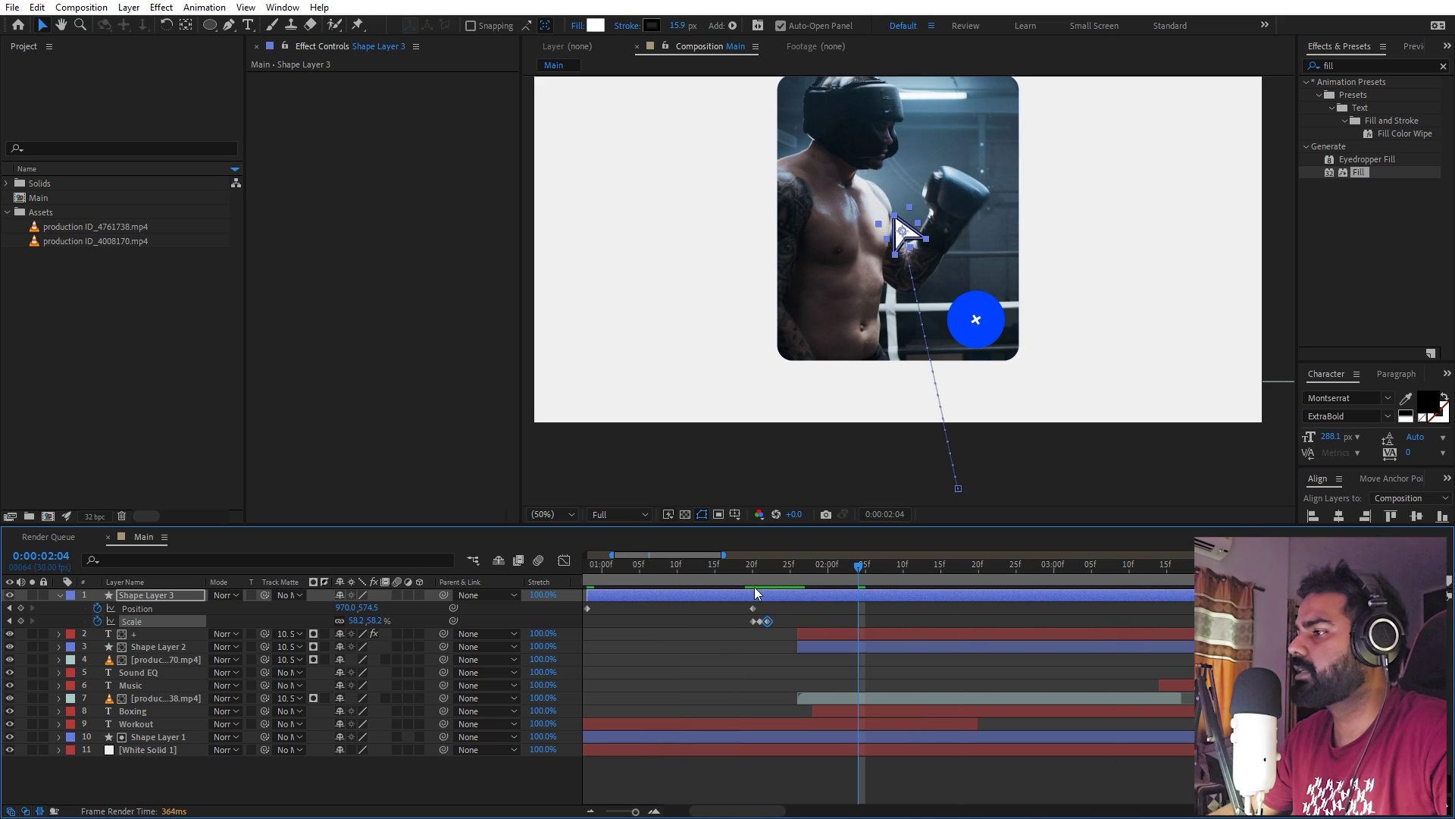
Spread the cursor arrow's scale keyframes slightly, delay its arrival keyframe and apply Easy Ease to the position and scale keyframes.
{"action": "left_click_drag", "start_coordinate": [692, 574], "coordinate": [631, 576]}
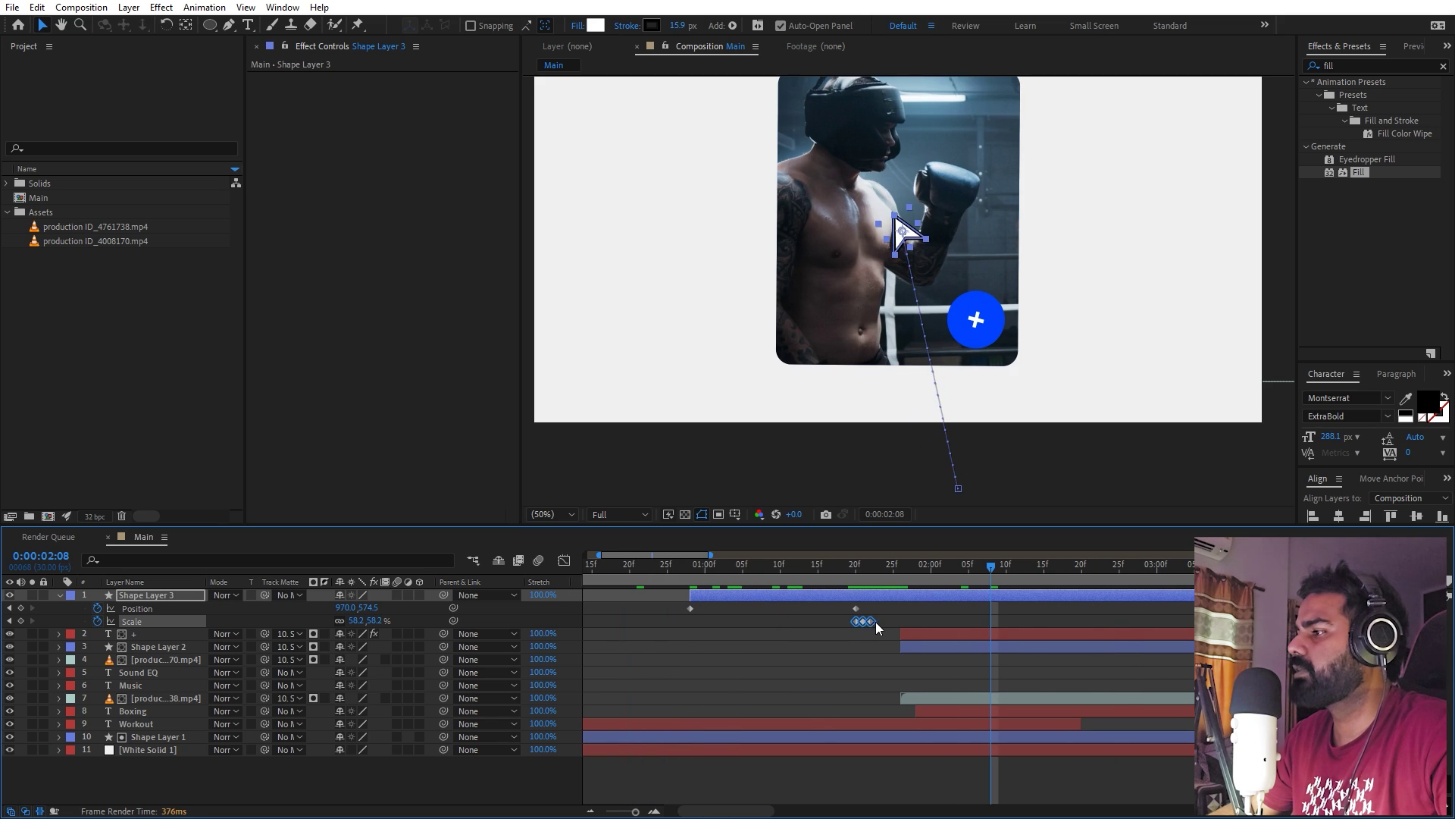
{"action": "left_click_drag", "start_coordinate": [871, 621], "coordinate": [634, 635]}
{"action": "left_click", "coordinate": [867, 608]}
{"action": "key", "text": "F9"}
{"action": "left_click", "coordinate": [693, 638]}
{"action": "left_click", "coordinate": [683, 570]}
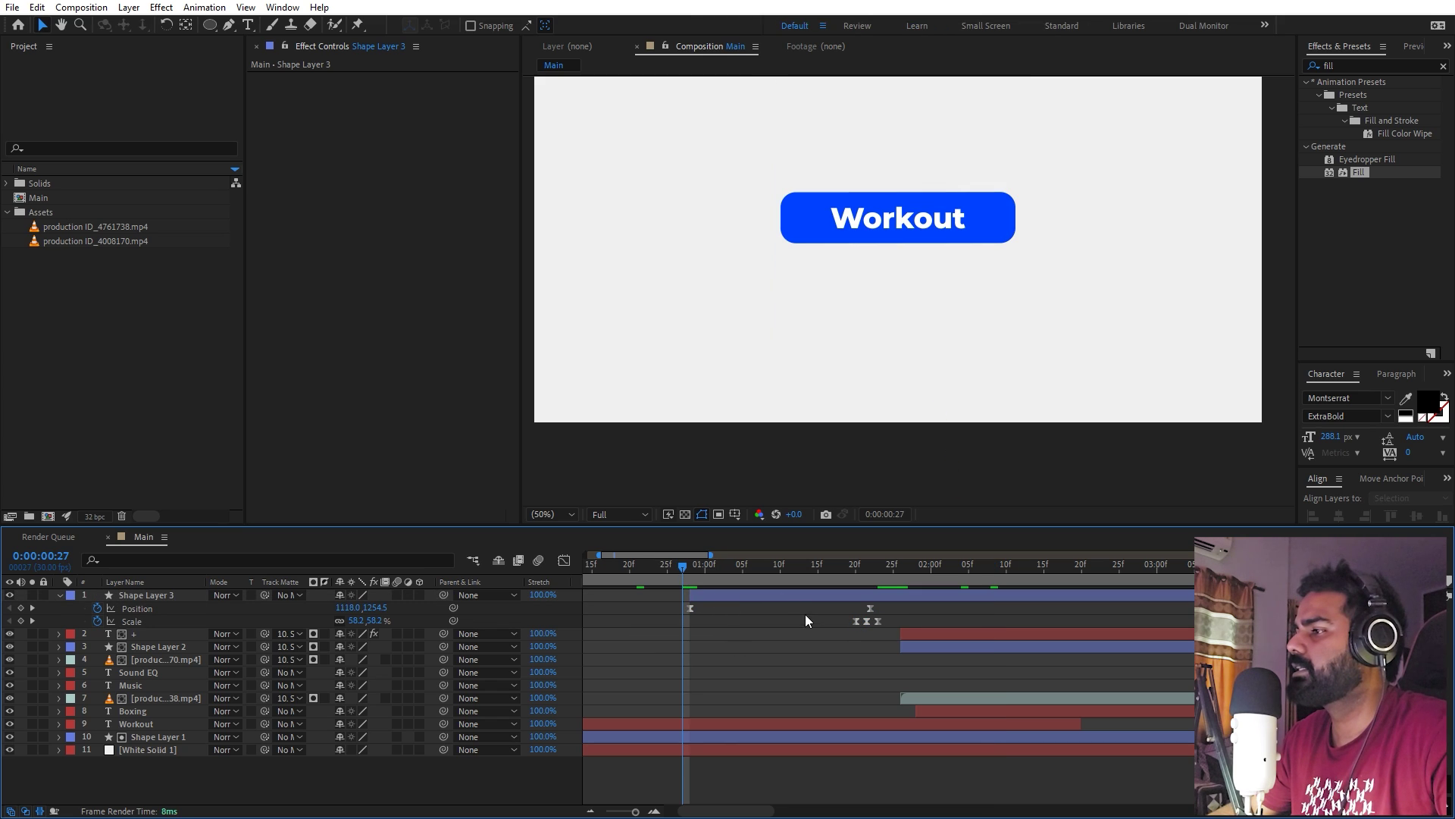
{"action": "key", "text": "space"}
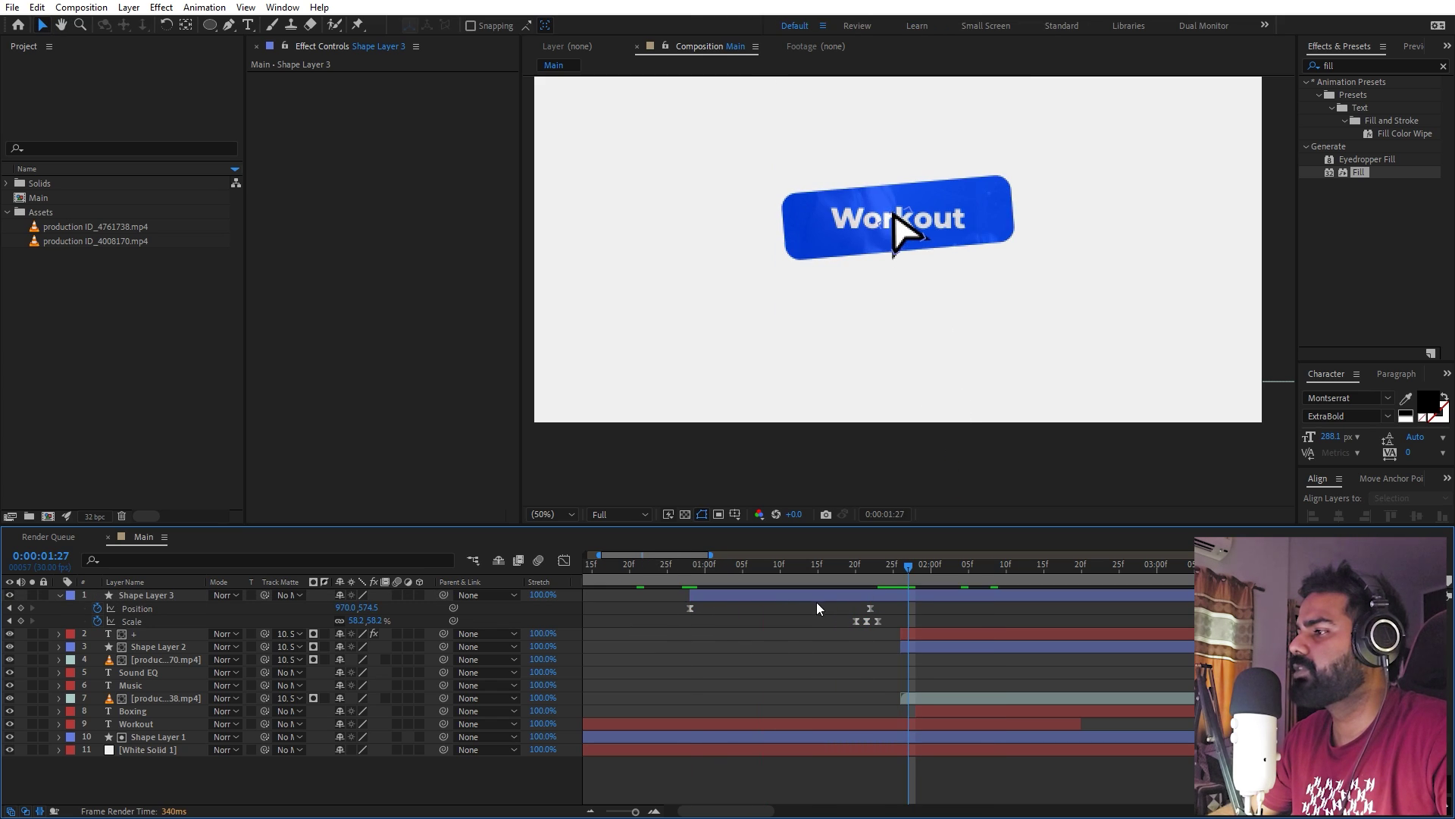
Reshape the cursor arrow's Position speed curve to an early peak with a long ease-out in the Graph Editor, and preview the result.
{"action": "left_click", "coordinate": [812, 597]}
{"action": "left_click", "coordinate": [565, 561]}
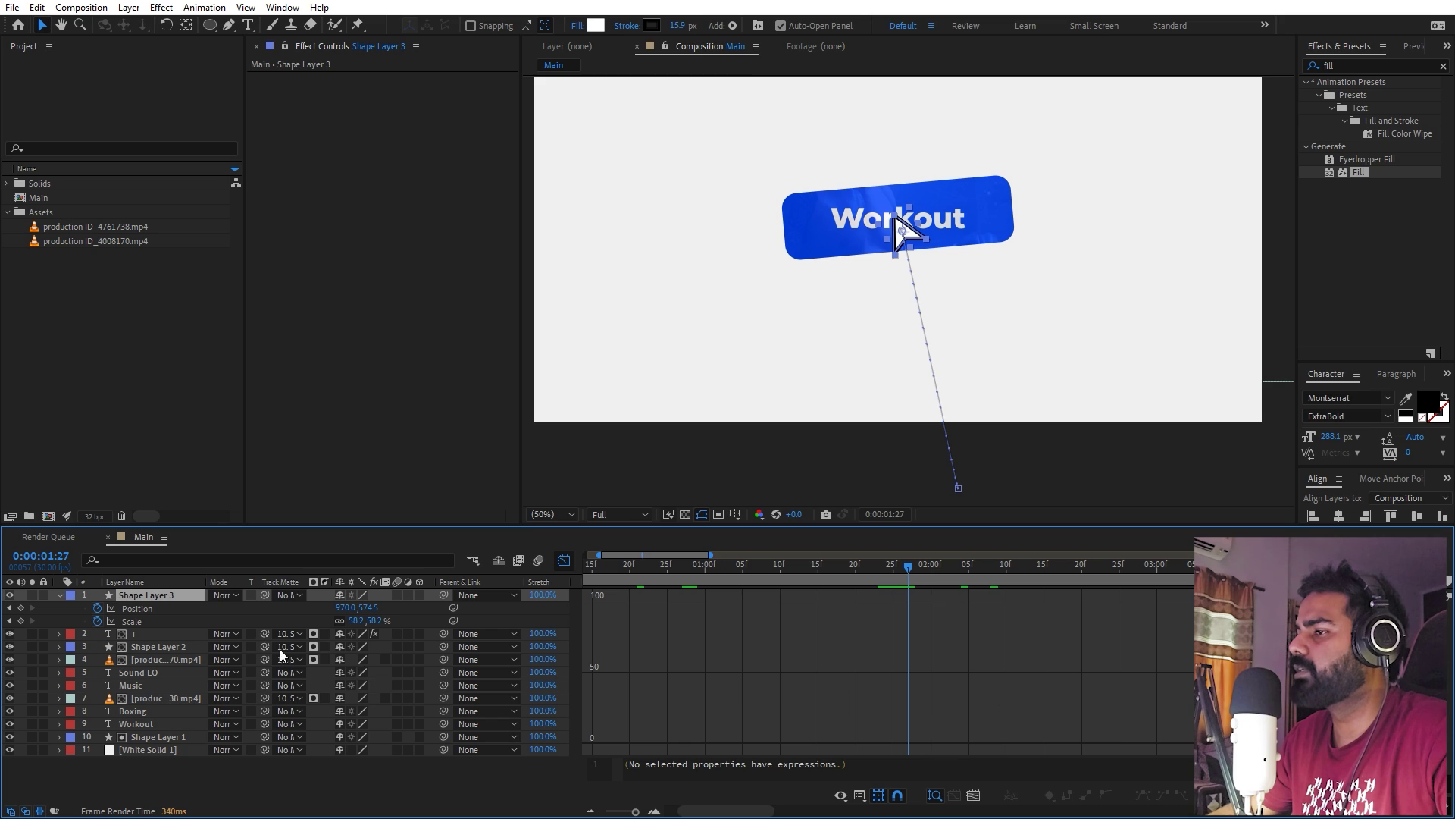
{"action": "left_click", "coordinate": [133, 609]}
{"action": "left_click", "coordinate": [869, 743]}
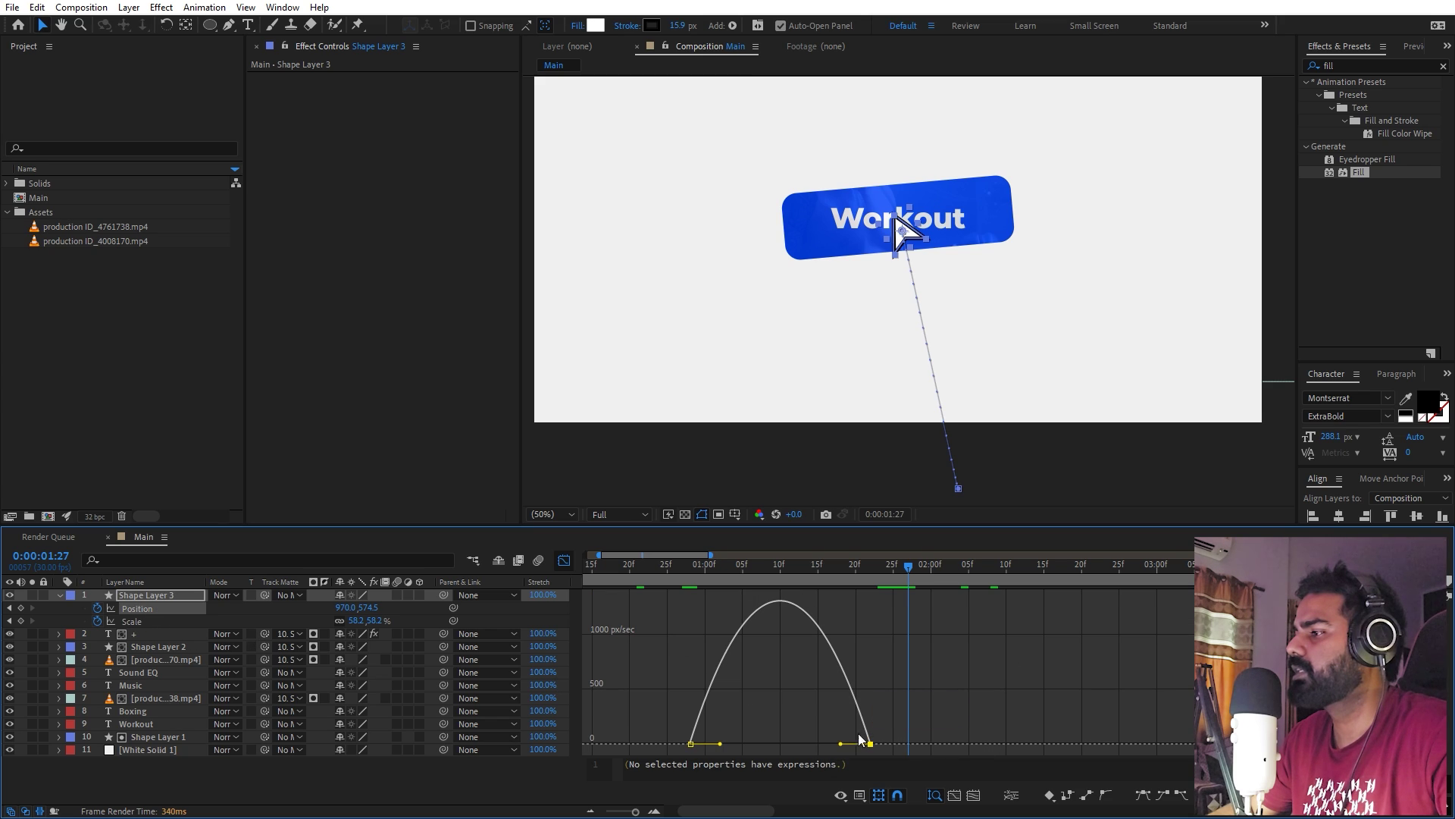
{"action": "left_click_drag", "start_coordinate": [840, 743], "coordinate": [740, 701]}
{"action": "left_click", "coordinate": [675, 567]}
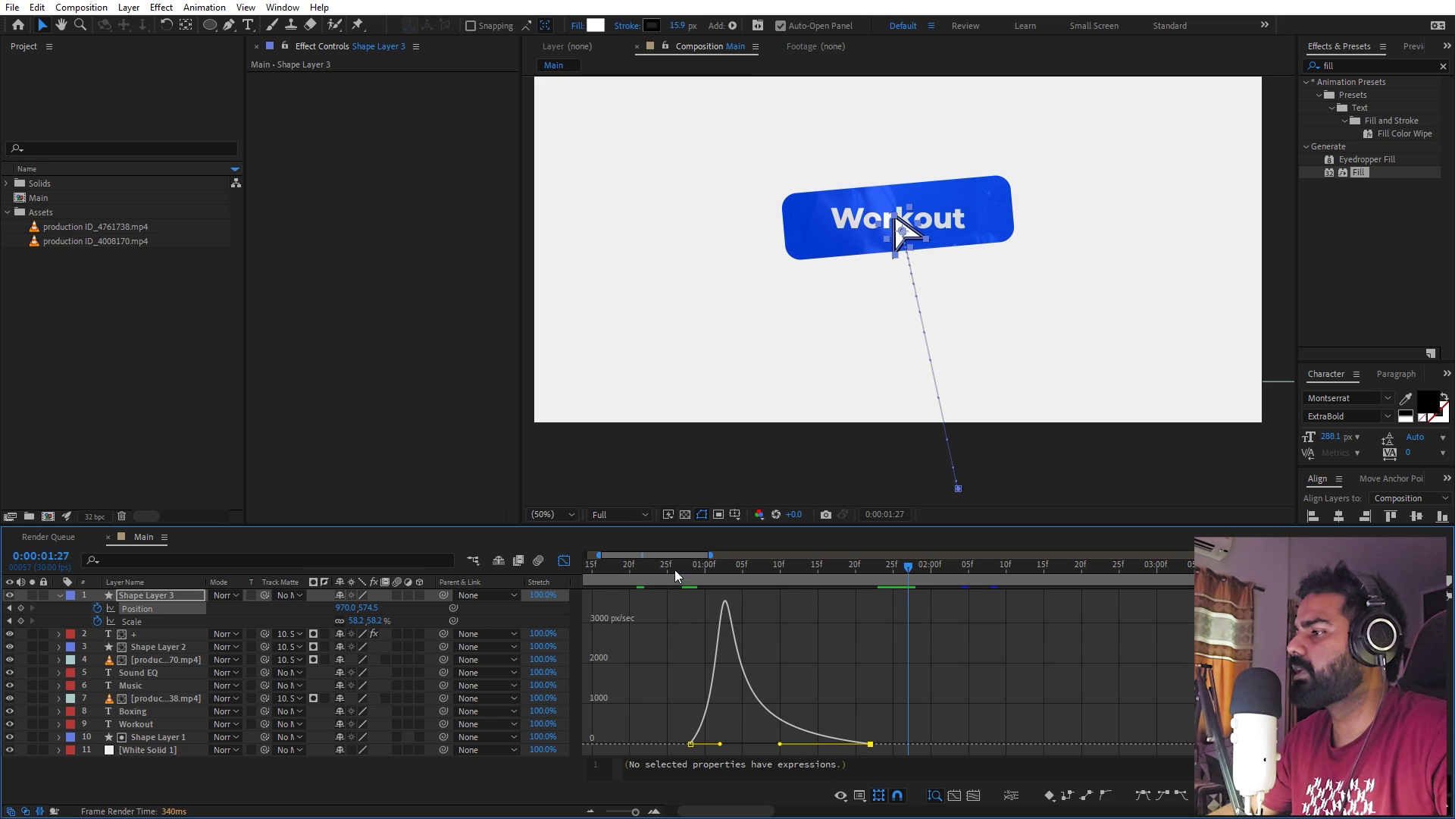
{"action": "key", "text": "space"}
{"action": "key", "text": "space"}
{"action": "scroll", "coordinate": [848, 640], "scroll_direction": "down", "scroll_amount": 3}
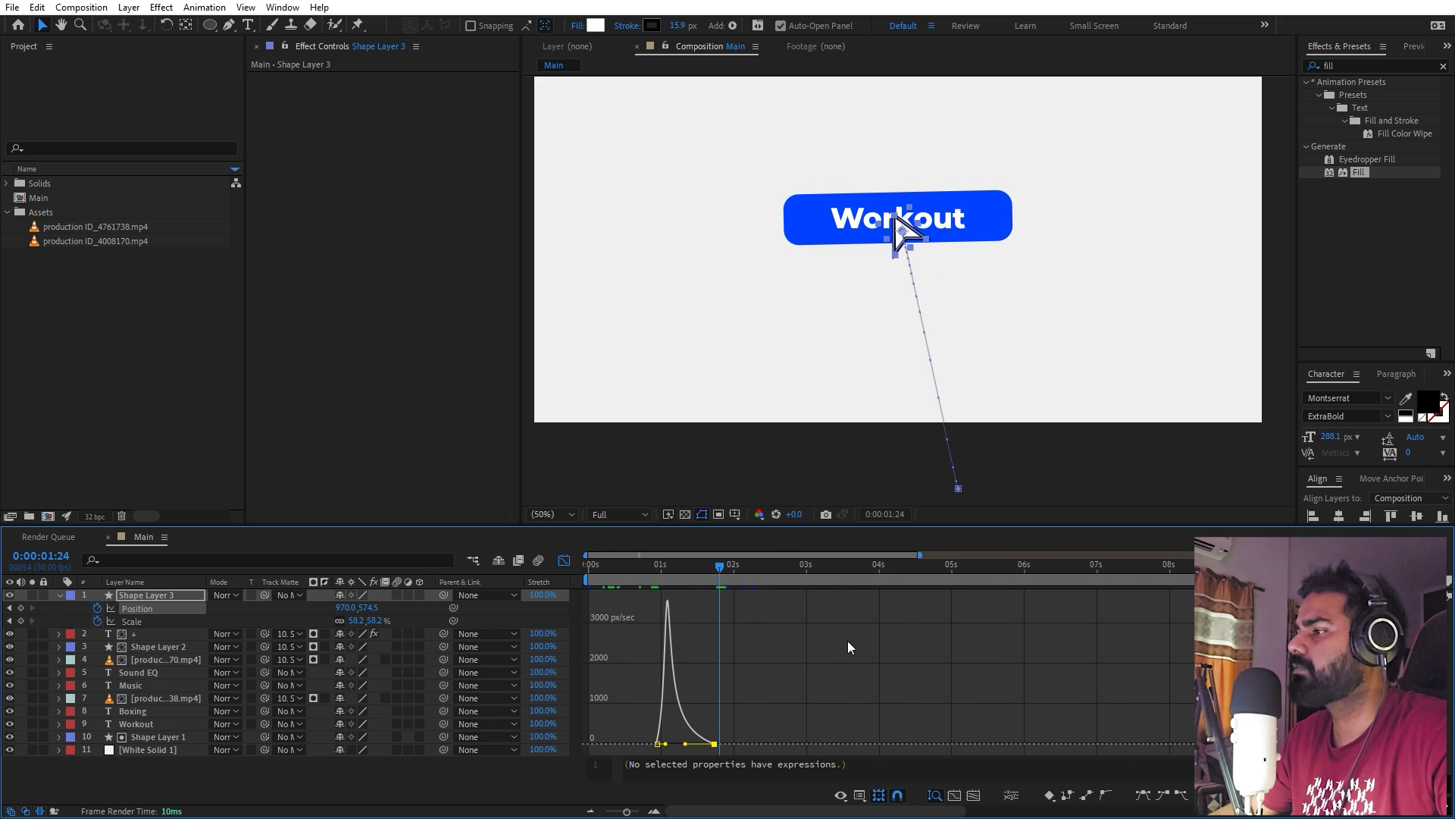
{"action": "left_click", "coordinate": [637, 569]}
{"action": "key", "text": "space"}
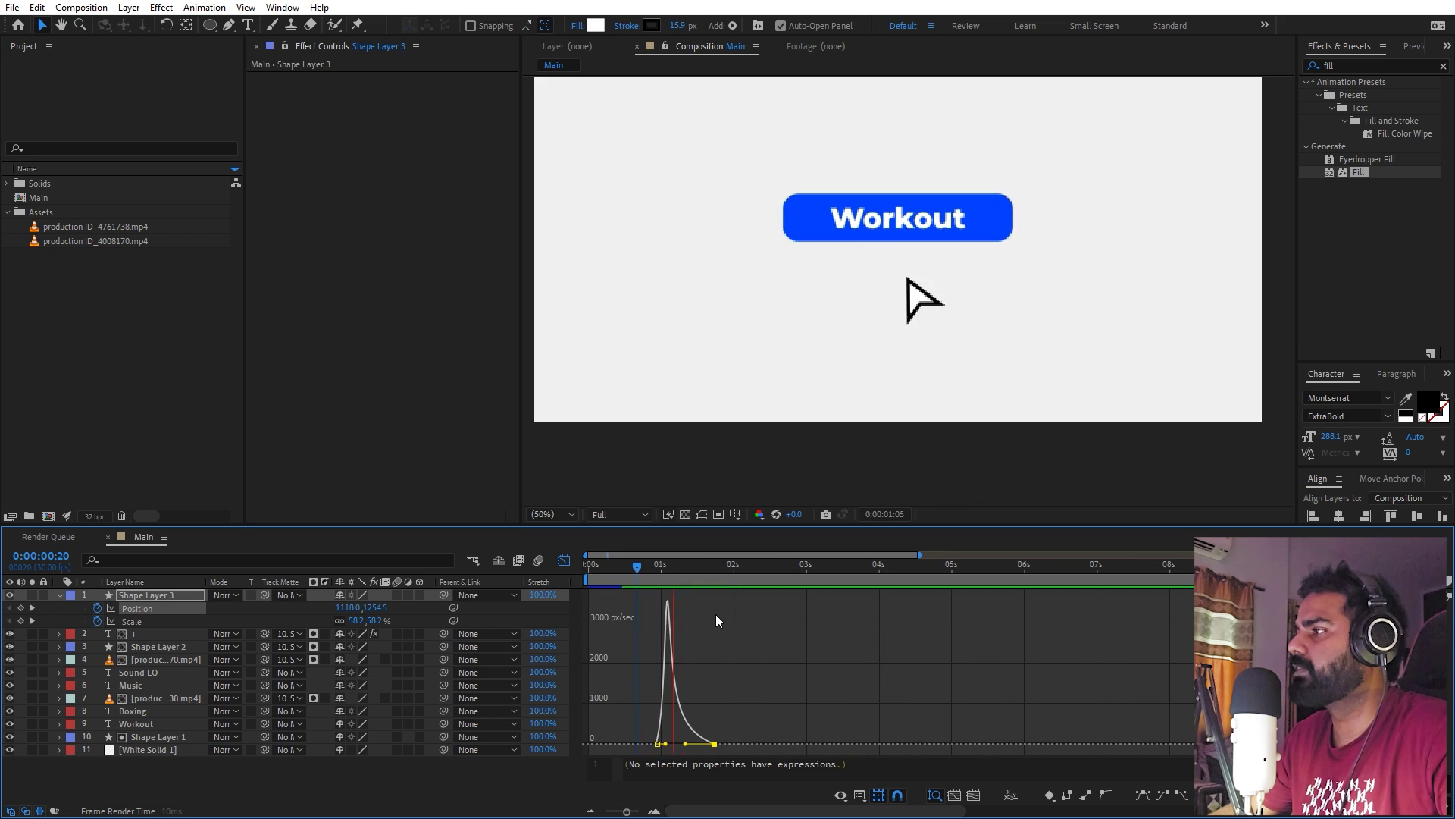
{"action": "left_click", "coordinate": [564, 560]}
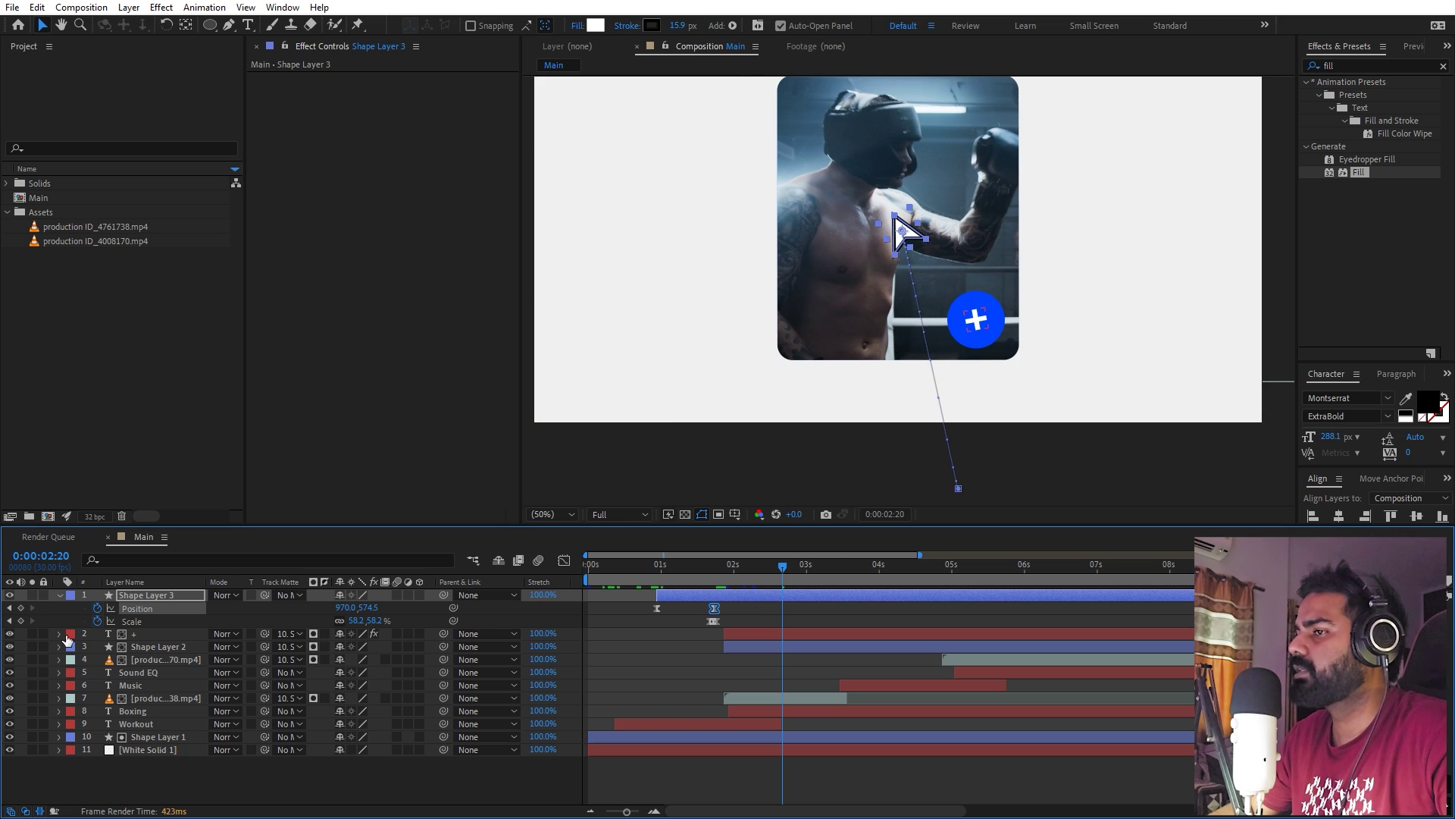
Hold the cursor arrow's position and scale with keyframes at 0:00:02:20 and move the arrow onto the "+" button.
{"action": "left_click", "coordinate": [20, 608]}
{"action": "left_click", "coordinate": [21, 621]}
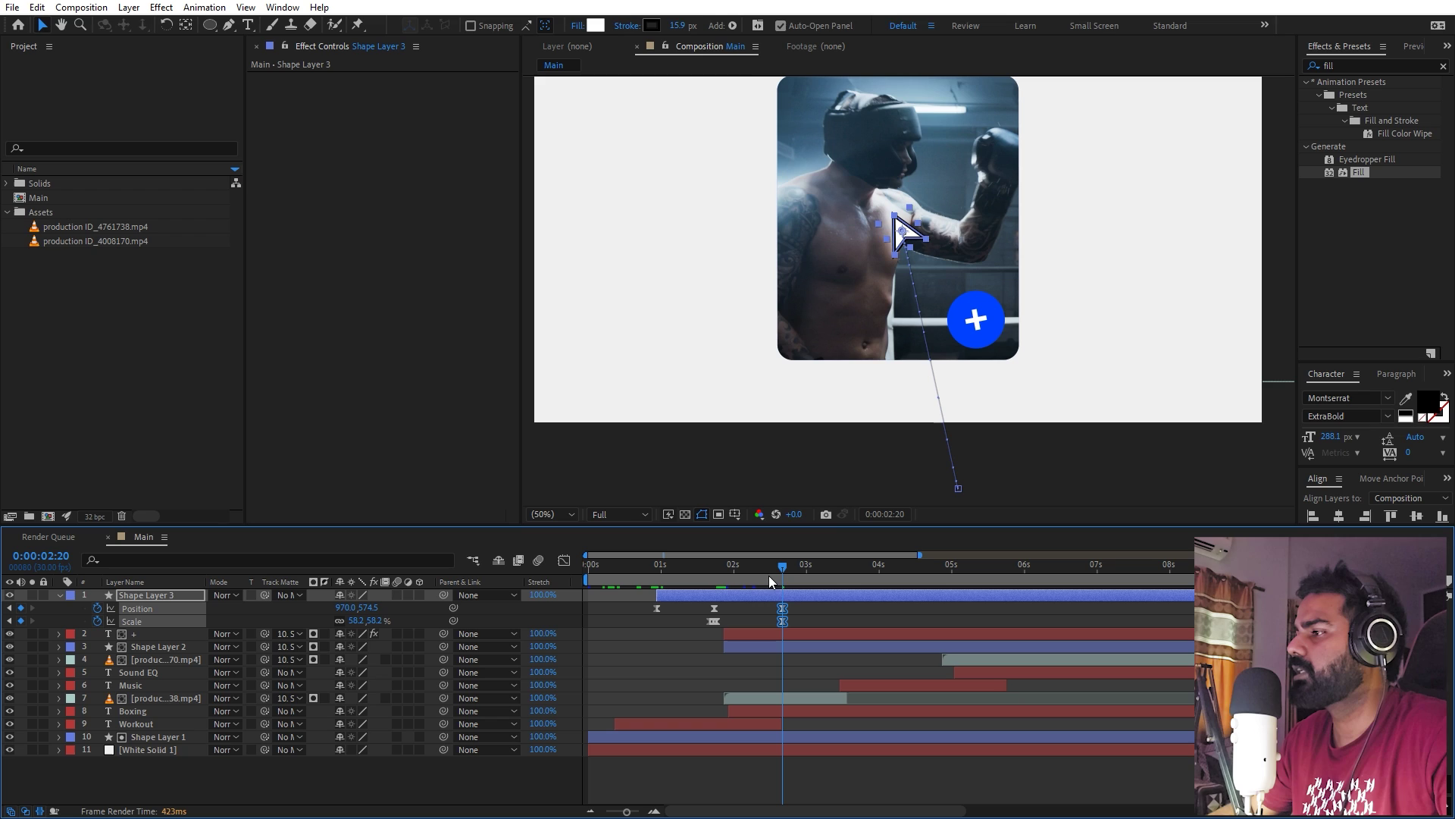
{"action": "left_click_drag", "start_coordinate": [915, 242], "coordinate": [997, 353]}
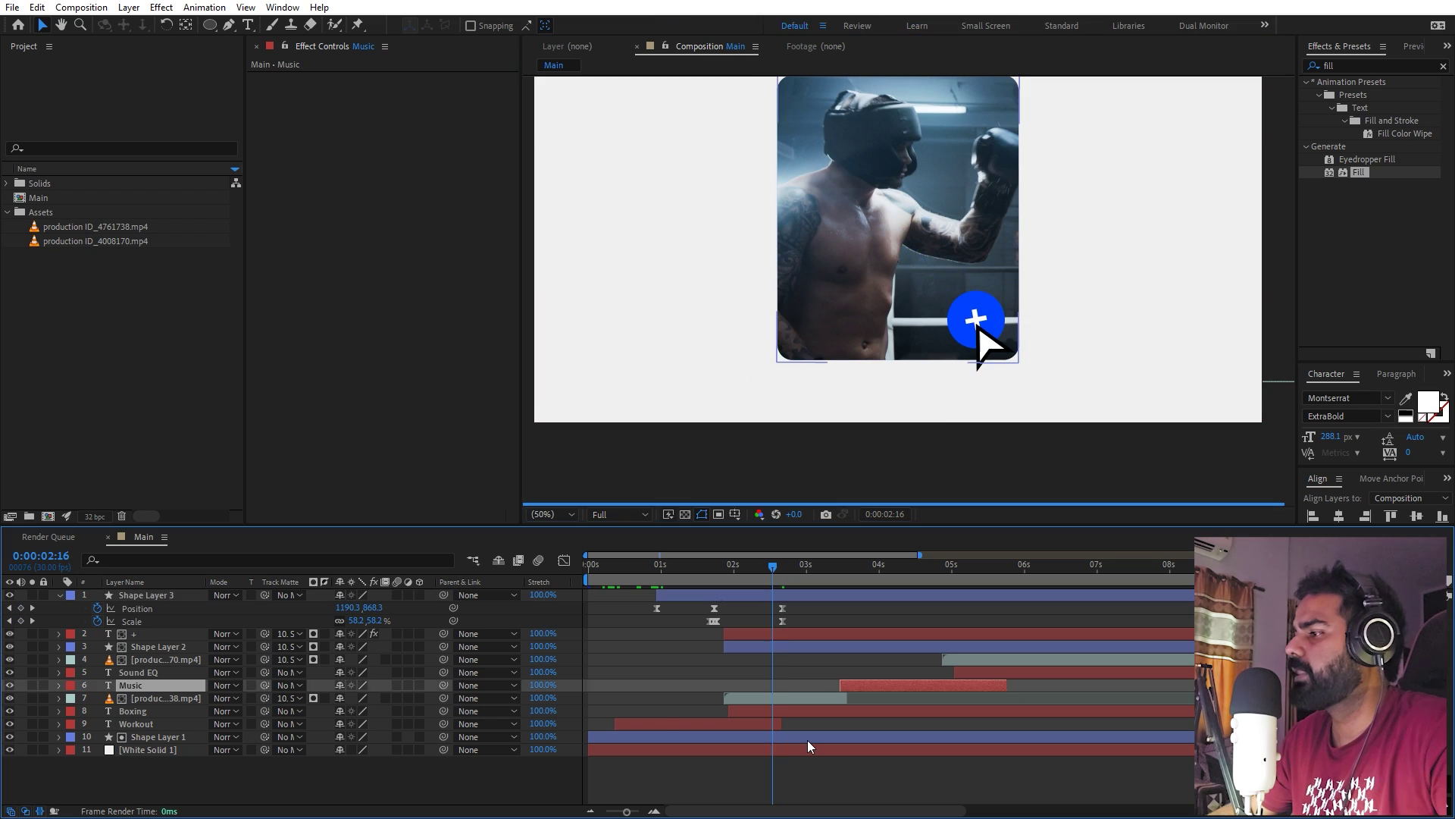
Reveal the keyframes of Shape Layer 1 and retime the cursor arrow's "+" button position and scale keyframes to 0:00:03:05.
{"action": "left_click", "coordinate": [808, 739]}
{"action": "key", "text": "u"}
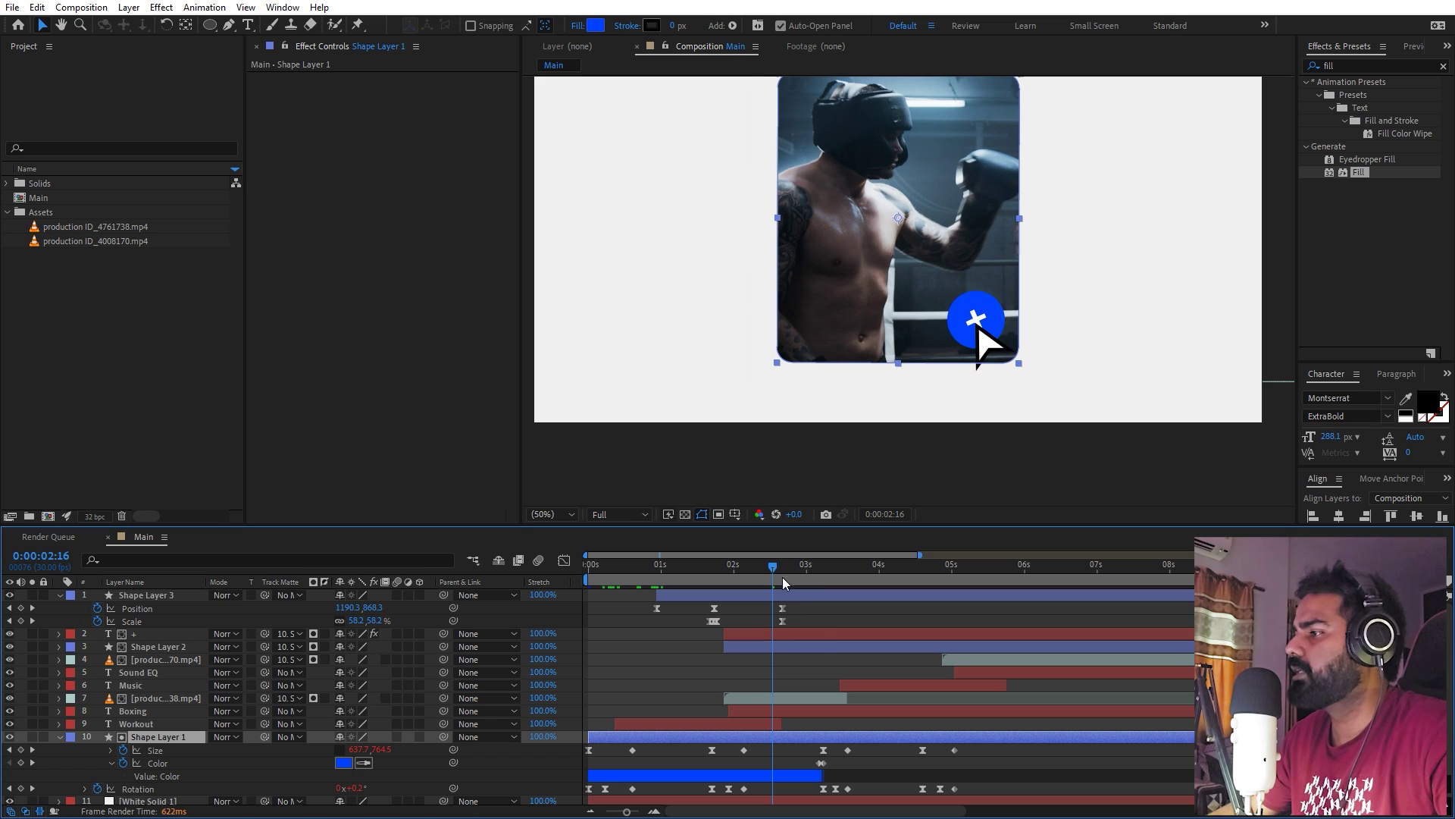
{"action": "left_click_drag", "start_coordinate": [783, 580], "coordinate": [681, 620]}
{"action": "left_click", "coordinate": [835, 619]}
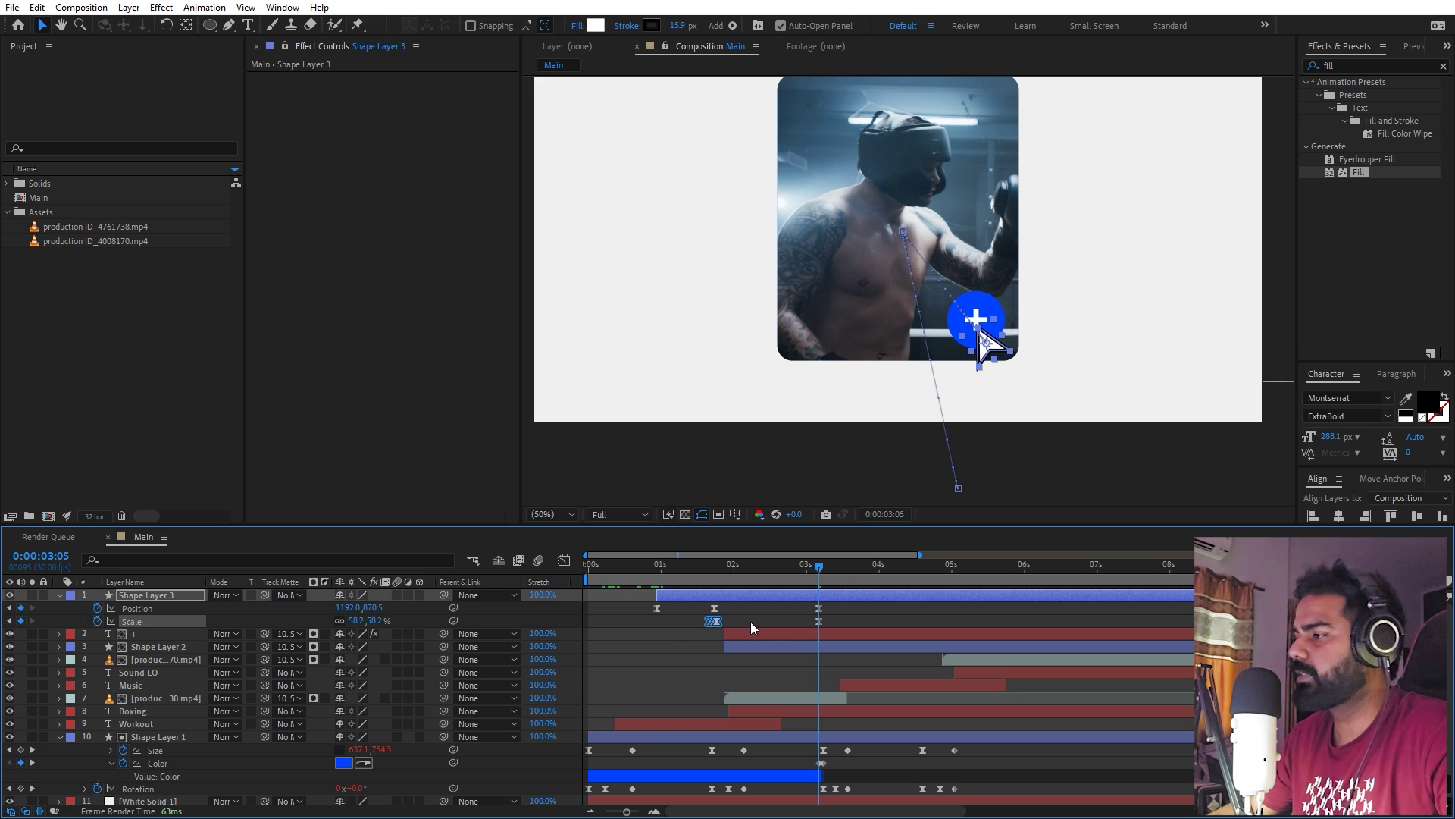
Paste the cursor arrow's click Scale keyframes at 0:00:03:05 for the "+" button click and preview the animation.
{"action": "left_click", "coordinate": [819, 622]}
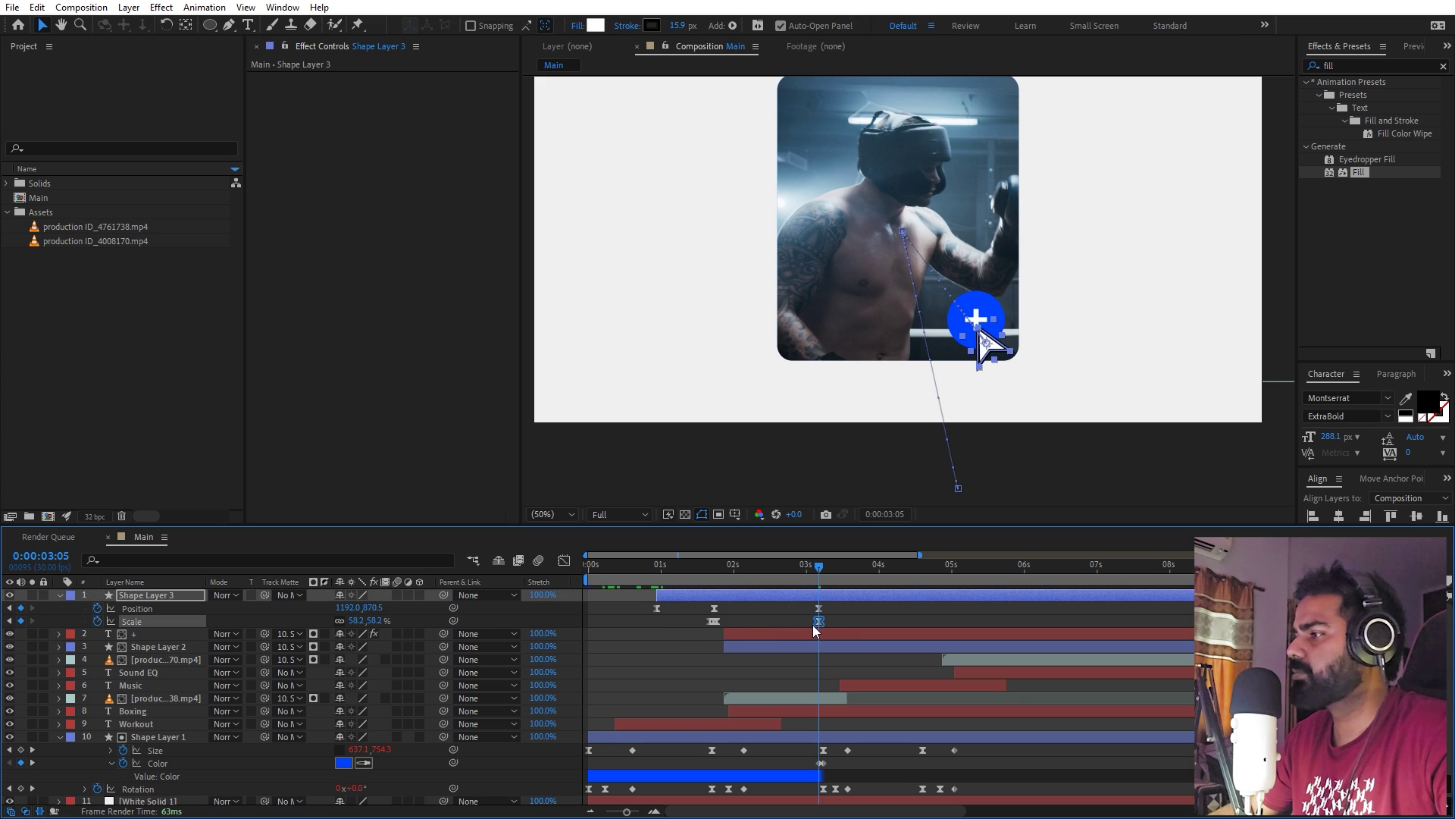
{"action": "key", "text": "ctrl+v"}
{"action": "key", "text": "space"}
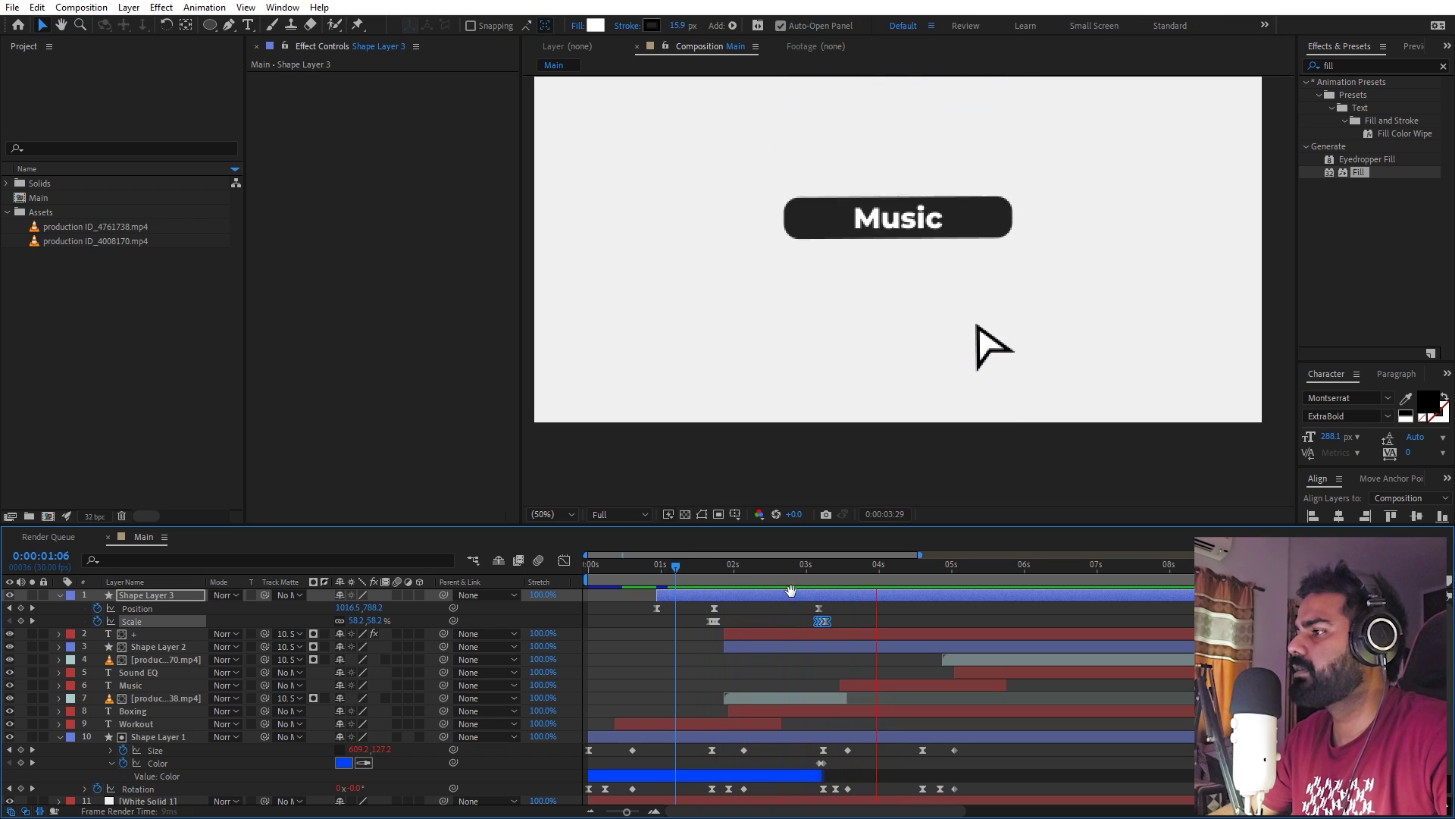
{"action": "key", "text": "space"}
At 0:00:04:18, move the cursor arrow onto the Music button, to about 1044, 588.5, adding a Position keyframe.
{"action": "left_click_drag", "start_coordinate": [871, 573], "coordinate": [921, 584]}
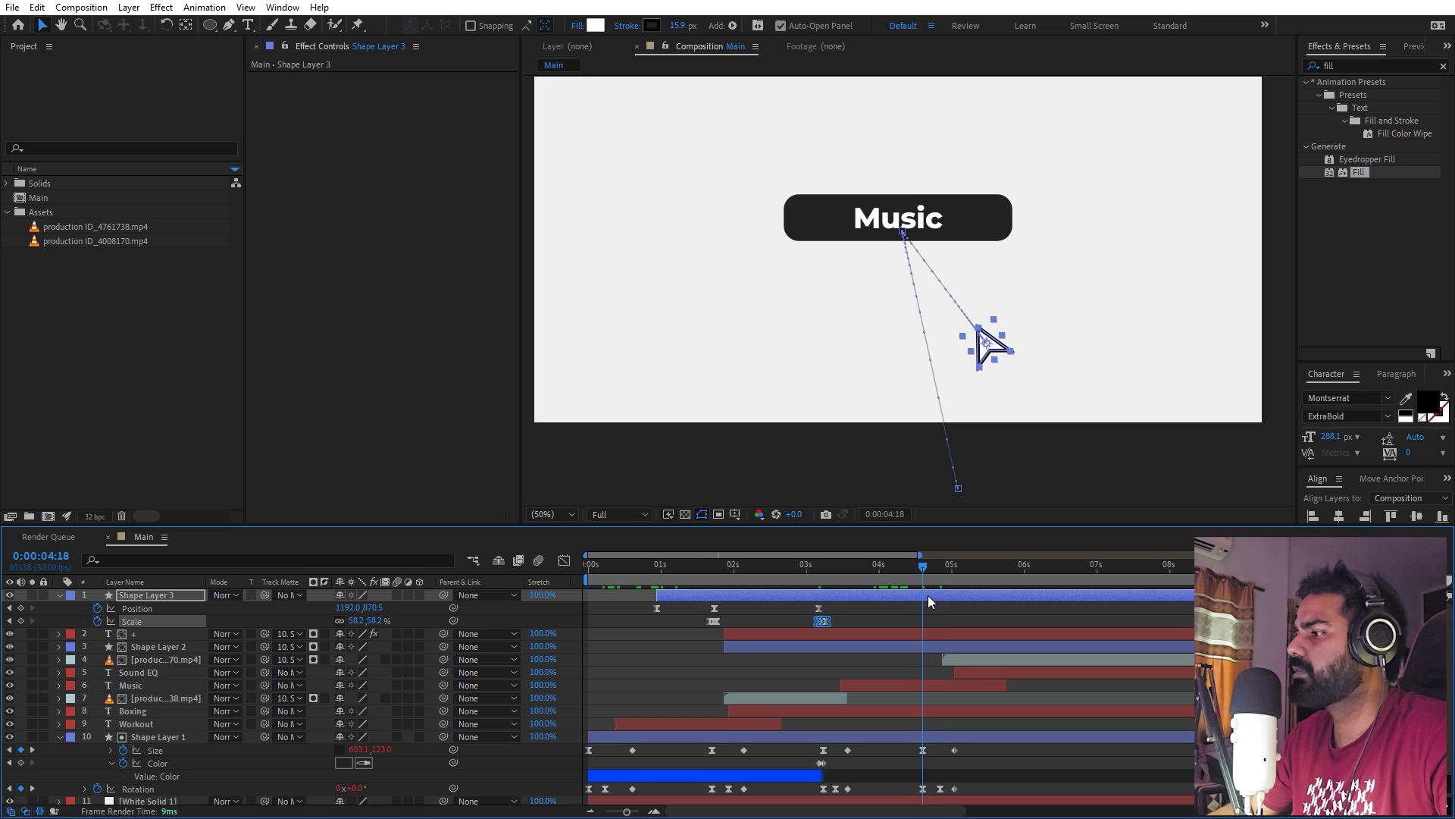
{"action": "scroll", "coordinate": [890, 757], "scroll_direction": "down", "scroll_amount": 1}
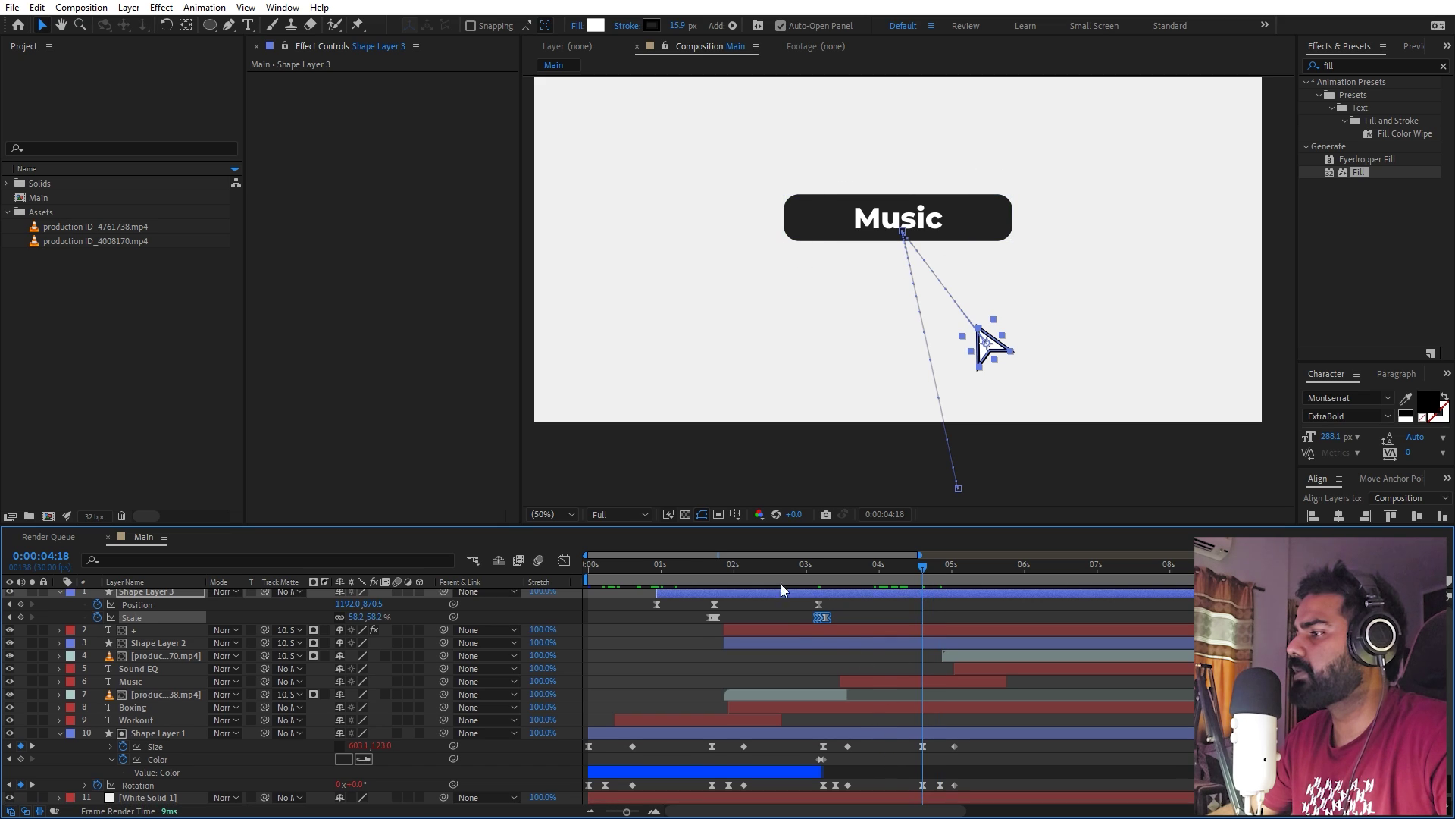
{"action": "left_click_drag", "start_coordinate": [996, 342], "coordinate": [940, 234]}
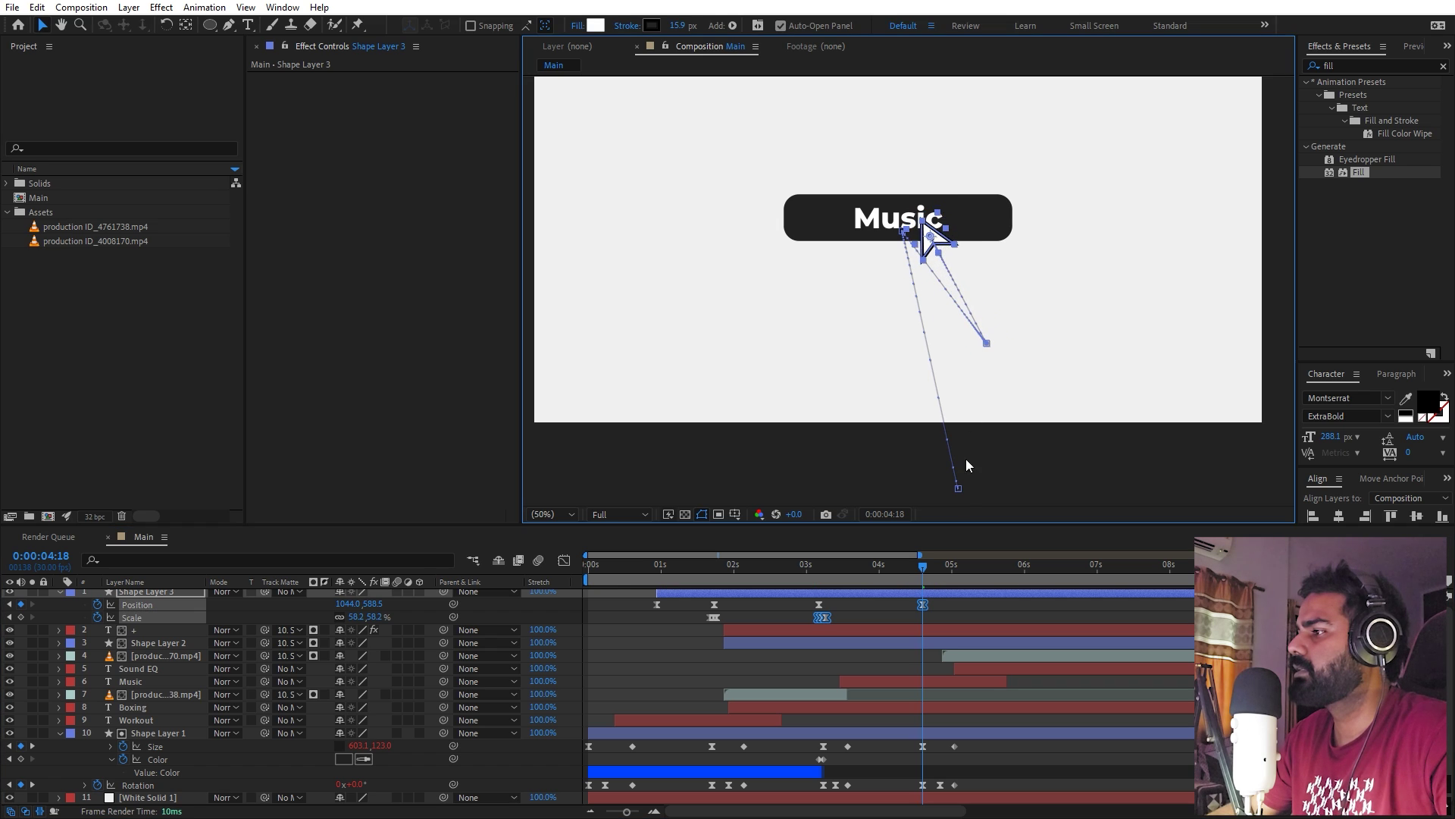
Copy the cursor arrow's Scale keyframes from the "+" button click to 0:00:04:18 and preview the Music button click.
{"action": "left_click", "coordinate": [822, 617]}
{"action": "key", "text": "ctrl+c"}
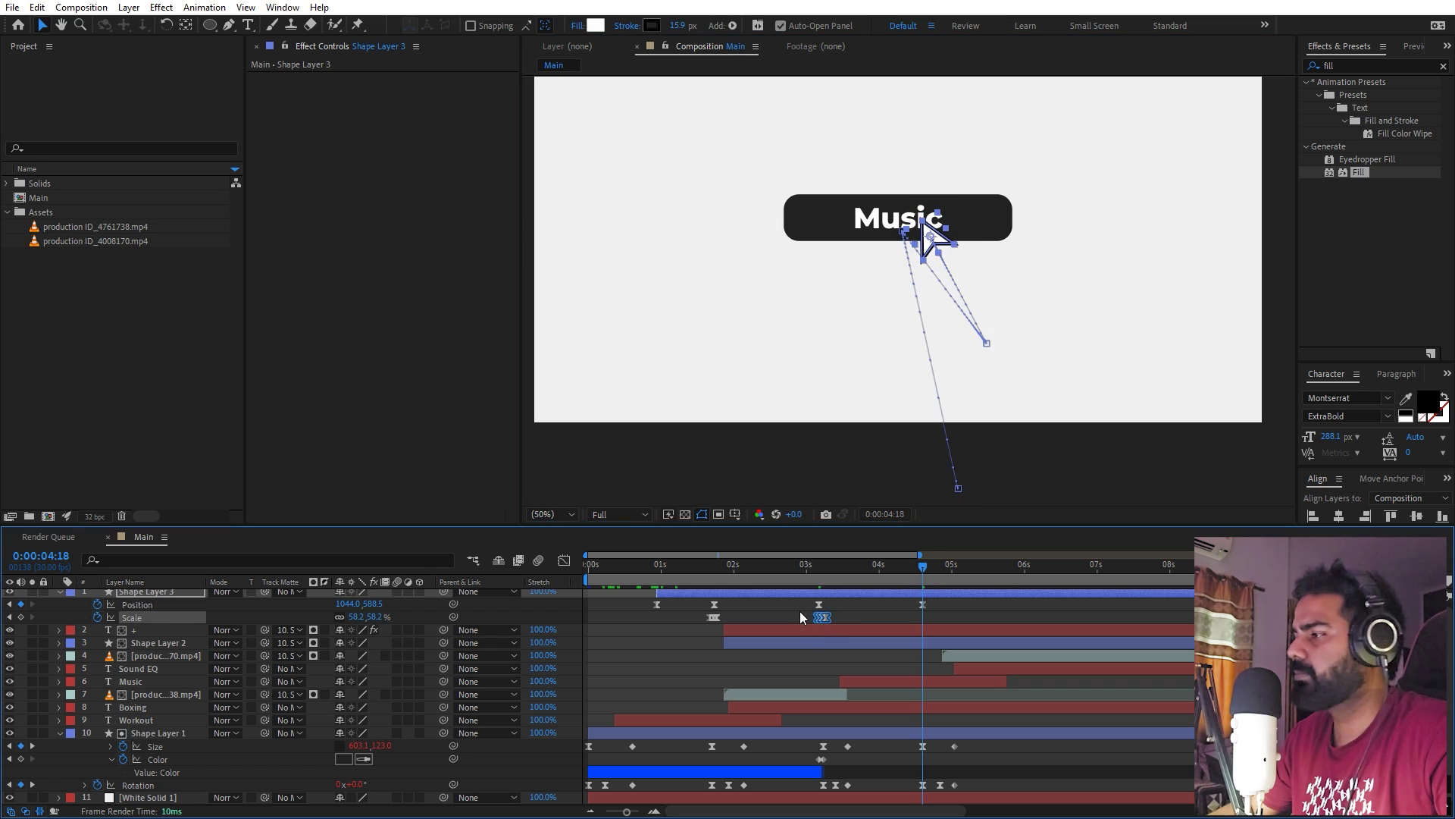
{"action": "key", "text": "ctrl+v"}
{"action": "left_click", "coordinate": [908, 565]}
{"action": "key", "text": "space"}
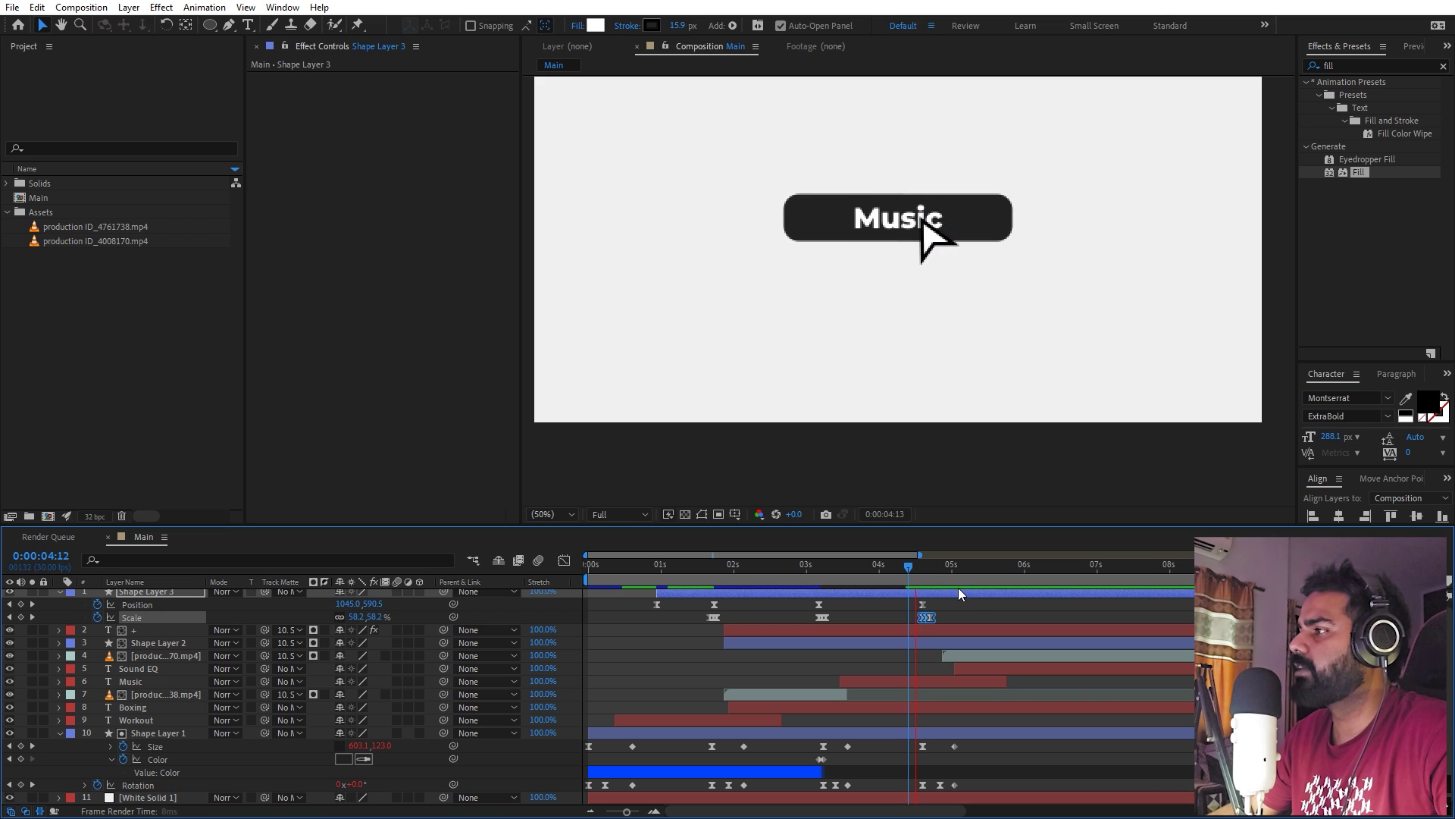
{"action": "key", "text": "space"}
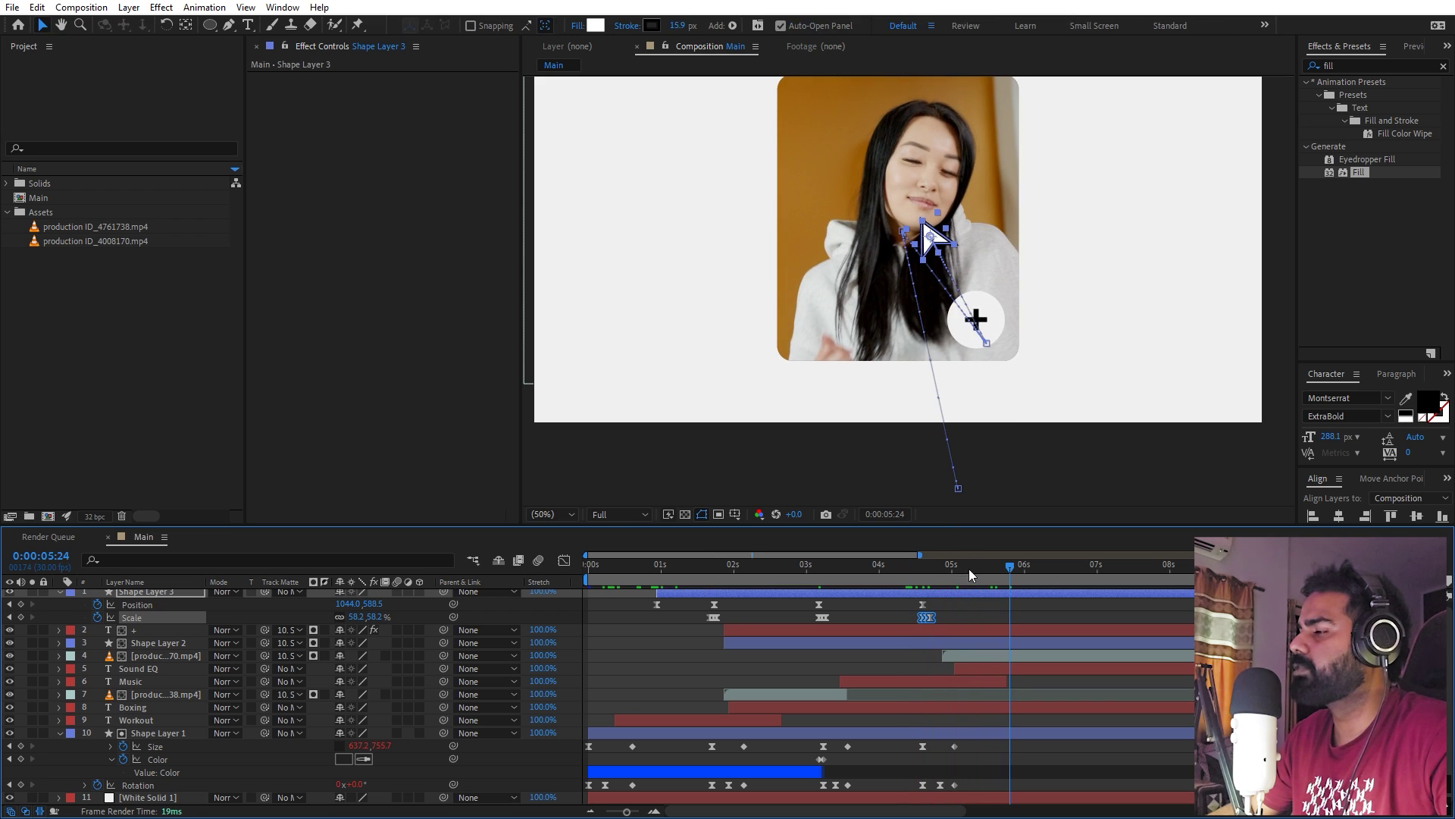